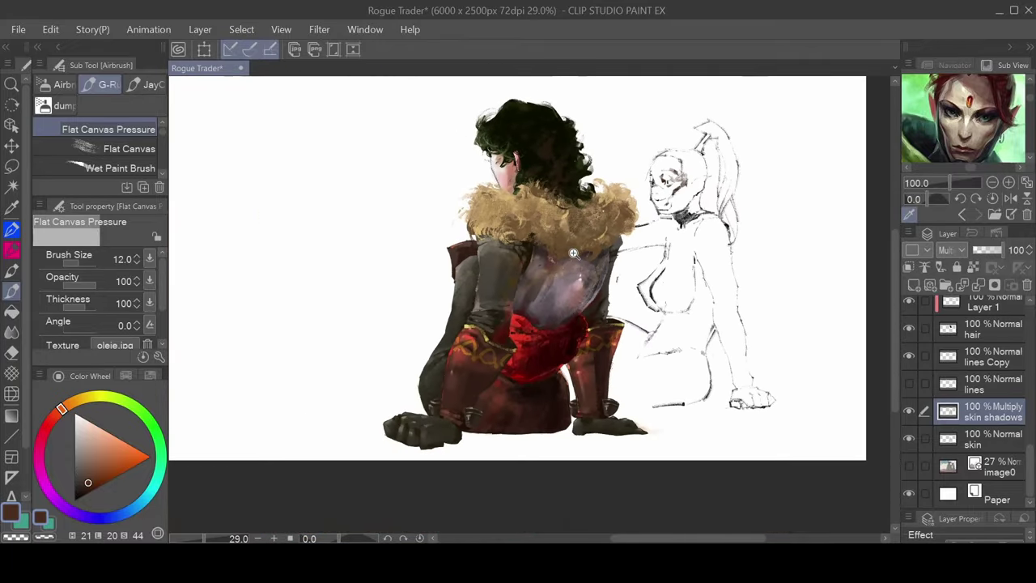
# Look over the painted fur-collared figure and the unpainted line-art figure beside it
pyautogui.moveTo(585, 213)
pyautogui.mouseDown()
pyautogui.moveTo(609, 291)
pyautogui.moveTo(607, 232)
pyautogui.moveTo(530, 222)
pyautogui.moveTo(515, 184)
pyautogui.mouseUp()
pyautogui.moveTo(657, 201)
pyautogui.mouseDown()
pyautogui.moveTo(527, 227)
pyautogui.moveTo(816, 236)
pyautogui.mouseUp()
pyautogui.moveTo(273, 227); pyautogui.dragTo(596, 207)
pyautogui.moveTo(630, 238); pyautogui.dragTo(606, 224)
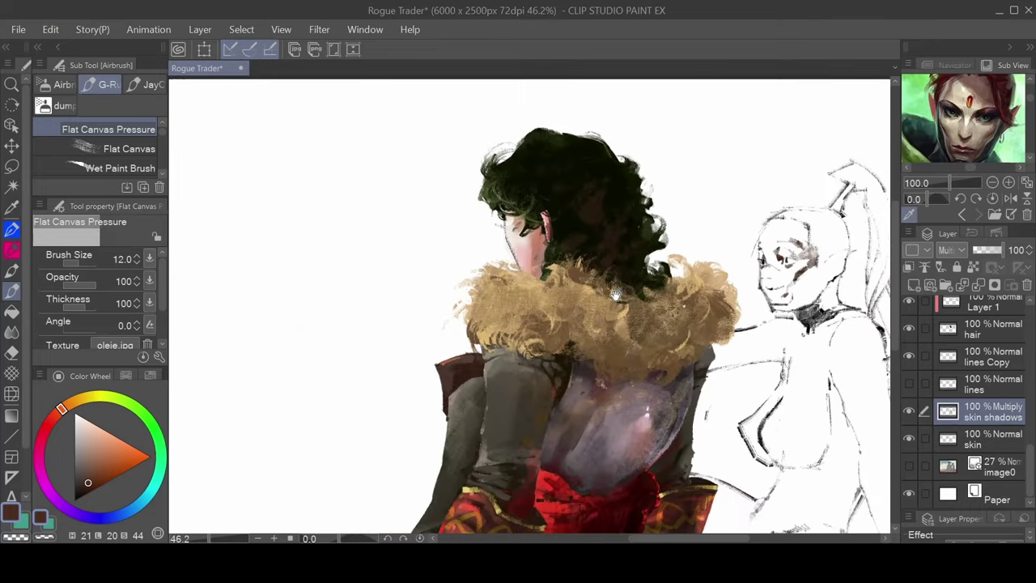
pyautogui.moveTo(632, 334)
pyautogui.mouseDown()
pyautogui.moveTo(587, 230)
pyautogui.moveTo(591, 174)
pyautogui.moveTo(591, 243)
pyautogui.moveTo(568, 220)
pyautogui.moveTo(541, 291)
pyautogui.mouseUp()
pyautogui.moveTo(603, 194)
pyautogui.mouseDown()
pyautogui.moveTo(534, 211)
pyautogui.moveTo(488, 236)
pyautogui.moveTo(571, 244)
pyautogui.moveTo(588, 230)
pyautogui.moveTo(578, 218)
pyautogui.mouseUp()
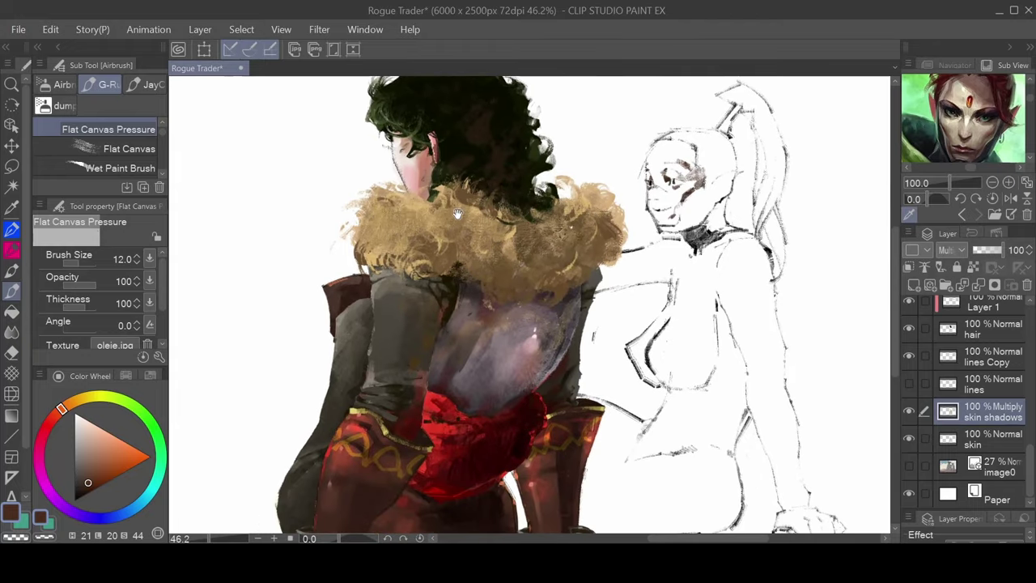
pyautogui.moveTo(467, 242); pyautogui.dragTo(519, 237)
pyautogui.scroll(-3, 519, 237)
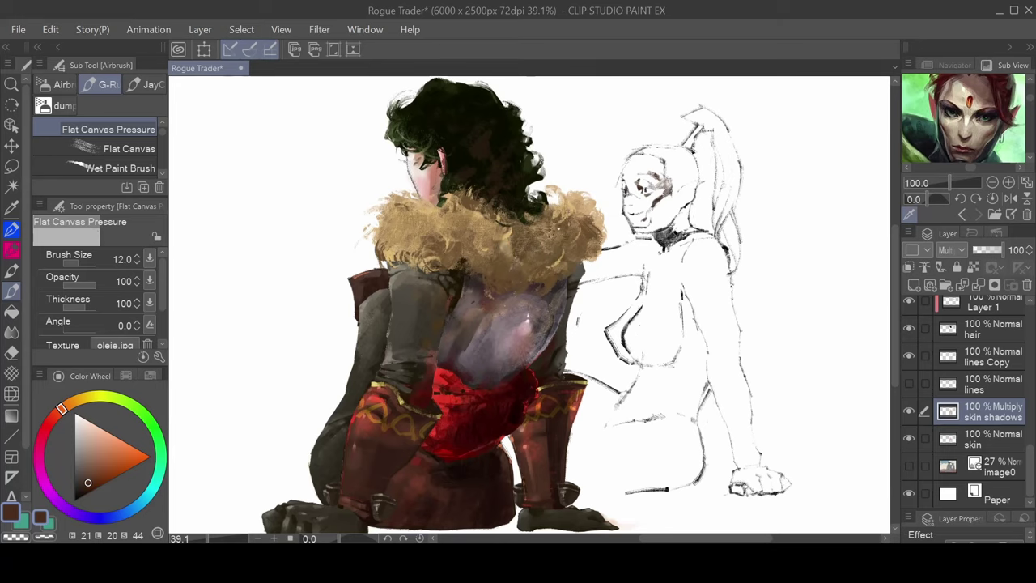
pyautogui.moveTo(654, 254); pyautogui.dragTo(559, 260)
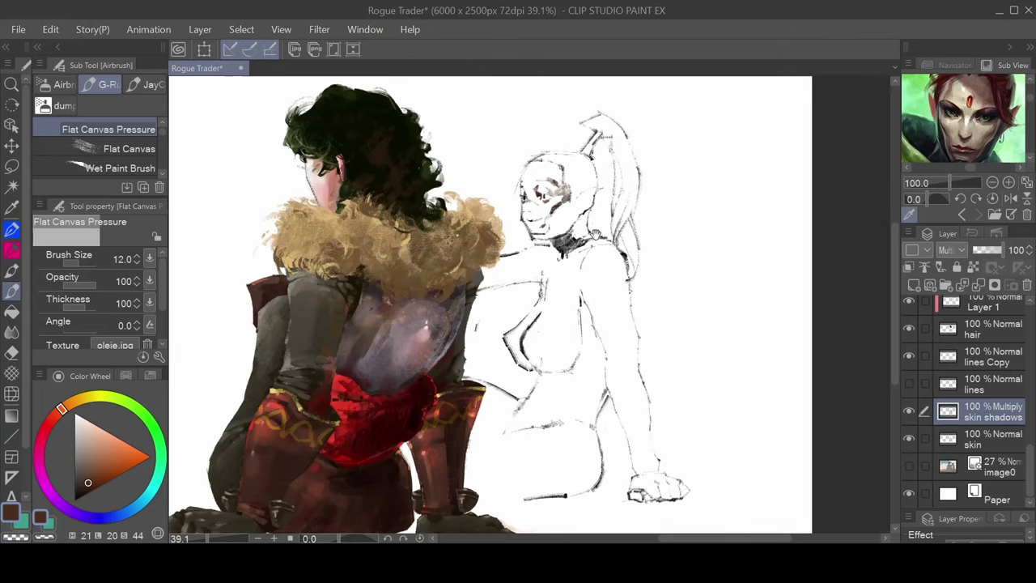
pyautogui.scroll(2, 590, 236)
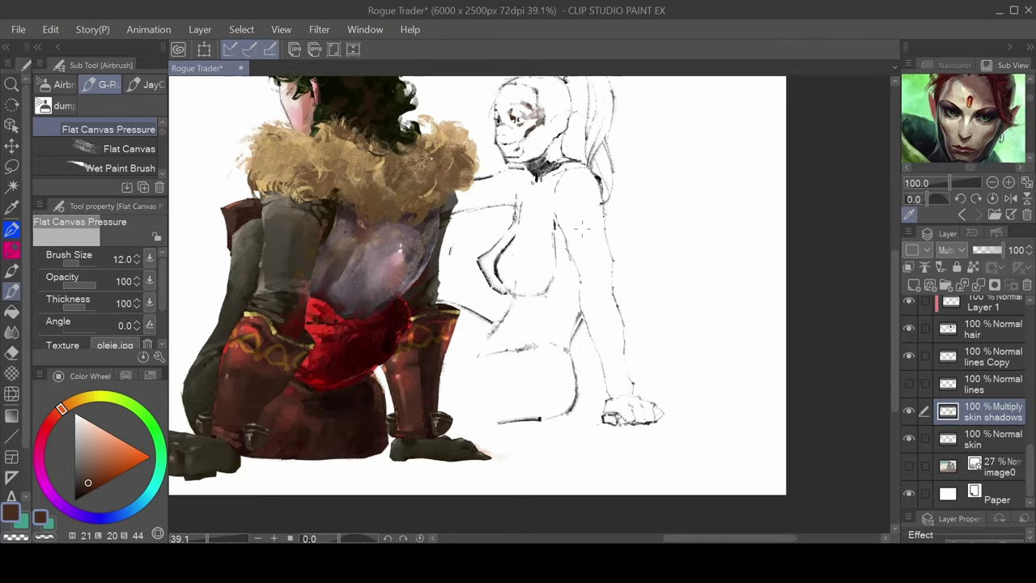
# Examine the red-haired character reference image, from her face to her weapon, alongside the line-art figure
pyautogui.click(993, 183)
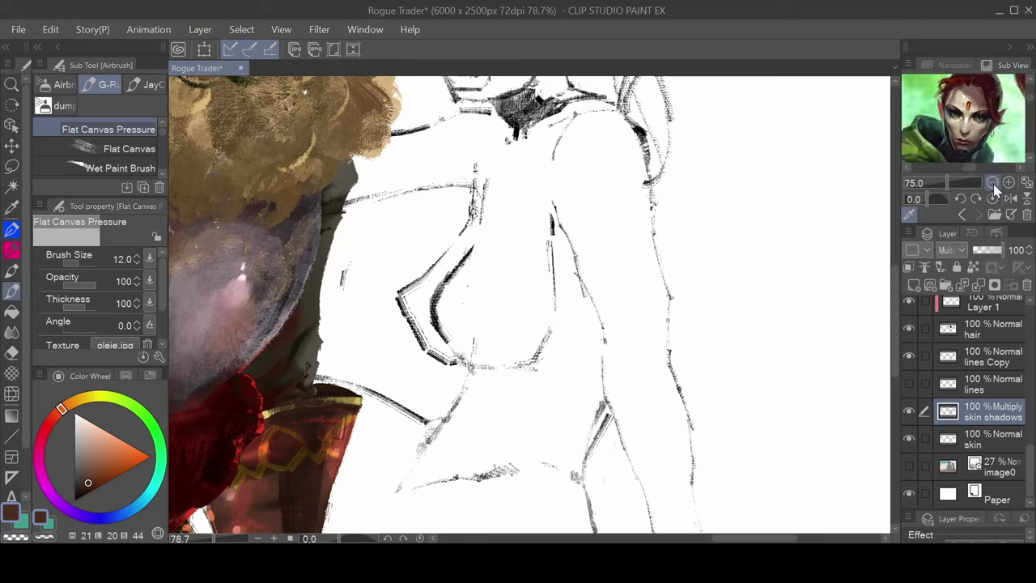
pyautogui.click(993, 183)
pyautogui.moveTo(953, 149); pyautogui.dragTo(996, 118)
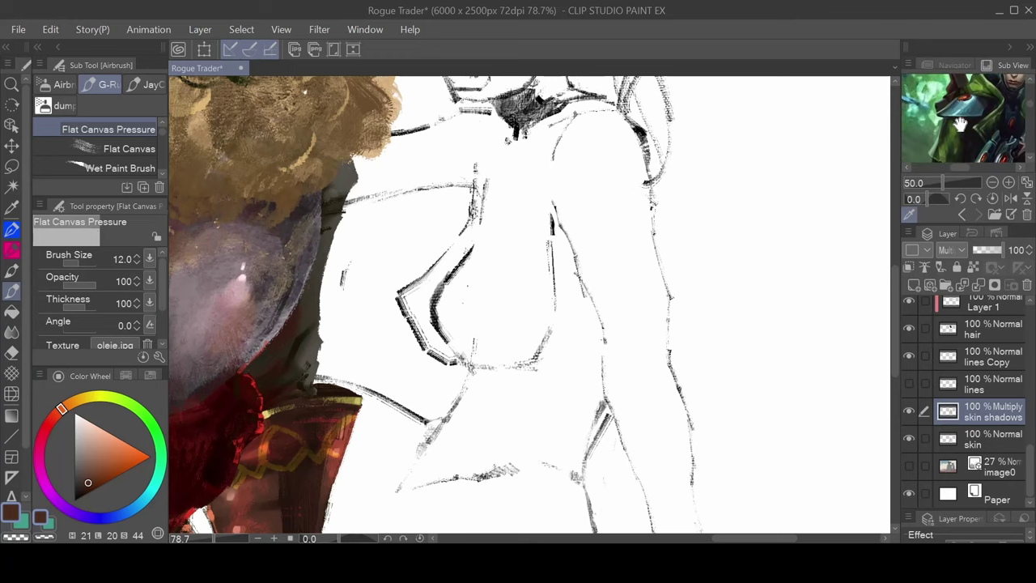
pyautogui.moveTo(981, 161); pyautogui.dragTo(936, 185)
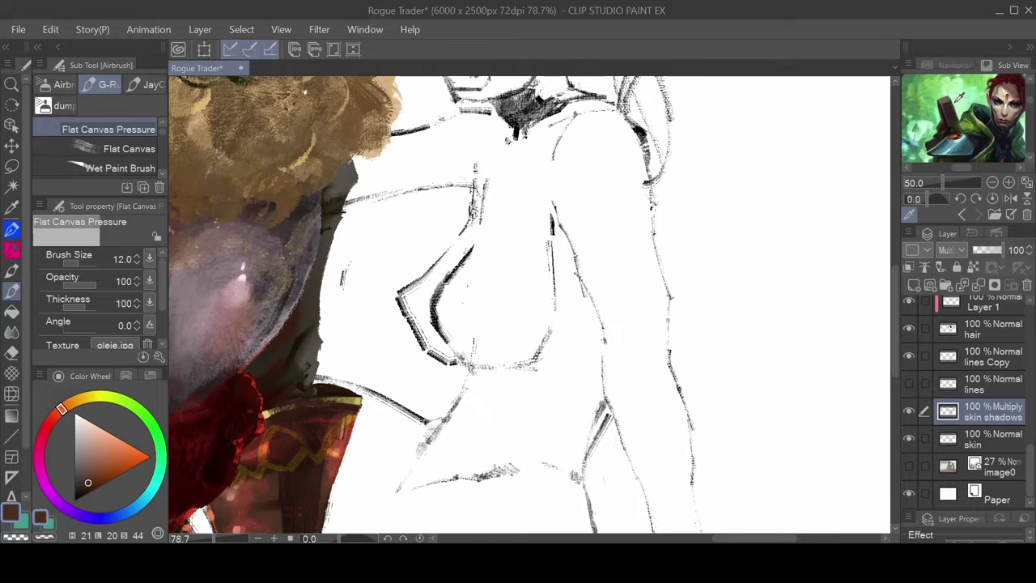
pyautogui.moveTo(618, 168)
pyautogui.mouseDown()
pyautogui.moveTo(659, 170)
pyautogui.moveTo(612, 175)
pyautogui.mouseUp()
pyautogui.moveTo(559, 151); pyautogui.dragTo(620, 134)
pyautogui.moveTo(586, 248); pyautogui.dragTo(616, 157)
pyautogui.moveTo(611, 223); pyautogui.dragTo(527, 365)
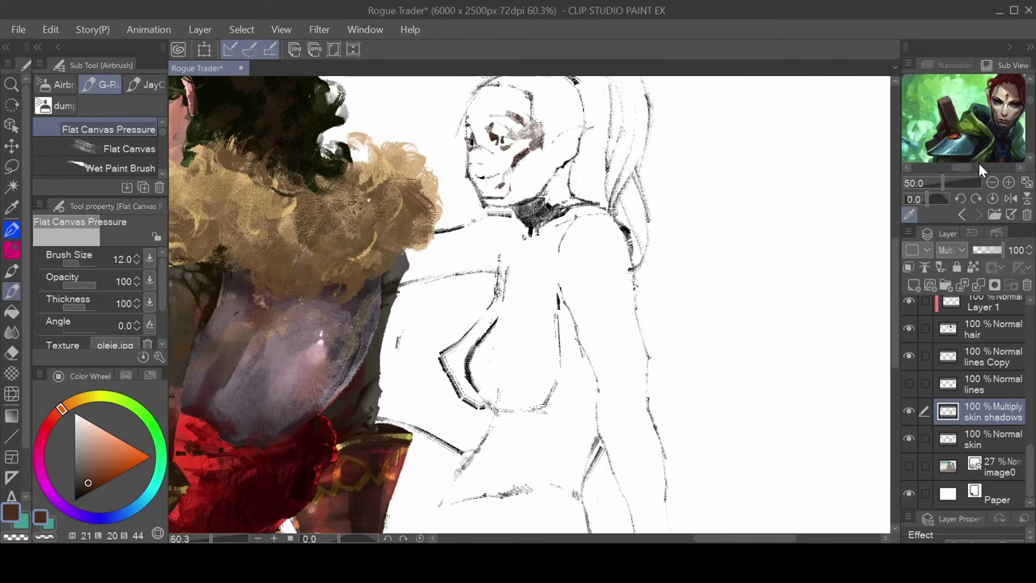
pyautogui.click(994, 185)
pyautogui.click(993, 185)
pyautogui.click(1009, 184)
pyautogui.click(1009, 184)
pyautogui.click(1009, 185)
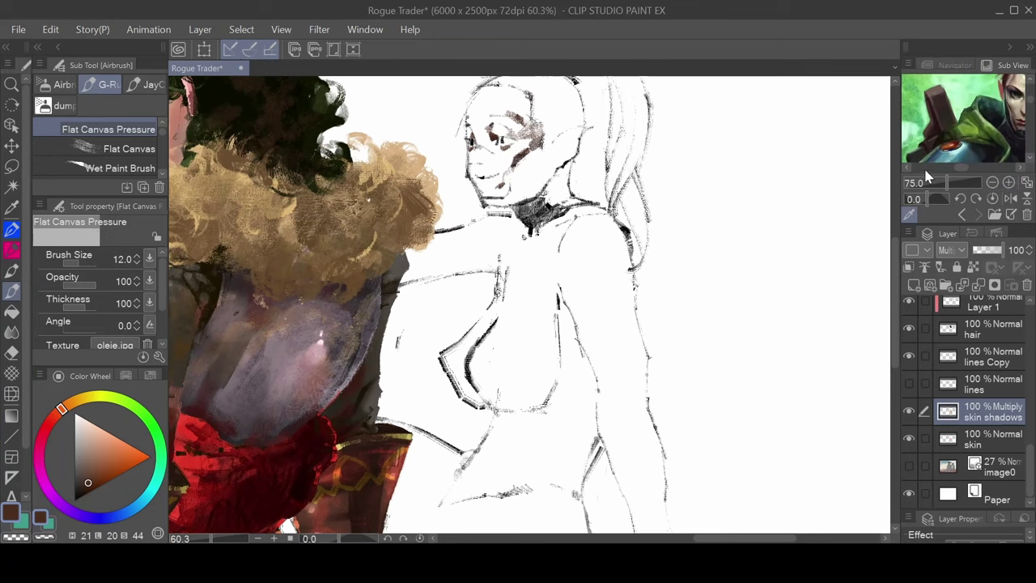
# Make the skin shadows layer active and frame the reference image on the red-haired character's face
pyautogui.moveTo(538, 119); pyautogui.dragTo(713, 149)
pyautogui.moveTo(516, 161); pyautogui.dragTo(512, 233)
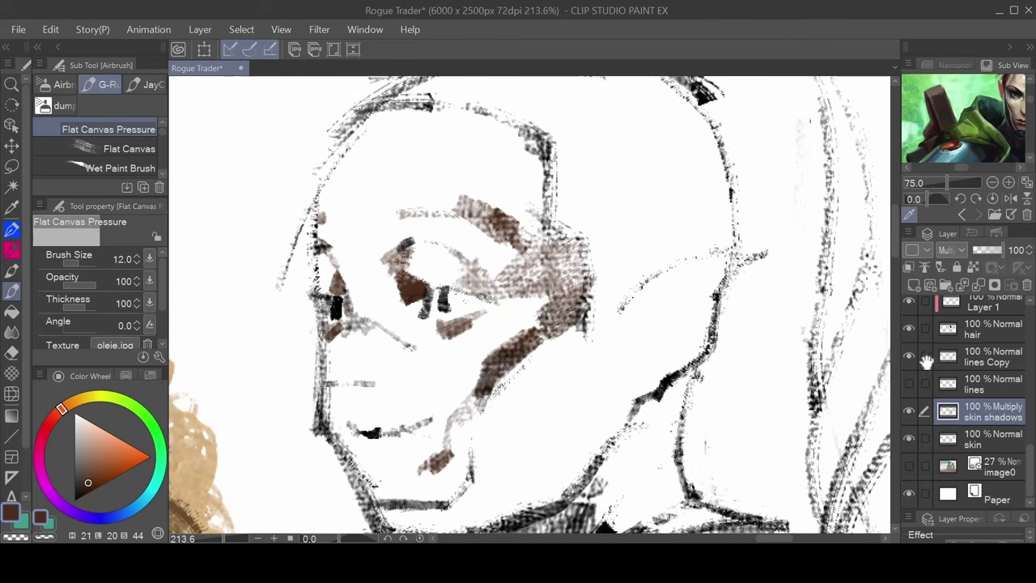
pyautogui.click(970, 447)
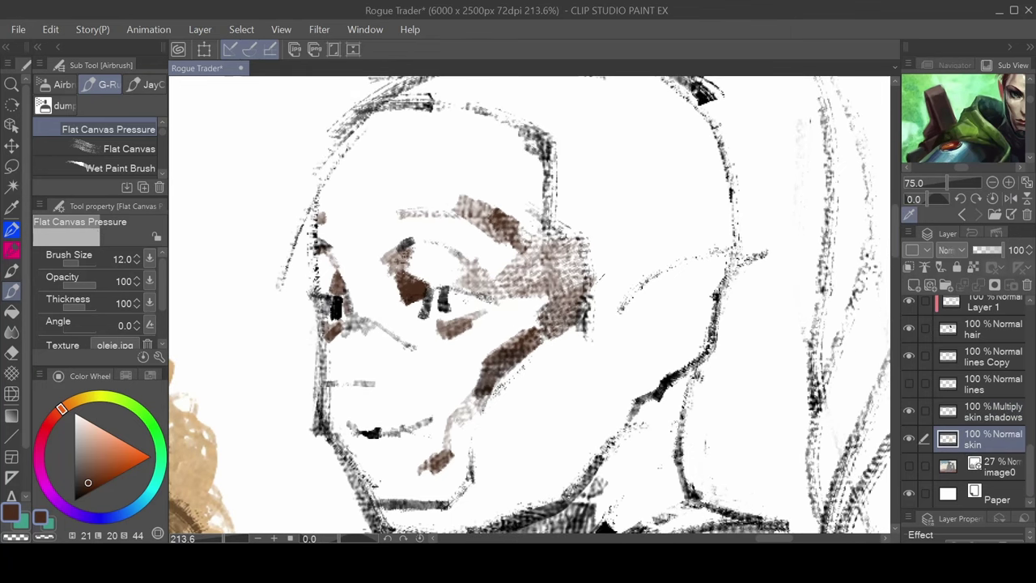
pyautogui.click(963, 413)
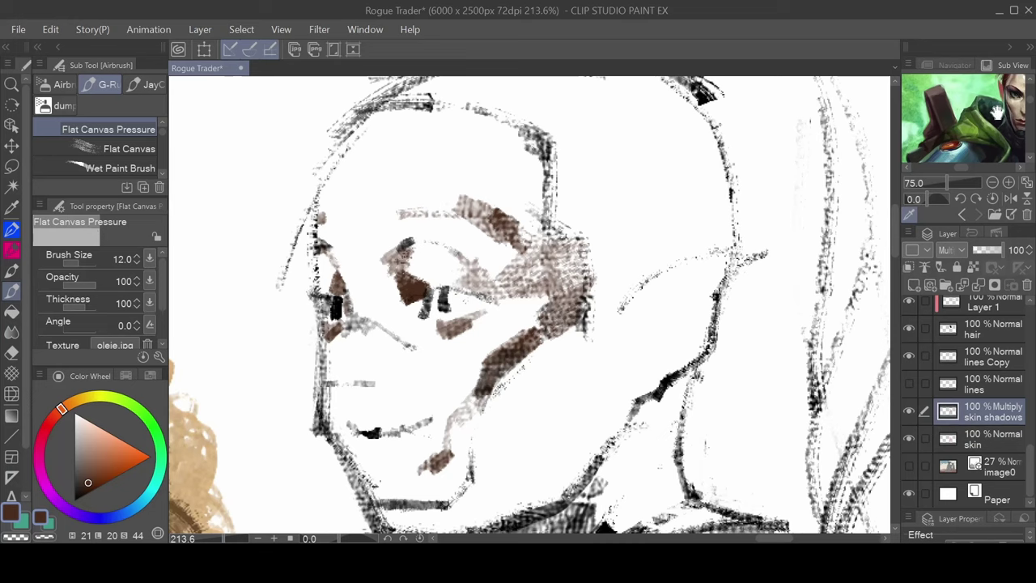
pyautogui.moveTo(998, 113); pyautogui.dragTo(923, 129)
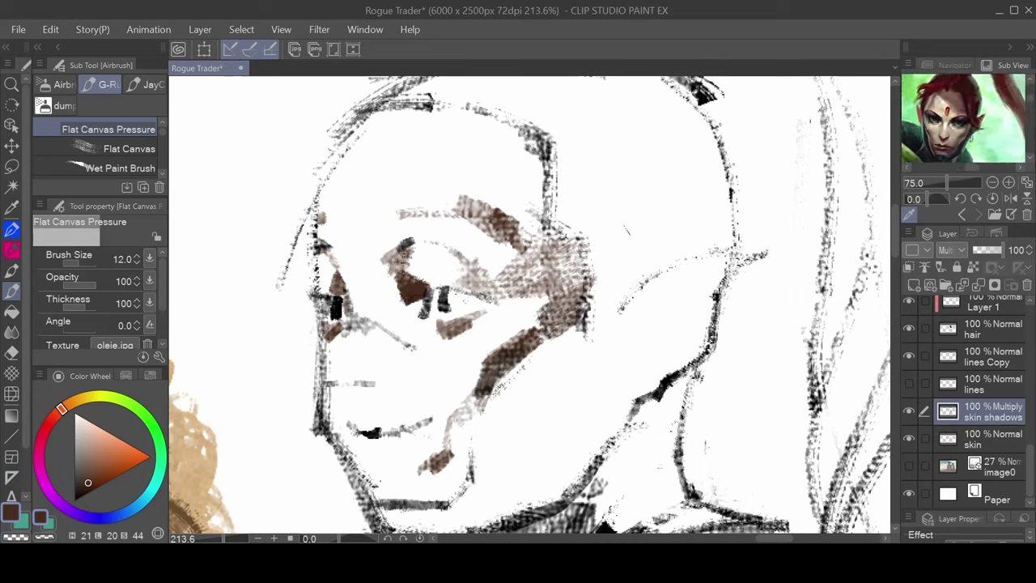
# Examine the reference portrait's eye and its shading up close, alongside the sketched woman's eye
pyautogui.scroll(10, 437, 290)
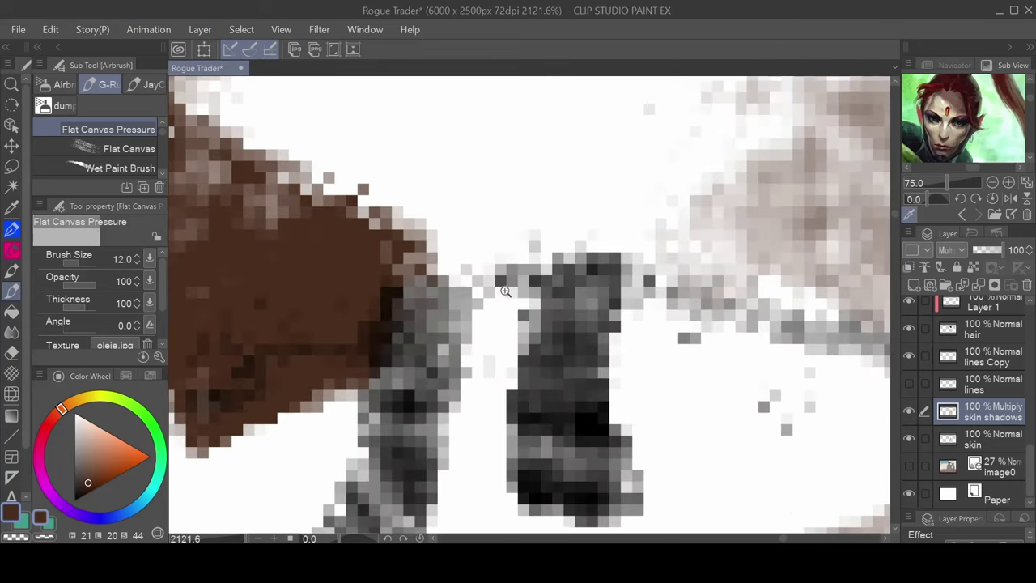
pyautogui.scroll(-4, 598, 288)
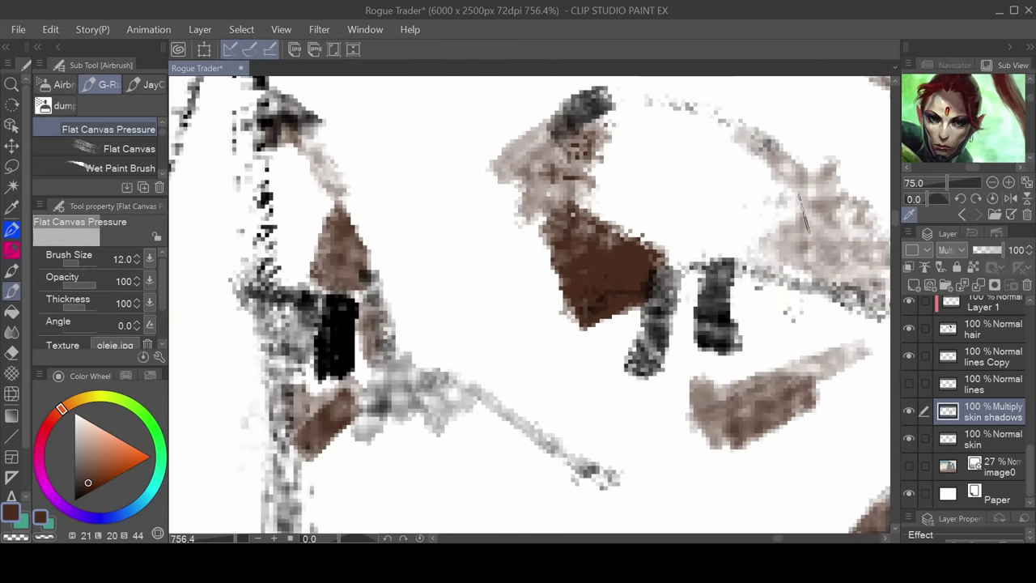
pyautogui.click(1009, 183)
pyautogui.click(1009, 184)
pyautogui.click(1010, 184)
pyautogui.click(1008, 184)
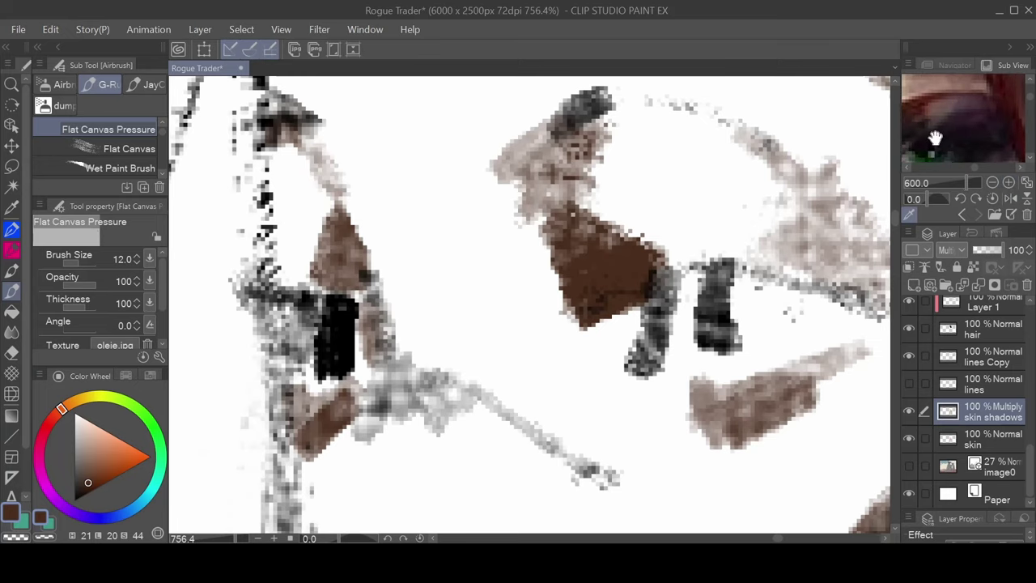
pyautogui.moveTo(936, 138); pyautogui.dragTo(991, 108)
pyautogui.moveTo(899, 183)
pyautogui.mouseDown()
pyautogui.moveTo(856, 191)
pyautogui.moveTo(902, 198)
pyautogui.mouseUp()
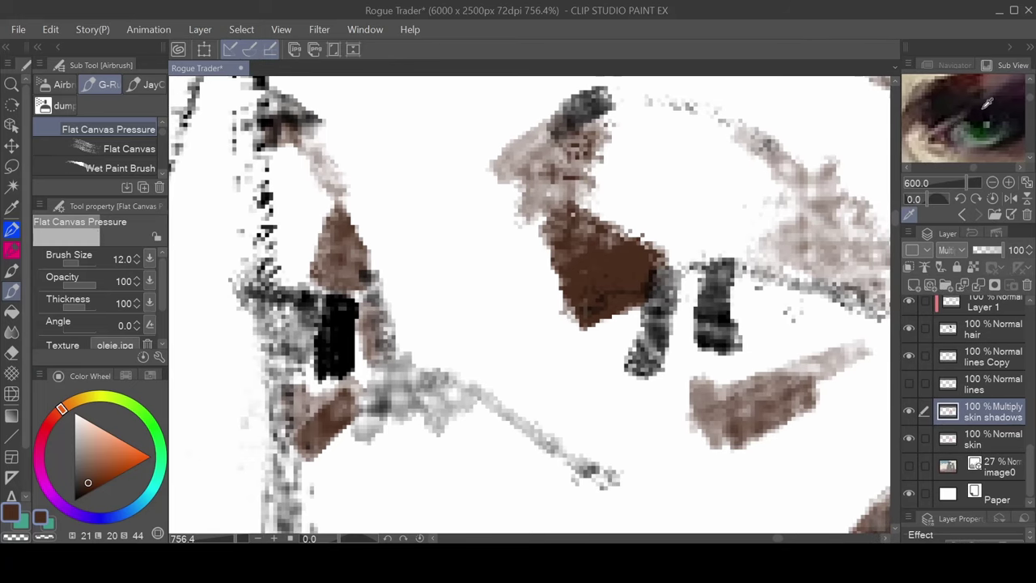
pyautogui.moveTo(968, 116); pyautogui.dragTo(960, 132)
pyautogui.scroll(-5, 959, 132)
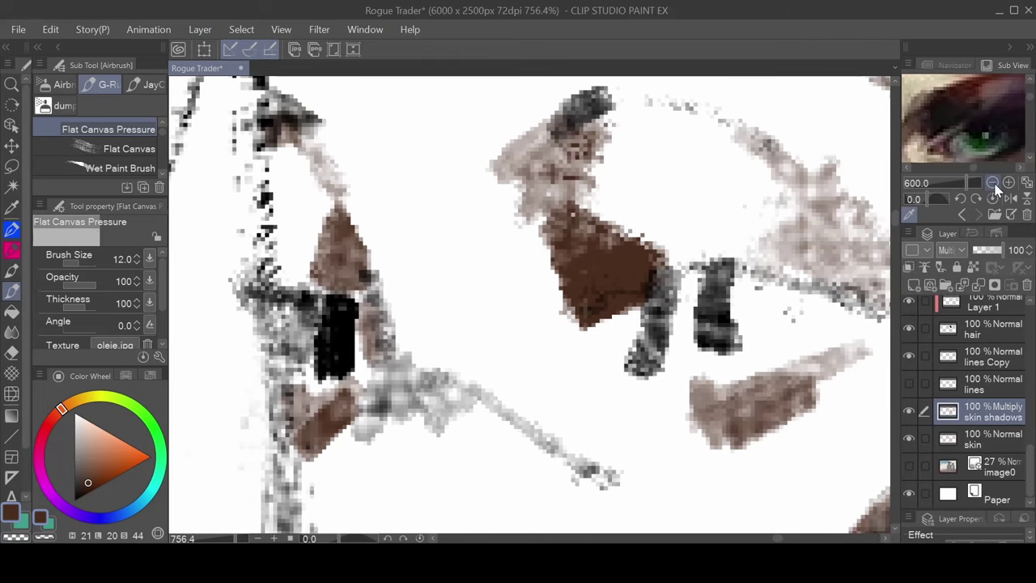
pyautogui.scroll(-3, 839, 190)
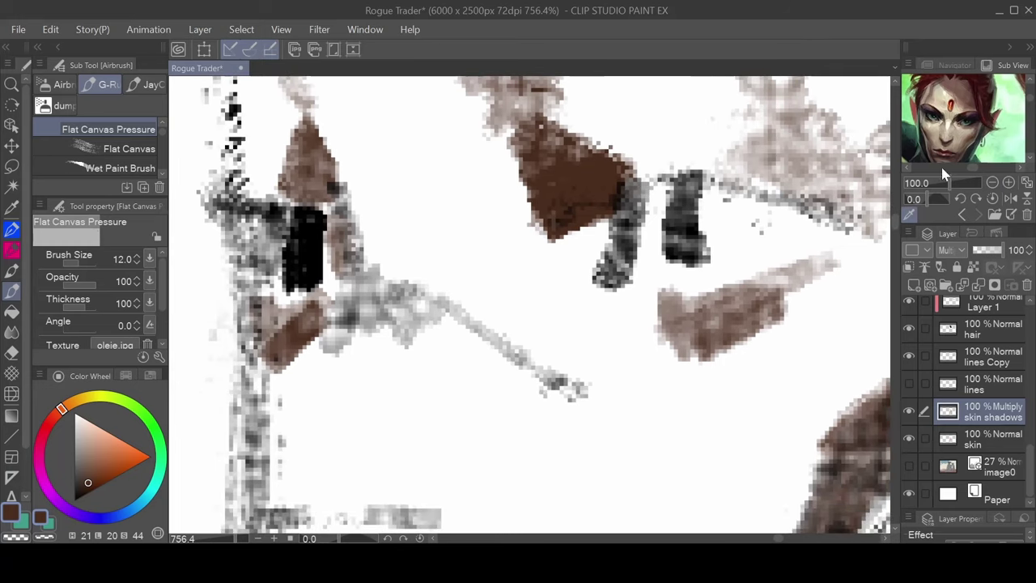
pyautogui.click(993, 182)
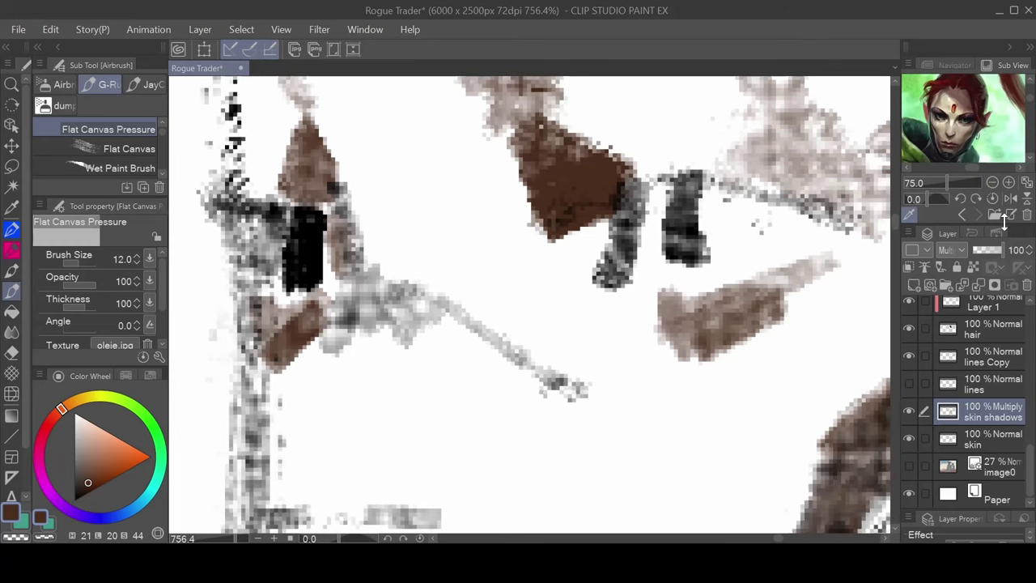
# Paint soft brown shadow strokes from the inner brow down beside the near eye on the skin shadows layer
pyautogui.moveTo(631, 283); pyautogui.dragTo(607, 288)
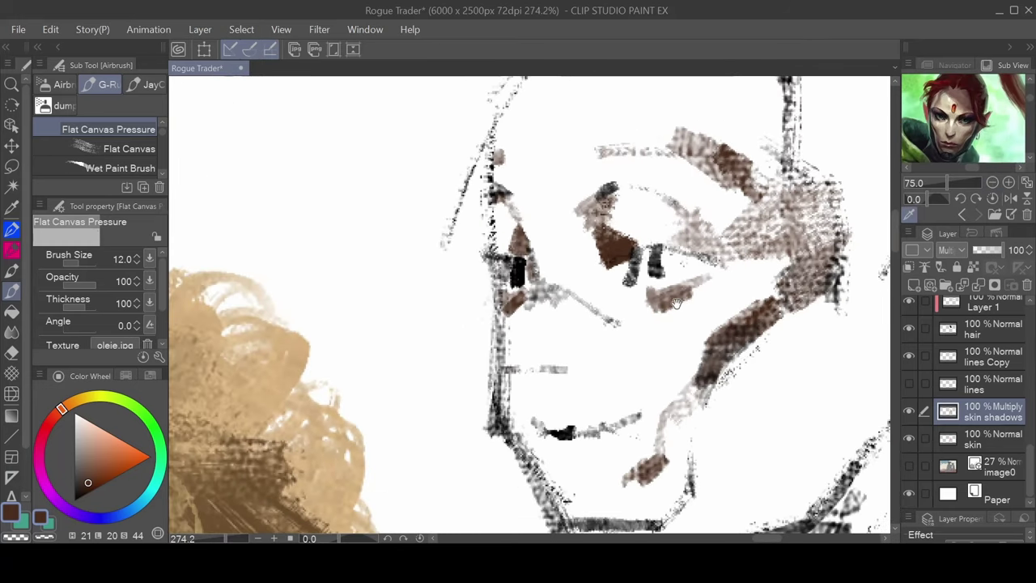
pyautogui.moveTo(678, 304); pyautogui.dragTo(519, 258)
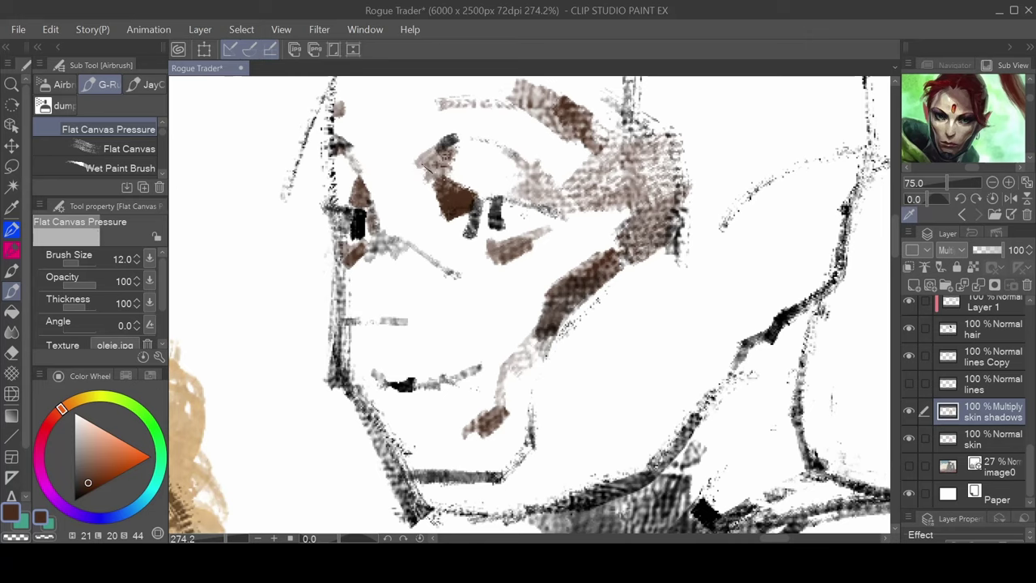
pyautogui.moveTo(428, 170); pyautogui.dragTo(415, 188)
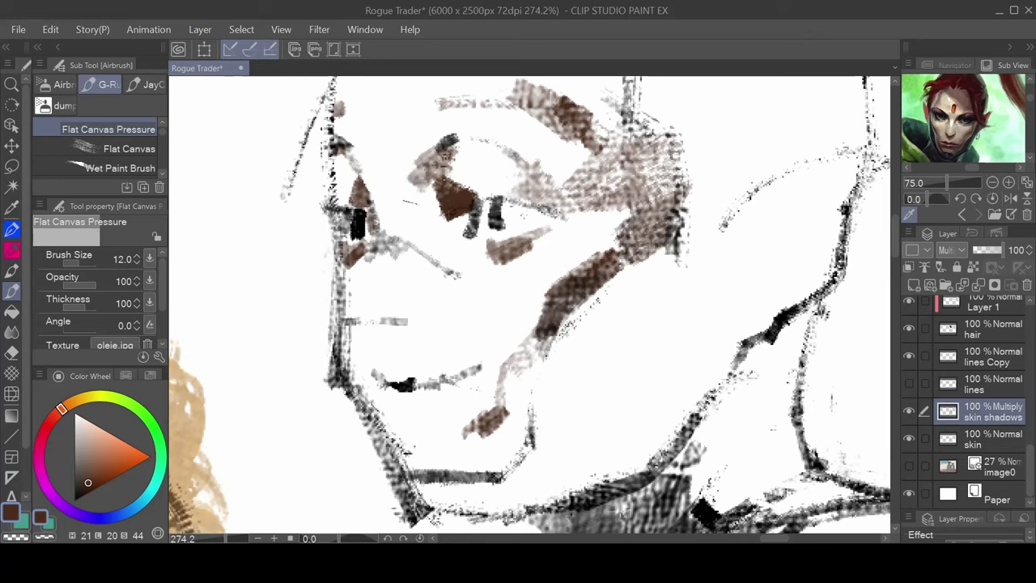
pyautogui.moveTo(401, 217)
pyautogui.mouseDown()
pyautogui.moveTo(414, 179)
pyautogui.moveTo(396, 230)
pyautogui.moveTo(410, 194)
pyautogui.moveTo(398, 224)
pyautogui.moveTo(429, 194)
pyautogui.moveTo(422, 189)
pyautogui.moveTo(431, 193)
pyautogui.moveTo(411, 197)
pyautogui.mouseUp()
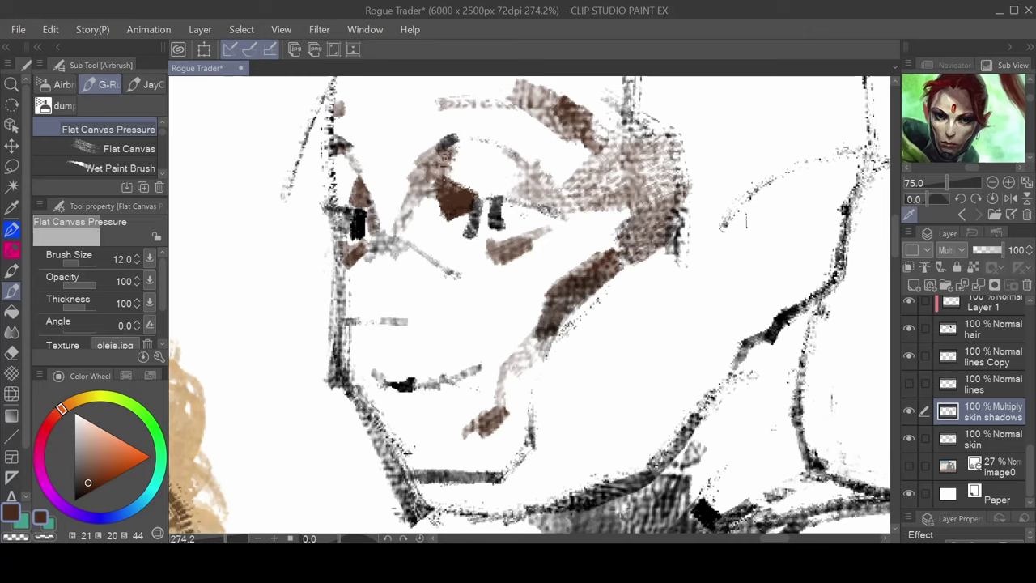
# Examine the shading around the eyes and nose in the reference portrait
pyautogui.click(991, 181)
pyautogui.click(992, 182)
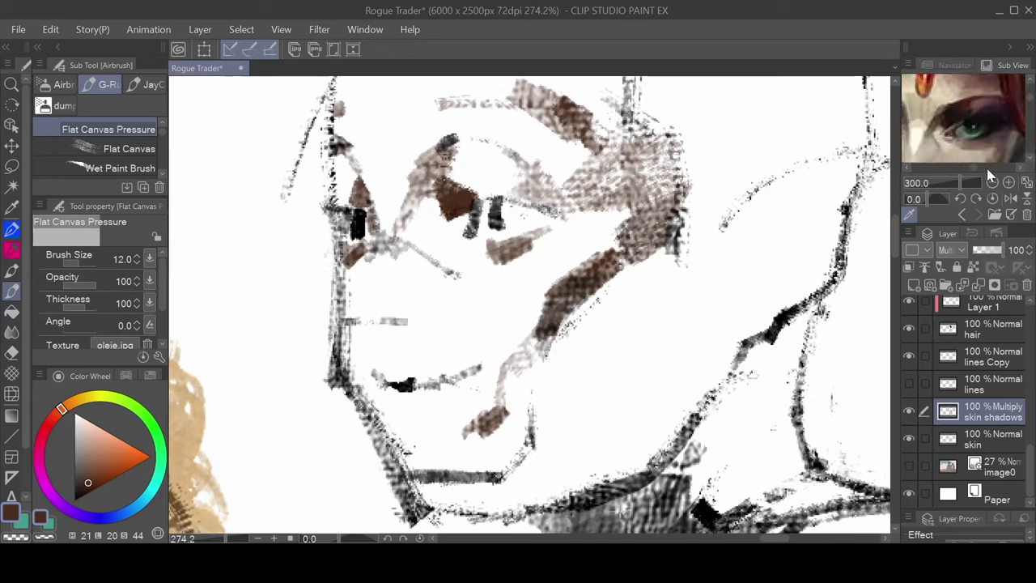
pyautogui.moveTo(944, 142); pyautogui.dragTo(957, 122)
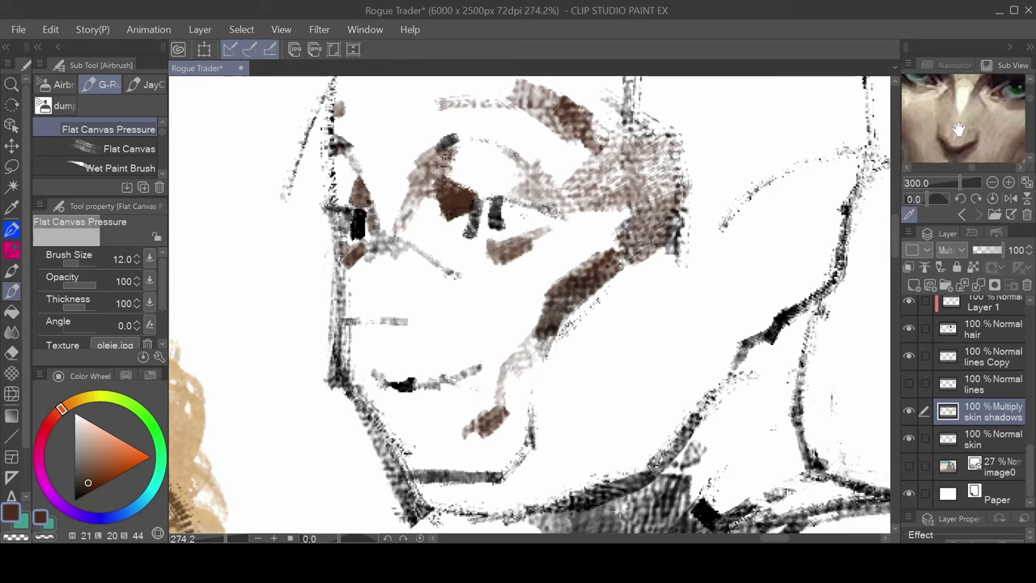
pyautogui.click(995, 186)
pyautogui.click(994, 185)
pyautogui.click(994, 186)
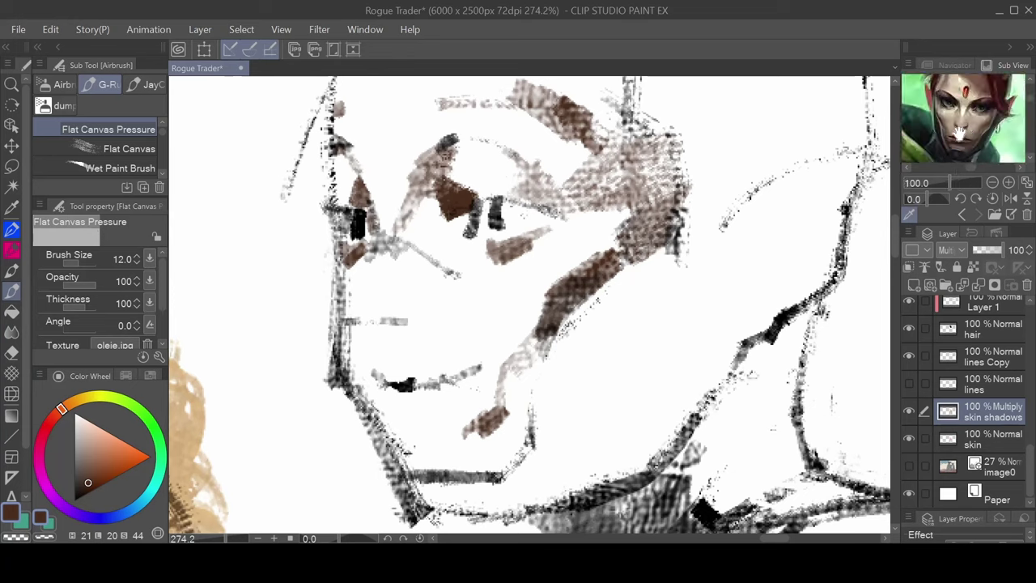
pyautogui.moveTo(959, 134); pyautogui.dragTo(953, 149)
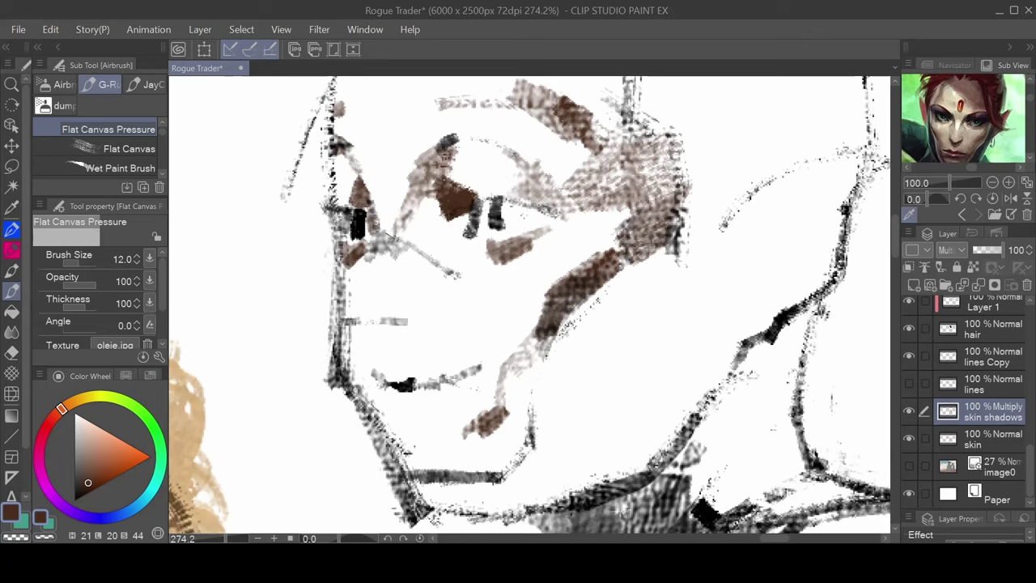
# Deepen the brown shadow along the side of the nose and extend it beneath the near eye's inner corner
pyautogui.moveTo(392, 235)
pyautogui.mouseDown()
pyautogui.moveTo(407, 216)
pyautogui.moveTo(388, 236)
pyautogui.mouseUp()
pyautogui.moveTo(422, 193); pyautogui.dragTo(400, 212)
pyautogui.moveTo(411, 204); pyautogui.dragTo(384, 241)
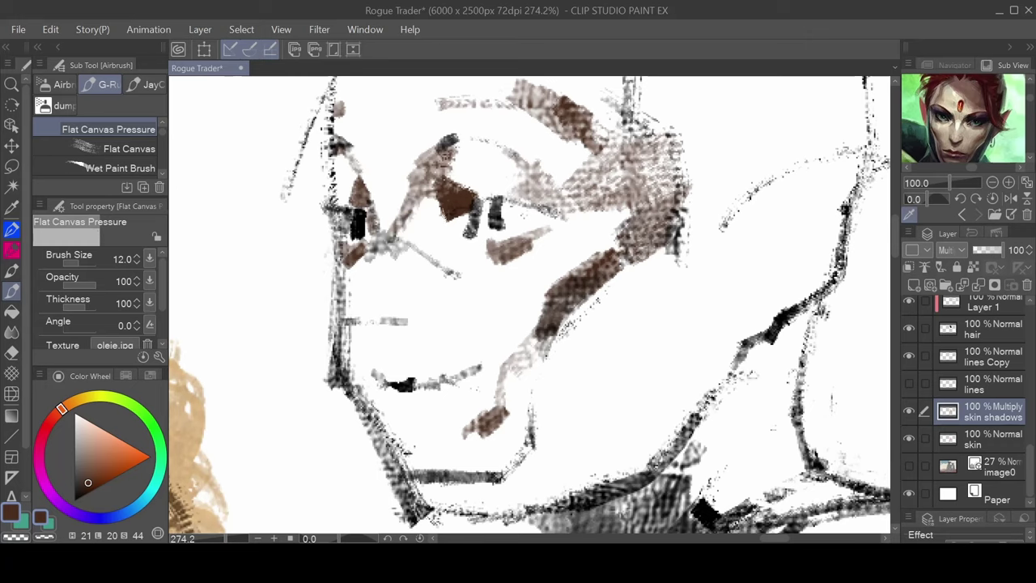
pyautogui.moveTo(397, 239); pyautogui.dragTo(387, 257)
pyautogui.moveTo(416, 209)
pyautogui.mouseDown()
pyautogui.moveTo(405, 227)
pyautogui.moveTo(419, 230)
pyautogui.mouseUp()
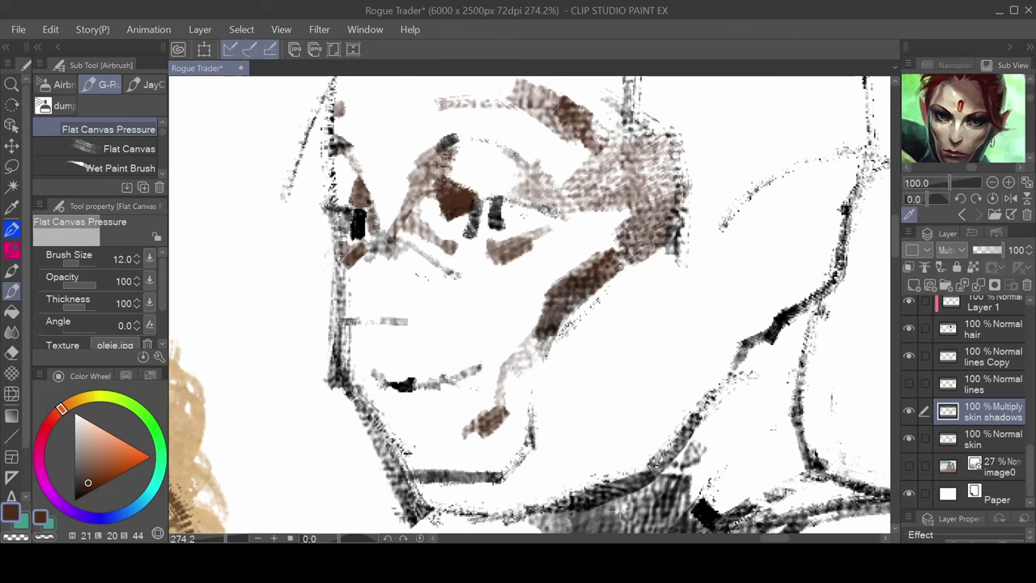
pyautogui.scroll(-5, 499, 242)
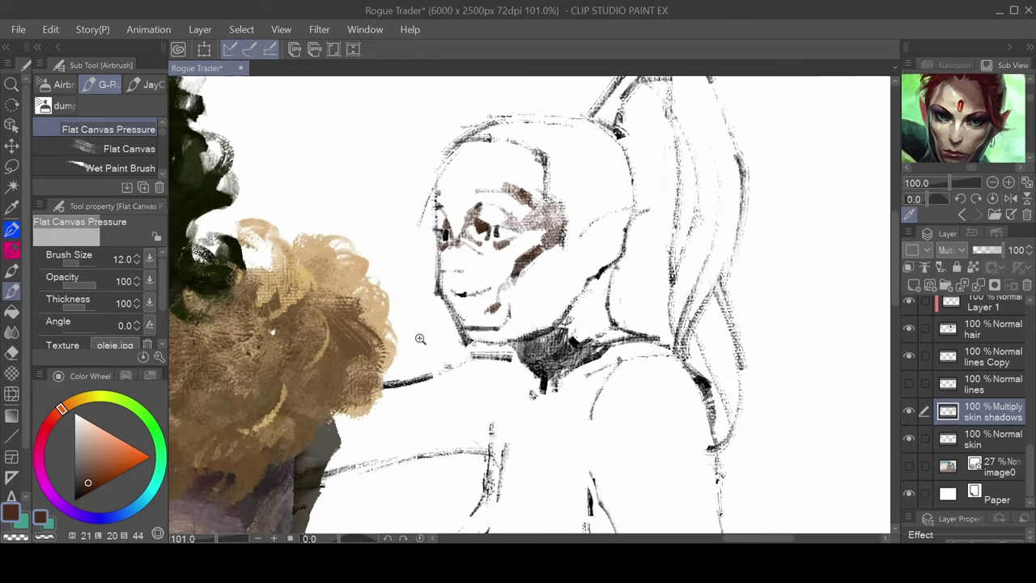
pyautogui.scroll(5, 495, 245)
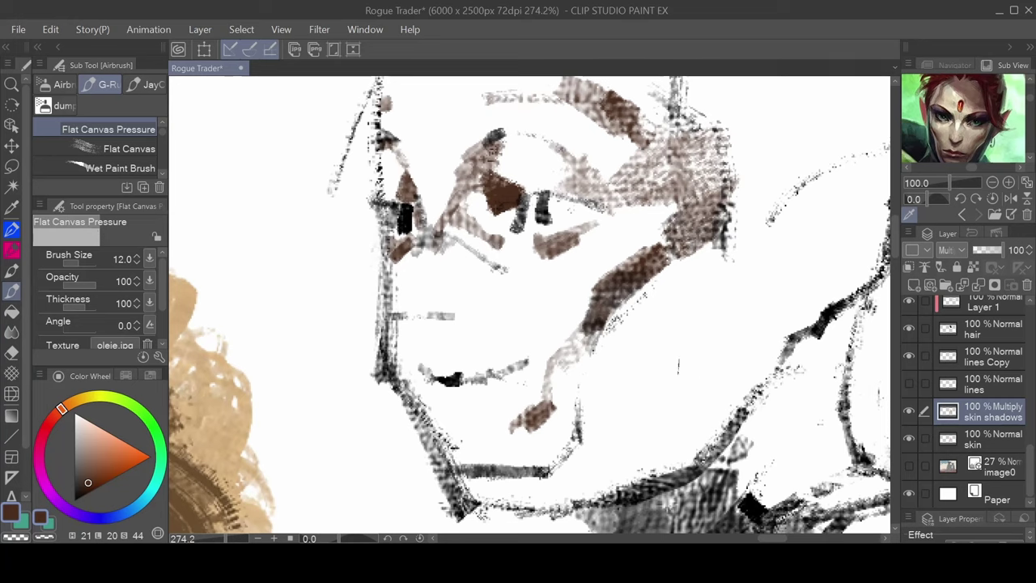
# Lasso the outer part of the line under the nose on the lines Copy layer, nudge it vertically into place, and deselect it
pyautogui.click(943, 364)
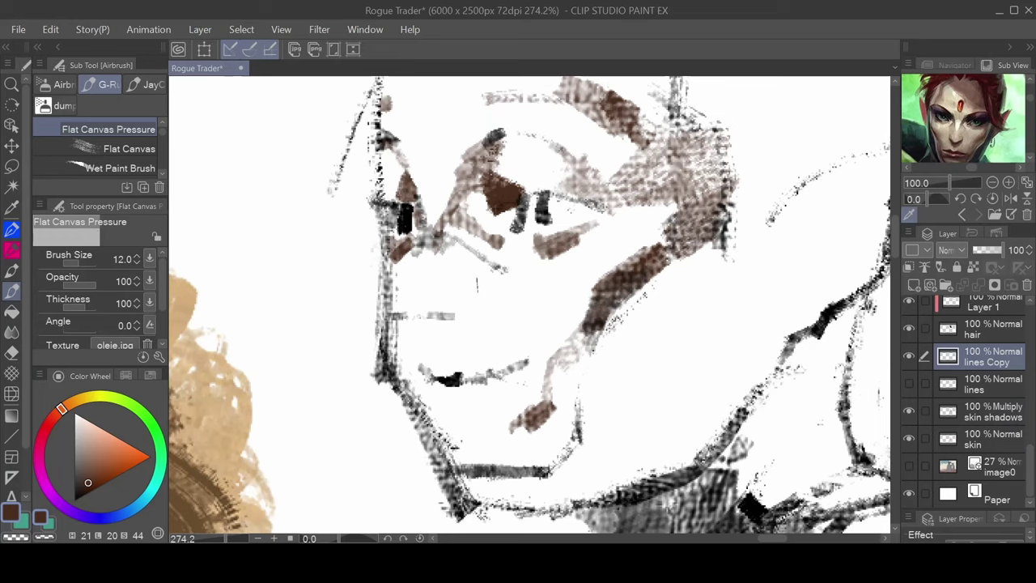
pyautogui.press('m')
pyautogui.moveTo(438, 301)
pyautogui.mouseDown()
pyautogui.moveTo(472, 301)
pyautogui.moveTo(456, 318)
pyautogui.mouseUp()
pyautogui.press('k')
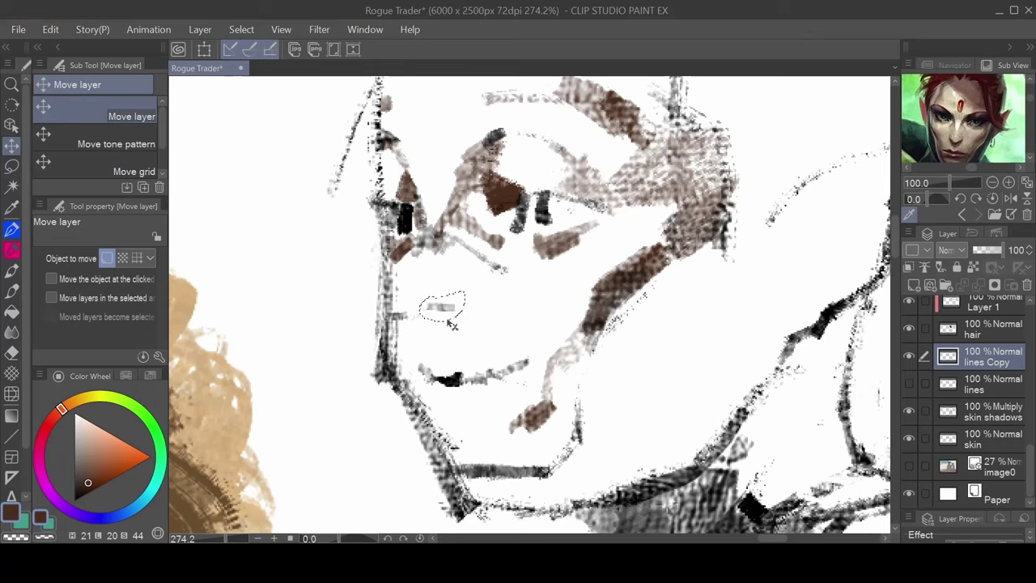
pyautogui.press('Down')
pyautogui.press('Down')
pyautogui.press('Down')
pyautogui.press('Down')
pyautogui.press('Up')
pyautogui.hotkey('ctrl', 'd')
# Paint a small brown shadow beneath the nose tip and nostril on the skin shadows layer
pyautogui.click(968, 414)
pyautogui.press('b')
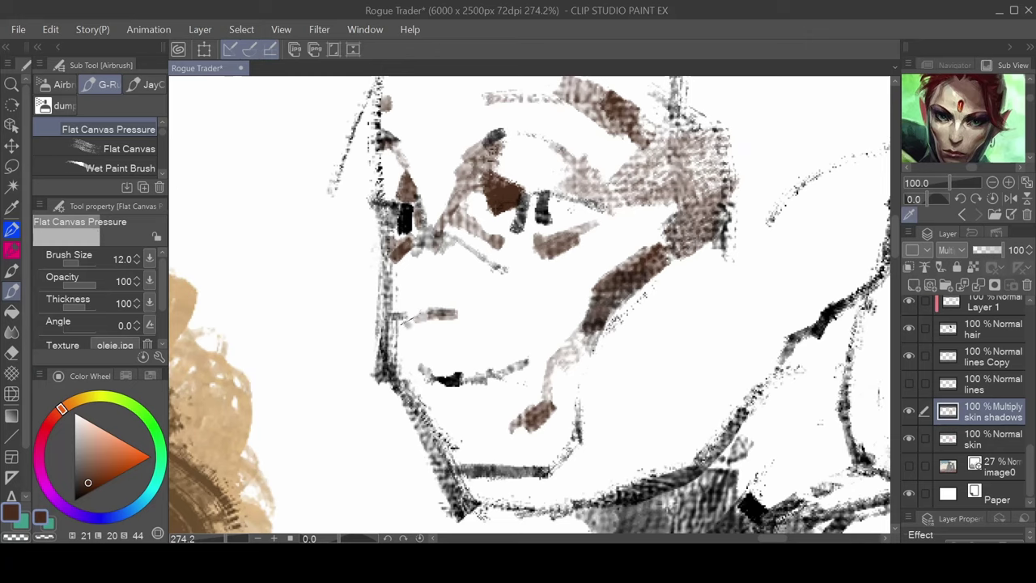
pyautogui.moveTo(401, 318); pyautogui.dragTo(410, 331)
pyautogui.moveTo(442, 323); pyautogui.dragTo(451, 310)
pyautogui.moveTo(389, 244); pyautogui.dragTo(420, 294)
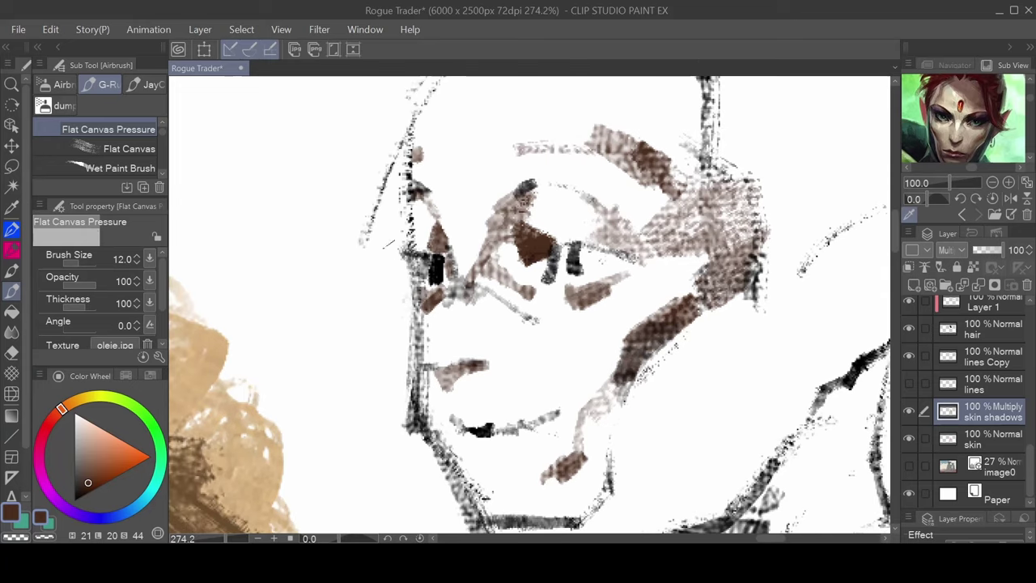
pyautogui.moveTo(311, 107); pyautogui.dragTo(339, 226)
pyautogui.moveTo(343, 150); pyautogui.dragTo(338, 225)
pyautogui.moveTo(283, 192); pyautogui.dragTo(324, 210)
pyautogui.moveTo(459, 321); pyautogui.dragTo(462, 334)
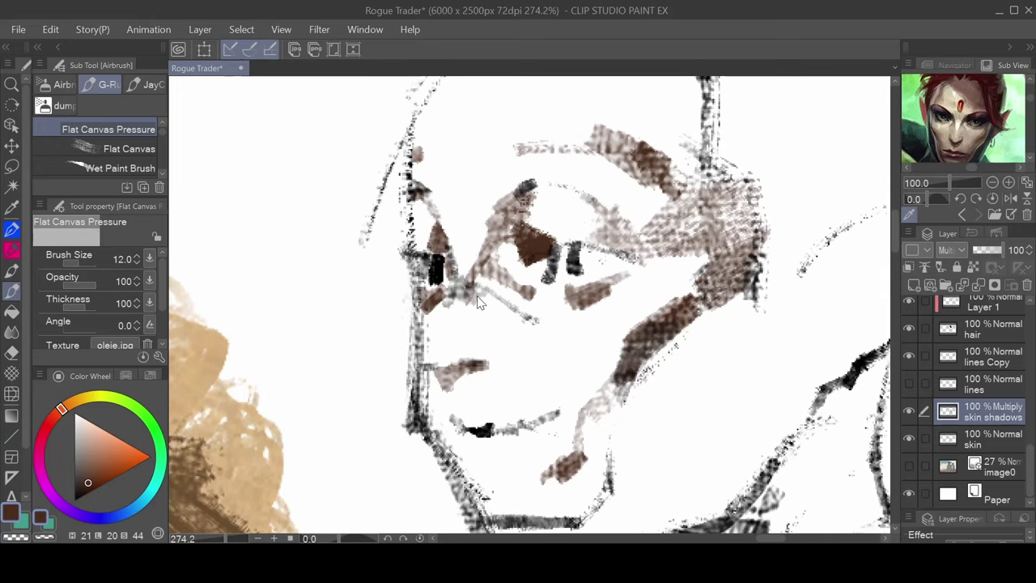
pyautogui.scroll(-8, 460, 328)
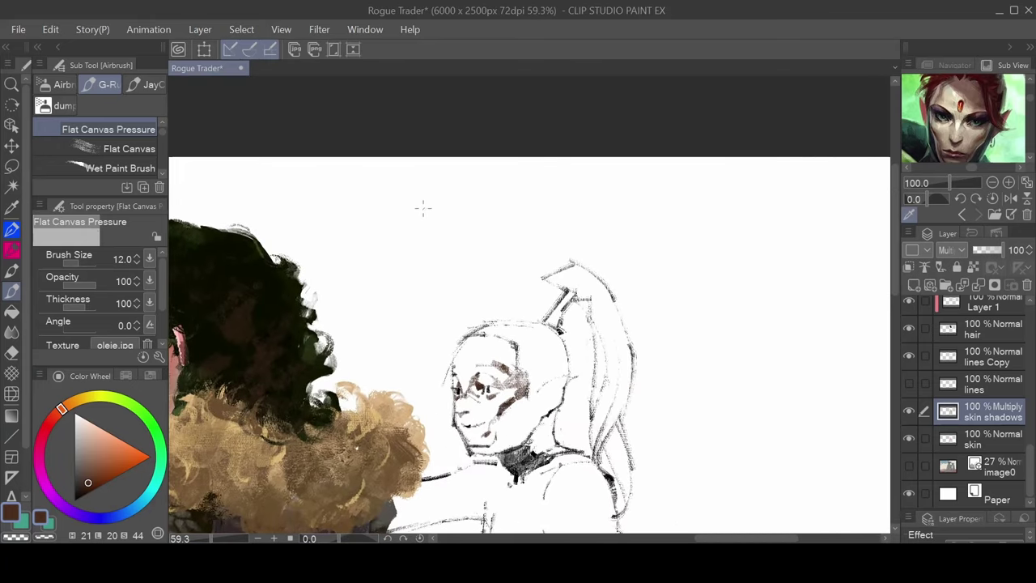
pyautogui.moveTo(423, 209)
pyautogui.mouseDown()
pyautogui.moveTo(437, 285)
pyautogui.moveTo(450, 272)
pyautogui.mouseUp()
pyautogui.hotkey('ctrl', 'z')
pyautogui.hotkey('ctrl', 'z')
pyautogui.hotkey('ctrl', 'z')
# Paint a short horizontal brown shadow beneath the lower lip on the skin shadows layer, fading toward the mouth corner
pyautogui.moveTo(455, 420)
pyautogui.mouseDown()
pyautogui.moveTo(482, 300)
pyautogui.moveTo(520, 291)
pyautogui.mouseUp()
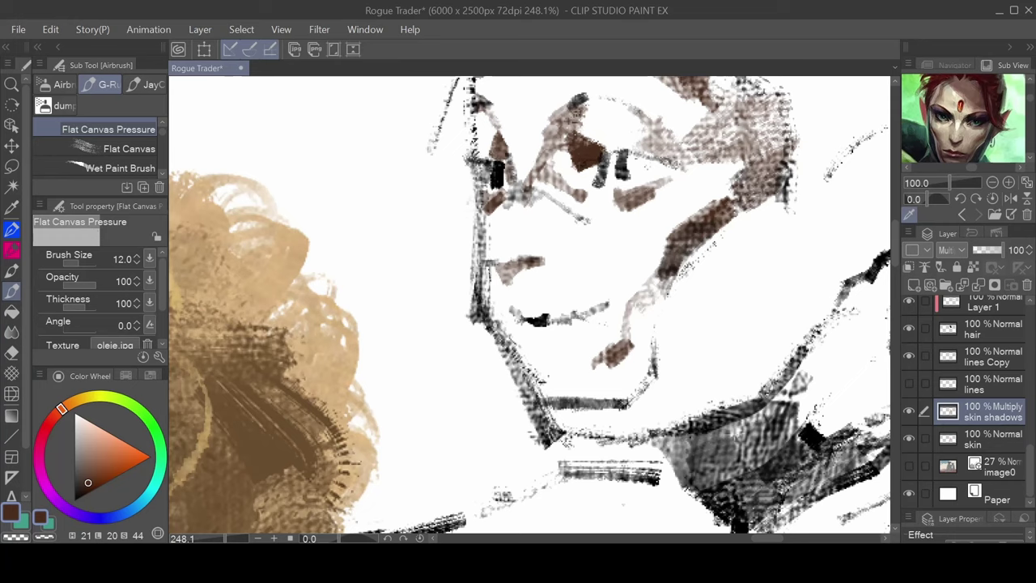
pyautogui.press('c')
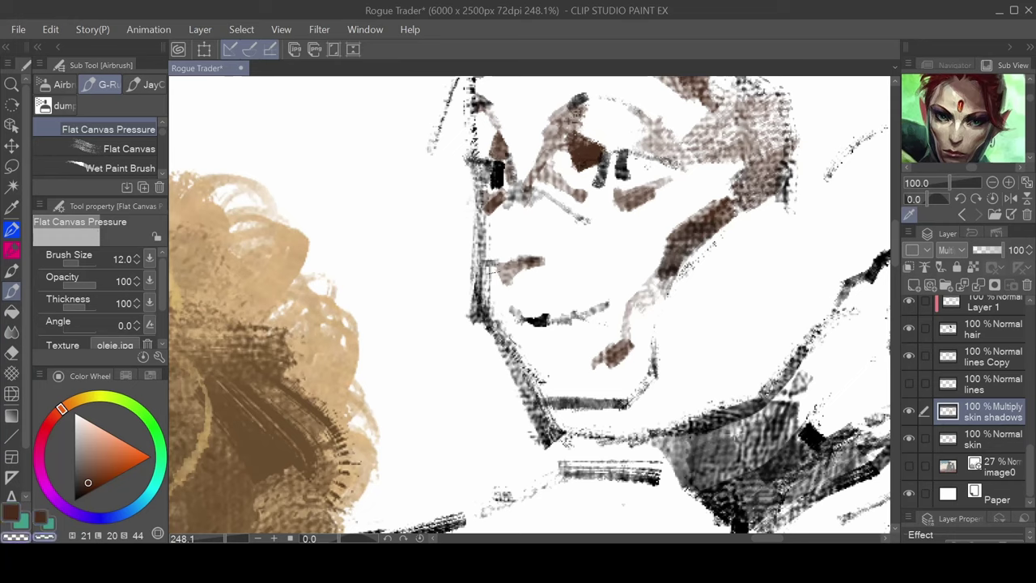
pyautogui.press('c')
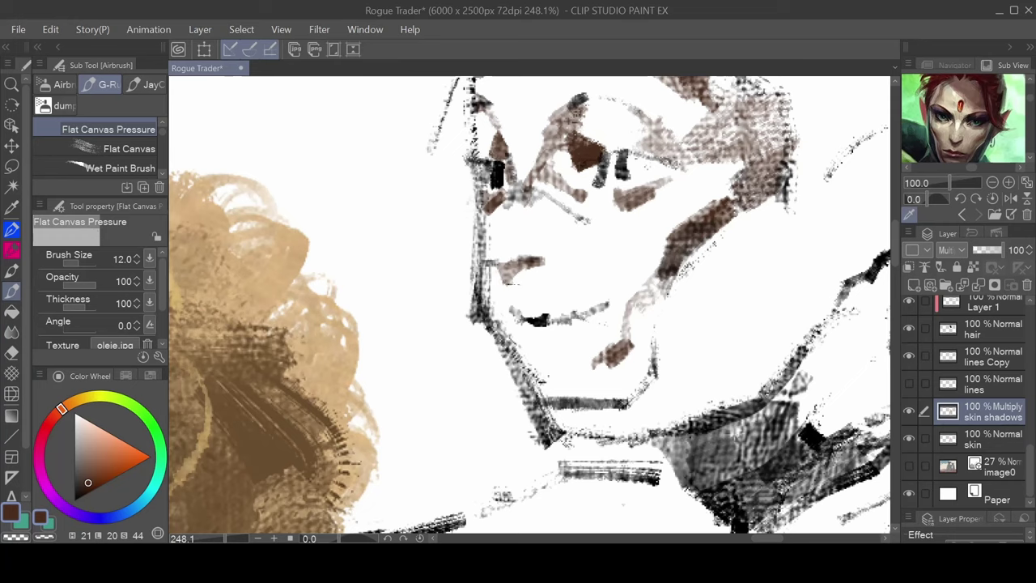
pyautogui.moveTo(567, 338); pyautogui.dragTo(483, 264)
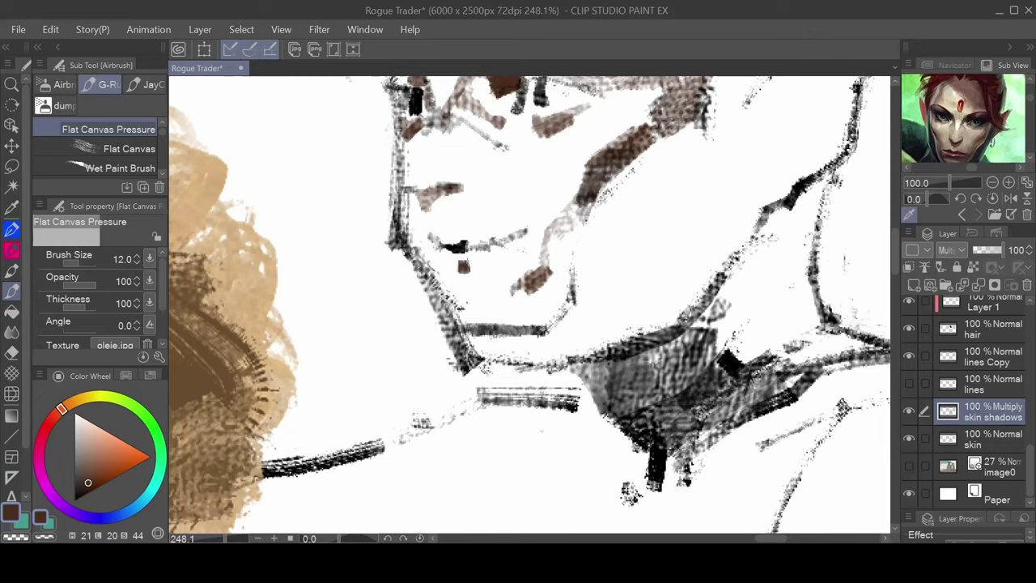
pyautogui.moveTo(462, 265); pyautogui.dragTo(513, 249)
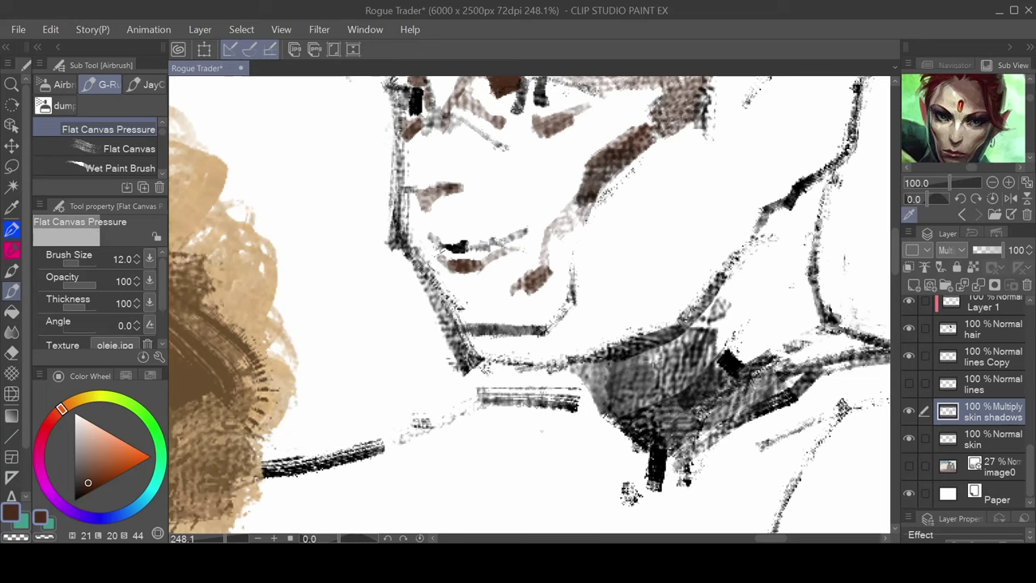
pyautogui.press('c')
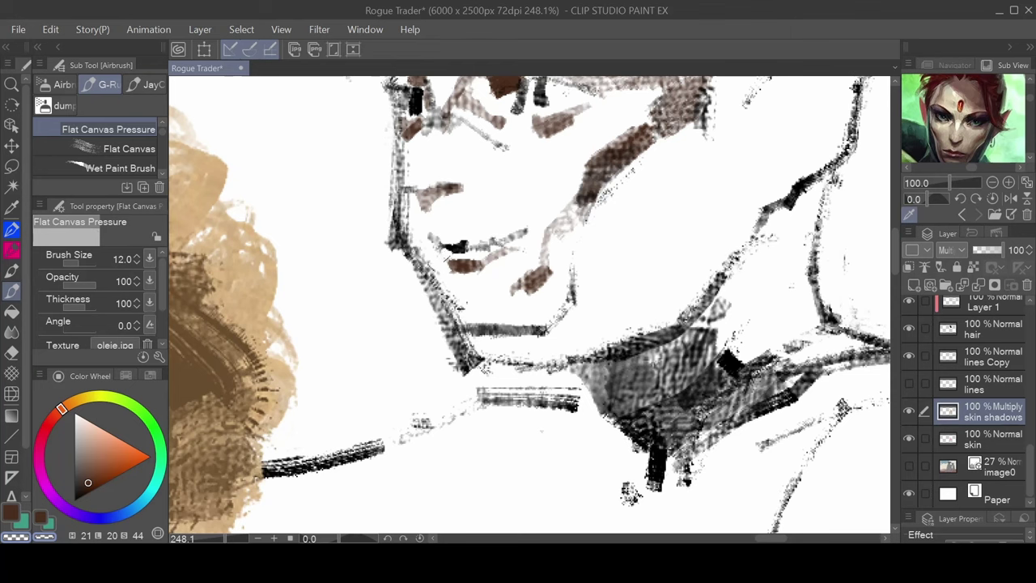
# Extend the soft brown shading from beneath the lower lip to the mouth corner, using the reference portrait's mouth and chin as a guide
pyautogui.scroll(-3, 516, 274)
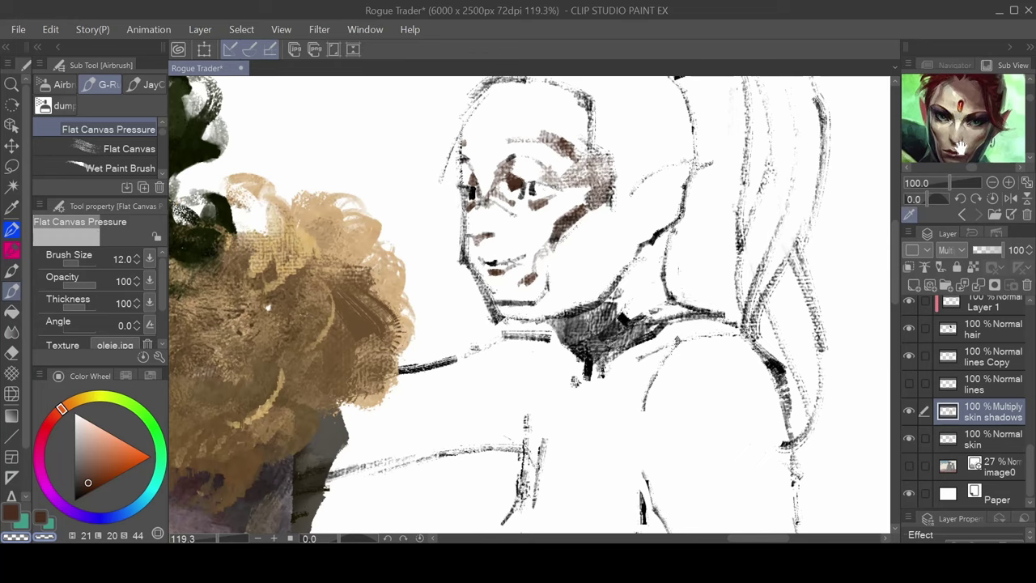
pyautogui.moveTo(961, 148); pyautogui.dragTo(953, 124)
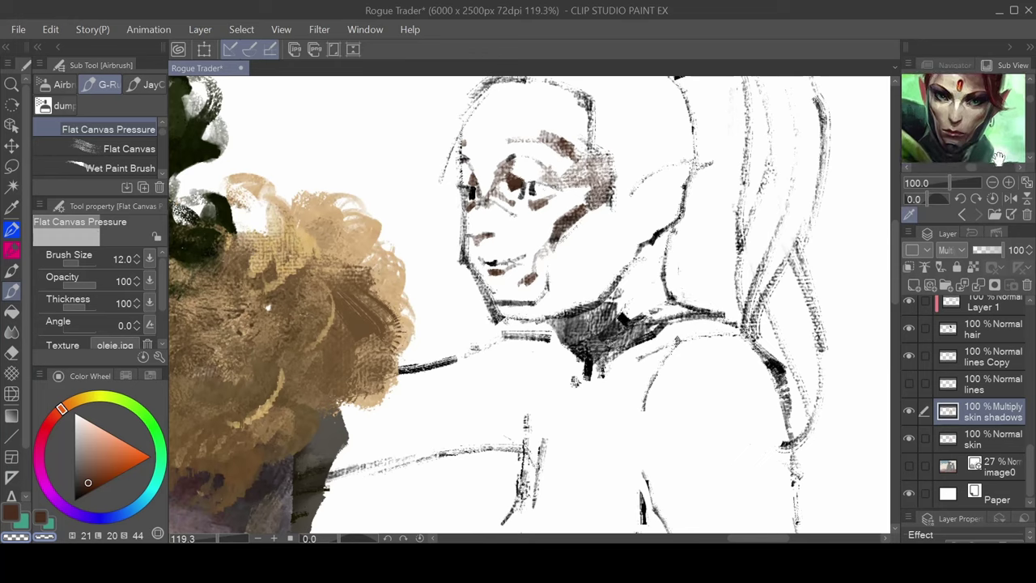
pyautogui.click(959, 154)
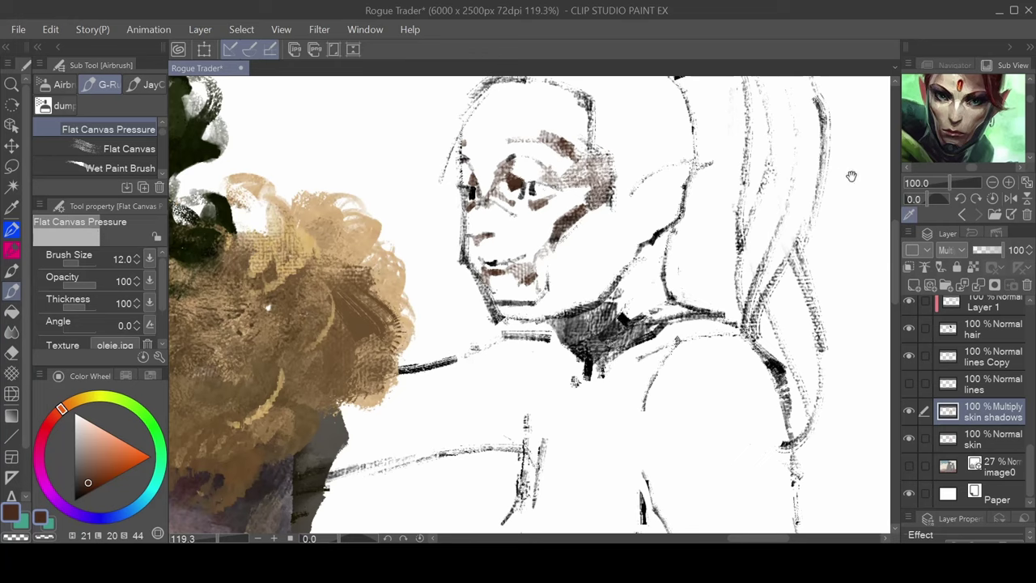
# Sample the pale beige from the reference portrait's forehead and paint it along the front edge of the forehead on the skin layer
pyautogui.moveTo(965, 129); pyautogui.dragTo(958, 166)
pyautogui.moveTo(602, 166); pyautogui.dragTo(556, 216)
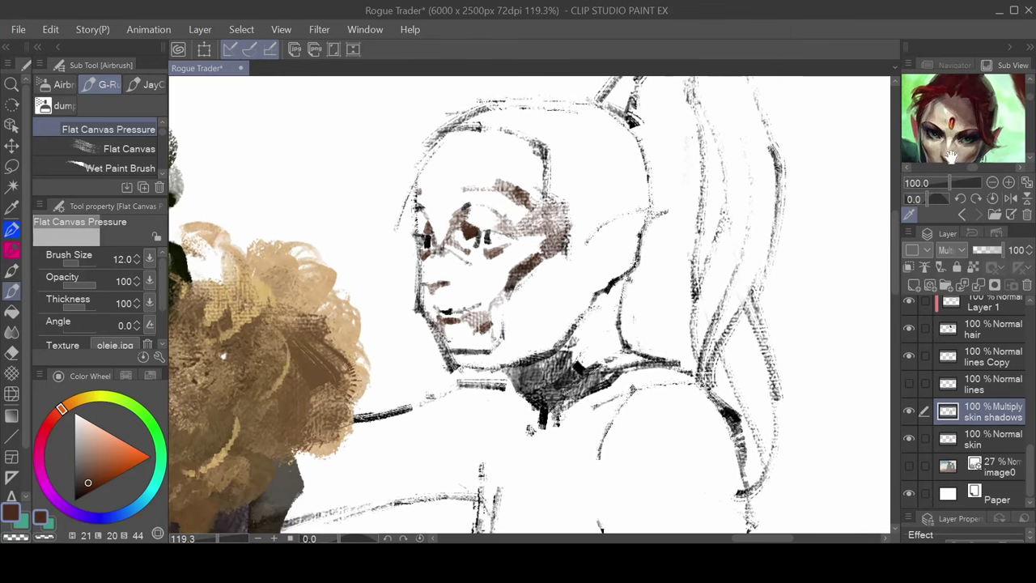
pyautogui.moveTo(968, 128)
pyautogui.mouseDown()
pyautogui.moveTo(973, 145)
pyautogui.moveTo(981, 134)
pyautogui.mouseUp()
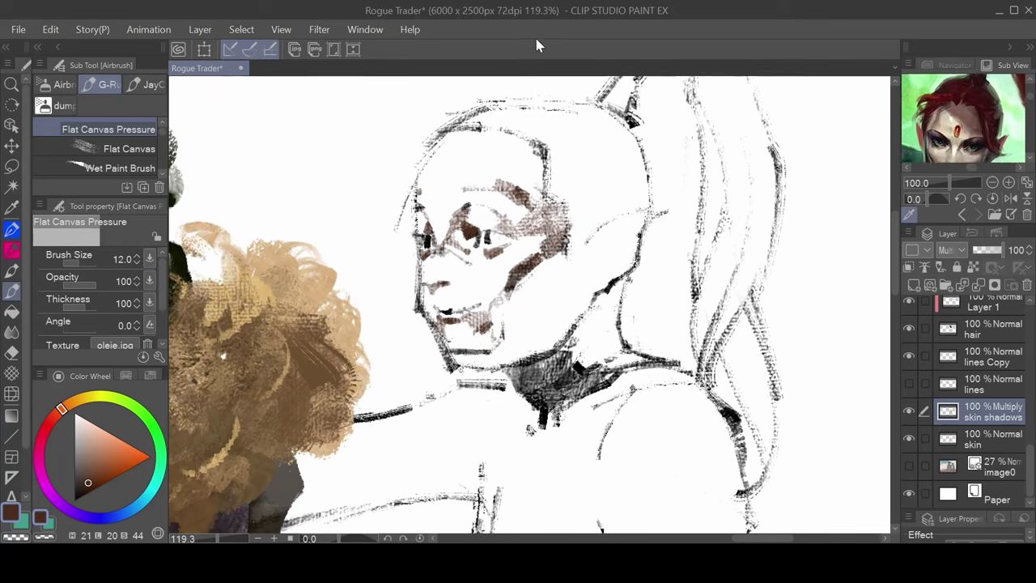
pyautogui.click(973, 441)
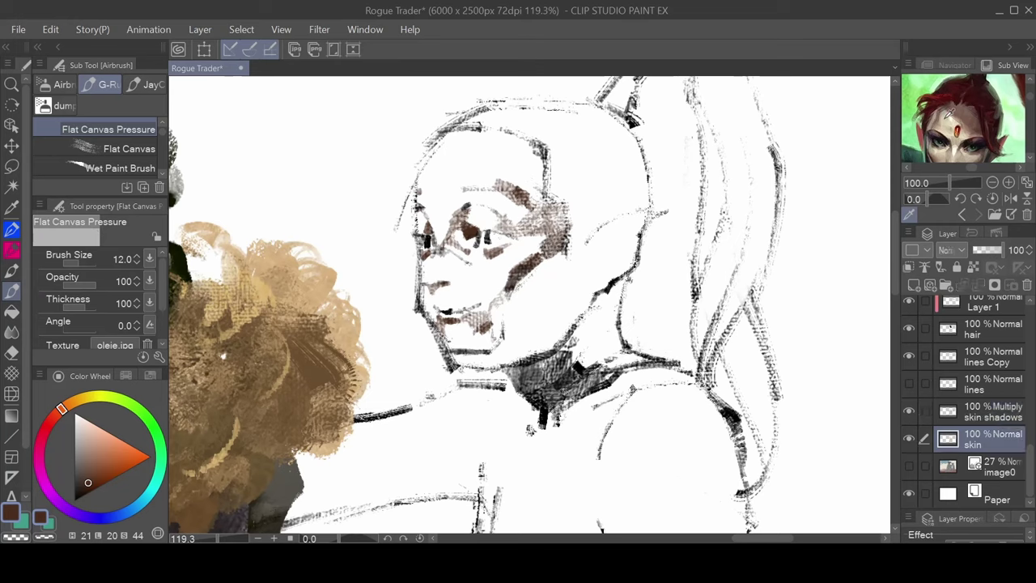
pyautogui.click(949, 115)
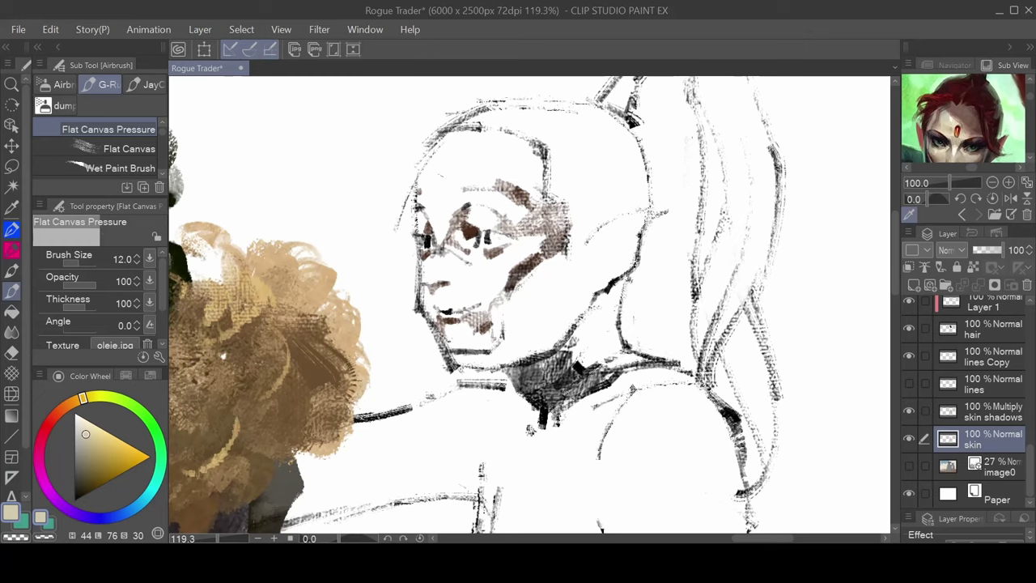
pyautogui.moveTo(441, 174)
pyautogui.mouseDown()
pyautogui.moveTo(427, 166)
pyautogui.moveTo(459, 131)
pyautogui.moveTo(468, 150)
pyautogui.moveTo(473, 131)
pyautogui.mouseUp()
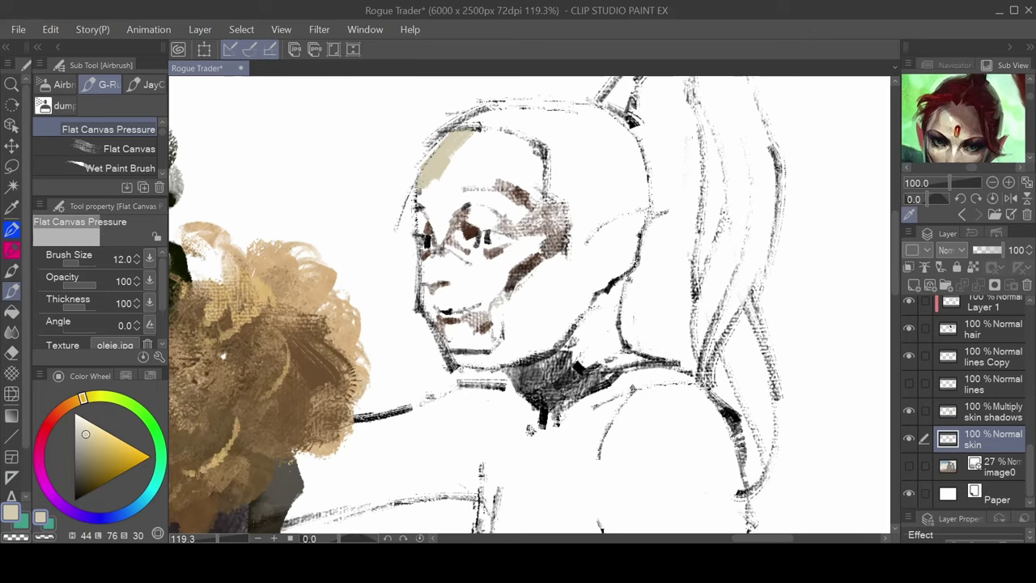
pyautogui.moveTo(420, 188)
pyautogui.mouseDown()
pyautogui.moveTo(420, 204)
pyautogui.moveTo(457, 159)
pyautogui.moveTo(496, 141)
pyautogui.moveTo(479, 126)
pyautogui.moveTo(541, 147)
pyautogui.moveTo(526, 155)
pyautogui.moveTo(542, 172)
pyautogui.moveTo(545, 196)
pyautogui.moveTo(496, 154)
pyautogui.moveTo(447, 188)
pyautogui.moveTo(421, 228)
pyautogui.moveTo(420, 218)
pyautogui.mouseUp()
# Enlarge the brush to 25, fill the rest of the face with the beige skin colour, and save the illustration
pyautogui.press(']')
pyautogui.press(']')
pyautogui.press(']')
pyautogui.press(']')
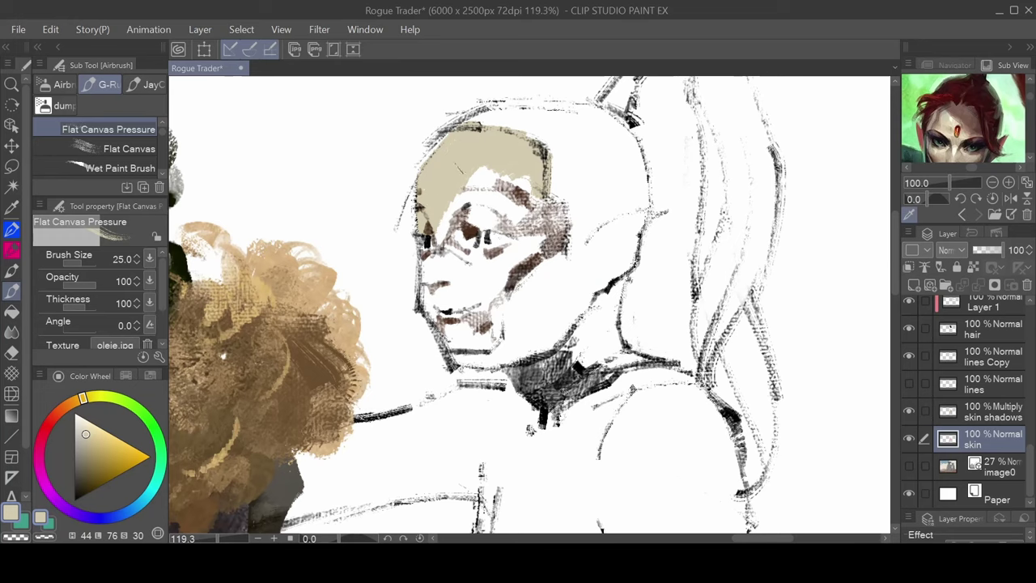
pyautogui.moveTo(462, 172)
pyautogui.mouseDown()
pyautogui.moveTo(522, 203)
pyautogui.moveTo(528, 221)
pyautogui.moveTo(565, 197)
pyautogui.moveTo(566, 253)
pyautogui.moveTo(538, 256)
pyautogui.moveTo(526, 227)
pyautogui.moveTo(510, 274)
pyautogui.moveTo(482, 212)
pyautogui.moveTo(476, 258)
pyautogui.moveTo(462, 247)
pyautogui.mouseUp()
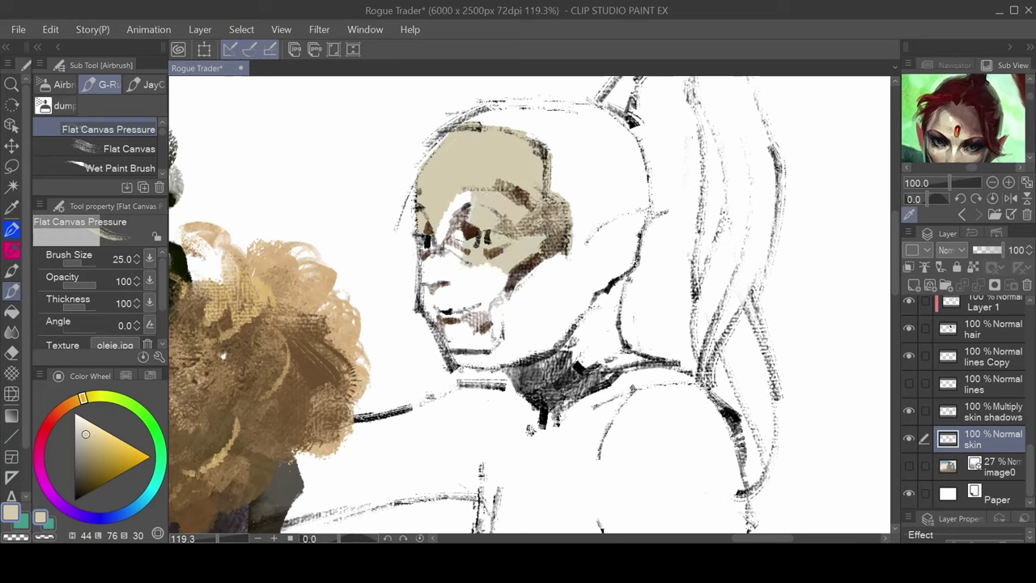
pyautogui.moveTo(468, 198)
pyautogui.mouseDown()
pyautogui.moveTo(452, 243)
pyautogui.moveTo(434, 264)
pyautogui.moveTo(425, 257)
pyautogui.moveTo(428, 314)
pyautogui.moveTo(433, 322)
pyautogui.moveTo(450, 267)
pyautogui.moveTo(482, 292)
pyautogui.moveTo(504, 290)
pyautogui.moveTo(492, 353)
pyautogui.moveTo(504, 332)
pyautogui.moveTo(486, 312)
pyautogui.moveTo(441, 332)
pyautogui.moveTo(484, 335)
pyautogui.moveTo(453, 353)
pyautogui.moveTo(483, 343)
pyautogui.mouseUp()
pyautogui.scroll(-5, 596, 241)
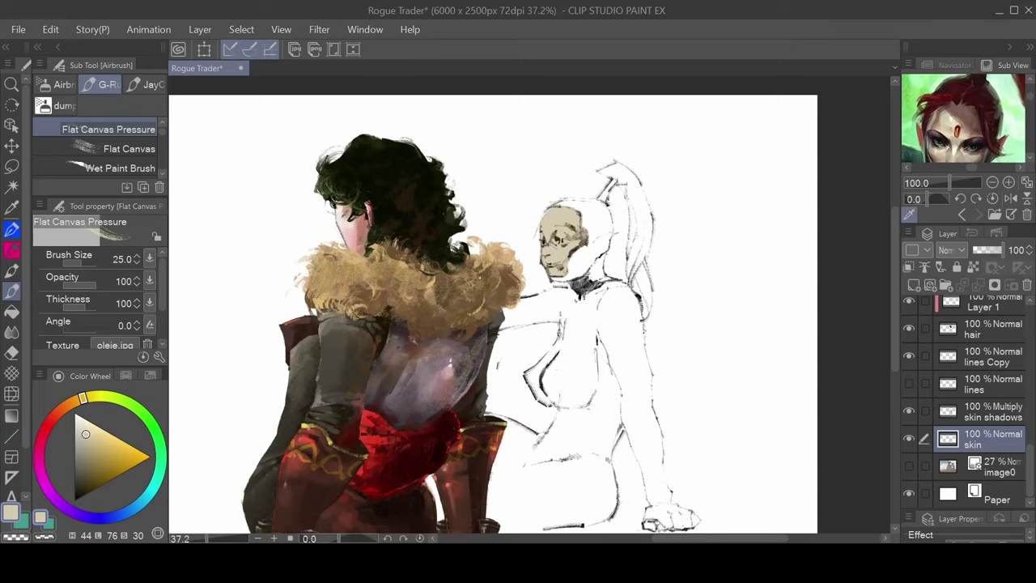
pyautogui.hotkey('ctrl', 's')
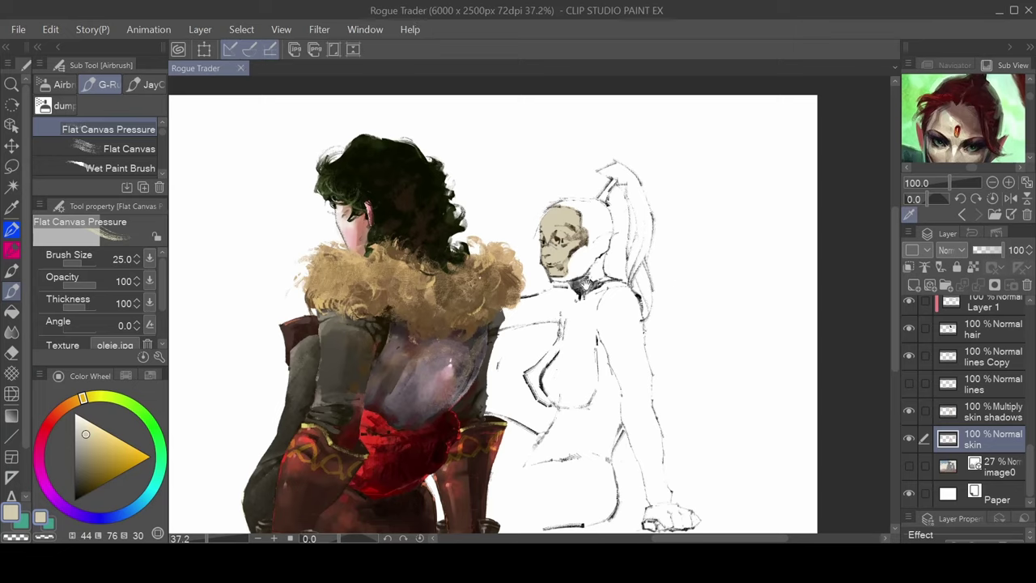
# Fill the far shoulder and upper arm, from the neck base to the fur collar, with the beige skin colour
pyautogui.moveTo(582, 285); pyautogui.dragTo(606, 279)
pyautogui.scroll(3, 580, 280)
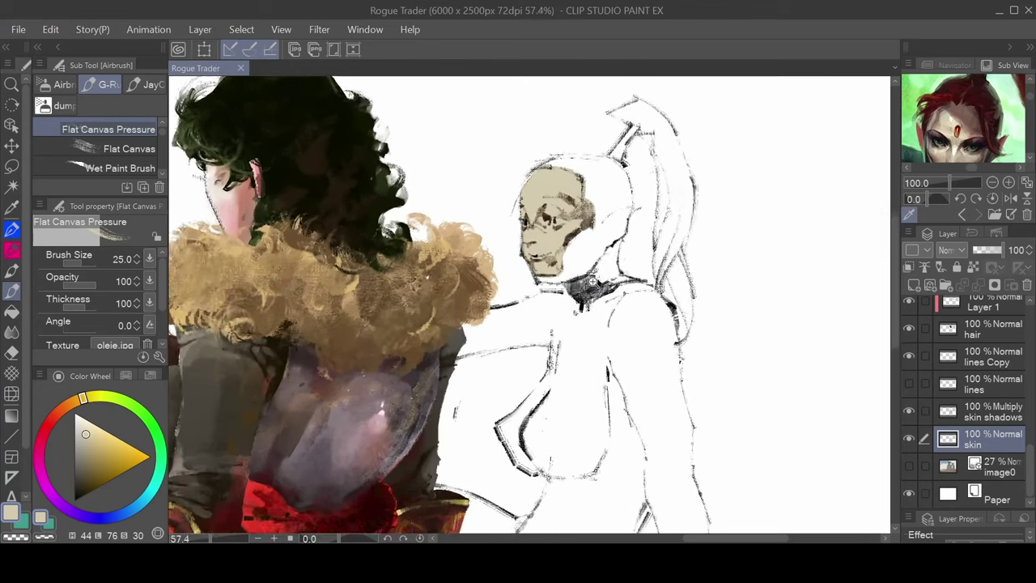
pyautogui.moveTo(537, 346); pyautogui.dragTo(552, 299)
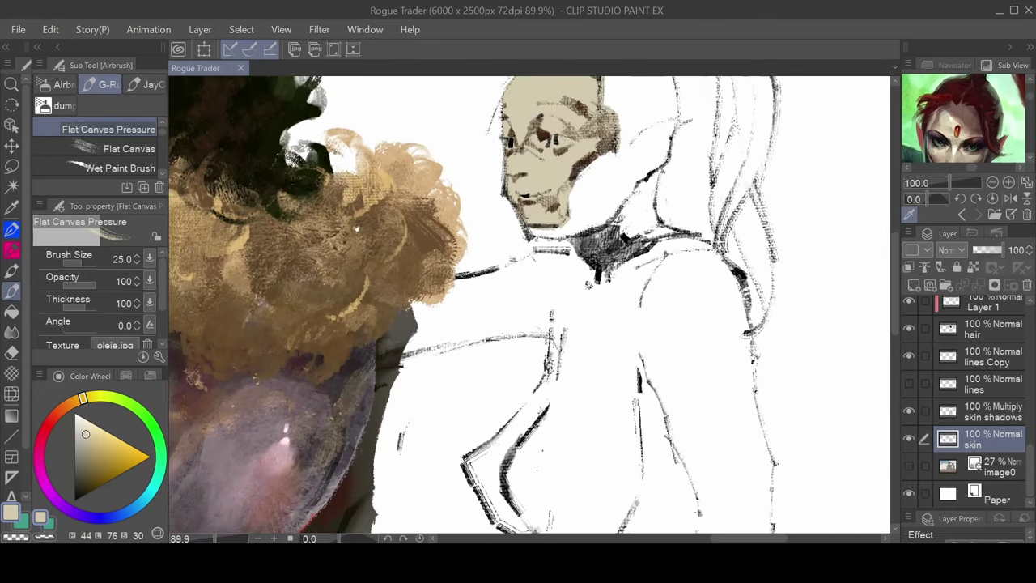
pyautogui.moveTo(525, 266); pyautogui.dragTo(573, 255)
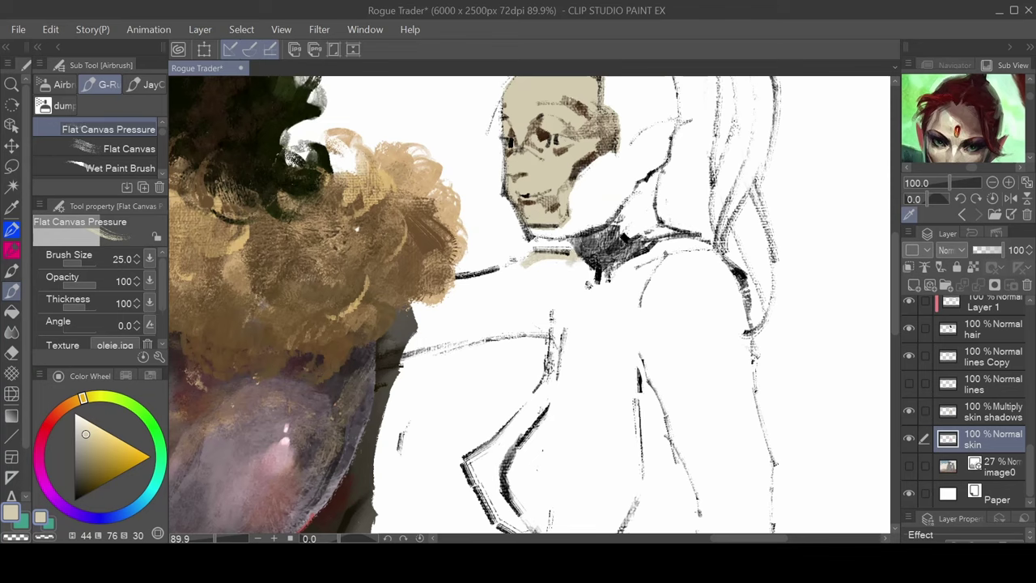
pyautogui.moveTo(957, 136); pyautogui.dragTo(970, 88)
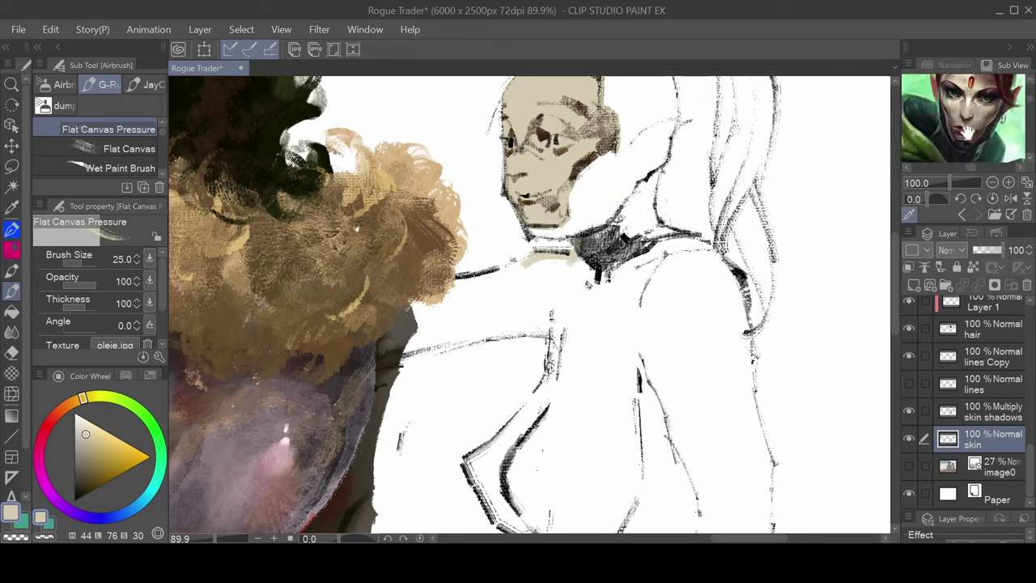
pyautogui.moveTo(525, 270)
pyautogui.mouseDown()
pyautogui.moveTo(451, 285)
pyautogui.moveTo(484, 299)
pyautogui.moveTo(537, 277)
pyautogui.moveTo(493, 281)
pyautogui.moveTo(582, 257)
pyautogui.moveTo(530, 292)
pyautogui.moveTo(555, 285)
pyautogui.moveTo(545, 328)
pyautogui.moveTo(512, 331)
pyautogui.moveTo(497, 307)
pyautogui.moveTo(509, 300)
pyautogui.moveTo(493, 298)
pyautogui.moveTo(445, 316)
pyautogui.moveTo(486, 330)
pyautogui.moveTo(446, 338)
pyautogui.moveTo(491, 326)
pyautogui.moveTo(447, 344)
pyautogui.moveTo(501, 334)
pyautogui.moveTo(405, 357)
pyautogui.moveTo(440, 328)
pyautogui.moveTo(421, 332)
pyautogui.moveTo(465, 315)
pyautogui.moveTo(411, 328)
pyautogui.moveTo(458, 308)
pyautogui.moveTo(417, 308)
pyautogui.moveTo(449, 289)
pyautogui.mouseUp()
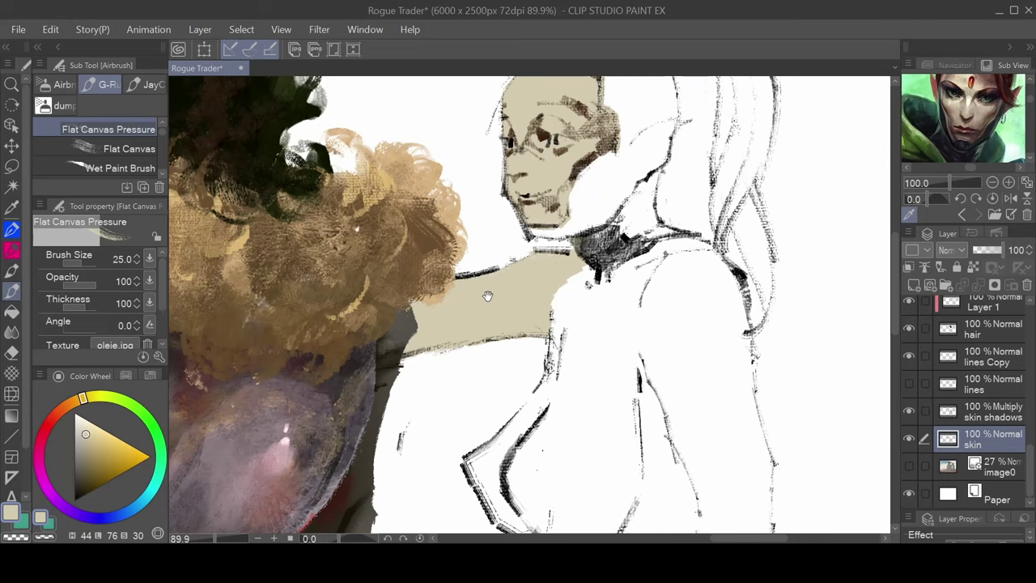
# Fill the pointed ear with the beige skin colour, following its sketched outline out to the tip
pyautogui.moveTo(629, 222); pyautogui.dragTo(516, 271)
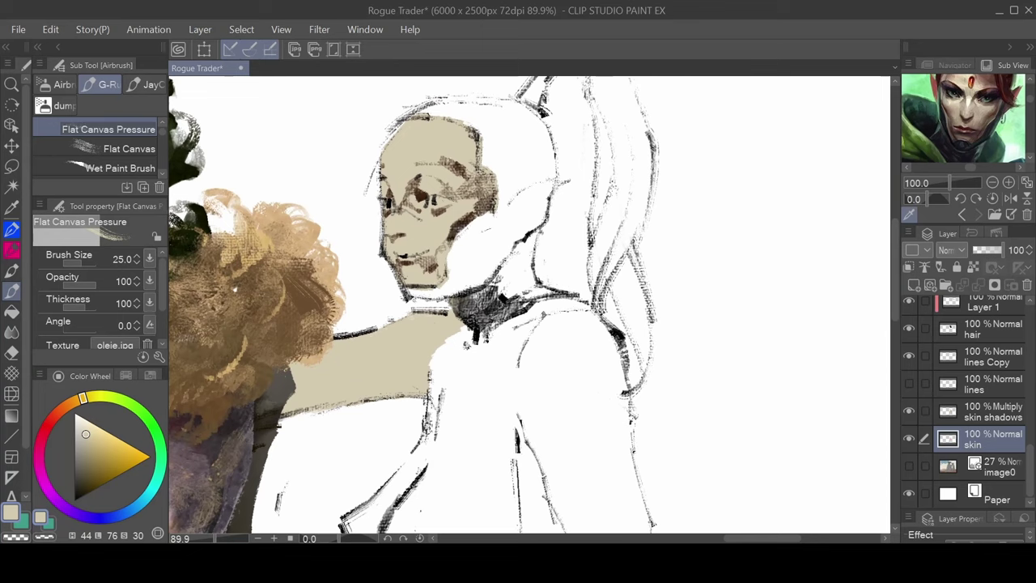
pyautogui.moveTo(460, 207)
pyautogui.mouseDown()
pyautogui.moveTo(503, 209)
pyautogui.moveTo(458, 278)
pyautogui.moveTo(492, 237)
pyautogui.moveTo(525, 213)
pyautogui.moveTo(550, 213)
pyautogui.mouseUp()
pyautogui.moveTo(636, 205); pyautogui.dragTo(552, 261)
pyautogui.moveTo(549, 224)
pyautogui.mouseDown()
pyautogui.moveTo(519, 257)
pyautogui.moveTo(527, 235)
pyautogui.moveTo(567, 214)
pyautogui.moveTo(648, 204)
pyautogui.moveTo(571, 217)
pyautogui.moveTo(597, 289)
pyautogui.moveTo(577, 271)
pyautogui.moveTo(566, 308)
pyautogui.moveTo(546, 325)
pyautogui.moveTo(500, 269)
pyautogui.moveTo(489, 337)
pyautogui.moveTo(492, 317)
pyautogui.moveTo(507, 321)
pyautogui.moveTo(497, 346)
pyautogui.moveTo(511, 341)
pyautogui.moveTo(519, 277)
pyautogui.moveTo(555, 243)
pyautogui.moveTo(567, 284)
pyautogui.mouseUp()
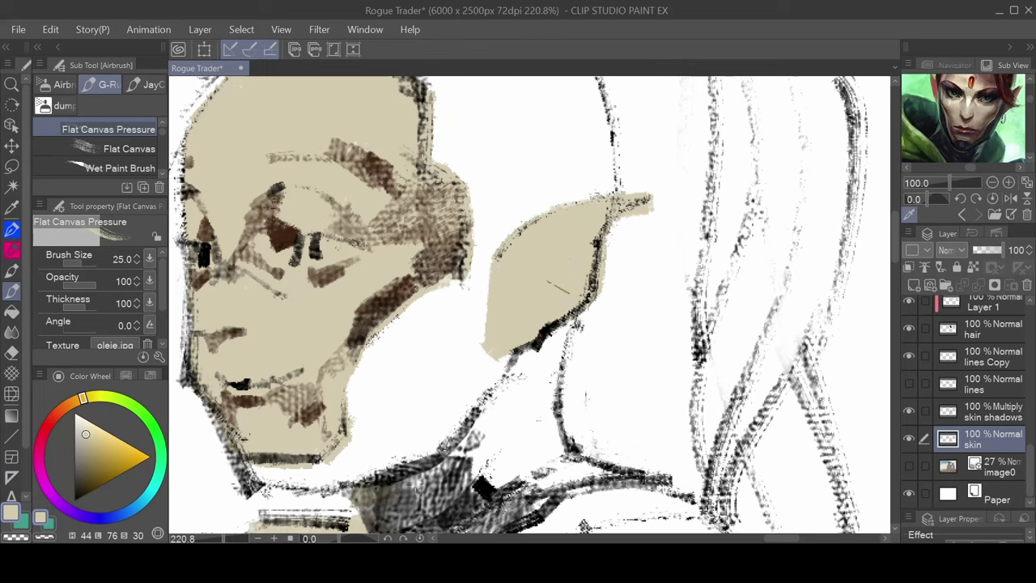
pyautogui.scroll(-3, 572, 296)
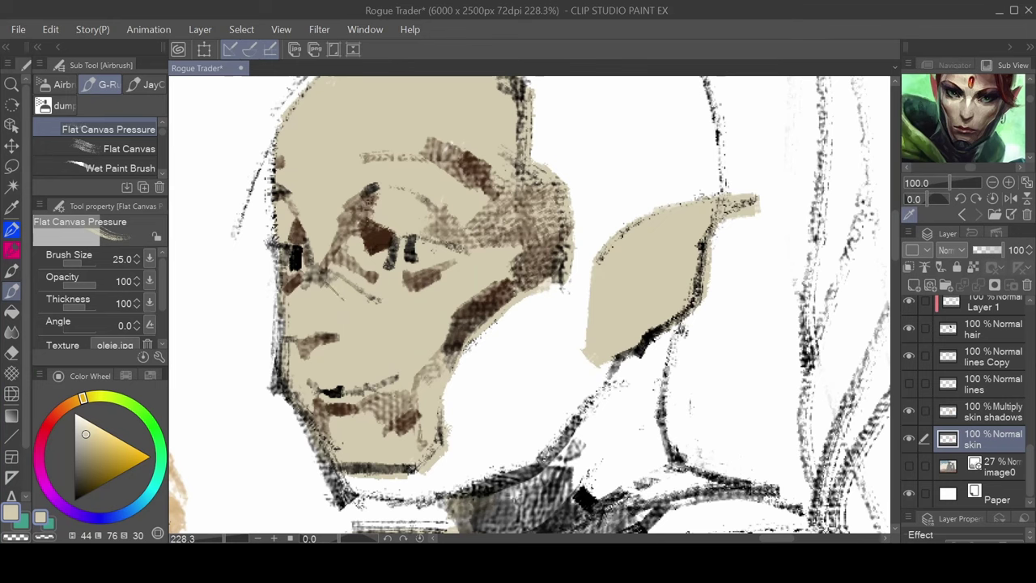
pyautogui.moveTo(417, 177); pyautogui.dragTo(422, 227)
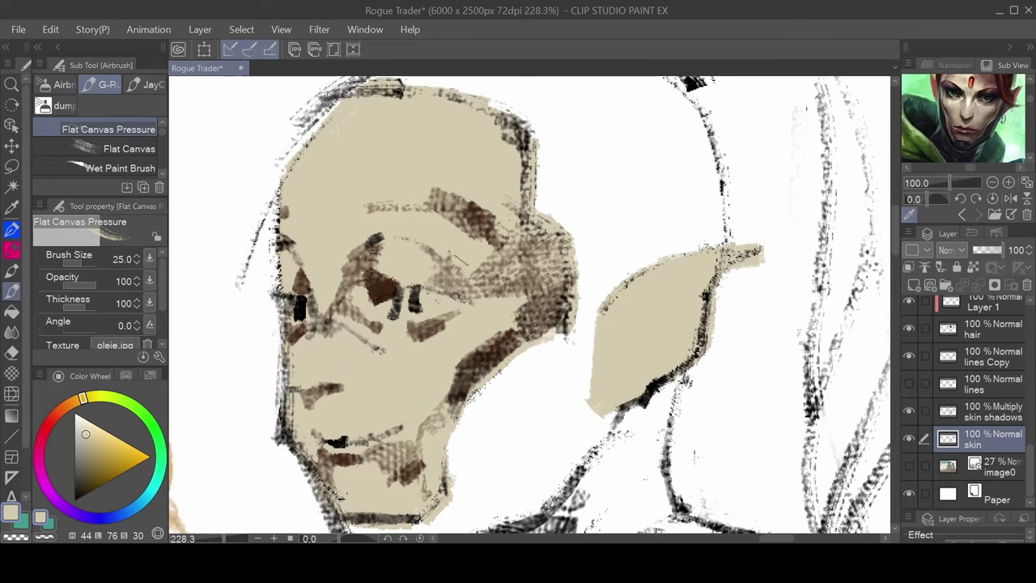
pyautogui.moveTo(377, 173); pyautogui.dragTo(405, 194)
pyautogui.scroll(-5, 534, 248)
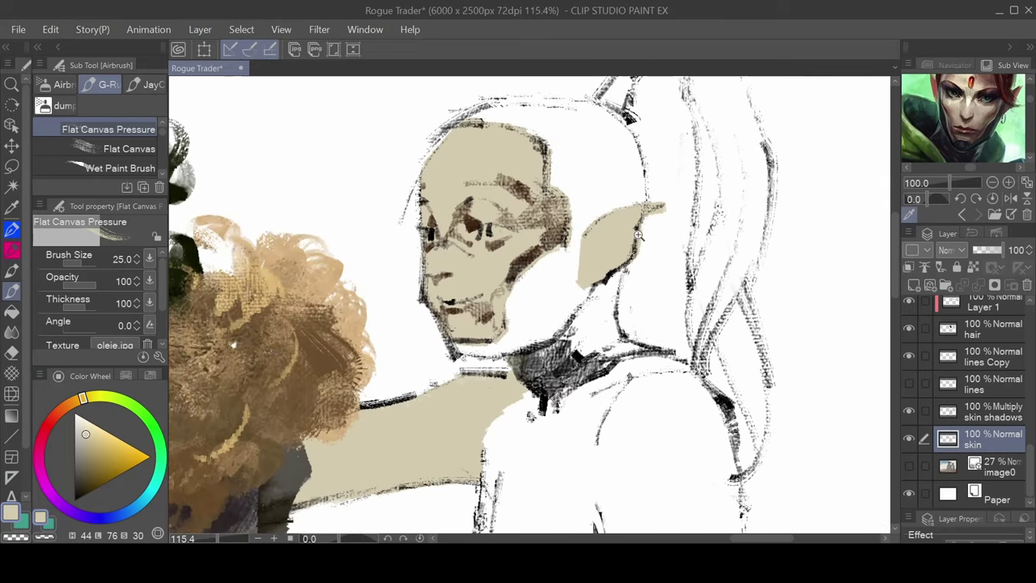
pyautogui.scroll(4, 613, 284)
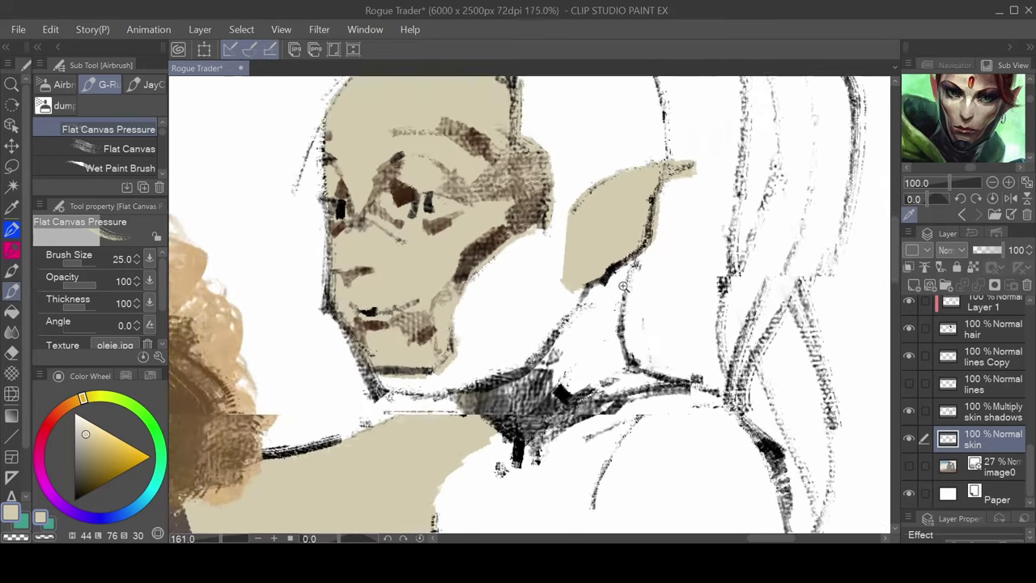
# Fill the neck from below the ear to its base and the adjoining near collarbone with the beige skin colour
pyautogui.moveTo(614, 281)
pyautogui.mouseDown()
pyautogui.moveTo(633, 264)
pyautogui.moveTo(632, 284)
pyautogui.moveTo(645, 259)
pyautogui.moveTo(601, 286)
pyautogui.moveTo(590, 308)
pyautogui.mouseUp()
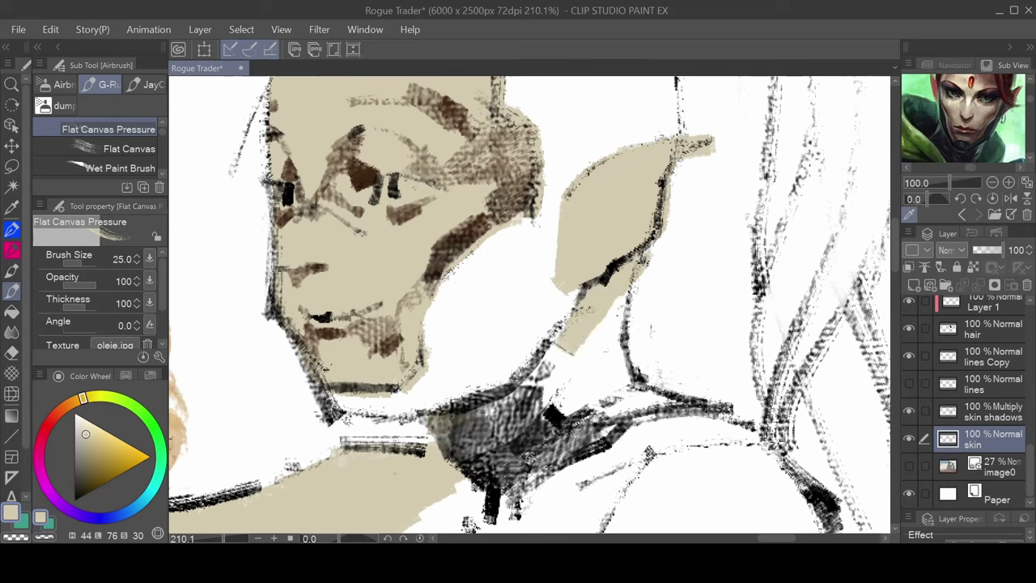
pyautogui.moveTo(542, 370)
pyautogui.mouseDown()
pyautogui.moveTo(475, 424)
pyautogui.moveTo(443, 416)
pyautogui.moveTo(455, 444)
pyautogui.moveTo(463, 425)
pyautogui.moveTo(459, 451)
pyautogui.moveTo(497, 468)
pyautogui.mouseUp()
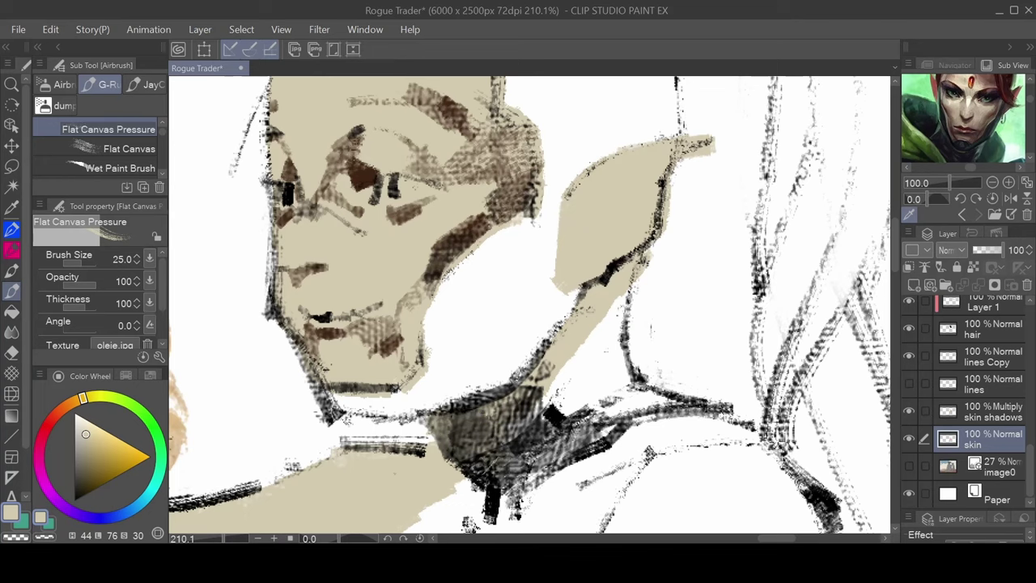
pyautogui.moveTo(566, 387)
pyautogui.mouseDown()
pyautogui.moveTo(518, 474)
pyautogui.moveTo(526, 490)
pyautogui.mouseUp()
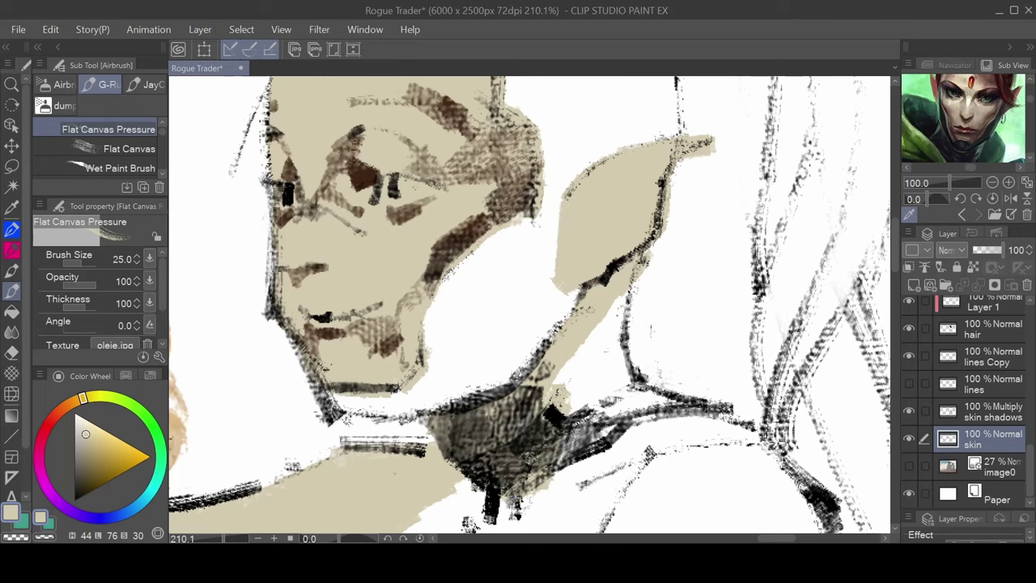
pyautogui.moveTo(526, 404); pyautogui.dragTo(567, 222)
pyautogui.moveTo(428, 376)
pyautogui.mouseDown()
pyautogui.moveTo(482, 393)
pyautogui.moveTo(518, 380)
pyautogui.moveTo(624, 304)
pyautogui.moveTo(728, 262)
pyautogui.moveTo(607, 273)
pyautogui.moveTo(619, 230)
pyautogui.moveTo(611, 207)
pyautogui.mouseUp()
pyautogui.moveTo(677, 178); pyautogui.dragTo(476, 282)
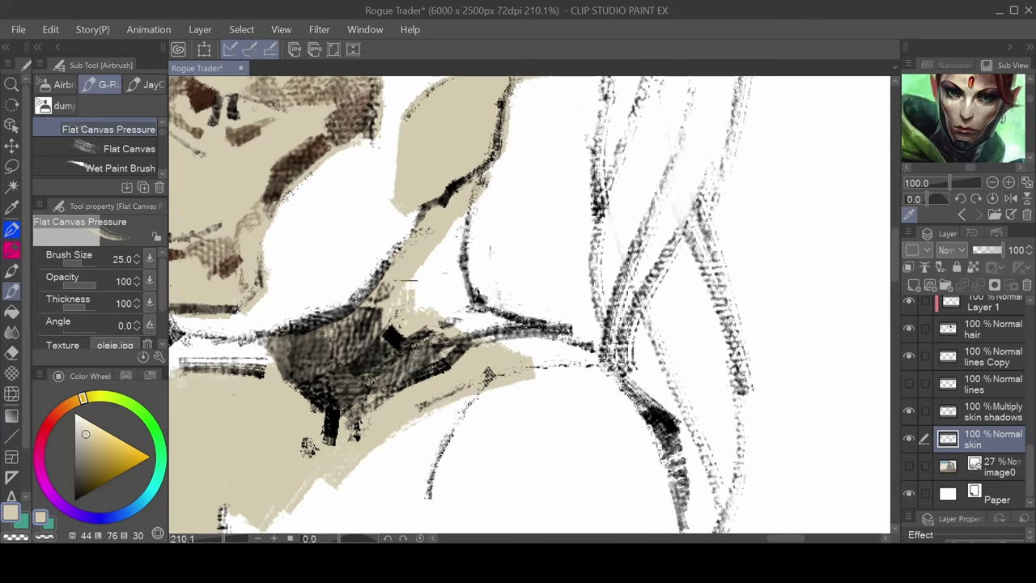
pyautogui.moveTo(423, 327)
pyautogui.mouseDown()
pyautogui.moveTo(450, 205)
pyautogui.moveTo(449, 264)
pyautogui.moveTo(473, 316)
pyautogui.mouseUp()
pyautogui.press('m')
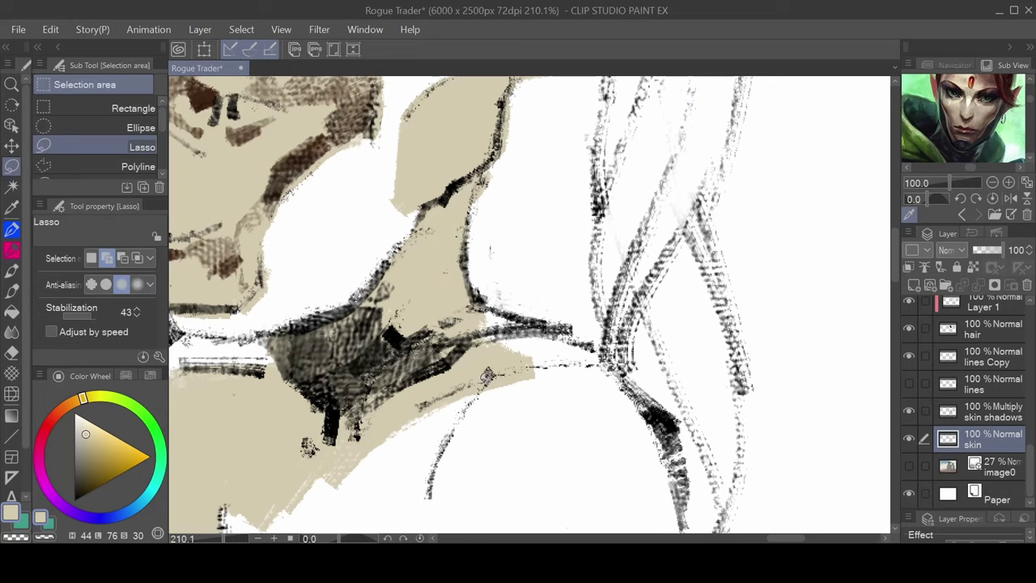
pyautogui.press('m')
pyautogui.press('m')
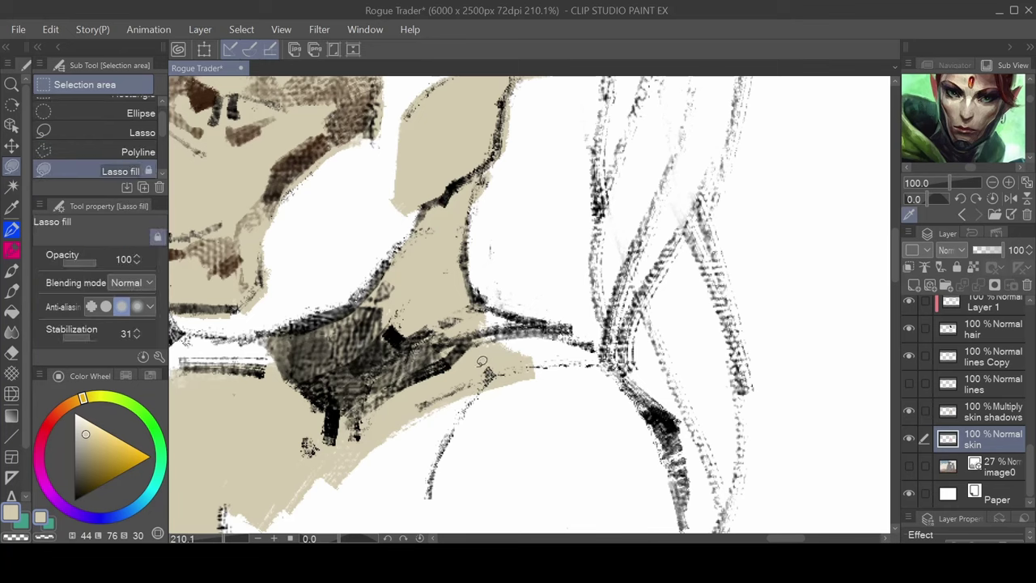
pyautogui.moveTo(430, 411)
pyautogui.mouseDown()
pyautogui.moveTo(495, 441)
pyautogui.moveTo(484, 461)
pyautogui.mouseUp()
pyautogui.moveTo(391, 437); pyautogui.dragTo(462, 471)
pyautogui.moveTo(469, 421); pyautogui.dragTo(446, 417)
pyautogui.moveTo(485, 461); pyautogui.dragTo(453, 494)
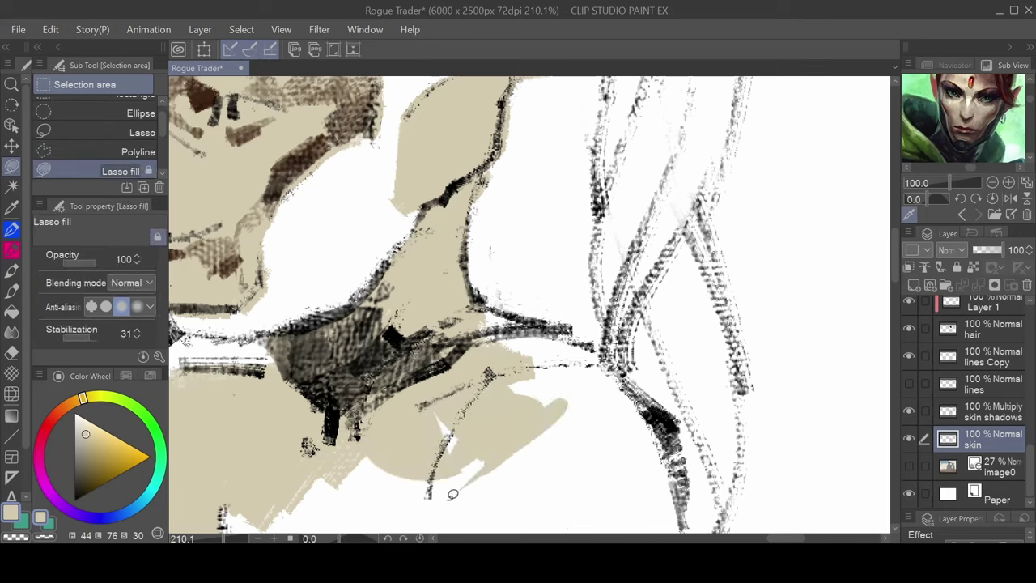
pyautogui.hotkey('ctrl', 'z')
pyautogui.hotkey('ctrl', 'z')
pyautogui.hotkey('ctrl', 'z')
pyautogui.hotkey('ctrl', 'z')
pyautogui.hotkey('ctrl', 'z')
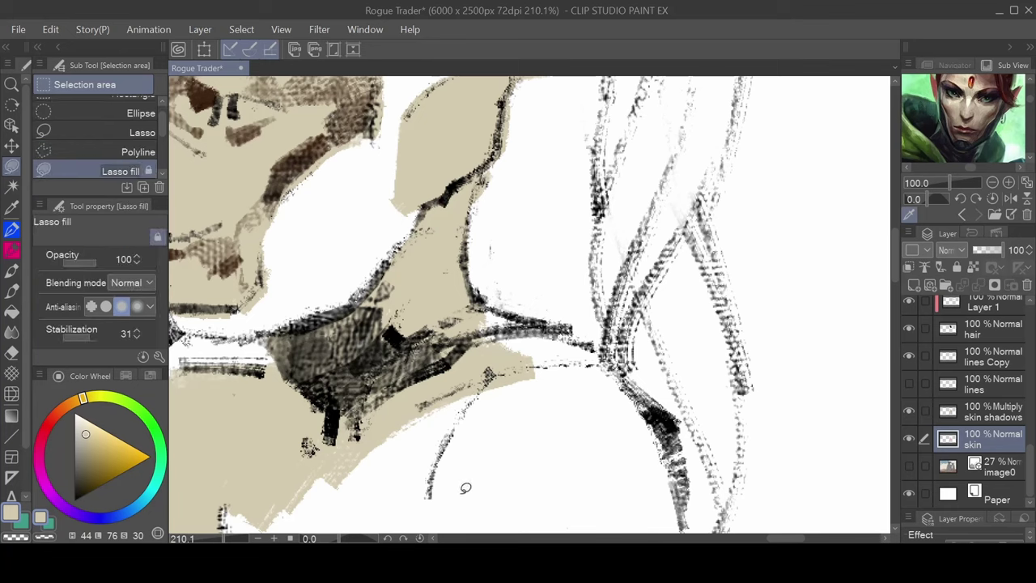
# Brush the beige skin colour along the top of the near shoulder and down from the neck base onto the upper chest
pyautogui.press('b')
pyautogui.moveTo(495, 368)
pyautogui.mouseDown()
pyautogui.moveTo(442, 459)
pyautogui.moveTo(431, 420)
pyautogui.moveTo(380, 470)
pyautogui.mouseUp()
pyautogui.moveTo(495, 355)
pyautogui.mouseDown()
pyautogui.moveTo(548, 364)
pyautogui.moveTo(479, 321)
pyautogui.moveTo(580, 357)
pyautogui.moveTo(564, 350)
pyautogui.moveTo(640, 324)
pyautogui.mouseUp()
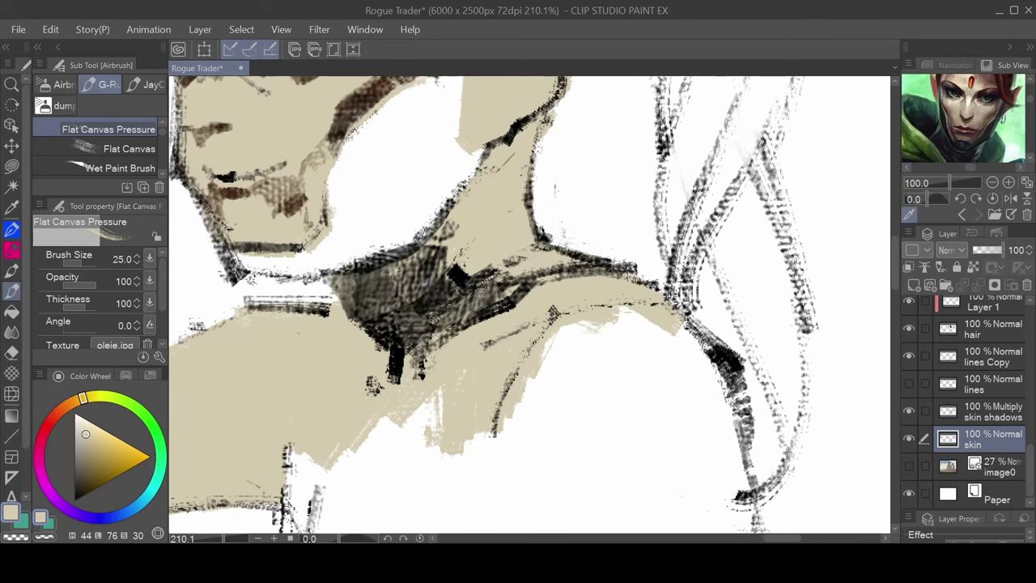
pyautogui.click(354, 55)
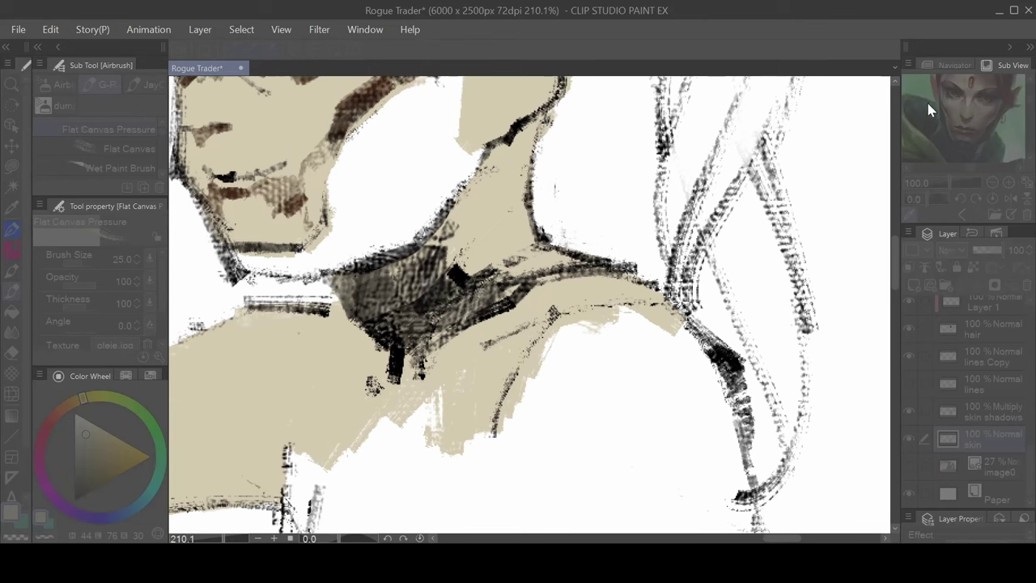
pyautogui.moveTo(604, 343)
pyautogui.mouseDown()
pyautogui.moveTo(535, 345)
pyautogui.moveTo(574, 322)
pyautogui.moveTo(687, 348)
pyautogui.mouseUp()
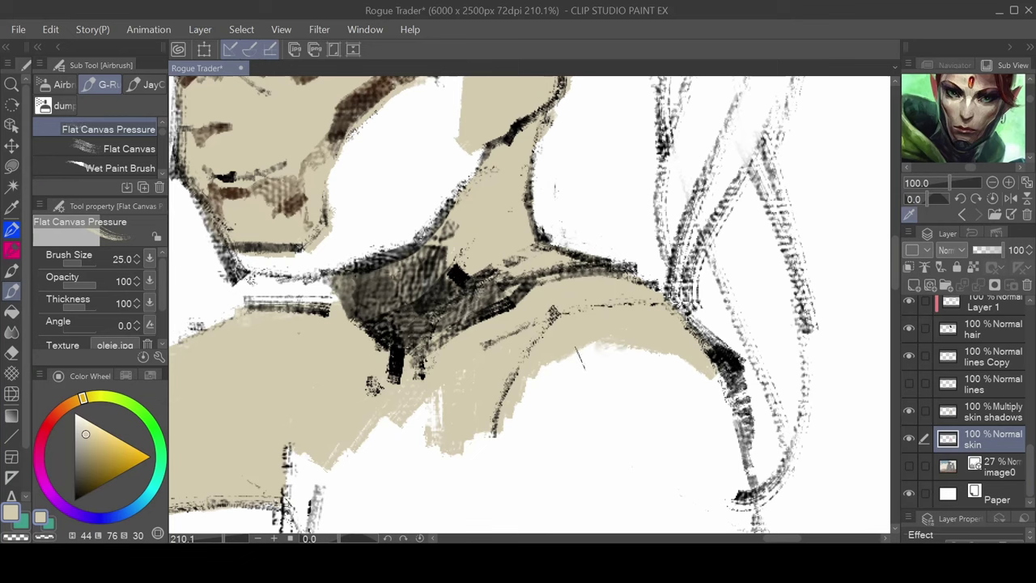
pyautogui.moveTo(585, 357); pyautogui.dragTo(515, 414)
# Fill the upper chest below the neck with beige, from the far armpit line across to the near armpit
pyautogui.moveTo(449, 397); pyautogui.dragTo(501, 213)
pyautogui.moveTo(440, 239)
pyautogui.mouseDown()
pyautogui.moveTo(544, 181)
pyautogui.moveTo(472, 297)
pyautogui.moveTo(429, 341)
pyautogui.moveTo(433, 226)
pyautogui.moveTo(416, 251)
pyautogui.moveTo(395, 346)
pyautogui.moveTo(395, 283)
pyautogui.moveTo(464, 243)
pyautogui.mouseUp()
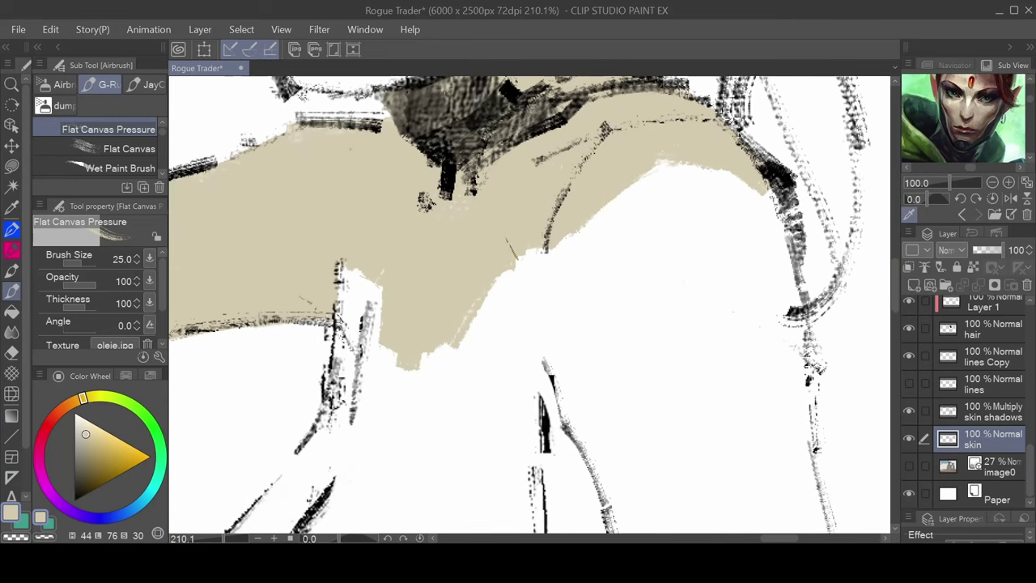
pyautogui.moveTo(392, 368)
pyautogui.mouseDown()
pyautogui.moveTo(387, 277)
pyautogui.moveTo(373, 229)
pyautogui.moveTo(354, 335)
pyautogui.moveTo(344, 281)
pyautogui.moveTo(353, 258)
pyautogui.moveTo(339, 401)
pyautogui.moveTo(357, 350)
pyautogui.moveTo(393, 336)
pyautogui.moveTo(354, 439)
pyautogui.moveTo(450, 338)
pyautogui.moveTo(452, 364)
pyautogui.moveTo(415, 421)
pyautogui.moveTo(547, 334)
pyautogui.moveTo(436, 437)
pyautogui.moveTo(556, 306)
pyautogui.moveTo(476, 351)
pyautogui.mouseUp()
pyautogui.moveTo(534, 292); pyautogui.dragTo(518, 414)
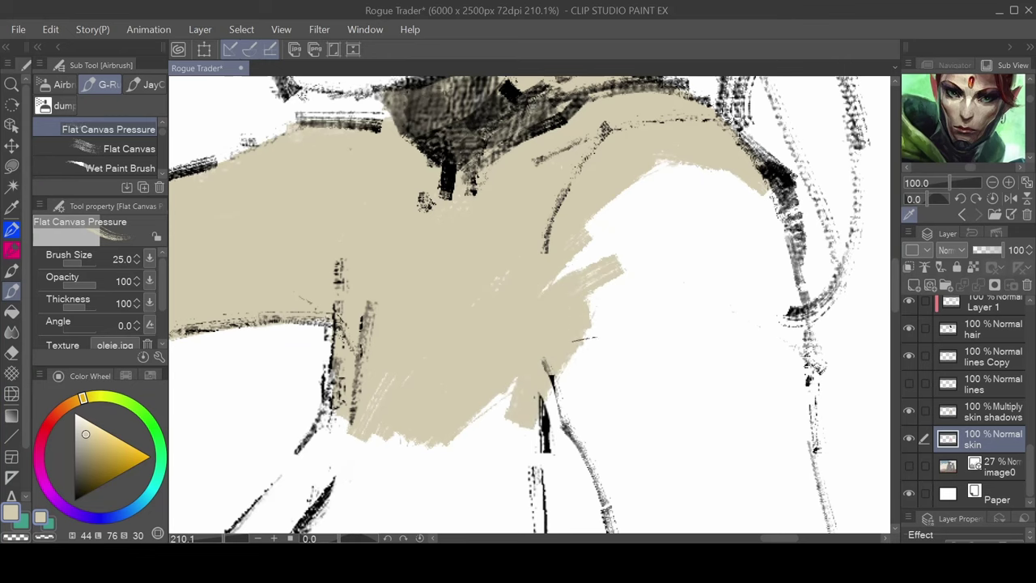
pyautogui.moveTo(585, 324); pyautogui.dragTo(532, 438)
pyautogui.moveTo(469, 414)
pyautogui.mouseDown()
pyautogui.moveTo(472, 363)
pyautogui.moveTo(580, 209)
pyautogui.mouseUp()
# Paint the beige skin colour down the front of the chest, following the sketched contour toward the breast
pyautogui.moveTo(474, 220); pyautogui.dragTo(403, 306)
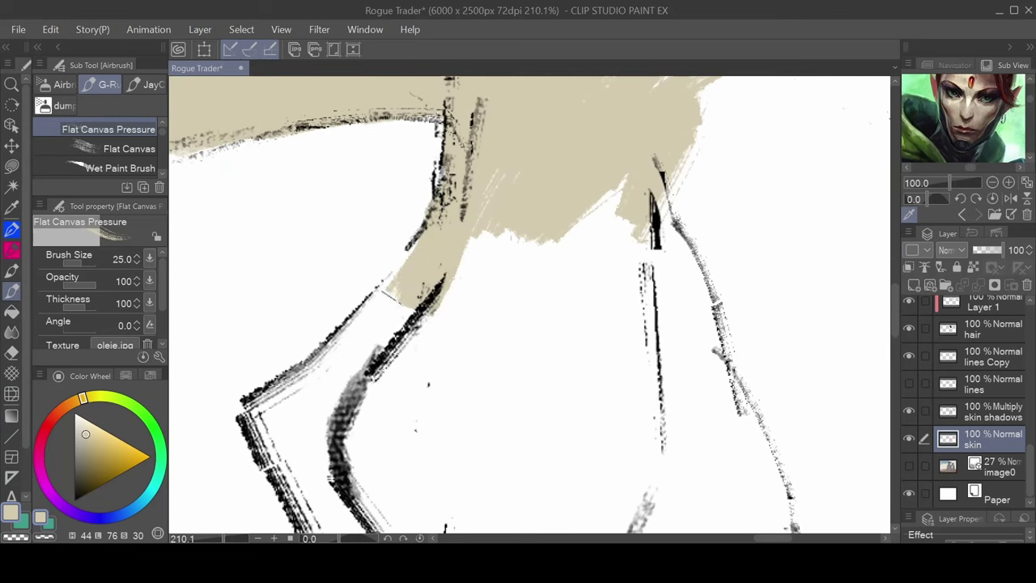
pyautogui.moveTo(396, 266); pyautogui.dragTo(355, 329)
pyautogui.moveTo(399, 301); pyautogui.dragTo(348, 364)
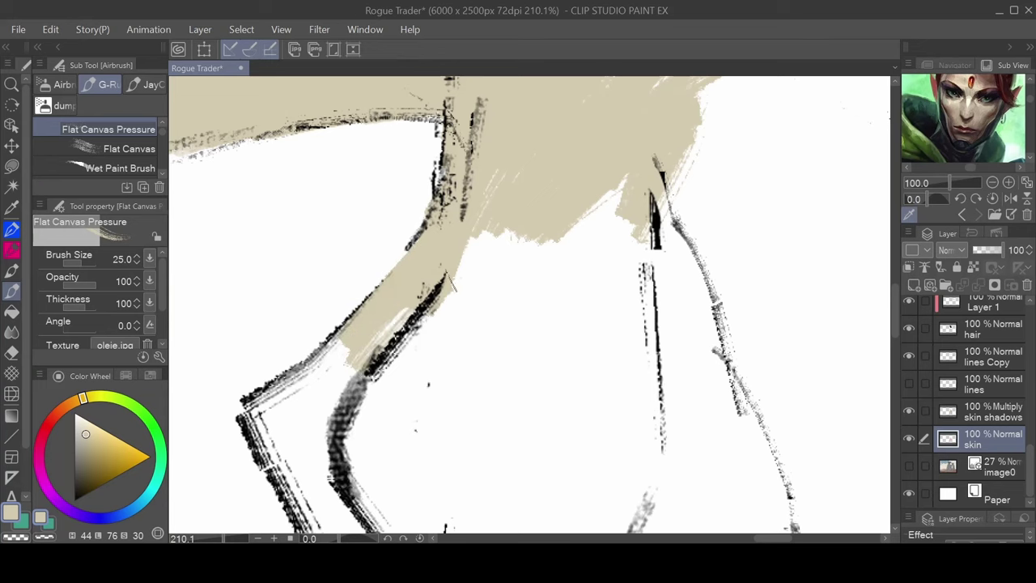
pyautogui.moveTo(455, 275); pyautogui.dragTo(374, 376)
pyautogui.moveTo(515, 235)
pyautogui.mouseDown()
pyautogui.moveTo(405, 364)
pyautogui.moveTo(450, 322)
pyautogui.mouseUp()
pyautogui.moveTo(481, 200); pyautogui.dragTo(493, 210)
# Paint the breast's front strip inside its angular outline and the torso area behind it with the beige skin colour
pyautogui.scroll(6, 562, 248)
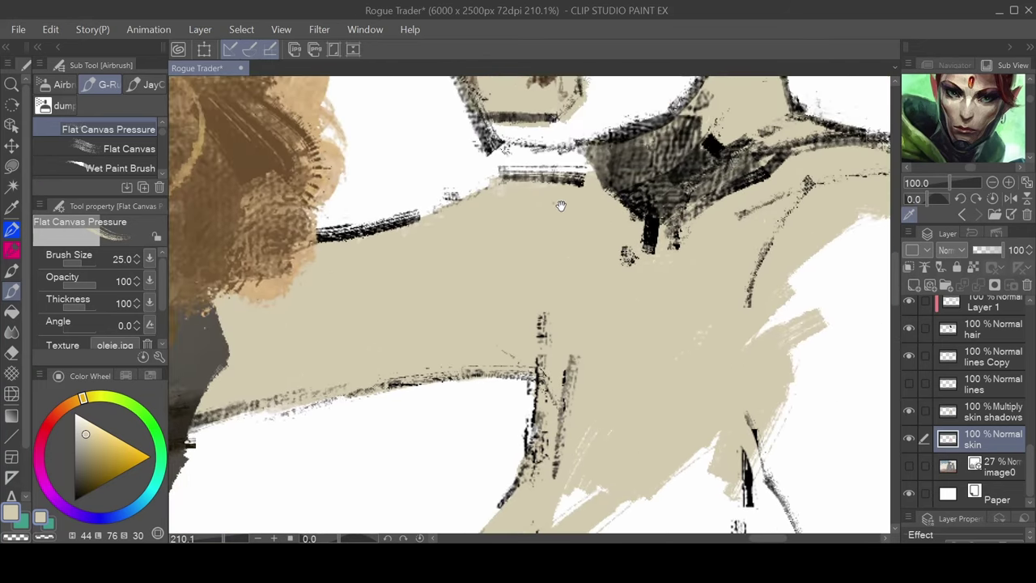
pyautogui.scroll(-5, 522, 237)
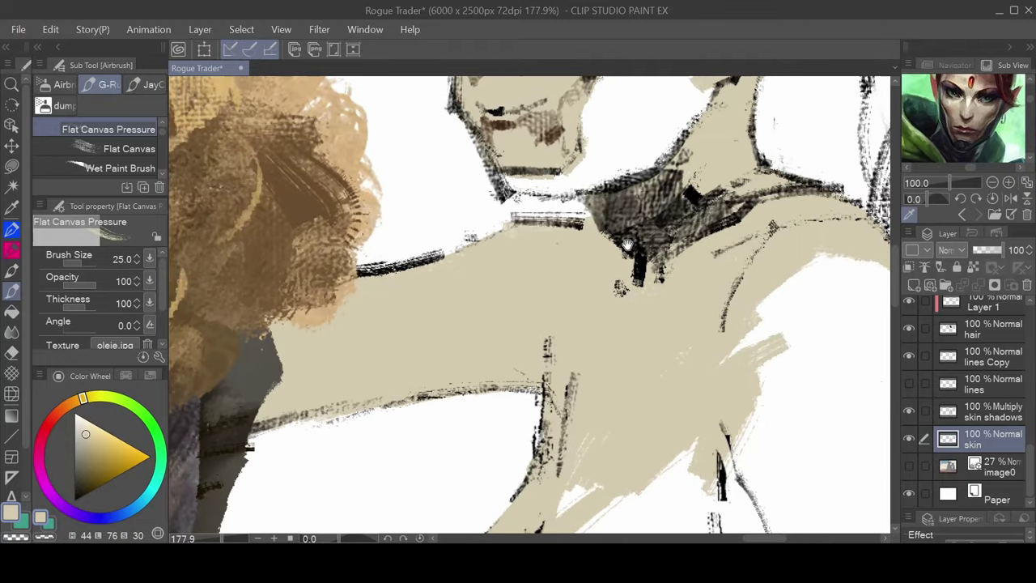
pyautogui.moveTo(636, 118); pyautogui.dragTo(500, 257)
pyautogui.moveTo(555, 237)
pyautogui.mouseDown()
pyautogui.moveTo(530, 229)
pyautogui.moveTo(550, 239)
pyautogui.mouseUp()
pyautogui.moveTo(536, 324); pyautogui.dragTo(534, 297)
pyautogui.moveTo(467, 397); pyautogui.dragTo(525, 241)
pyautogui.moveTo(526, 399); pyautogui.dragTo(582, 236)
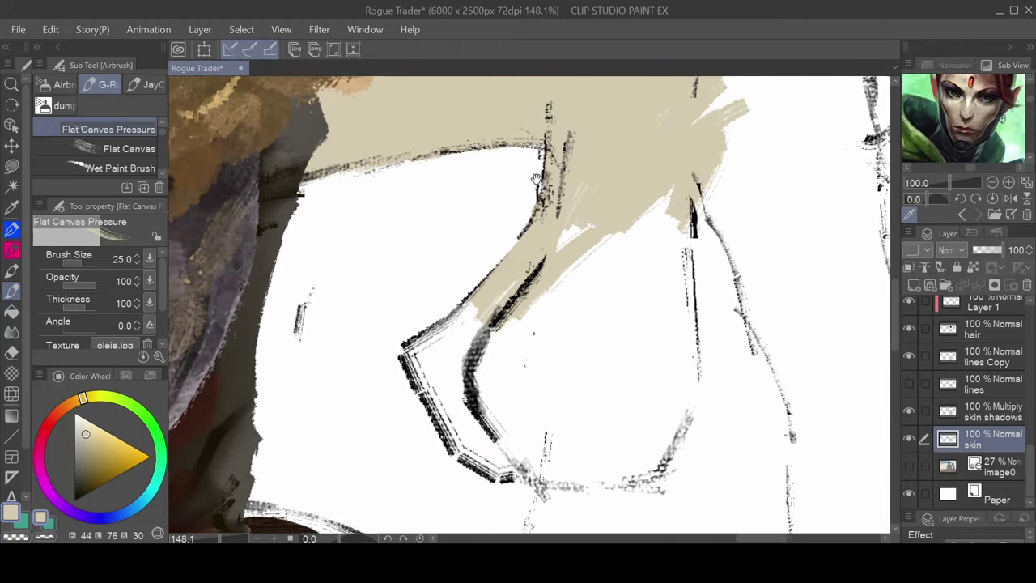
pyautogui.moveTo(500, 293)
pyautogui.mouseDown()
pyautogui.moveTo(404, 369)
pyautogui.moveTo(502, 324)
pyautogui.moveTo(660, 202)
pyautogui.moveTo(617, 248)
pyautogui.moveTo(690, 243)
pyautogui.moveTo(526, 314)
pyautogui.moveTo(555, 333)
pyautogui.mouseUp()
pyautogui.moveTo(721, 272)
pyautogui.mouseDown()
pyautogui.moveTo(587, 328)
pyautogui.moveTo(627, 401)
pyautogui.moveTo(688, 380)
pyautogui.moveTo(674, 441)
pyautogui.moveTo(706, 433)
pyautogui.mouseUp()
pyautogui.moveTo(703, 369)
pyautogui.mouseDown()
pyautogui.moveTo(548, 278)
pyautogui.moveTo(561, 270)
pyautogui.mouseUp()
pyautogui.moveTo(265, 271); pyautogui.dragTo(306, 328)
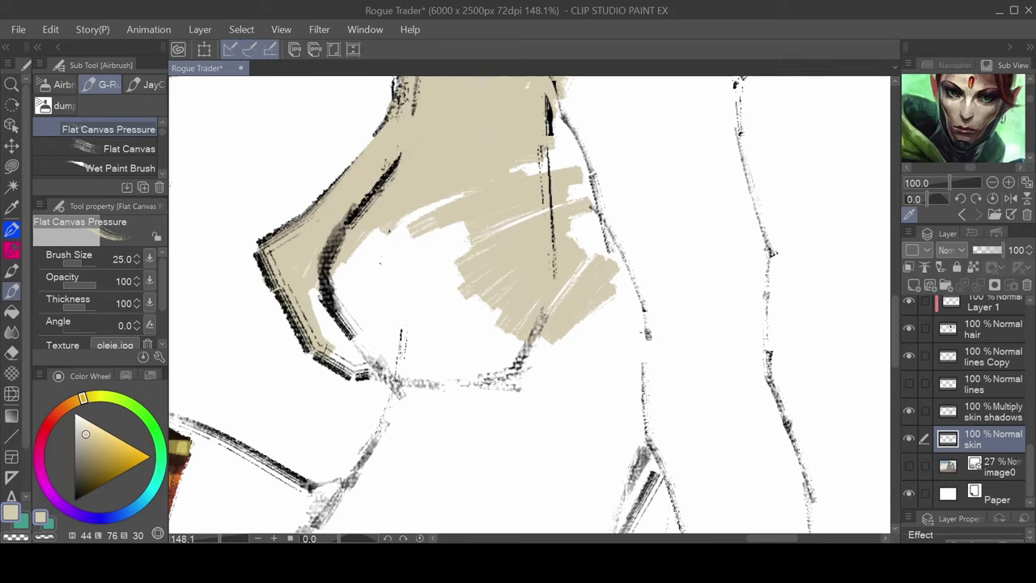
# Fill the rest of the breast down to its lower outline and the start of the waist beneath it with beige
pyautogui.moveTo(306, 256)
pyautogui.mouseDown()
pyautogui.moveTo(337, 257)
pyautogui.moveTo(456, 196)
pyautogui.moveTo(411, 255)
pyautogui.moveTo(410, 227)
pyautogui.moveTo(349, 275)
pyautogui.moveTo(344, 333)
pyautogui.mouseUp()
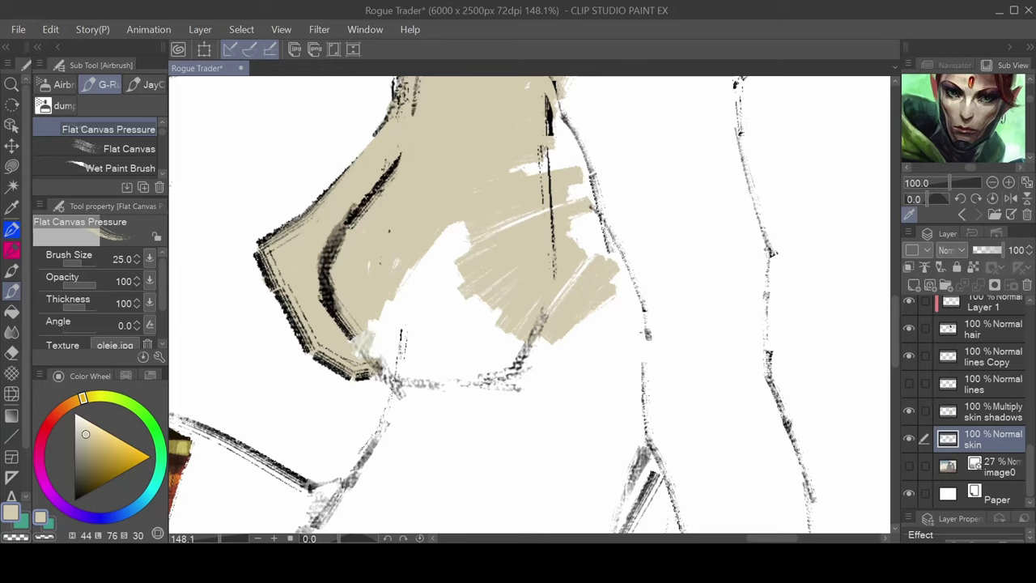
pyautogui.moveTo(376, 340)
pyautogui.mouseDown()
pyautogui.moveTo(460, 233)
pyautogui.moveTo(402, 268)
pyautogui.moveTo(490, 295)
pyautogui.moveTo(389, 331)
pyautogui.moveTo(478, 340)
pyautogui.moveTo(374, 343)
pyautogui.mouseUp()
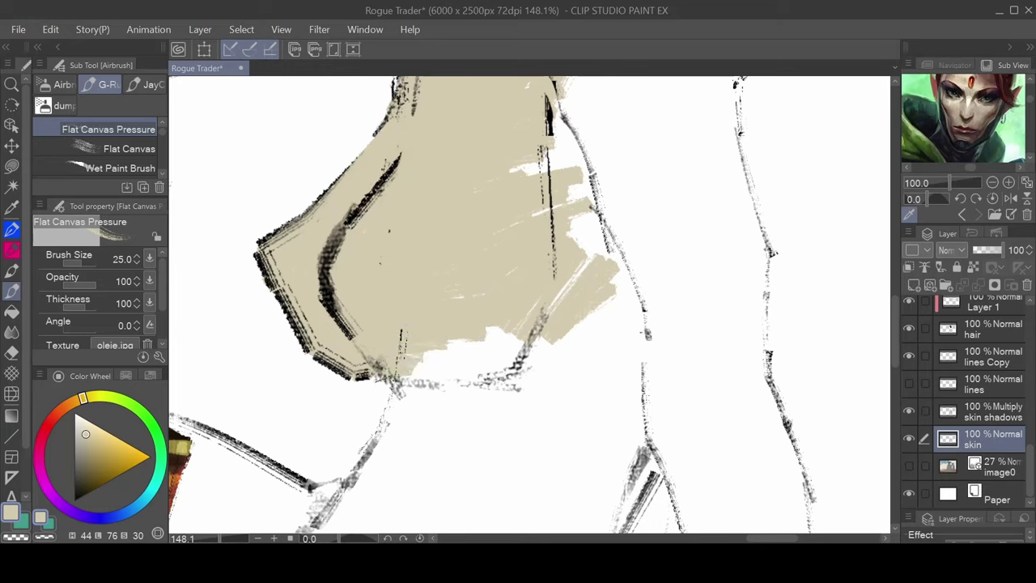
pyautogui.moveTo(390, 386)
pyautogui.mouseDown()
pyautogui.moveTo(545, 336)
pyautogui.moveTo(437, 382)
pyautogui.moveTo(551, 395)
pyautogui.moveTo(450, 407)
pyautogui.mouseUp()
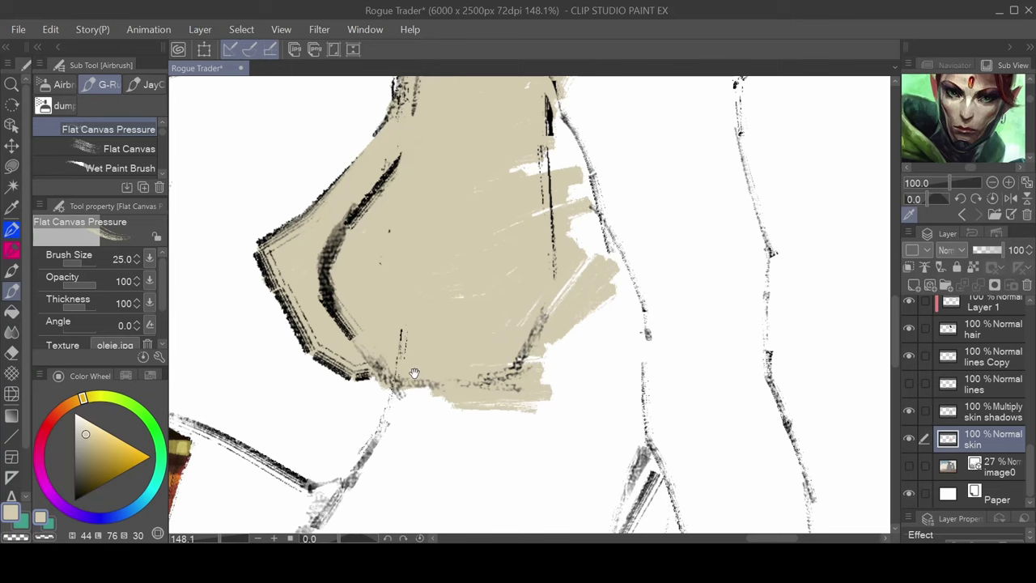
pyautogui.scroll(4, 414, 373)
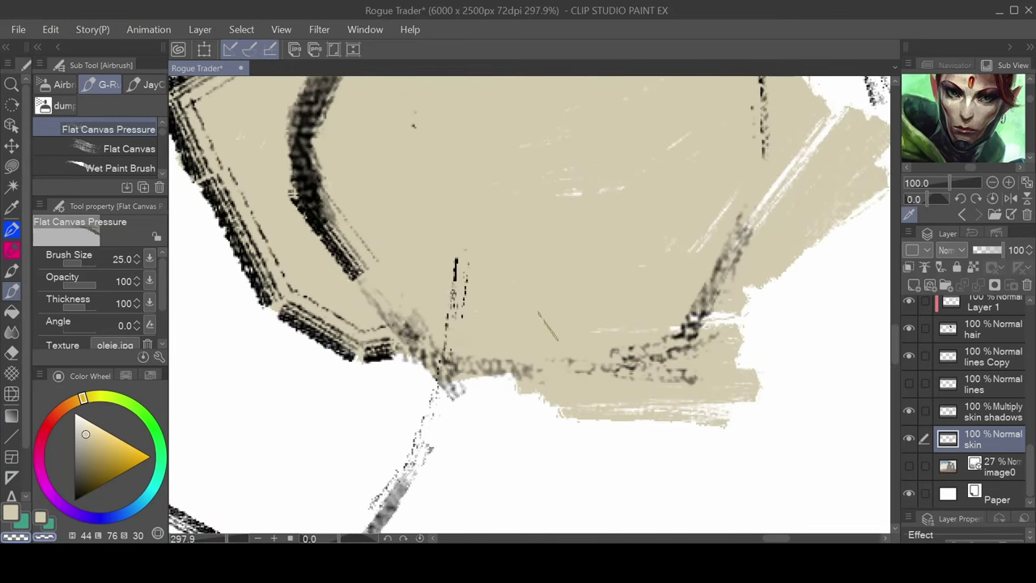
pyautogui.moveTo(468, 356)
pyautogui.mouseDown()
pyautogui.moveTo(445, 453)
pyautogui.moveTo(462, 359)
pyautogui.mouseUp()
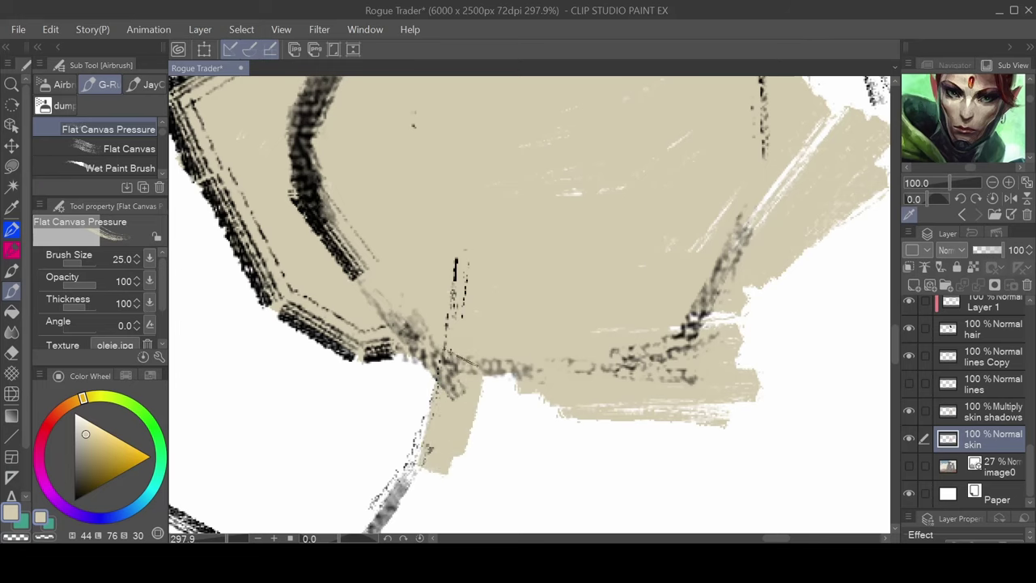
pyautogui.moveTo(429, 453)
pyautogui.mouseDown()
pyautogui.moveTo(453, 405)
pyautogui.moveTo(551, 469)
pyautogui.moveTo(566, 453)
pyautogui.mouseUp()
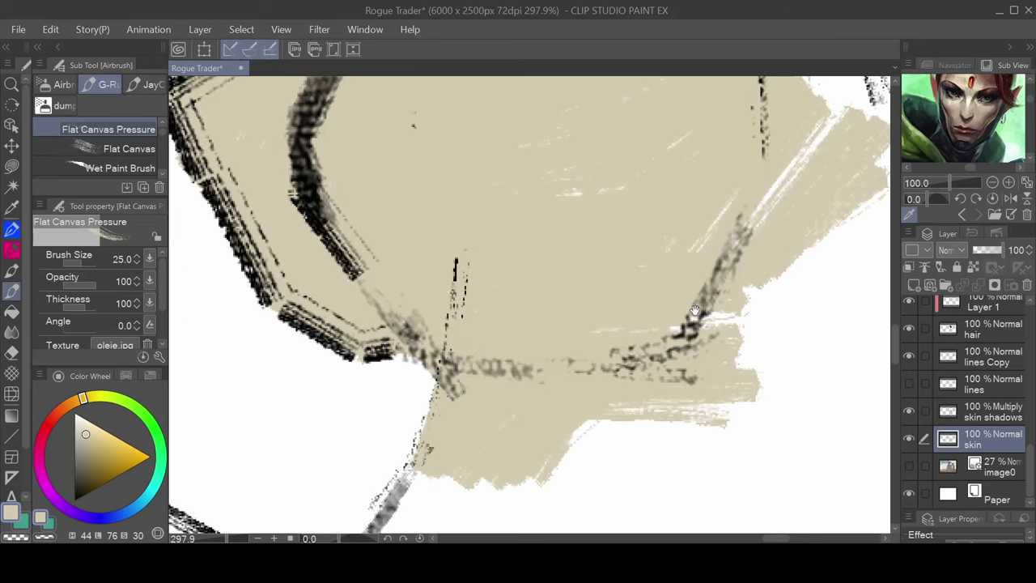
# Enlarge the brush to 40 and fill the side of the torso and the inner part of the near upper arm with beige
pyautogui.scroll(-6, 695, 310)
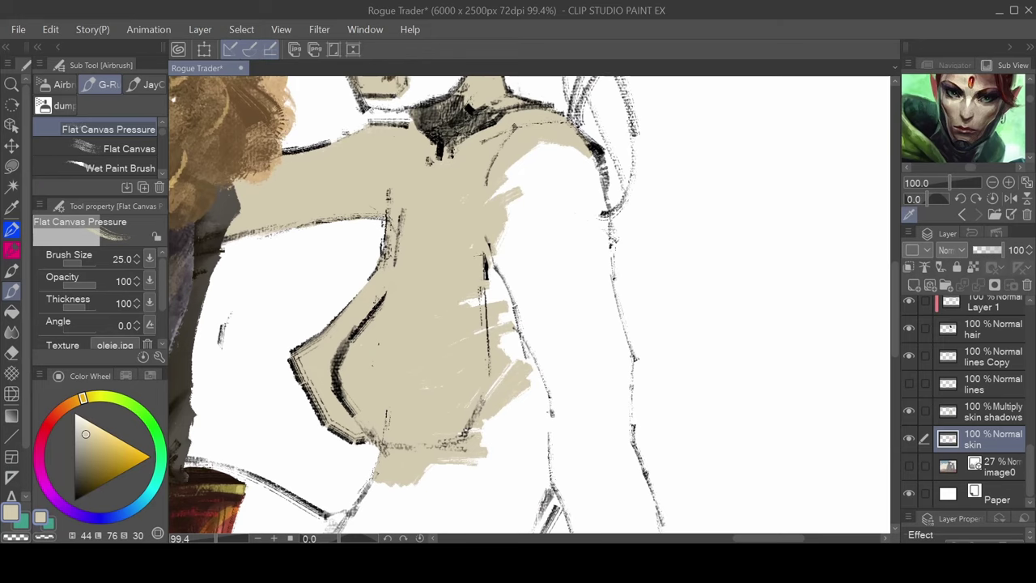
pyautogui.moveTo(496, 251); pyautogui.dragTo(523, 389)
pyautogui.moveTo(510, 272)
pyautogui.mouseDown()
pyautogui.moveTo(524, 172)
pyautogui.moveTo(567, 320)
pyautogui.mouseUp()
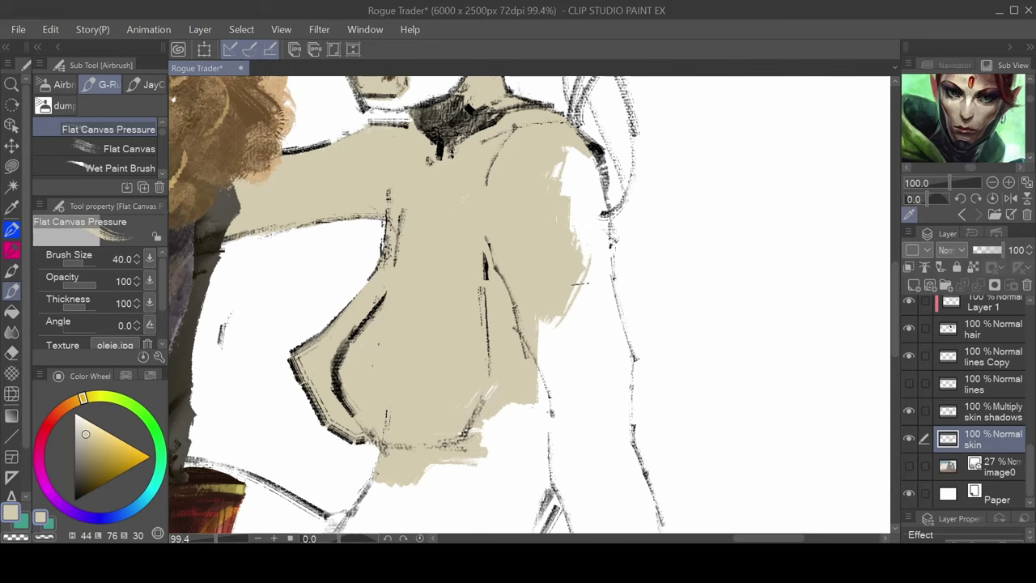
# Reduce the brush to 25 and fill the near shoulder and upper arm with beige out to their sketched outer edge
pyautogui.press('-')
pyautogui.press('-')
pyautogui.press('-')
pyautogui.press('-')
pyautogui.press('-')
pyautogui.press('-')
pyautogui.press('-')
pyautogui.press('-')
pyautogui.press('-')
pyautogui.press('-')
pyautogui.press('-')
pyautogui.press('-')
pyautogui.press('-')
pyautogui.press('-')
pyautogui.press('-')
pyautogui.press('-')
pyautogui.press('-')
pyautogui.press('-')
pyautogui.press('-')
pyautogui.press('-')
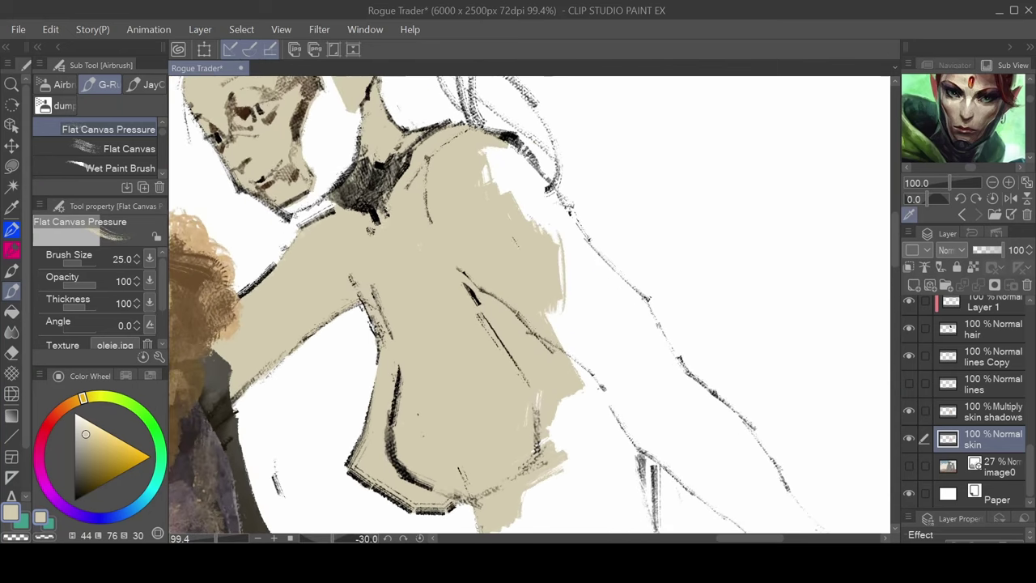
pyautogui.moveTo(408, 336)
pyautogui.mouseDown()
pyautogui.moveTo(485, 263)
pyautogui.moveTo(481, 220)
pyautogui.moveTo(465, 304)
pyautogui.moveTo(543, 239)
pyautogui.mouseUp()
pyautogui.scroll(2, 468, 243)
pyautogui.moveTo(494, 267)
pyautogui.mouseDown()
pyautogui.moveTo(558, 218)
pyautogui.moveTo(565, 199)
pyautogui.mouseUp()
pyautogui.moveTo(595, 218)
pyautogui.mouseDown()
pyautogui.moveTo(519, 292)
pyautogui.moveTo(656, 175)
pyautogui.moveTo(486, 240)
pyautogui.moveTo(557, 165)
pyautogui.moveTo(445, 250)
pyautogui.mouseUp()
pyautogui.moveTo(374, 243)
pyautogui.mouseDown()
pyautogui.moveTo(474, 174)
pyautogui.moveTo(385, 279)
pyautogui.mouseUp()
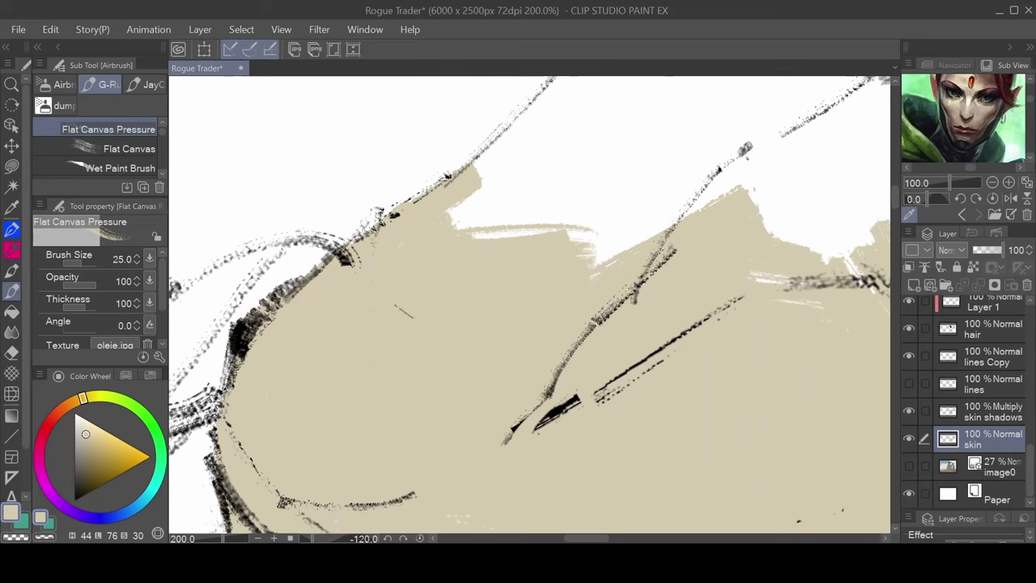
# Extend the beige fill down the near arm's outer edge, then enlarge the brush to 40 to cover its inner side and adjacent torso
pyautogui.moveTo(583, 220); pyautogui.dragTo(400, 337)
pyautogui.moveTo(472, 286)
pyautogui.mouseDown()
pyautogui.moveTo(421, 365)
pyautogui.moveTo(554, 267)
pyautogui.moveTo(429, 397)
pyautogui.moveTo(502, 264)
pyautogui.moveTo(388, 357)
pyautogui.moveTo(437, 251)
pyautogui.moveTo(372, 369)
pyautogui.moveTo(348, 275)
pyautogui.moveTo(292, 340)
pyautogui.moveTo(275, 275)
pyautogui.moveTo(296, 288)
pyautogui.moveTo(314, 282)
pyautogui.moveTo(341, 241)
pyautogui.moveTo(332, 269)
pyautogui.moveTo(445, 217)
pyautogui.moveTo(523, 214)
pyautogui.moveTo(459, 249)
pyautogui.mouseUp()
pyautogui.moveTo(516, 201)
pyautogui.mouseDown()
pyautogui.moveTo(425, 265)
pyautogui.moveTo(295, 319)
pyautogui.moveTo(273, 267)
pyautogui.mouseUp()
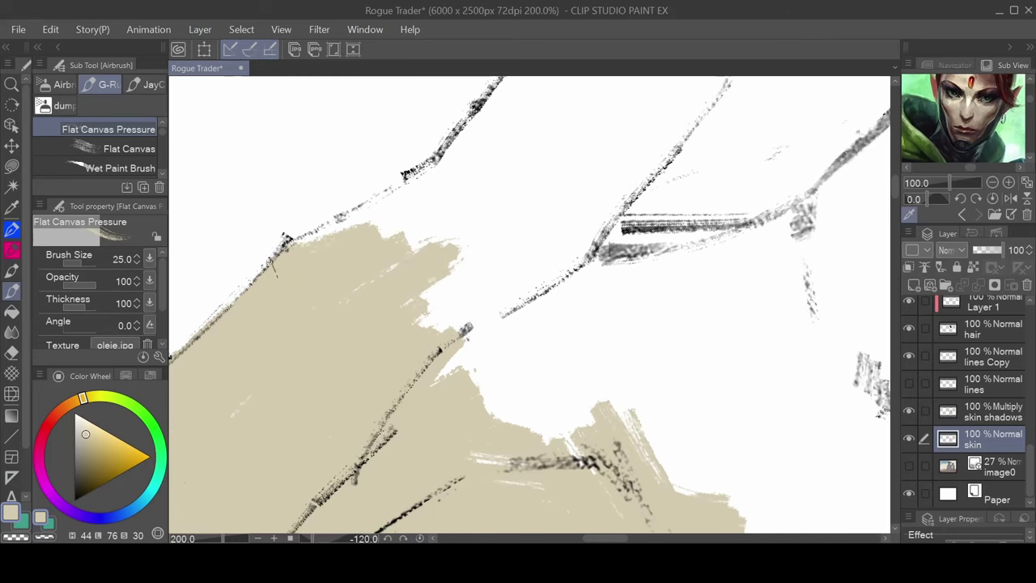
pyautogui.moveTo(350, 237)
pyautogui.mouseDown()
pyautogui.moveTo(438, 178)
pyautogui.moveTo(390, 196)
pyautogui.mouseUp()
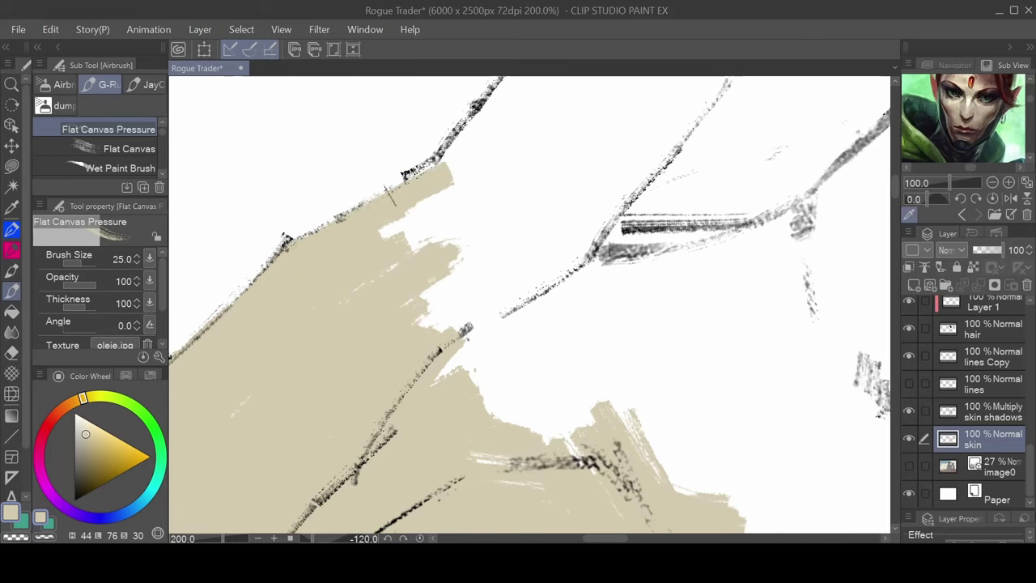
pyautogui.moveTo(363, 236)
pyautogui.mouseDown()
pyautogui.moveTo(458, 178)
pyautogui.moveTo(442, 243)
pyautogui.moveTo(502, 275)
pyautogui.moveTo(496, 308)
pyautogui.moveTo(510, 381)
pyautogui.moveTo(530, 412)
pyautogui.moveTo(579, 425)
pyautogui.moveTo(652, 405)
pyautogui.moveTo(676, 357)
pyautogui.moveTo(567, 380)
pyautogui.moveTo(640, 315)
pyautogui.moveTo(586, 305)
pyautogui.mouseUp()
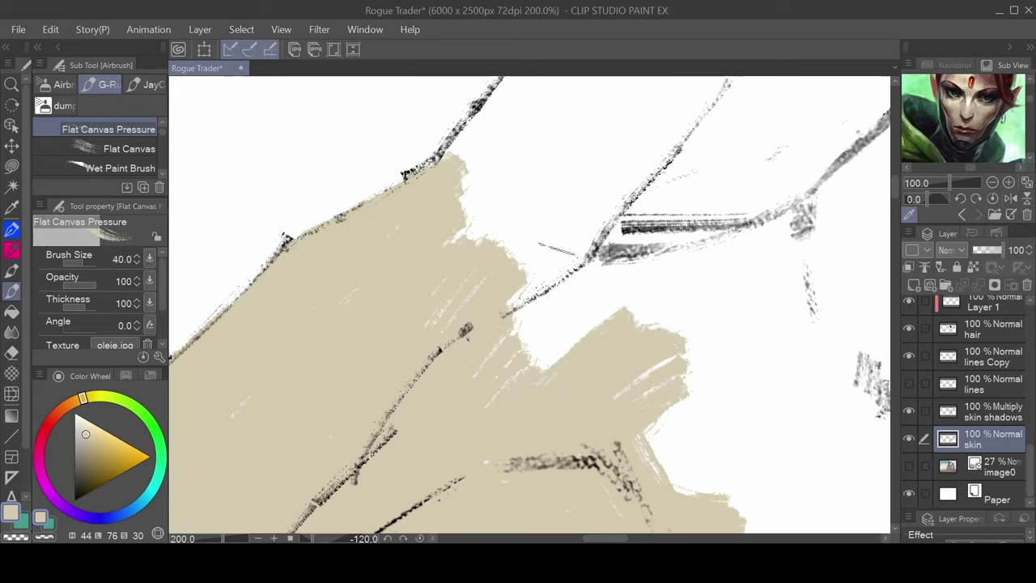
# Enlarge the brush to 60 and fill the waist beside the near arm and the adjoining stretch of the arm with beige
pyautogui.press(']')
pyautogui.press(']')
pyautogui.moveTo(552, 233)
pyautogui.mouseDown()
pyautogui.moveTo(522, 257)
pyautogui.moveTo(570, 252)
pyautogui.moveTo(500, 284)
pyautogui.moveTo(573, 296)
pyautogui.moveTo(567, 340)
pyautogui.moveTo(648, 324)
pyautogui.moveTo(689, 267)
pyautogui.moveTo(592, 275)
pyautogui.moveTo(713, 316)
pyautogui.moveTo(697, 437)
pyautogui.moveTo(602, 428)
pyautogui.mouseUp()
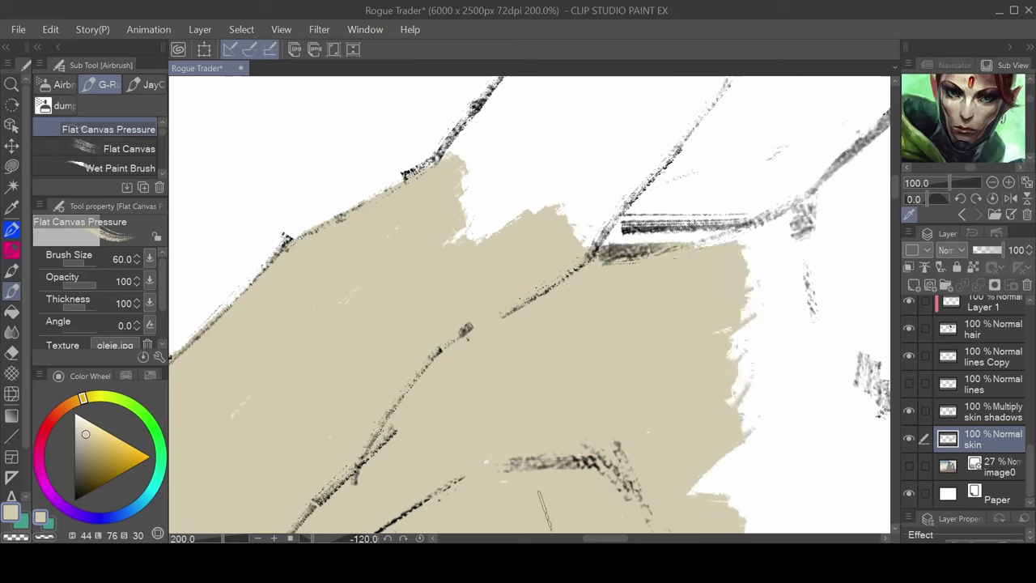
pyautogui.moveTo(540, 492); pyautogui.dragTo(581, 453)
pyautogui.moveTo(545, 211)
pyautogui.mouseDown()
pyautogui.moveTo(463, 236)
pyautogui.moveTo(411, 292)
pyautogui.mouseUp()
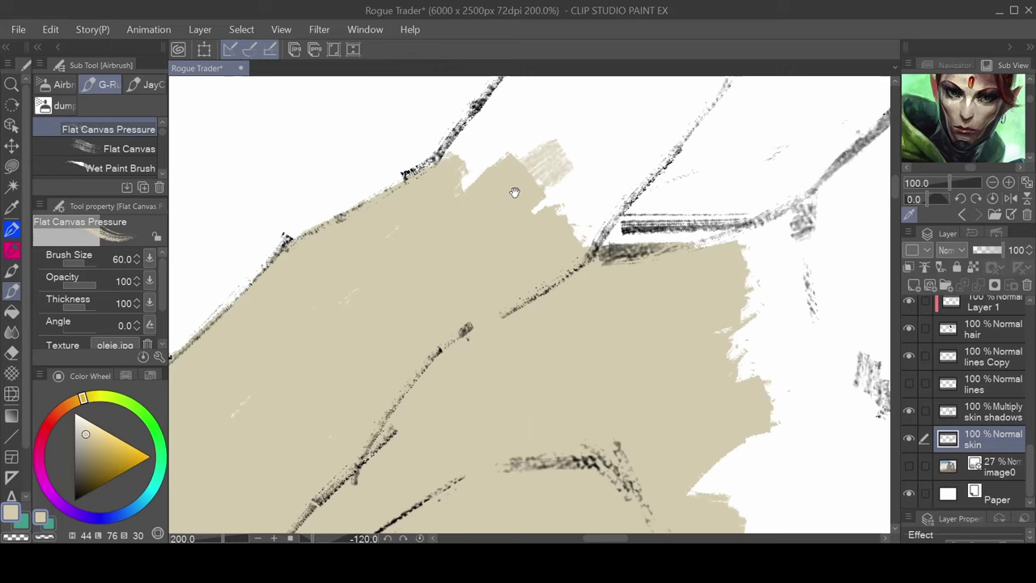
# Extend the beige fill further down the near arm, covering the area between its two sketched outlines
pyautogui.moveTo(520, 182)
pyautogui.mouseDown()
pyautogui.moveTo(384, 306)
pyautogui.moveTo(385, 231)
pyautogui.moveTo(413, 194)
pyautogui.moveTo(498, 134)
pyautogui.moveTo(427, 182)
pyautogui.mouseUp()
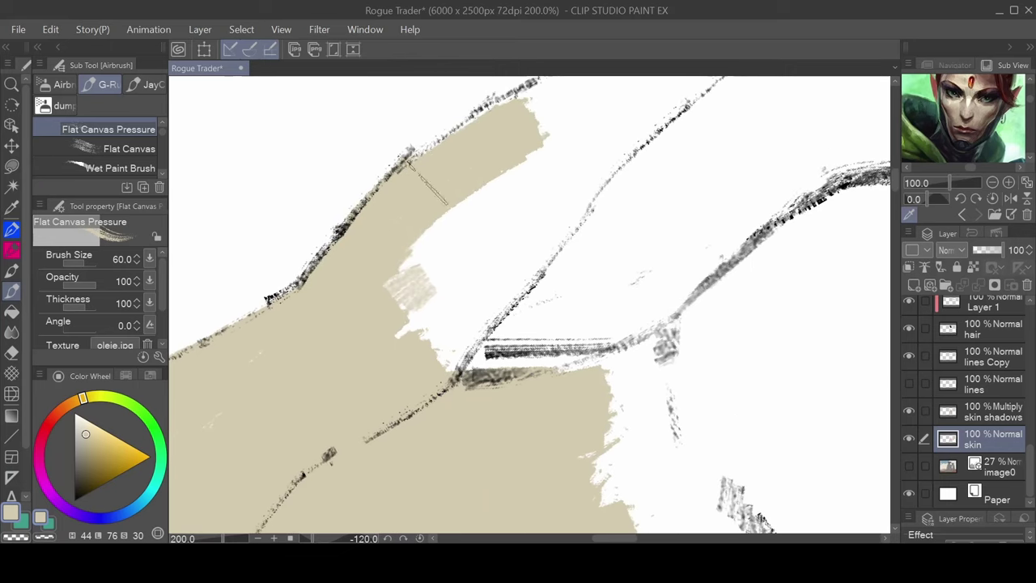
pyautogui.moveTo(502, 129)
pyautogui.mouseDown()
pyautogui.moveTo(389, 300)
pyautogui.moveTo(450, 356)
pyautogui.moveTo(478, 291)
pyautogui.moveTo(464, 313)
pyautogui.moveTo(558, 207)
pyautogui.moveTo(553, 190)
pyautogui.moveTo(428, 259)
pyautogui.mouseUp()
pyautogui.moveTo(557, 181); pyautogui.dragTo(385, 278)
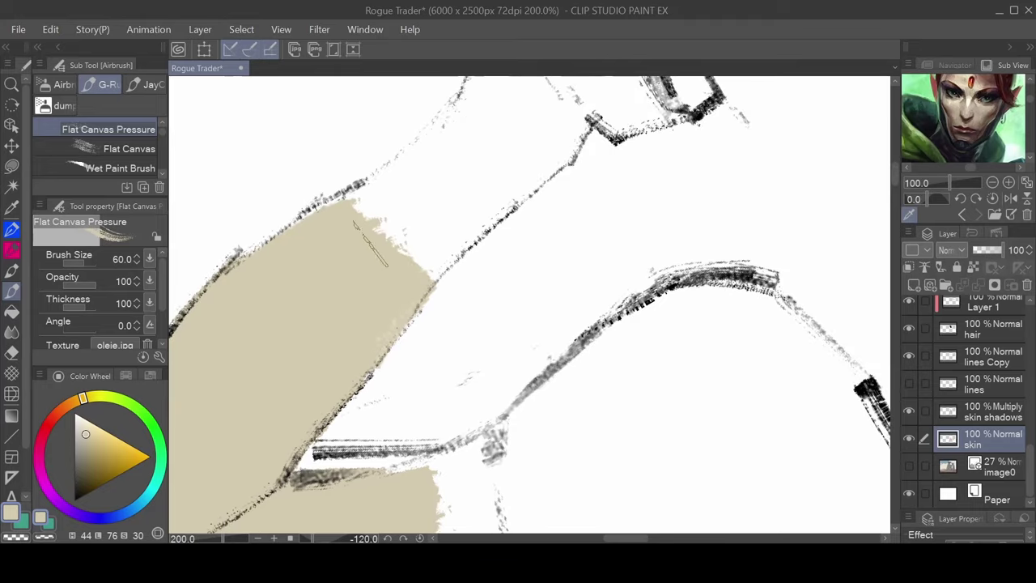
pyautogui.moveTo(306, 247)
pyautogui.mouseDown()
pyautogui.moveTo(494, 187)
pyautogui.moveTo(439, 237)
pyautogui.mouseUp()
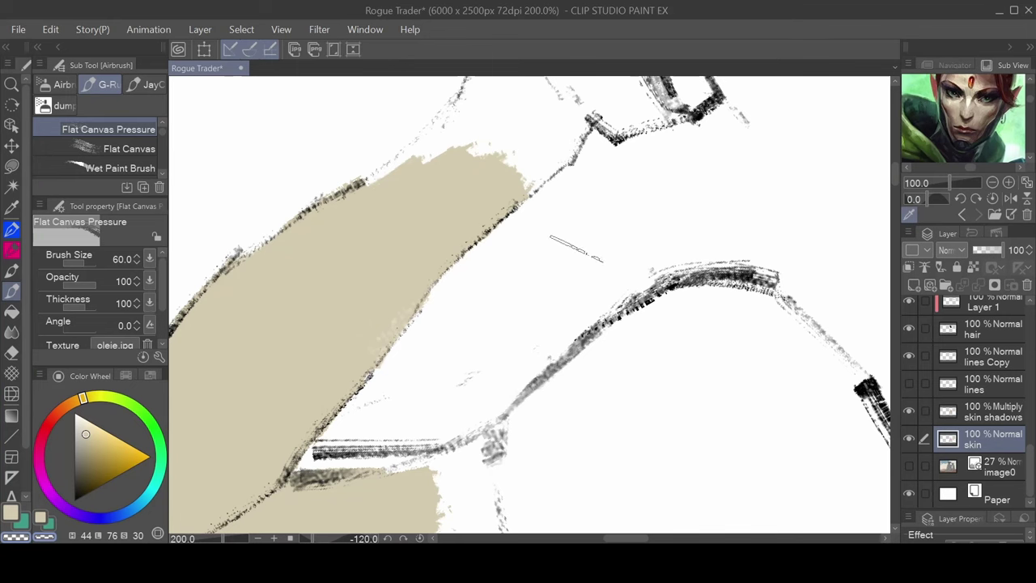
# Save the illustration
pyautogui.hotkey('ctrl', '@')
pyautogui.scroll(-3, 576, 249)
pyautogui.moveTo(520, 105); pyautogui.dragTo(557, 257)
pyautogui.moveTo(548, 172); pyautogui.dragTo(587, 397)
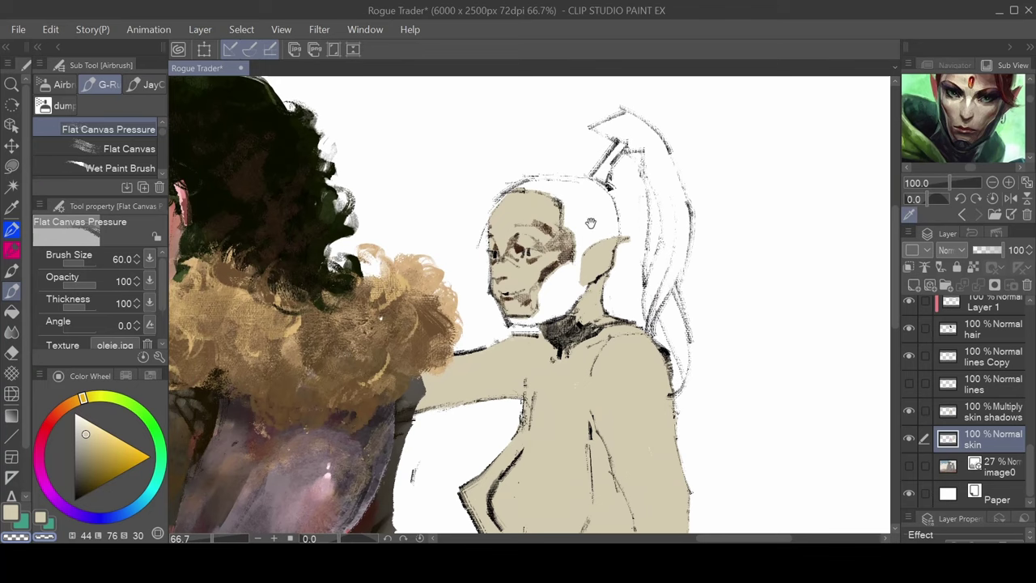
pyautogui.scroll(4, 538, 230)
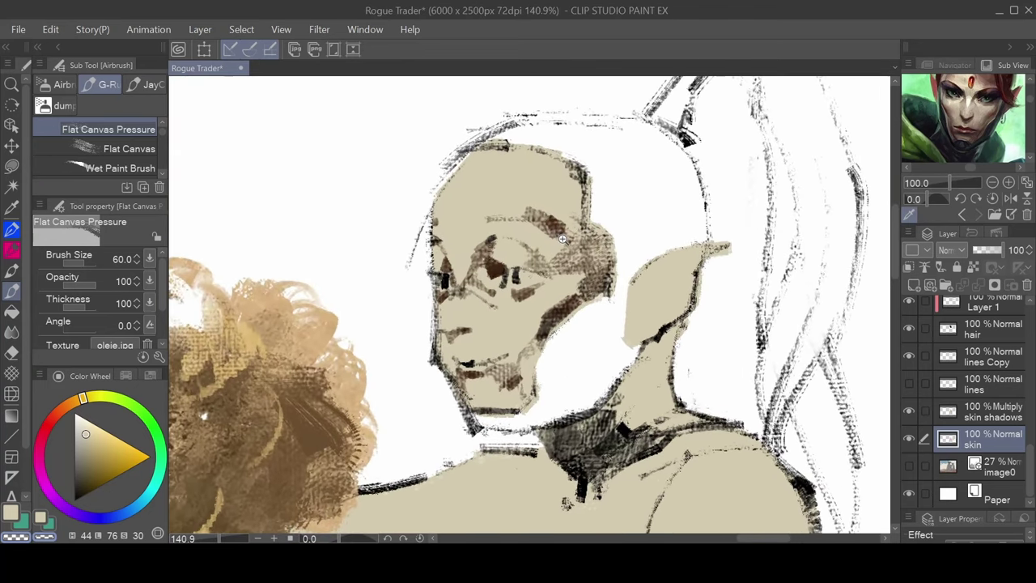
pyautogui.hotkey('ctrl', 's')
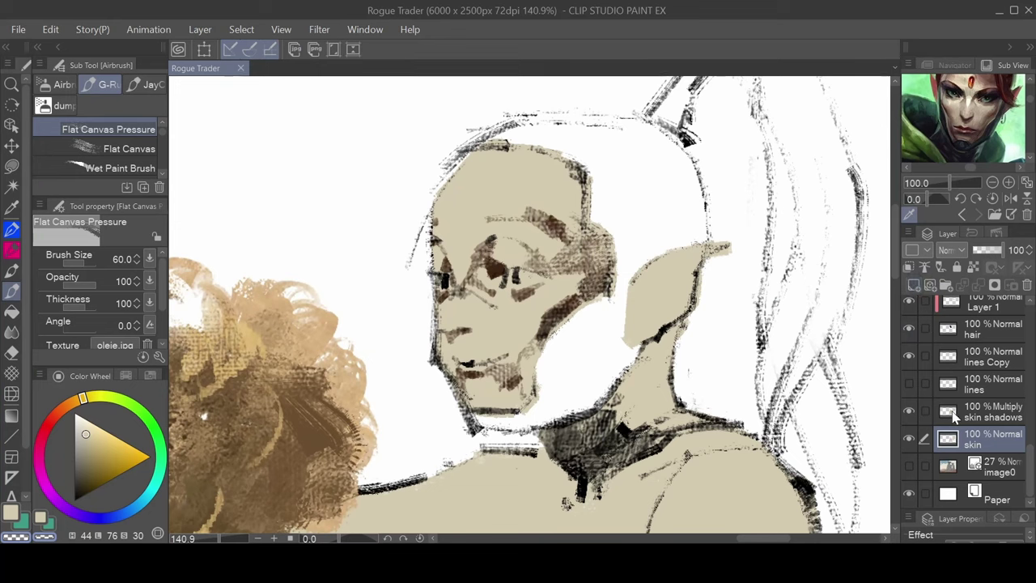
# Add a new layer directly above the skin layer and clip it to the skin
pyautogui.click(953, 412)
pyautogui.click(958, 439)
pyautogui.click(914, 286)
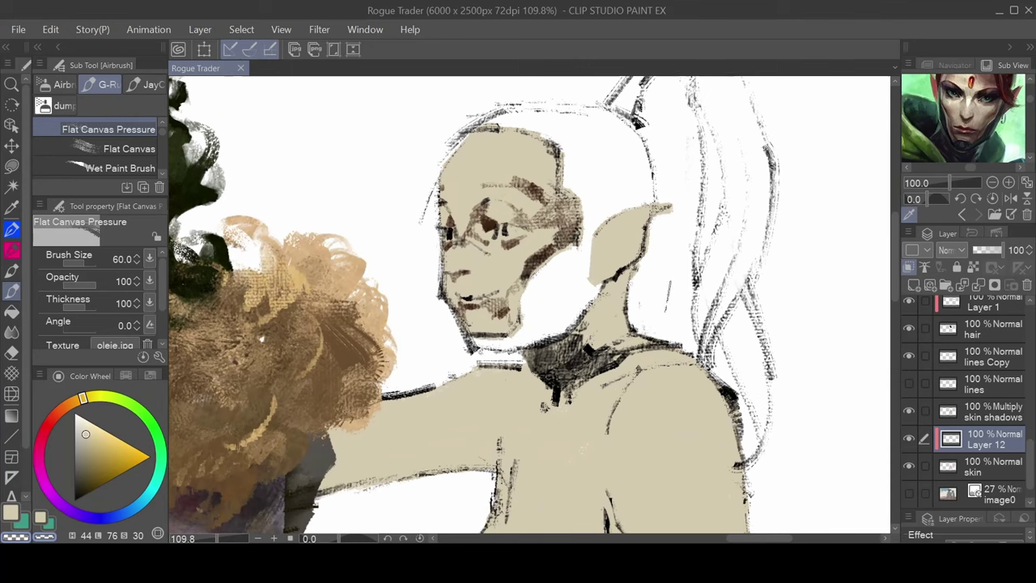
# Select the skin shadows layer and sample a dark colour from the shadow around the reference portrait's eye, magnified to 500%
pyautogui.click(958, 410)
pyautogui.click(1010, 183)
pyautogui.click(1010, 183)
pyautogui.click(1010, 183)
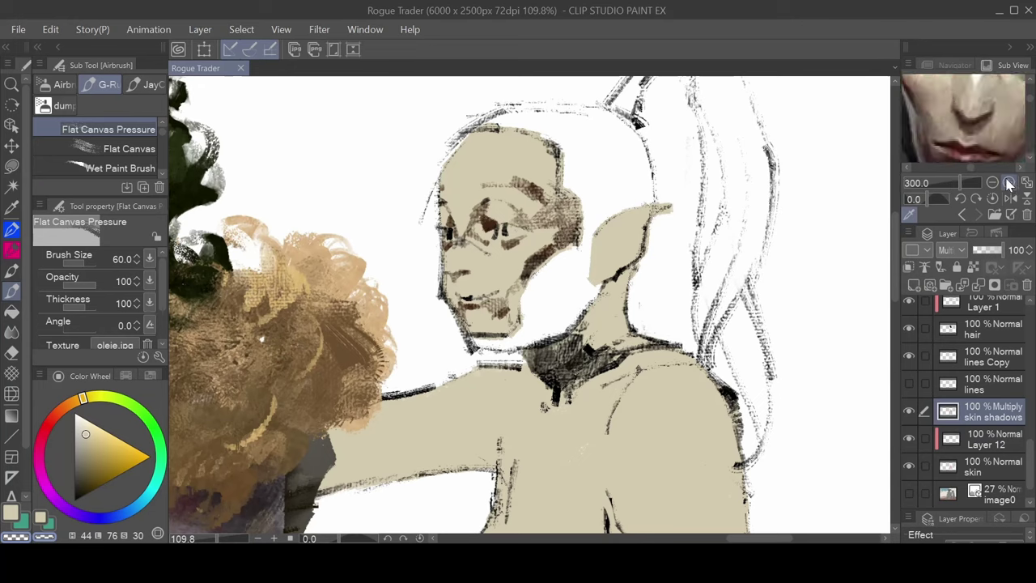
pyautogui.moveTo(965, 109); pyautogui.dragTo(943, 134)
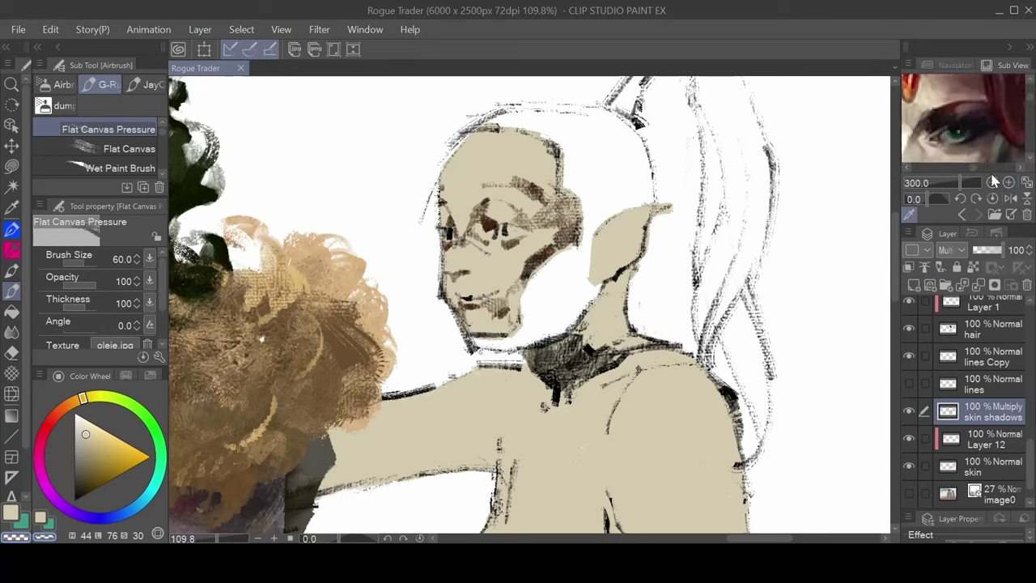
pyautogui.click(1010, 183)
pyautogui.click(1010, 183)
pyautogui.click(927, 111)
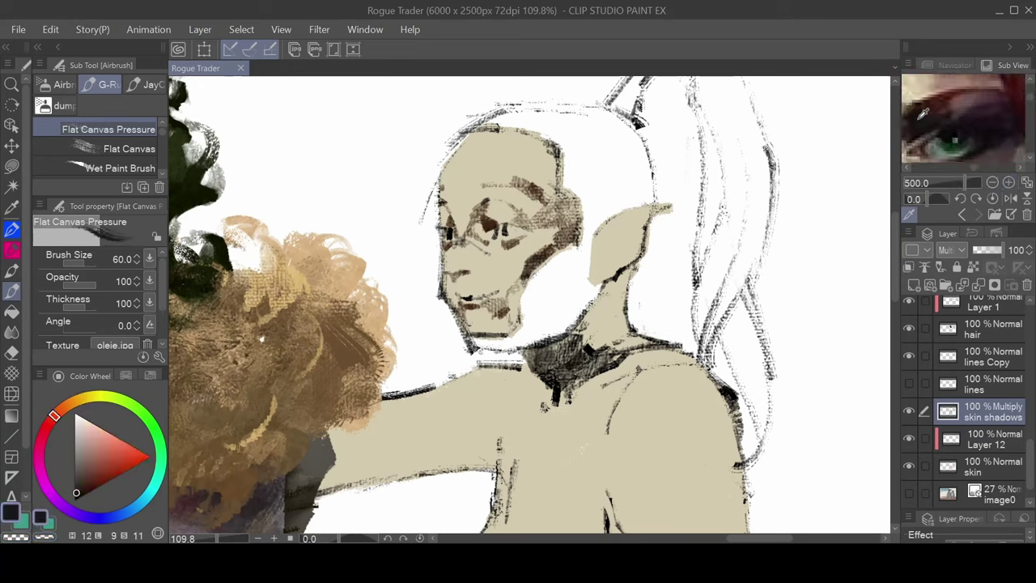
# Reduce the brush to 20 and try dark shadow strokes and a small lasso fill around the woman's eyes
pyautogui.moveTo(509, 176); pyautogui.dragTo(526, 178)
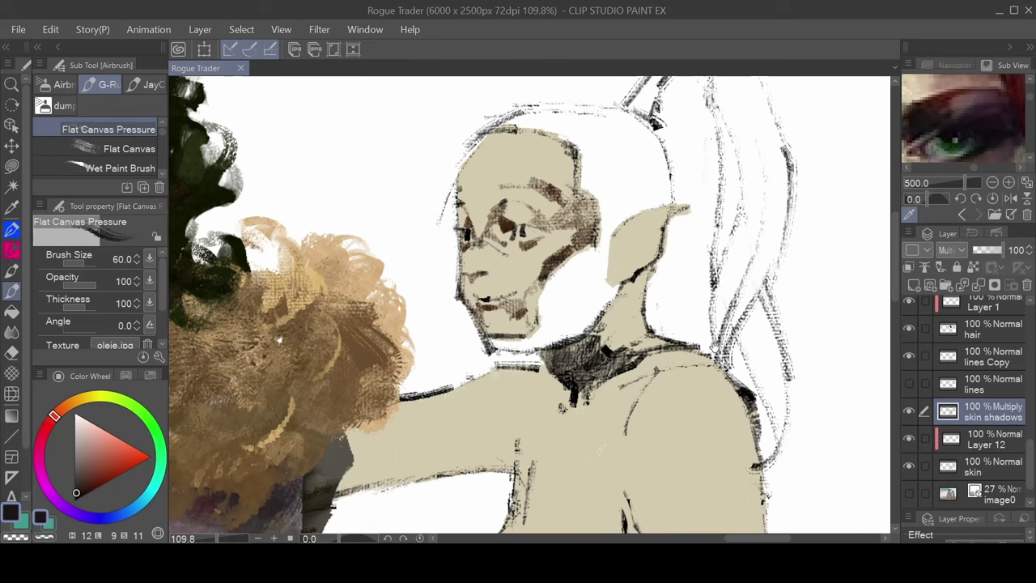
pyautogui.press('[')
pyautogui.press('[')
pyautogui.press('[')
pyautogui.press('[')
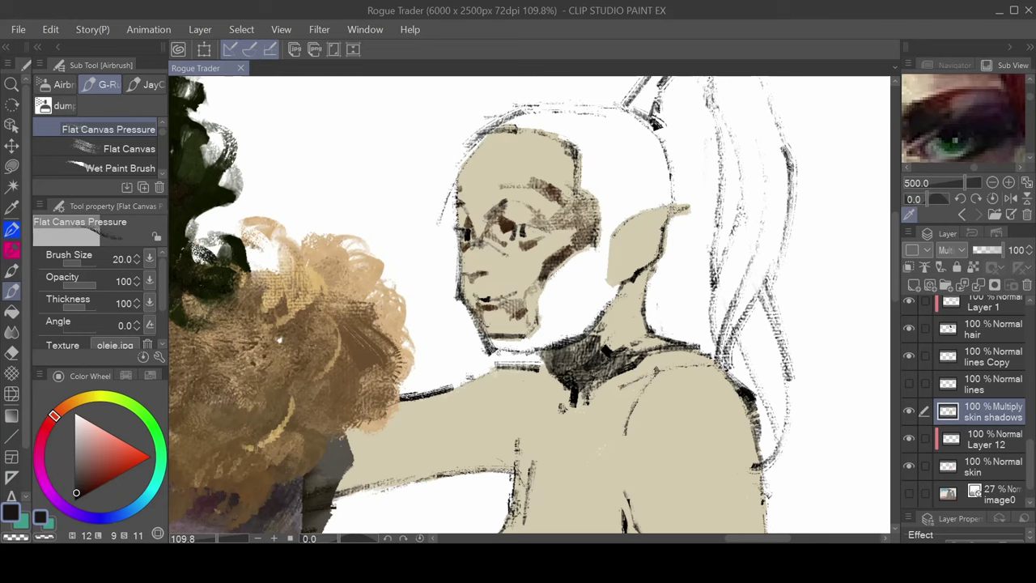
pyautogui.moveTo(485, 219); pyautogui.dragTo(486, 237)
pyautogui.moveTo(432, 296); pyautogui.dragTo(440, 301)
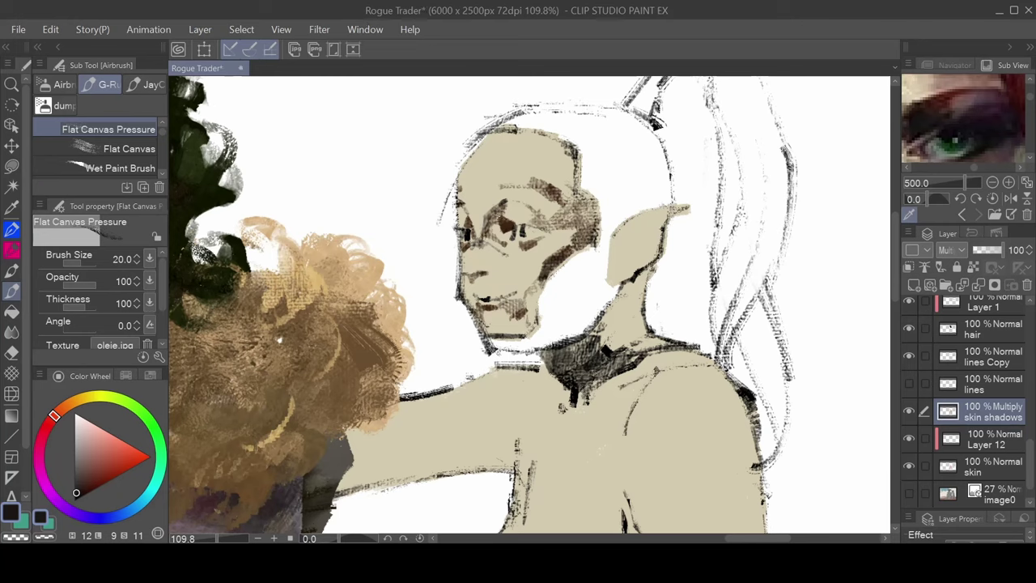
pyautogui.scroll(5, 486, 217)
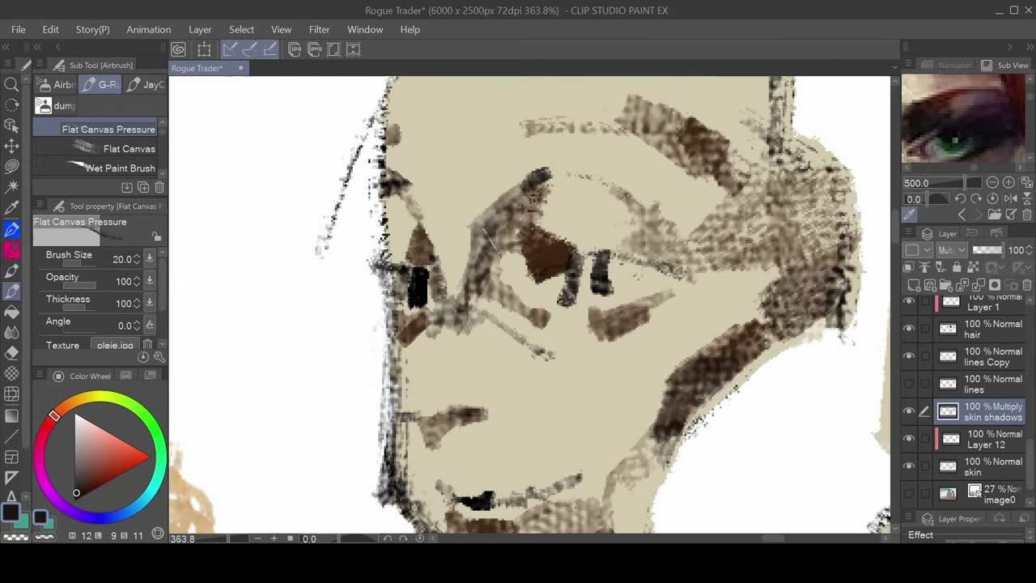
pyautogui.press('m')
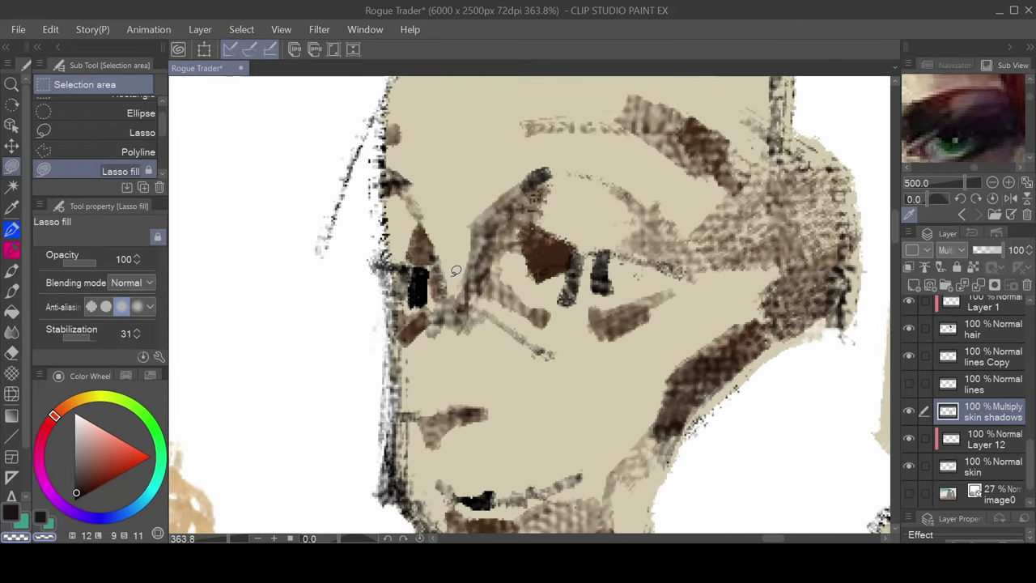
pyautogui.moveTo(456, 271)
pyautogui.mouseDown()
pyautogui.moveTo(444, 256)
pyautogui.moveTo(441, 301)
pyautogui.moveTo(457, 285)
pyautogui.mouseUp()
# Hide and reshow the skin shadows layer to compare the face, select the lines Copy layer and save the illustration
pyautogui.click(907, 411)
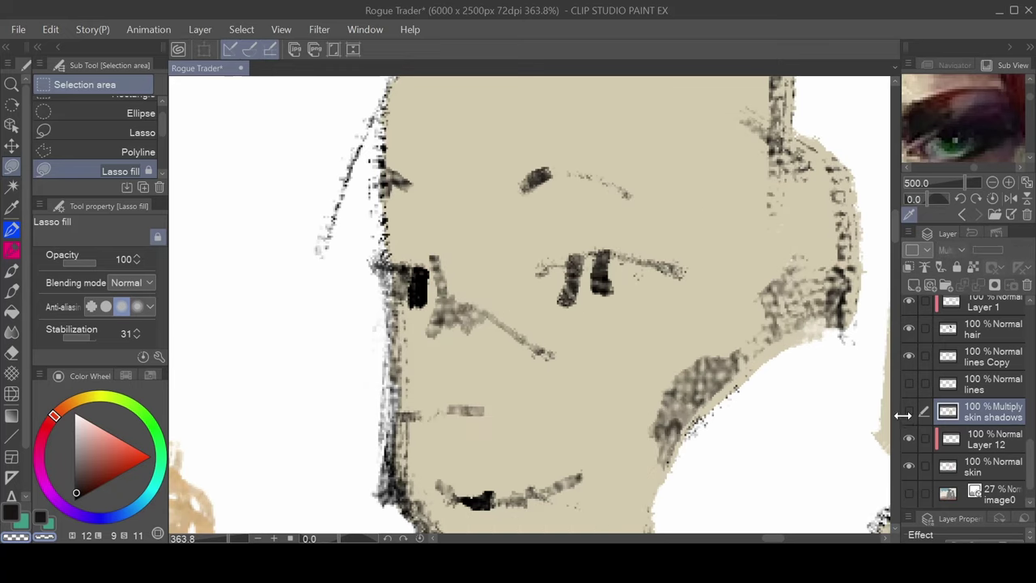
pyautogui.click(907, 411)
pyautogui.click(948, 366)
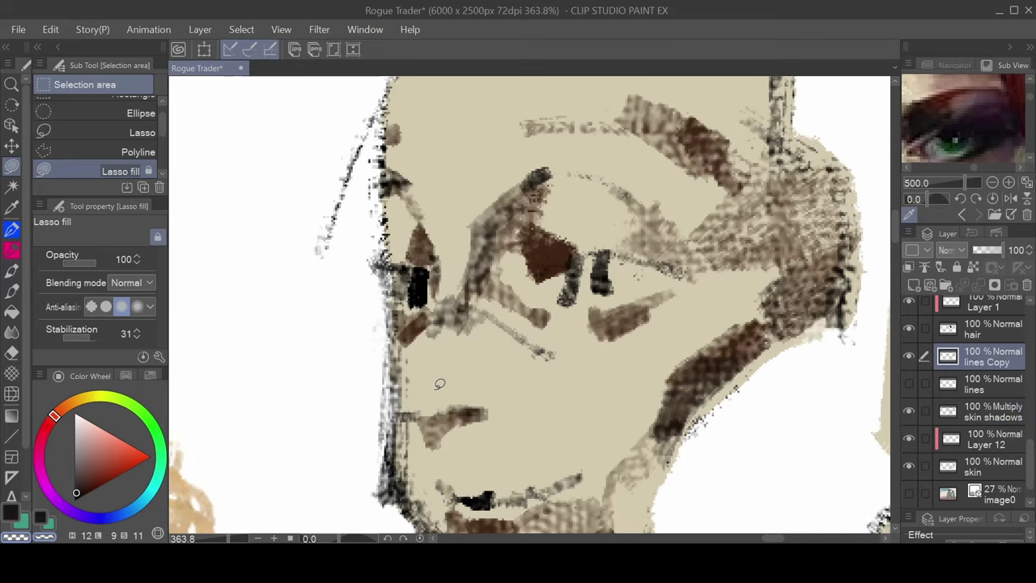
pyautogui.hotkey('ctrl', 'alt', '0')
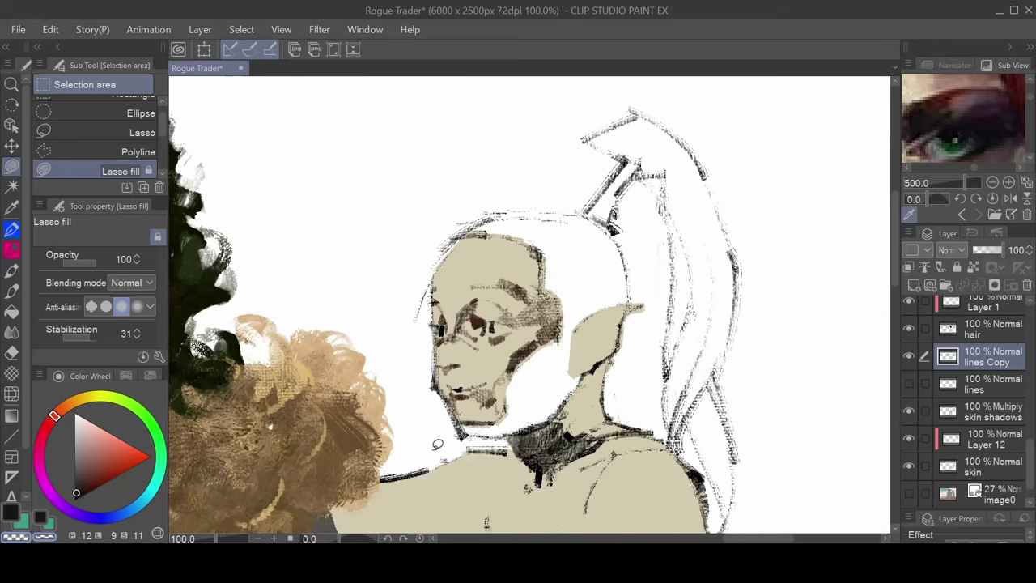
pyautogui.hotkey('ctrl', 's')
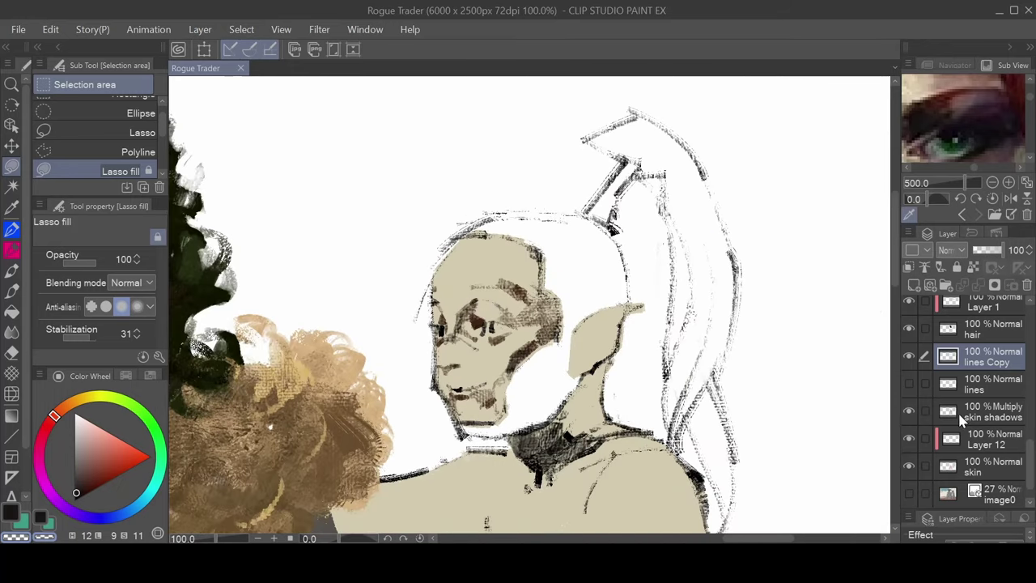
# On Layer 12, sample a light cream skin tone from the reference portrait's forehead and set the canvas brush to 30
pyautogui.click(963, 442)
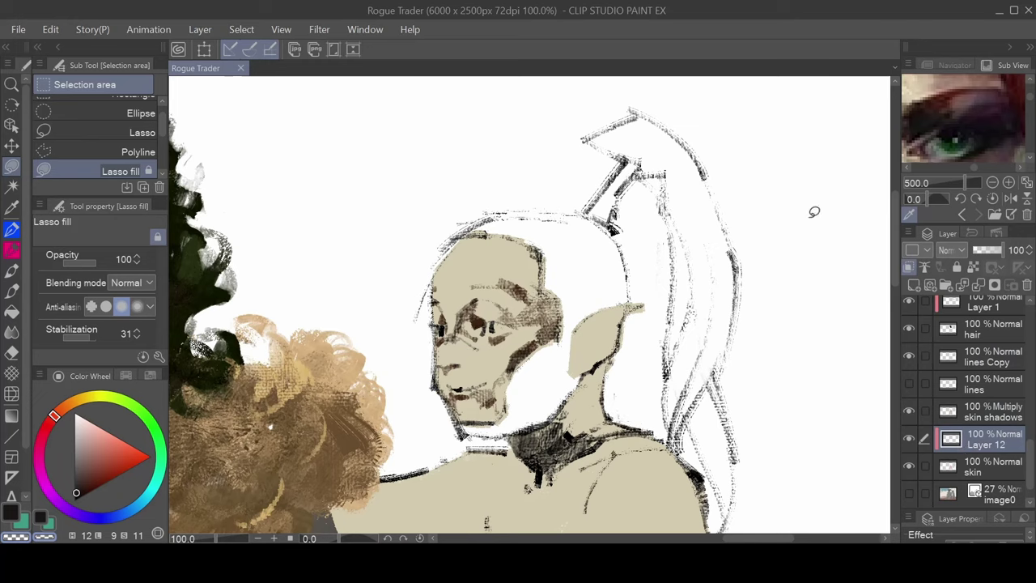
pyautogui.moveTo(949, 113); pyautogui.dragTo(1011, 165)
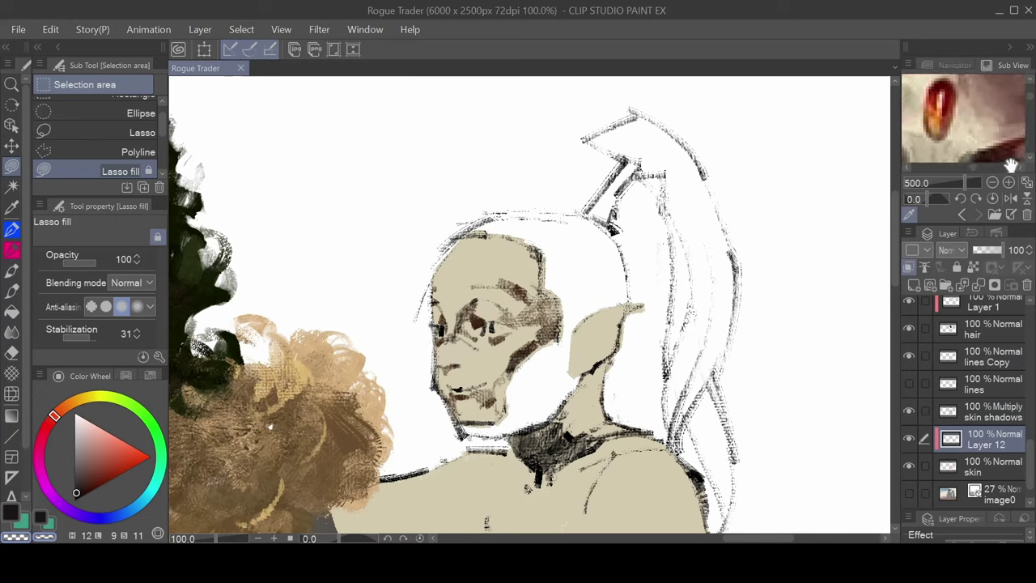
pyautogui.click(936, 145)
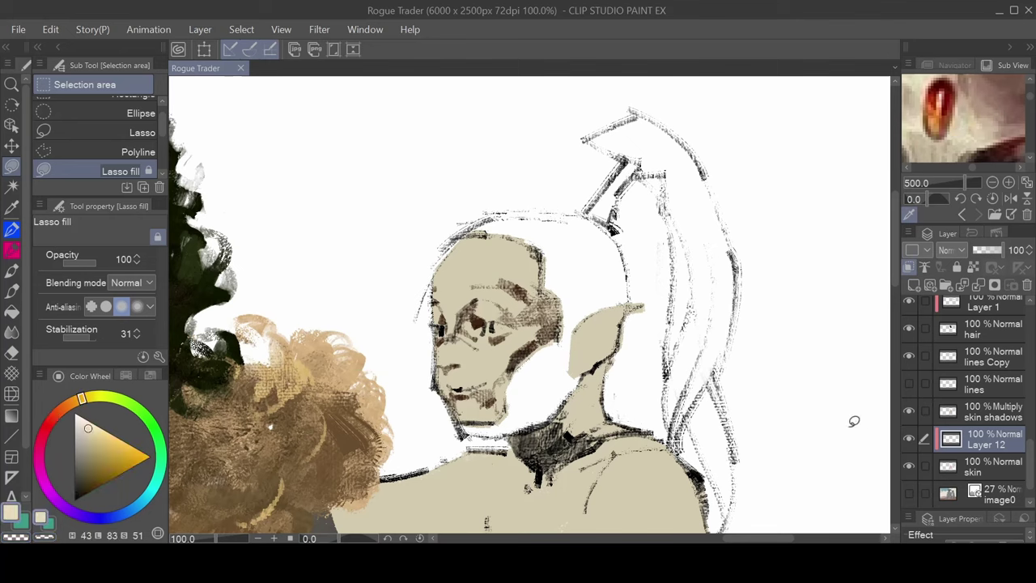
pyautogui.press('b')
pyautogui.press(']')
pyautogui.press(']')
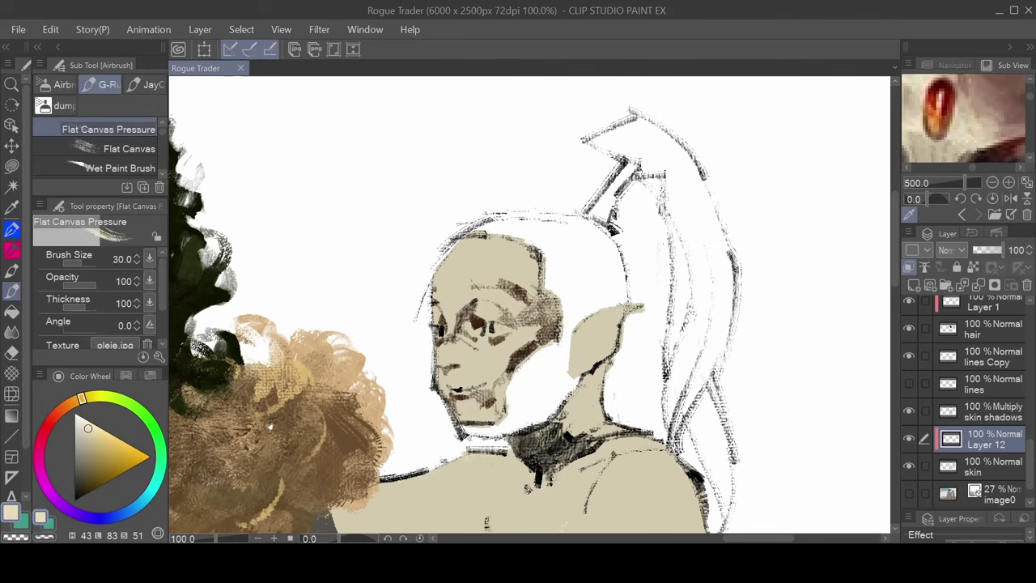
# Return the reference to 100%, reduce the brush to 12 and paint cream highlights on the near upper eyelid and cheek
pyautogui.click(992, 183)
pyautogui.click(992, 183)
pyautogui.click(993, 183)
pyautogui.click(993, 183)
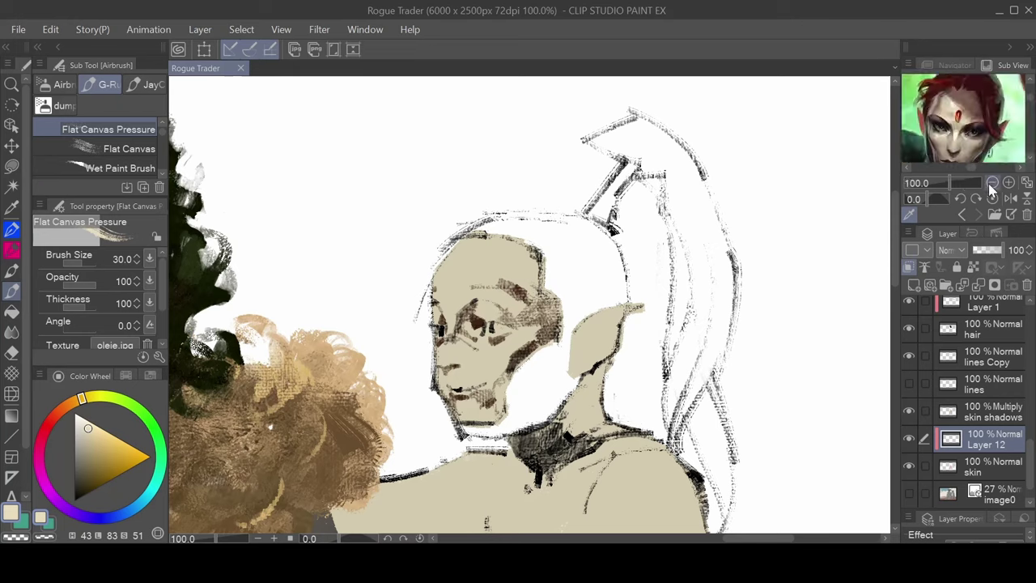
pyautogui.moveTo(981, 147); pyautogui.dragTo(988, 130)
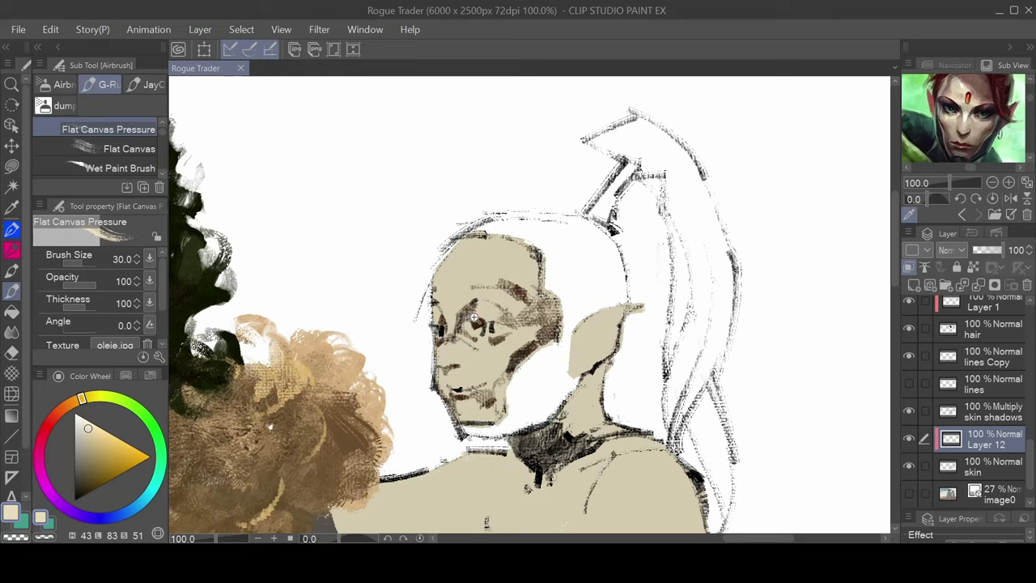
pyautogui.scroll(3, 475, 317)
pyautogui.press('[')
pyautogui.press('[')
pyautogui.press('[')
pyautogui.press('[')
pyautogui.press('[')
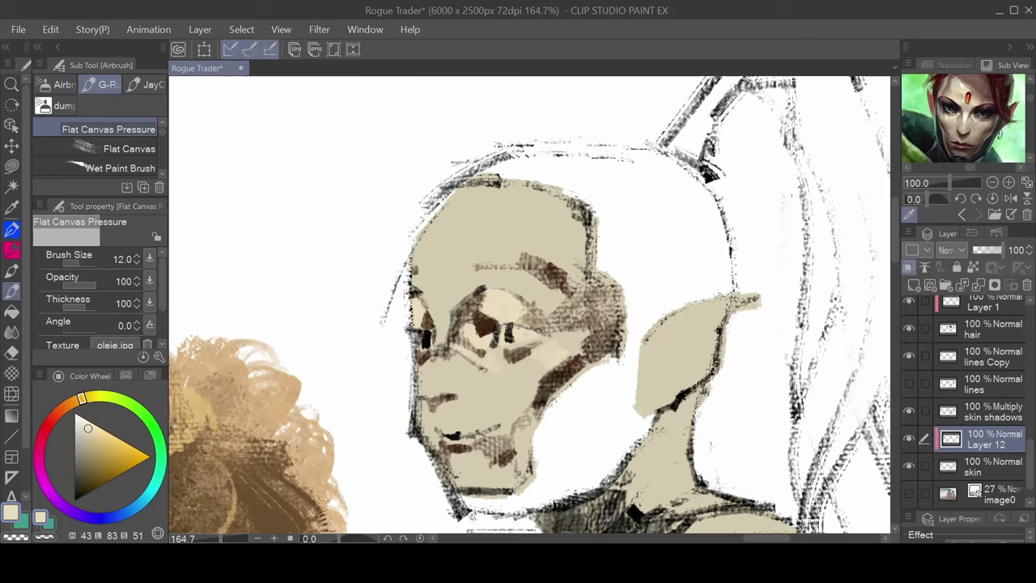
pyautogui.moveTo(546, 373)
pyautogui.mouseDown()
pyautogui.moveTo(532, 381)
pyautogui.moveTo(533, 362)
pyautogui.moveTo(508, 369)
pyautogui.mouseUp()
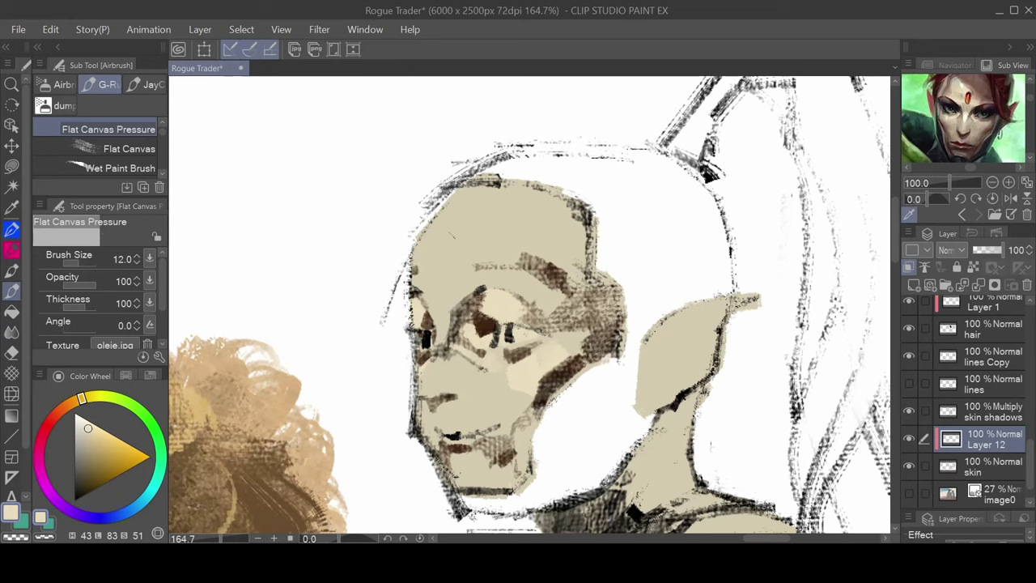
# Enlarge the brush to 30 and paint soft cream highlights across the front and middle of the forehead
pyautogui.press(']')
pyautogui.press(']')
pyautogui.press(']')
pyautogui.moveTo(457, 216); pyautogui.dragTo(438, 236)
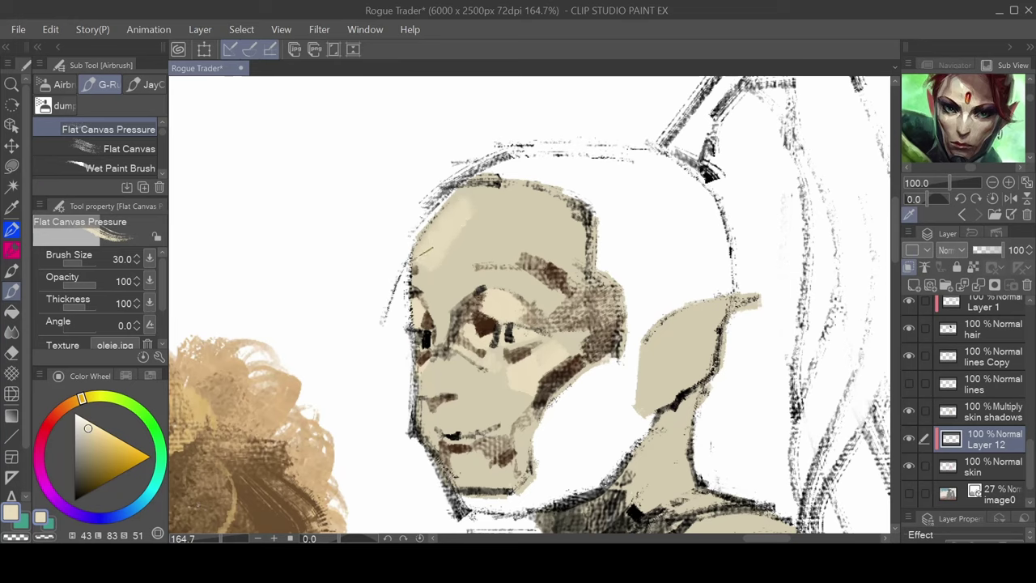
pyautogui.moveTo(426, 272)
pyautogui.mouseDown()
pyautogui.moveTo(469, 217)
pyautogui.moveTo(440, 270)
pyautogui.moveTo(459, 260)
pyautogui.moveTo(456, 237)
pyautogui.mouseUp()
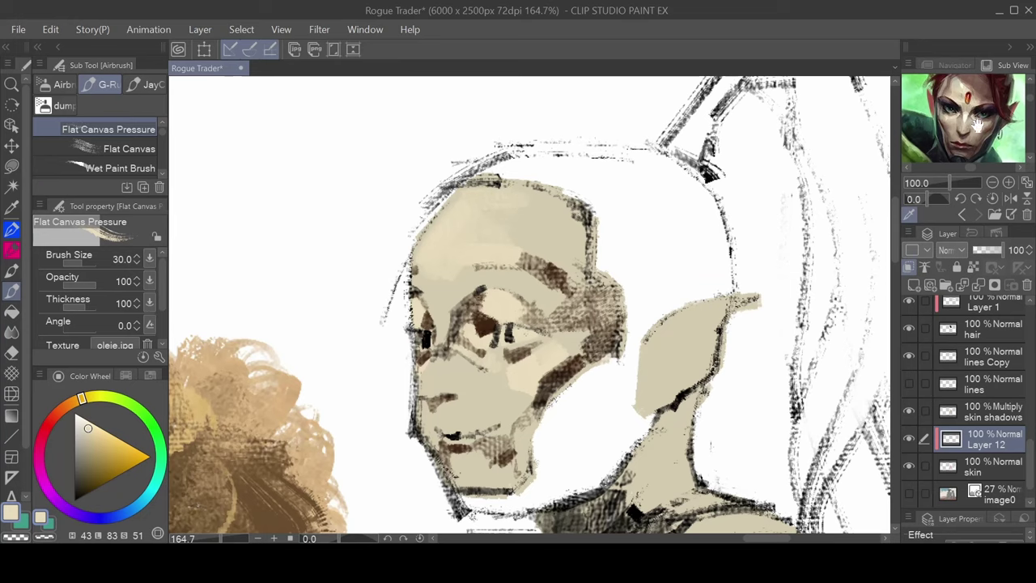
# Recentre the reference face, reduce the brush to 17 and paint a cream highlight along the near brow above the eye
pyautogui.moveTo(986, 124)
pyautogui.mouseDown()
pyautogui.moveTo(972, 115)
pyautogui.moveTo(972, 147)
pyautogui.moveTo(971, 137)
pyautogui.mouseUp()
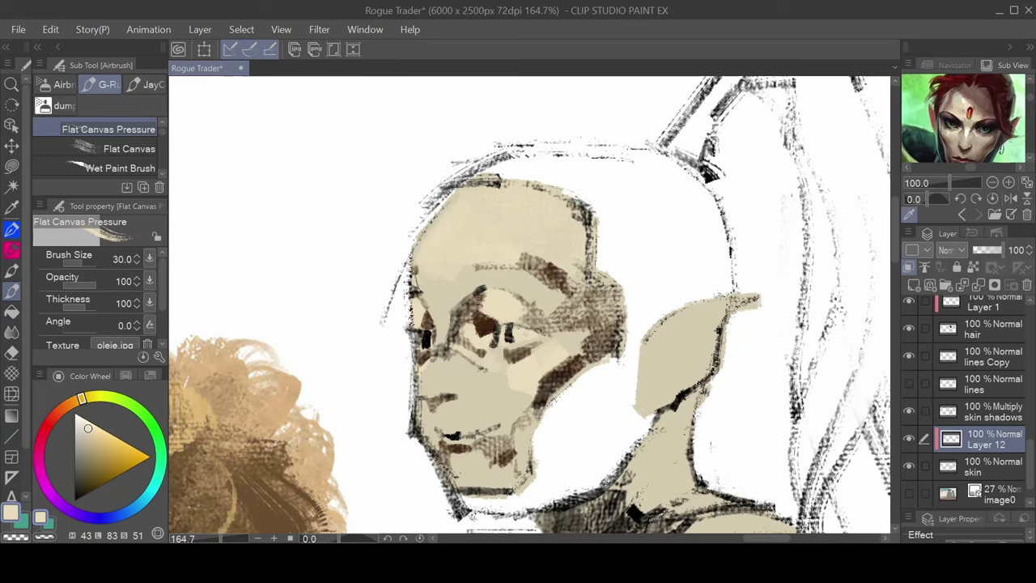
pyautogui.press('[')
pyautogui.press('[')
pyautogui.press('[')
pyautogui.moveTo(458, 273); pyautogui.dragTo(526, 270)
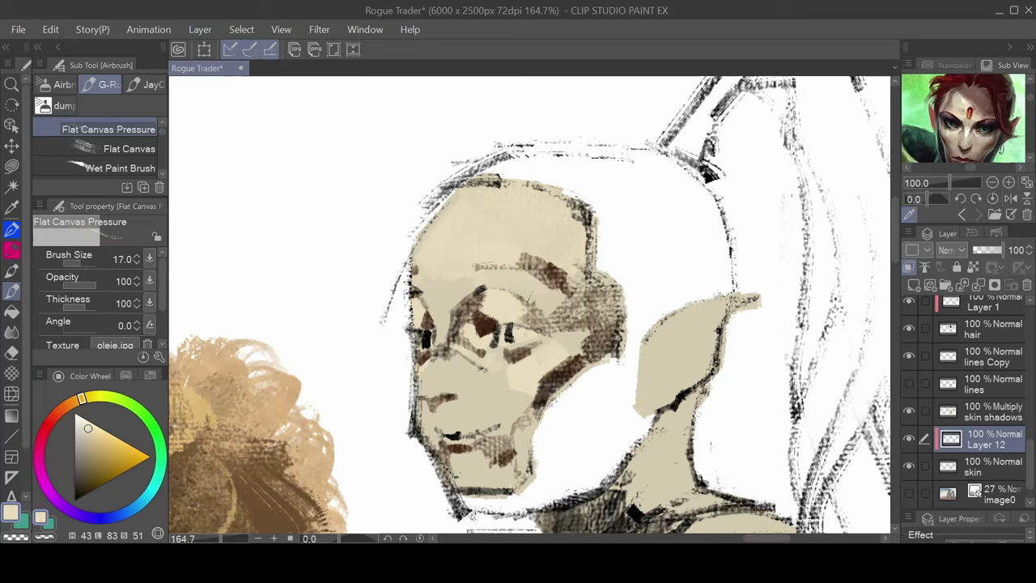
pyautogui.scroll(10, 500, 307)
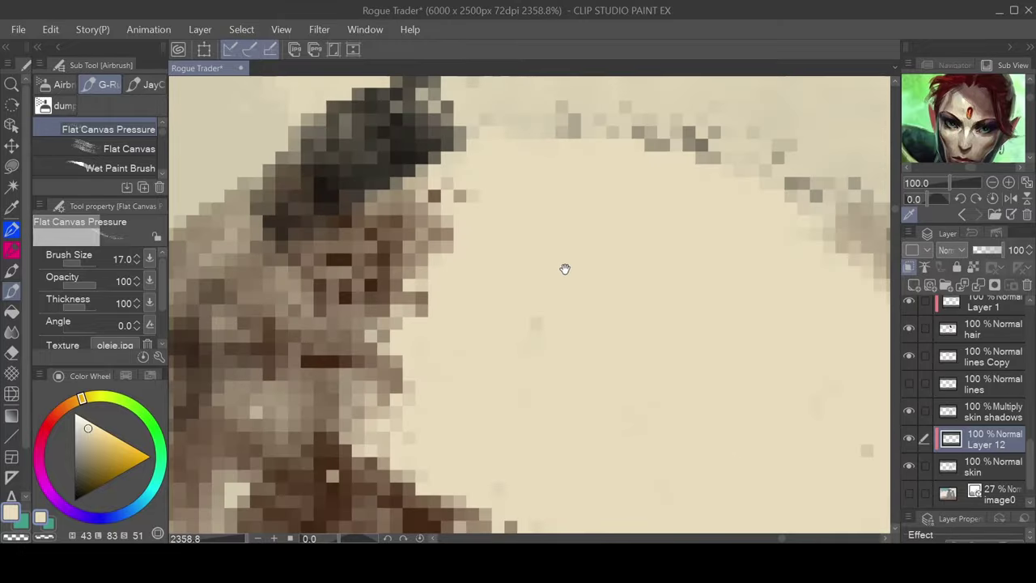
pyautogui.scroll(-4, 604, 325)
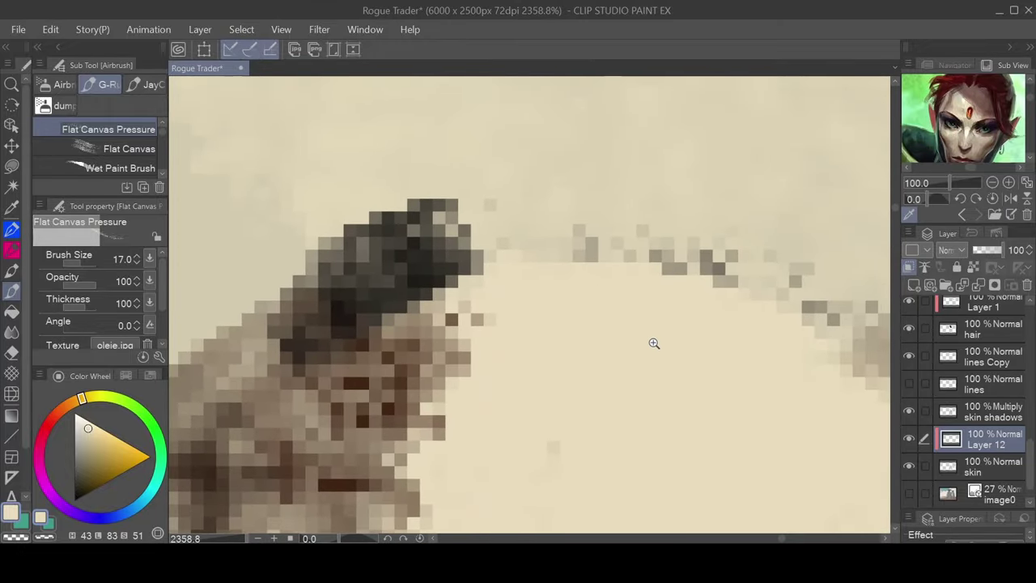
# Paint soft cream highlights on the upper lip area between the nose and the mouth with the brush at 17
pyautogui.scroll(-3, 652, 318)
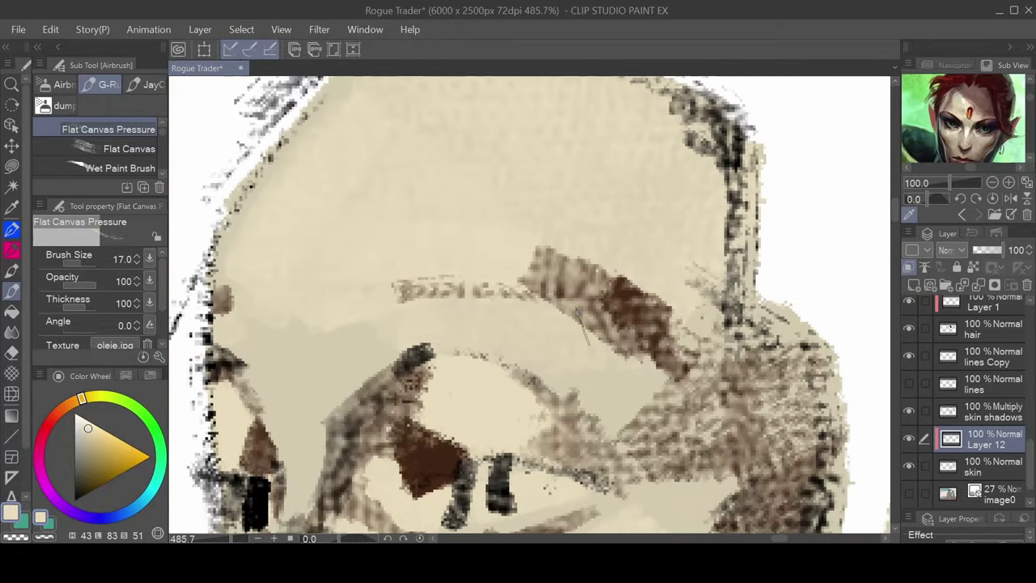
pyautogui.scroll(-2, 589, 322)
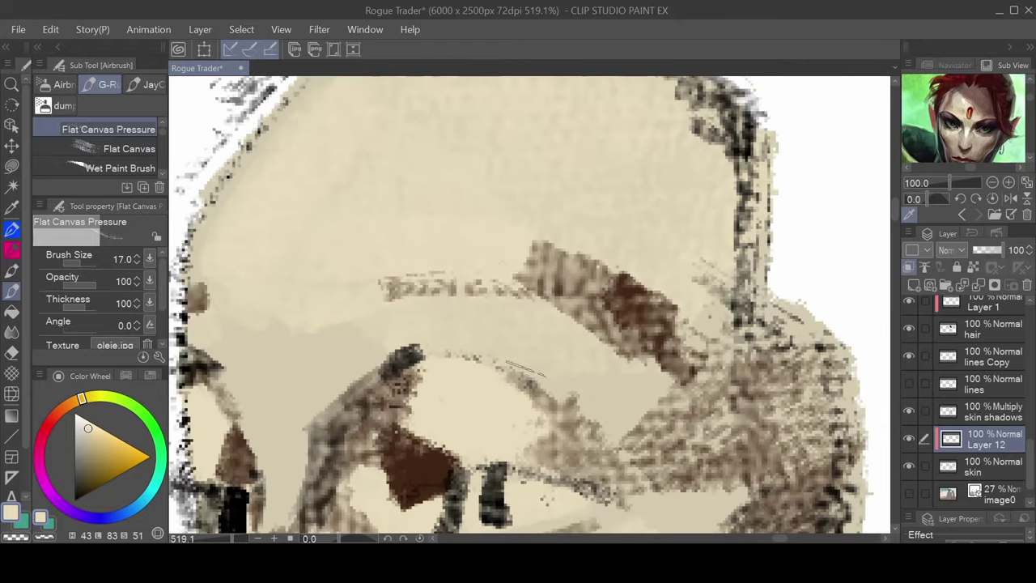
pyautogui.scroll(-5, 548, 334)
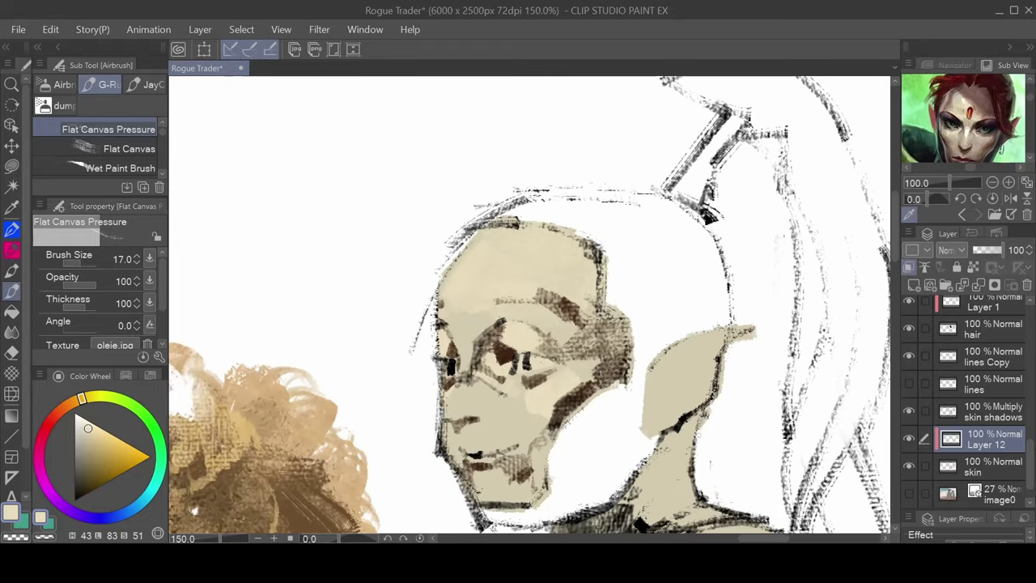
pyautogui.scroll(1, 461, 321)
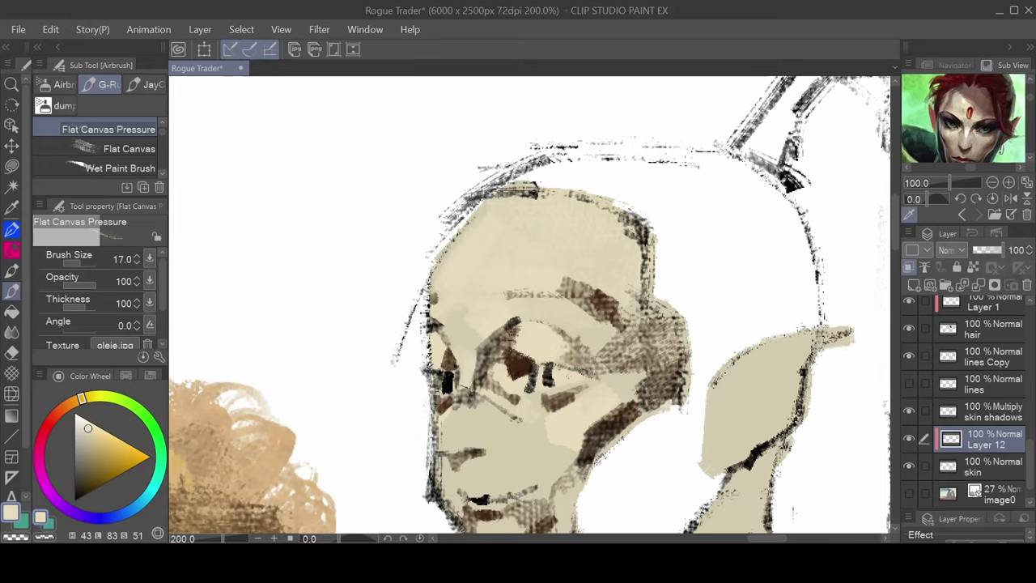
pyautogui.moveTo(497, 403); pyautogui.dragTo(504, 307)
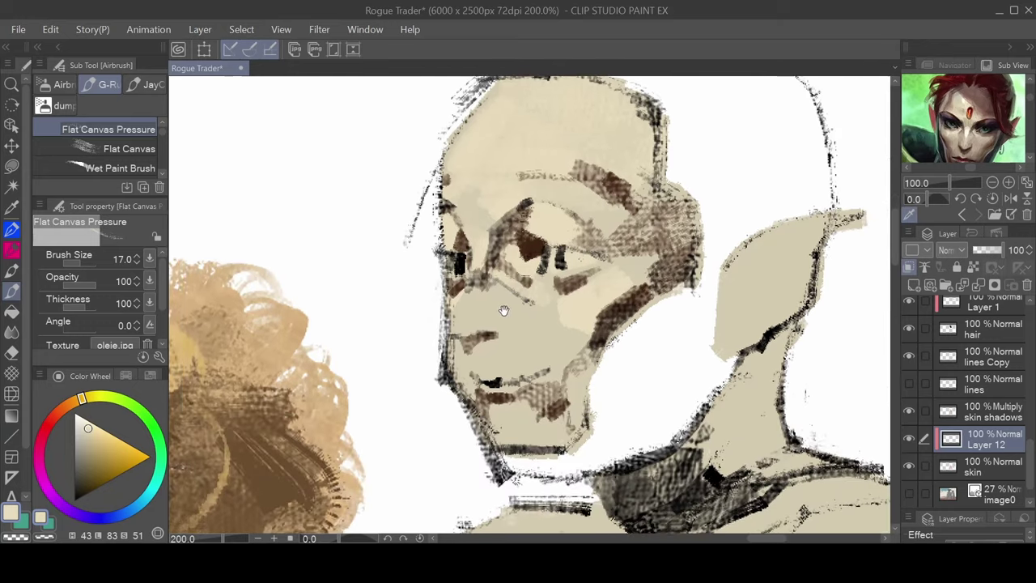
pyautogui.hotkey('ctrl', '-')
pyautogui.hotkey('ctrl', '-')
pyautogui.scroll(4, 486, 364)
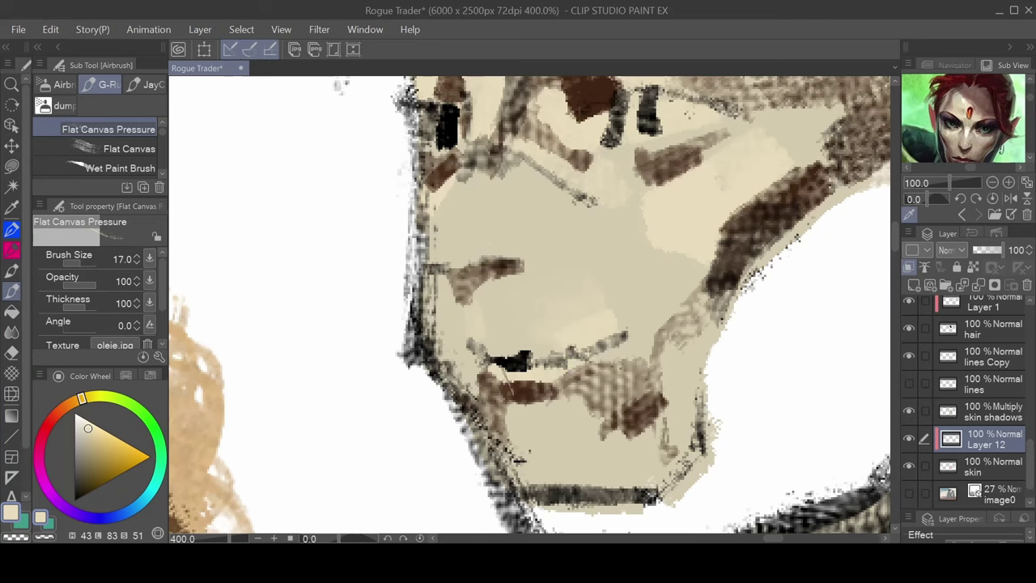
# Recentre the reference on the lower face, enlarge the brush to 30 and paint a soft cream highlight on the chin
pyautogui.moveTo(974, 134); pyautogui.dragTo(971, 115)
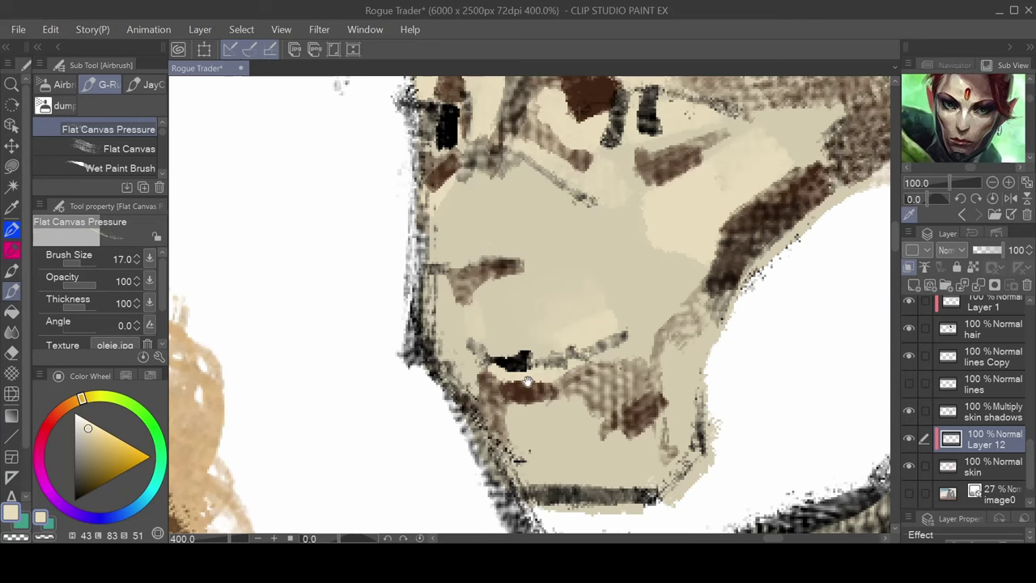
pyautogui.moveTo(562, 478); pyautogui.dragTo(544, 416)
pyautogui.press(']')
pyautogui.press(']')
pyautogui.press(']')
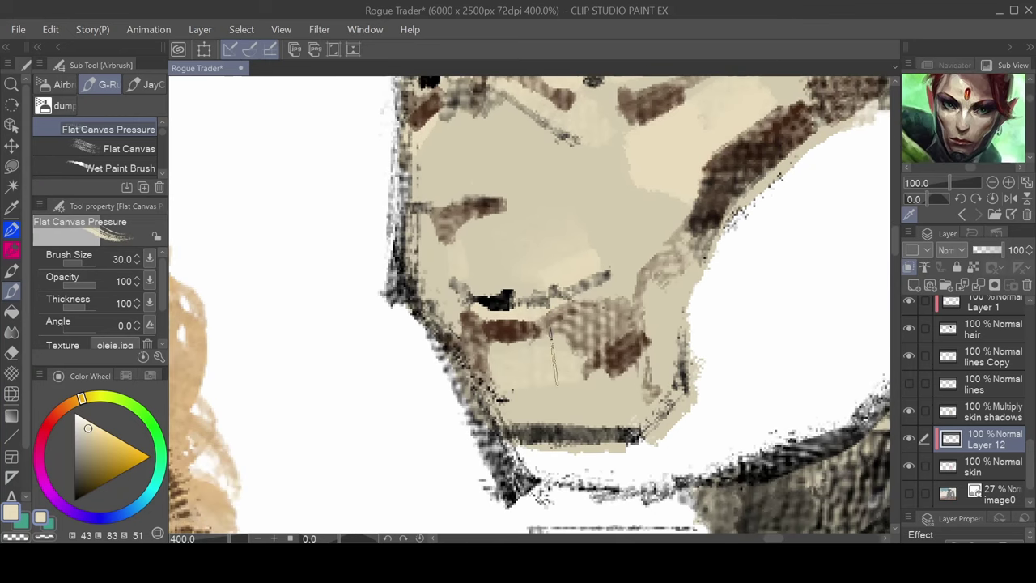
# Reduce the brush to 17 and paint cream highlights on the cheek beneath the near eye, beside the nose
pyautogui.moveTo(529, 194); pyautogui.dragTo(523, 322)
pyautogui.press('[')
pyautogui.press('[')
pyautogui.press('[')
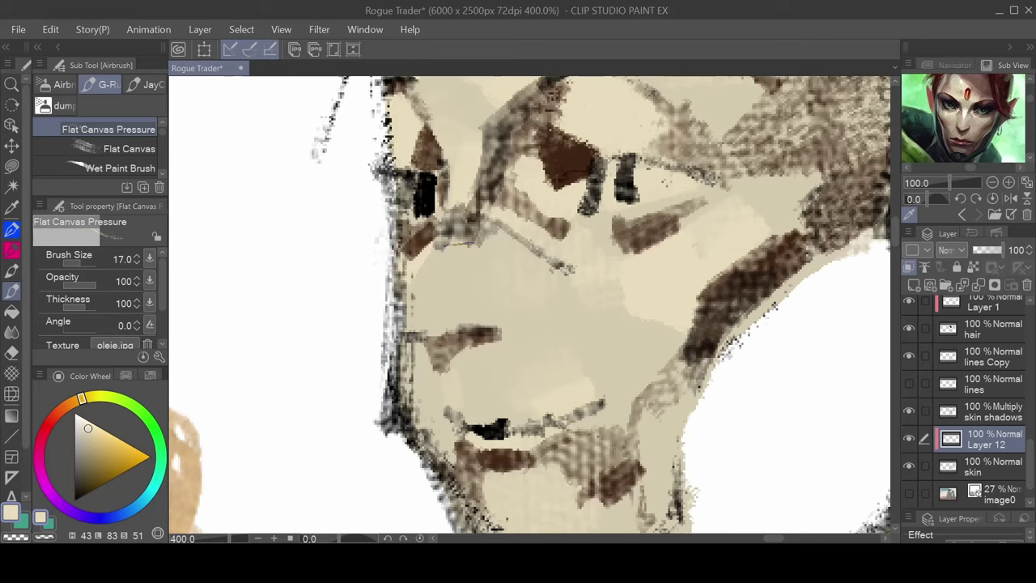
# Pick a slightly lighter cream and paint a small bright highlight on the front of the forehead, using brush sizes 6 to 10
pyautogui.press('[')
pyautogui.press('[')
pyautogui.press('[')
pyautogui.press('[')
pyautogui.press('[')
pyautogui.press('[')
pyautogui.moveTo(89, 423); pyautogui.dragTo(86, 425)
pyautogui.moveTo(481, 209); pyautogui.dragTo(470, 245)
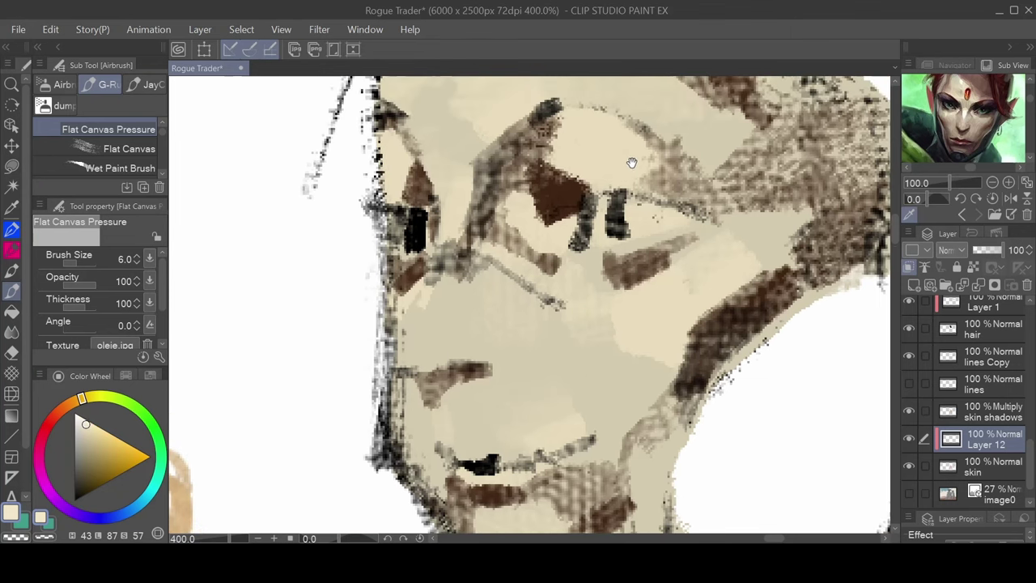
pyautogui.moveTo(603, 170); pyautogui.dragTo(598, 304)
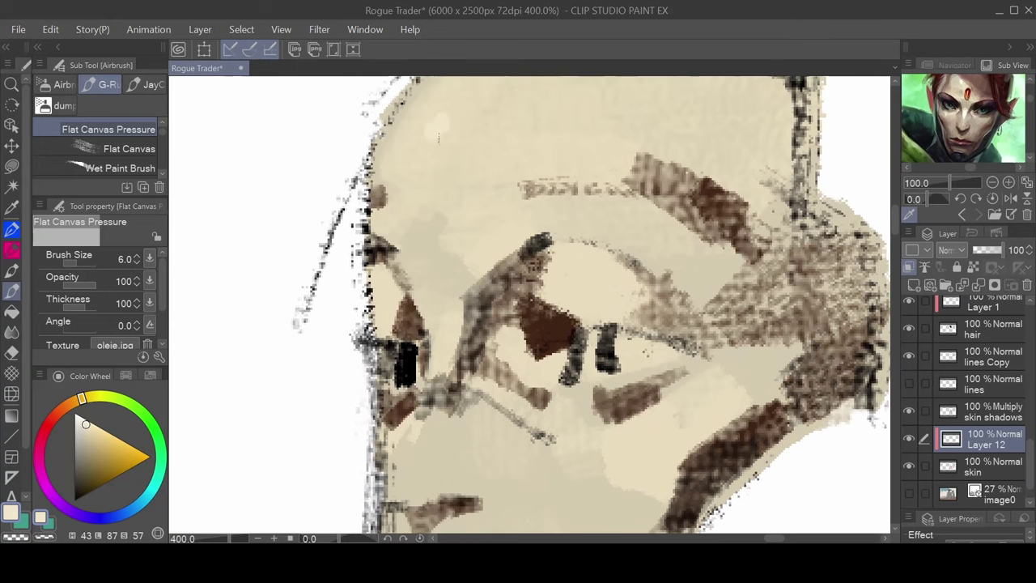
pyautogui.press(']')
pyautogui.press(']')
pyautogui.press(']')
pyautogui.moveTo(443, 125); pyautogui.dragTo(453, 132)
# Switch to the Wet Paint Brush, reduce it to 7 and paint a light cream stroke just below the far eye
pyautogui.scroll(-4, 387, 311)
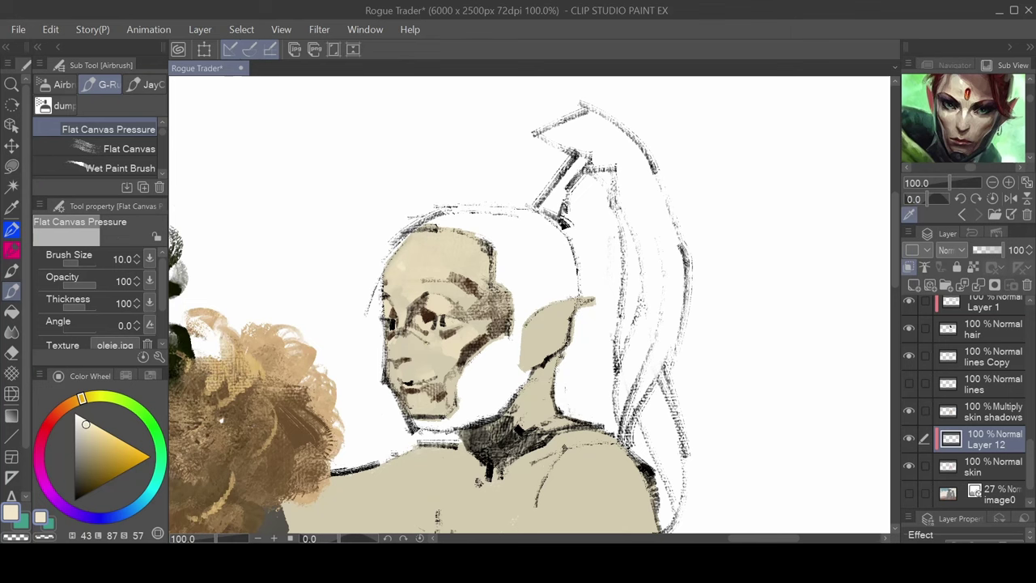
pyautogui.scroll(4, 381, 254)
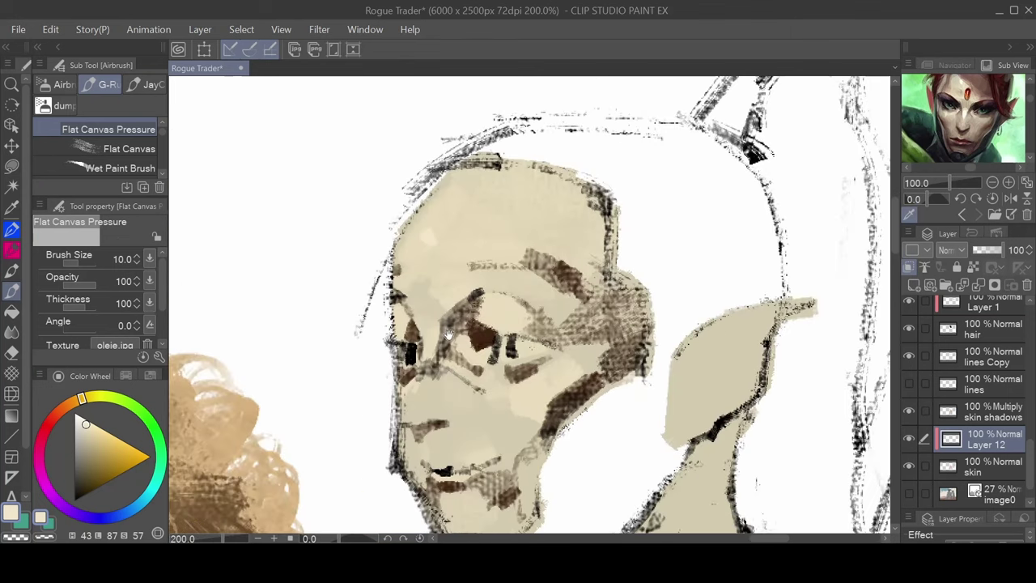
pyautogui.moveTo(448, 334); pyautogui.dragTo(455, 309)
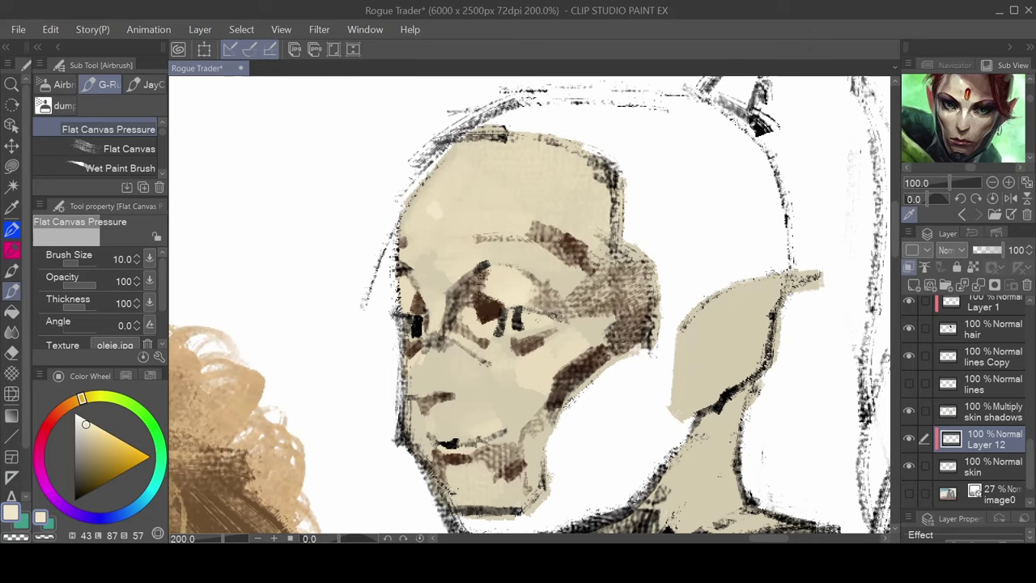
pyautogui.moveTo(526, 326); pyautogui.dragTo(549, 322)
pyautogui.press(']')
pyautogui.press('.')
pyautogui.press('.')
pyautogui.press('[')
pyautogui.press('[')
pyautogui.press('[')
pyautogui.press('[')
pyautogui.press('[')
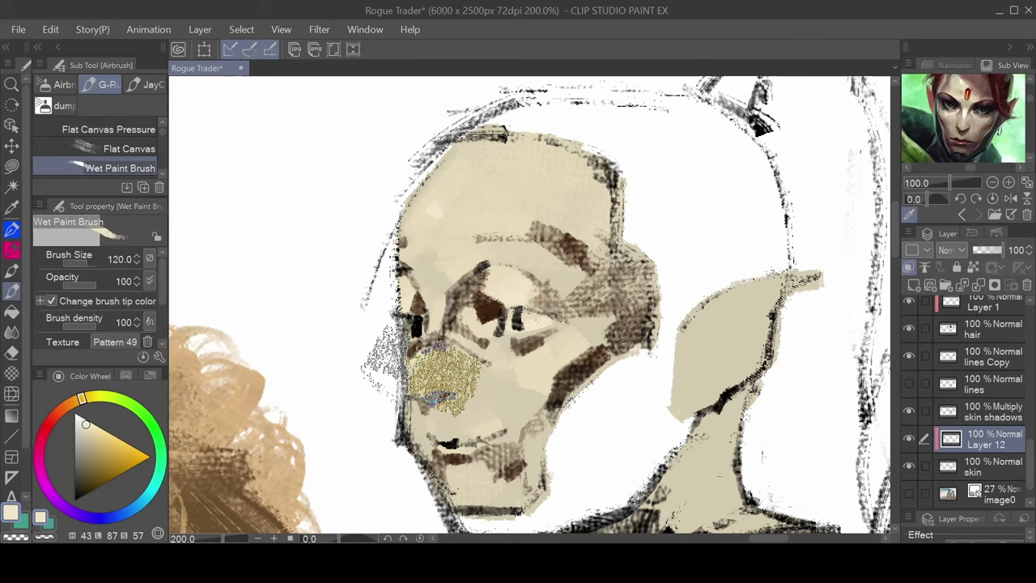
pyautogui.press('[')
pyautogui.press('[')
pyautogui.press('[')
pyautogui.press('[')
pyautogui.press('[')
pyautogui.press('[')
pyautogui.press('[')
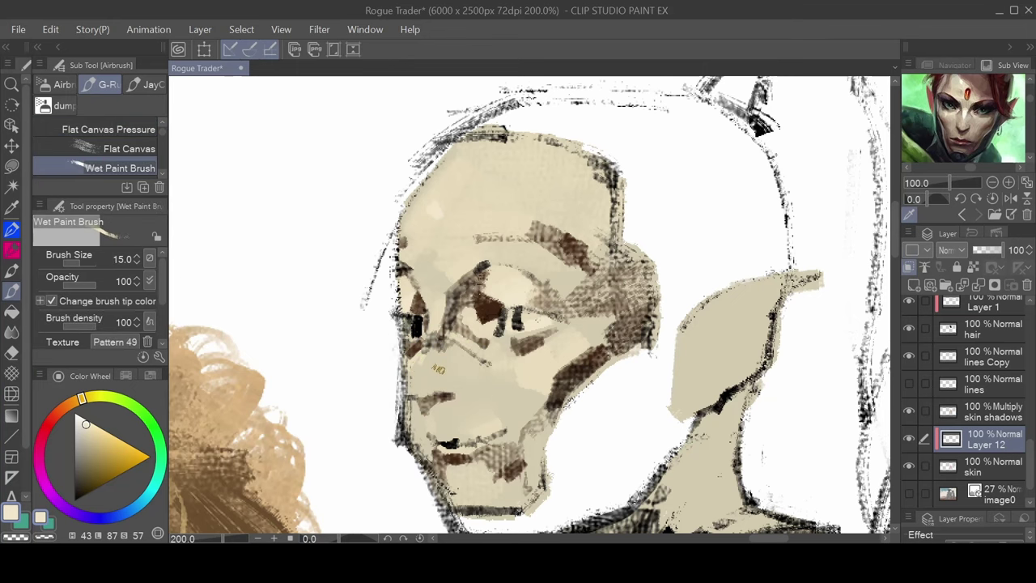
pyautogui.scroll(3, 437, 370)
pyautogui.press('[')
pyautogui.press('[')
pyautogui.press('[')
pyautogui.press('[')
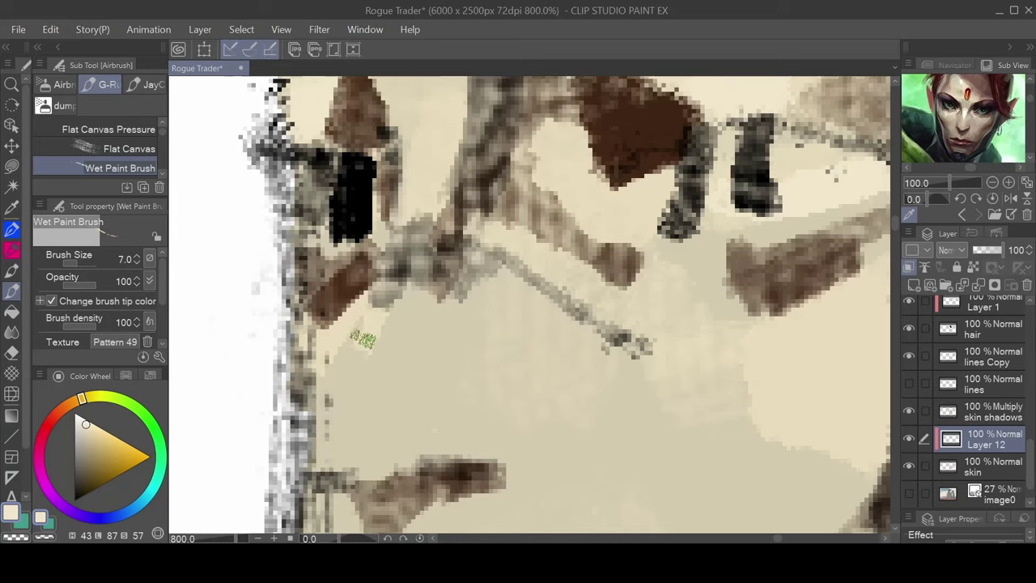
pyautogui.moveTo(375, 321); pyautogui.dragTo(327, 414)
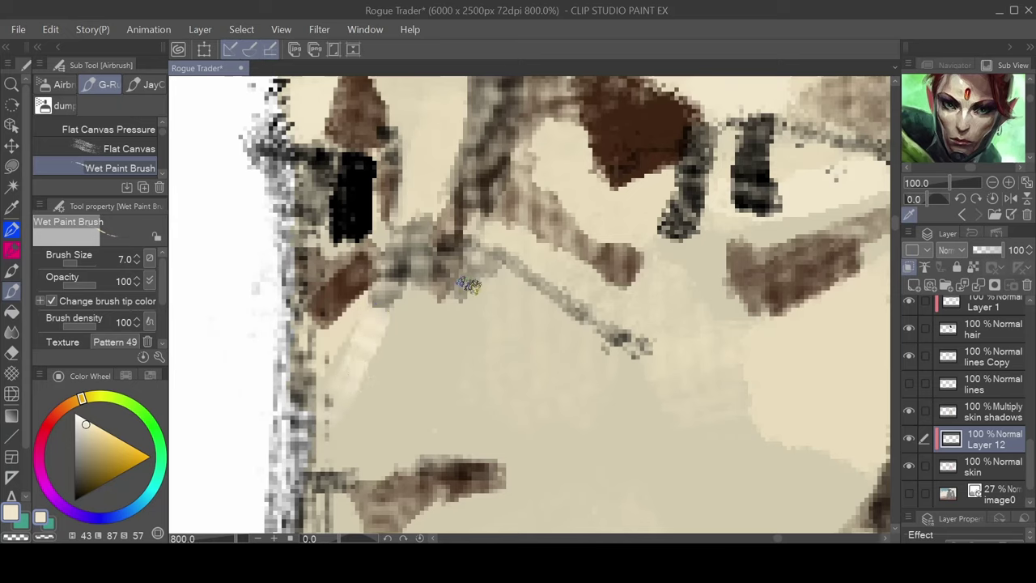
# Sample the light cream from the forehead highlight and paint it on the near cheek with Flat Canvas Pressure at size 8
pyautogui.scroll(-5, 470, 359)
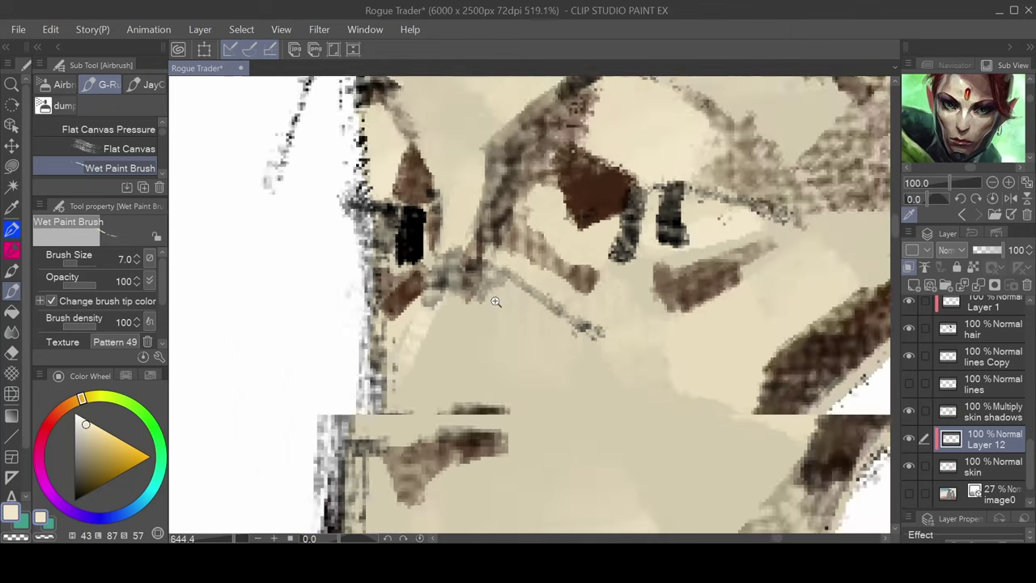
pyautogui.scroll(-4, 470, 359)
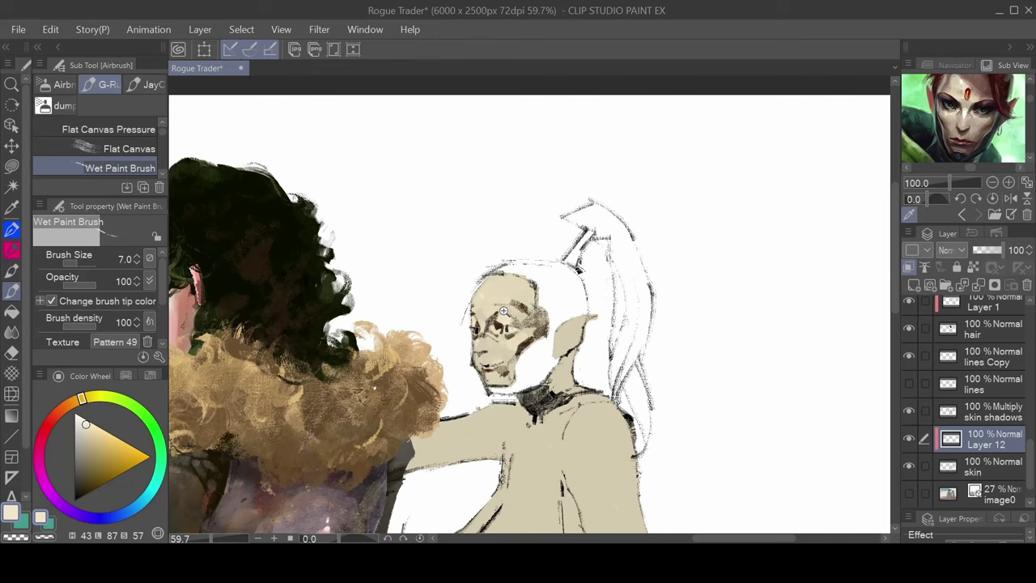
pyautogui.scroll(4, 538, 304)
pyautogui.scroll(3, 549, 306)
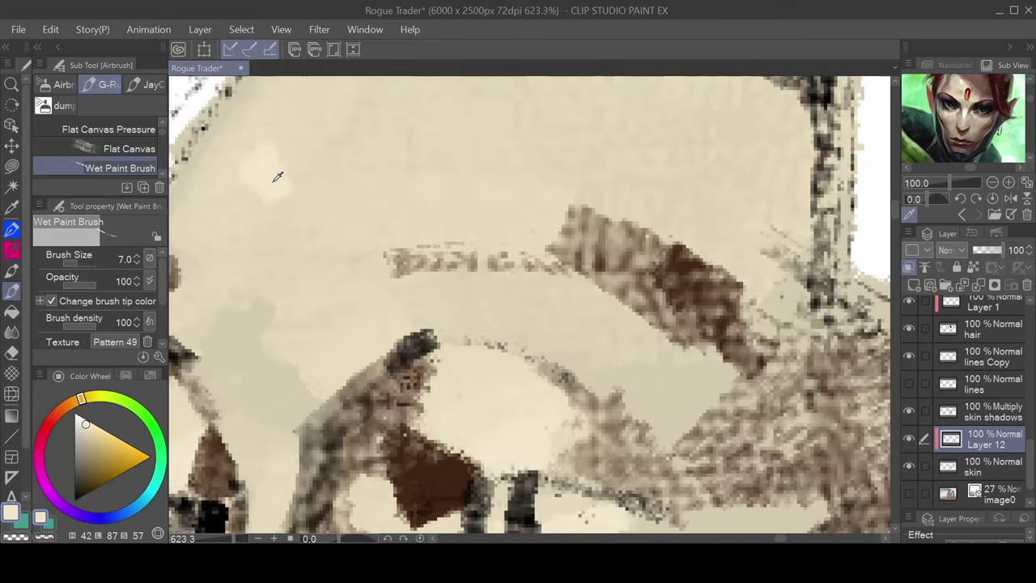
pyautogui.press(',')
pyautogui.press(',')
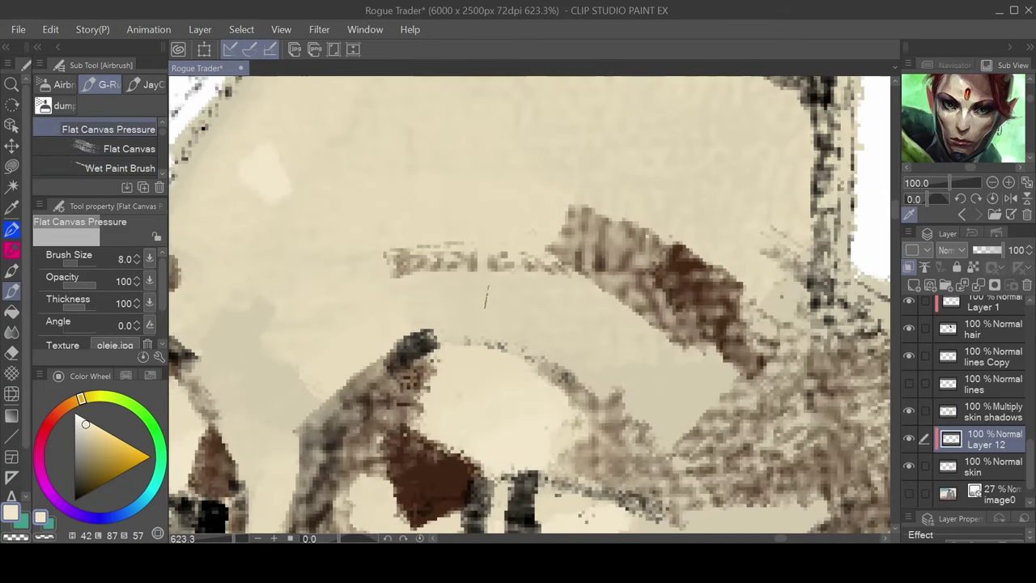
pyautogui.scroll(-3, 531, 327)
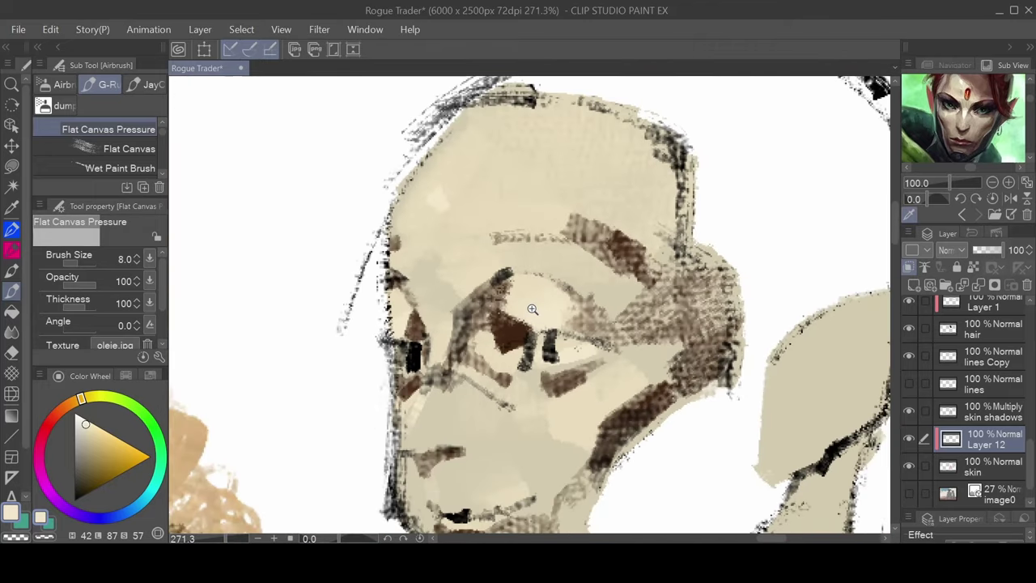
pyautogui.moveTo(531, 348); pyautogui.dragTo(499, 276)
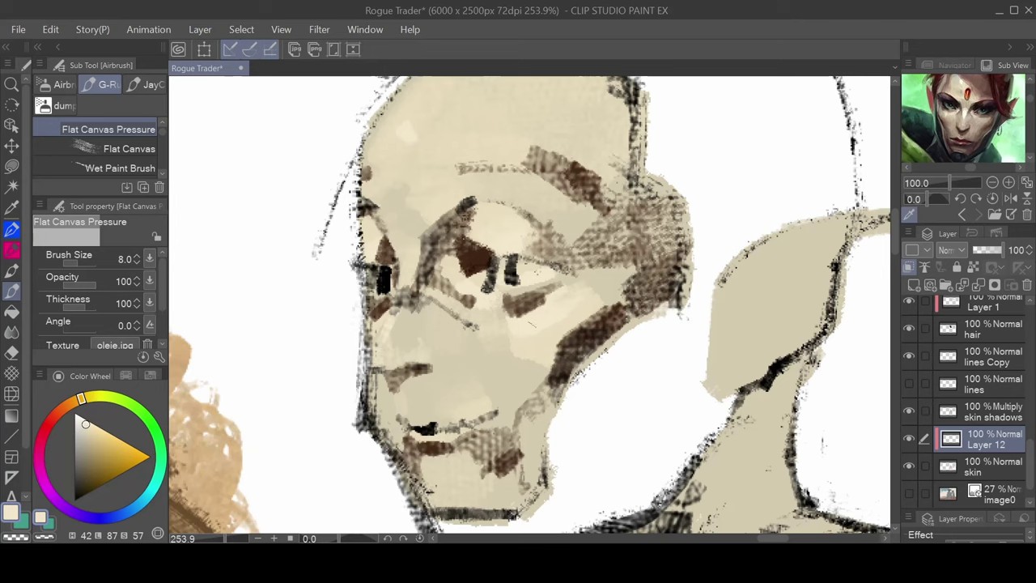
# Pick a brighter, near-white cream and add small highlights on the near upper eyelid and the cheek below the eye
pyautogui.scroll(-5, 486, 416)
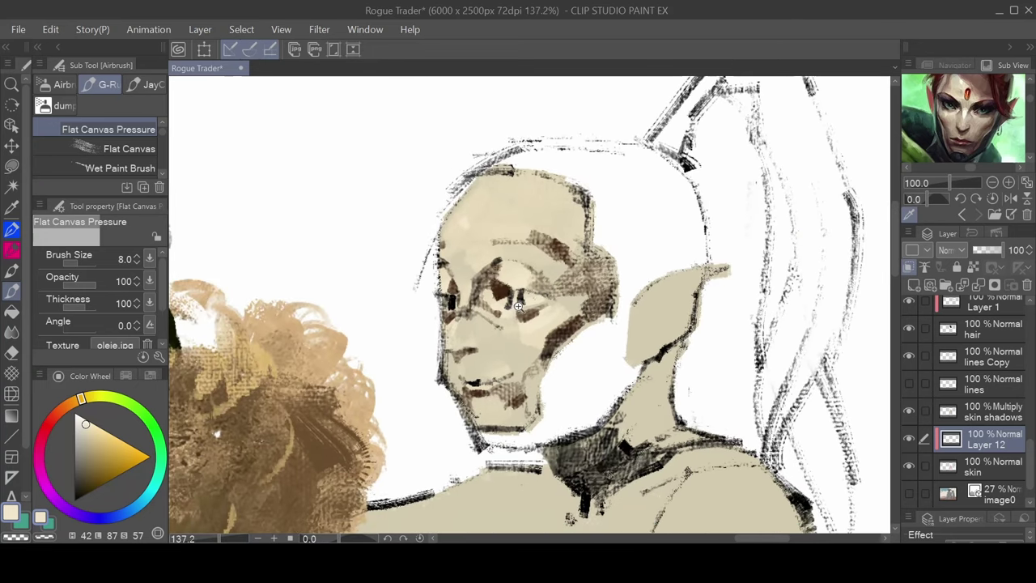
pyautogui.moveTo(542, 277); pyautogui.dragTo(528, 303)
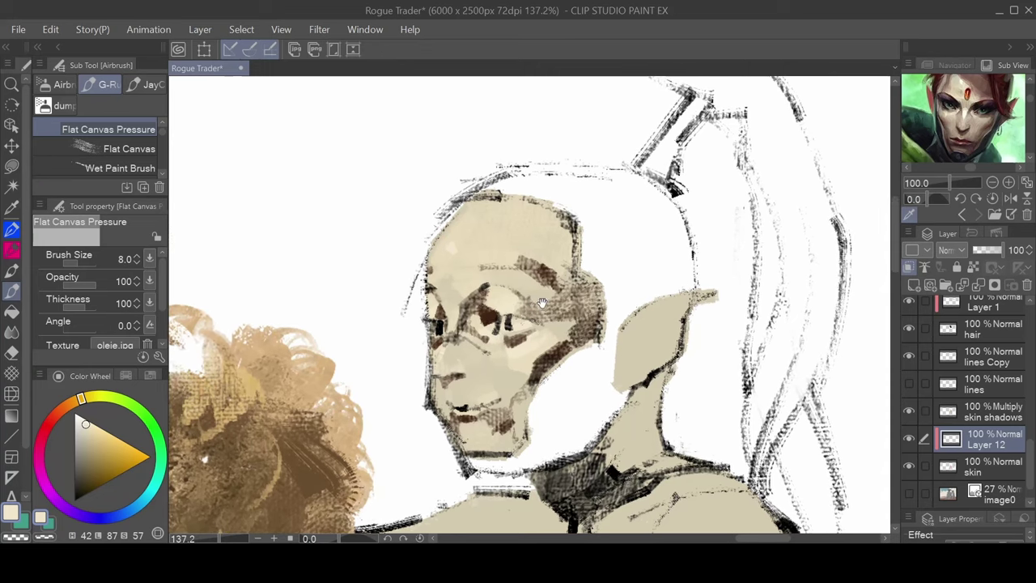
pyautogui.scroll(6, 535, 304)
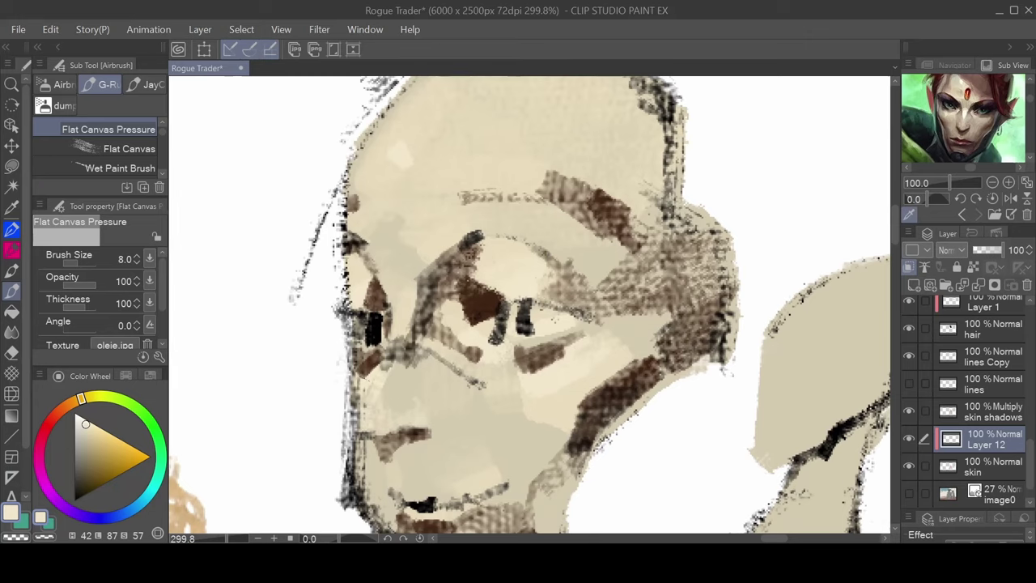
pyautogui.click(85, 419)
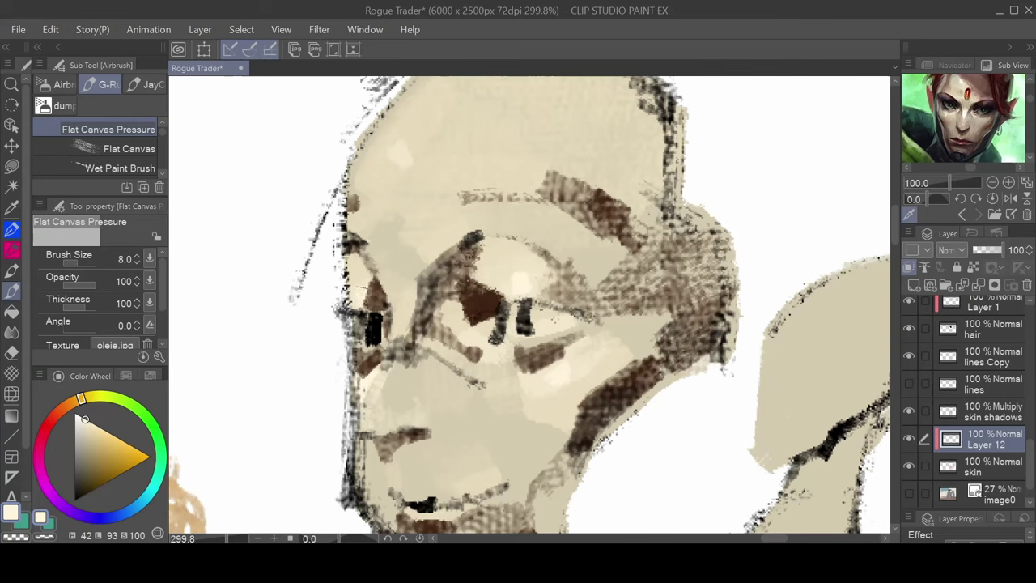
# Sample the dark brown from the cheek shadow and paint the inner folds along the upper ear, reducing the brush to 6
pyautogui.moveTo(566, 308); pyautogui.dragTo(543, 478)
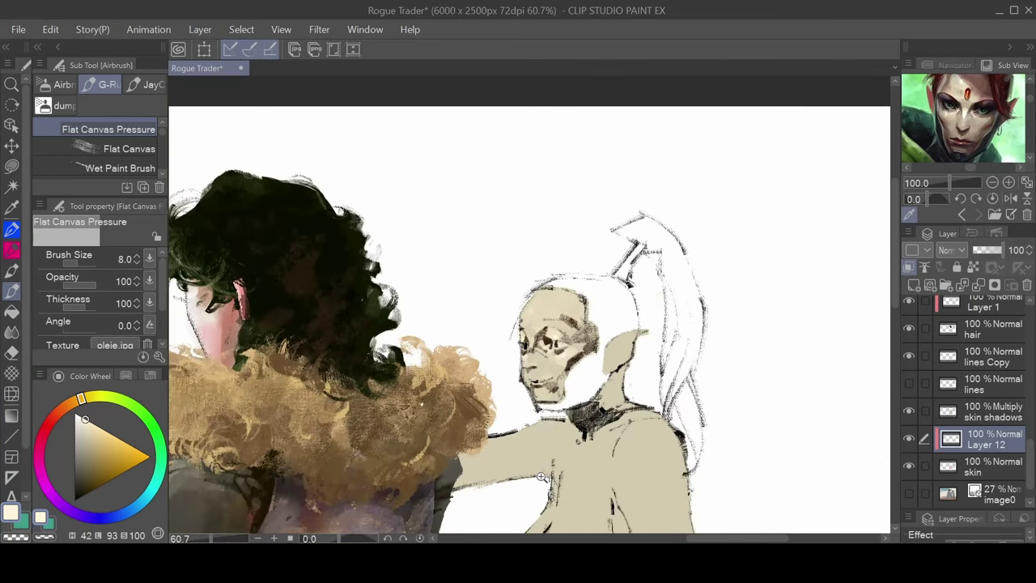
pyautogui.moveTo(598, 386); pyautogui.dragTo(543, 285)
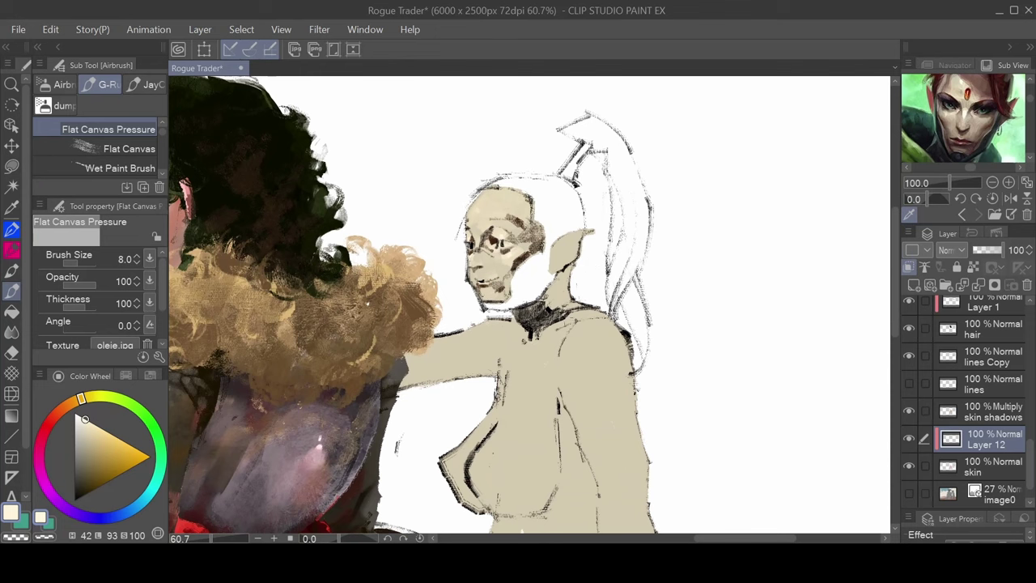
pyautogui.moveTo(546, 236); pyautogui.dragTo(456, 256)
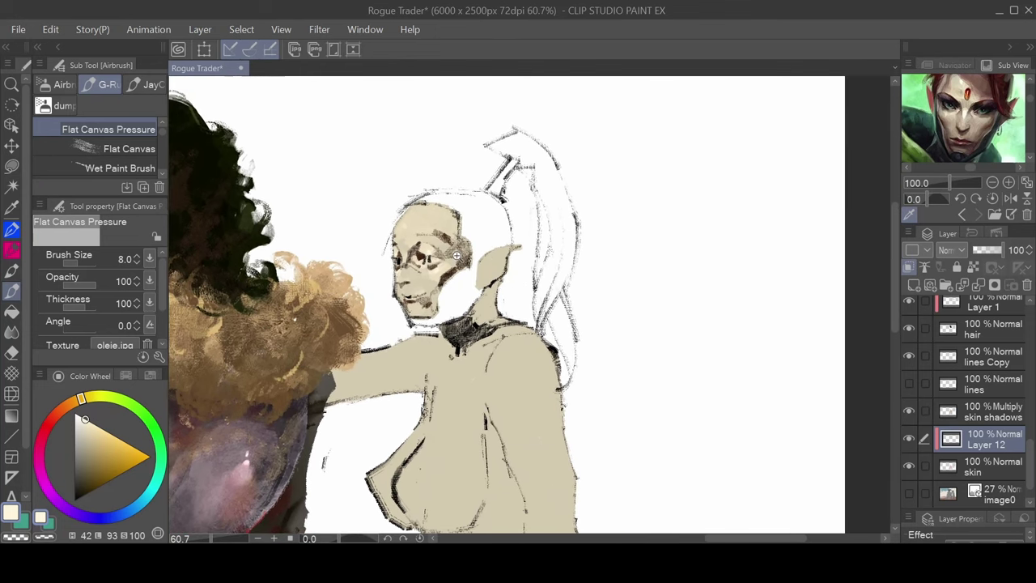
pyautogui.scroll(5, 457, 255)
pyautogui.keyDown('alt'); pyautogui.click(460, 337); pyautogui.keyUp('alt')
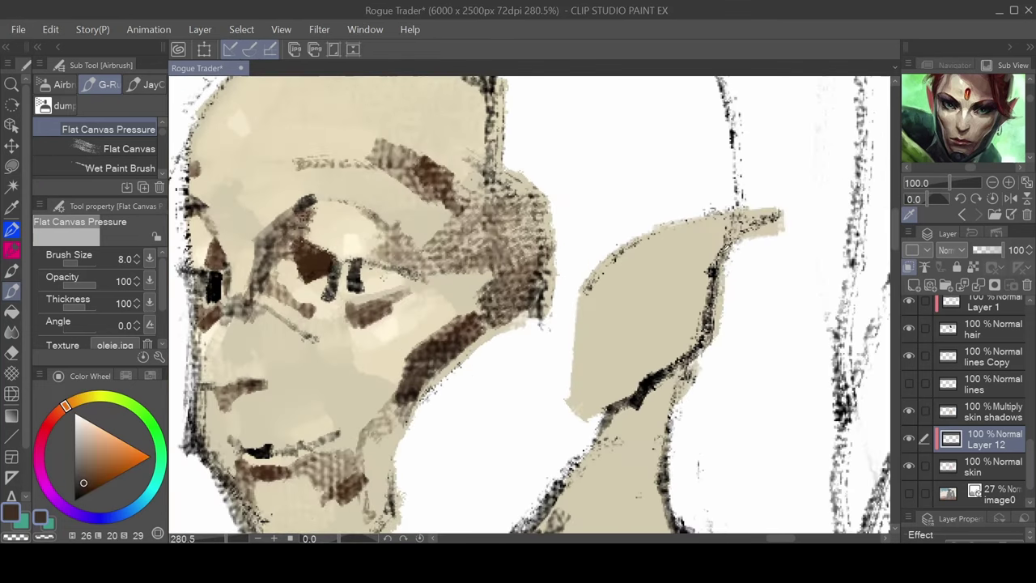
pyautogui.moveTo(657, 252); pyautogui.dragTo(617, 298)
pyautogui.moveTo(677, 235); pyautogui.dragTo(614, 299)
pyautogui.moveTo(724, 229)
pyautogui.mouseDown()
pyautogui.moveTo(652, 250)
pyautogui.moveTo(679, 239)
pyautogui.moveTo(672, 251)
pyautogui.moveTo(685, 275)
pyautogui.moveTo(654, 278)
pyautogui.moveTo(666, 270)
pyautogui.moveTo(682, 312)
pyautogui.mouseUp()
pyautogui.moveTo(711, 238)
pyautogui.mouseDown()
pyautogui.moveTo(706, 256)
pyautogui.moveTo(717, 236)
pyautogui.moveTo(705, 235)
pyautogui.mouseUp()
pyautogui.moveTo(615, 293)
pyautogui.mouseDown()
pyautogui.moveTo(645, 302)
pyautogui.moveTo(632, 322)
pyautogui.moveTo(651, 293)
pyautogui.moveTo(625, 298)
pyautogui.mouseUp()
pyautogui.moveTo(664, 260); pyautogui.dragTo(658, 270)
pyautogui.moveTo(699, 241); pyautogui.dragTo(690, 251)
pyautogui.moveTo(704, 235); pyautogui.dragTo(682, 243)
pyautogui.moveTo(727, 231); pyautogui.dragTo(714, 245)
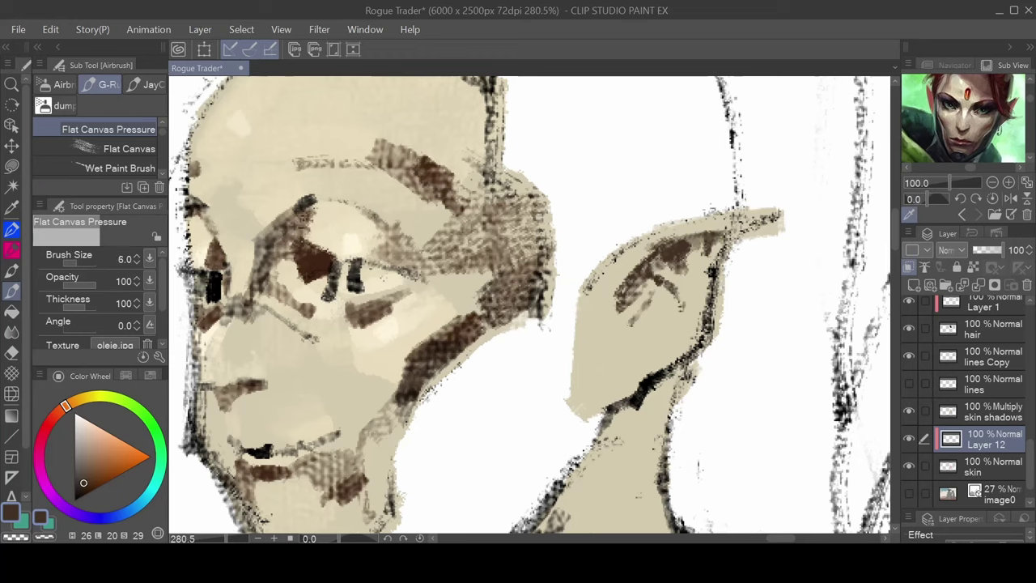
# Paint a solid dark brown shadow for the ear opening in the middle of the ear, finishing its edges at brush size 6
pyautogui.moveTo(636, 322)
pyautogui.mouseDown()
pyautogui.moveTo(627, 358)
pyautogui.moveTo(650, 329)
pyautogui.moveTo(643, 355)
pyautogui.moveTo(652, 342)
pyautogui.mouseUp()
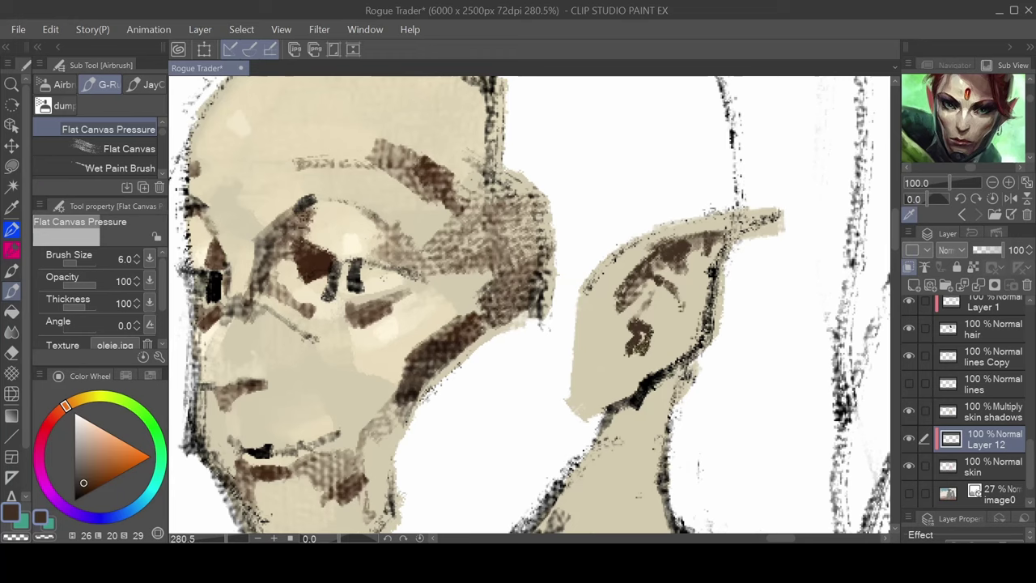
pyautogui.press(']')
pyautogui.press(']')
pyautogui.moveTo(649, 329)
pyautogui.mouseDown()
pyautogui.moveTo(648, 348)
pyautogui.moveTo(642, 318)
pyautogui.mouseUp()
pyautogui.press('[')
pyautogui.press('[')
pyautogui.press('[')
pyautogui.moveTo(633, 348); pyautogui.dragTo(628, 367)
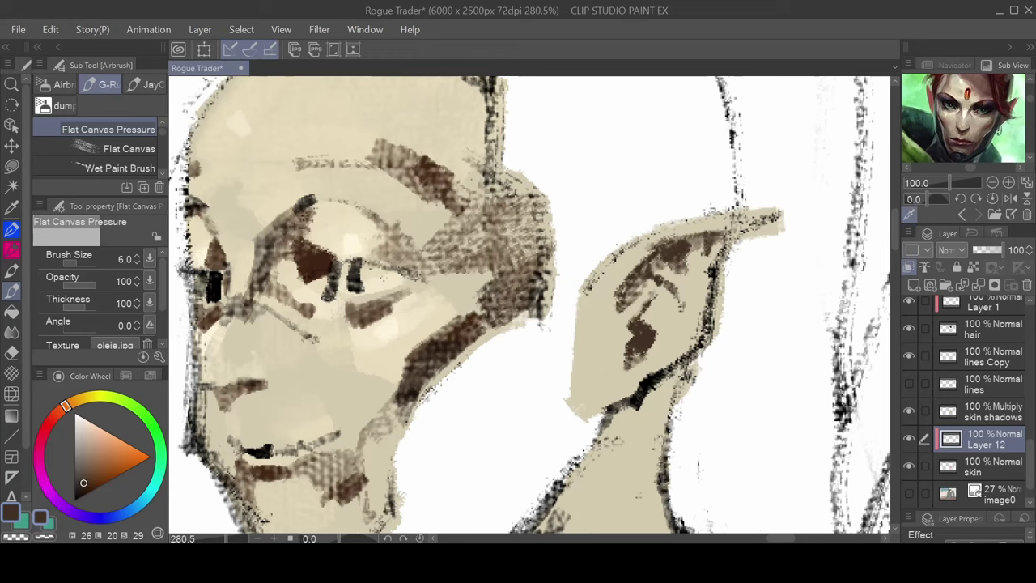
# Paint a dark brown shadow along the lower inner rim of the ear, from the ear opening up toward the back edge
pyautogui.moveTo(643, 359); pyautogui.dragTo(693, 335)
pyautogui.moveTo(708, 301)
pyautogui.mouseDown()
pyautogui.moveTo(696, 334)
pyautogui.moveTo(699, 318)
pyautogui.mouseUp()
pyautogui.moveTo(702, 327); pyautogui.dragTo(675, 346)
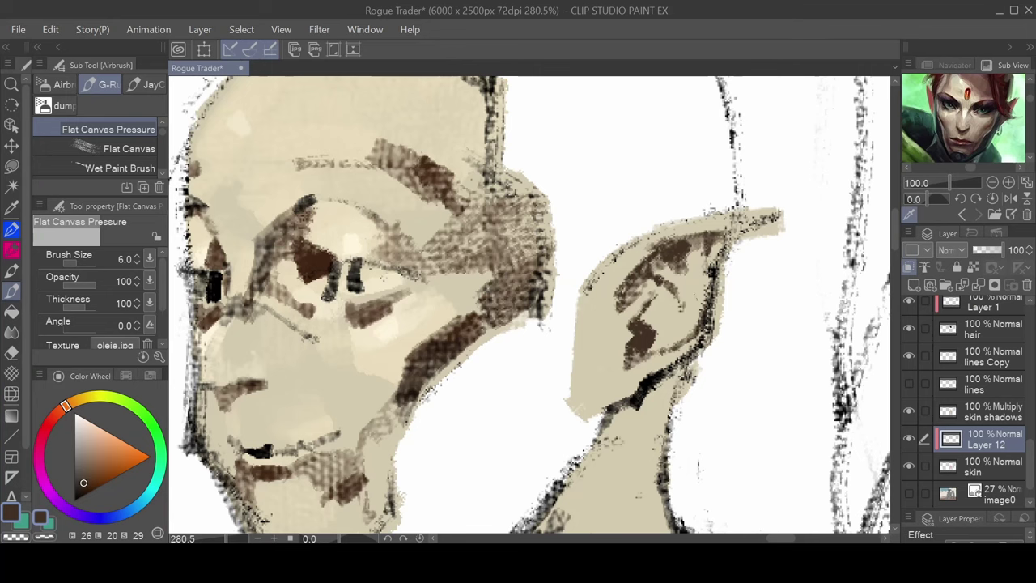
pyautogui.scroll(-3, 640, 338)
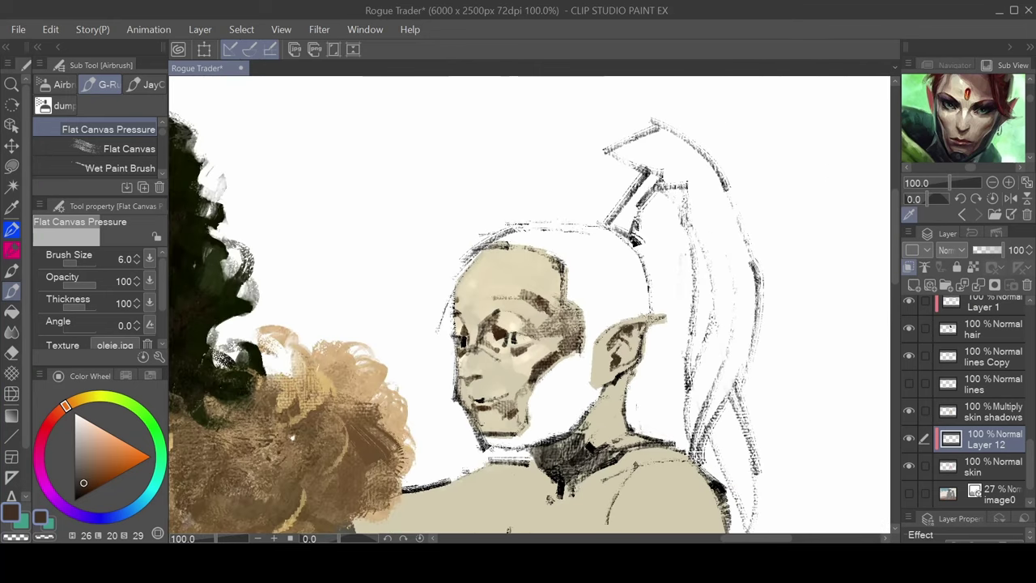
# Shade the curved inner fold and the back of the ear bowl with light dark-brown strokes at brush size 6
pyautogui.scroll(6, 664, 365)
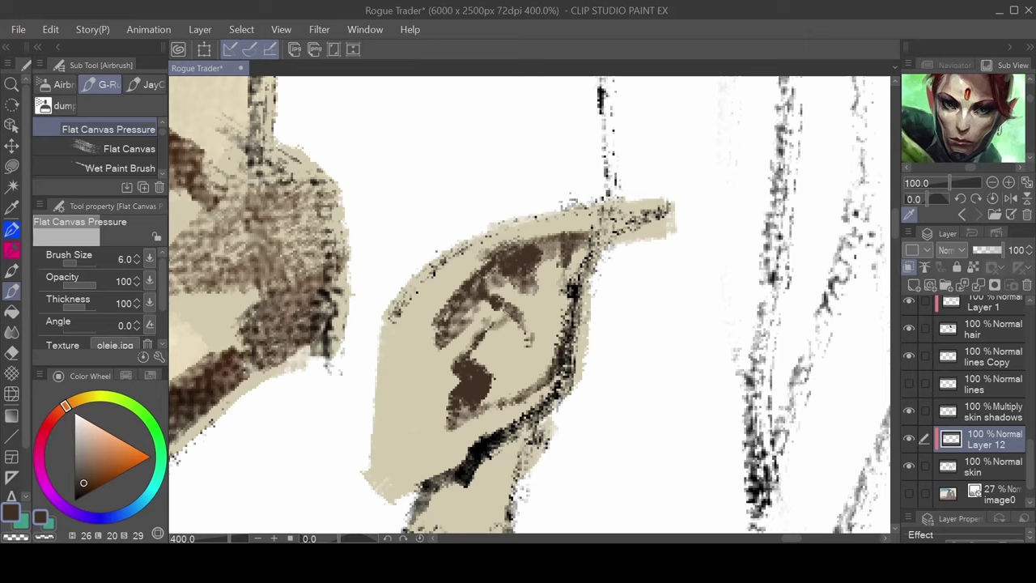
pyautogui.moveTo(498, 328)
pyautogui.mouseDown()
pyautogui.moveTo(464, 359)
pyautogui.moveTo(513, 322)
pyautogui.moveTo(525, 323)
pyautogui.moveTo(535, 350)
pyautogui.mouseUp()
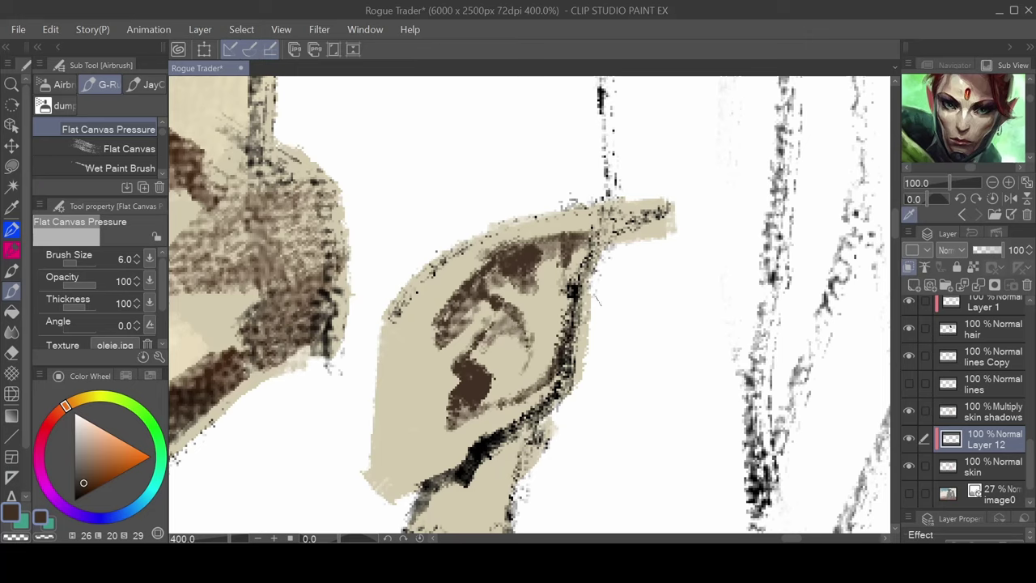
pyautogui.moveTo(481, 317); pyautogui.dragTo(471, 328)
pyautogui.moveTo(502, 369)
pyautogui.mouseDown()
pyautogui.moveTo(565, 361)
pyautogui.moveTo(534, 351)
pyautogui.moveTo(546, 339)
pyautogui.moveTo(567, 366)
pyautogui.moveTo(554, 383)
pyautogui.moveTo(589, 346)
pyautogui.mouseUp()
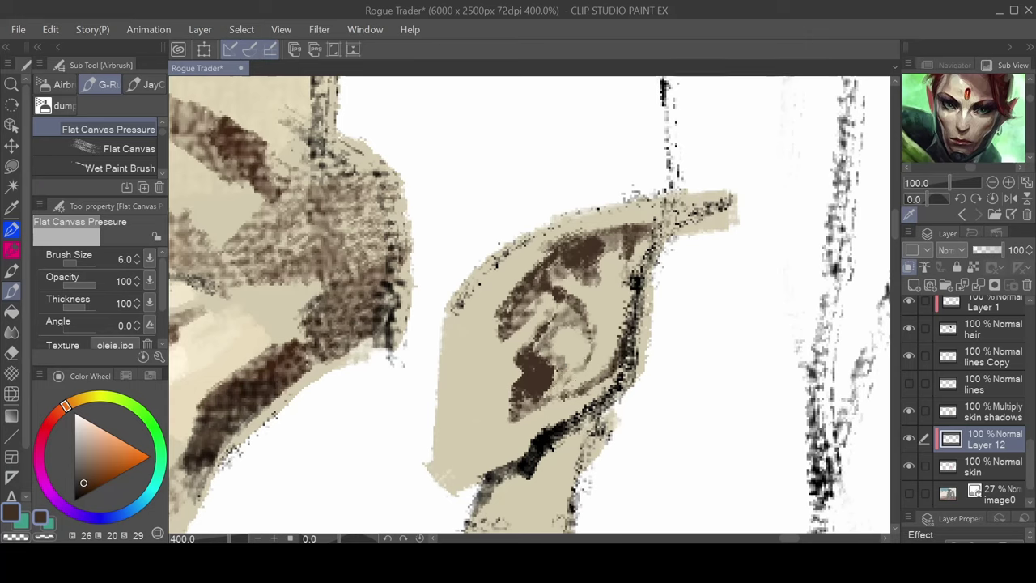
pyautogui.moveTo(575, 380)
pyautogui.mouseDown()
pyautogui.moveTo(565, 389)
pyautogui.moveTo(596, 369)
pyautogui.moveTo(595, 353)
pyautogui.mouseUp()
pyautogui.moveTo(618, 322)
pyautogui.mouseDown()
pyautogui.moveTo(607, 339)
pyautogui.moveTo(597, 334)
pyautogui.mouseUp()
pyautogui.moveTo(653, 308); pyautogui.dragTo(514, 473)
pyautogui.moveTo(623, 363); pyautogui.dragTo(640, 342)
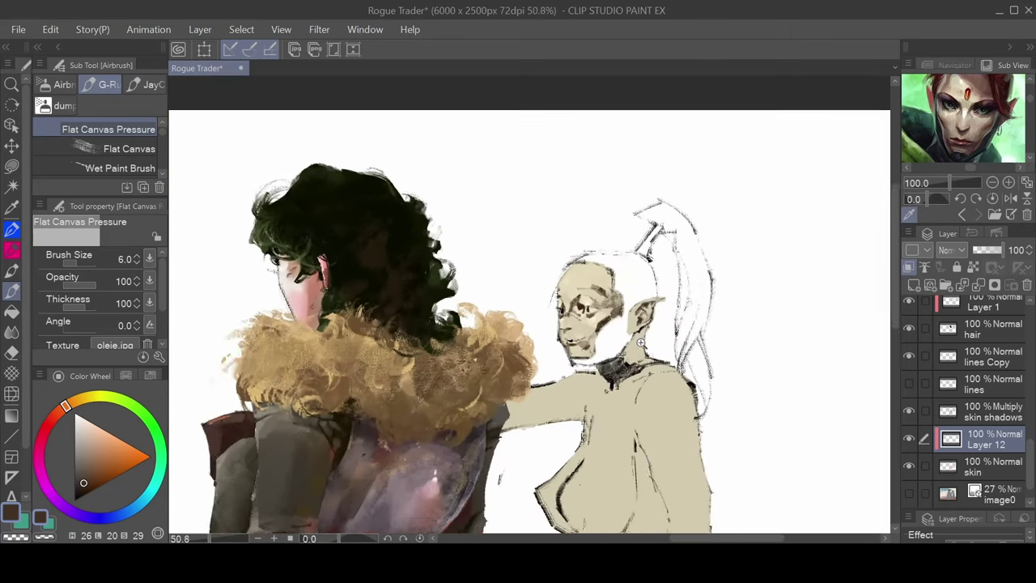
# Sample the light cream from the face, paint small highlights on the ear's inner fold, and save the illustration
pyautogui.scroll(4, 640, 343)
pyautogui.keyDown('alt'); pyautogui.click(490, 209); pyautogui.keyUp('alt')
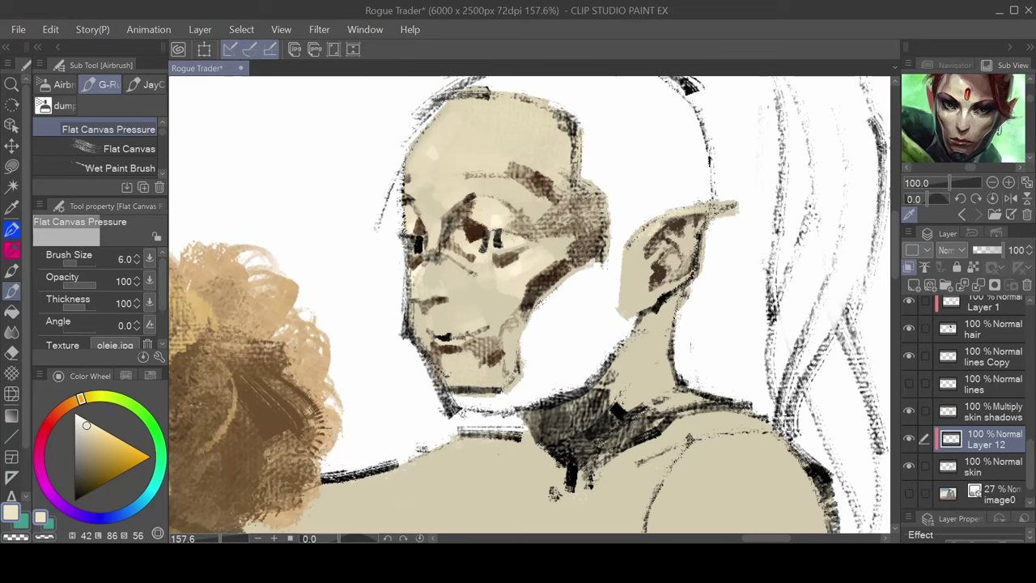
pyautogui.moveTo(661, 252); pyautogui.dragTo(654, 258)
pyautogui.scroll(-3, 473, 340)
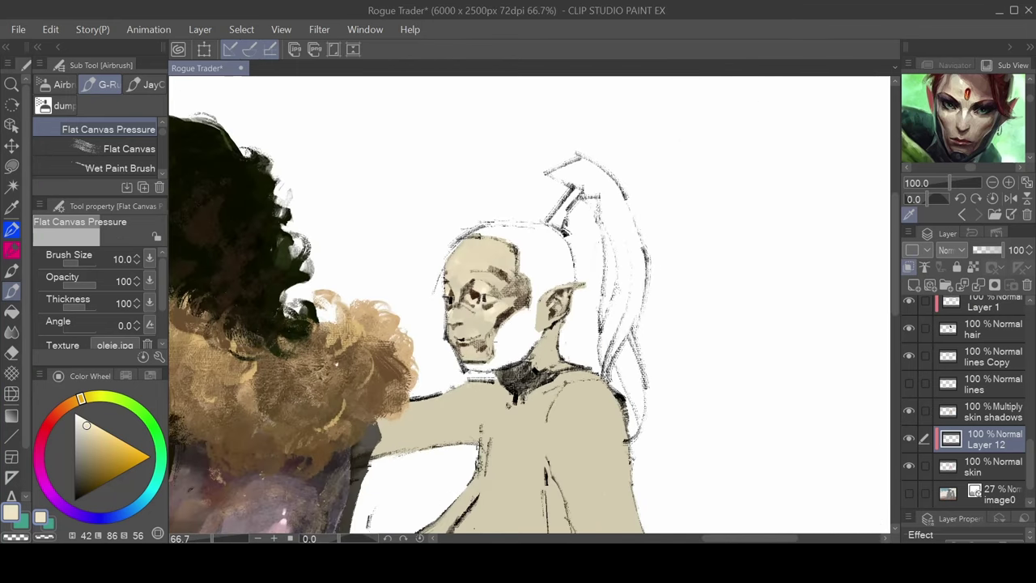
pyautogui.scroll(6, 531, 323)
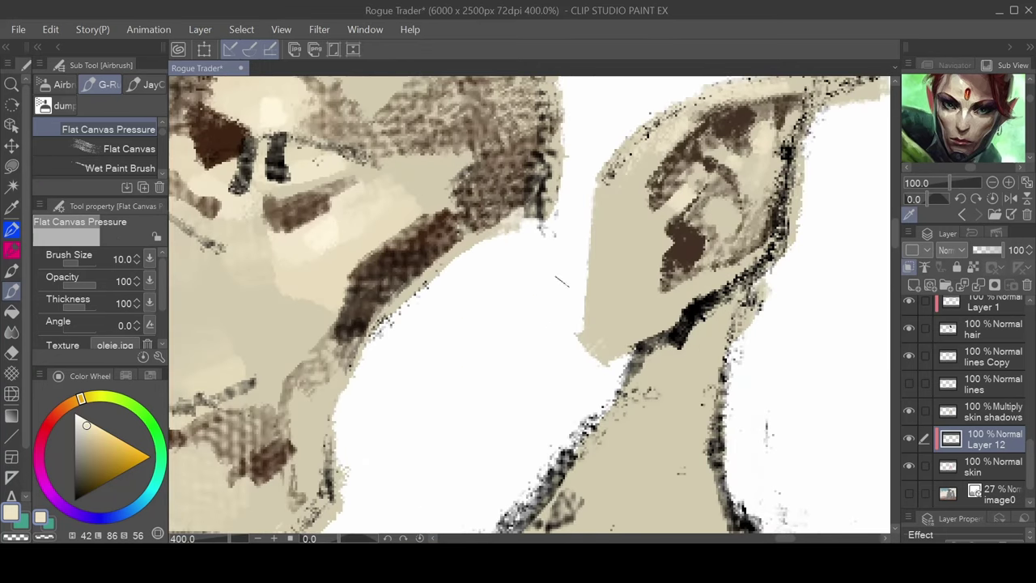
pyautogui.scroll(-7, 570, 252)
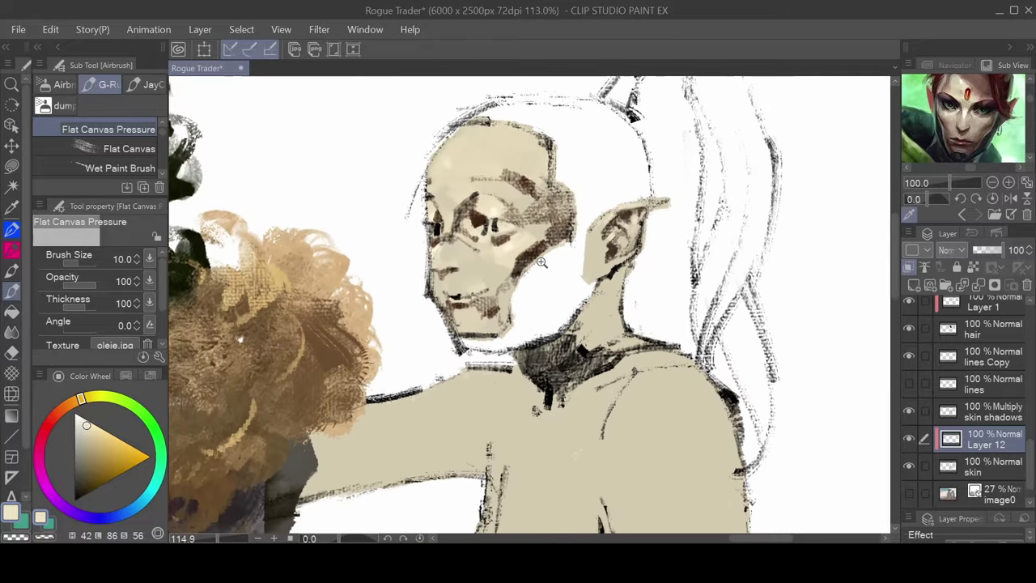
pyautogui.scroll(3, 580, 242)
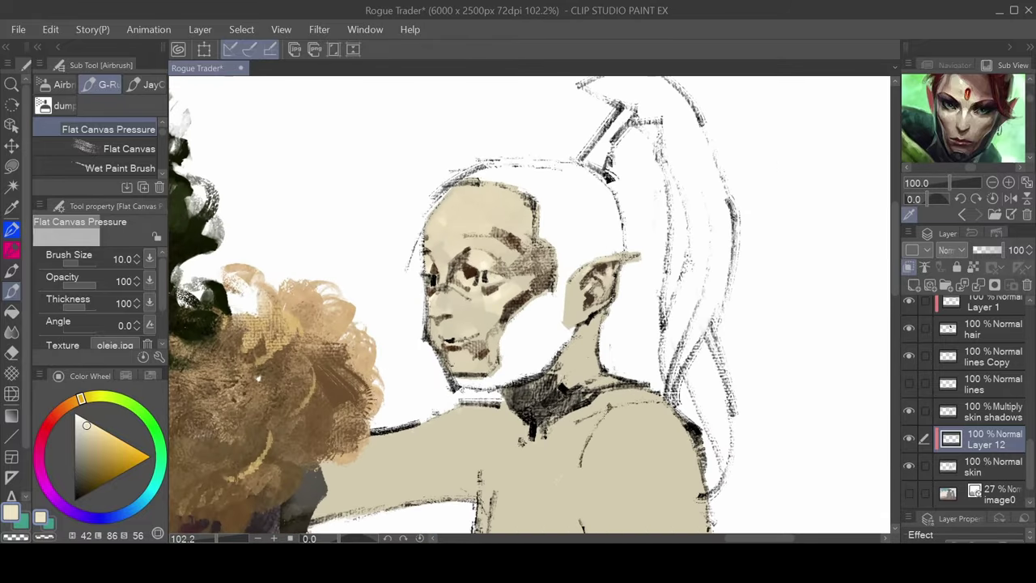
pyautogui.click(953, 412)
pyautogui.click(949, 441)
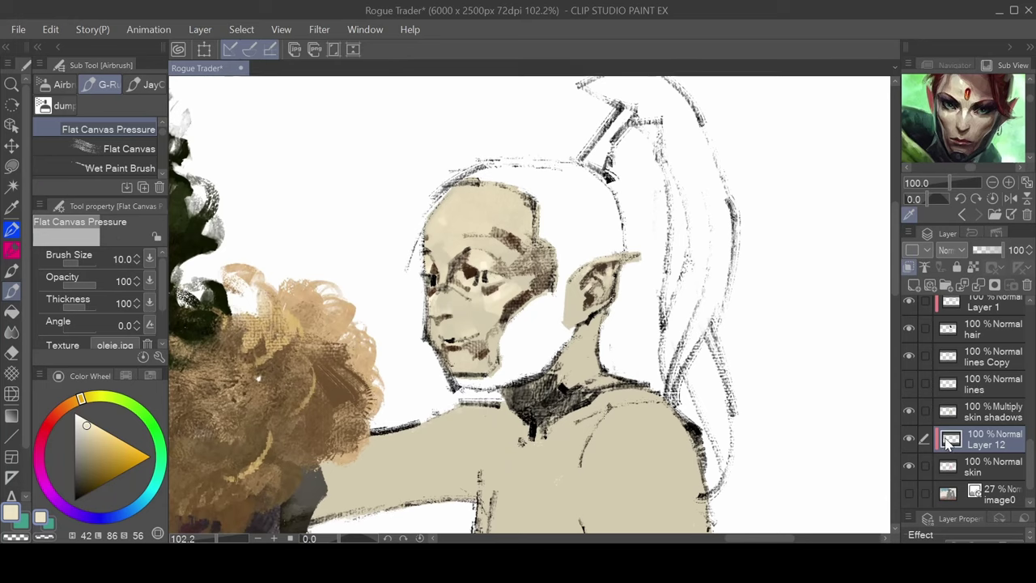
pyautogui.hotkey('ctrl', 's')
# Toggle the visibility of the lines Copy layer to examine the skin painting without line art
pyautogui.click(920, 362)
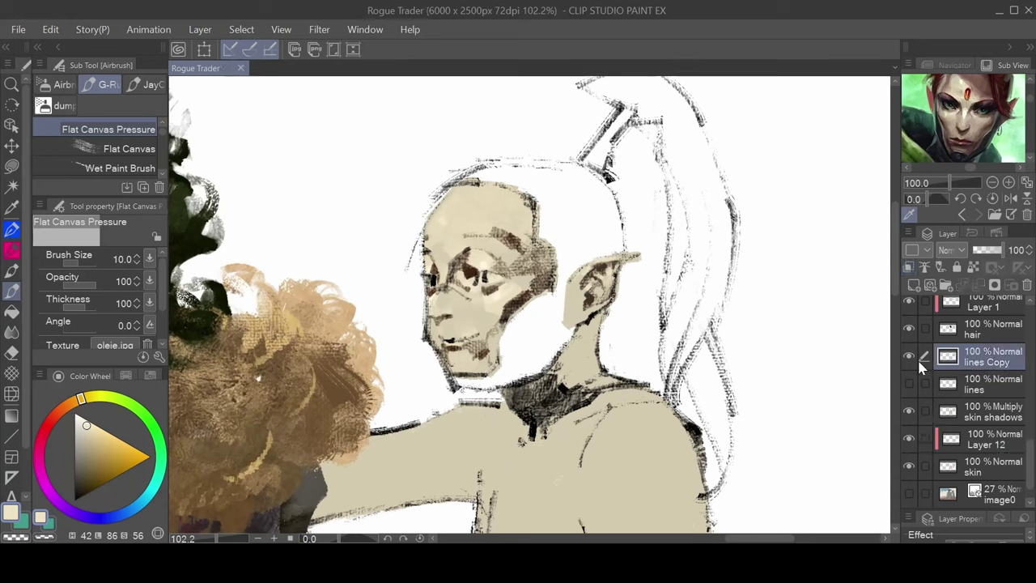
pyautogui.click(908, 361)
pyautogui.click(908, 361)
pyautogui.click(908, 362)
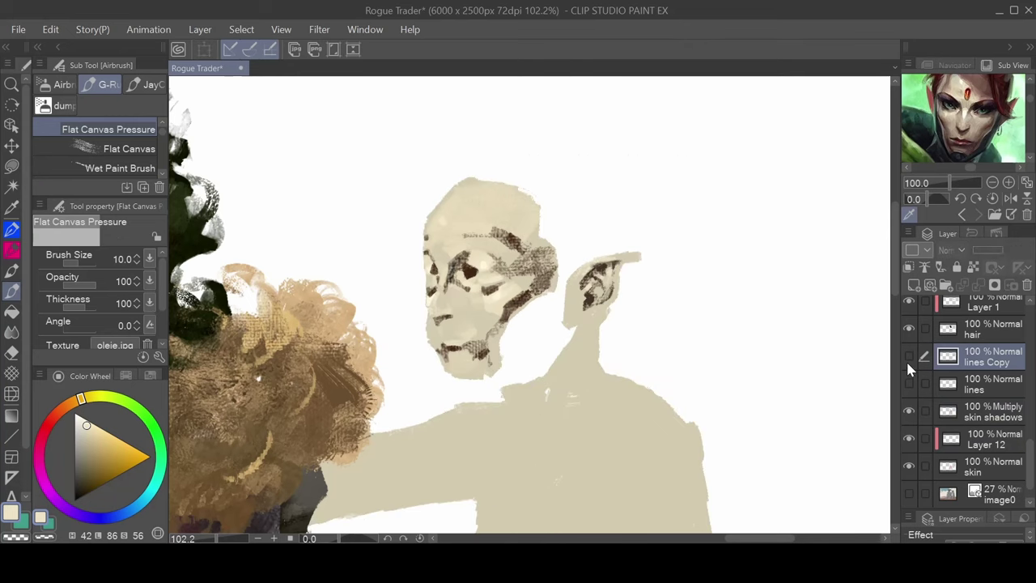
pyautogui.click(908, 362)
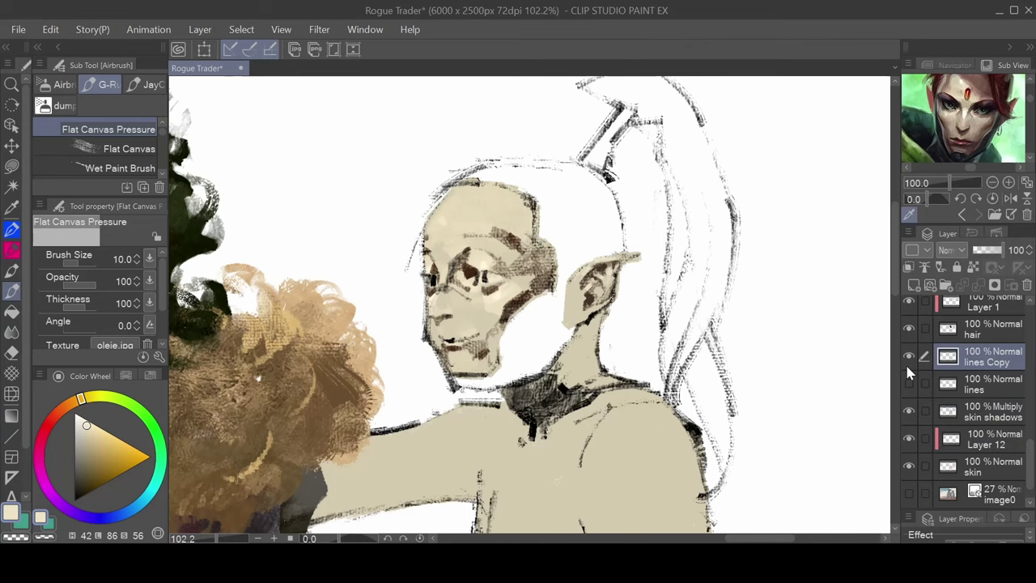
# Add a new layer above lines Copy, group it in a folder named yrliet, and save with the new layer selected
pyautogui.click(913, 287)
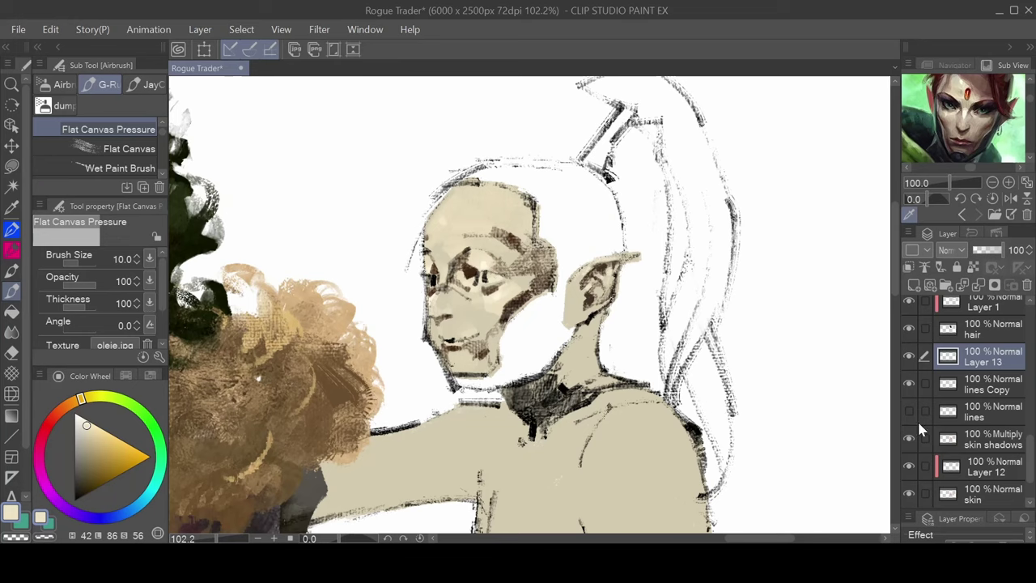
pyautogui.moveTo(1030, 451)
pyautogui.mouseDown()
pyautogui.moveTo(1031, 318)
pyautogui.moveTo(1028, 447)
pyautogui.mouseUp()
pyautogui.hotkey('ctrl', 'g')
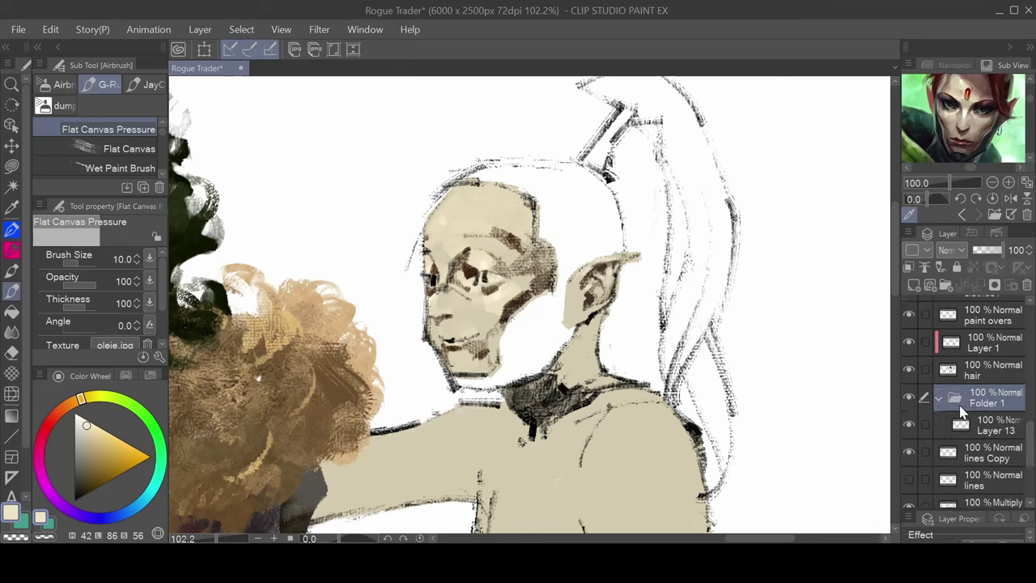
pyautogui.hotkey('ctrl', 's')
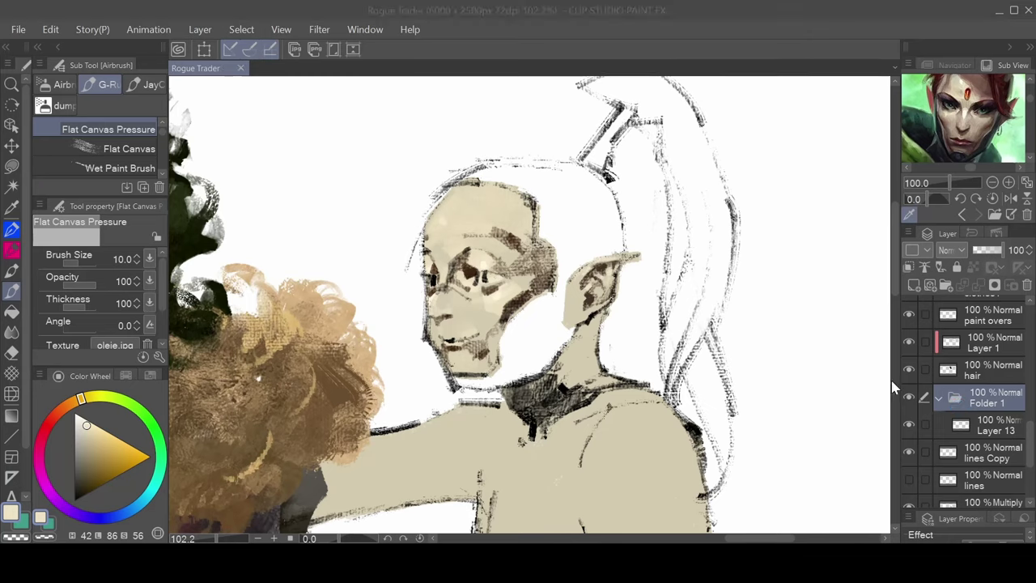
pyautogui.write('yrliet')
pyautogui.press('Return')
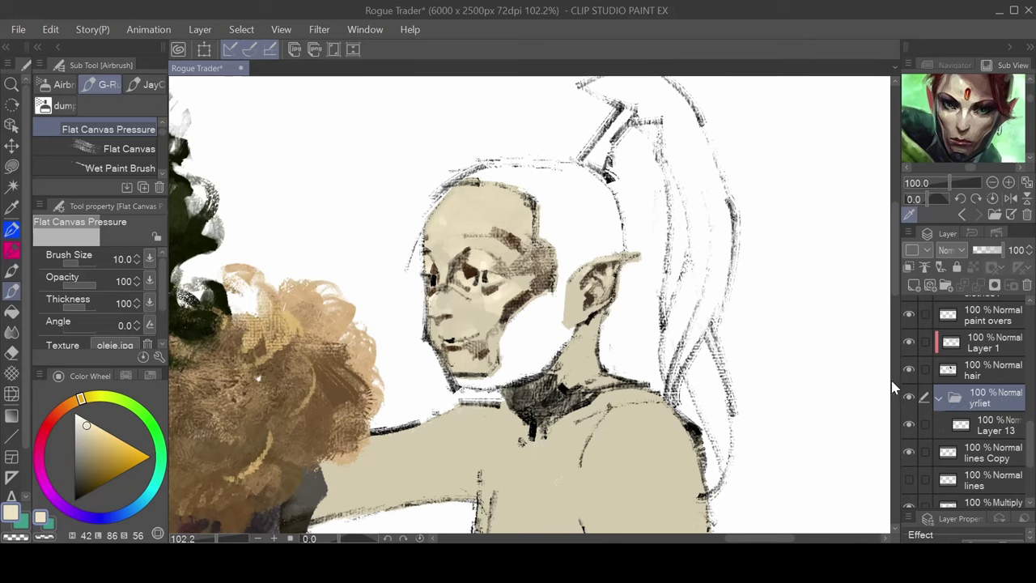
pyautogui.click(960, 436)
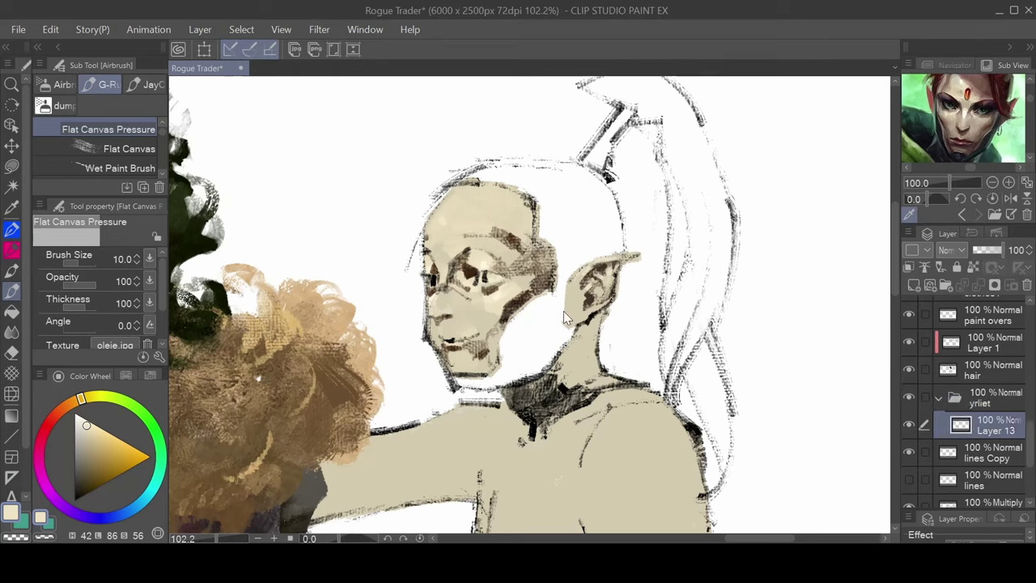
pyautogui.hotkey('ctrl', 's')
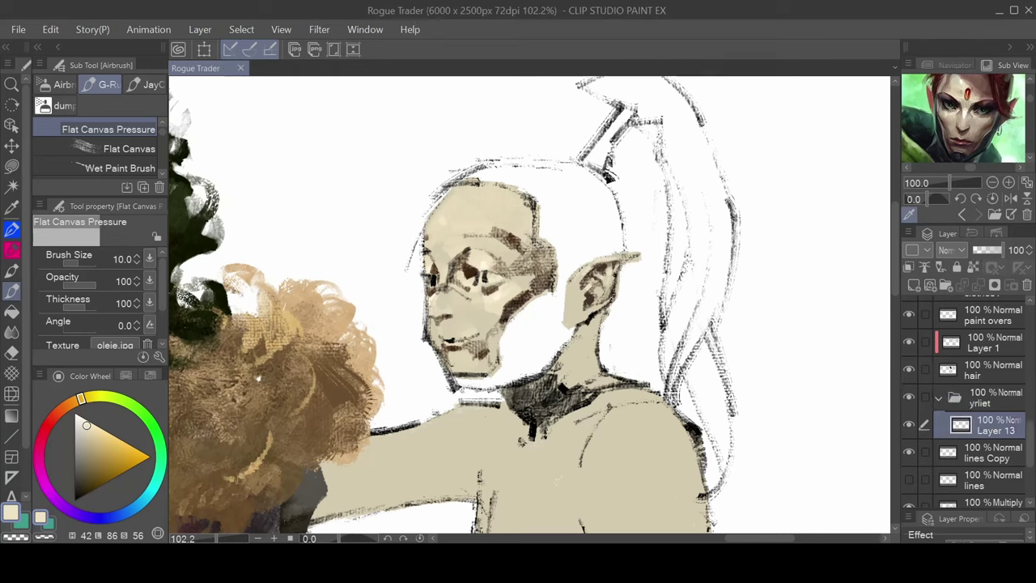
# Undo the grouping of Layer 13 into the yrliet folder and restore that folder
pyautogui.click(962, 401)
pyautogui.hotkey('ctrl', 'z')
pyautogui.hotkey('ctrl', 'z')
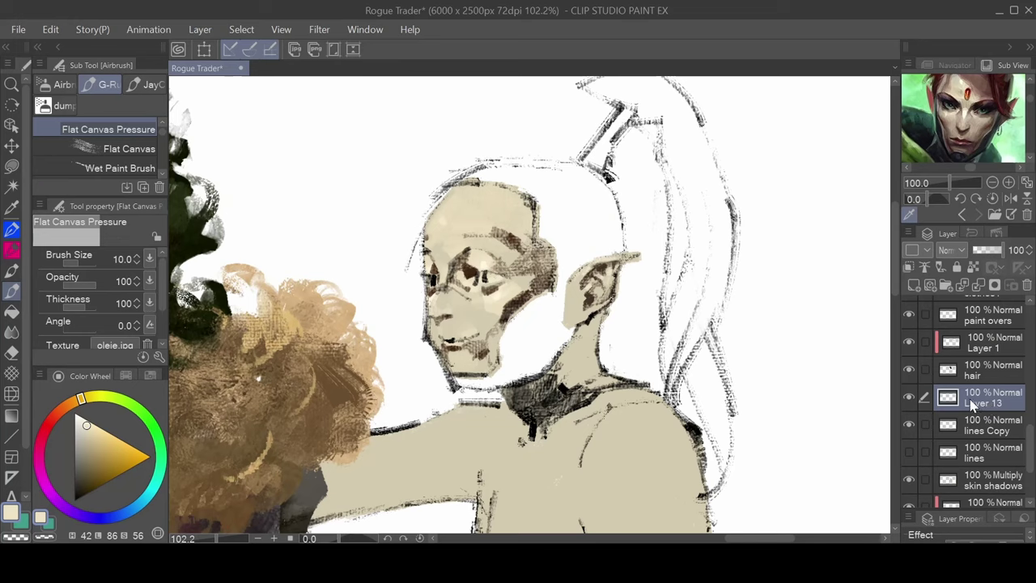
pyautogui.moveTo(1032, 432); pyautogui.dragTo(1033, 447)
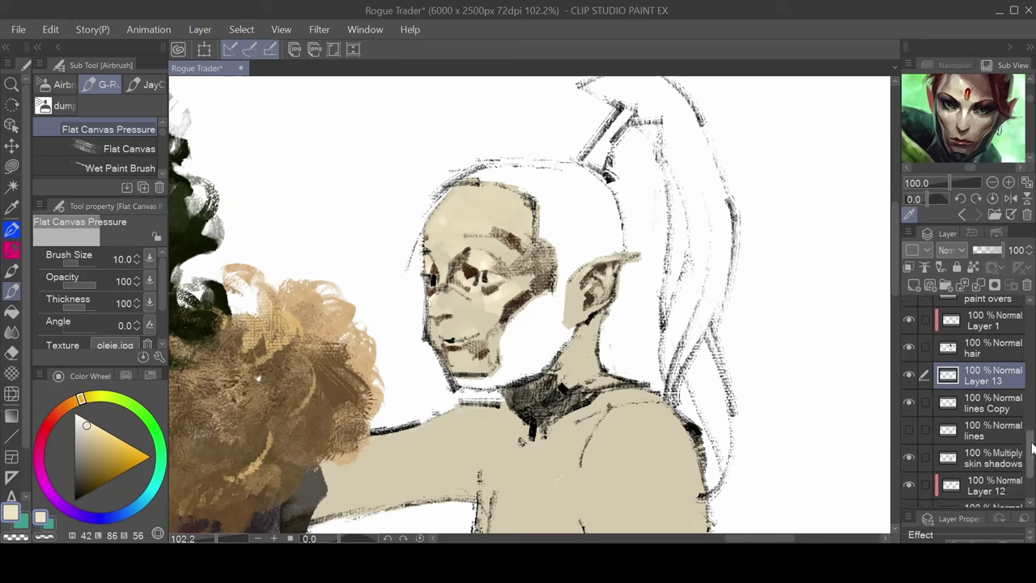
pyautogui.hotkey('ctrl', 'z')
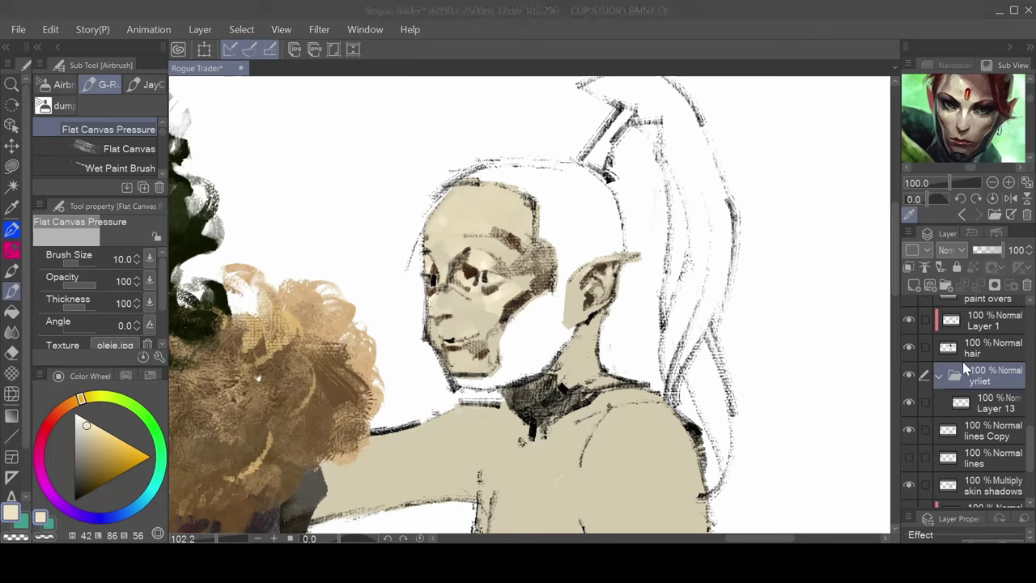
# Rename the yrliet folder as yrliet paint overs and save the illustration
pyautogui.write('paint overs')
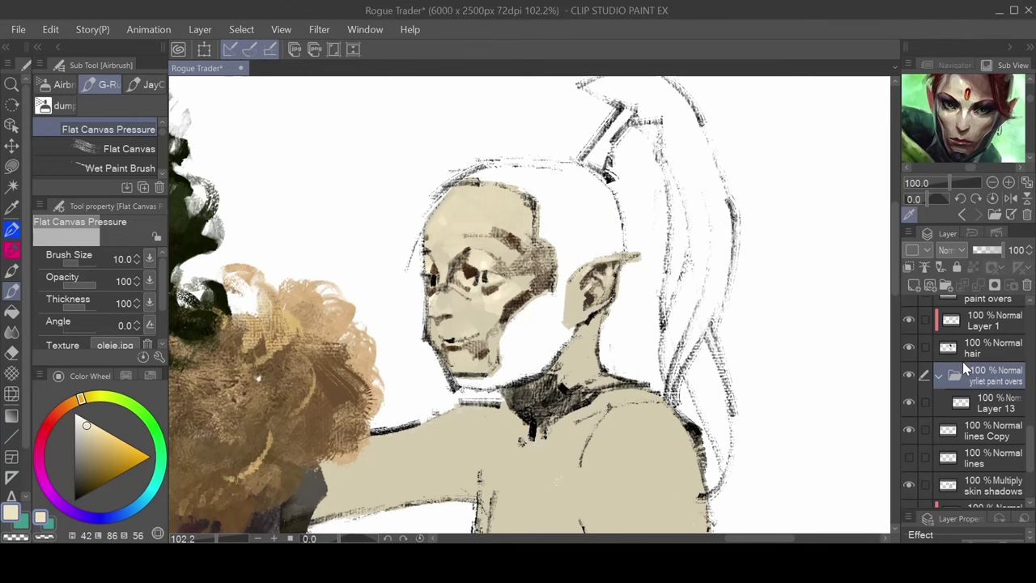
pyautogui.press('Return')
pyautogui.scroll(2, 467, 268)
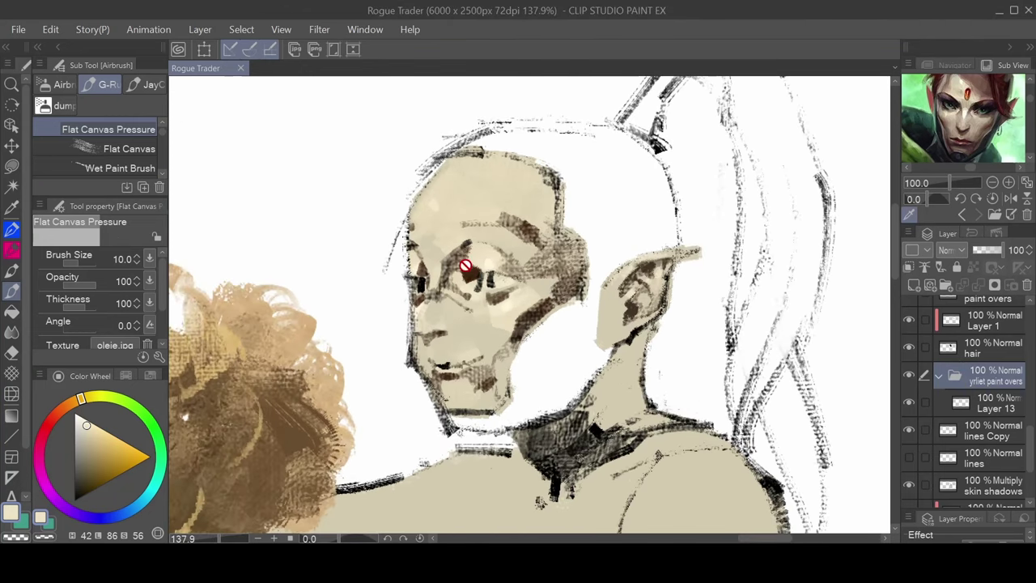
# On Layer 13, sample the eyelid's light cream and soften the dark shadows at the near eye's inner corner and eyebrow
pyautogui.click(942, 404)
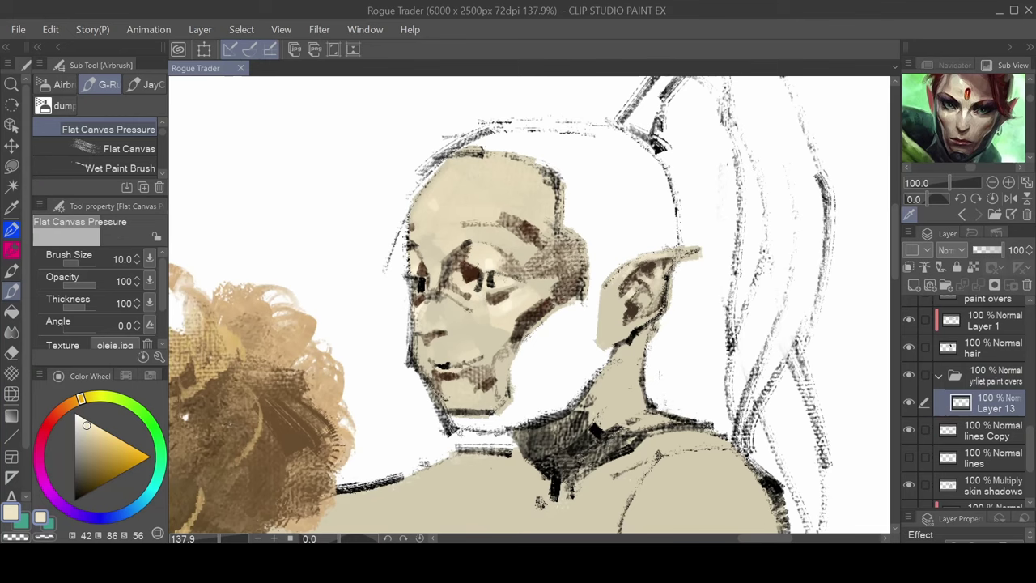
pyautogui.keyDown('alt'); pyautogui.click(481, 257); pyautogui.keyUp('alt')
pyautogui.moveTo(470, 248)
pyautogui.mouseDown()
pyautogui.moveTo(464, 263)
pyautogui.moveTo(469, 246)
pyautogui.mouseUp()
pyautogui.moveTo(518, 278)
pyautogui.mouseDown()
pyautogui.moveTo(465, 279)
pyautogui.moveTo(525, 279)
pyautogui.mouseUp()
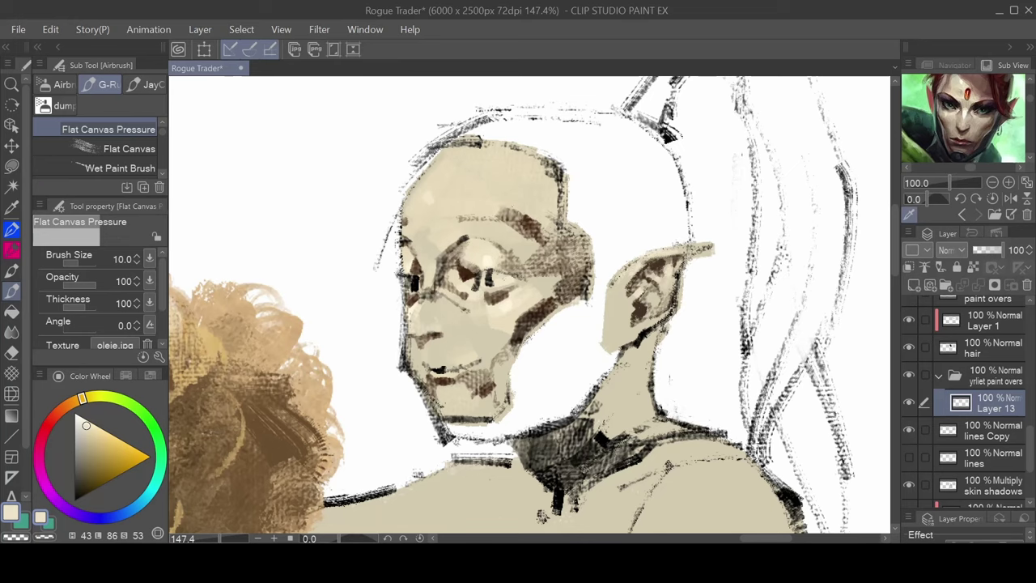
pyautogui.moveTo(502, 210)
pyautogui.mouseDown()
pyautogui.moveTo(531, 226)
pyautogui.moveTo(518, 218)
pyautogui.mouseUp()
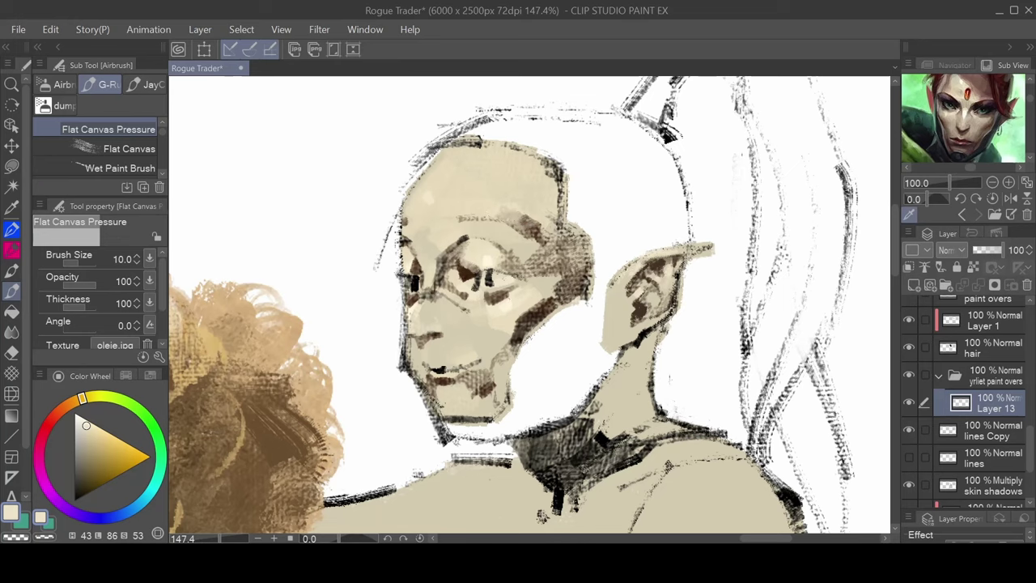
pyautogui.moveTo(458, 267); pyautogui.dragTo(478, 275)
pyautogui.scroll(-5, 532, 303)
pyautogui.scroll(8, 529, 310)
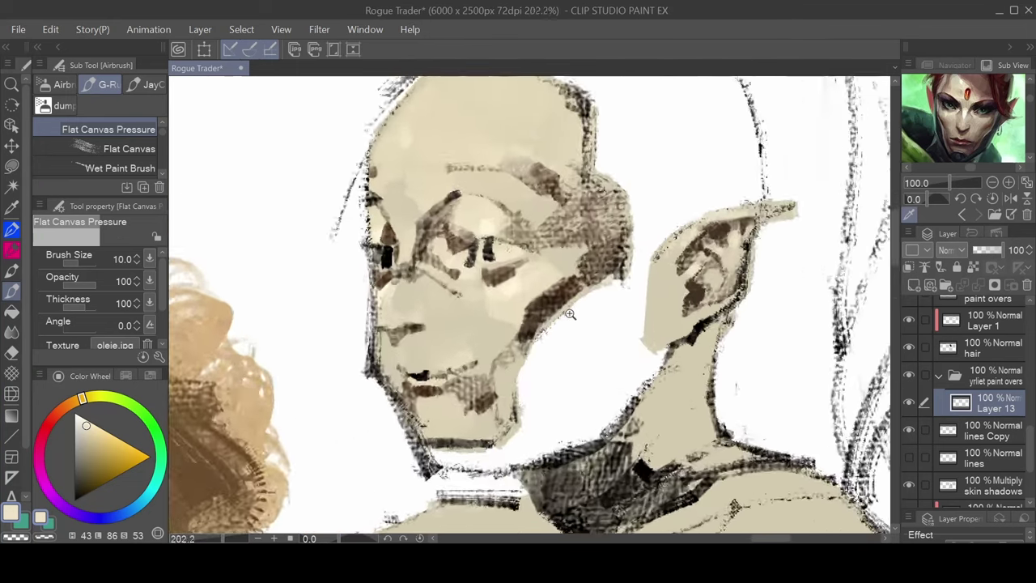
# Sample lighter skin tones and lightly paint over the dark brown cheek shadow below the cheekbone
pyautogui.keyDown('alt'); pyautogui.click(546, 280); pyautogui.keyUp('alt')
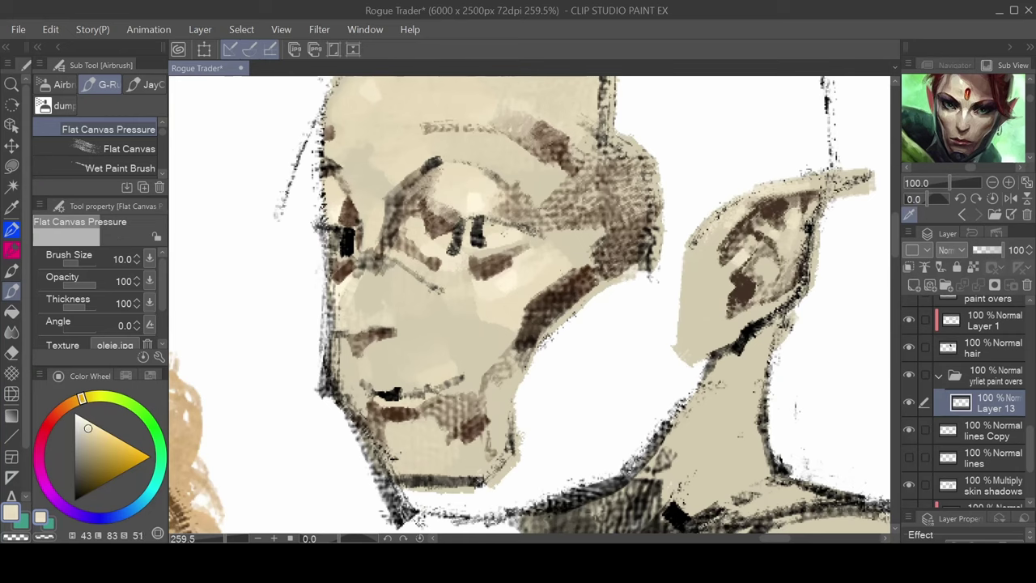
pyautogui.moveTo(570, 272)
pyautogui.mouseDown()
pyautogui.moveTo(531, 303)
pyautogui.moveTo(589, 281)
pyautogui.moveTo(588, 270)
pyautogui.moveTo(569, 301)
pyautogui.moveTo(577, 275)
pyautogui.moveTo(553, 318)
pyautogui.moveTo(534, 312)
pyautogui.moveTo(526, 333)
pyautogui.mouseUp()
pyautogui.keyDown('alt'); pyautogui.click(591, 248); pyautogui.keyUp('alt')
pyautogui.moveTo(536, 328); pyautogui.dragTo(521, 348)
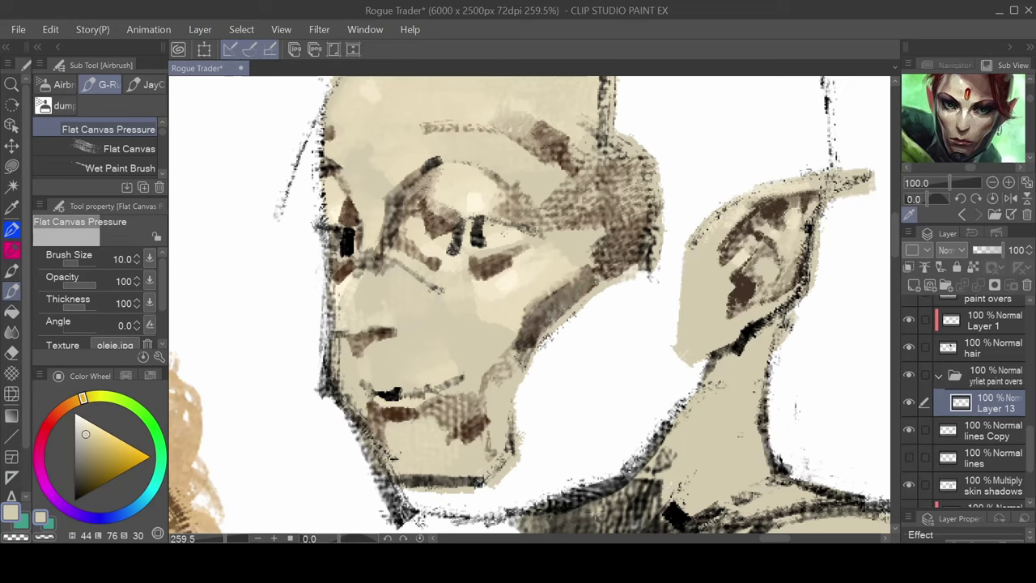
pyautogui.moveTo(599, 330); pyautogui.dragTo(567, 344)
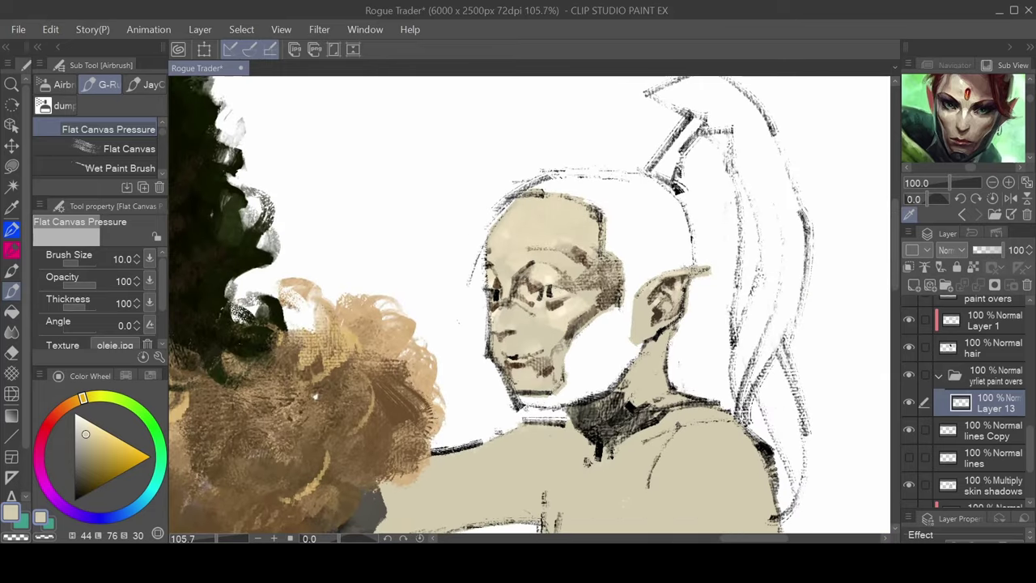
# With the Narrow Inker pen and black sampled from the near eye's pupil, handwrite "layer 1 – shadows" on the blank canvas beside the head
pyautogui.press('p')
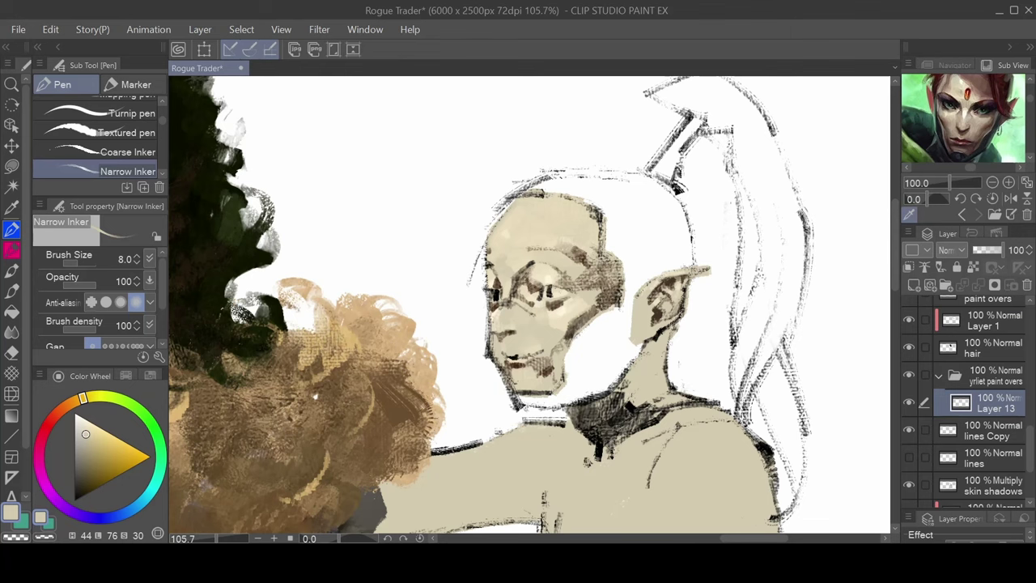
pyautogui.scroll(6, 525, 274)
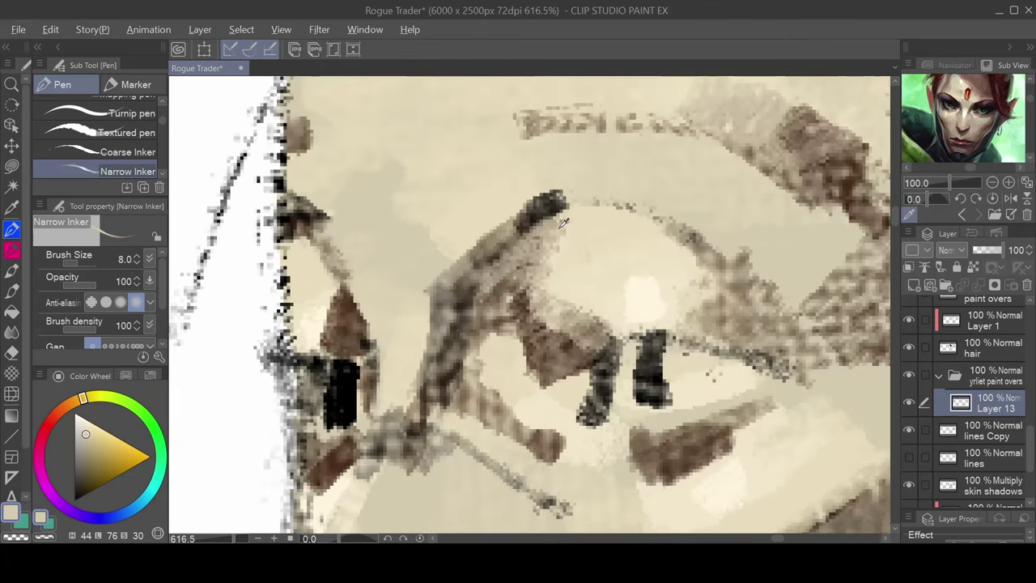
pyautogui.keyDown('alt'); pyautogui.click(670, 373); pyautogui.keyUp('alt')
pyautogui.scroll(-6, 513, 264)
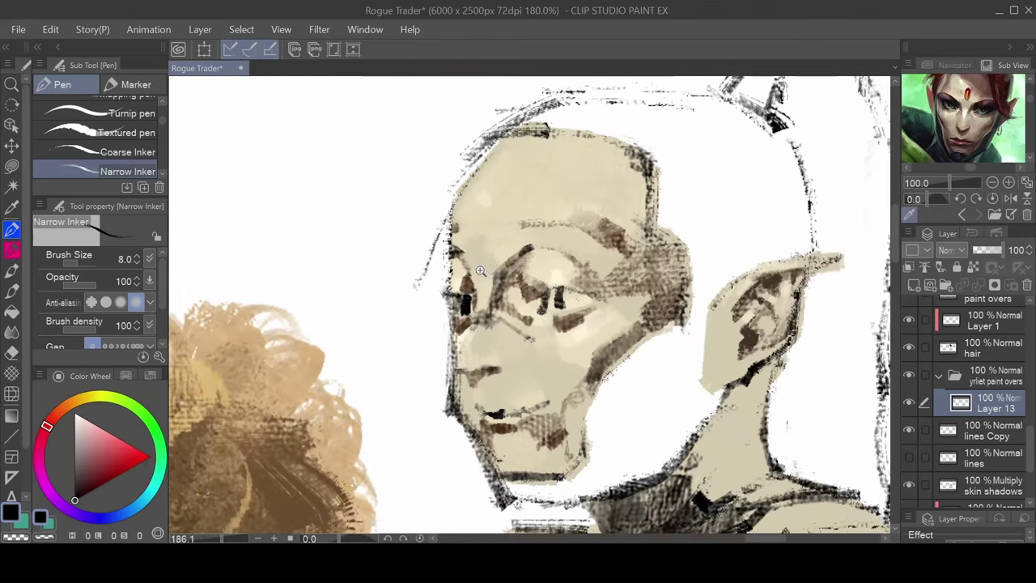
pyautogui.moveTo(225, 128); pyautogui.dragTo(223, 152)
pyautogui.moveTo(245, 139)
pyautogui.mouseDown()
pyautogui.moveTo(237, 146)
pyautogui.moveTo(249, 147)
pyautogui.mouseUp()
pyautogui.moveTo(265, 136)
pyautogui.mouseDown()
pyautogui.moveTo(256, 159)
pyautogui.moveTo(291, 147)
pyautogui.mouseUp()
pyautogui.moveTo(297, 132)
pyautogui.mouseDown()
pyautogui.moveTo(298, 149)
pyautogui.moveTo(318, 134)
pyautogui.moveTo(377, 131)
pyautogui.moveTo(470, 147)
pyautogui.moveTo(502, 128)
pyautogui.moveTo(538, 142)
pyautogui.moveTo(550, 129)
pyautogui.moveTo(544, 144)
pyautogui.mouseUp()
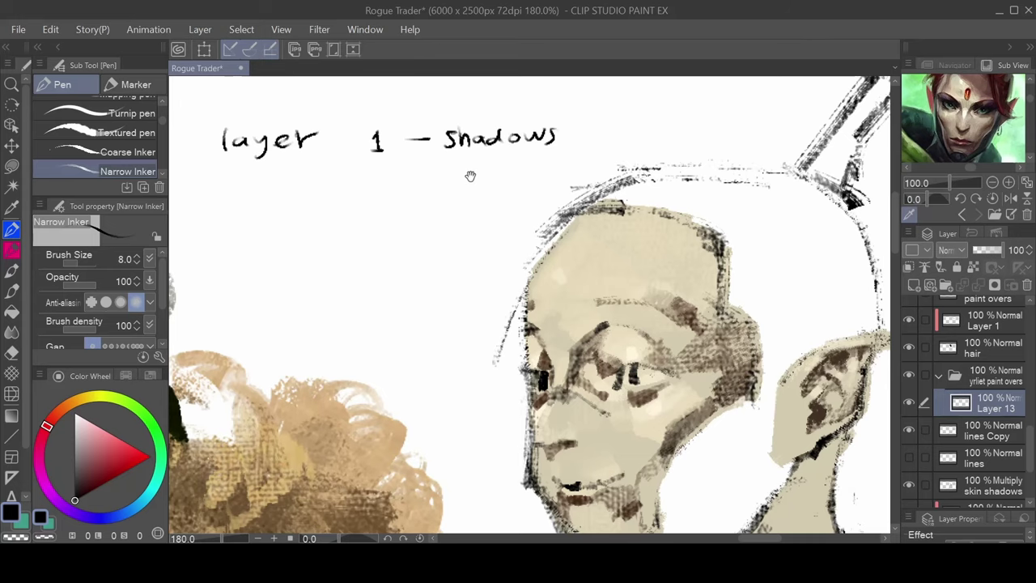
# Handwrite "outlines" above the layer 1 note, lasso the word and shift it slightly to make room beside it
pyautogui.moveTo(470, 173); pyautogui.dragTo(482, 272)
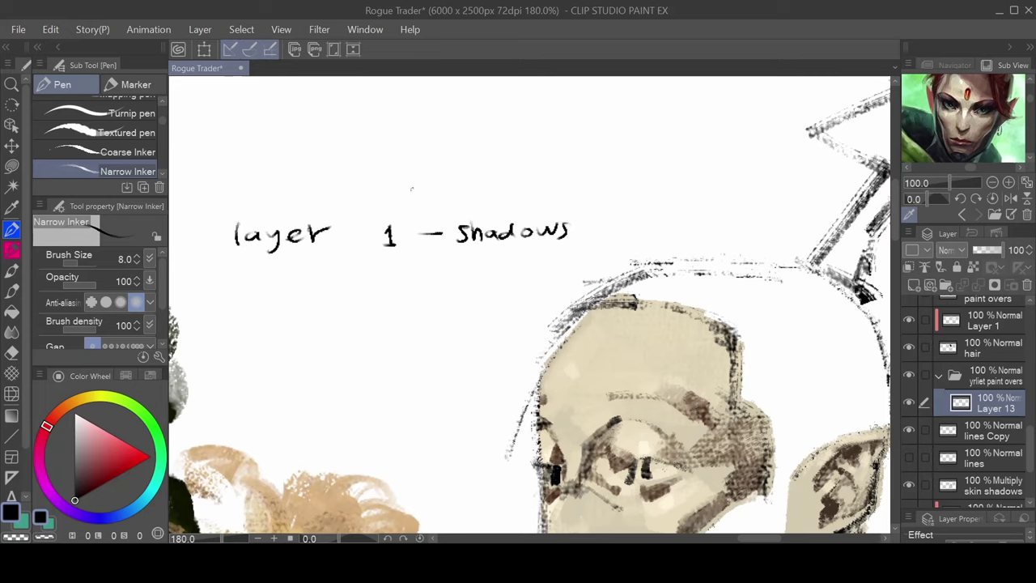
pyautogui.moveTo(325, 167)
pyautogui.mouseDown()
pyautogui.moveTo(325, 177)
pyautogui.moveTo(327, 167)
pyautogui.moveTo(366, 177)
pyautogui.mouseUp()
pyautogui.moveTo(353, 165); pyautogui.dragTo(427, 175)
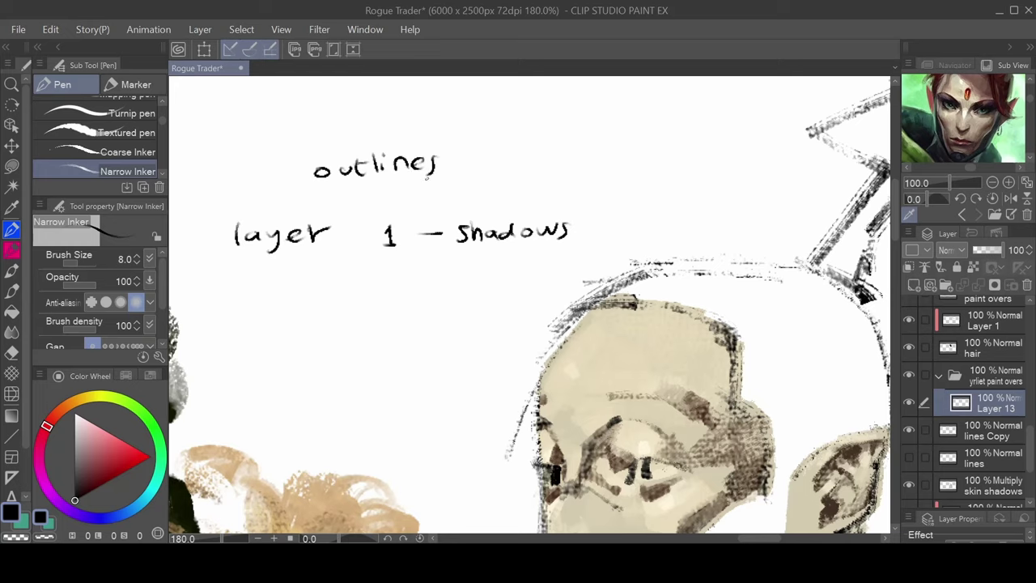
pyautogui.press('m')
pyautogui.press(',')
pyautogui.press(',')
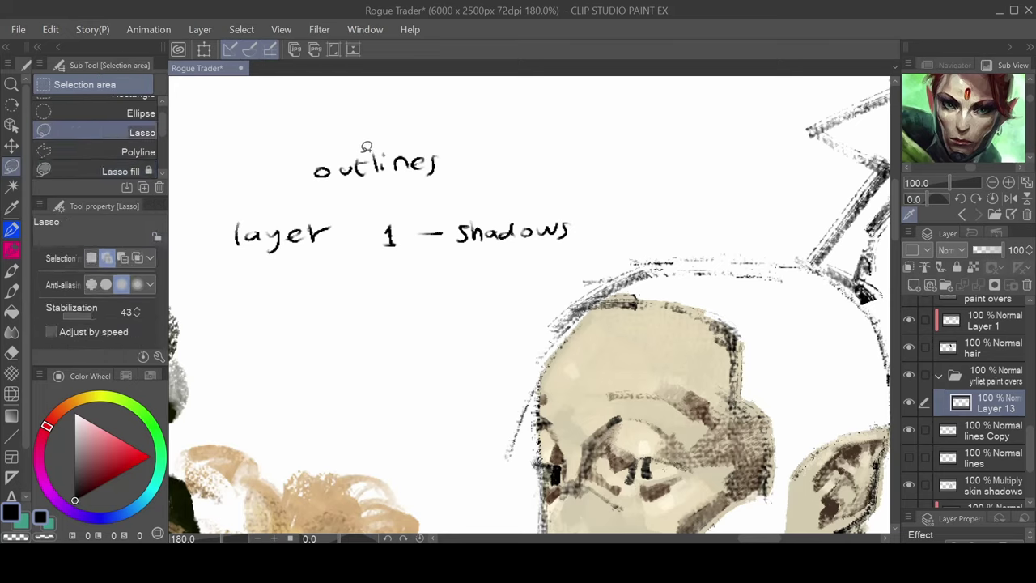
pyautogui.moveTo(301, 151)
pyautogui.mouseDown()
pyautogui.moveTo(471, 147)
pyautogui.moveTo(276, 203)
pyautogui.mouseUp()
pyautogui.press('k')
pyautogui.moveTo(448, 174)
pyautogui.mouseDown()
pyautogui.moveTo(408, 181)
pyautogui.moveTo(429, 167)
pyautogui.moveTo(489, 173)
pyautogui.mouseUp()
# Add "– sketch" after the word "outlines" in the handwritten notes
pyautogui.press('b')
pyautogui.press('p')
pyautogui.moveTo(484, 165); pyautogui.dragTo(528, 171)
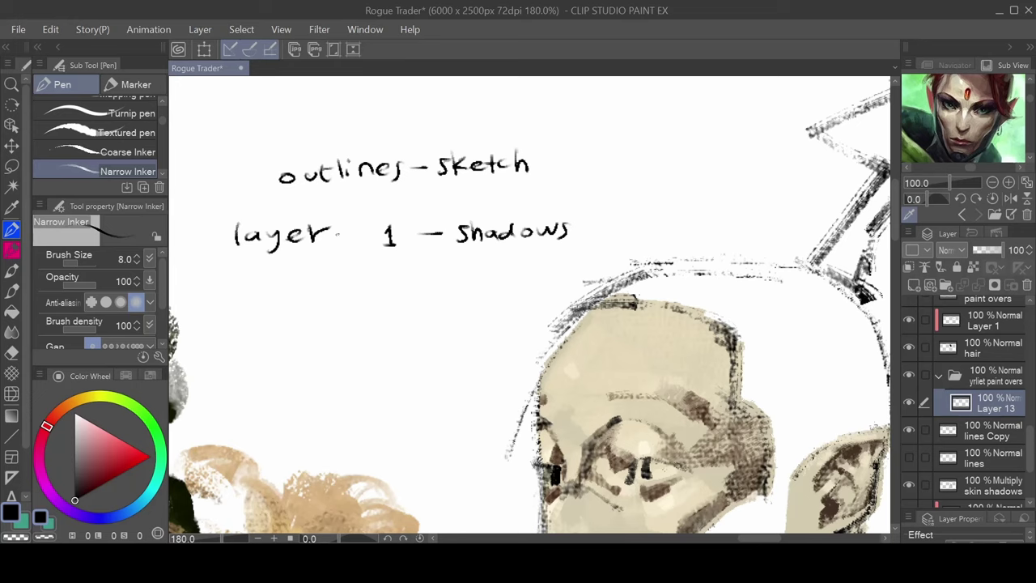
# Lasso the "layer 1 – shadows" note, move it directly beneath the outlines line and clear the selection
pyautogui.press('m')
pyautogui.moveTo(200, 209)
pyautogui.mouseDown()
pyautogui.moveTo(449, 189)
pyautogui.moveTo(586, 204)
pyautogui.moveTo(574, 257)
pyautogui.moveTo(328, 273)
pyautogui.moveTo(206, 259)
pyautogui.mouseUp()
pyautogui.press('k')
pyautogui.moveTo(424, 247); pyautogui.dragTo(441, 212)
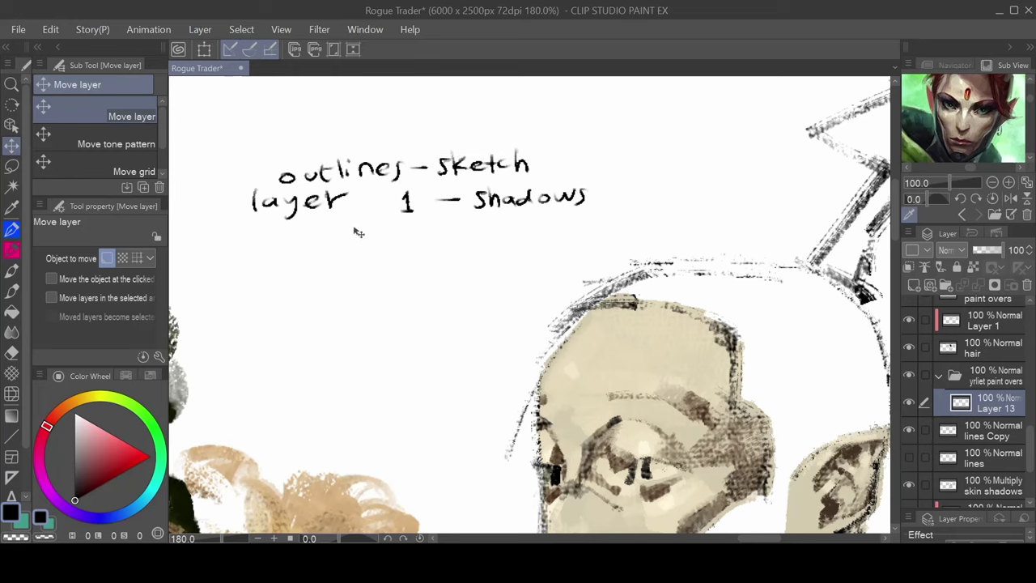
pyautogui.hotkey('ctrl', 'd')
# Handwrite "layer 2 – skin colour" with the pen beneath the layer 1 line
pyautogui.press('p')
pyautogui.moveTo(251, 230)
pyautogui.mouseDown()
pyautogui.moveTo(253, 254)
pyautogui.moveTo(277, 248)
pyautogui.moveTo(289, 257)
pyautogui.moveTo(330, 232)
pyautogui.moveTo(403, 242)
pyautogui.moveTo(423, 229)
pyautogui.moveTo(446, 246)
pyautogui.moveTo(511, 233)
pyautogui.mouseUp()
pyautogui.moveTo(528, 227); pyautogui.dragTo(531, 229)
pyautogui.moveTo(544, 214); pyautogui.dragTo(545, 233)
pyautogui.moveTo(559, 225)
pyautogui.mouseDown()
pyautogui.moveTo(578, 231)
pyautogui.moveTo(594, 218)
pyautogui.moveTo(539, 229)
pyautogui.mouseUp()
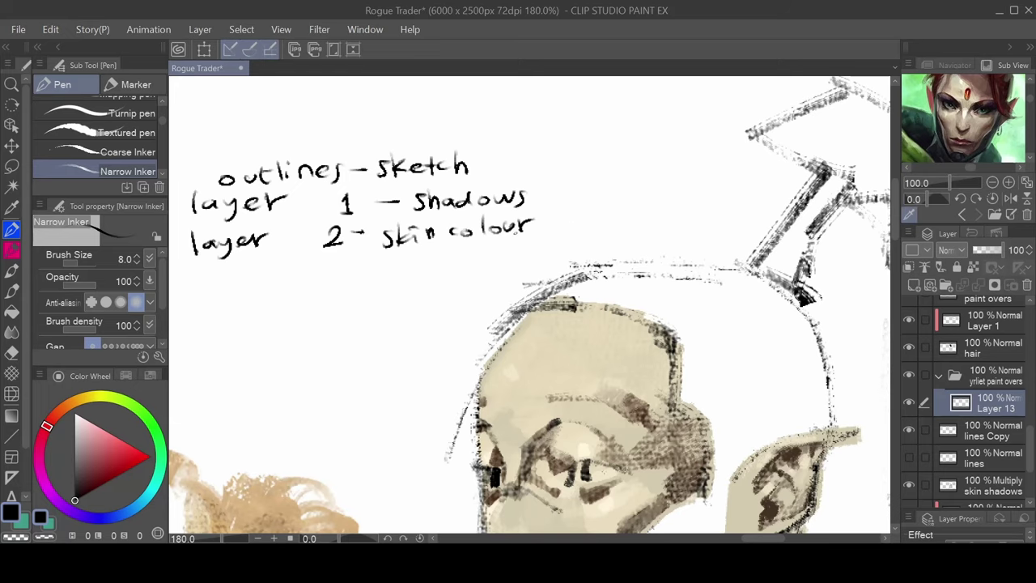
# Draw a curved arrow from the skin colour note up above the list and handwrite "paint overs / fixes" at its head
pyautogui.moveTo(394, 176); pyautogui.dragTo(474, 213)
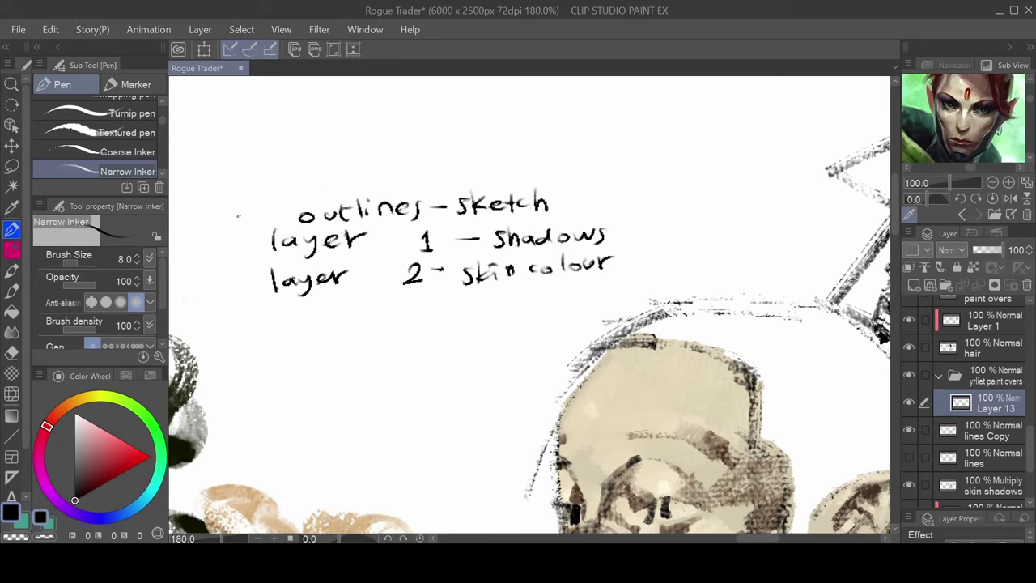
pyautogui.moveTo(621, 263)
pyautogui.mouseDown()
pyautogui.moveTo(640, 245)
pyautogui.moveTo(557, 149)
pyautogui.moveTo(511, 140)
pyautogui.mouseUp()
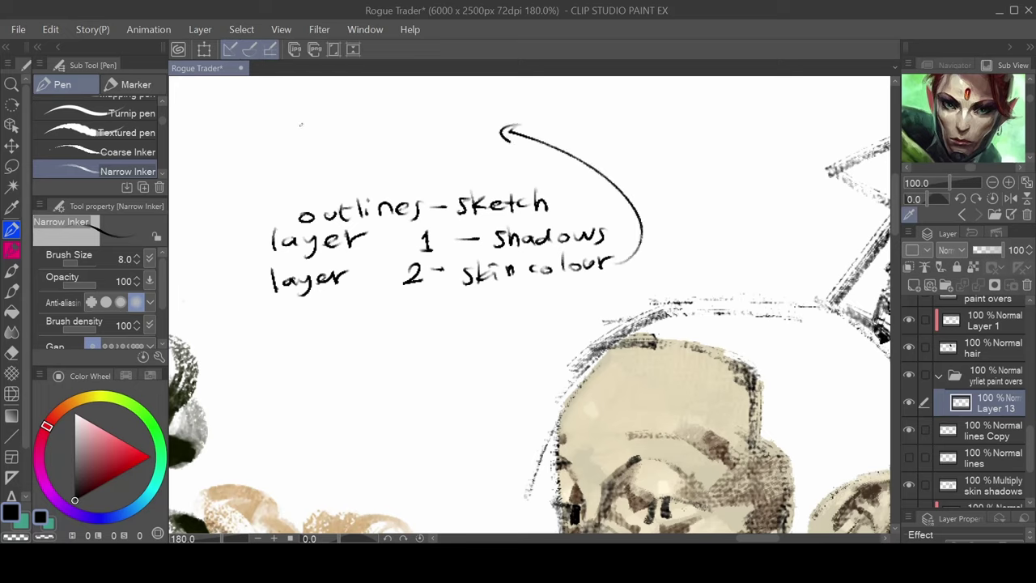
pyautogui.moveTo(320, 128)
pyautogui.mouseDown()
pyautogui.moveTo(318, 149)
pyautogui.moveTo(321, 135)
pyautogui.moveTo(375, 128)
pyautogui.mouseUp()
pyautogui.moveTo(369, 117); pyautogui.dragTo(423, 112)
pyautogui.moveTo(425, 117)
pyautogui.mouseDown()
pyautogui.moveTo(453, 108)
pyautogui.moveTo(451, 128)
pyautogui.mouseUp()
pyautogui.moveTo(498, 102)
pyautogui.mouseDown()
pyautogui.moveTo(491, 126)
pyautogui.moveTo(527, 103)
pyautogui.moveTo(528, 116)
pyautogui.mouseUp()
pyautogui.moveTo(531, 111); pyautogui.dragTo(548, 119)
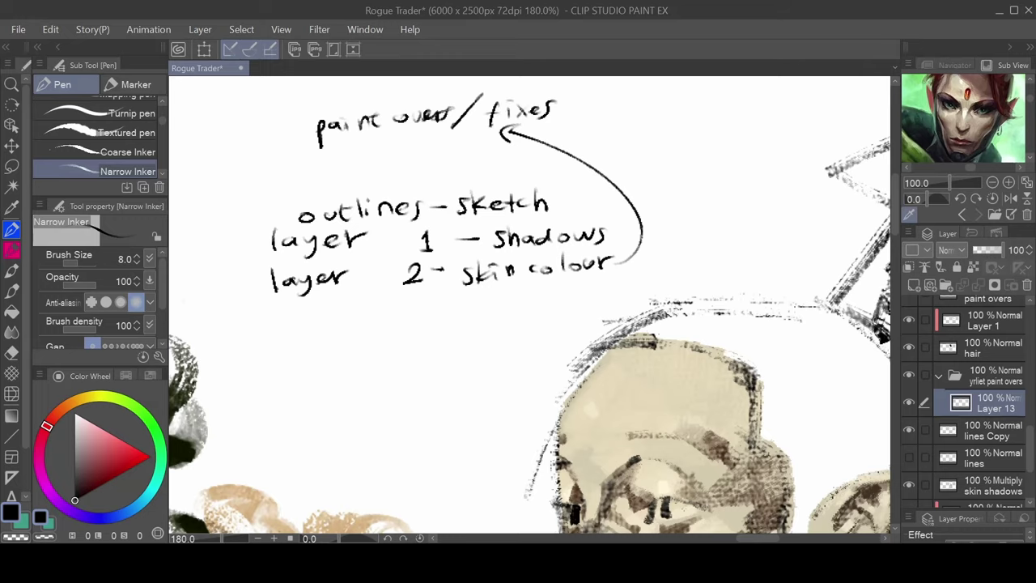
# Circle the handwritten "paint overs / fixes" note with loose, overlapping pen ellipses
pyautogui.scroll(-3, 559, 152)
pyautogui.scroll(-1, 544, 152)
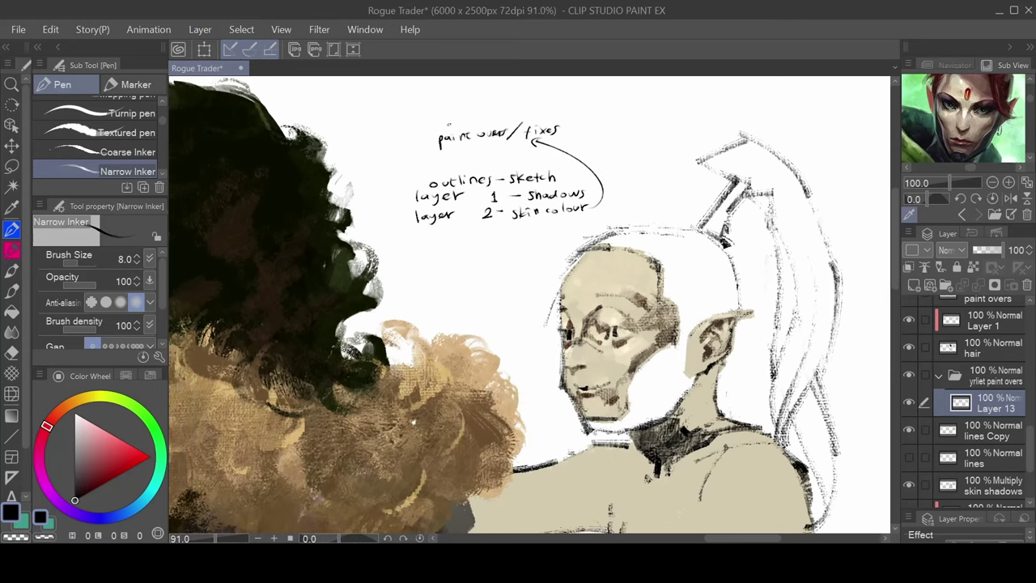
pyautogui.moveTo(450, 125)
pyautogui.mouseDown()
pyautogui.moveTo(588, 120)
pyautogui.moveTo(452, 145)
pyautogui.mouseUp()
pyautogui.moveTo(555, 113); pyautogui.dragTo(591, 122)
# With Flat Canvas Pressure at size 4, sample cream and skin tones and thin the brown shadow beneath the far eye
pyautogui.press('b')
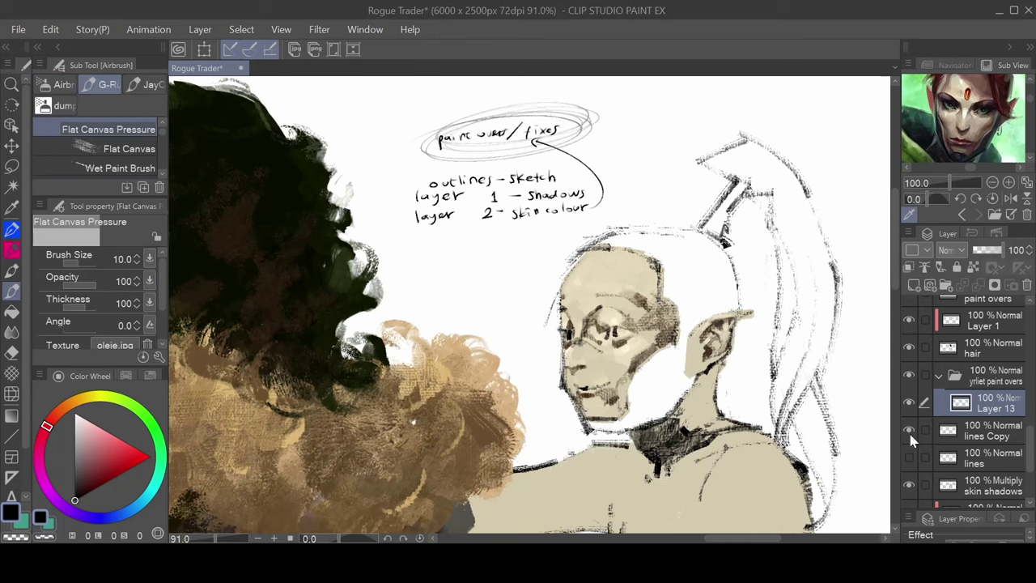
pyautogui.scroll(8, 653, 328)
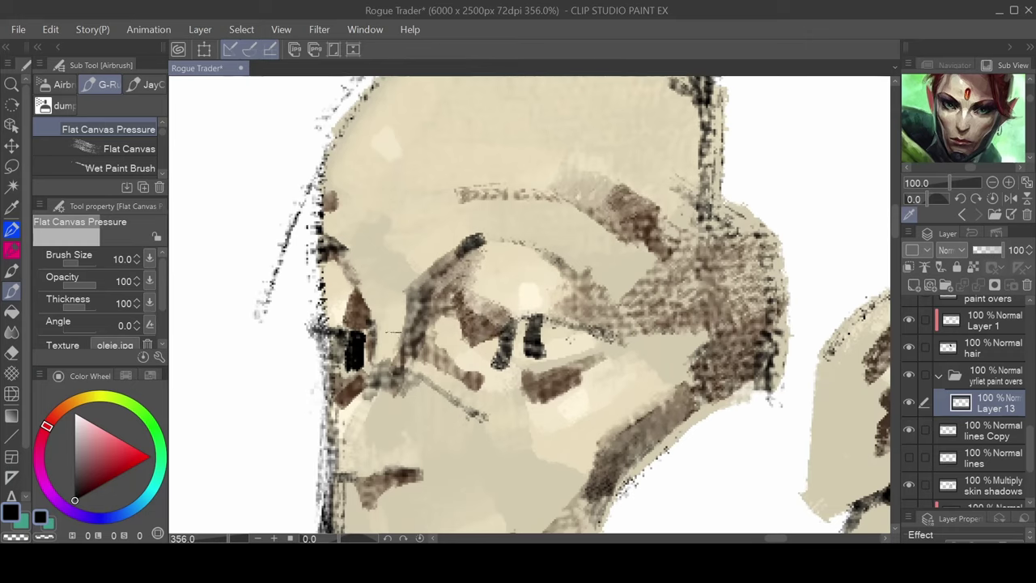
pyautogui.press('[')
pyautogui.press('[')
pyautogui.press('[')
pyautogui.keyDown('alt'); pyautogui.click(359, 402); pyautogui.keyUp('alt')
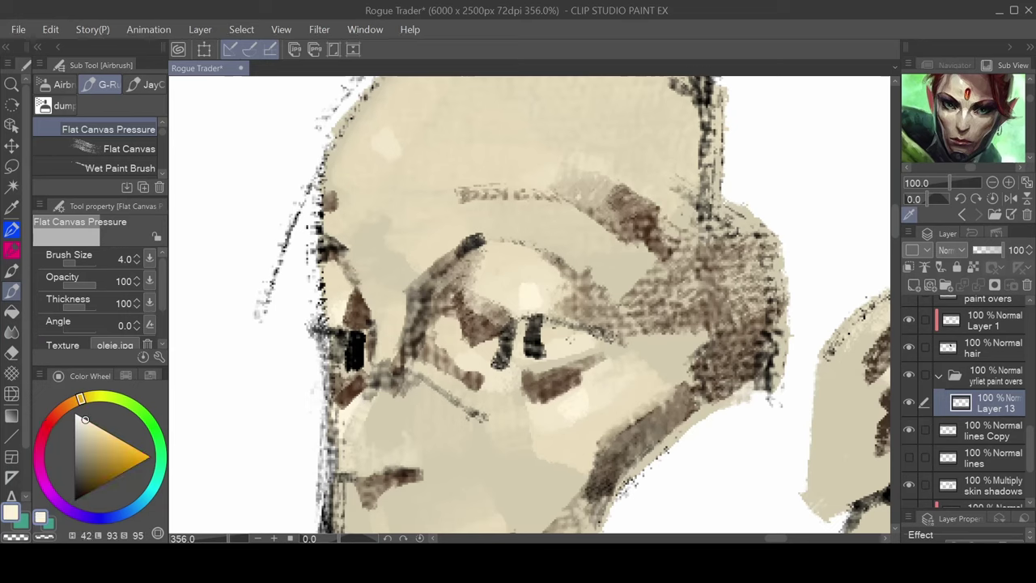
pyautogui.moveTo(345, 387)
pyautogui.mouseDown()
pyautogui.moveTo(354, 379)
pyautogui.moveTo(349, 391)
pyautogui.moveTo(340, 374)
pyautogui.moveTo(338, 387)
pyautogui.moveTo(357, 378)
pyautogui.moveTo(340, 376)
pyautogui.mouseUp()
pyautogui.keyDown('alt'); pyautogui.click(384, 406); pyautogui.keyUp('alt')
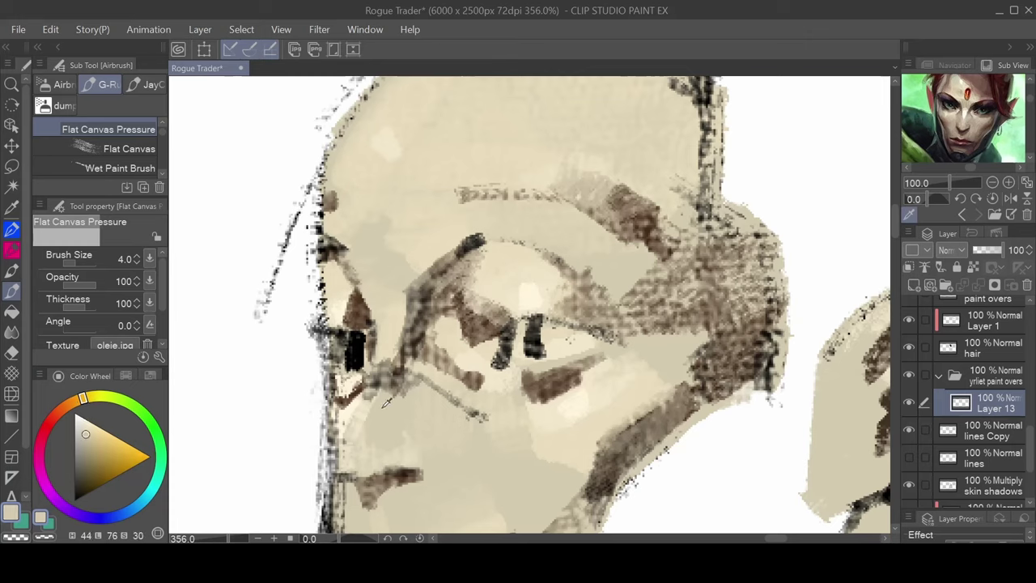
pyautogui.moveTo(357, 395)
pyautogui.mouseDown()
pyautogui.moveTo(340, 424)
pyautogui.moveTo(355, 395)
pyautogui.mouseUp()
# Sample a light skin tone and paint over the dark marks on the nose bridge between the eyes
pyautogui.keyDown('alt'); pyautogui.click(362, 300); pyautogui.keyUp('alt')
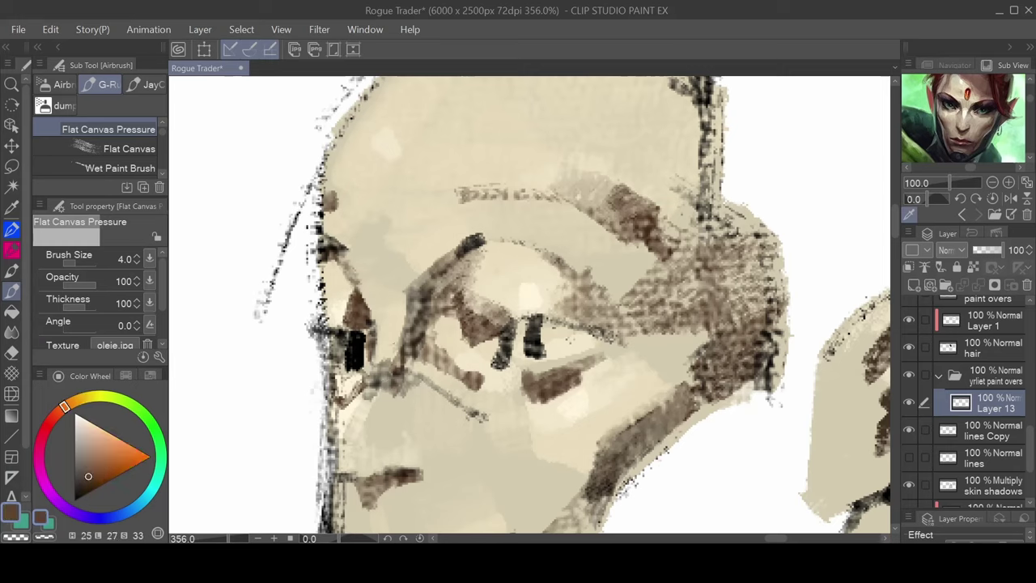
pyautogui.keyDown('alt'); pyautogui.click(390, 339); pyautogui.keyUp('alt')
pyautogui.moveTo(379, 362)
pyautogui.mouseDown()
pyautogui.moveTo(379, 387)
pyautogui.moveTo(369, 383)
pyautogui.mouseUp()
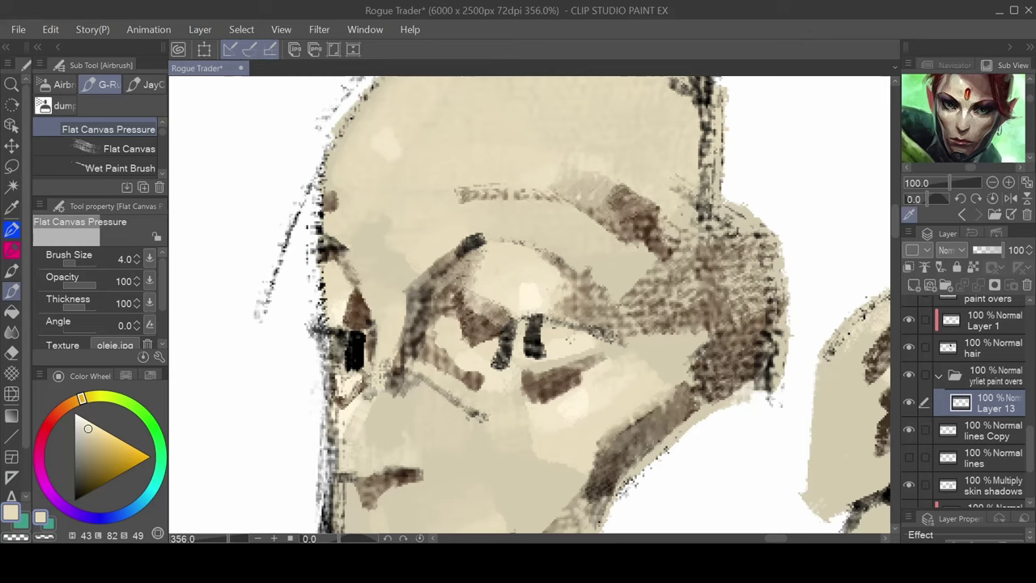
# Sample the near eyelid's bright cream and paint a highlight along the nose bridge with a larger brush
pyautogui.keyDown('alt'); pyautogui.click(392, 136); pyautogui.keyUp('alt')
pyautogui.keyDown('alt'); pyautogui.click(529, 295); pyautogui.keyUp('alt')
pyautogui.press(']')
pyautogui.press(']')
pyautogui.press(']')
pyautogui.moveTo(370, 408); pyautogui.dragTo(361, 411)
# Reduce the brush to size 4, paint cream highlights around the nose tip and sample the surrounding skin tone
pyautogui.press('[')
pyautogui.press('[')
pyautogui.press('[')
pyautogui.click(402, 451)
pyautogui.moveTo(346, 438); pyautogui.dragTo(334, 468)
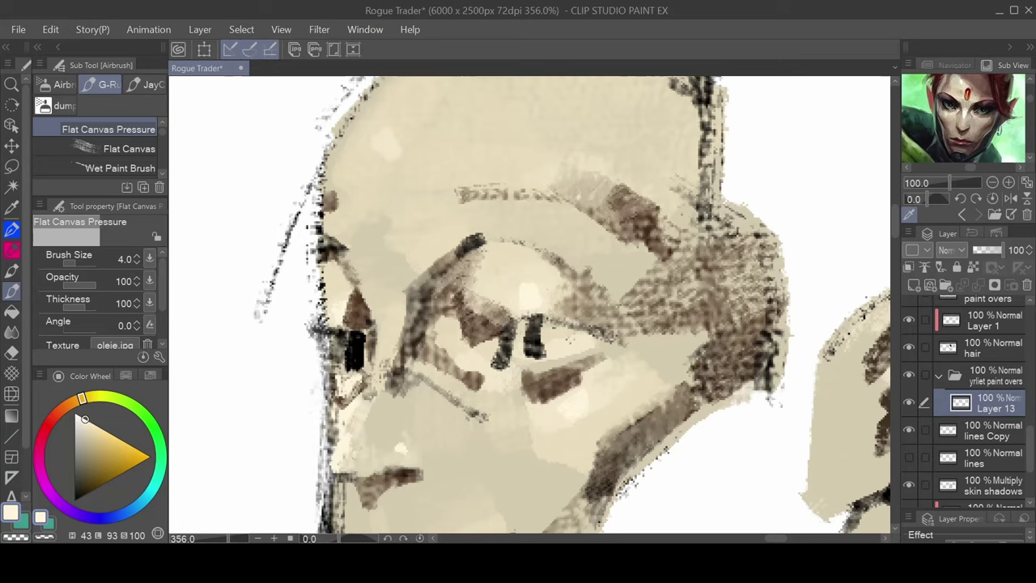
pyautogui.moveTo(373, 452); pyautogui.dragTo(336, 471)
pyautogui.keyDown('alt'); pyautogui.click(389, 421); pyautogui.keyUp('alt')
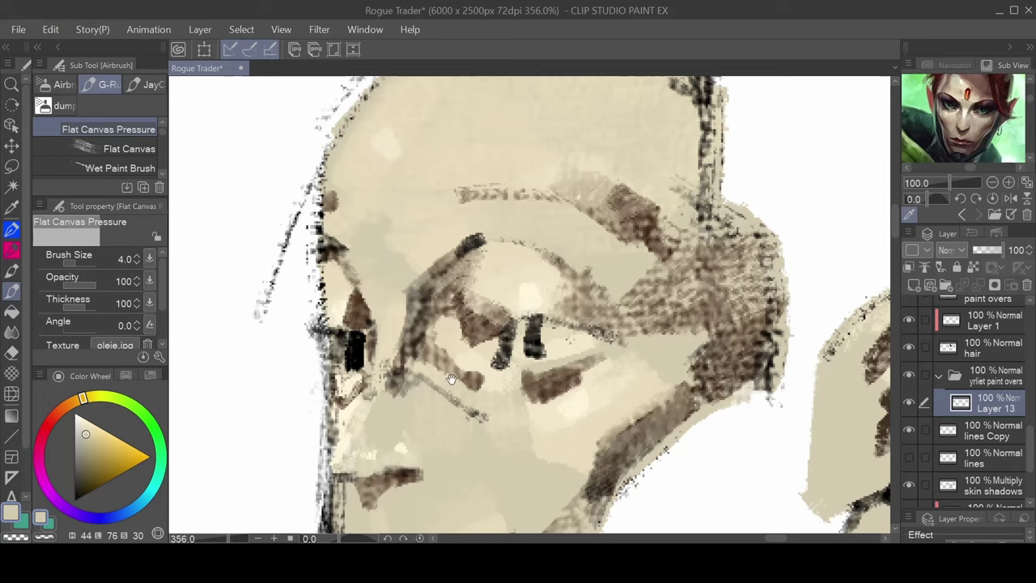
# Choose pure white and fill the white of the near eye with the brush at size 8
pyautogui.scroll(-5, 445, 402)
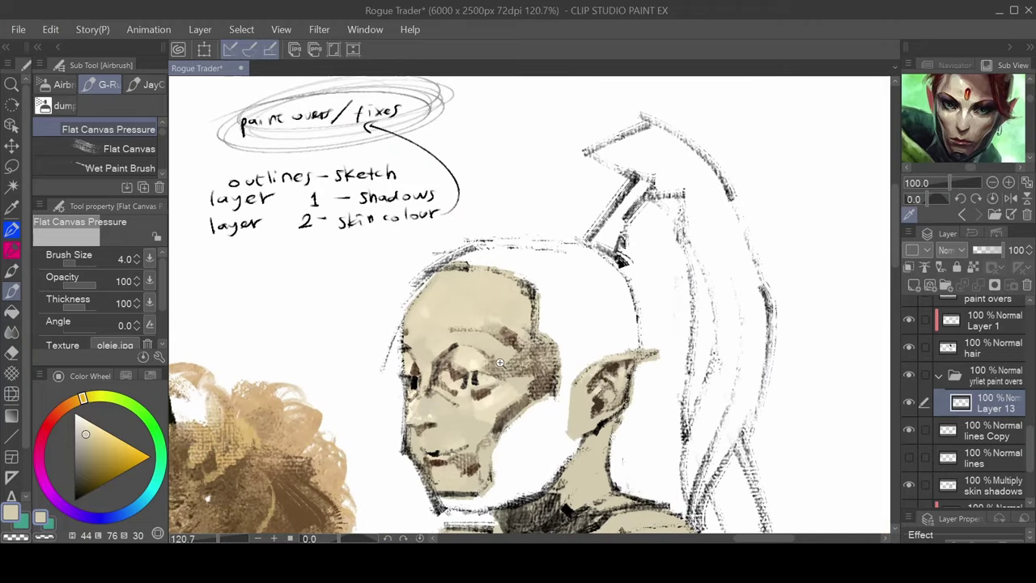
pyautogui.scroll(4, 502, 368)
pyautogui.moveTo(512, 381); pyautogui.dragTo(466, 311)
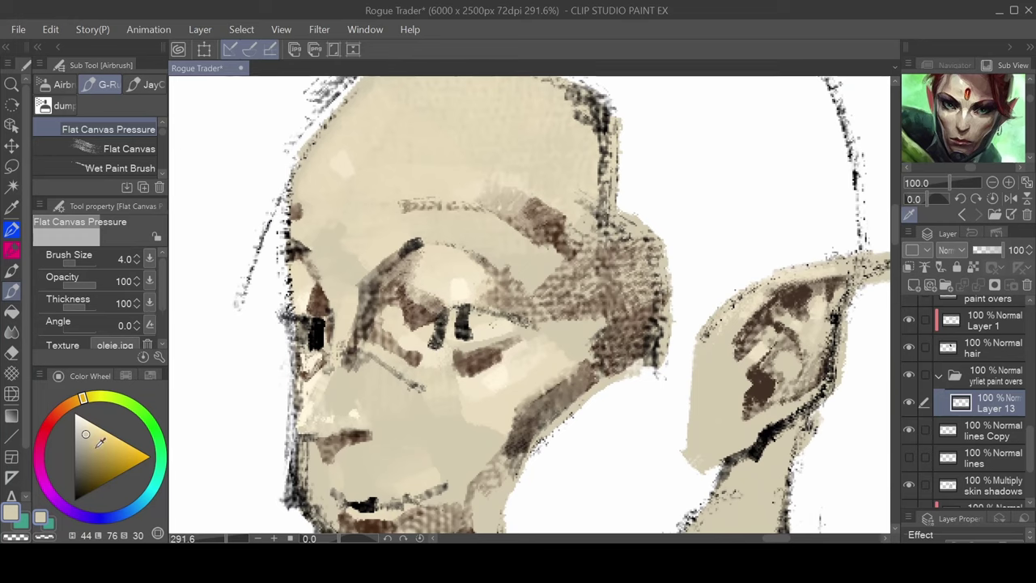
pyautogui.click(75, 414)
pyautogui.press(']')
pyautogui.moveTo(478, 332)
pyautogui.mouseDown()
pyautogui.moveTo(512, 326)
pyautogui.moveTo(446, 334)
pyautogui.moveTo(487, 331)
pyautogui.mouseUp()
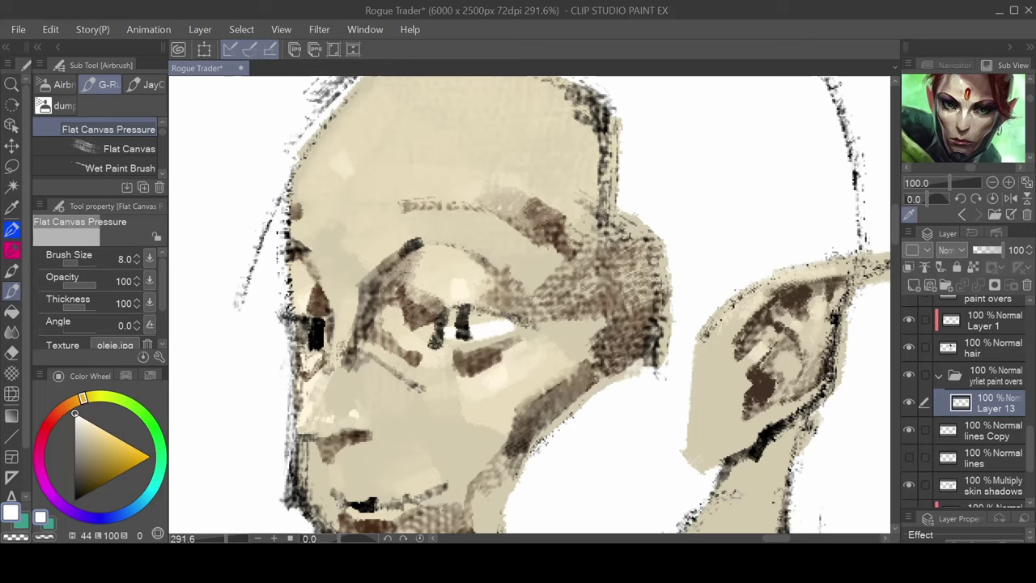
# Reduce the brush to size 4, touch white into the far eye and extend the near eye's white up to its upper lid
pyautogui.press('[')
pyautogui.press('[')
pyautogui.press('[')
pyautogui.moveTo(310, 341); pyautogui.dragTo(309, 346)
pyautogui.keyDown('alt'); pyautogui.click(318, 336); pyautogui.keyUp('alt')
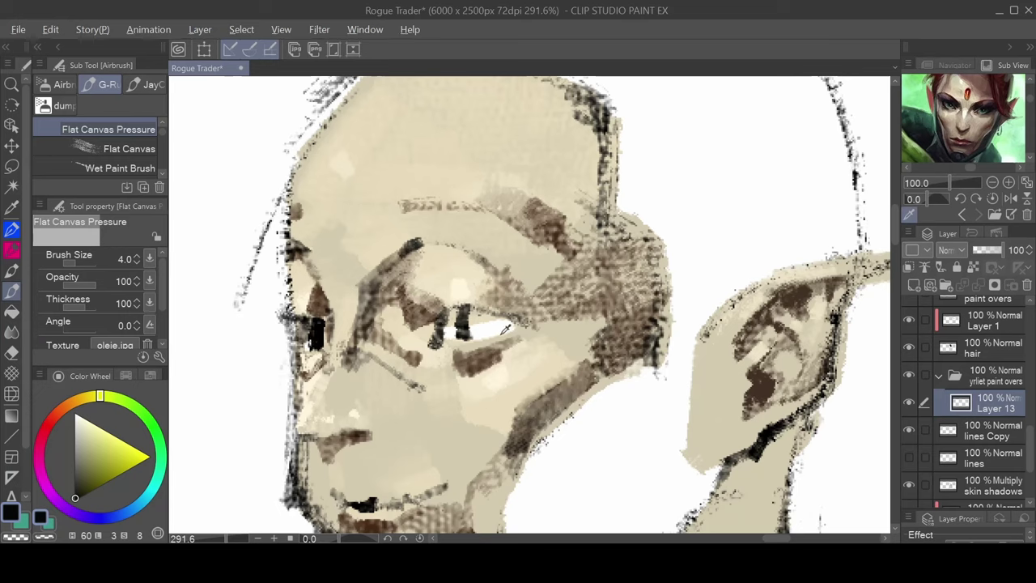
pyautogui.keyDown('alt'); pyautogui.click(489, 326); pyautogui.keyUp('alt')
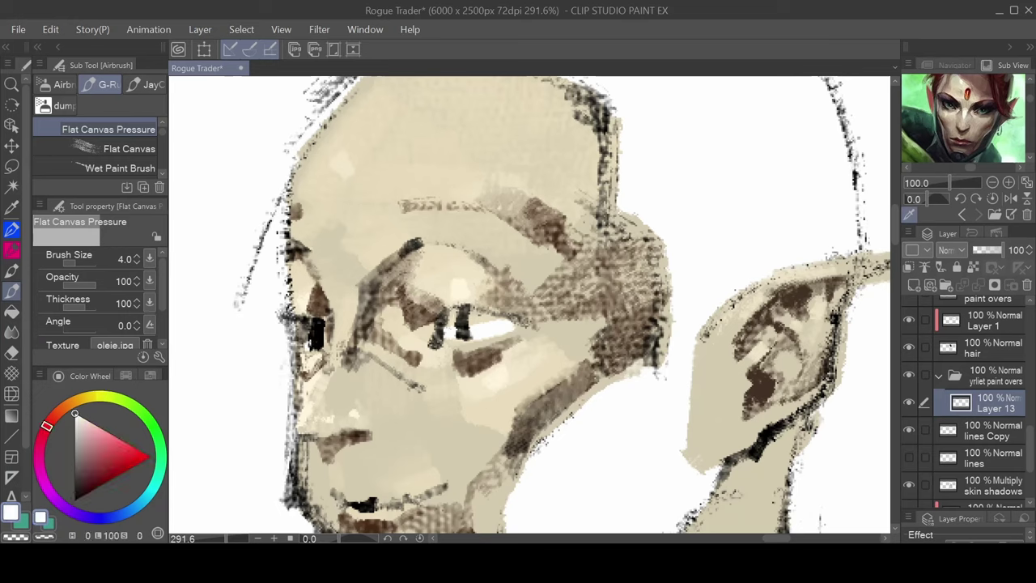
pyautogui.moveTo(450, 318)
pyautogui.mouseDown()
pyautogui.moveTo(450, 327)
pyautogui.moveTo(475, 310)
pyautogui.moveTo(473, 320)
pyautogui.moveTo(500, 318)
pyautogui.mouseUp()
# Sample a greyish brown and refine the near eye's upper lid line above the white
pyautogui.keyDown('alt'); pyautogui.click(438, 313); pyautogui.keyUp('alt')
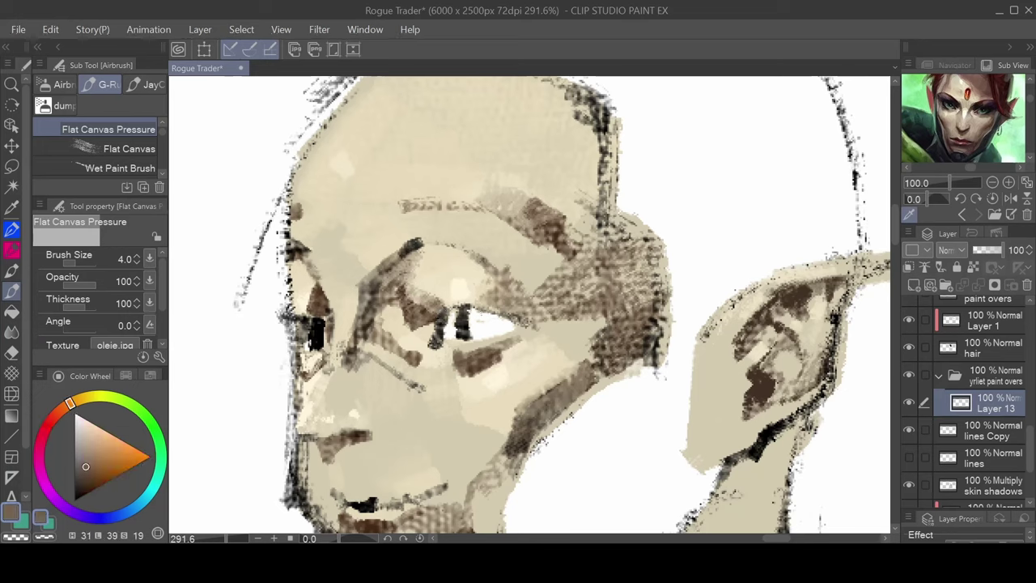
pyautogui.moveTo(450, 309)
pyautogui.mouseDown()
pyautogui.moveTo(447, 322)
pyautogui.moveTo(509, 321)
pyautogui.mouseUp()
pyautogui.scroll(-10, 580, 354)
# Choose a pale pink and shade the upper part of the near eye's white with it, then sample the eye's white
pyautogui.scroll(13, 628, 397)
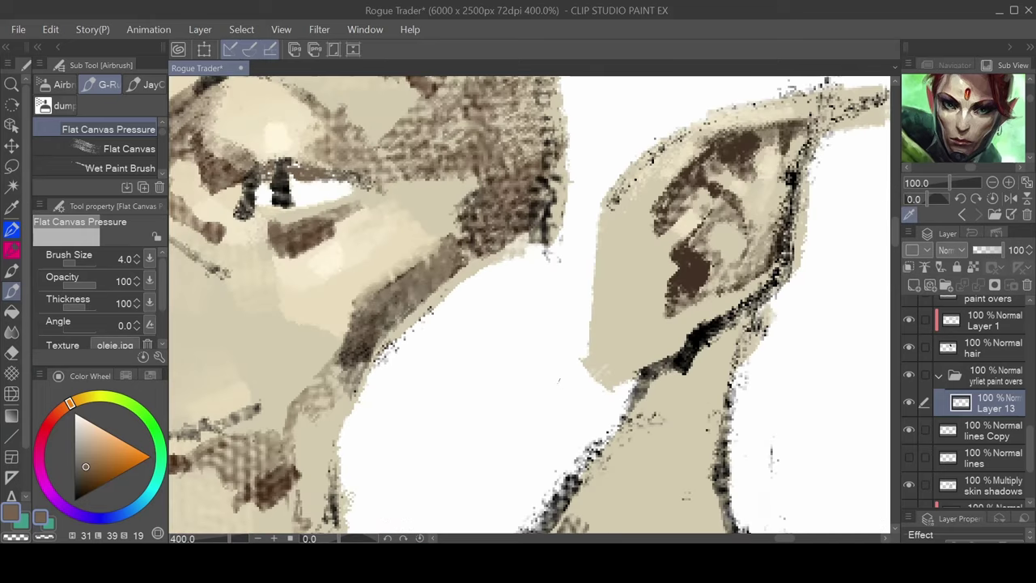
pyautogui.moveTo(71, 404); pyautogui.dragTo(61, 414)
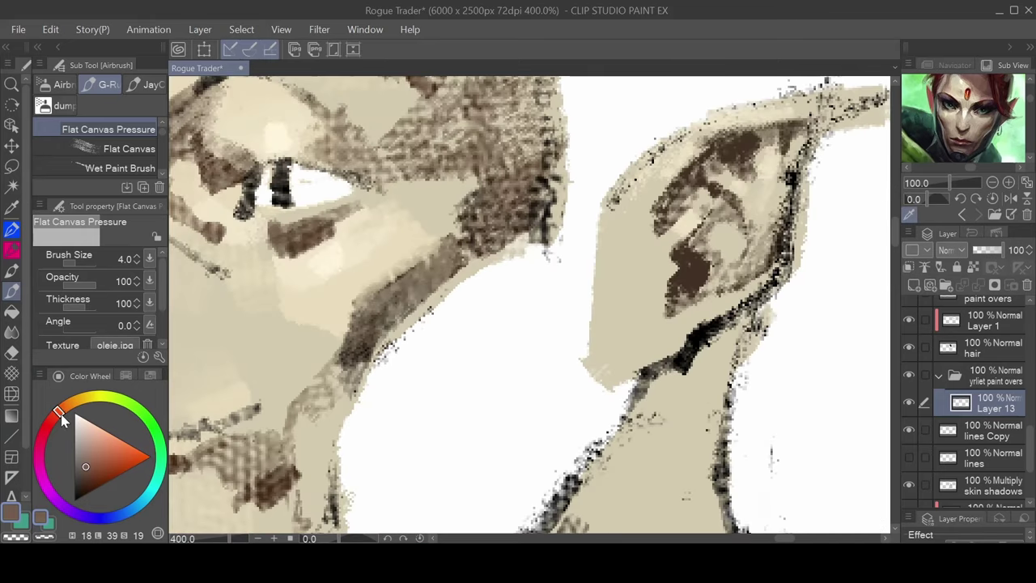
pyautogui.click(93, 421)
pyautogui.click(91, 422)
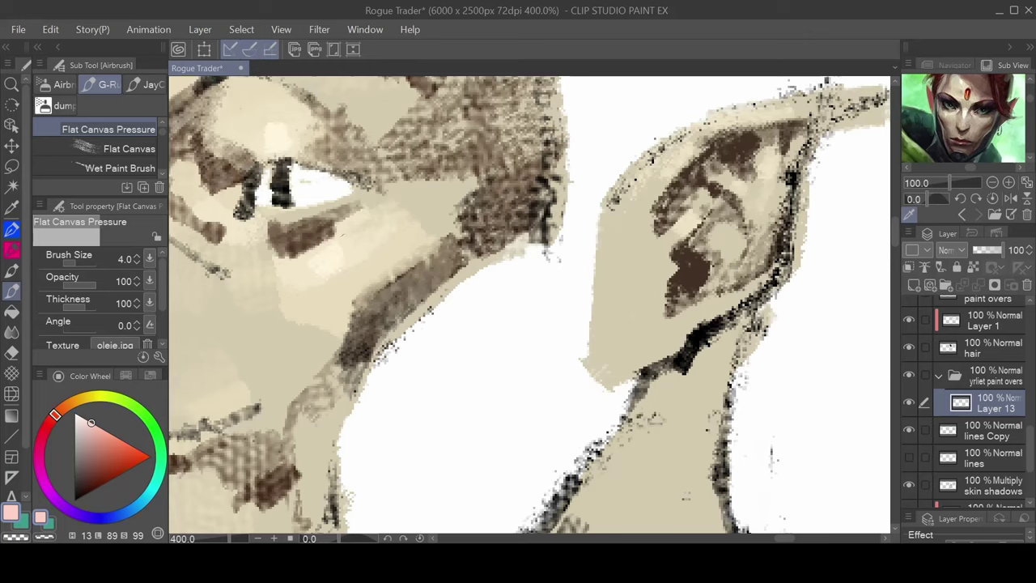
pyautogui.moveTo(295, 169); pyautogui.dragTo(342, 181)
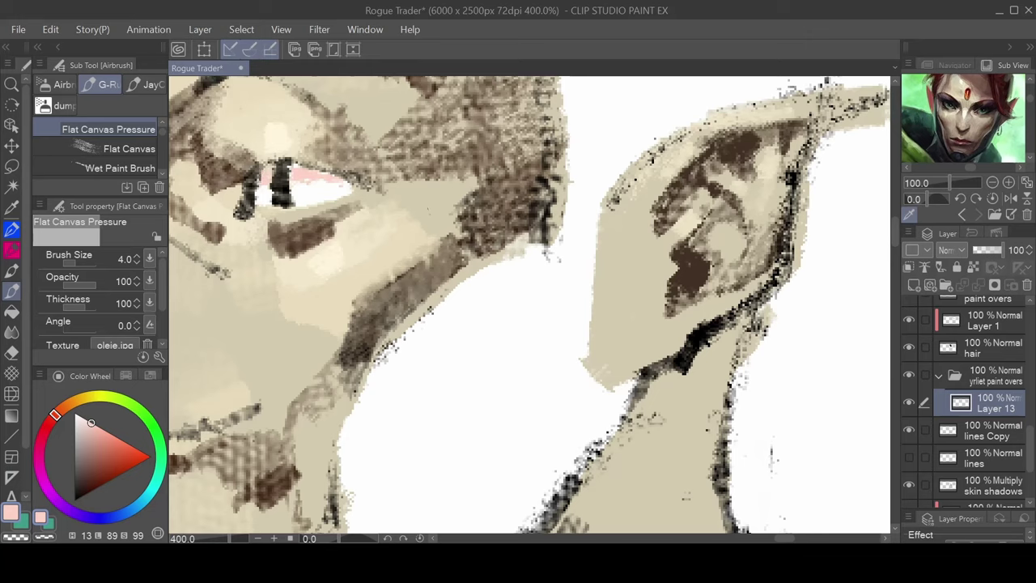
pyautogui.keyDown('alt'); pyautogui.click(322, 195); pyautogui.keyUp('alt')
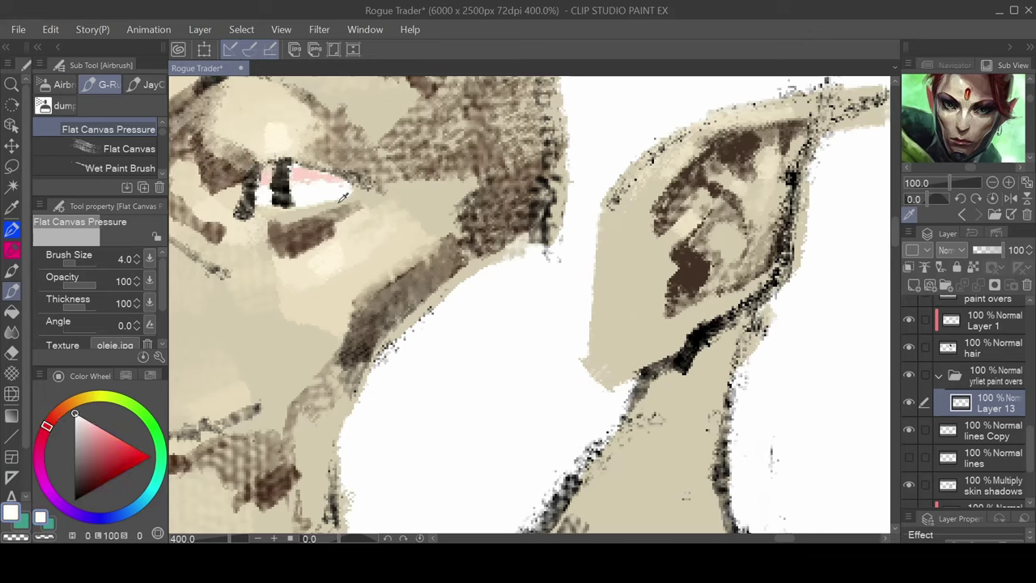
# Sample the beige skin tone and enlarge the brush to size 10
pyautogui.keyDown('alt'); pyautogui.click(421, 201); pyautogui.keyUp('alt')
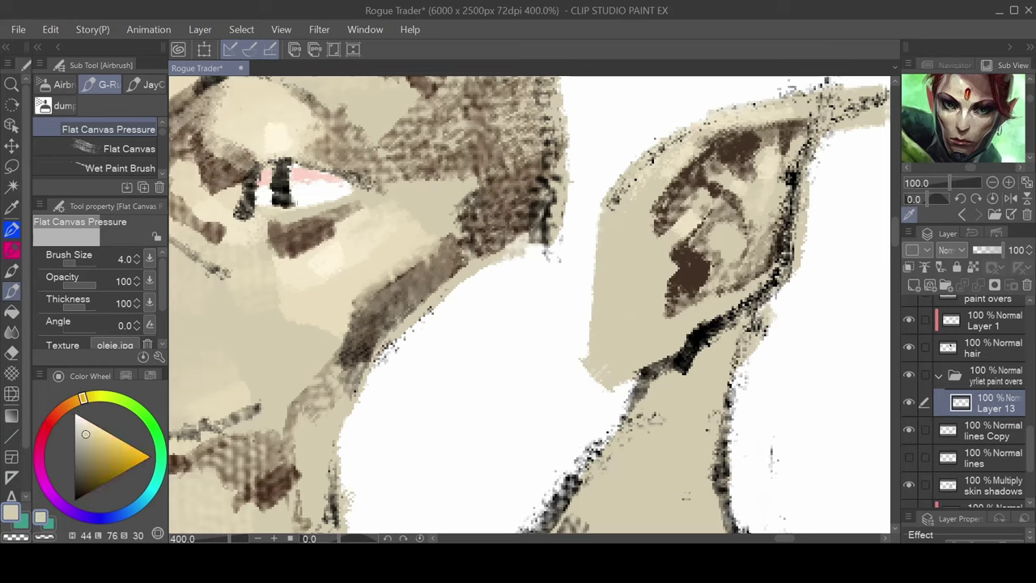
pyautogui.press(']')
pyautogui.press(']')
pyautogui.press(']')
pyautogui.press(']')
pyautogui.press(']')
pyautogui.hotkey('ctrl', 'alt', '0')
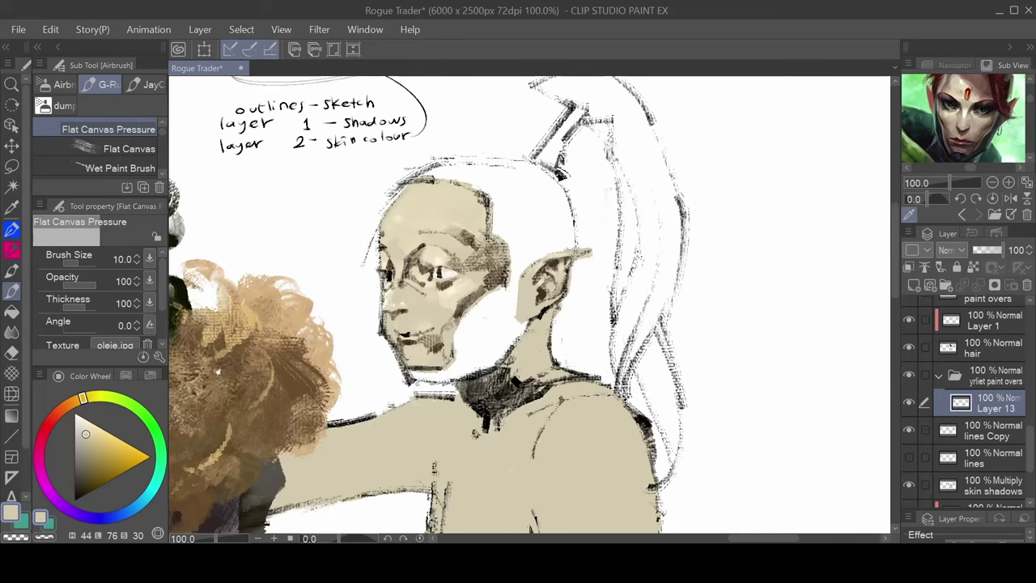
# Reduce the brush to size 5 and darken the near eye's iris with black
pyautogui.scroll(7, 366, 261)
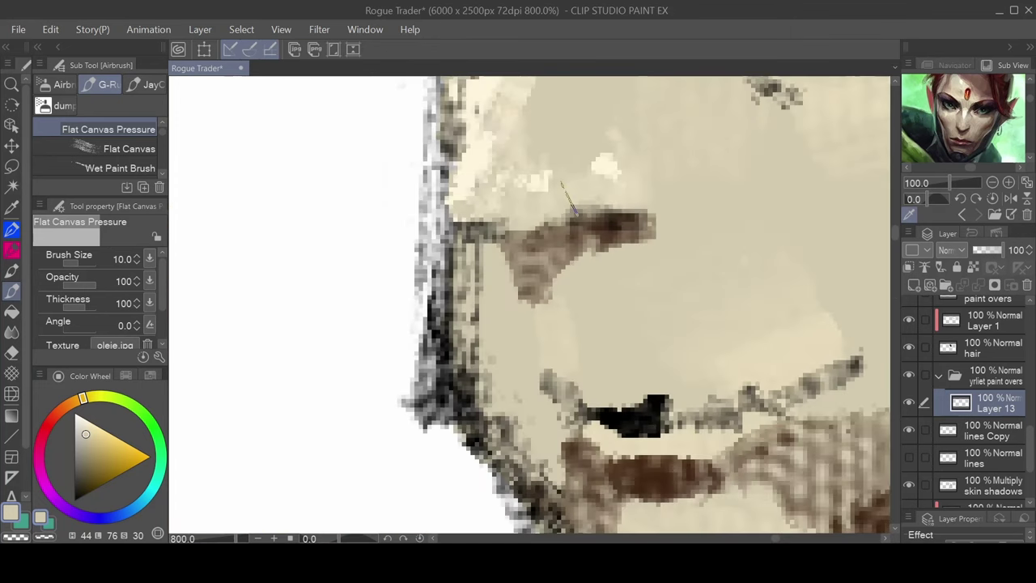
pyautogui.moveTo(602, 186)
pyautogui.mouseDown()
pyautogui.moveTo(411, 405)
pyautogui.moveTo(408, 463)
pyautogui.mouseUp()
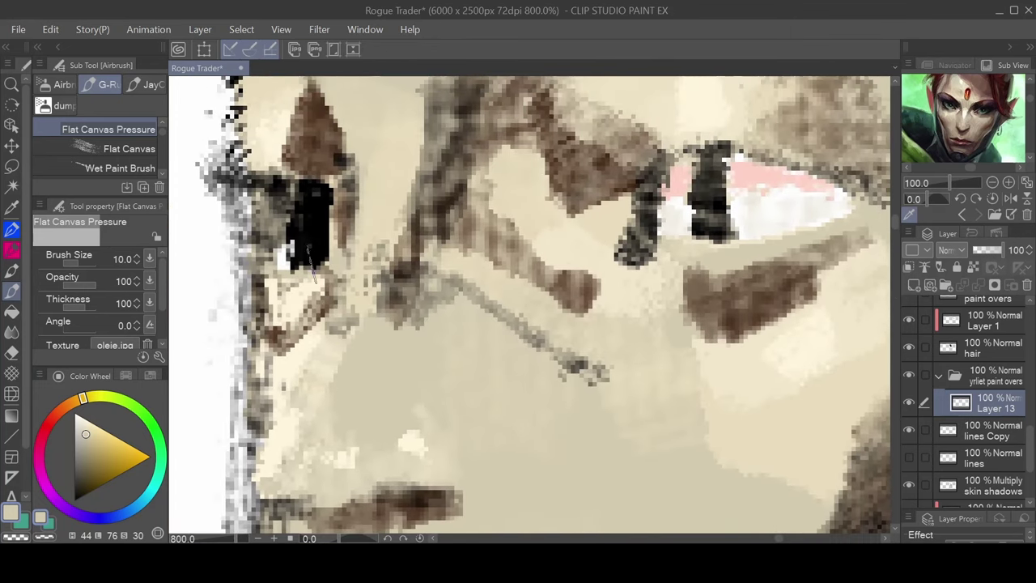
pyautogui.press('[')
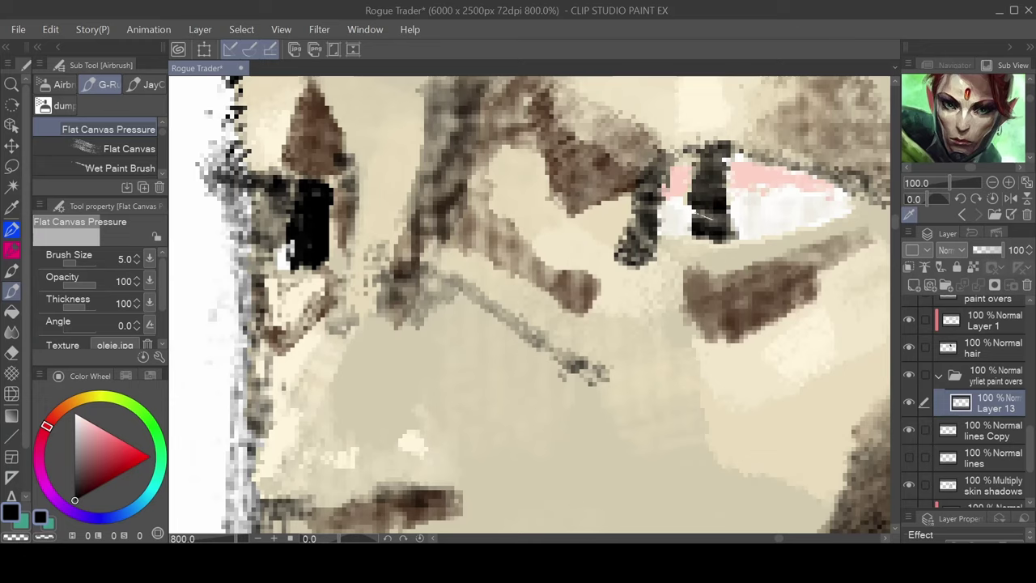
pyautogui.moveTo(702, 216); pyautogui.dragTo(713, 170)
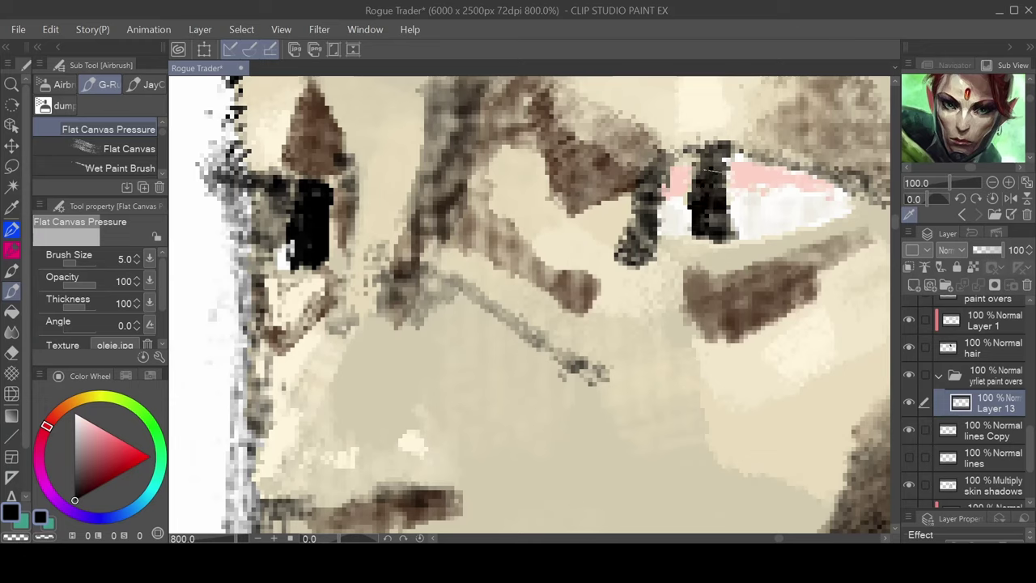
# Enlarge the reference portrait to examine its eyes up close, then reduce the reference view to 75%
pyautogui.click(1010, 183)
pyautogui.click(1009, 183)
pyautogui.click(1010, 183)
pyautogui.click(1010, 183)
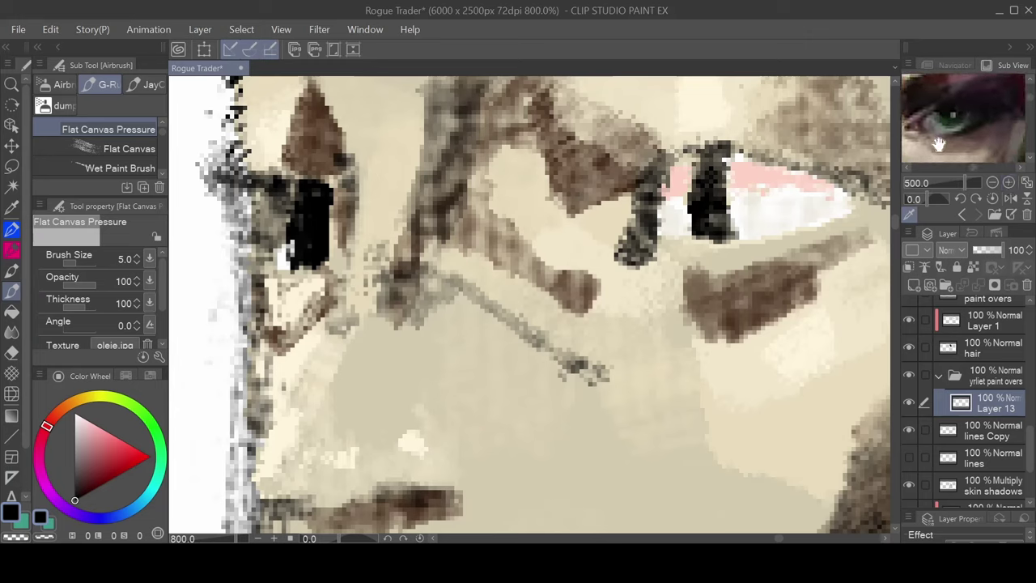
pyautogui.moveTo(939, 144); pyautogui.dragTo(1013, 143)
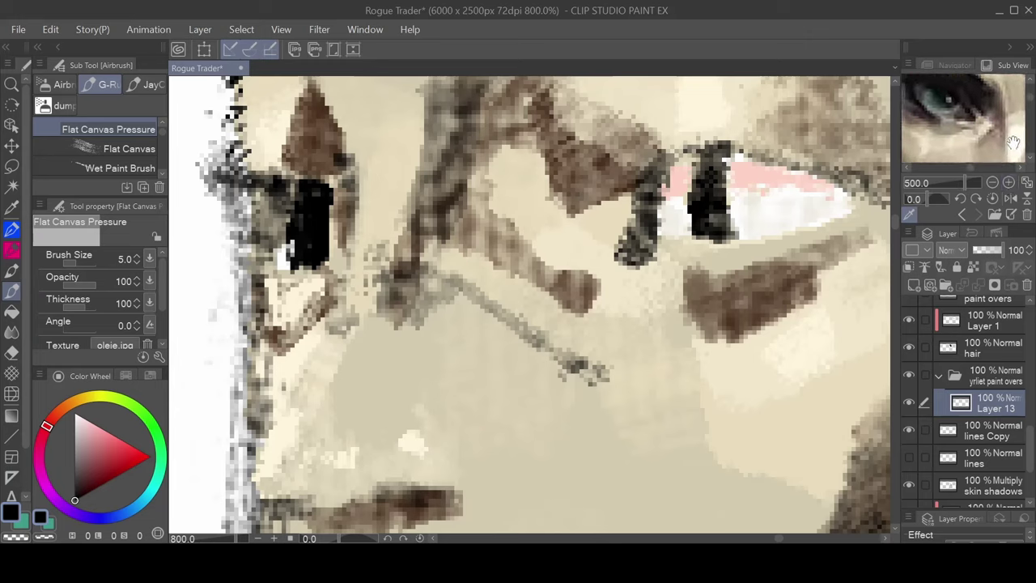
pyautogui.click(992, 183)
pyautogui.click(993, 183)
pyautogui.click(993, 183)
pyautogui.click(993, 183)
pyautogui.click(993, 183)
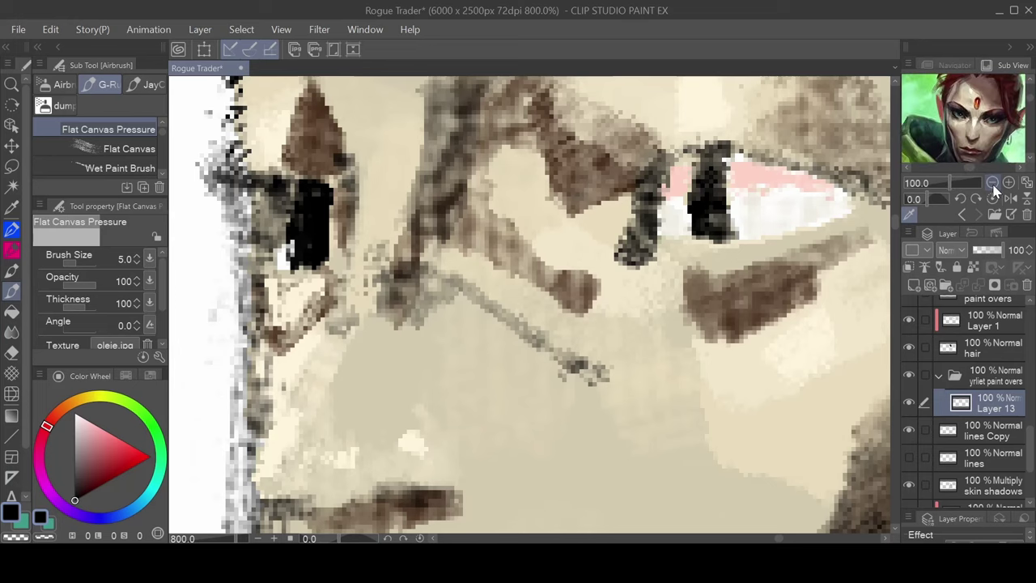
pyautogui.click(993, 183)
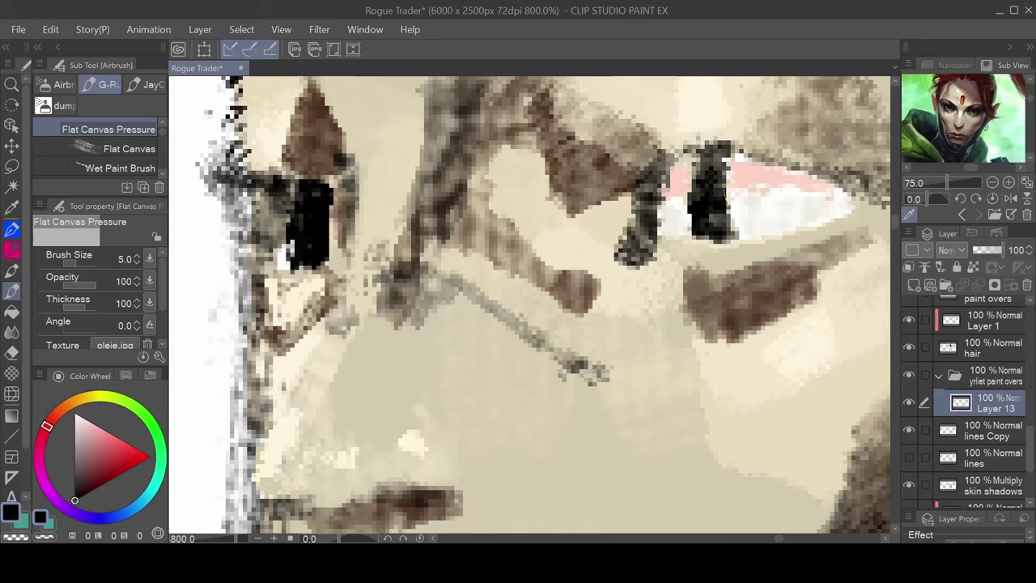
# Draw a black upper lid line over the near eye from its inner corner past the iris, thickening it at brush size 4
pyautogui.moveTo(743, 198); pyautogui.dragTo(716, 204)
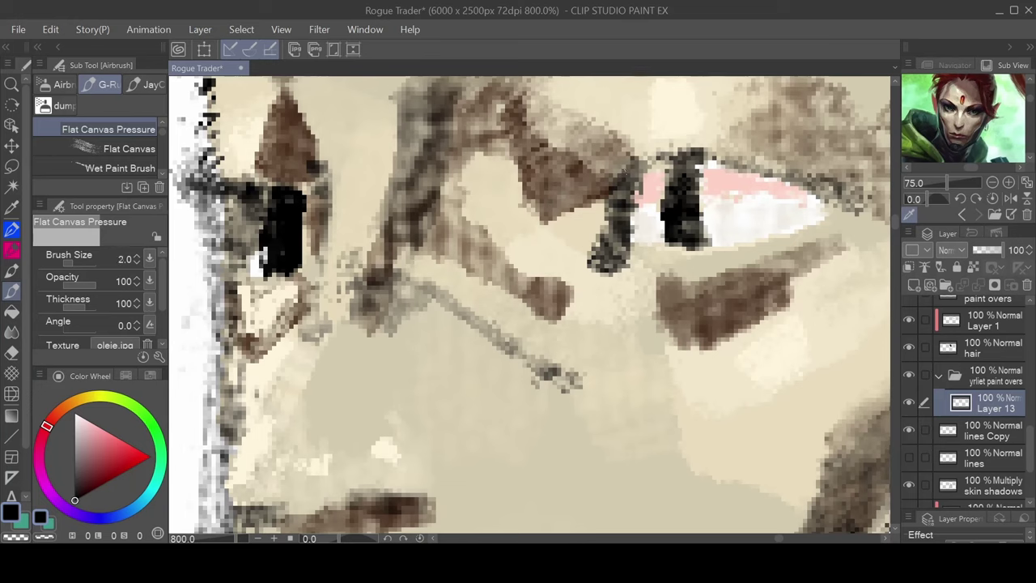
pyautogui.moveTo(638, 170)
pyautogui.mouseDown()
pyautogui.moveTo(654, 162)
pyautogui.moveTo(619, 174)
pyautogui.mouseUp()
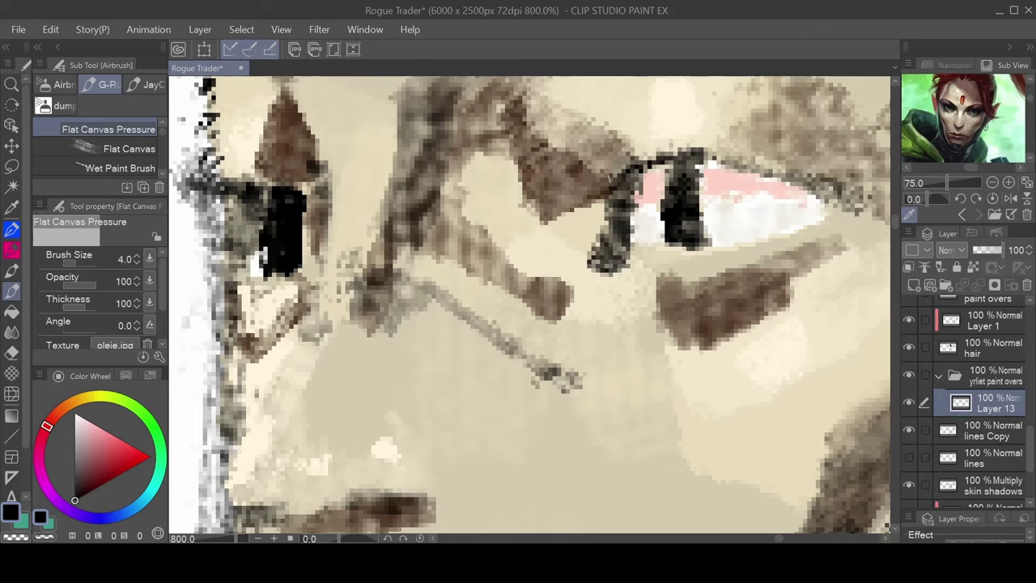
pyautogui.moveTo(677, 152); pyautogui.dragTo(593, 185)
pyautogui.moveTo(646, 156)
pyautogui.mouseDown()
pyautogui.moveTo(621, 164)
pyautogui.moveTo(596, 188)
pyautogui.moveTo(626, 195)
pyautogui.mouseUp()
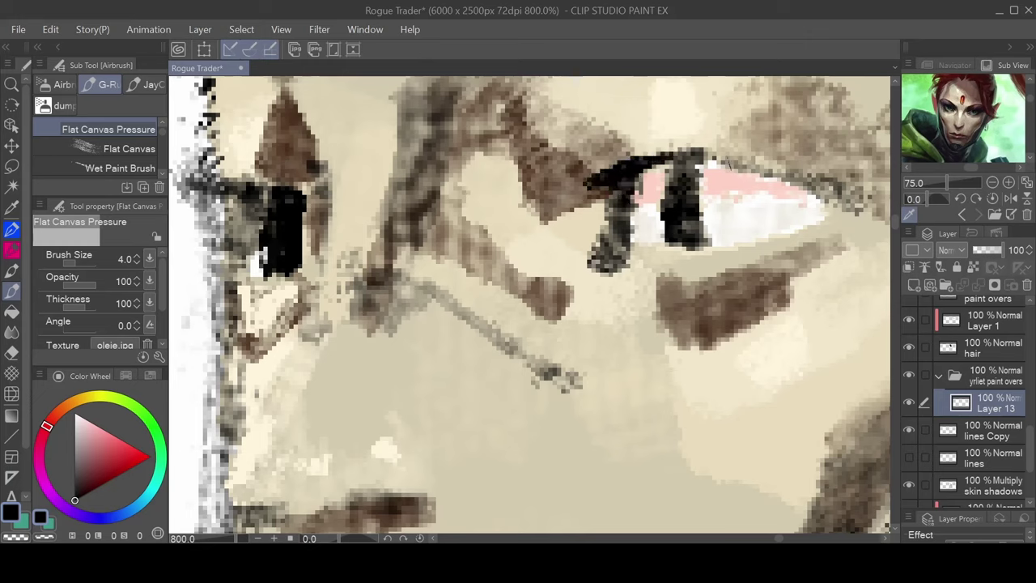
pyautogui.moveTo(752, 162); pyautogui.dragTo(675, 156)
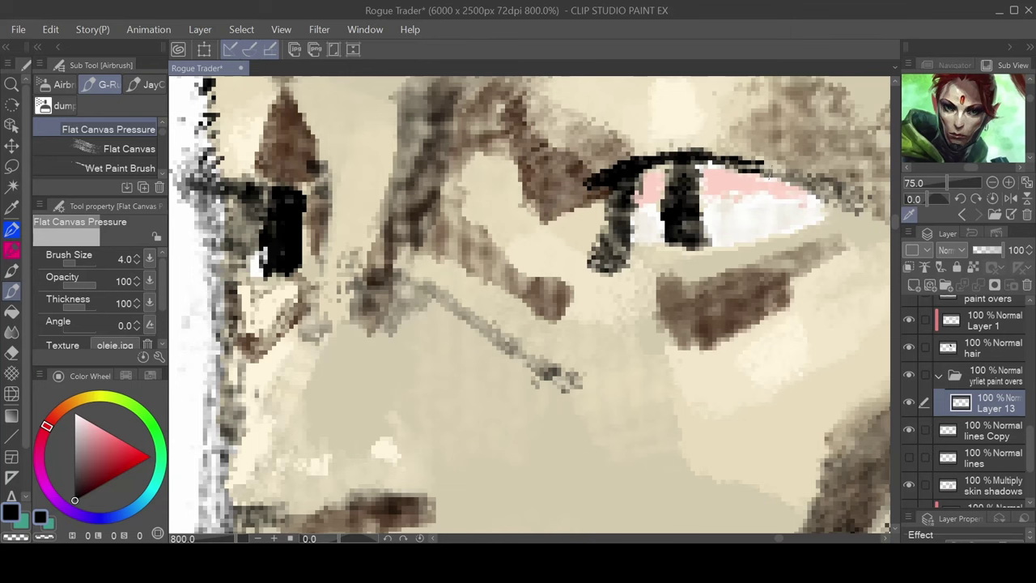
# Extend the near eye's black lid line past its outer corner and add a thin dark line beneath the eye
pyautogui.scroll(-5, 741, 204)
pyautogui.moveTo(760, 239); pyautogui.dragTo(608, 244)
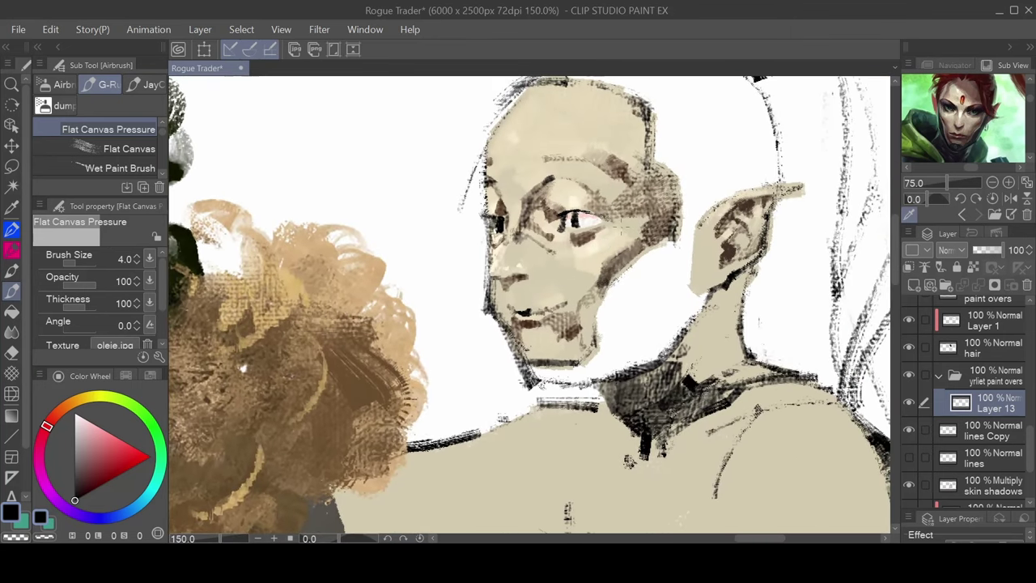
pyautogui.scroll(1, 621, 219)
pyautogui.scroll(2, 587, 206)
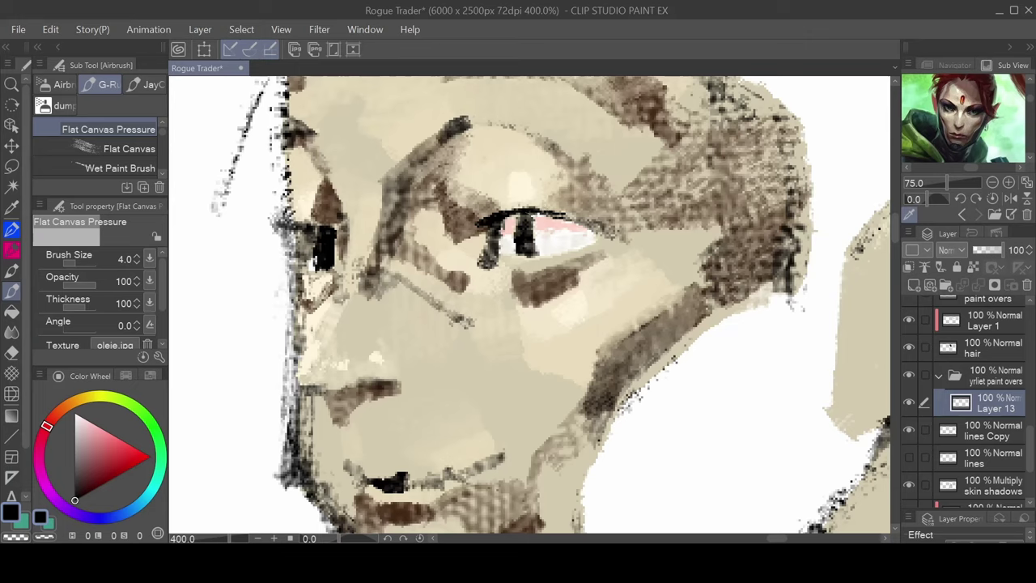
pyautogui.moveTo(572, 218)
pyautogui.mouseDown()
pyautogui.moveTo(616, 239)
pyautogui.moveTo(645, 237)
pyautogui.moveTo(592, 241)
pyautogui.moveTo(532, 267)
pyautogui.mouseUp()
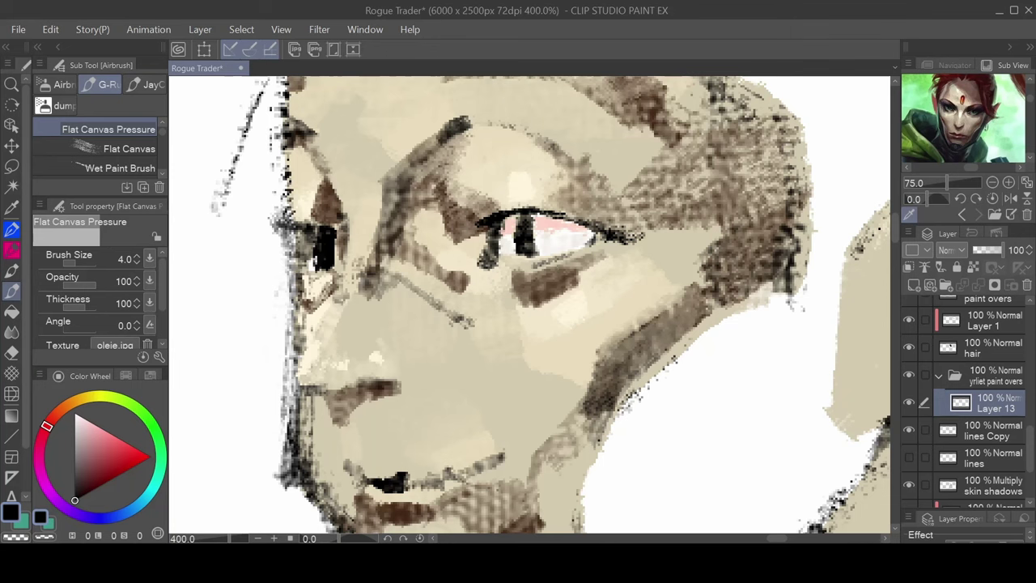
# Undo the last four strokes around the near eye and restore them to compare both versions
pyautogui.hotkey('ctrl', 'z')
pyautogui.hotkey('ctrl', 'z')
pyautogui.hotkey('ctrl', 'z')
pyautogui.hotkey('ctrl', 'z')
pyautogui.scroll(2, 590, 260)
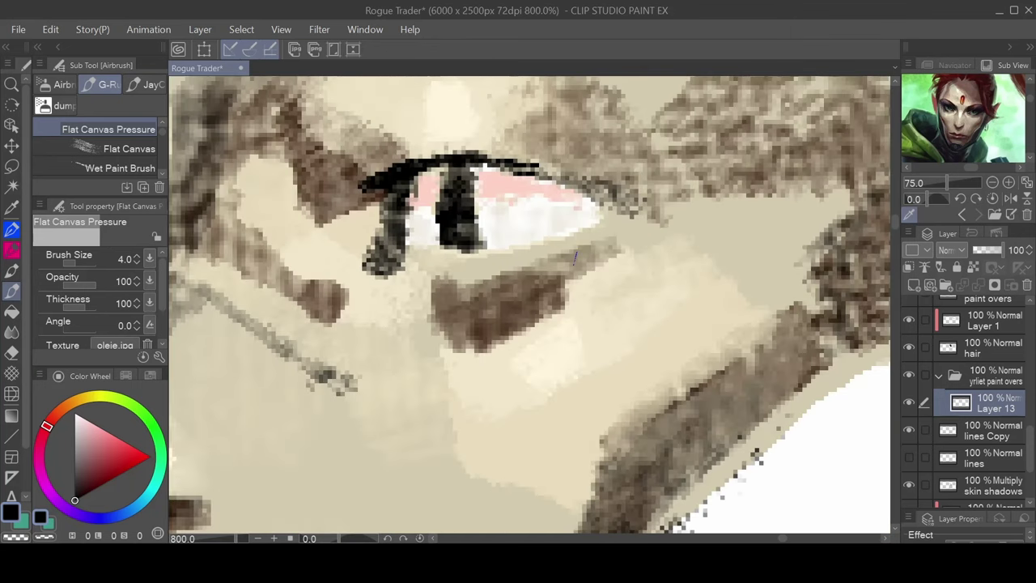
pyautogui.scroll(1, 575, 258)
pyautogui.hotkey('ctrl', 'y')
pyautogui.hotkey('ctrl', 'y')
pyautogui.hotkey('ctrl', 'y')
pyautogui.hotkey('ctrl', 'y')
pyautogui.scroll(-2, 574, 258)
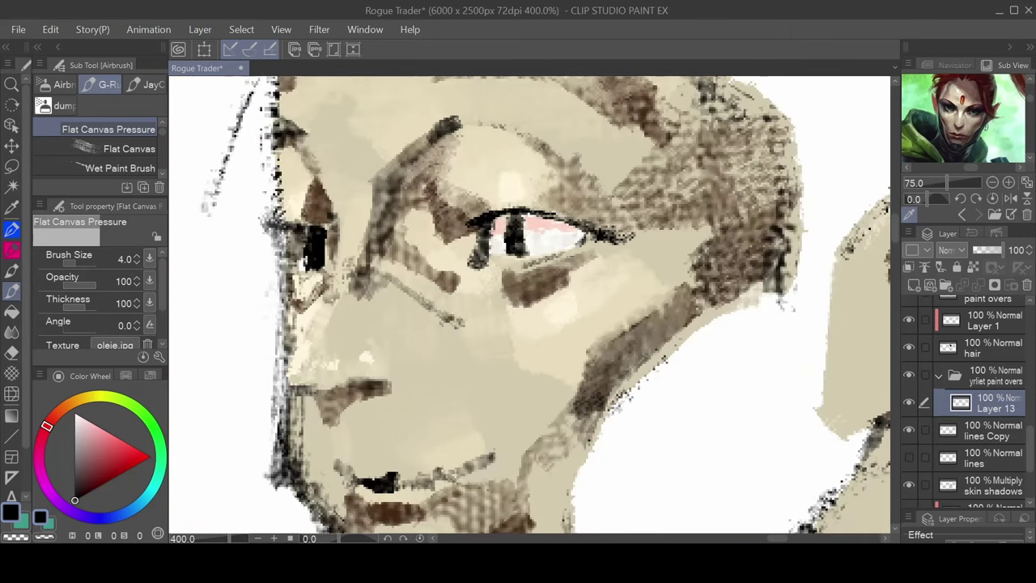
# Sample the beige skin tone and soften the dark line beneath the near eye, then sample the eye's white
pyautogui.keyDown('alt'); pyautogui.click(655, 246); pyautogui.keyUp('alt')
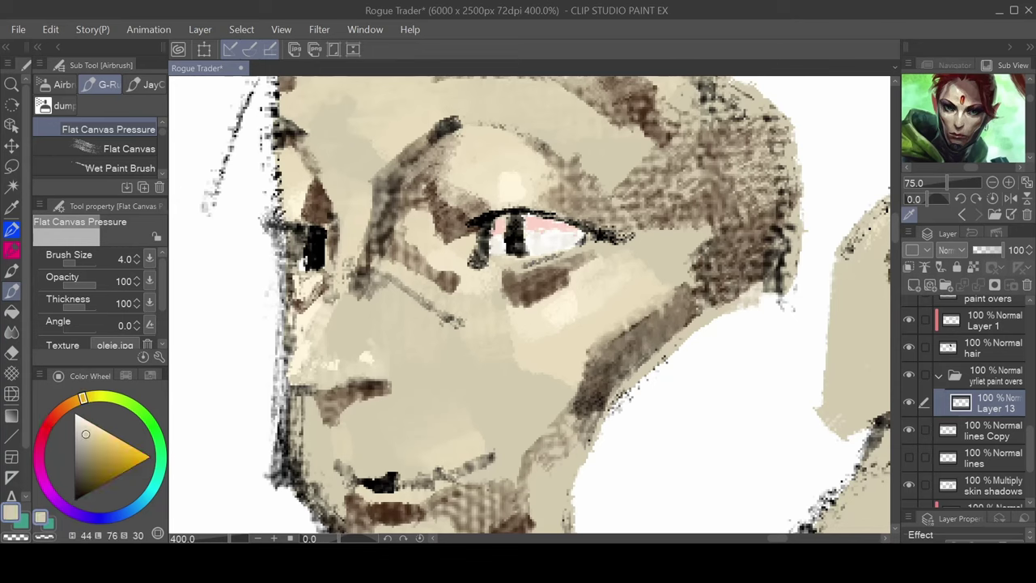
pyautogui.moveTo(553, 259); pyautogui.dragTo(526, 267)
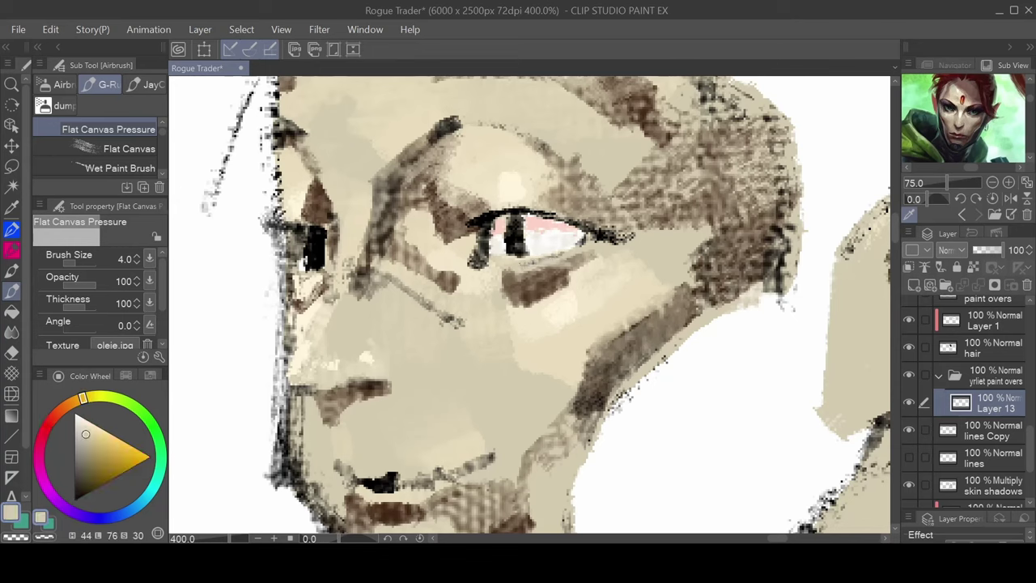
pyautogui.keyDown('alt'); pyautogui.click(541, 245); pyautogui.keyUp('alt')
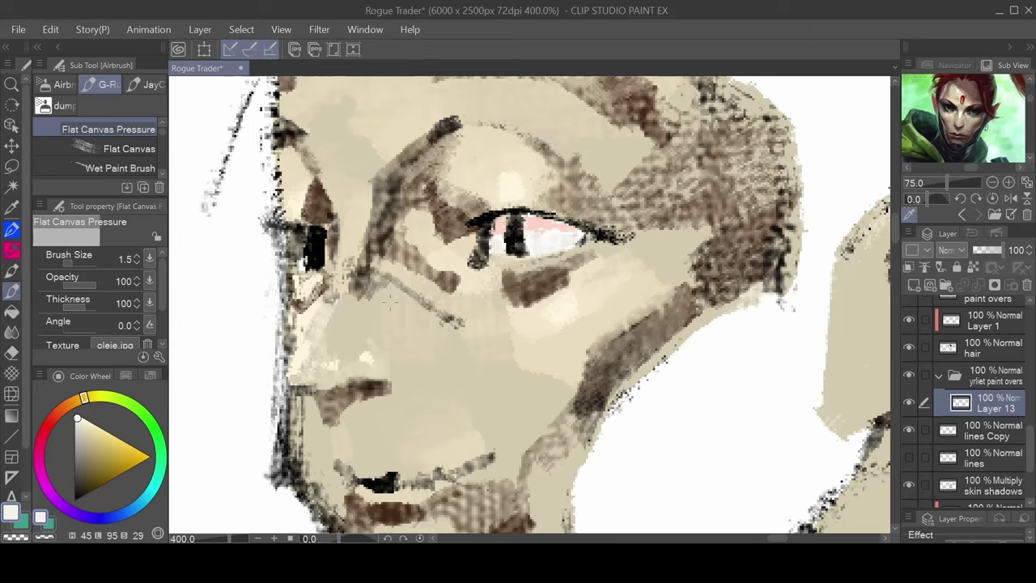
# Sample the near eye's pink, deepen it slightly, and paint the lower lid rim and inner corner with the brush at size 2.5
pyautogui.keyDown('alt'); pyautogui.click(543, 235); pyautogui.keyUp('alt')
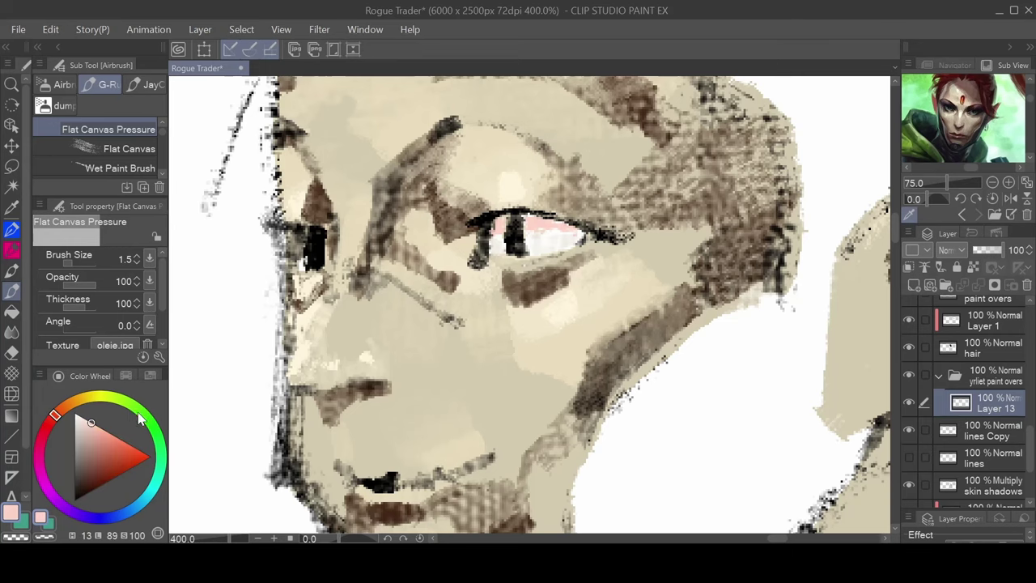
pyautogui.moveTo(92, 416); pyautogui.dragTo(97, 427)
pyautogui.scroll(3, 476, 310)
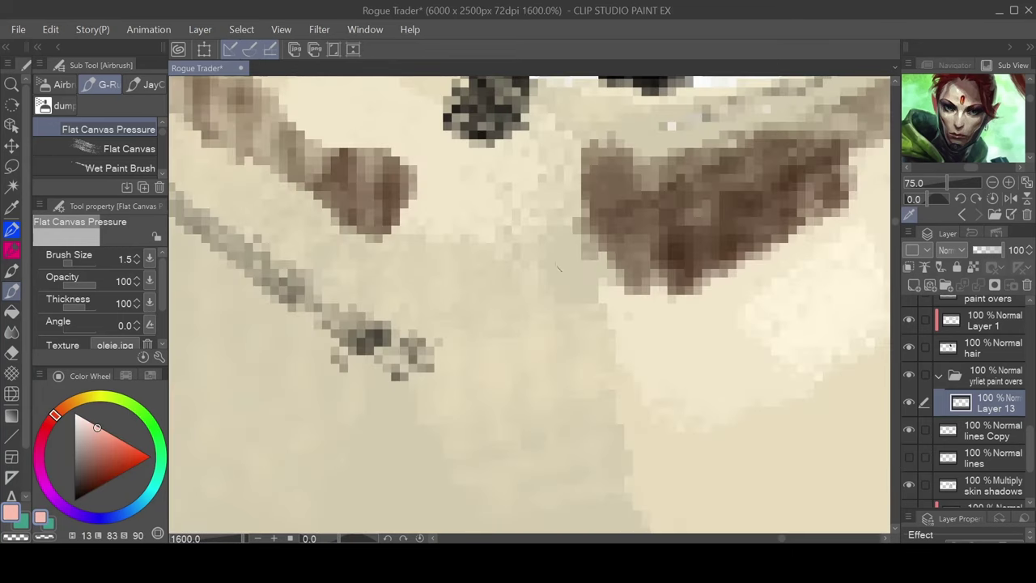
pyautogui.moveTo(620, 196); pyautogui.dragTo(518, 296)
pyautogui.moveTo(610, 236); pyautogui.dragTo(502, 340)
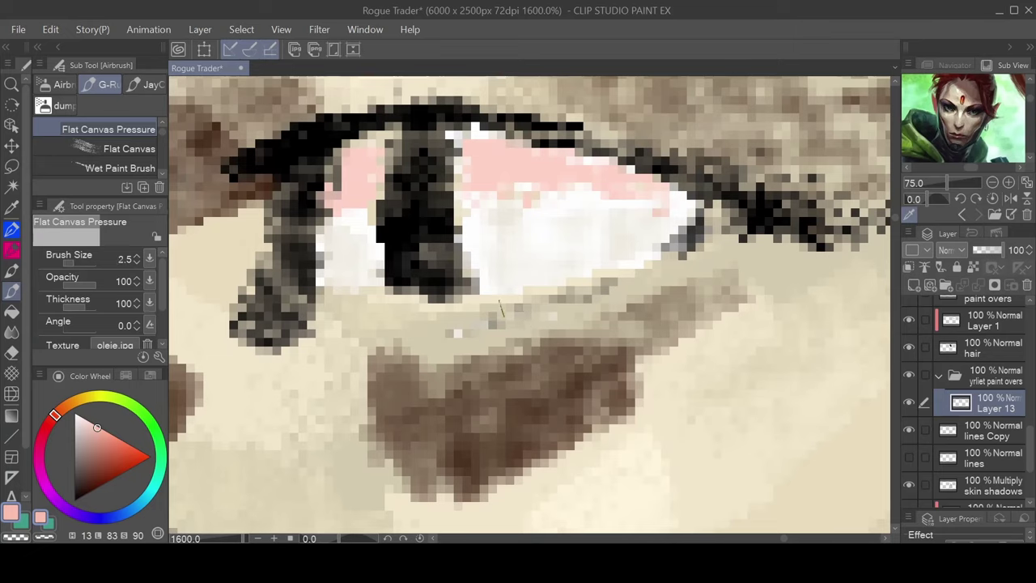
pyautogui.moveTo(530, 302)
pyautogui.mouseDown()
pyautogui.moveTo(493, 311)
pyautogui.moveTo(563, 306)
pyautogui.moveTo(459, 321)
pyautogui.moveTo(477, 310)
pyautogui.mouseUp()
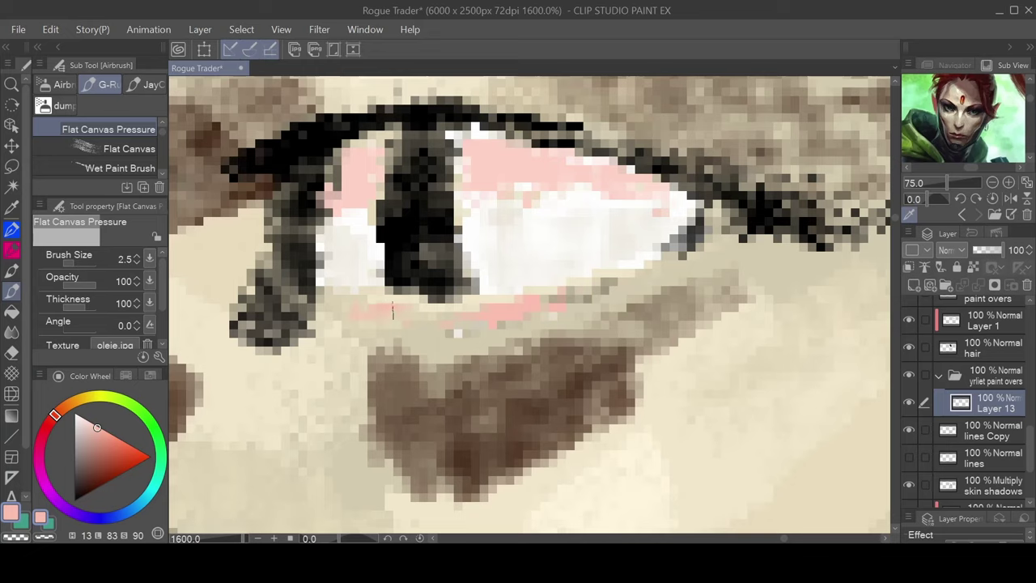
pyautogui.moveTo(269, 284)
pyautogui.mouseDown()
pyautogui.moveTo(231, 315)
pyautogui.moveTo(281, 278)
pyautogui.moveTo(231, 317)
pyautogui.moveTo(281, 279)
pyautogui.moveTo(247, 308)
pyautogui.moveTo(243, 324)
pyautogui.moveTo(281, 286)
pyautogui.moveTo(255, 312)
pyautogui.moveTo(292, 292)
pyautogui.moveTo(259, 328)
pyautogui.moveTo(234, 325)
pyautogui.mouseUp()
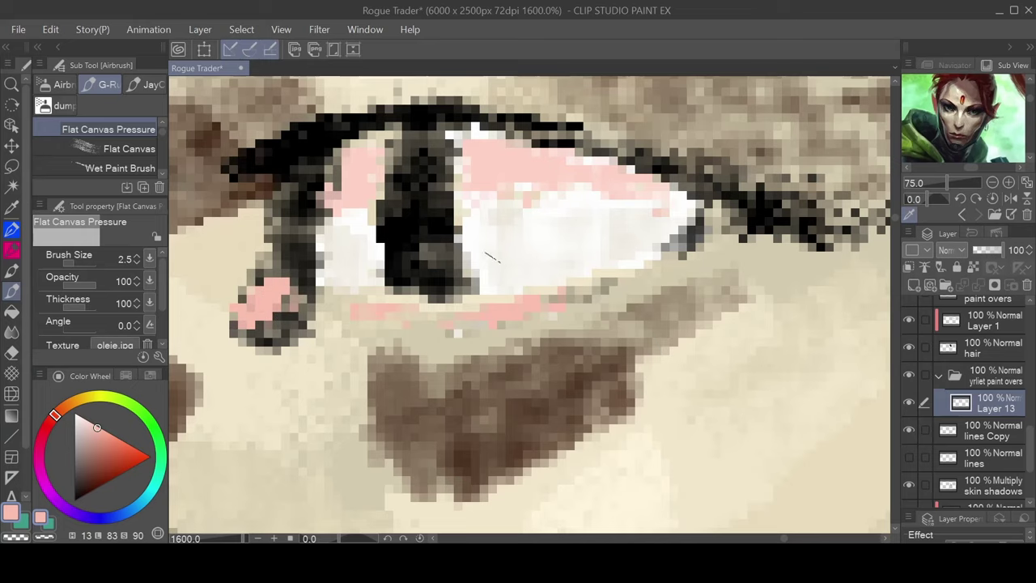
pyautogui.moveTo(499, 279); pyautogui.dragTo(414, 300)
pyautogui.moveTo(459, 270); pyautogui.dragTo(509, 285)
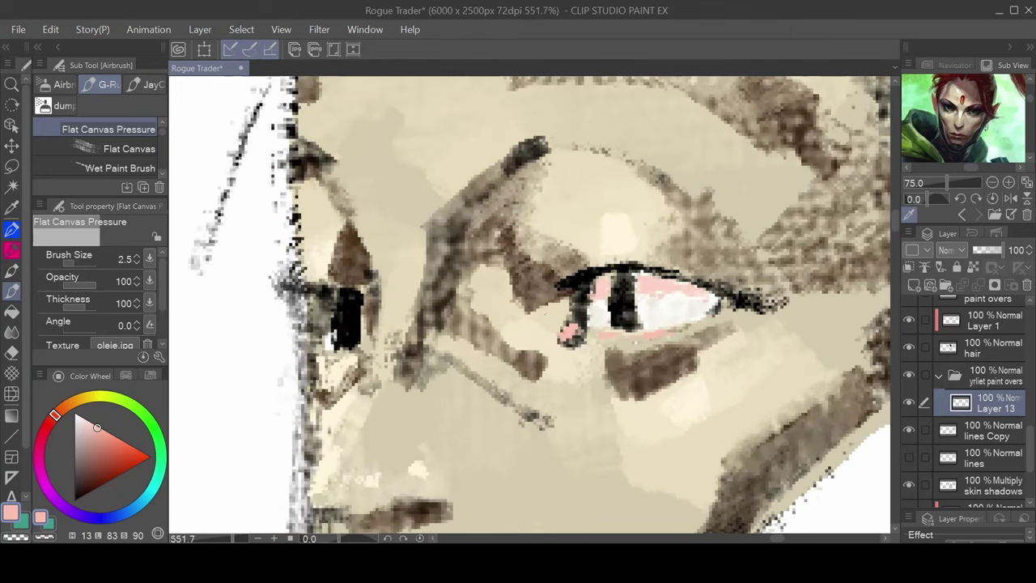
# Trim the dark strokes around the near eye's inner corner with sampled nearby tones, then sample the eye's white
pyautogui.keyDown('alt'); pyautogui.click(556, 316); pyautogui.keyUp('alt')
pyautogui.keyDown('alt'); pyautogui.click(564, 350); pyautogui.keyUp('alt')
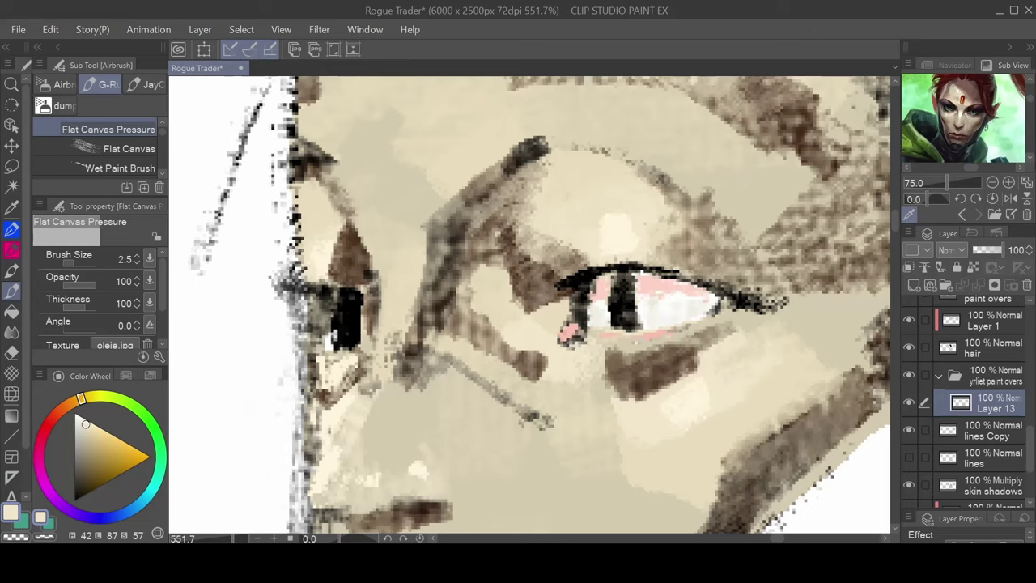
pyautogui.moveTo(576, 332); pyautogui.dragTo(573, 340)
pyautogui.keyDown('alt'); pyautogui.click(560, 312); pyautogui.keyUp('alt')
pyautogui.moveTo(561, 311)
pyautogui.mouseDown()
pyautogui.moveTo(581, 298)
pyautogui.moveTo(578, 318)
pyautogui.moveTo(577, 300)
pyautogui.moveTo(589, 303)
pyautogui.mouseUp()
pyautogui.keyDown('alt'); pyautogui.click(605, 306); pyautogui.keyUp('alt')
# Sample a cream skin tone and touch up the far eye's upper lid with the brush at size 6
pyautogui.scroll(-5, 595, 348)
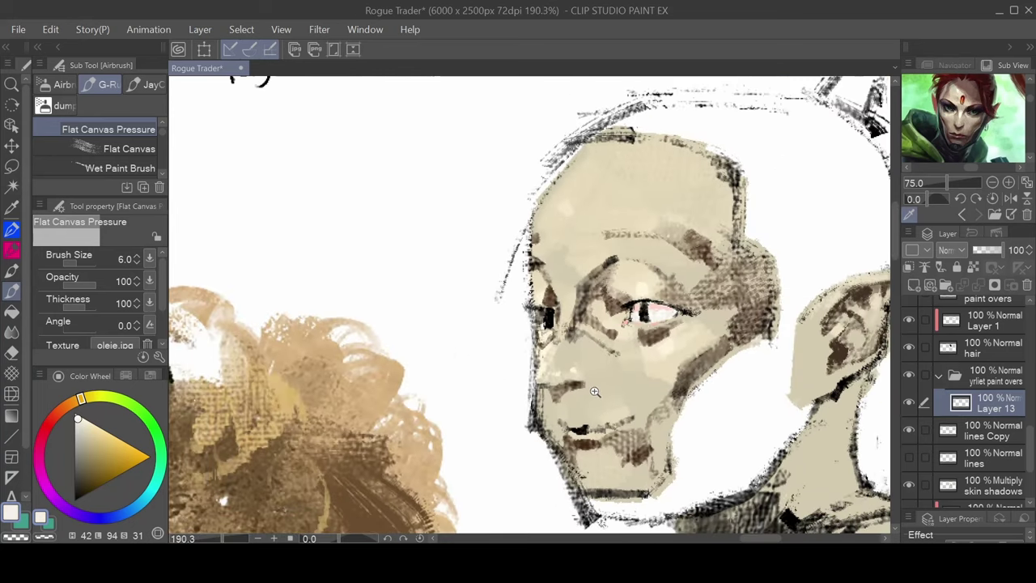
pyautogui.scroll(4, 605, 330)
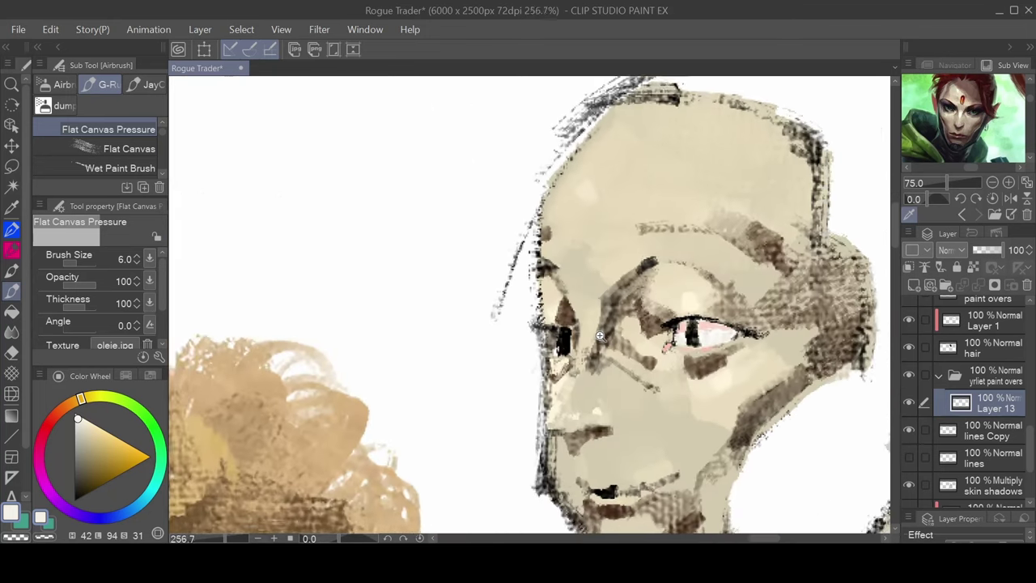
pyautogui.keyDown('alt'); pyautogui.click(544, 285); pyautogui.keyUp('alt')
pyautogui.keyDown('alt'); pyautogui.click(548, 299); pyautogui.keyUp('alt')
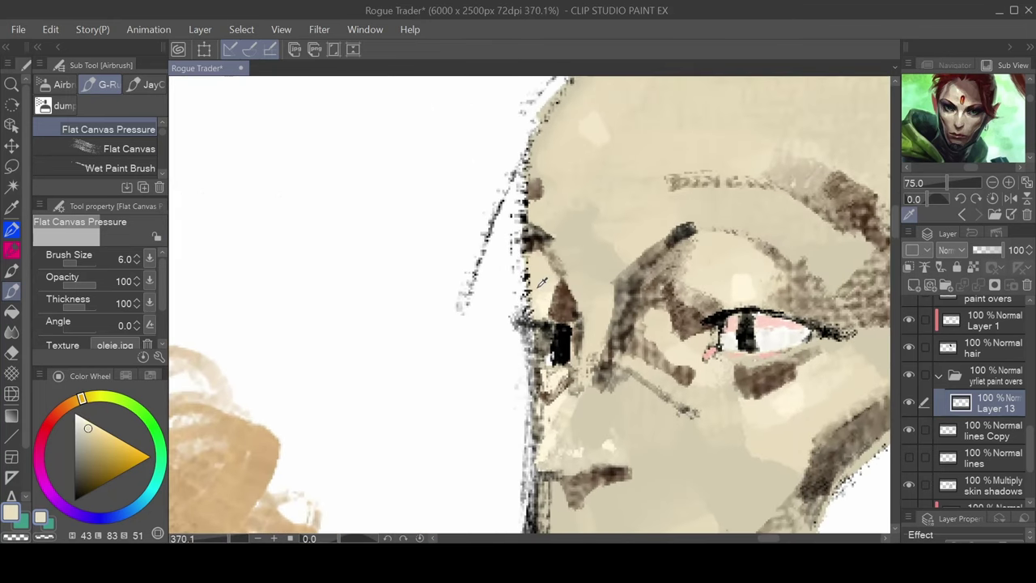
pyautogui.keyDown('alt'); pyautogui.click(540, 305); pyautogui.keyUp('alt')
pyautogui.moveTo(537, 297); pyautogui.dragTo(530, 308)
pyautogui.keyDown('alt'); pyautogui.click(548, 272); pyautogui.keyUp('alt')
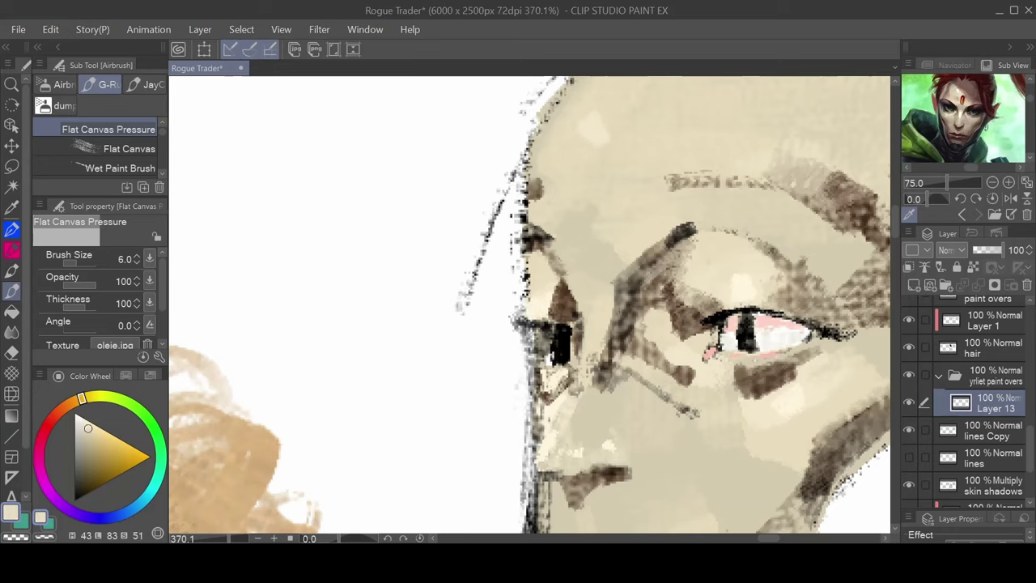
# Sample a light cream and brighten the skin just below the far eye, then sample the beige of the nose bridge
pyautogui.moveTo(607, 372); pyautogui.dragTo(554, 287)
pyautogui.keyDown('alt'); pyautogui.click(502, 292); pyautogui.keyUp('alt')
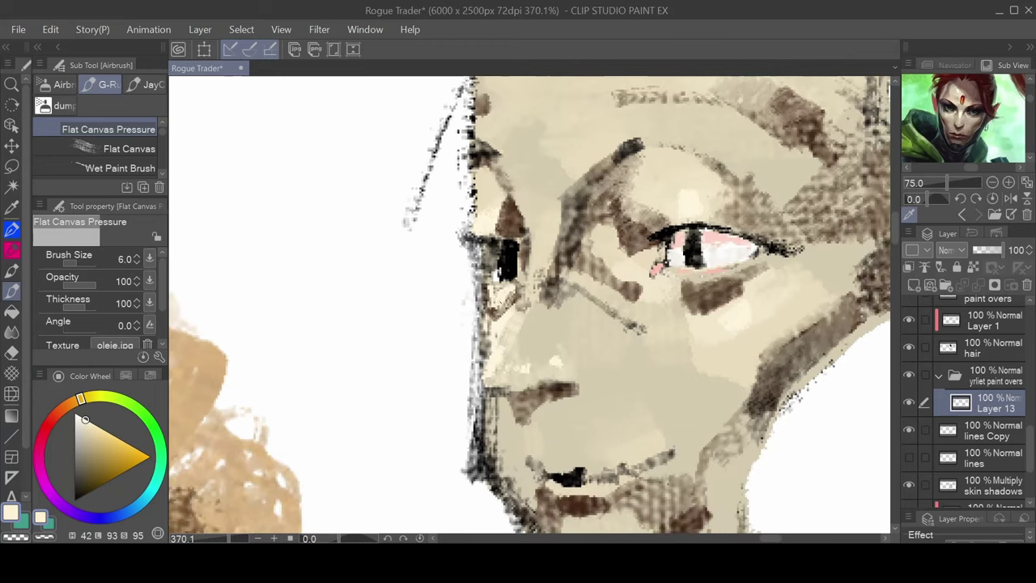
pyautogui.moveTo(490, 293)
pyautogui.mouseDown()
pyautogui.moveTo(509, 285)
pyautogui.moveTo(495, 305)
pyautogui.mouseUp()
pyautogui.keyDown('alt'); pyautogui.click(548, 233); pyautogui.keyUp('alt')
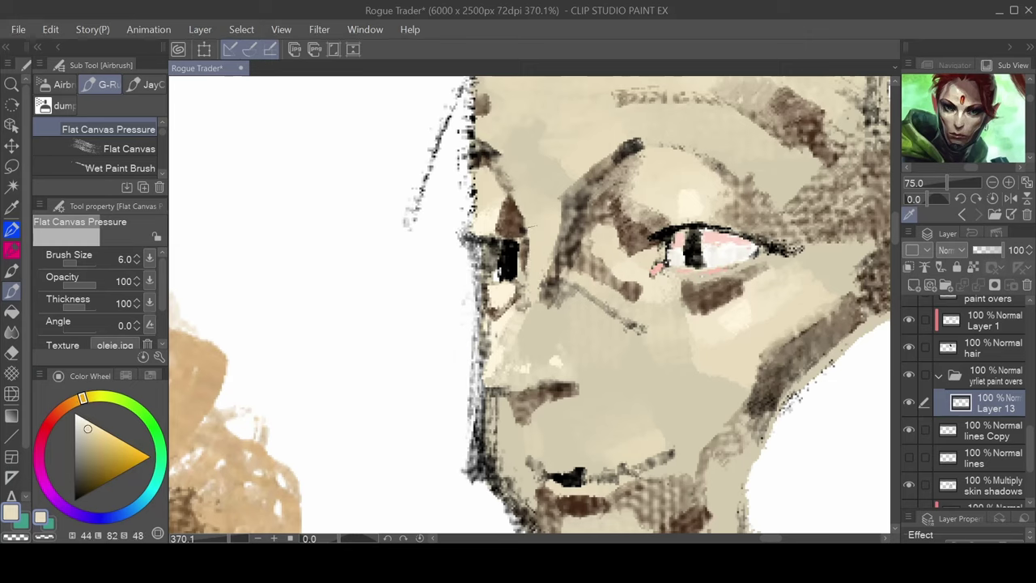
# Try to brighten the skin between the nose and mouth with light cream at brush size 12
pyautogui.scroll(-5, 641, 302)
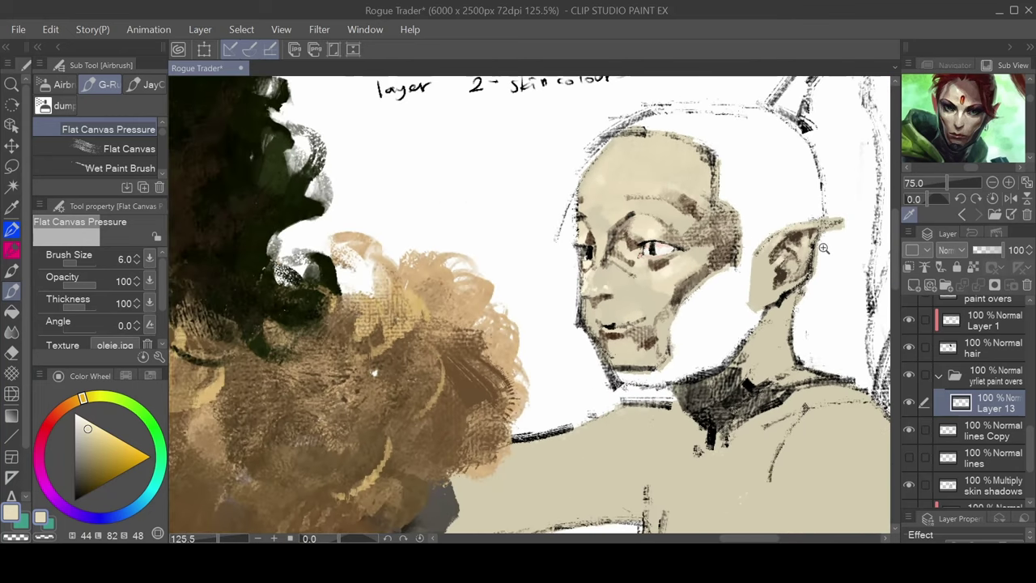
pyautogui.scroll(4, 641, 302)
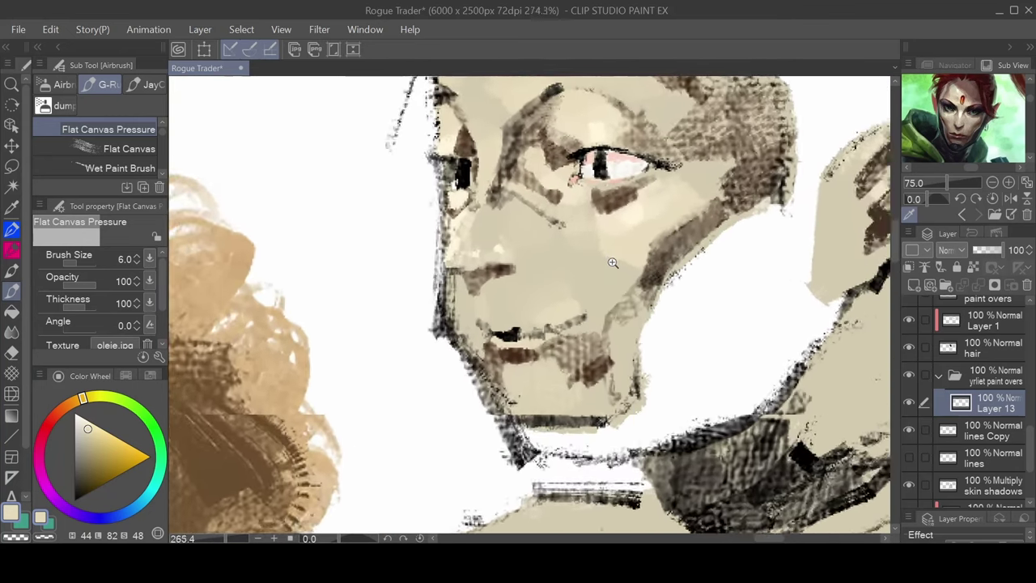
pyautogui.press(']')
pyautogui.press(']')
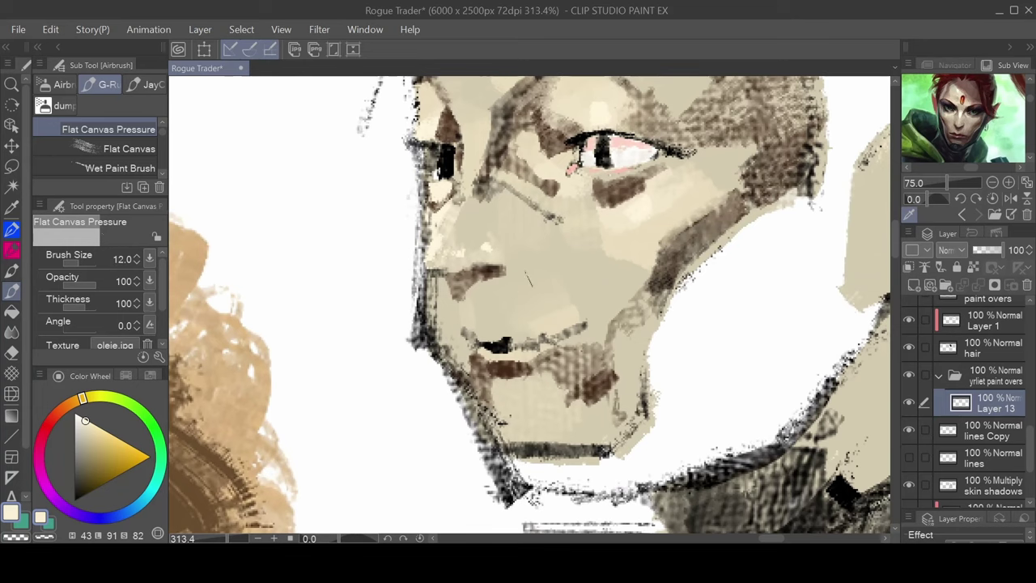
pyautogui.moveTo(531, 273)
pyautogui.mouseDown()
pyautogui.moveTo(533, 285)
pyautogui.moveTo(504, 298)
pyautogui.moveTo(557, 307)
pyautogui.mouseUp()
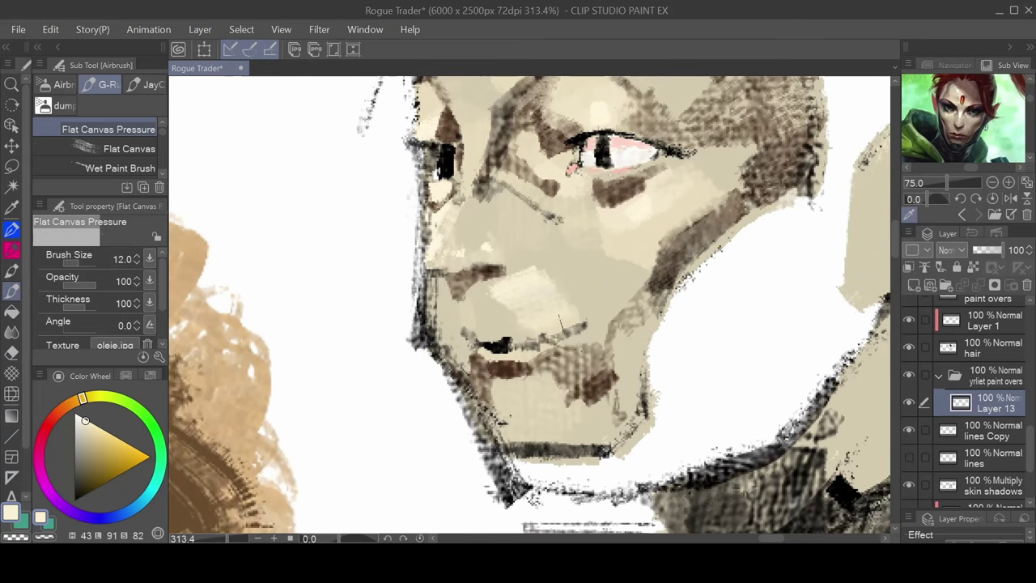
pyautogui.scroll(-5, 555, 307)
pyautogui.hotkey('ctrl', 'z')
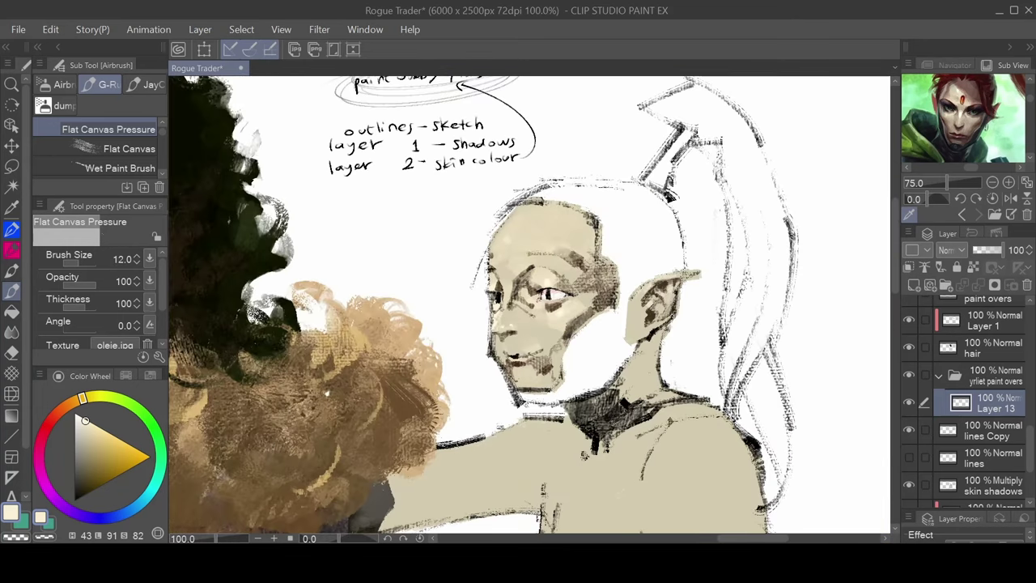
# Enlarge the brush to size 40 and dab a light cream highlight onto the forehead near its front edge
pyautogui.scroll(3, 518, 356)
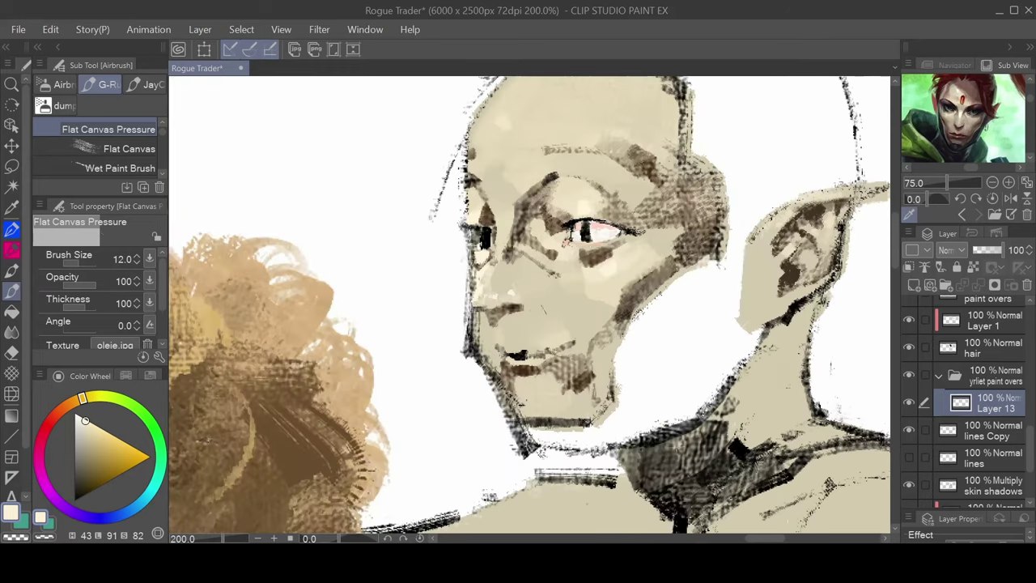
pyautogui.press(']')
pyautogui.press(']')
pyautogui.press(']')
pyautogui.press(']')
pyautogui.press(']')
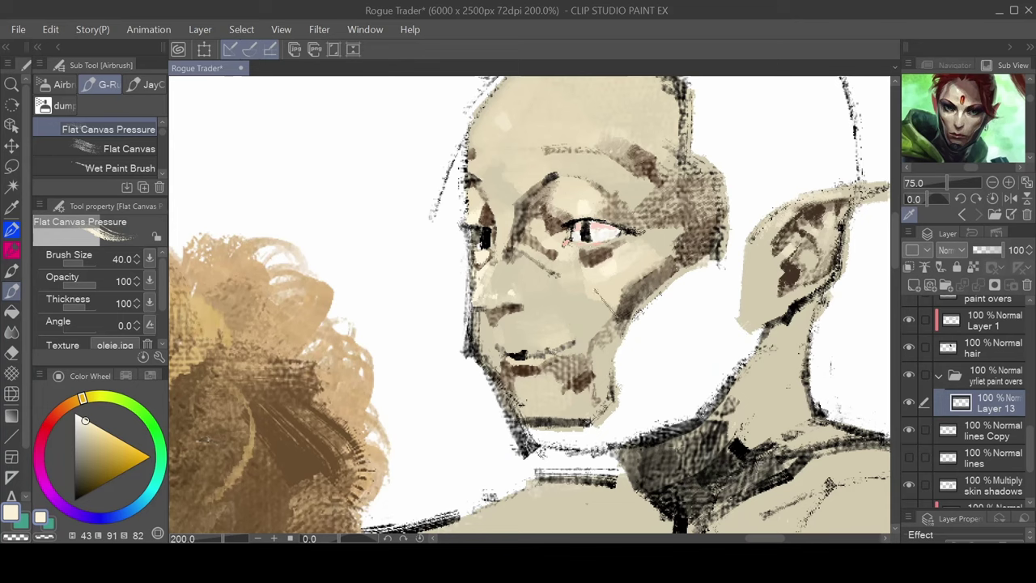
# Sample the beige skin tone and, at brush size 10, cover the dark shadow below the mouth corner and soften the front jaw outline
pyautogui.press('[')
pyautogui.press('[')
pyautogui.press('[')
pyautogui.press('[')
pyautogui.press('[')
pyautogui.press('[')
pyautogui.press('[')
pyautogui.keyDown('alt'); pyautogui.click(603, 360); pyautogui.keyUp('alt')
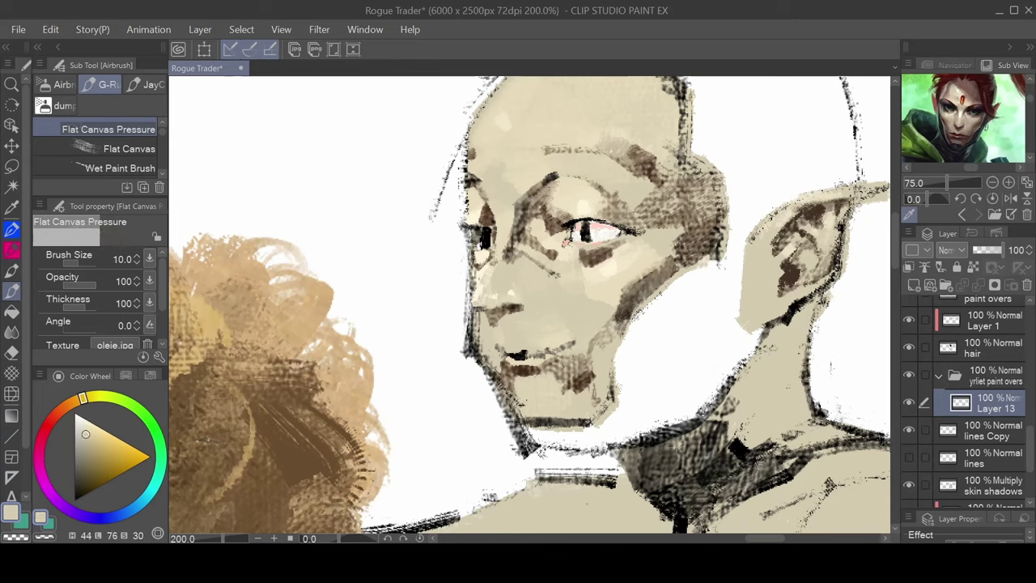
pyautogui.moveTo(560, 358)
pyautogui.mouseDown()
pyautogui.moveTo(586, 366)
pyautogui.moveTo(583, 387)
pyautogui.moveTo(589, 372)
pyautogui.moveTo(576, 385)
pyautogui.moveTo(568, 372)
pyautogui.mouseUp()
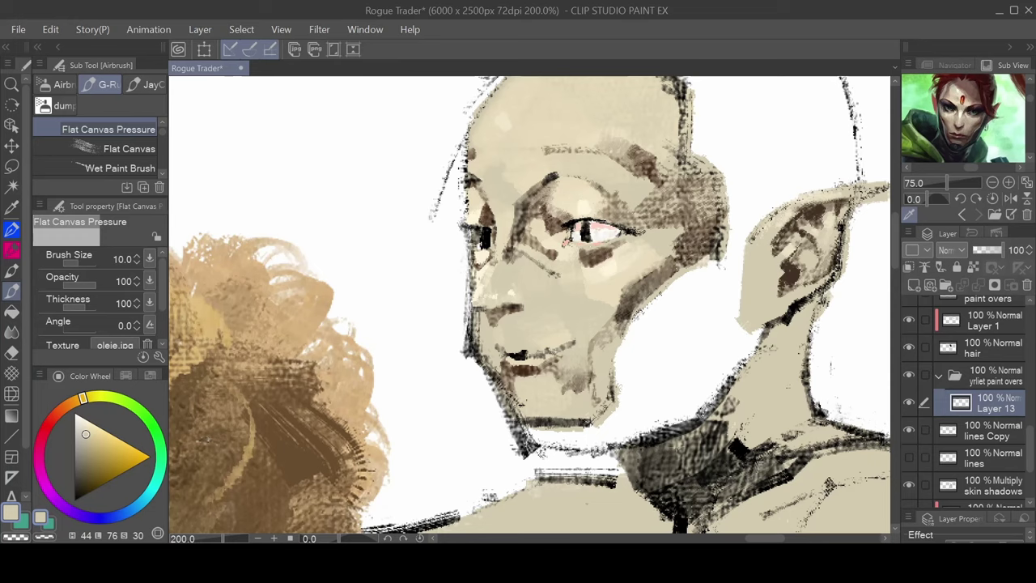
pyautogui.moveTo(485, 348)
pyautogui.mouseDown()
pyautogui.moveTo(477, 321)
pyautogui.moveTo(498, 377)
pyautogui.mouseUp()
pyautogui.moveTo(515, 416); pyautogui.dragTo(509, 399)
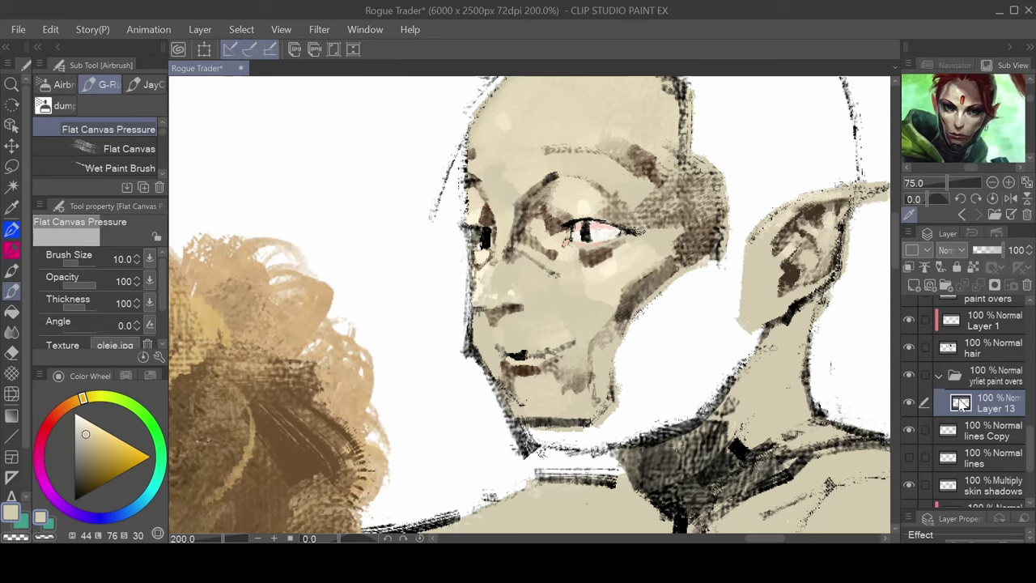
# On the lines Copy layer, use the transparent color to thin the outline along the front jaw and chin corner
pyautogui.click(976, 437)
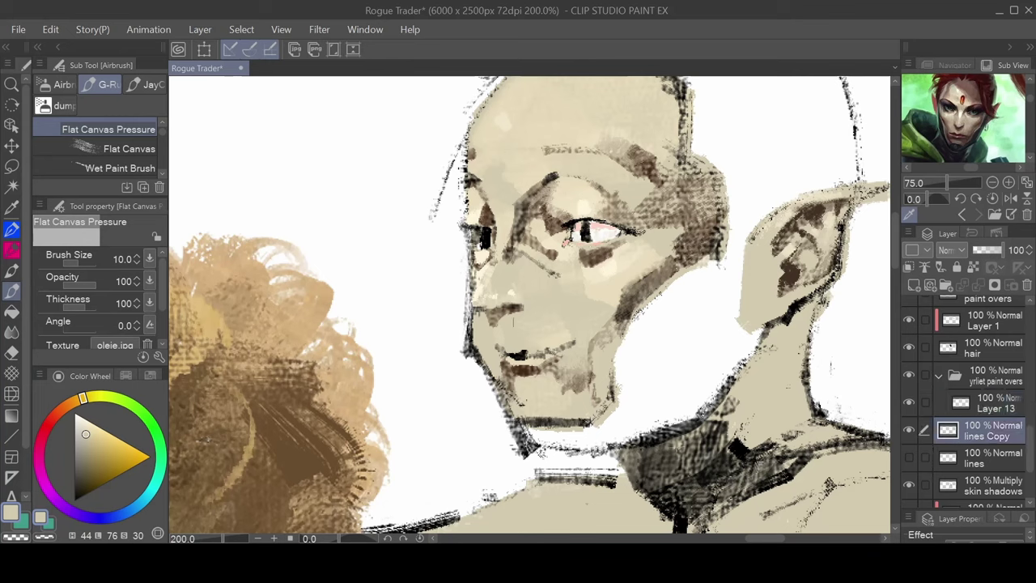
pyautogui.press('c')
pyautogui.moveTo(465, 361)
pyautogui.mouseDown()
pyautogui.moveTo(465, 316)
pyautogui.moveTo(476, 365)
pyautogui.mouseUp()
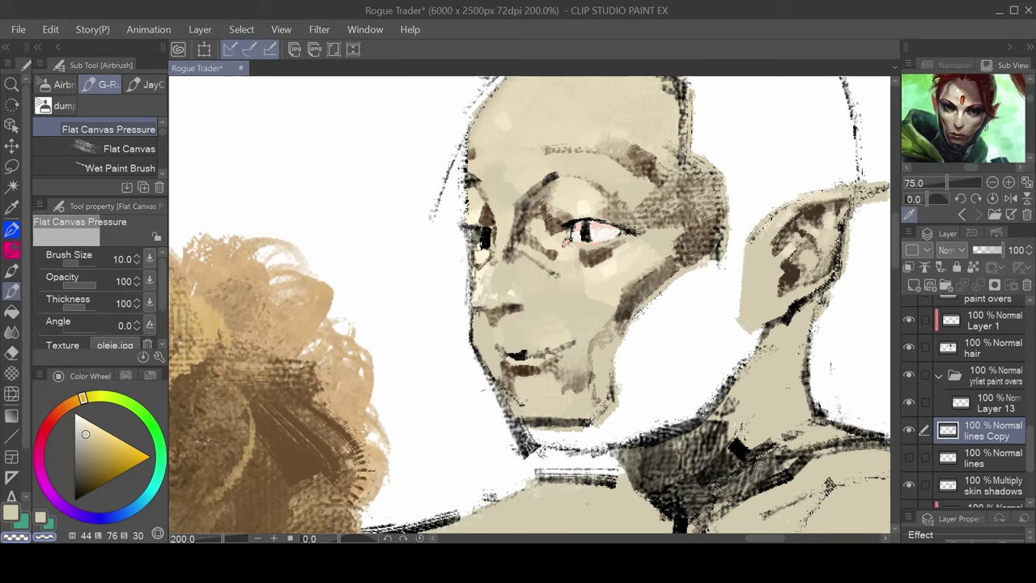
pyautogui.moveTo(513, 458)
pyautogui.mouseDown()
pyautogui.moveTo(537, 442)
pyautogui.moveTo(515, 439)
pyautogui.moveTo(585, 452)
pyautogui.moveTo(573, 453)
pyautogui.mouseUp()
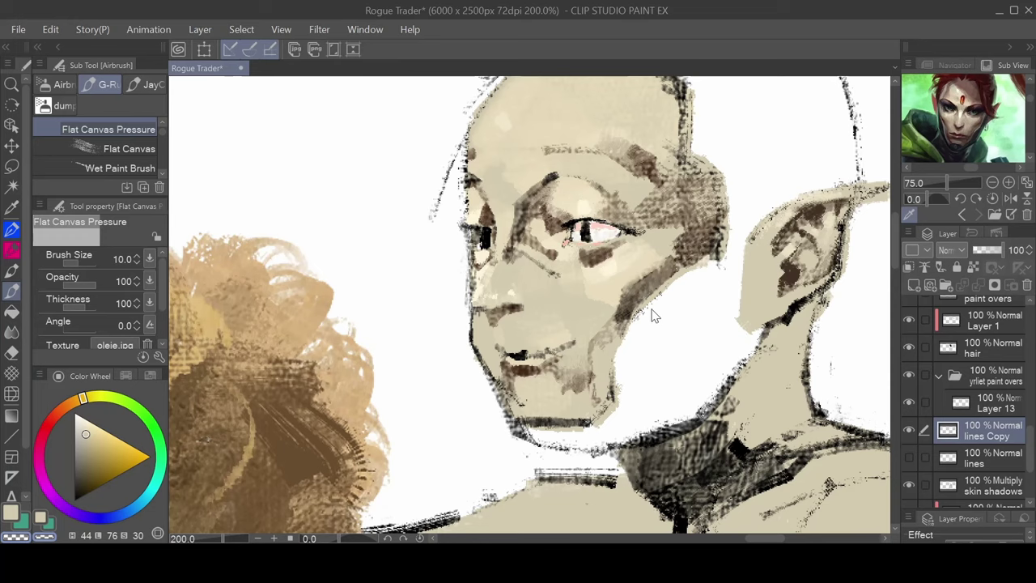
pyautogui.hotkey('ctrl', 'z')
pyautogui.hotkey('ctrl', 'z')
# Erase the rough outline marks outside the face contour from the upper lip past the nose to the far eye
pyautogui.moveTo(466, 325); pyautogui.dragTo(469, 284)
pyautogui.moveTo(677, 291)
pyautogui.mouseDown()
pyautogui.moveTo(399, 281)
pyautogui.moveTo(343, 324)
pyautogui.moveTo(706, 284)
pyautogui.mouseUp()
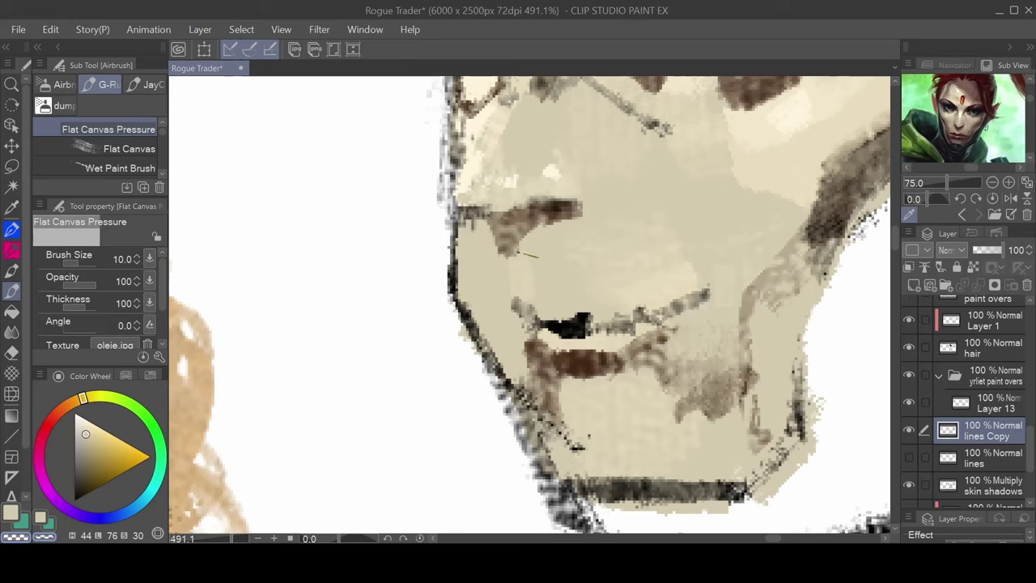
pyautogui.moveTo(521, 171); pyautogui.dragTo(514, 277)
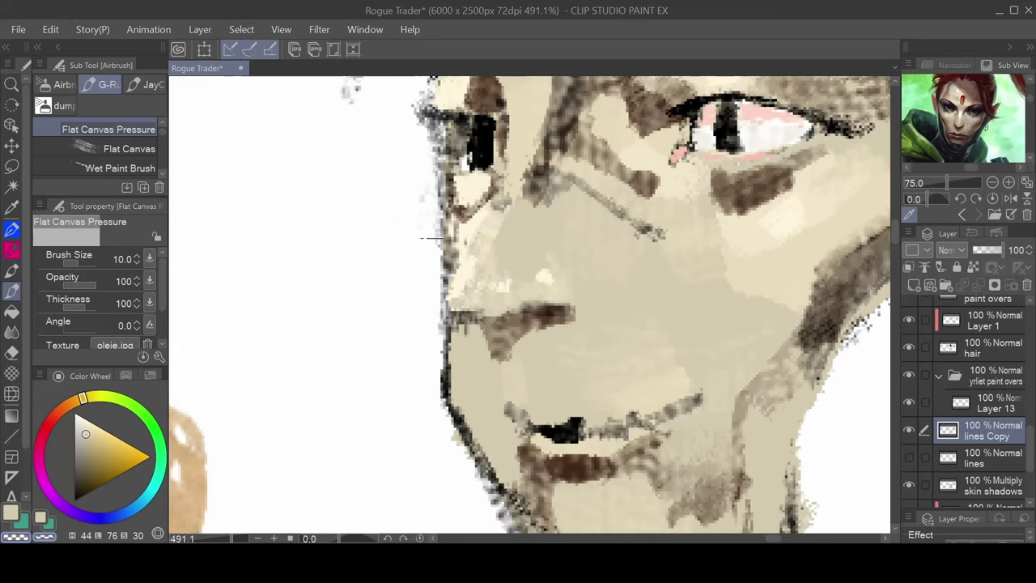
pyautogui.moveTo(456, 150); pyautogui.dragTo(436, 226)
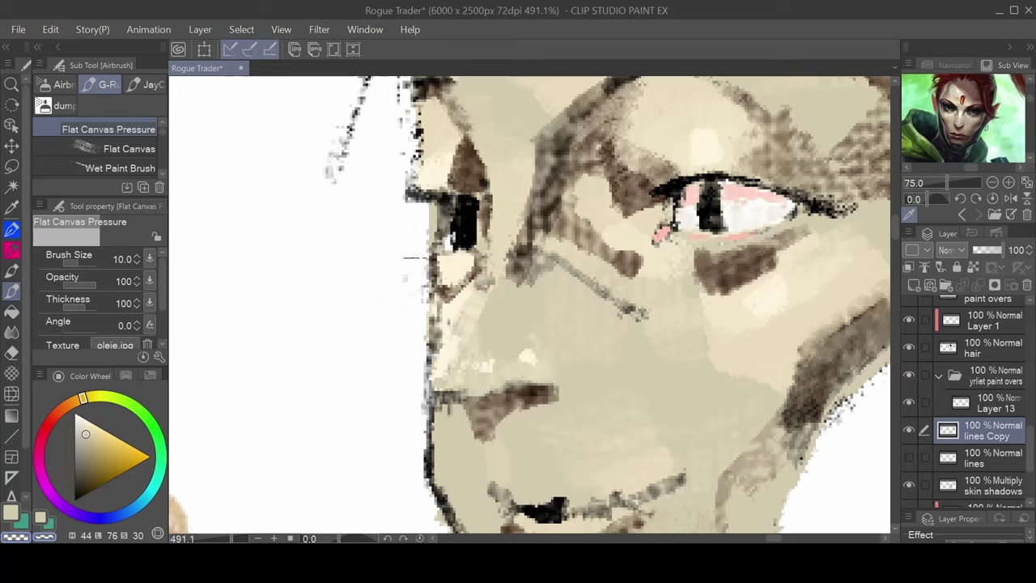
pyautogui.scroll(-3, 1032, 448)
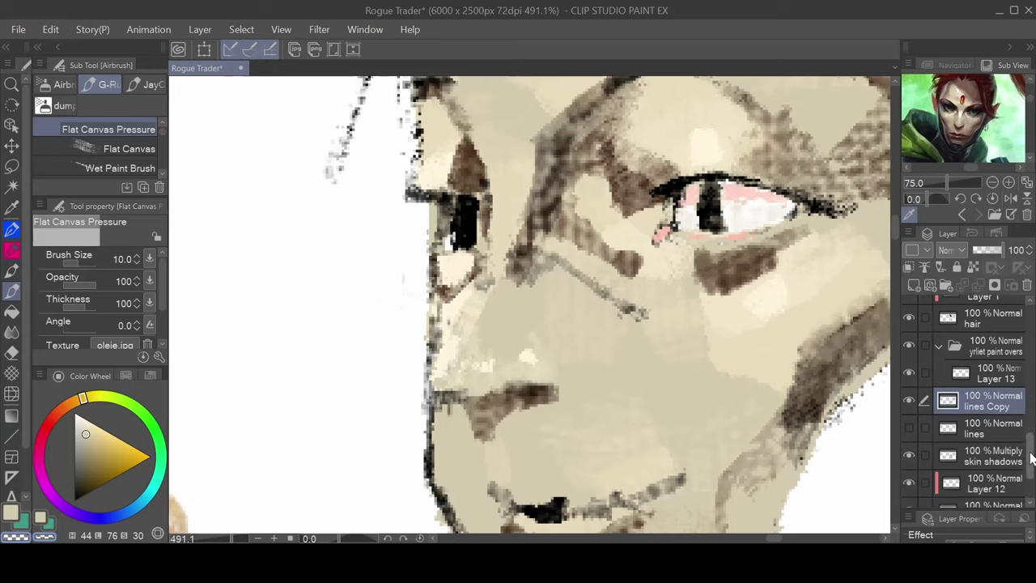
pyautogui.click(992, 460)
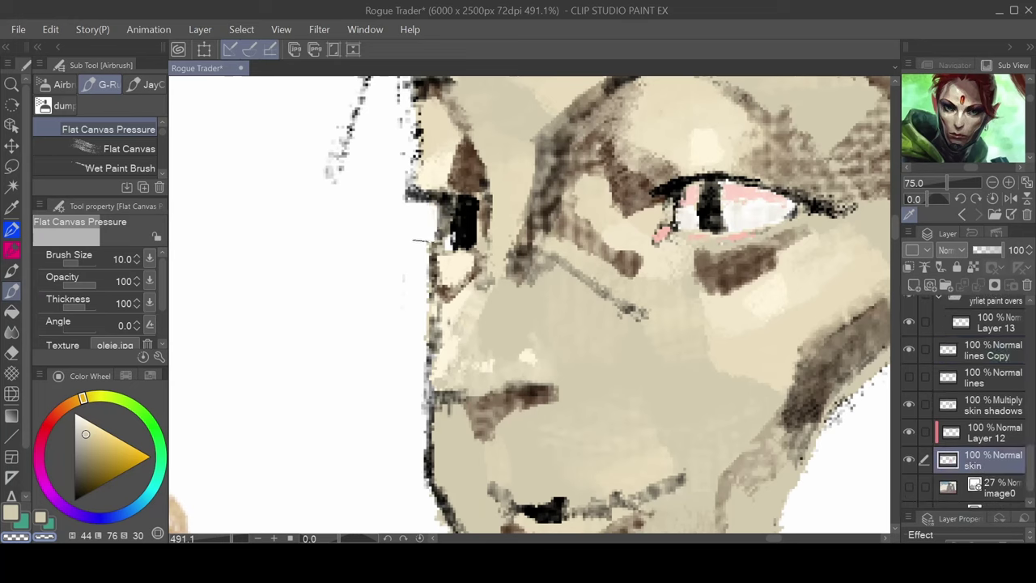
pyautogui.scroll(-5, 549, 229)
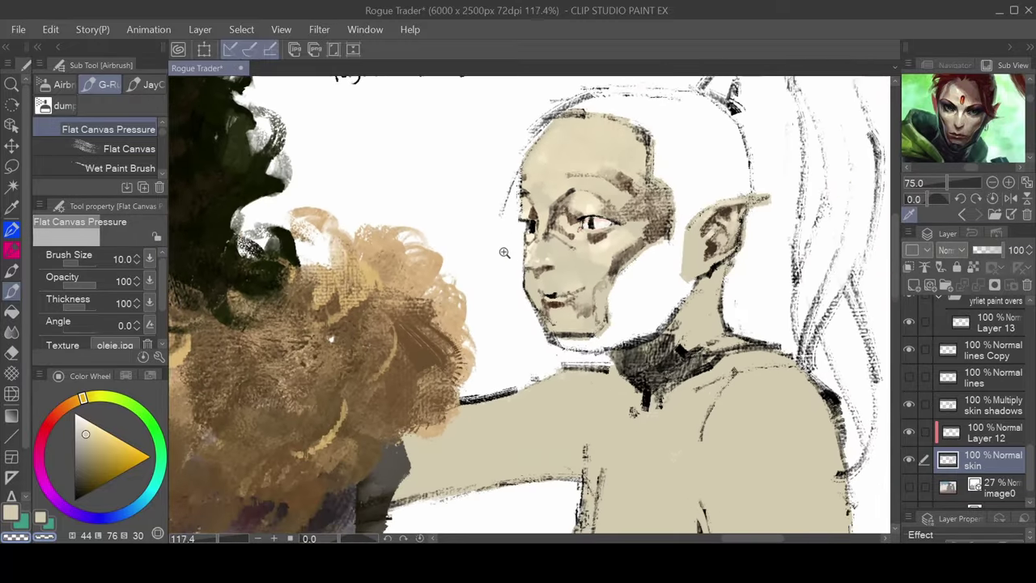
pyautogui.scroll(3, 562, 204)
pyautogui.scroll(2, 561, 204)
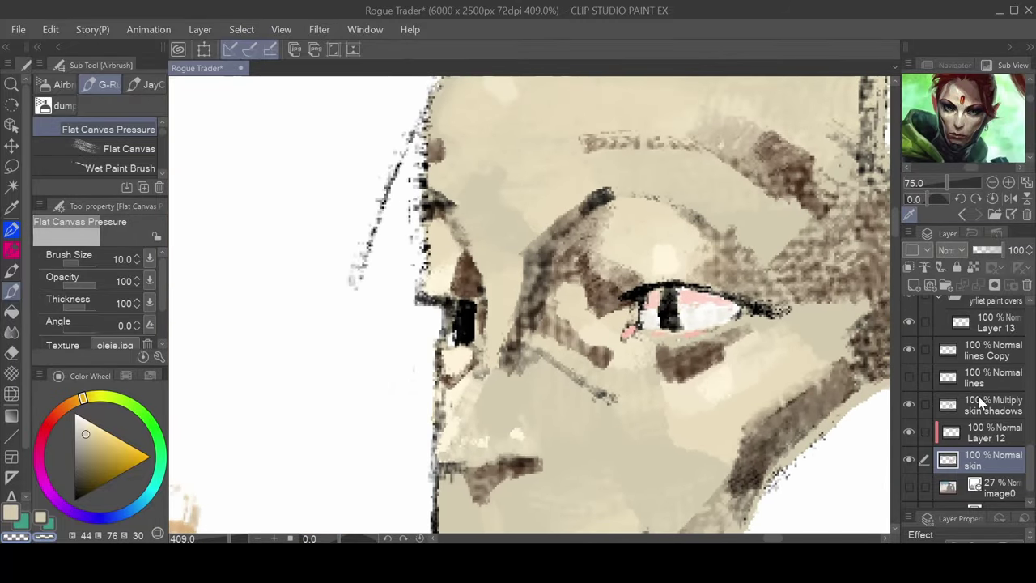
# On the lines Copy layer, erase the stray slanted stroke outside the forehead and far brow
pyautogui.click(968, 356)
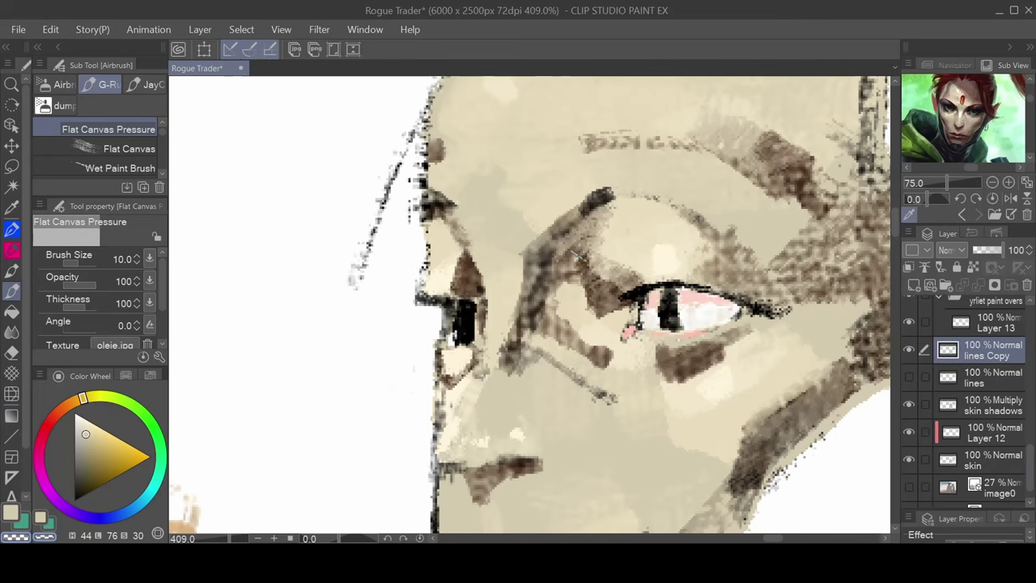
pyautogui.scroll(-7, 579, 259)
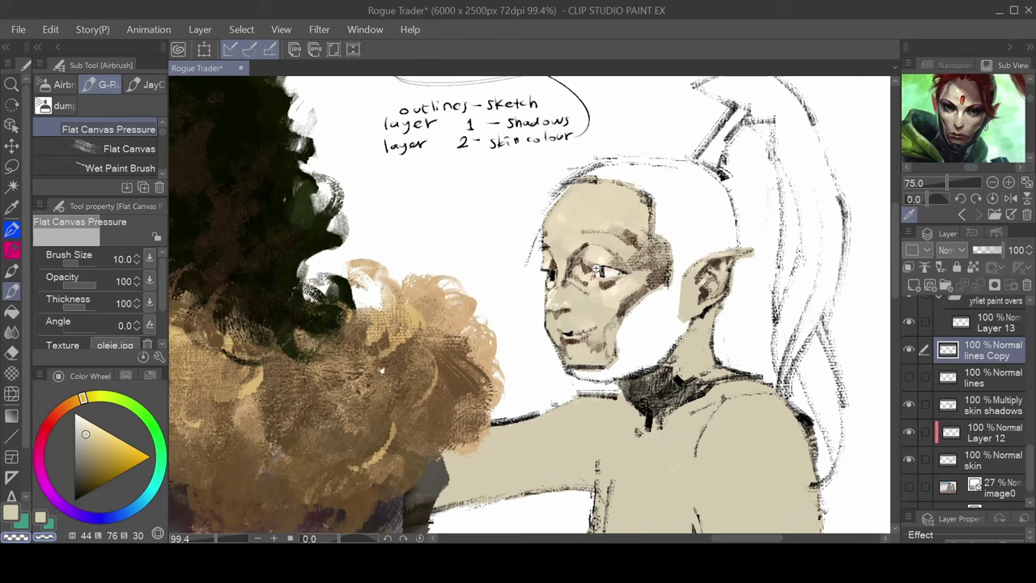
pyautogui.scroll(-1, 635, 250)
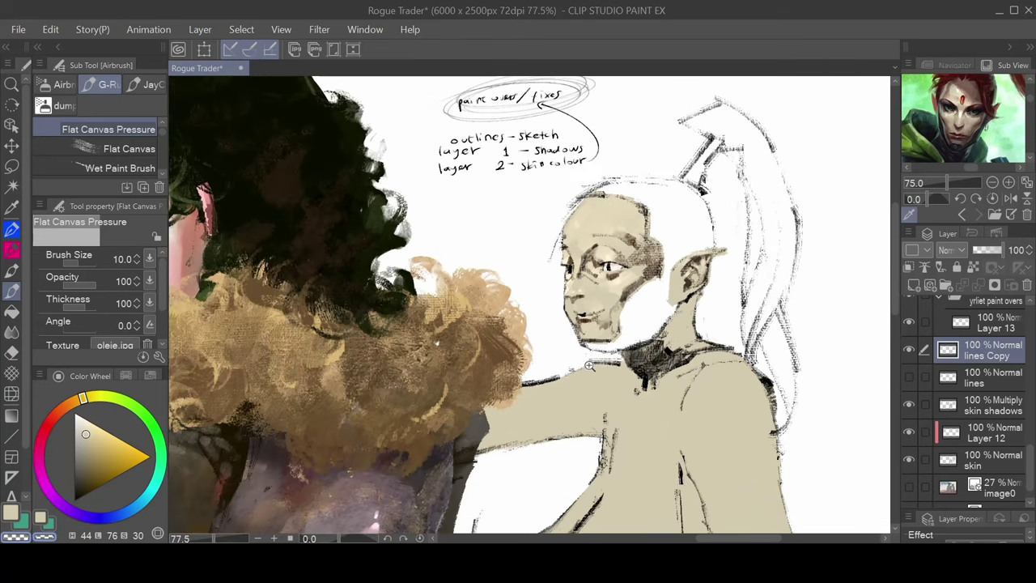
pyautogui.scroll(8, 574, 244)
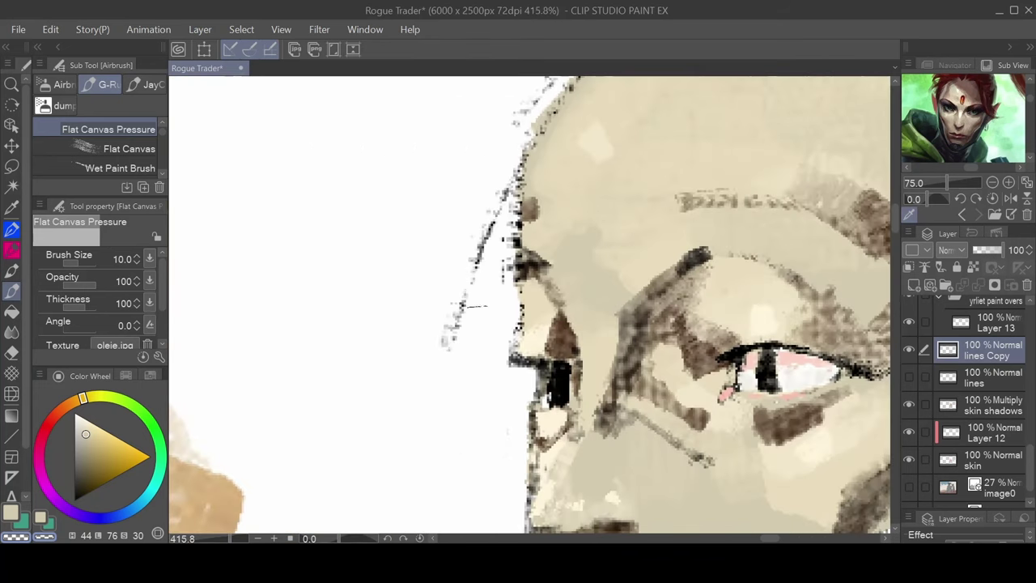
pyautogui.moveTo(475, 306)
pyautogui.mouseDown()
pyautogui.moveTo(474, 281)
pyautogui.moveTo(452, 273)
pyautogui.moveTo(450, 358)
pyautogui.moveTo(460, 285)
pyautogui.moveTo(478, 311)
pyautogui.moveTo(478, 239)
pyautogui.moveTo(492, 258)
pyautogui.moveTo(496, 192)
pyautogui.moveTo(489, 241)
pyautogui.moveTo(486, 211)
pyautogui.mouseUp()
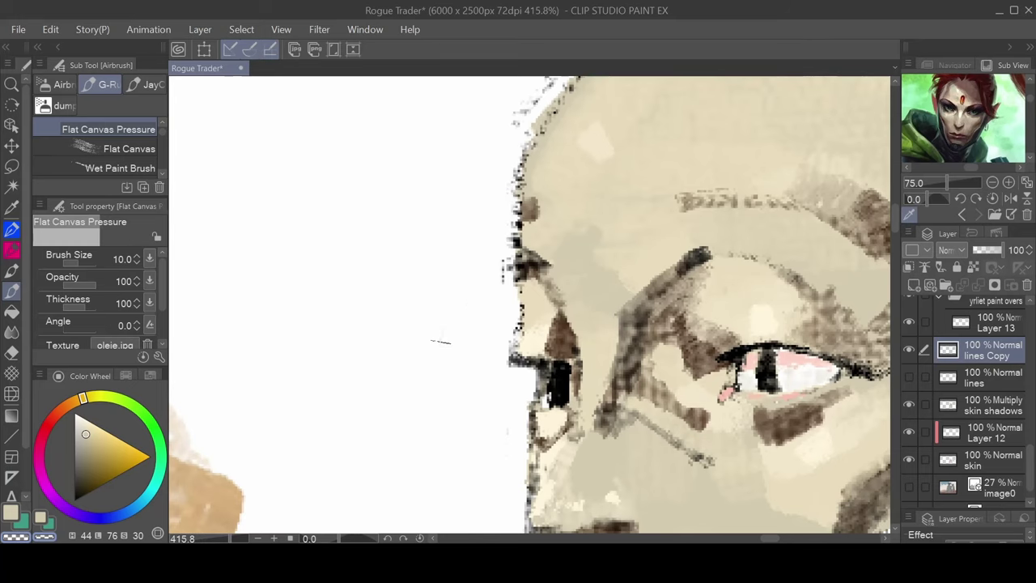
pyautogui.scroll(-8, 639, 253)
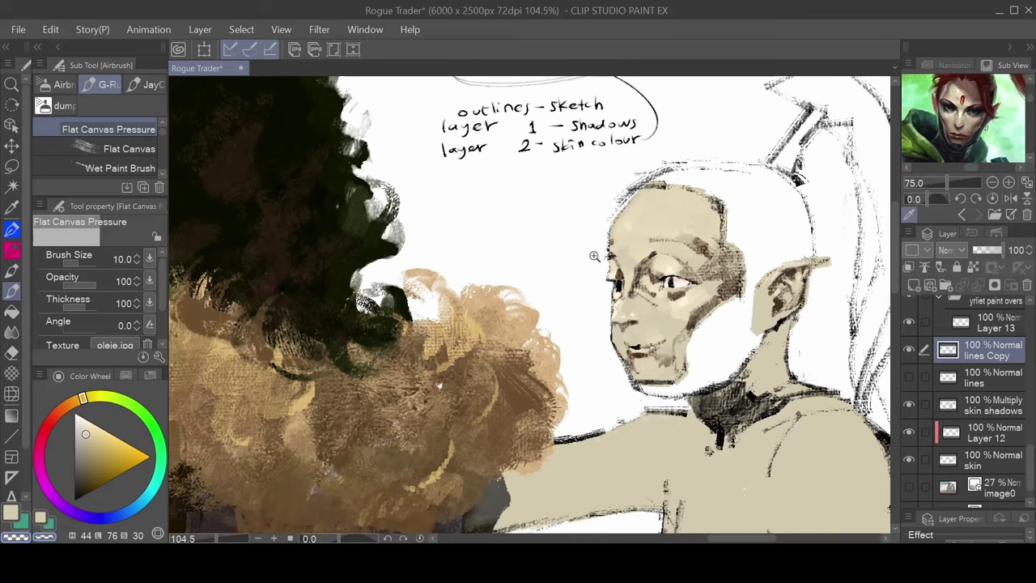
# On Layer 13, sample a light cream and touch up the skin below the far brow, reducing the brush to size 5
pyautogui.scroll(2, 594, 256)
pyautogui.scroll(1, 1031, 460)
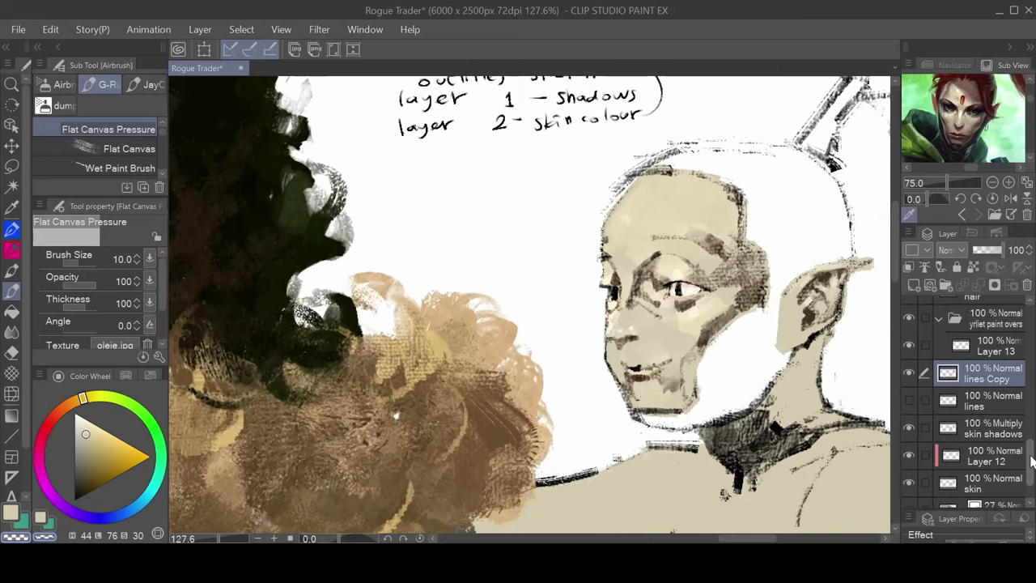
pyautogui.scroll(2, 1032, 460)
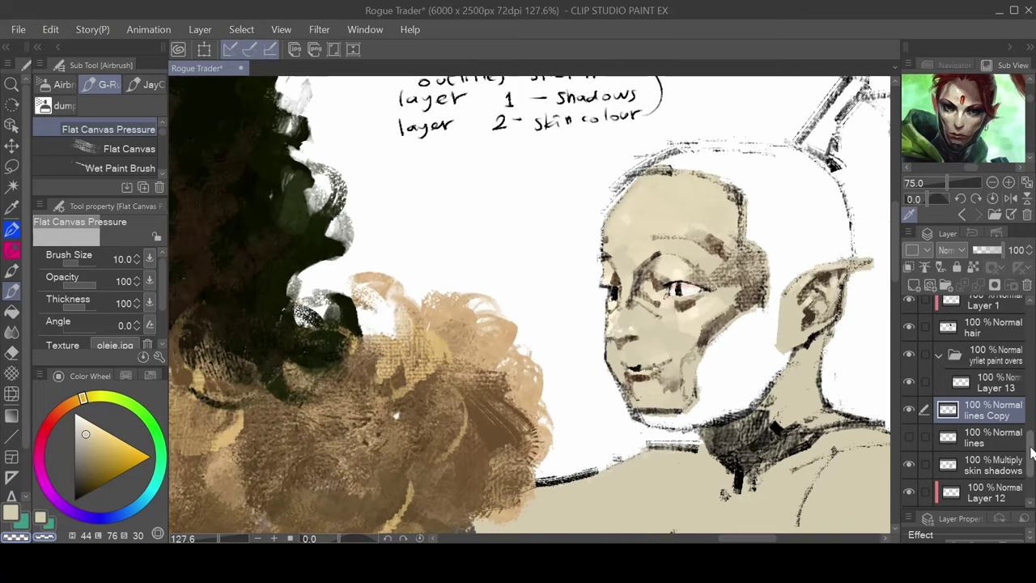
pyautogui.click(994, 391)
pyautogui.scroll(5, 608, 258)
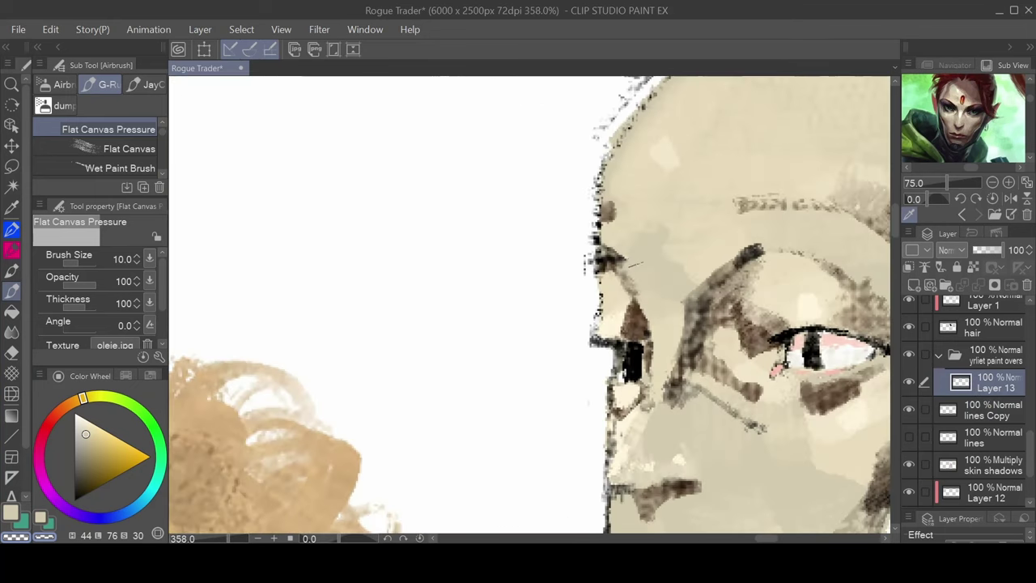
pyautogui.keyDown('alt'); pyautogui.click(618, 279); pyautogui.keyUp('alt')
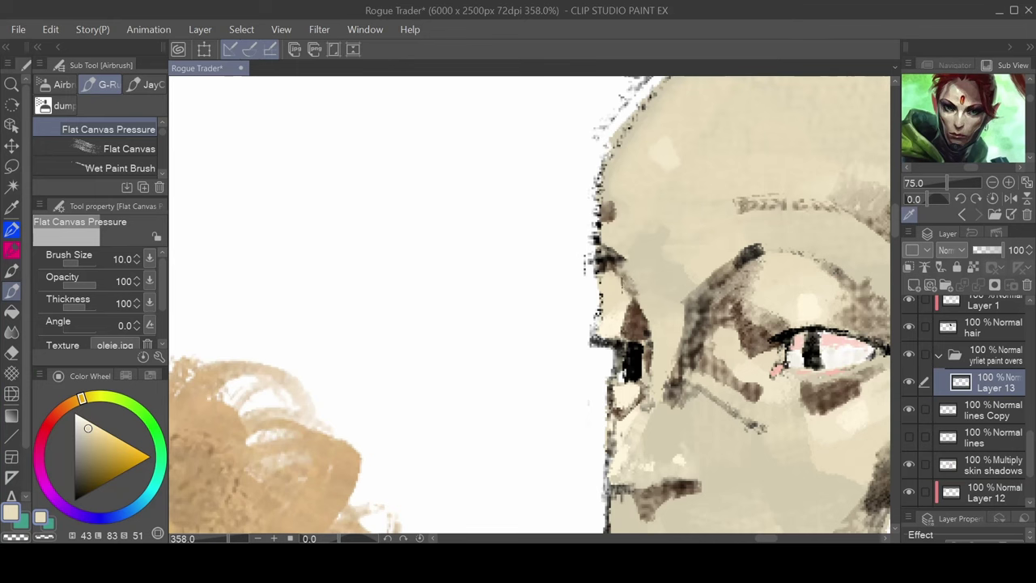
pyautogui.moveTo(631, 301)
pyautogui.mouseDown()
pyautogui.moveTo(419, 249)
pyautogui.moveTo(417, 227)
pyautogui.moveTo(438, 232)
pyautogui.moveTo(408, 243)
pyautogui.mouseUp()
pyautogui.press('[')
pyautogui.press('[')
pyautogui.press('[')
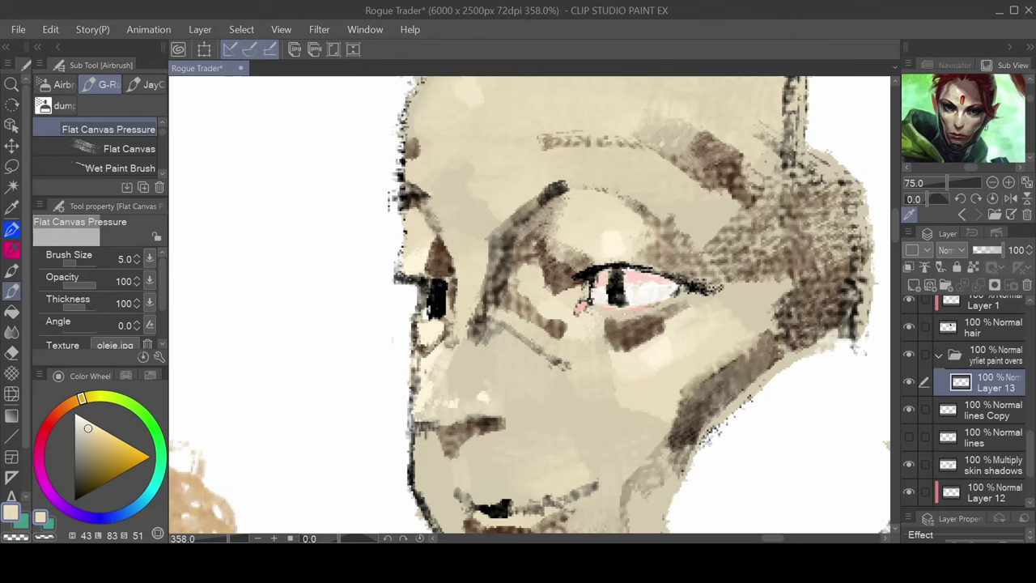
# Sample a near-black from the illustration and darken the shadow under the nose with the brush at size 5
pyautogui.scroll(-10, 544, 303)
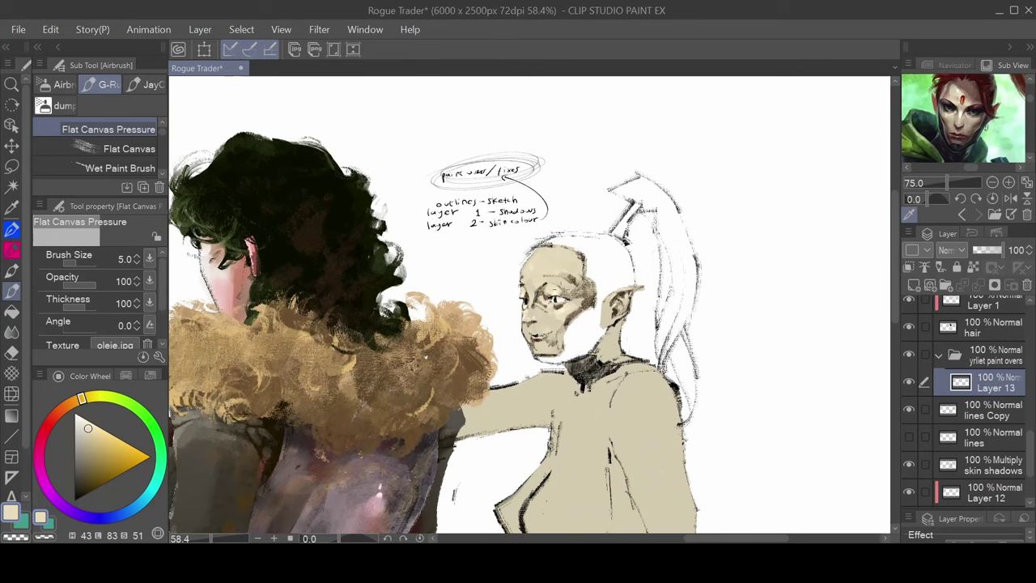
pyautogui.scroll(6, 557, 301)
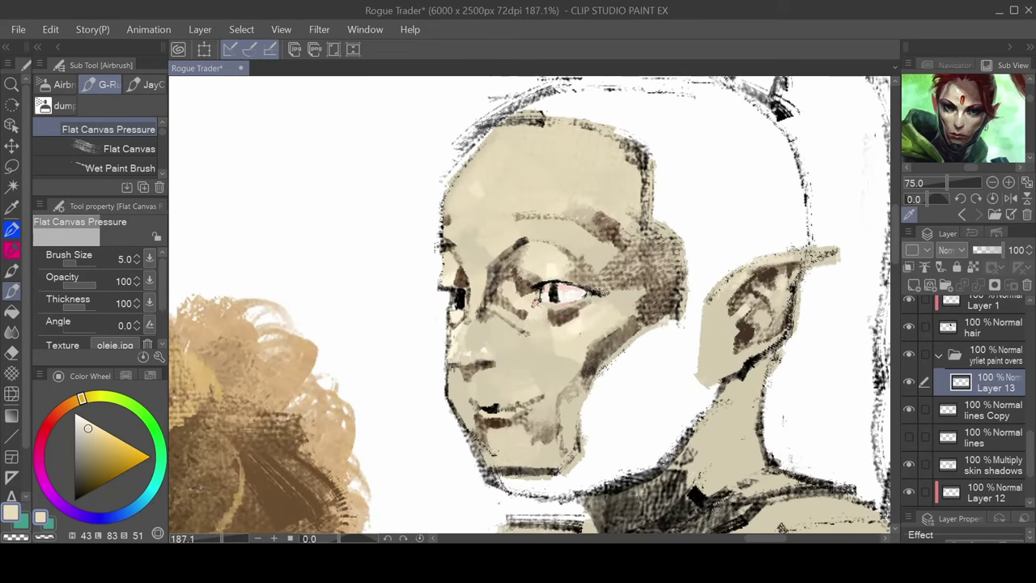
pyautogui.press(']')
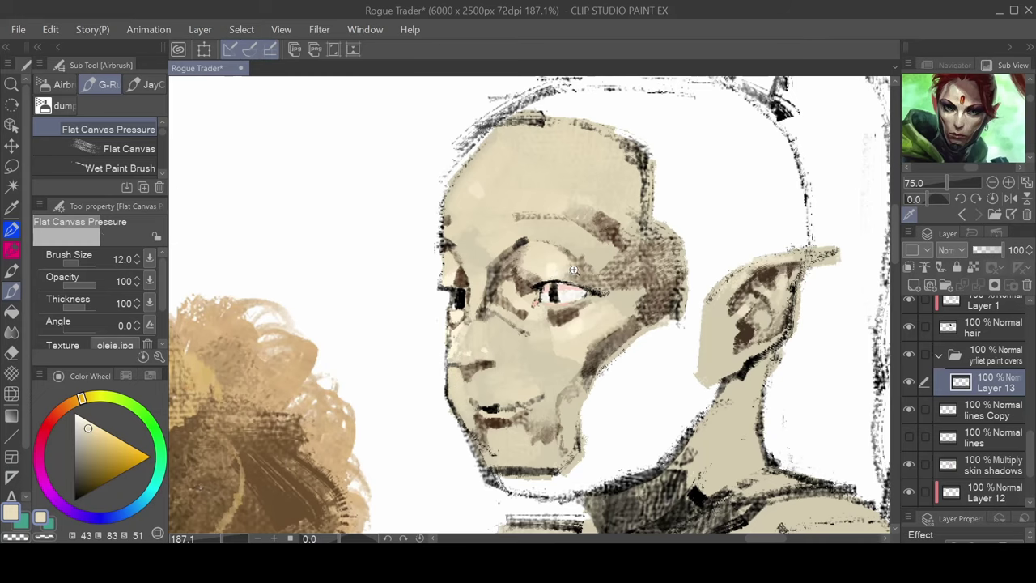
pyautogui.scroll(4, 575, 272)
pyautogui.keyDown('alt'); pyautogui.click(310, 319); pyautogui.keyUp('alt')
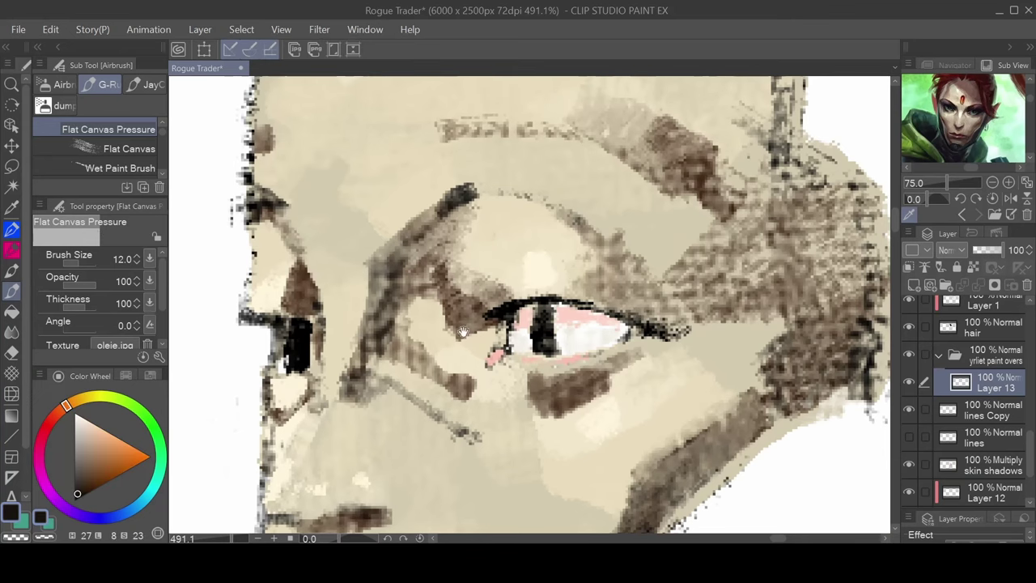
pyautogui.moveTo(479, 368); pyautogui.dragTo(556, 200)
pyautogui.press('[')
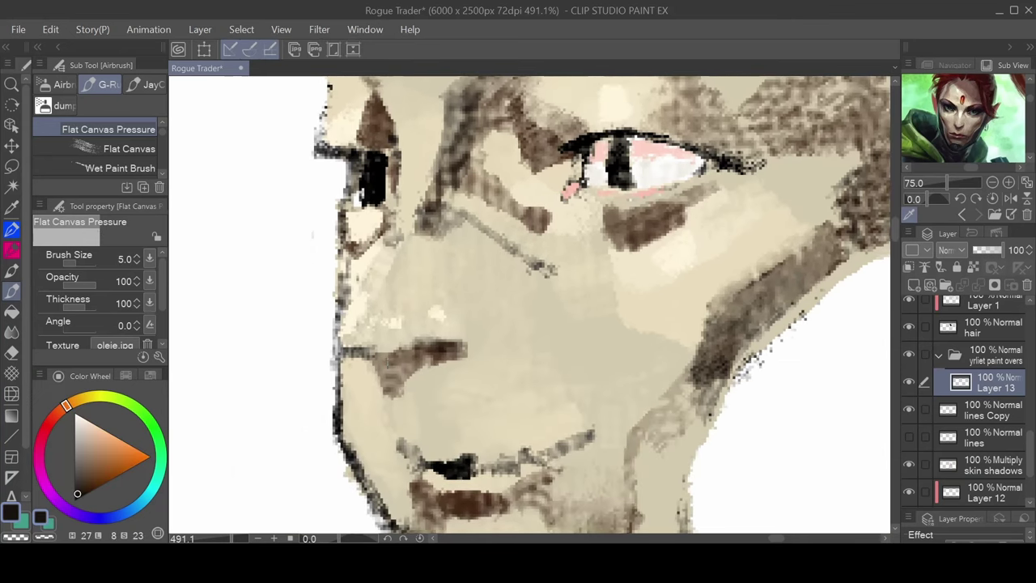
pyautogui.moveTo(380, 362)
pyautogui.mouseDown()
pyautogui.moveTo(390, 364)
pyautogui.moveTo(374, 356)
pyautogui.moveTo(458, 349)
pyautogui.moveTo(417, 364)
pyautogui.moveTo(395, 389)
pyautogui.moveTo(394, 378)
pyautogui.mouseUp()
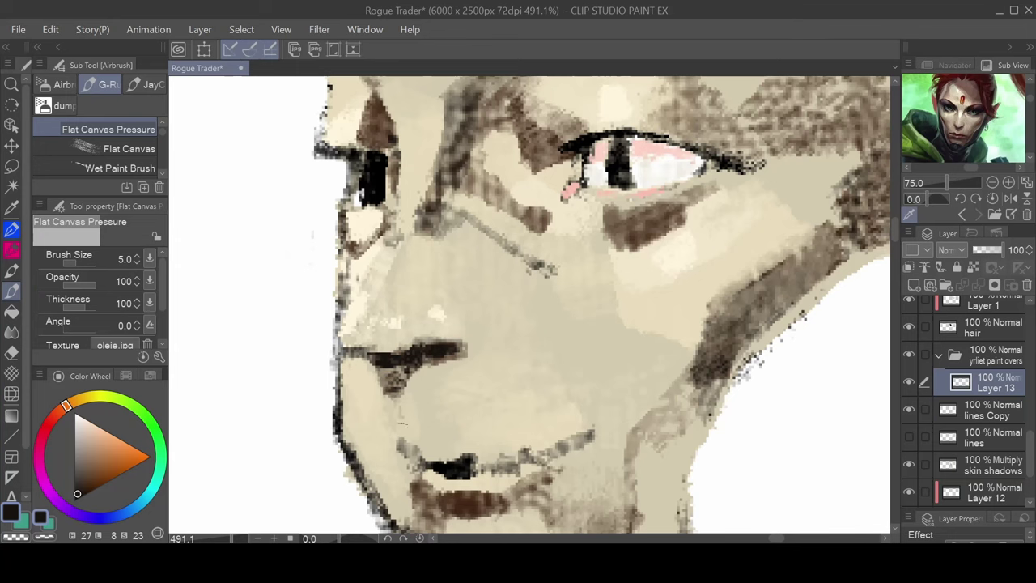
# Sample the light cream skin tone and trim the shadow patch below the nostril
pyautogui.hotkey('ctrl', 'alt', '0')
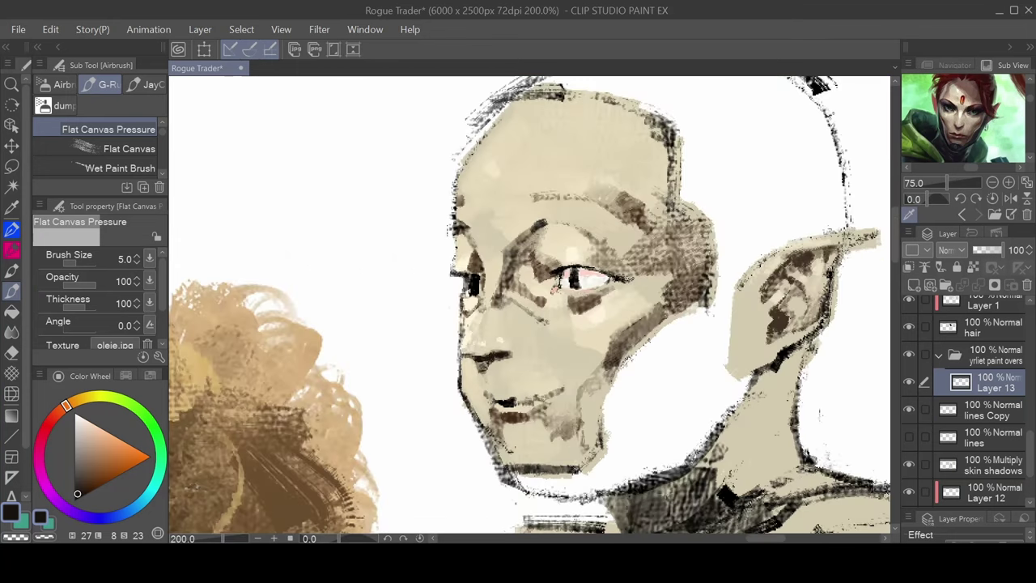
pyautogui.scroll(4, 559, 374)
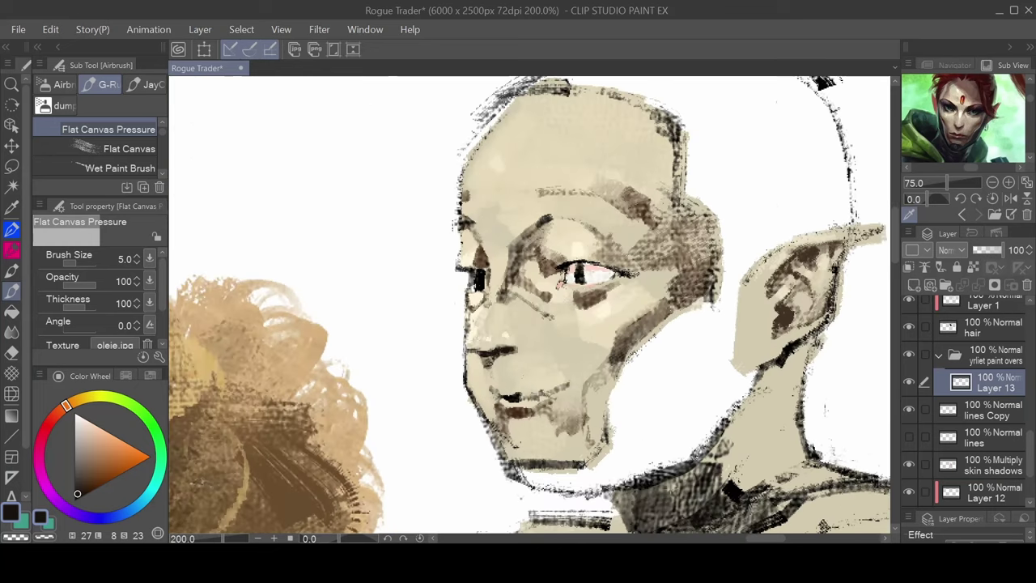
pyautogui.keyDown('alt'); pyautogui.click(446, 356); pyautogui.keyUp('alt')
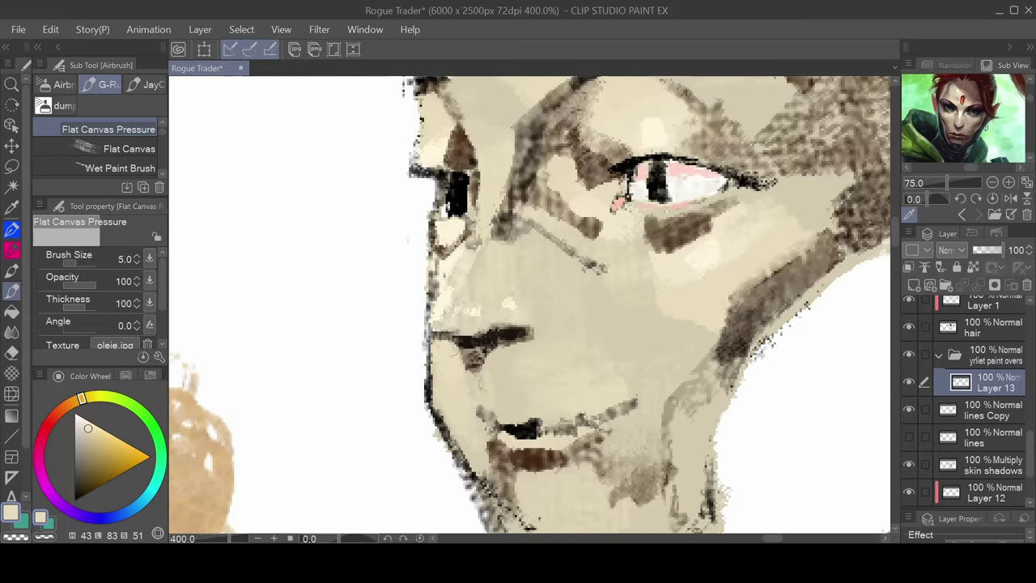
pyautogui.moveTo(461, 355); pyautogui.dragTo(474, 371)
# Sample the dark nostril color and paint a short slanted shadow stroke running down from the nostril
pyautogui.keyDown('alt'); pyautogui.click(478, 334); pyautogui.keyUp('alt')
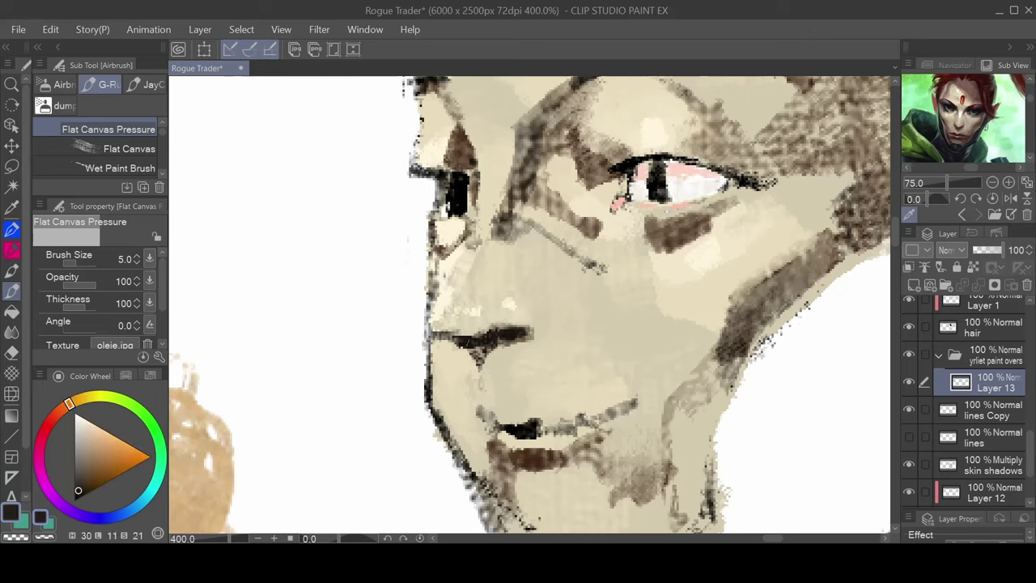
pyautogui.moveTo(485, 349)
pyautogui.mouseDown()
pyautogui.moveTo(507, 380)
pyautogui.moveTo(487, 379)
pyautogui.moveTo(494, 364)
pyautogui.mouseUp()
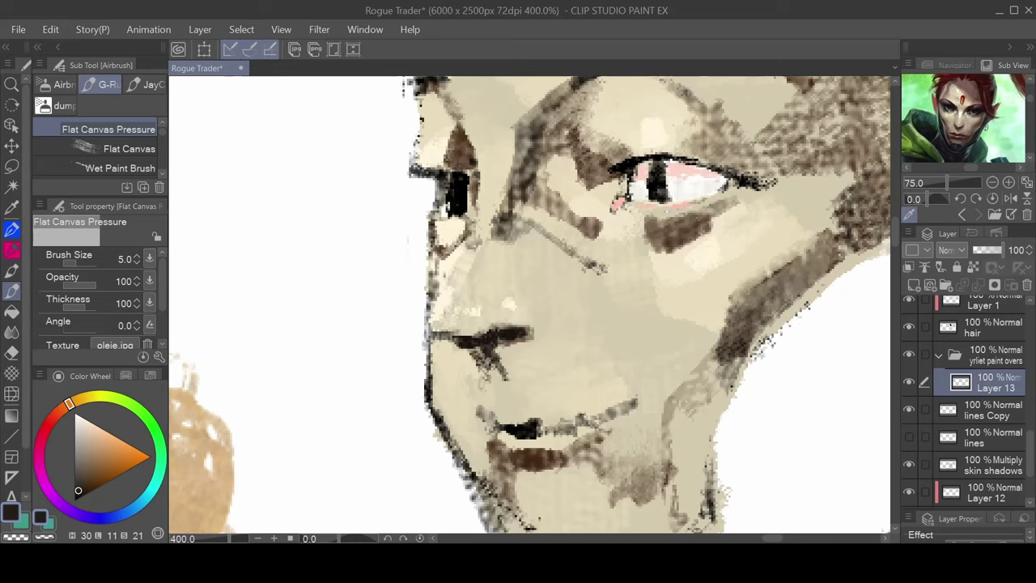
pyautogui.moveTo(475, 350); pyautogui.dragTo(484, 356)
pyautogui.moveTo(491, 373); pyautogui.dragTo(497, 385)
pyautogui.scroll(-7, 593, 355)
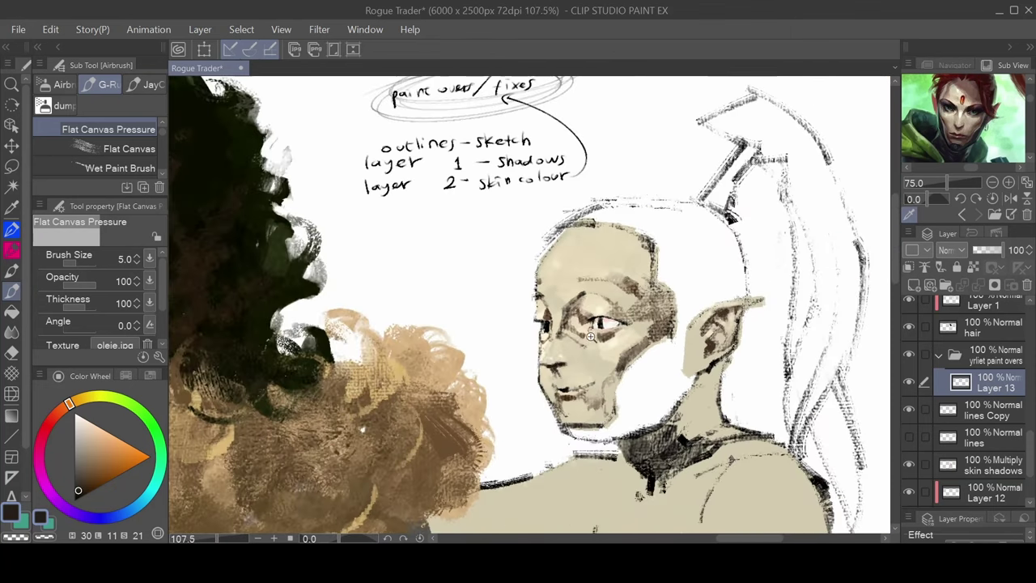
pyautogui.scroll(3, 659, 304)
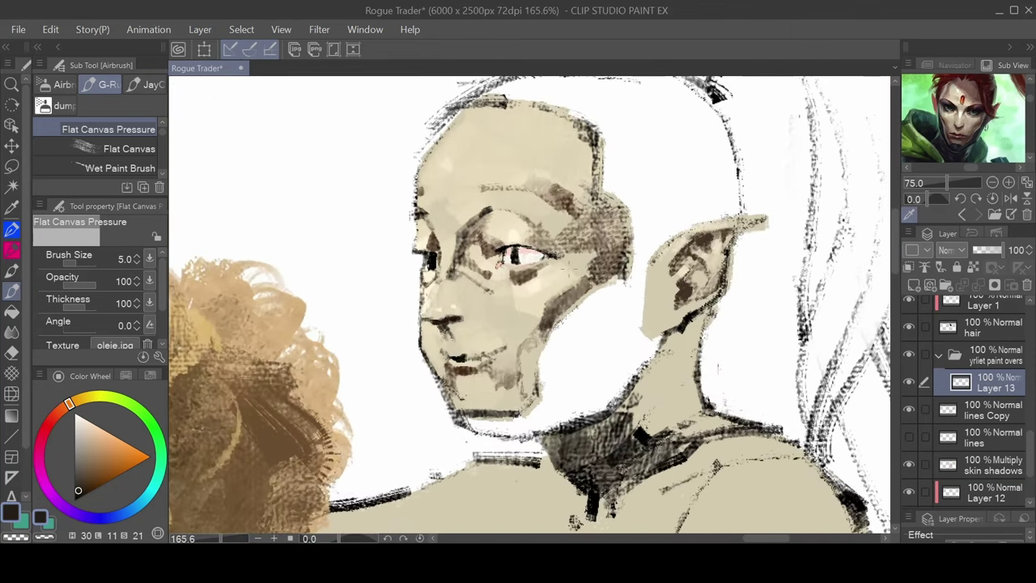
# At brush size 12, sample nearby skin and shadow tones to repaint the lower cheek, chin and lower lip
pyautogui.keyDown('alt'); pyautogui.click(538, 298); pyautogui.keyUp('alt')
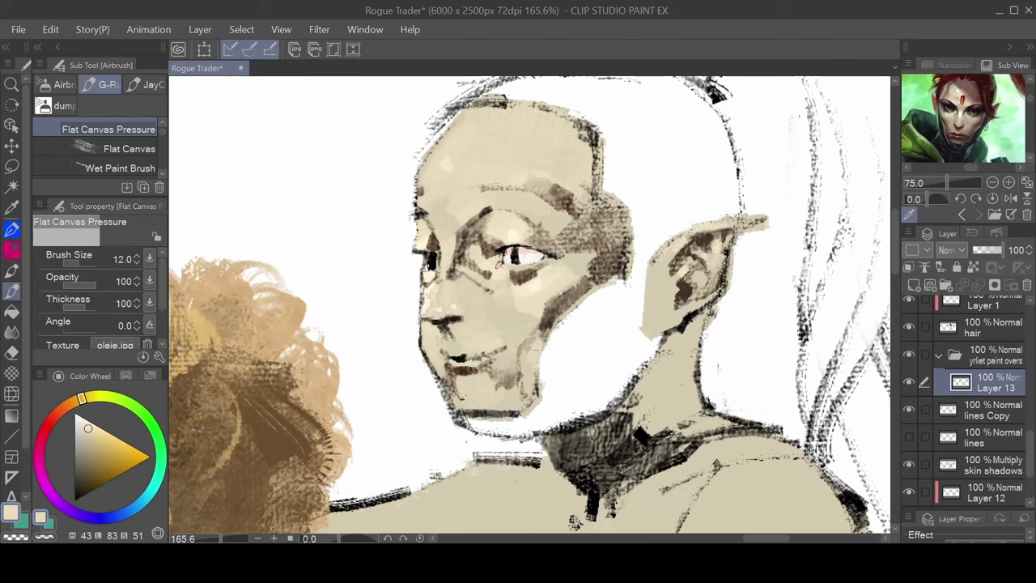
pyautogui.keyDown('alt'); pyautogui.click(529, 340); pyautogui.keyUp('alt')
pyautogui.moveTo(535, 340); pyautogui.dragTo(517, 397)
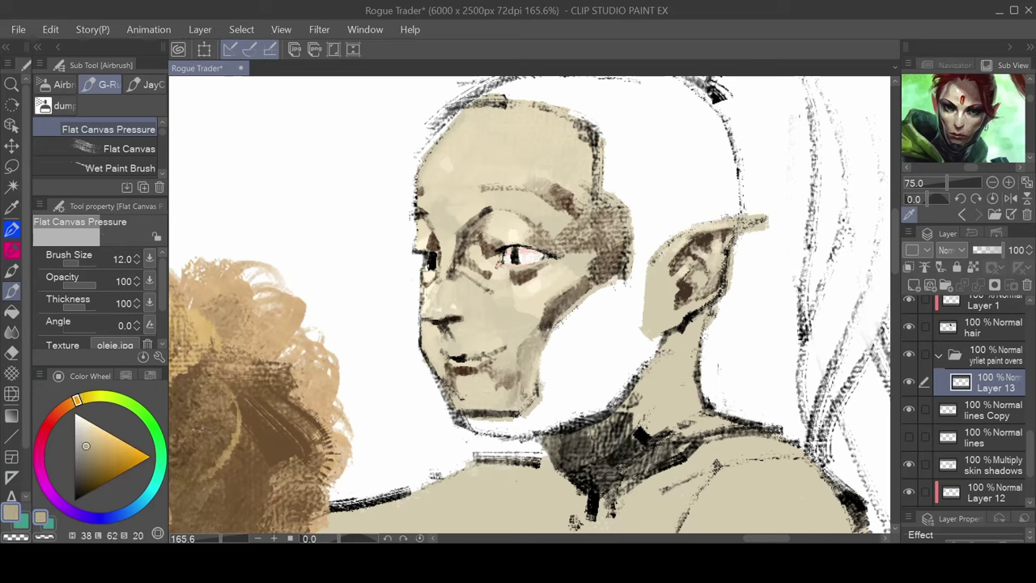
pyautogui.keyDown('alt'); pyautogui.click(541, 306); pyautogui.keyUp('alt')
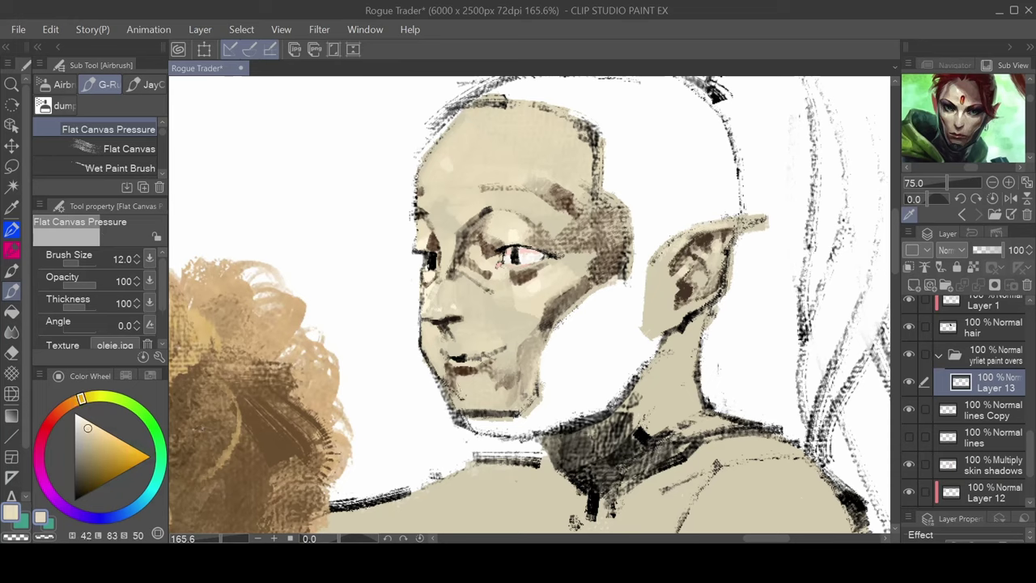
pyautogui.moveTo(454, 391); pyautogui.dragTo(458, 399)
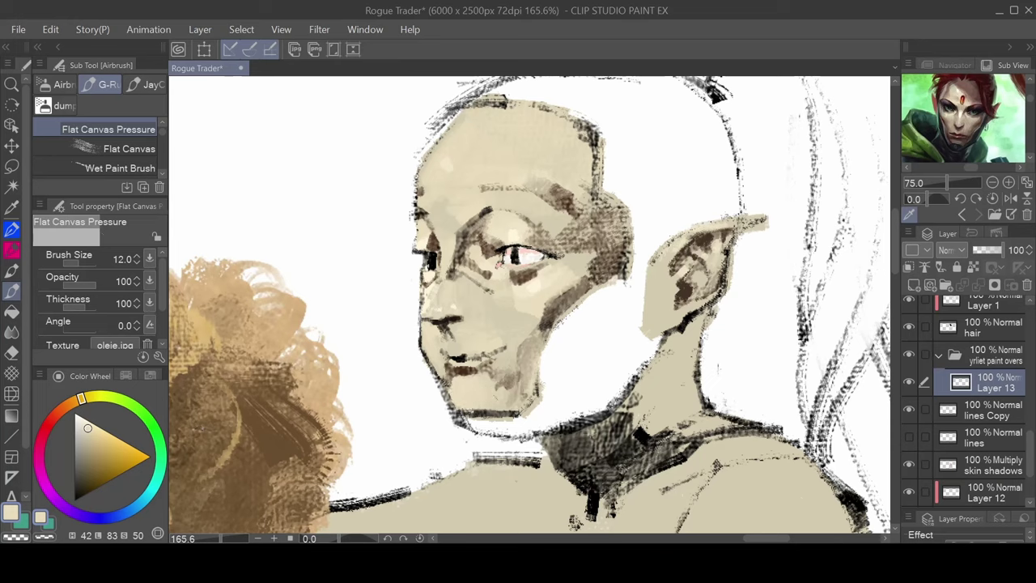
pyautogui.keyDown('alt'); pyautogui.click(471, 366); pyautogui.keyUp('alt')
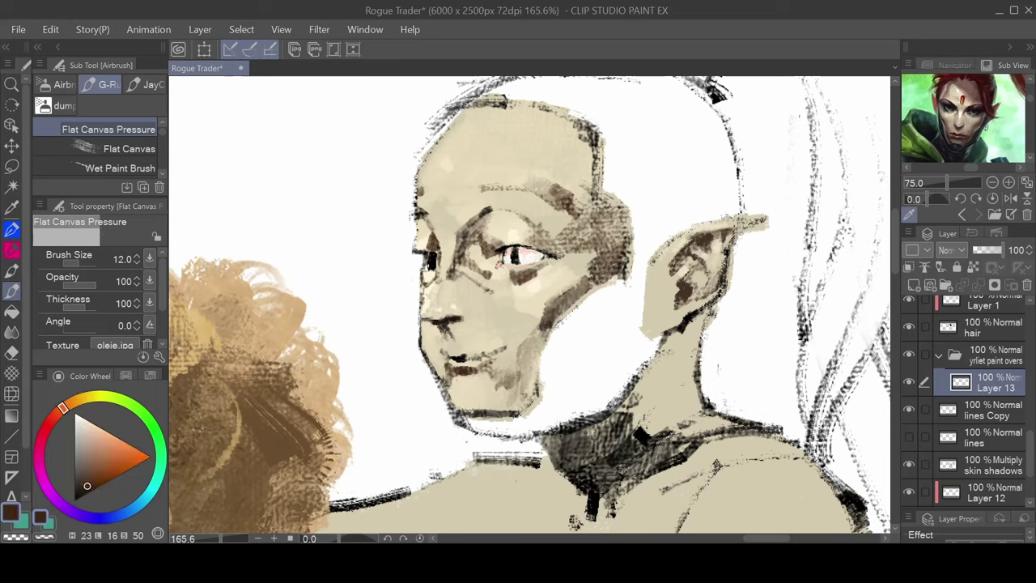
pyautogui.keyDown('alt'); pyautogui.click(450, 374); pyautogui.keyUp('alt')
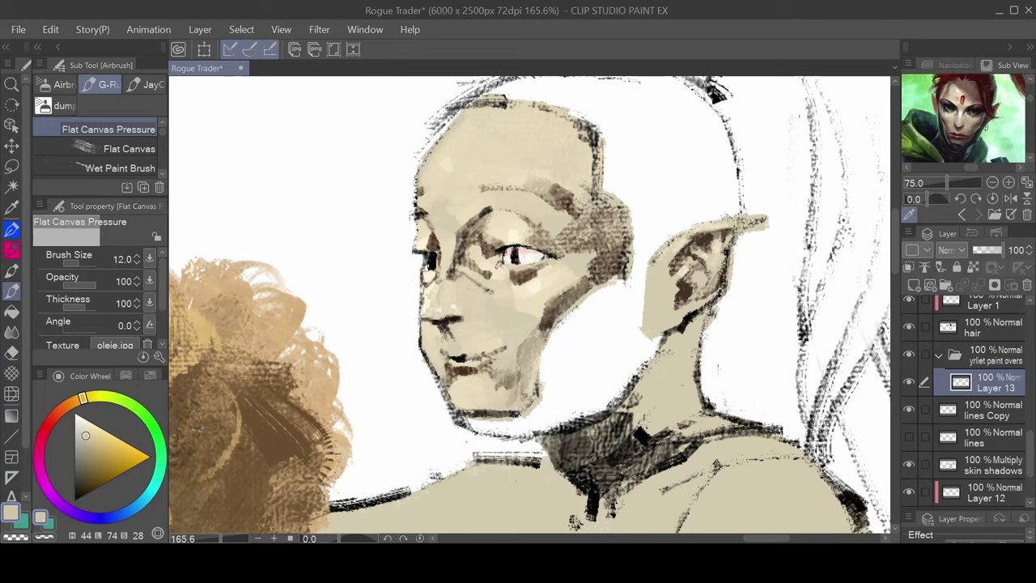
# Choose a near-white cream and paint a thin highlight down the nose ridge using the Wet Paint Brush at size 3
pyautogui.click(78, 415)
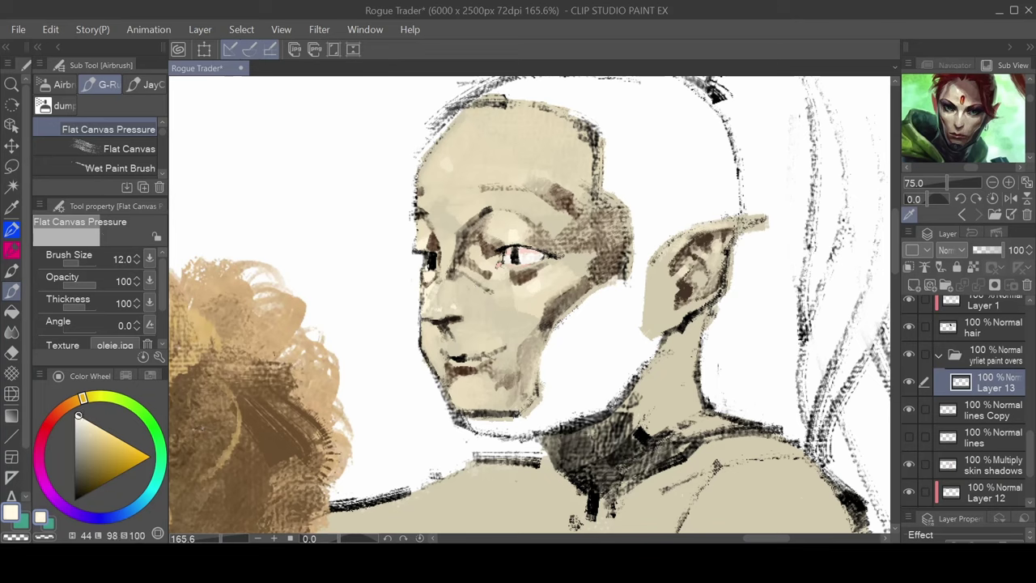
pyautogui.click(120, 169)
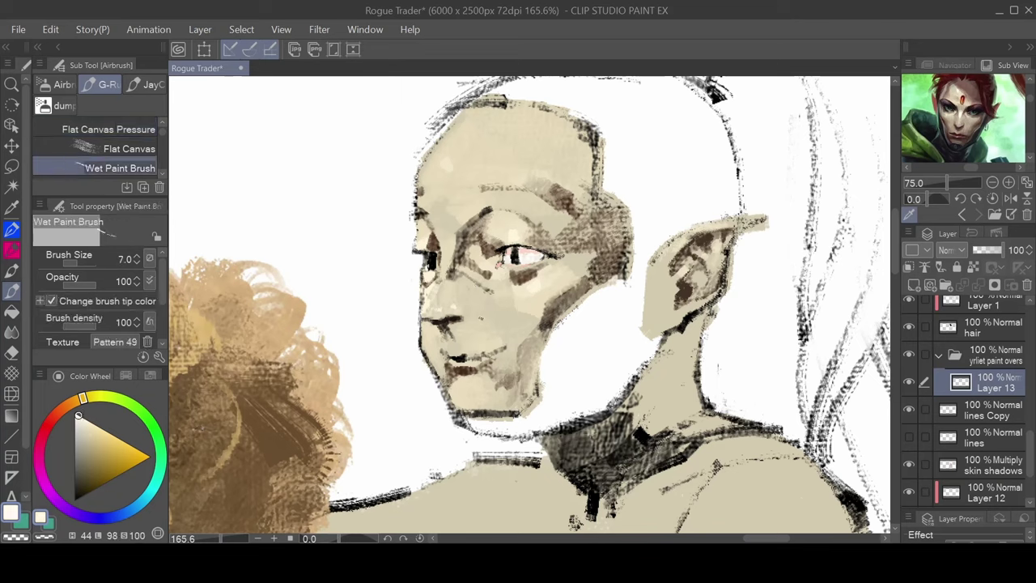
pyautogui.moveTo(423, 253); pyautogui.dragTo(454, 281)
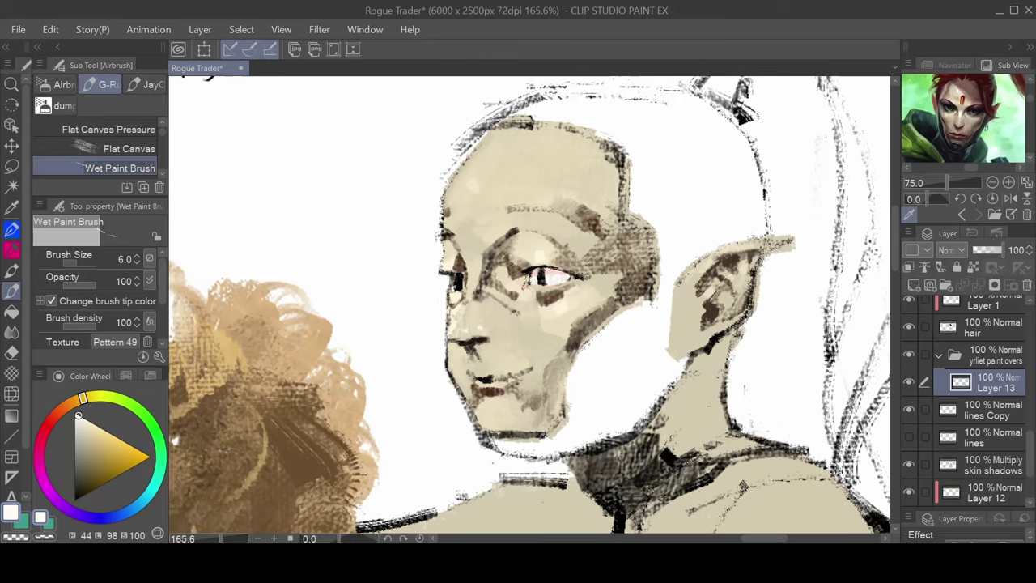
pyautogui.scroll(5, 478, 278)
pyautogui.press(']')
pyautogui.moveTo(445, 409)
pyautogui.mouseDown()
pyautogui.moveTo(459, 339)
pyautogui.moveTo(550, 167)
pyautogui.mouseUp()
pyautogui.press('[')
pyautogui.press('[')
pyautogui.press('[')
pyautogui.press('[')
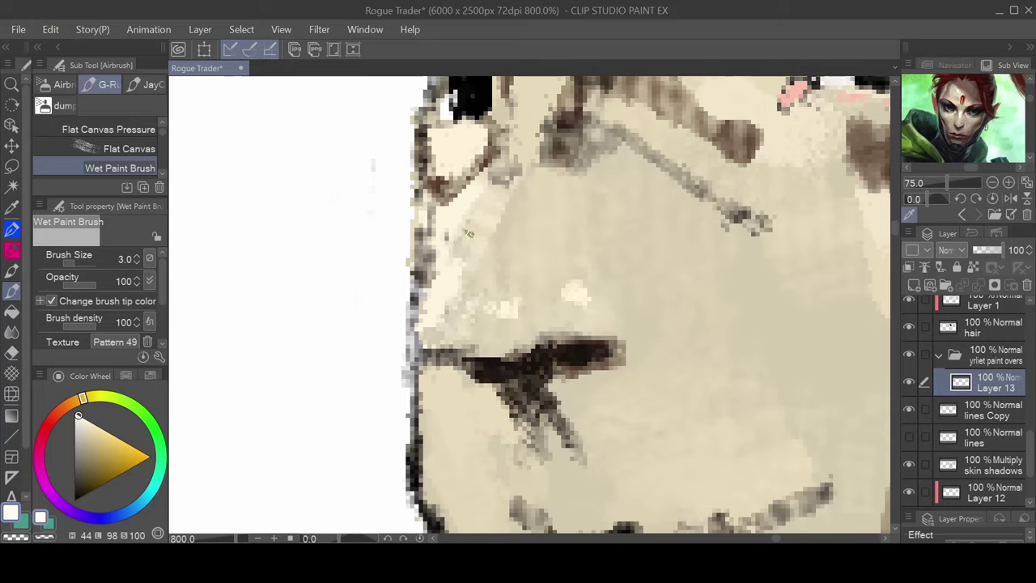
pyautogui.moveTo(469, 234)
pyautogui.mouseDown()
pyautogui.moveTo(419, 337)
pyautogui.moveTo(434, 322)
pyautogui.moveTo(435, 335)
pyautogui.moveTo(445, 313)
pyautogui.mouseUp()
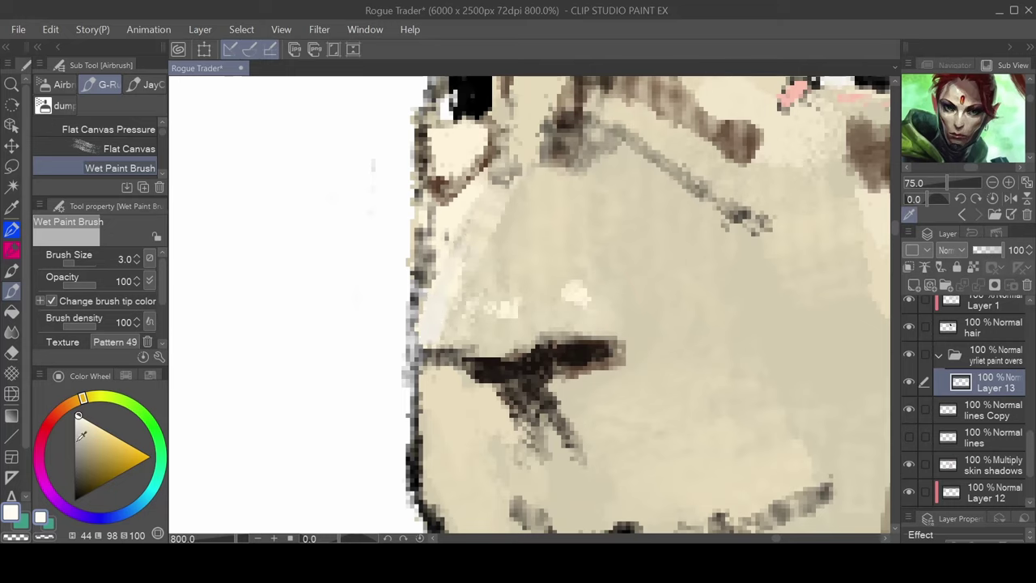
# Pick pure white and brighten the highlight on the tip of the nose
pyautogui.click(74, 414)
pyautogui.moveTo(450, 307)
pyautogui.mouseDown()
pyautogui.moveTo(436, 341)
pyautogui.moveTo(470, 326)
pyautogui.mouseUp()
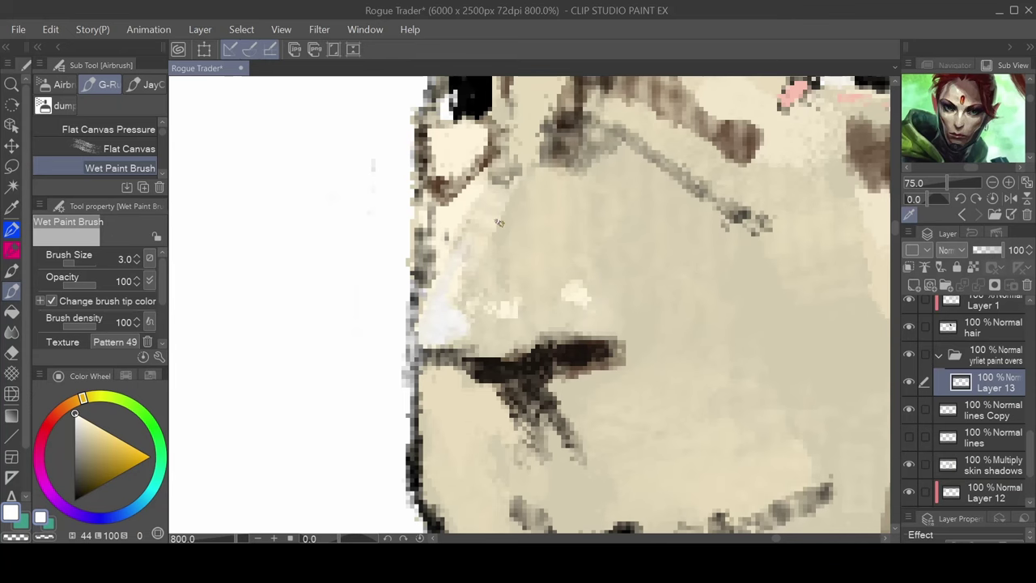
pyautogui.scroll(-7, 551, 246)
pyautogui.scroll(3, 628, 417)
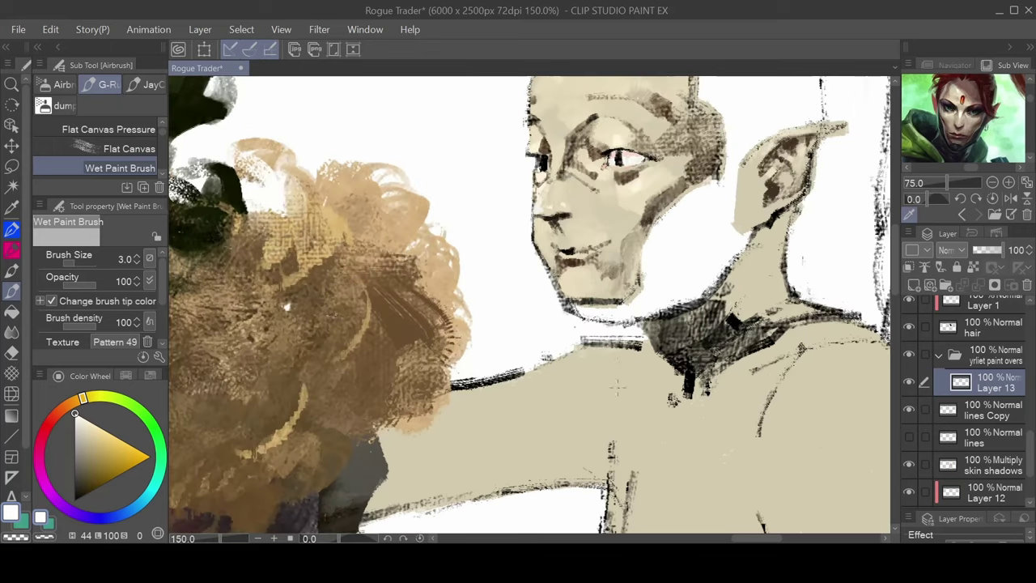
pyautogui.moveTo(550, 195); pyautogui.dragTo(461, 309)
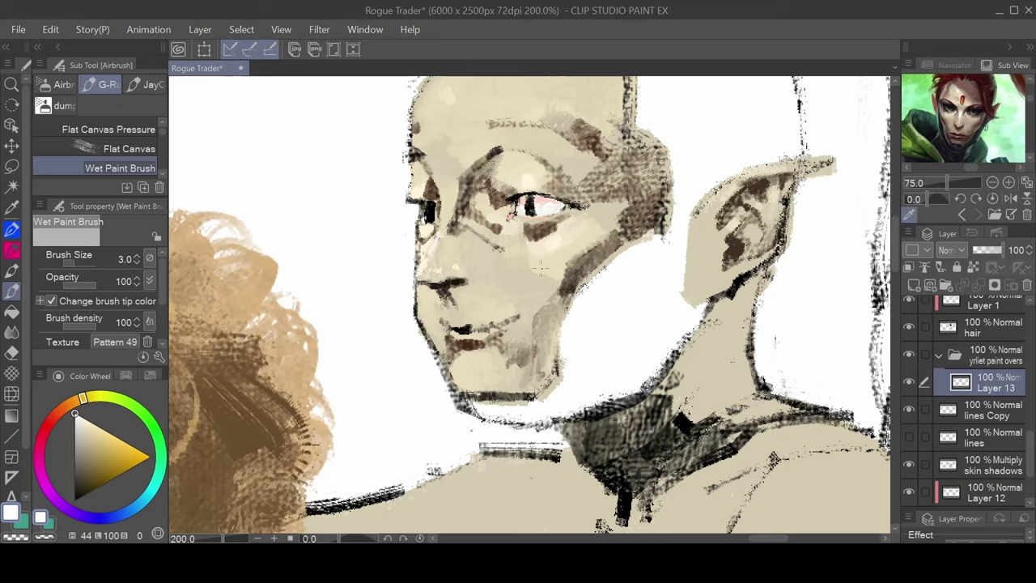
# Enlarge the Wet Paint Brush to size 10 and add a white highlight on the nose bridge between the eyes
pyautogui.press(']')
pyautogui.press(']')
pyautogui.press(']')
pyautogui.press(']')
pyautogui.press(']')
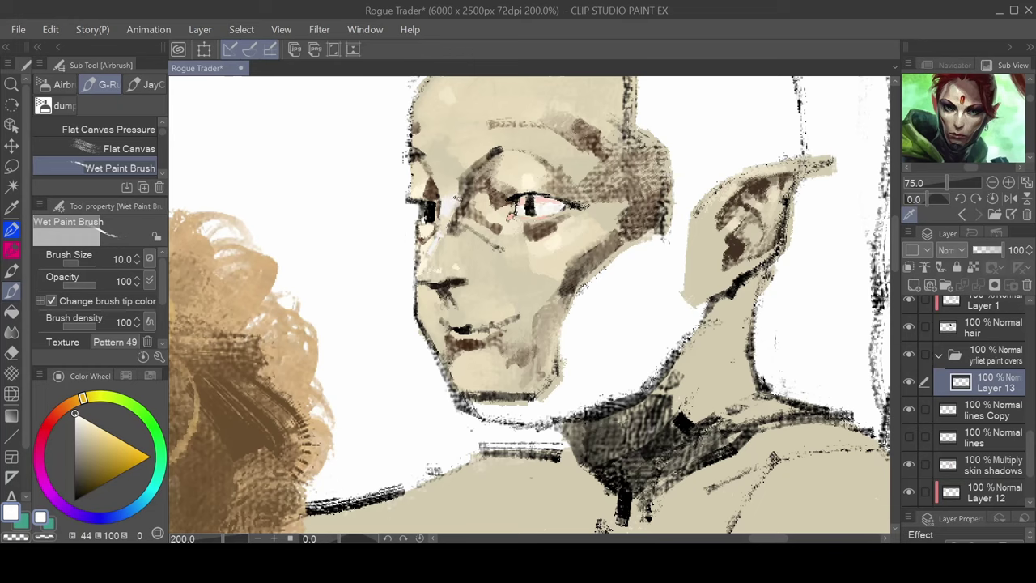
pyautogui.scroll(-1, 598, 239)
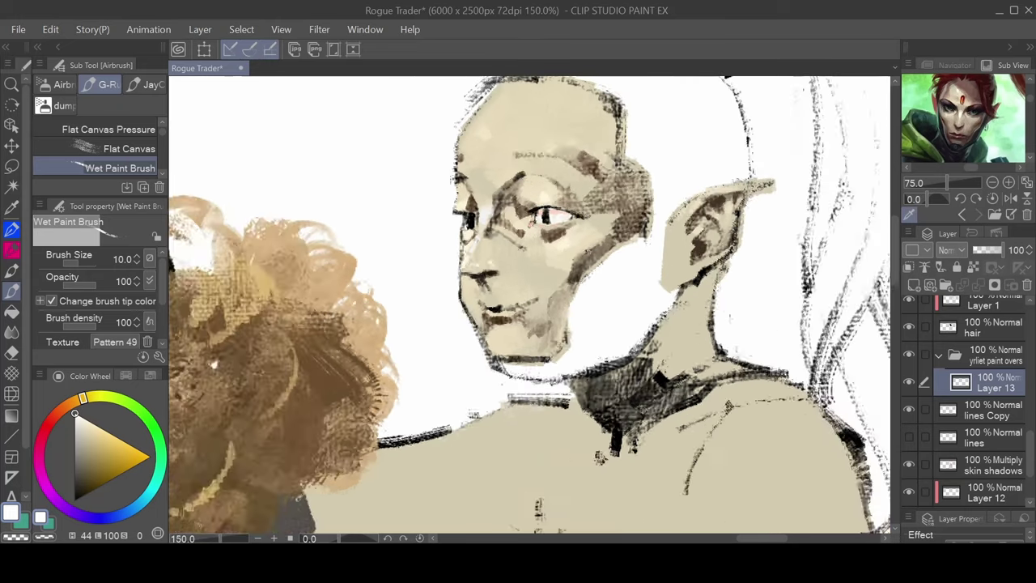
pyautogui.scroll(-1, 583, 258)
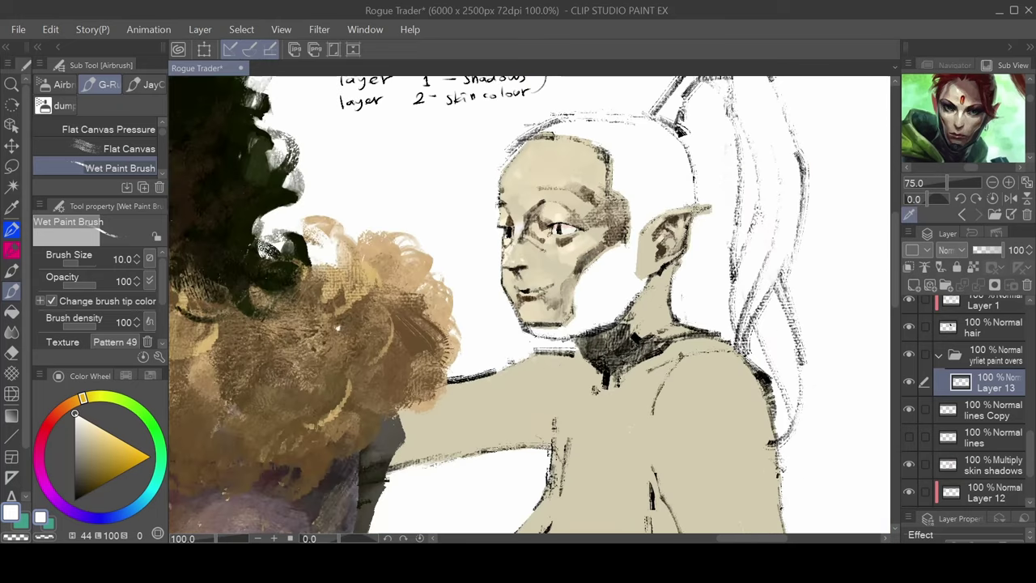
pyautogui.scroll(1, 583, 243)
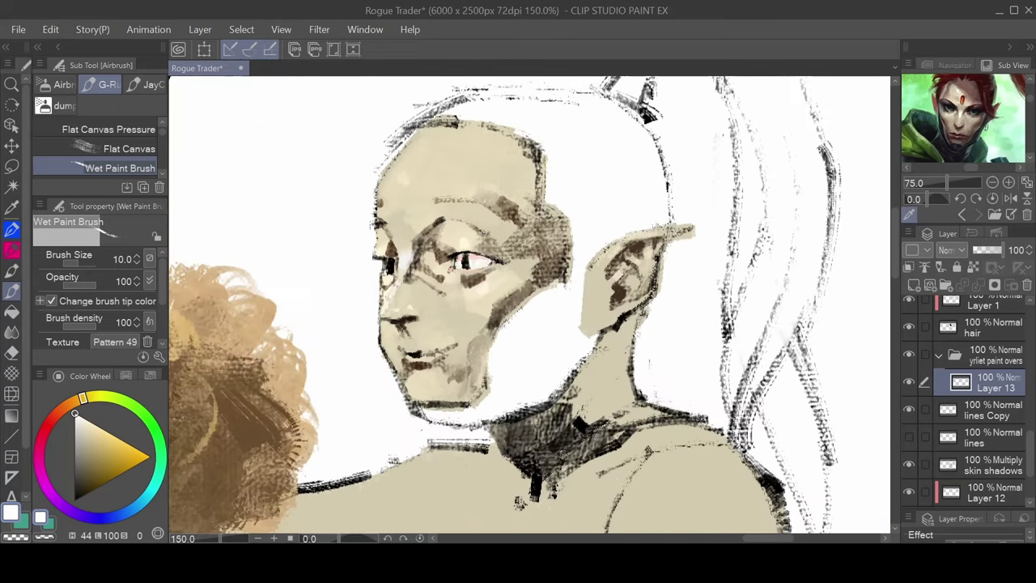
# Reduce the brush to size 7 and dab white highlights on the near upper eyelid and the cheek below the eye
pyautogui.scroll(1, 460, 243)
pyautogui.scroll(2, 460, 243)
pyautogui.press('[')
pyautogui.press('[')
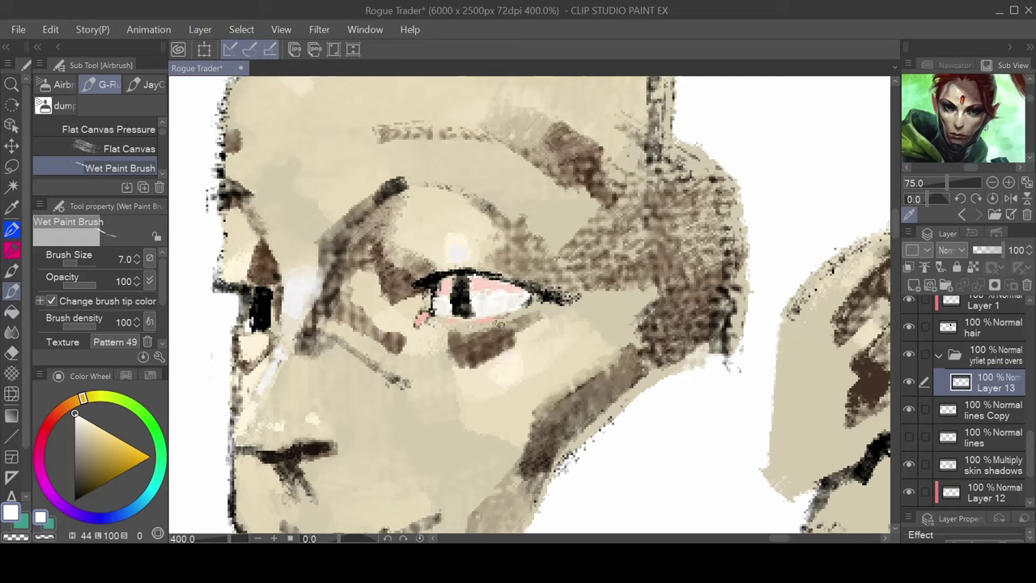
# Paint sampled light skin tones over the brown shadow beneath the near eye with the Flat Canvas Pressure brush, reducing it to size 8
pyautogui.keyDown('alt'); pyautogui.click(591, 355); pyautogui.keyUp('alt')
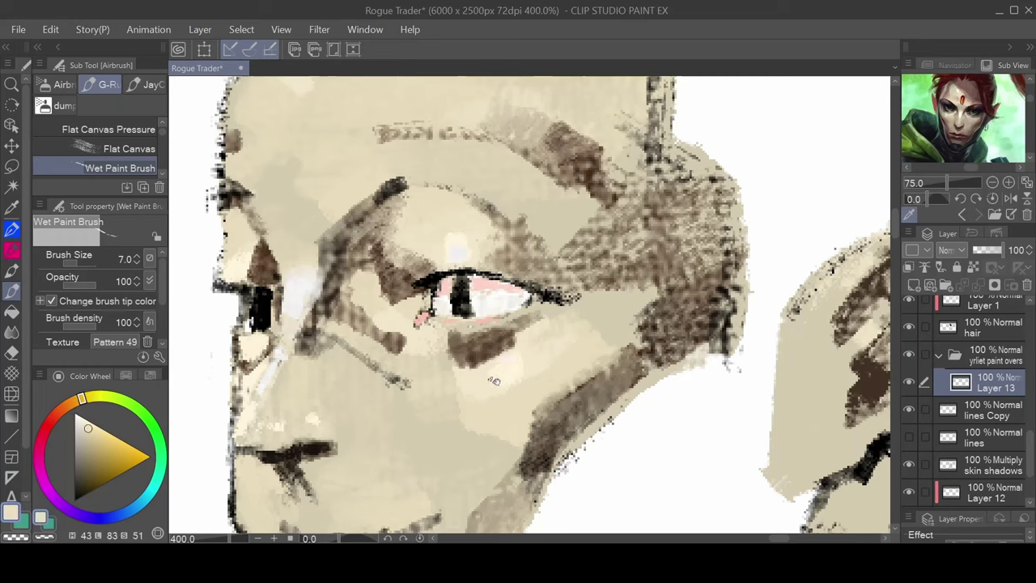
pyautogui.press('b')
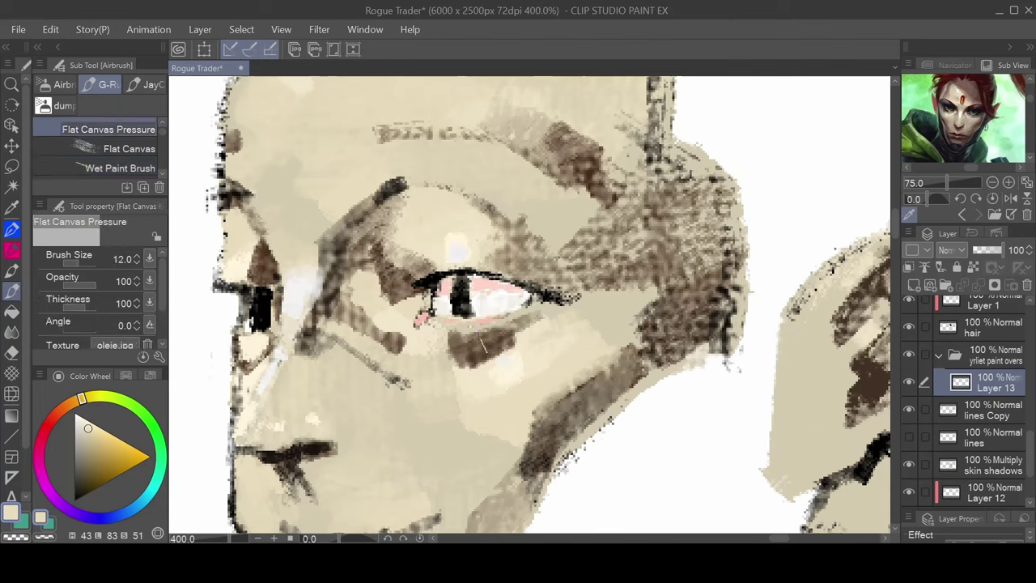
pyautogui.moveTo(472, 329)
pyautogui.mouseDown()
pyautogui.moveTo(453, 340)
pyautogui.moveTo(506, 328)
pyautogui.moveTo(484, 361)
pyautogui.moveTo(515, 341)
pyautogui.mouseUp()
pyautogui.keyDown('alt'); pyautogui.click(484, 384); pyautogui.keyUp('alt')
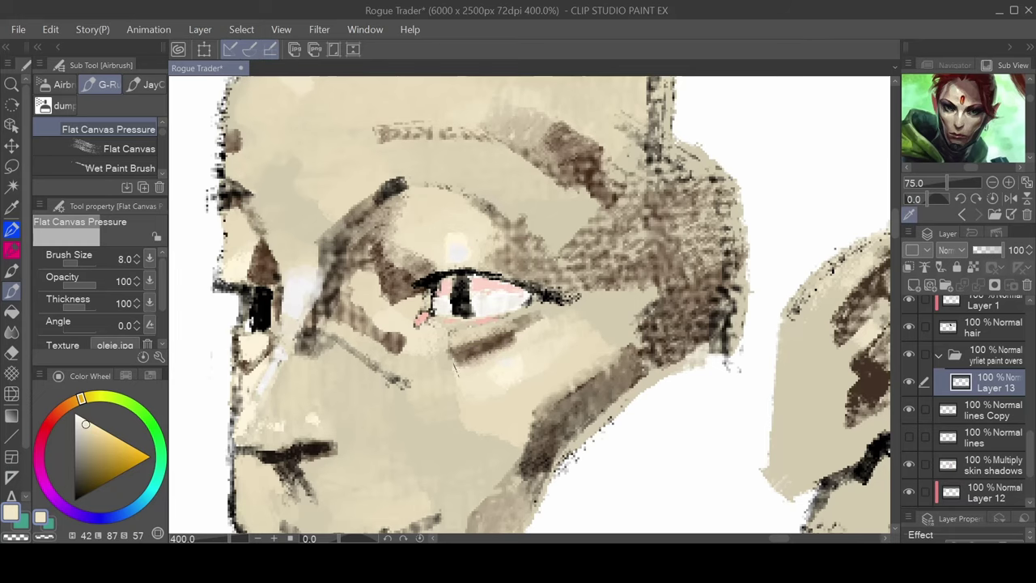
pyautogui.moveTo(460, 360)
pyautogui.mouseDown()
pyautogui.moveTo(505, 345)
pyautogui.moveTo(513, 325)
pyautogui.moveTo(459, 351)
pyautogui.mouseUp()
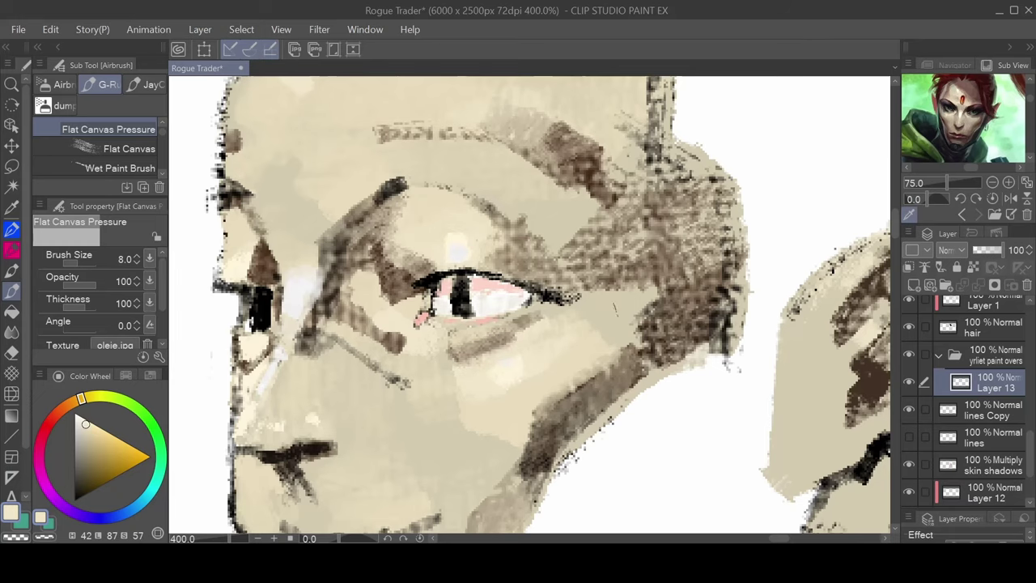
# Sample a pale cream, soften the dark crease between the near brow and the nose bridge, and save the illustration
pyautogui.scroll(-4, 543, 365)
pyautogui.scroll(2, 479, 350)
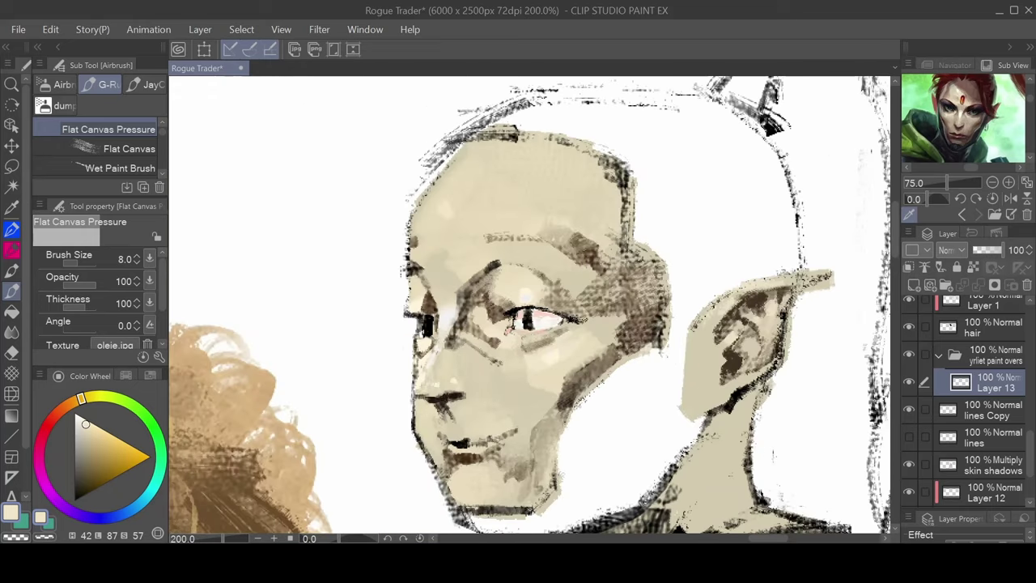
pyautogui.keyDown('alt'); pyautogui.click(509, 270); pyautogui.keyUp('alt')
pyautogui.moveTo(492, 271); pyautogui.dragTo(466, 291)
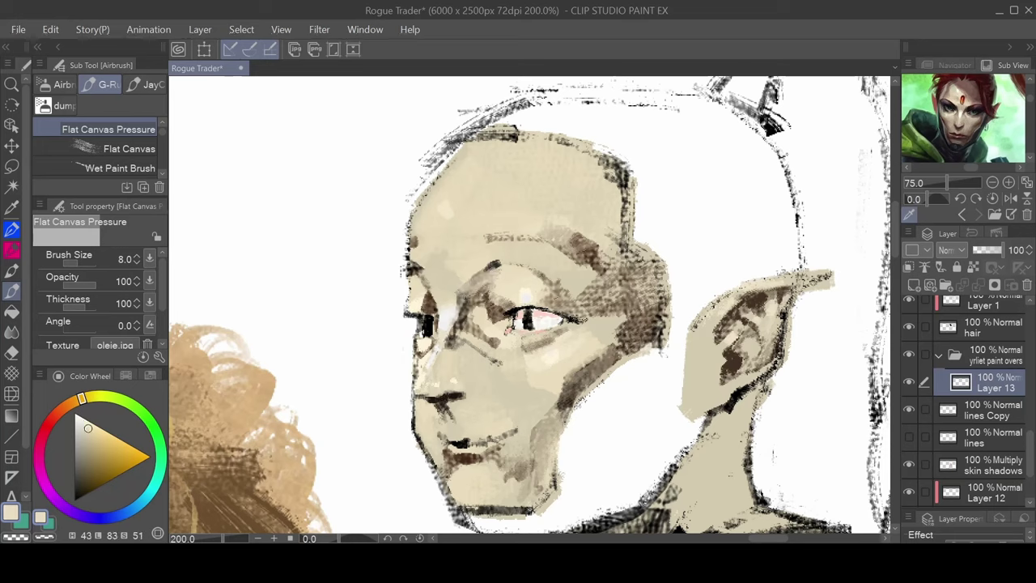
pyautogui.moveTo(538, 283); pyautogui.dragTo(447, 296)
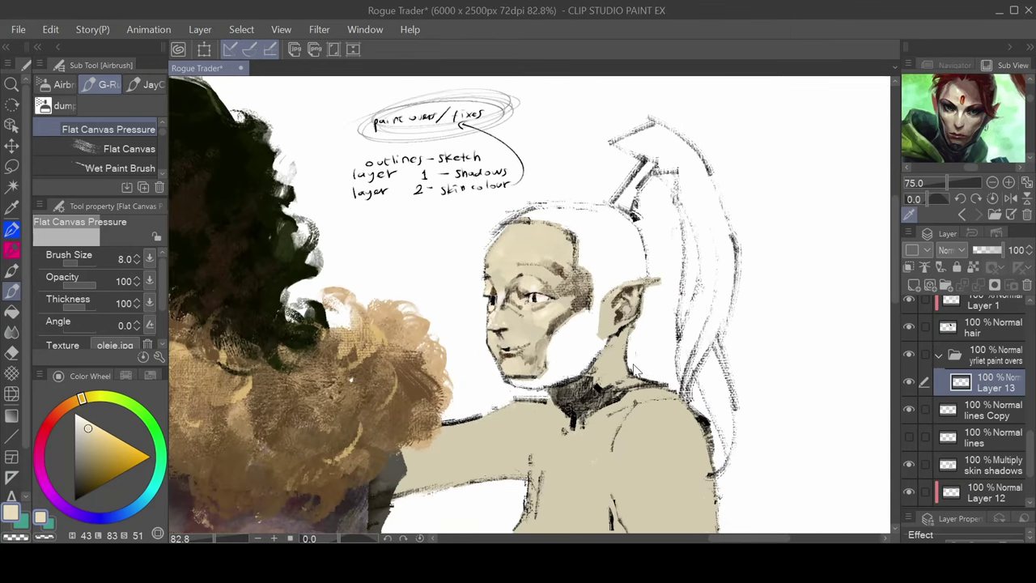
pyautogui.hotkey('ctrl', 's')
# Select clipped Layer 12 above the skin layer and sample a dark brown from the face's shadows
pyautogui.moveTo(607, 344); pyautogui.dragTo(569, 339)
pyautogui.moveTo(944, 130); pyautogui.dragTo(942, 179)
pyautogui.moveTo(484, 301); pyautogui.dragTo(532, 175)
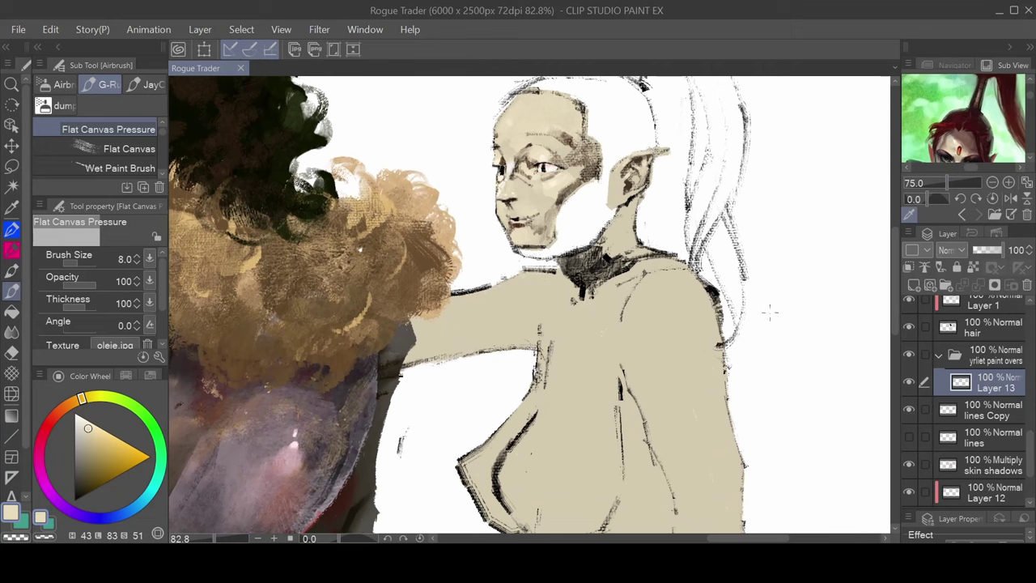
pyautogui.click(992, 411)
pyautogui.click(970, 472)
pyautogui.moveTo(1031, 442); pyautogui.dragTo(1033, 449)
pyautogui.scroll(-2, 1034, 453)
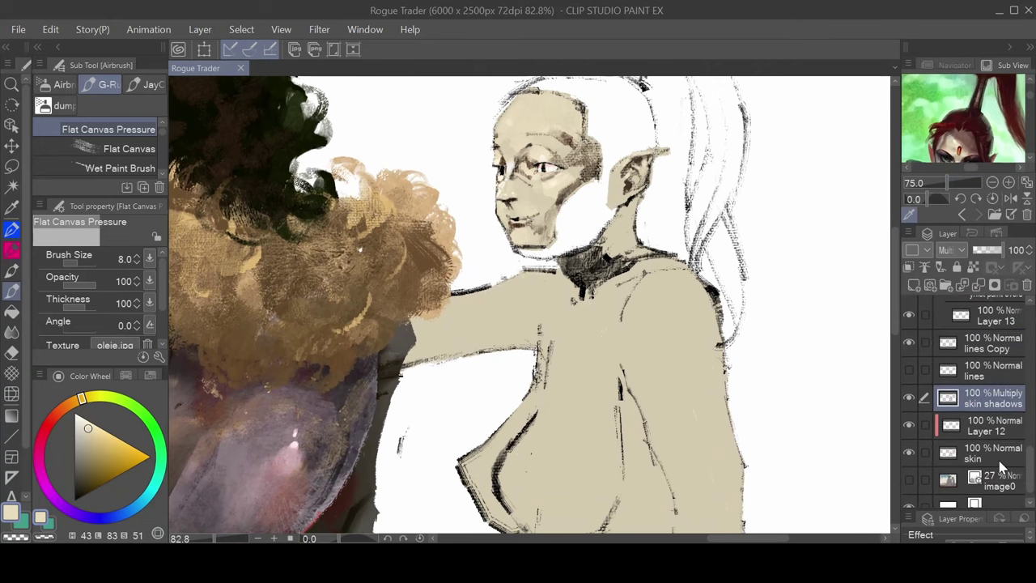
pyautogui.click(969, 434)
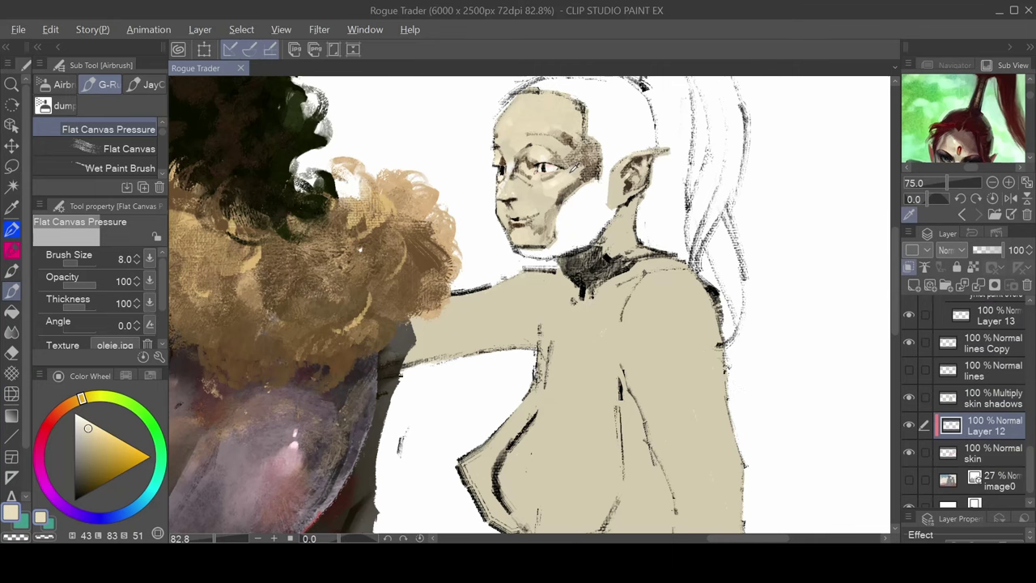
pyautogui.scroll(4, 535, 158)
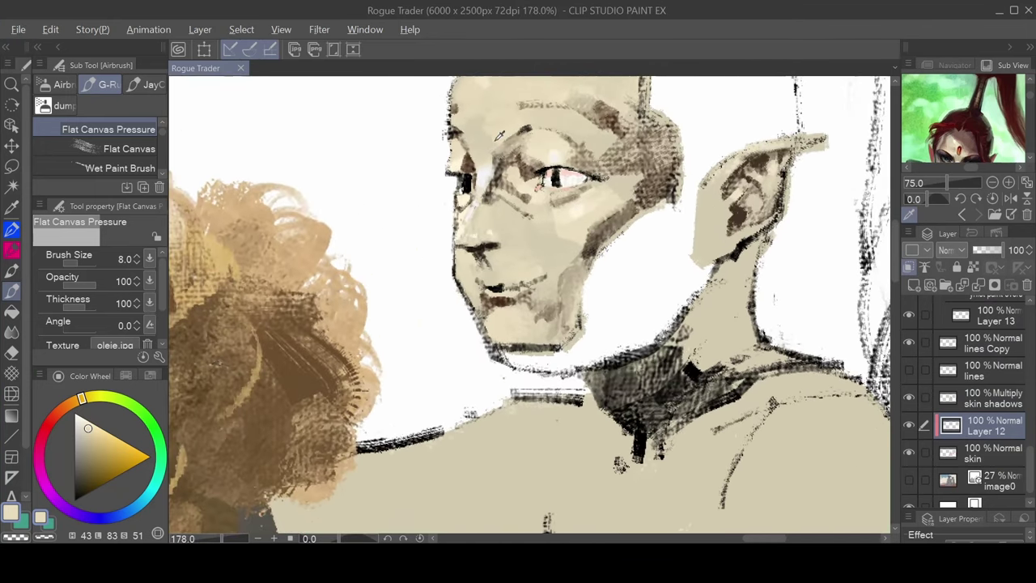
pyautogui.keyDown('alt'); pyautogui.click(619, 120); pyautogui.keyUp('alt')
# Enlarge the brush to size 17 and paint brown shadows on the upper chest below the chin and under the outstretched arm's armpit
pyautogui.moveTo(585, 296); pyautogui.dragTo(591, 225)
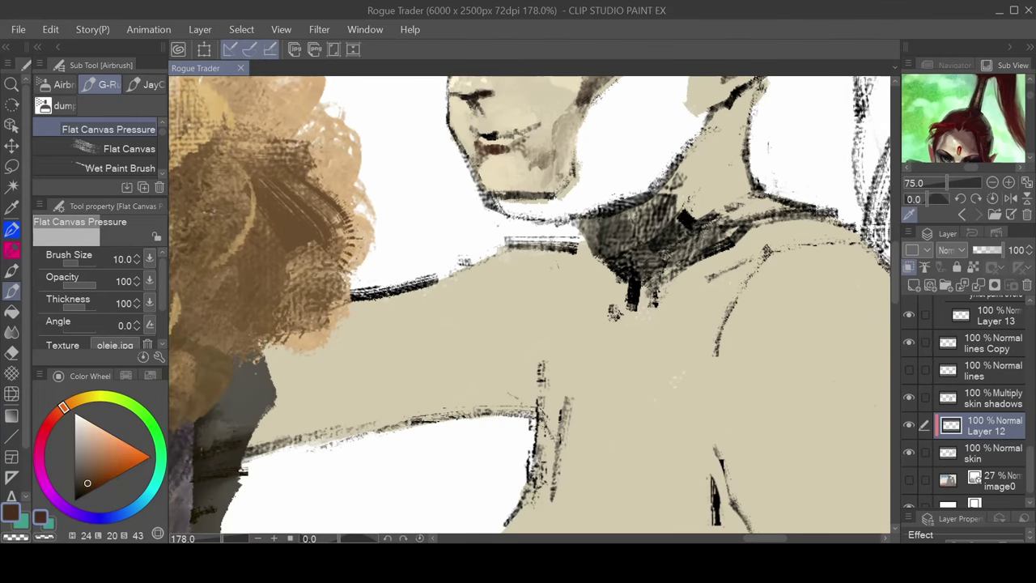
pyautogui.press(']')
pyautogui.press(']')
pyautogui.press(']')
pyautogui.moveTo(679, 191)
pyautogui.mouseDown()
pyautogui.moveTo(575, 337)
pyautogui.moveTo(674, 158)
pyautogui.moveTo(674, 119)
pyautogui.mouseUp()
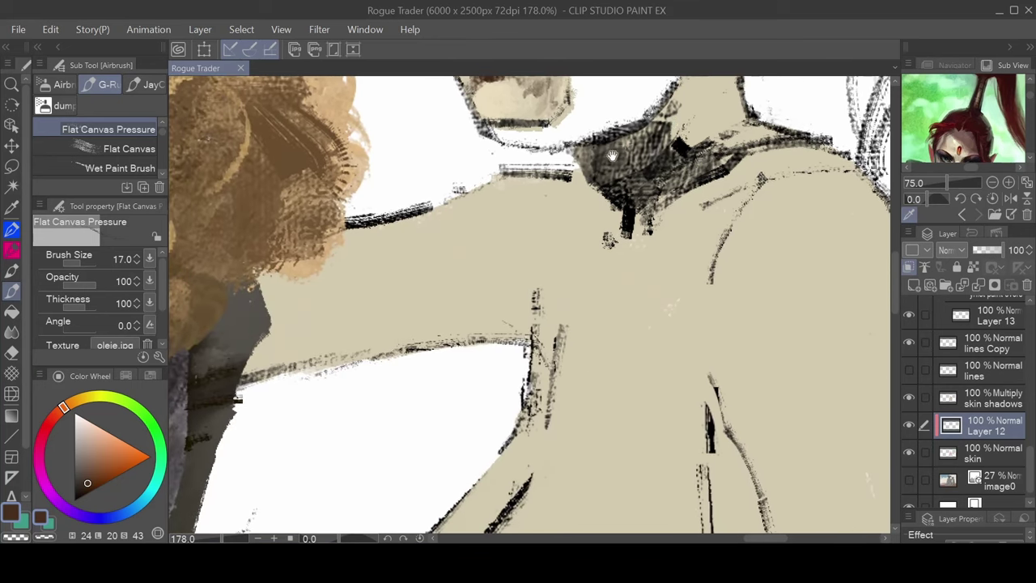
pyautogui.moveTo(524, 176)
pyautogui.mouseDown()
pyautogui.moveTo(561, 178)
pyautogui.moveTo(508, 178)
pyautogui.moveTo(566, 200)
pyautogui.moveTo(553, 186)
pyautogui.moveTo(579, 172)
pyautogui.moveTo(567, 194)
pyautogui.moveTo(589, 199)
pyautogui.moveTo(577, 186)
pyautogui.mouseUp()
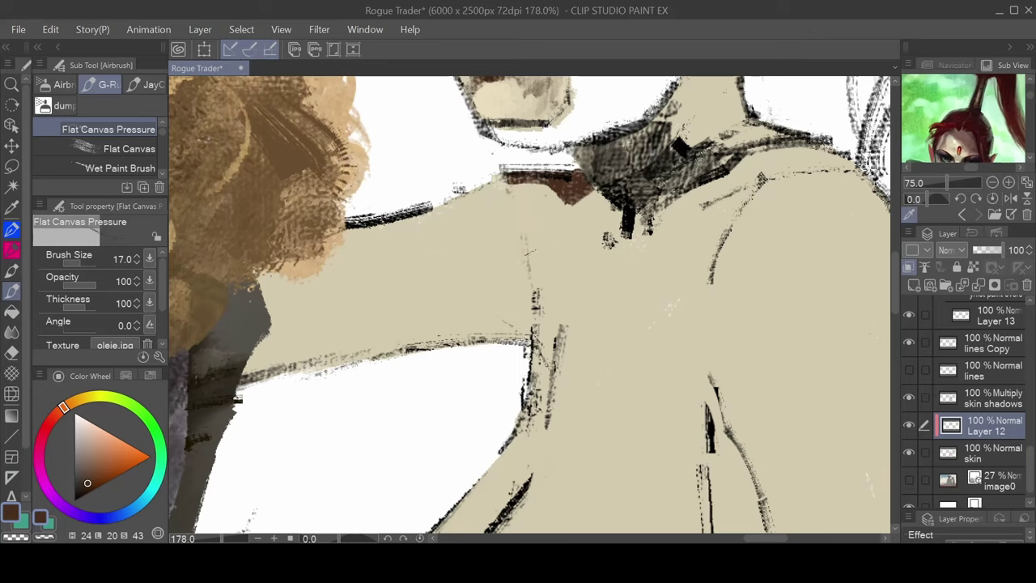
pyautogui.moveTo(533, 306)
pyautogui.mouseDown()
pyautogui.moveTo(528, 338)
pyautogui.moveTo(525, 305)
pyautogui.moveTo(511, 340)
pyautogui.moveTo(499, 315)
pyautogui.moveTo(484, 339)
pyautogui.moveTo(471, 335)
pyautogui.moveTo(502, 323)
pyautogui.moveTo(468, 337)
pyautogui.moveTo(486, 345)
pyautogui.moveTo(435, 332)
pyautogui.mouseUp()
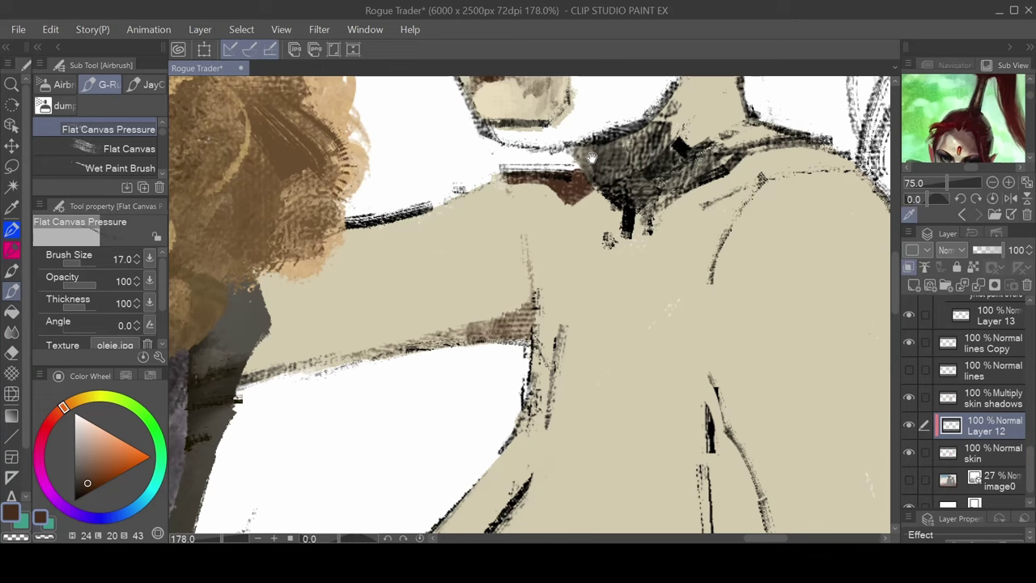
# Paint a dark brown shadow along the top of the near shoulder beside the base of the neck
pyautogui.moveTo(596, 167); pyautogui.dragTo(578, 176)
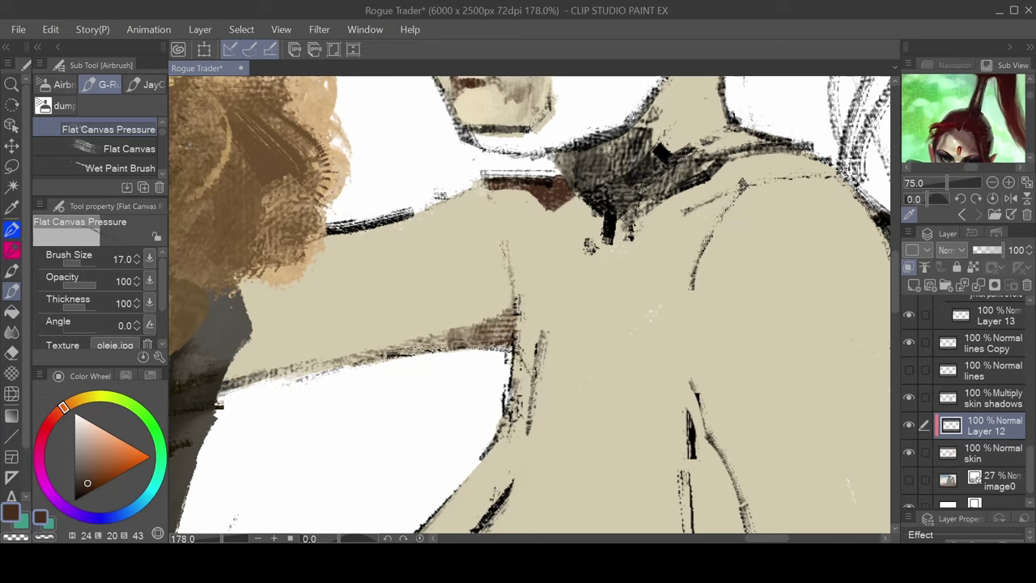
pyautogui.moveTo(673, 253); pyautogui.dragTo(442, 247)
pyautogui.moveTo(514, 173)
pyautogui.mouseDown()
pyautogui.moveTo(502, 222)
pyautogui.moveTo(558, 198)
pyautogui.moveTo(611, 237)
pyautogui.mouseUp()
pyautogui.moveTo(473, 227); pyautogui.dragTo(568, 348)
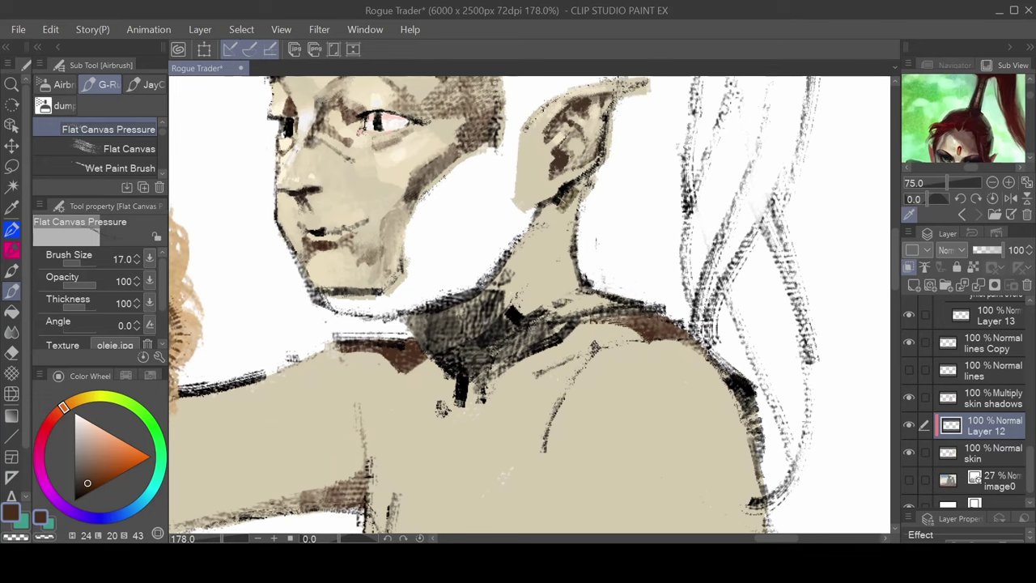
# Shade the neck dark brown from below the ear down to the collar, leaving a light wedge in the middle
pyautogui.moveTo(559, 206)
pyautogui.mouseDown()
pyautogui.moveTo(528, 243)
pyautogui.moveTo(550, 258)
pyautogui.moveTo(576, 199)
pyautogui.moveTo(558, 258)
pyautogui.moveTo(576, 291)
pyautogui.moveTo(554, 306)
pyautogui.moveTo(582, 293)
pyautogui.moveTo(534, 312)
pyautogui.moveTo(584, 292)
pyautogui.moveTo(612, 295)
pyautogui.mouseUp()
pyautogui.moveTo(541, 228)
pyautogui.mouseDown()
pyautogui.moveTo(496, 312)
pyautogui.moveTo(482, 267)
pyautogui.moveTo(526, 247)
pyautogui.moveTo(423, 320)
pyautogui.mouseUp()
pyautogui.moveTo(490, 293)
pyautogui.mouseDown()
pyautogui.moveTo(477, 321)
pyautogui.moveTo(492, 317)
pyautogui.moveTo(442, 340)
pyautogui.moveTo(427, 340)
pyautogui.moveTo(411, 317)
pyautogui.moveTo(426, 345)
pyautogui.mouseUp()
pyautogui.scroll(-3, 572, 353)
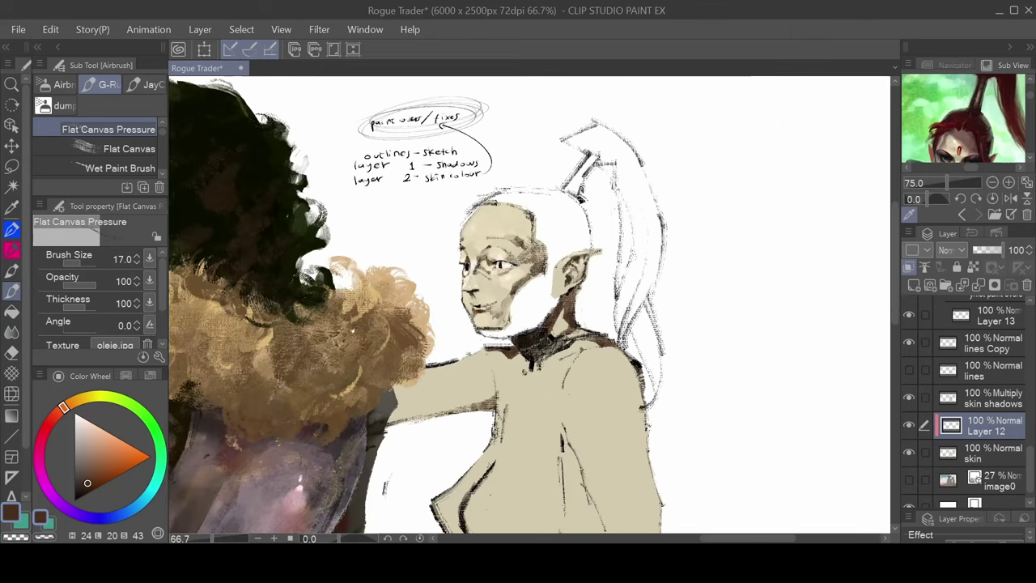
# Recentre the reference on the woman's face and paint a brown shadow along the crease where the near arm meets the chest
pyautogui.moveTo(951, 134)
pyautogui.mouseDown()
pyautogui.moveTo(958, 113)
pyautogui.moveTo(965, 154)
pyautogui.moveTo(942, 155)
pyautogui.moveTo(963, 128)
pyautogui.moveTo(966, 137)
pyautogui.mouseUp()
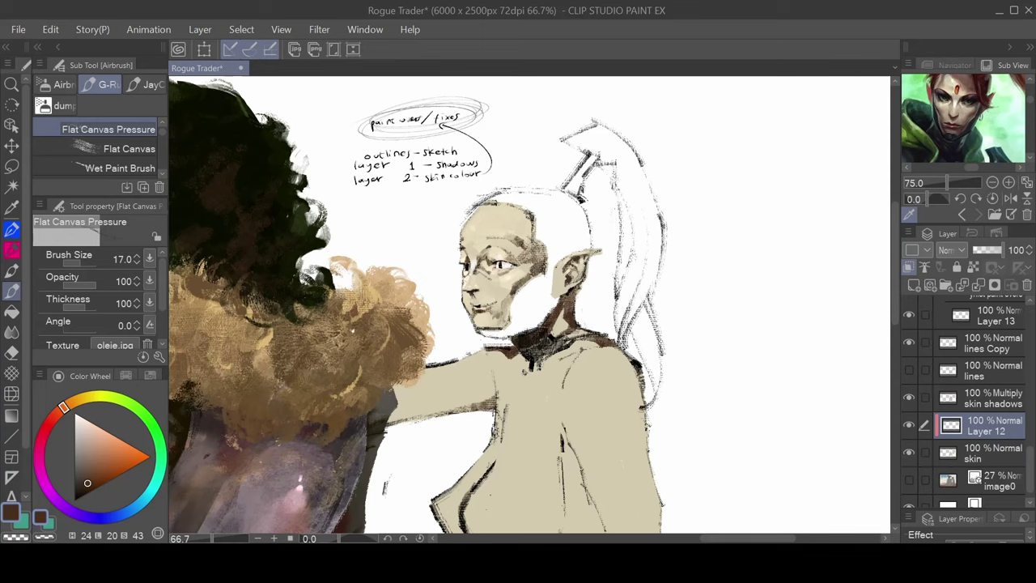
pyautogui.scroll(2, 582, 284)
pyautogui.moveTo(541, 330); pyautogui.dragTo(560, 261)
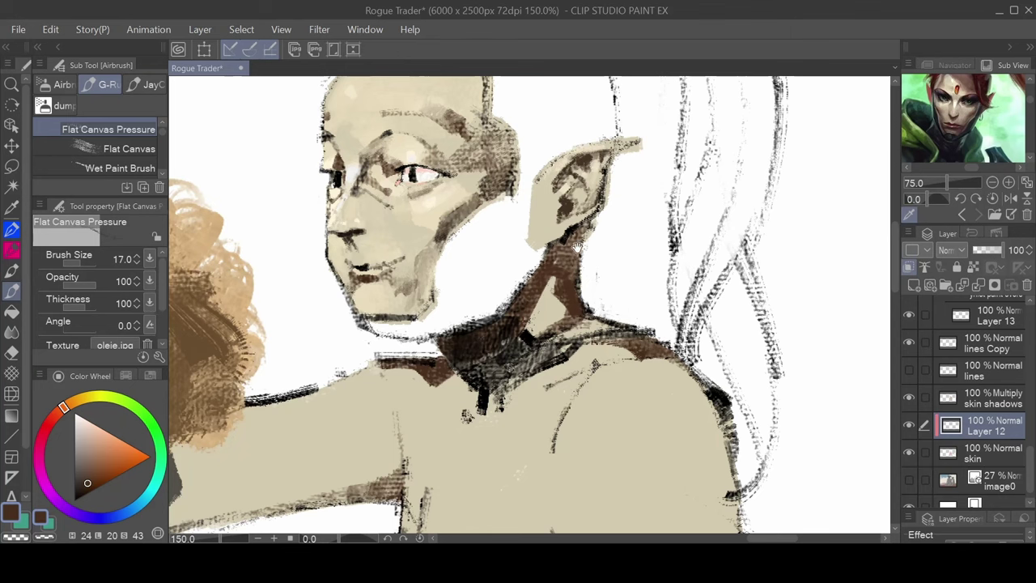
pyautogui.moveTo(559, 211); pyautogui.dragTo(557, 267)
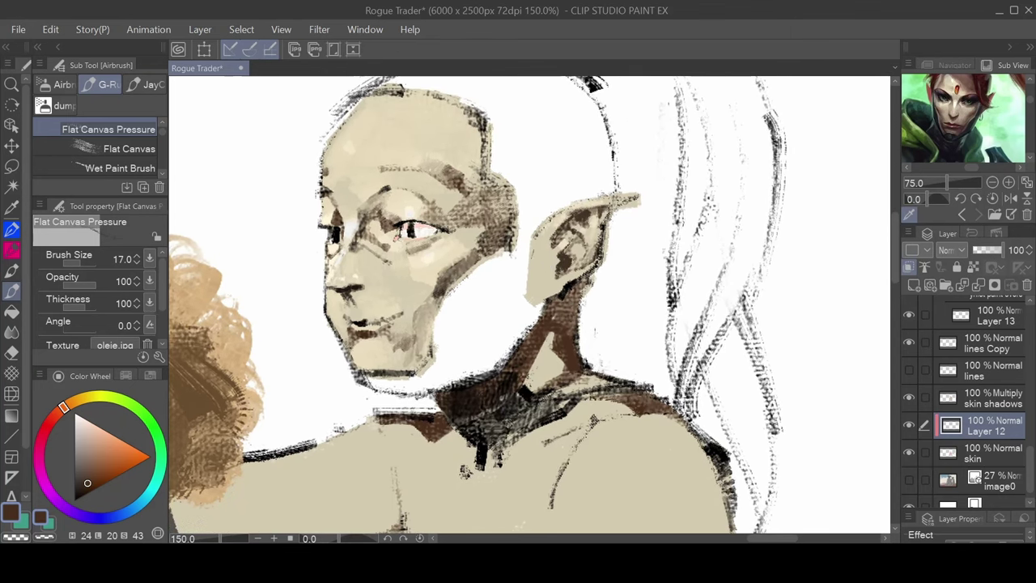
pyautogui.moveTo(569, 374); pyautogui.dragTo(588, 176)
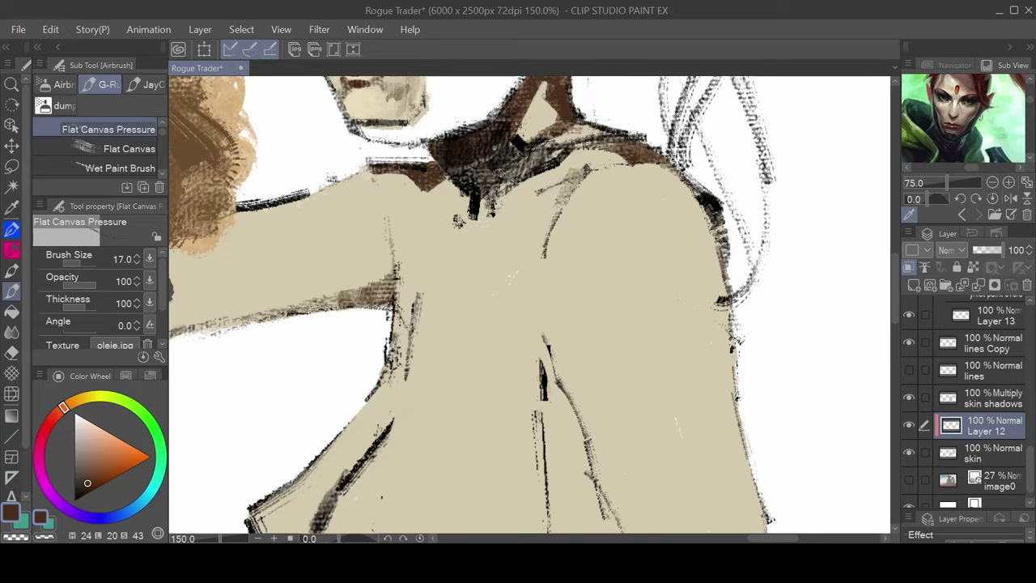
pyautogui.moveTo(554, 216); pyautogui.dragTo(538, 257)
pyautogui.moveTo(431, 313); pyautogui.dragTo(438, 248)
pyautogui.moveTo(589, 299); pyautogui.dragTo(570, 265)
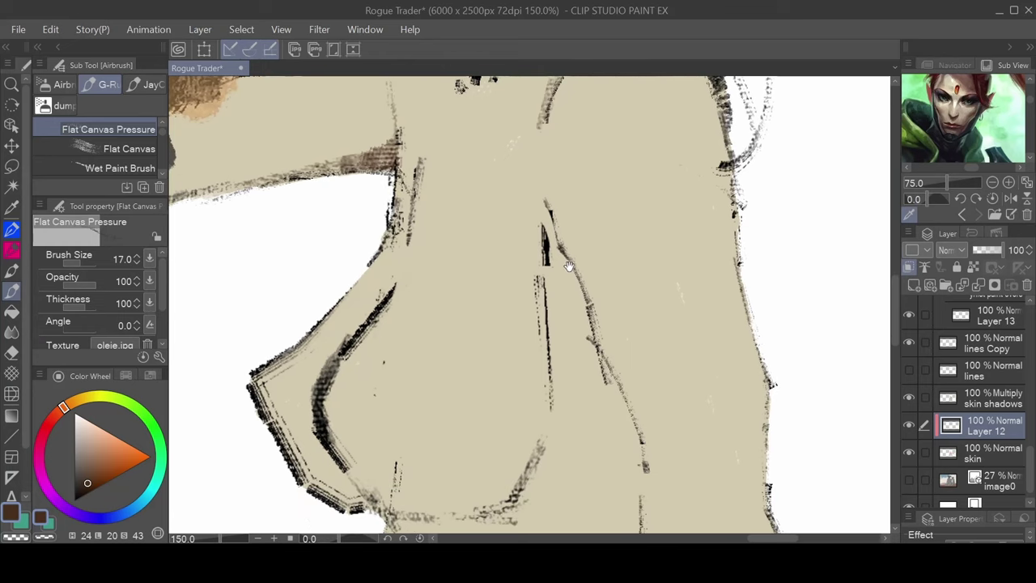
pyautogui.moveTo(478, 234); pyautogui.dragTo(476, 249)
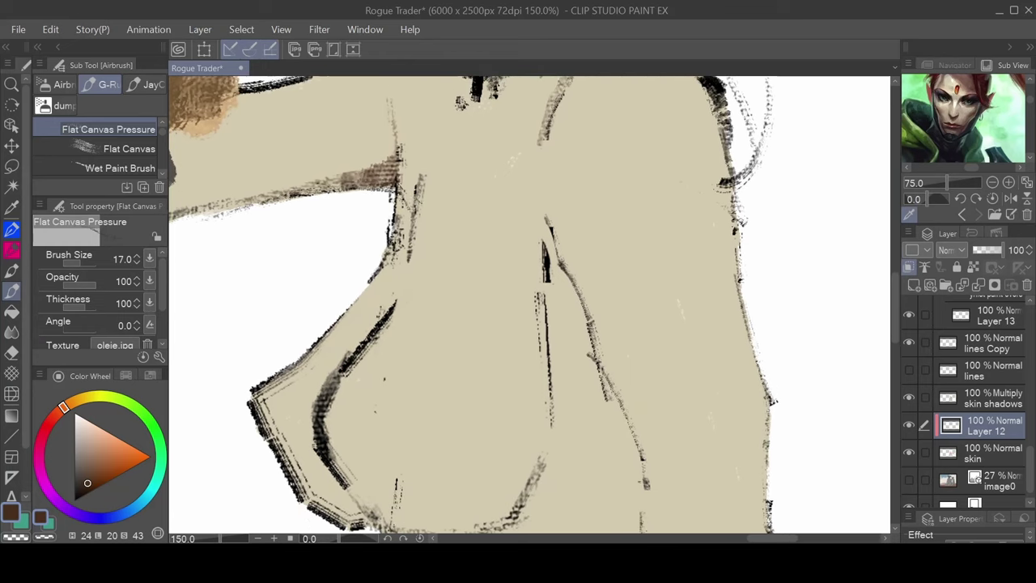
# Undo a first stroke and shade the torso's contour below the outstretched arm with overlapping brown strokes
pyautogui.moveTo(443, 196)
pyautogui.mouseDown()
pyautogui.moveTo(382, 312)
pyautogui.moveTo(361, 329)
pyautogui.mouseUp()
pyautogui.hotkey('ctrl', 'z')
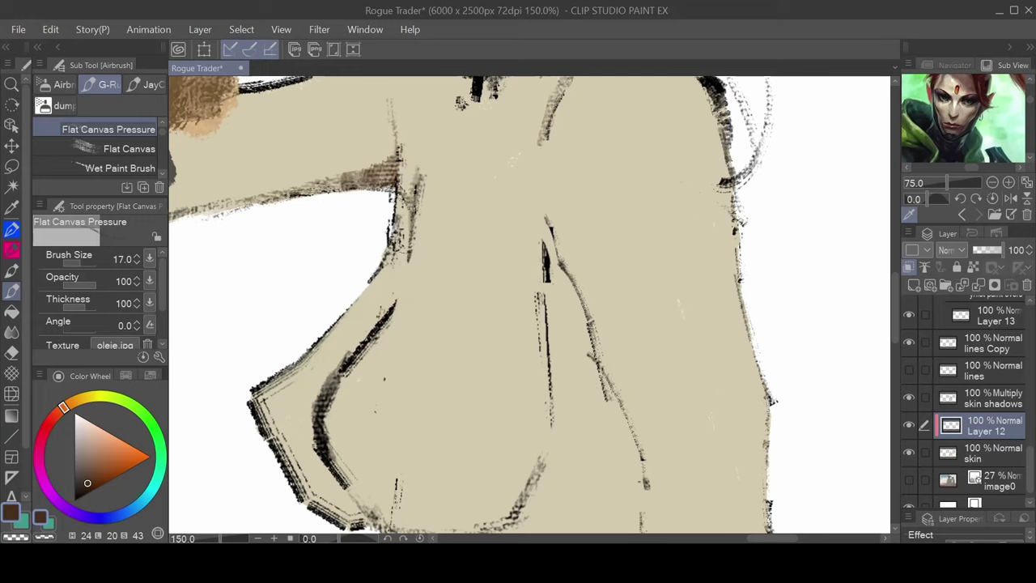
pyautogui.moveTo(411, 204); pyautogui.dragTo(400, 282)
pyautogui.moveTo(410, 233); pyautogui.dragTo(402, 294)
pyautogui.moveTo(408, 255); pyautogui.dragTo(391, 304)
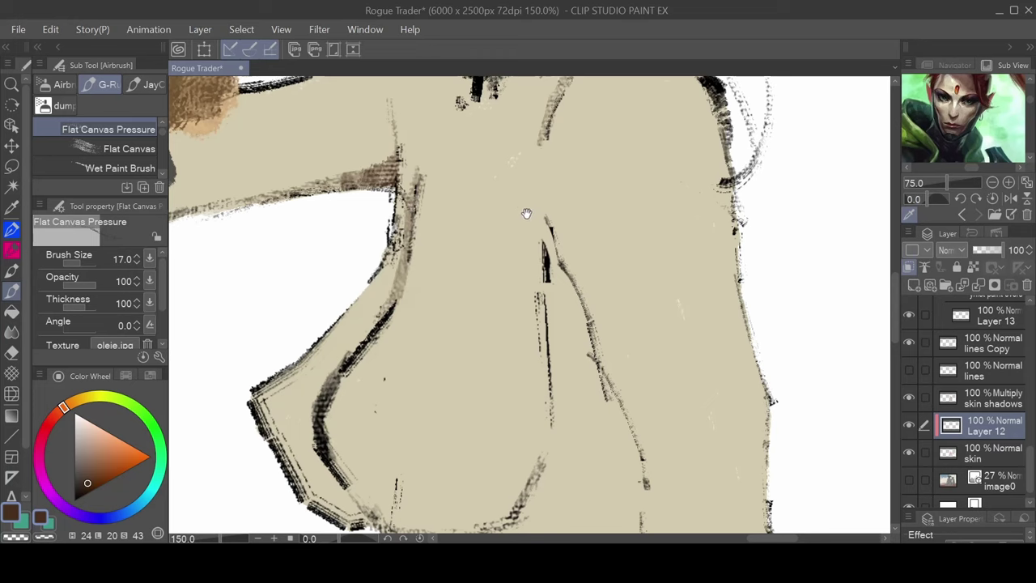
# Fill the wedge between the torso and the near upper arm with brown shadow, following the arm's sketched inner line
pyautogui.moveTo(527, 213); pyautogui.dragTo(482, 192)
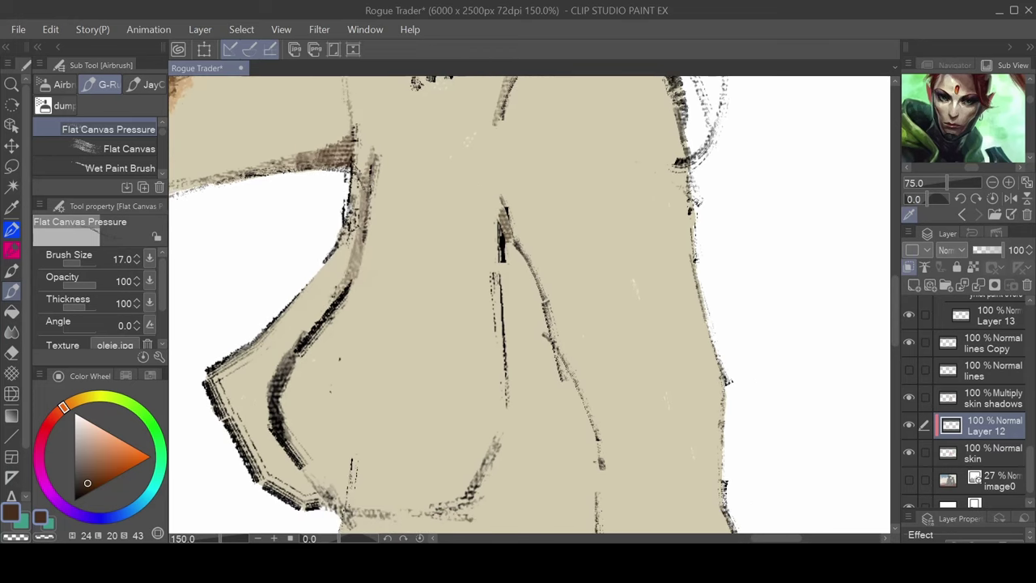
pyautogui.moveTo(479, 92); pyautogui.dragTo(485, 189)
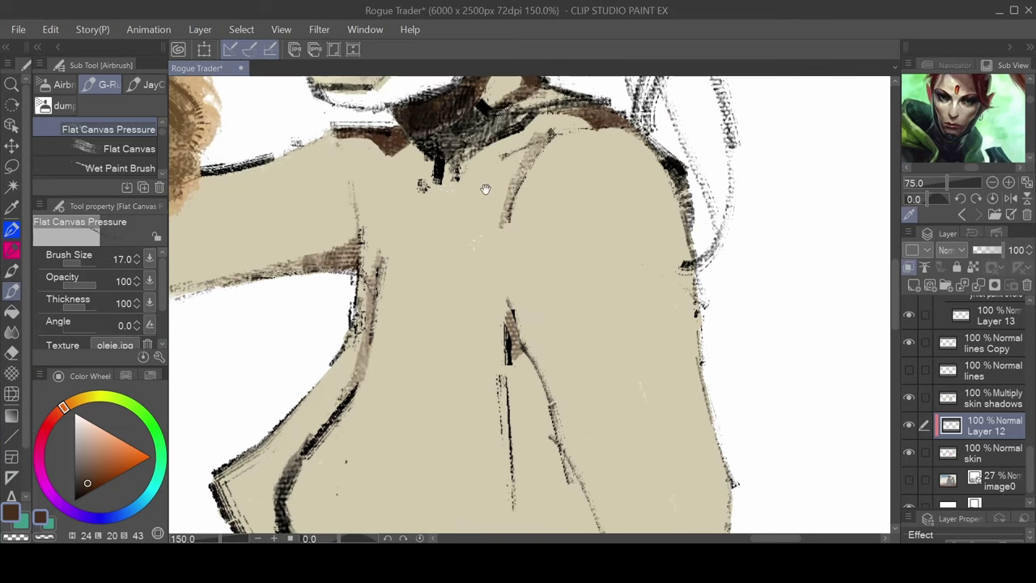
pyautogui.moveTo(547, 328)
pyautogui.mouseDown()
pyautogui.moveTo(551, 154)
pyautogui.moveTo(522, 186)
pyautogui.moveTo(536, 212)
pyautogui.moveTo(518, 243)
pyautogui.moveTo(511, 203)
pyautogui.moveTo(542, 234)
pyautogui.moveTo(541, 279)
pyautogui.moveTo(571, 296)
pyautogui.moveTo(597, 341)
pyautogui.mouseUp()
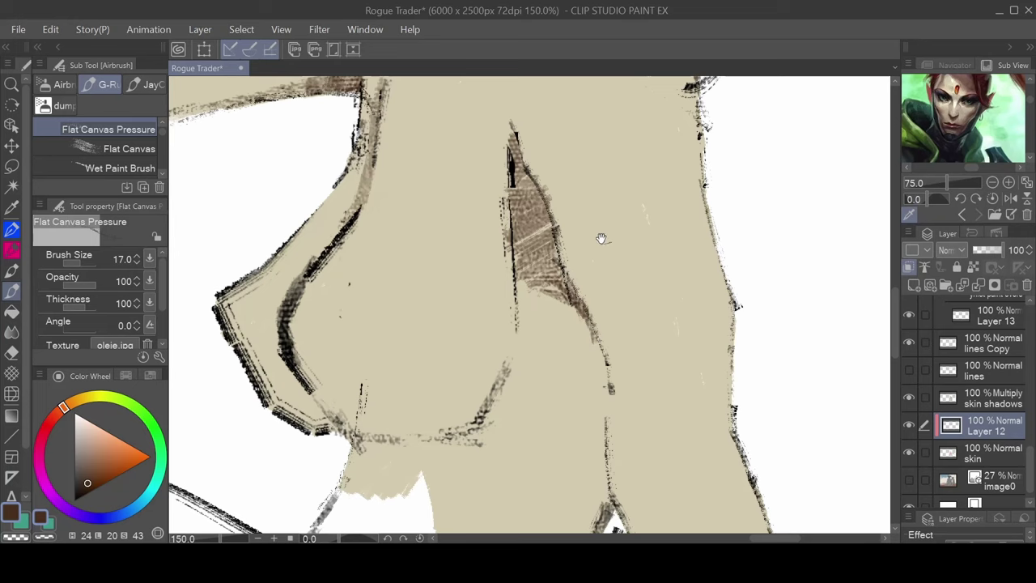
pyautogui.moveTo(567, 187); pyautogui.dragTo(609, 259)
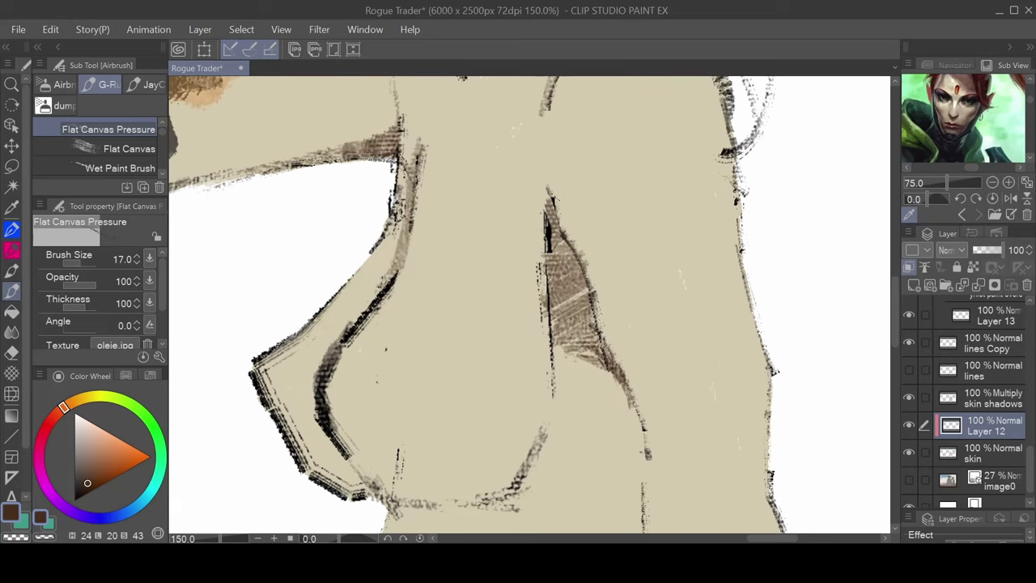
# Examine the existing shading and line work around the pale figure's shoulders, arms and torso
pyautogui.moveTo(541, 200); pyautogui.dragTo(550, 212)
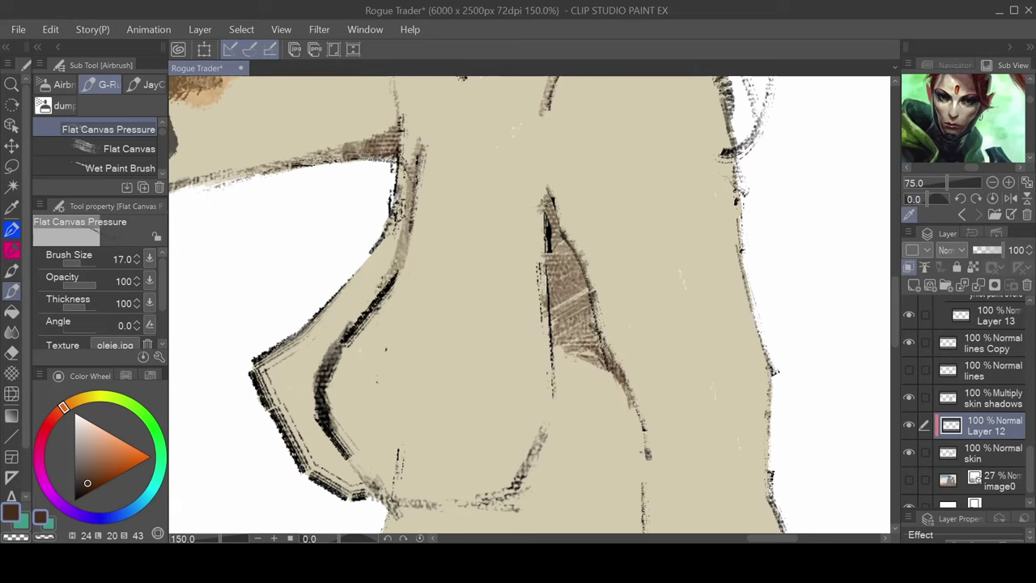
pyautogui.moveTo(464, 174); pyautogui.dragTo(528, 217)
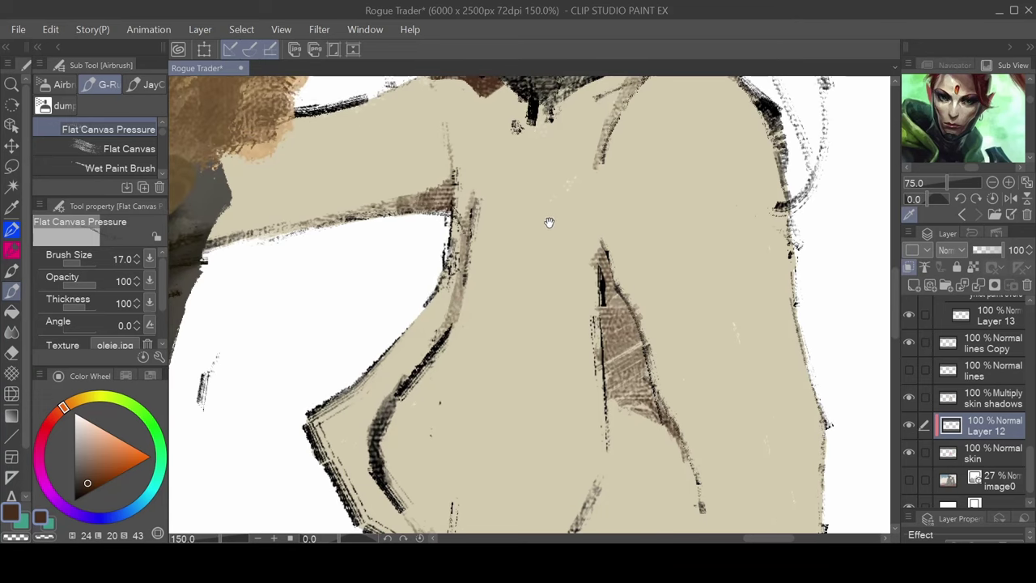
pyautogui.moveTo(507, 167); pyautogui.dragTo(513, 225)
pyautogui.moveTo(419, 208); pyautogui.dragTo(504, 204)
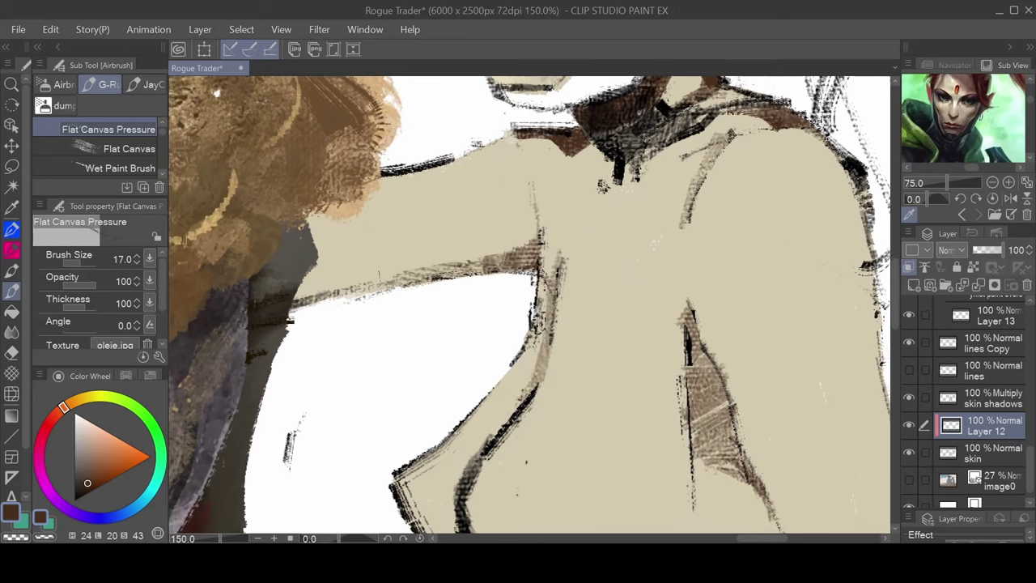
pyautogui.moveTo(512, 268); pyautogui.dragTo(438, 269)
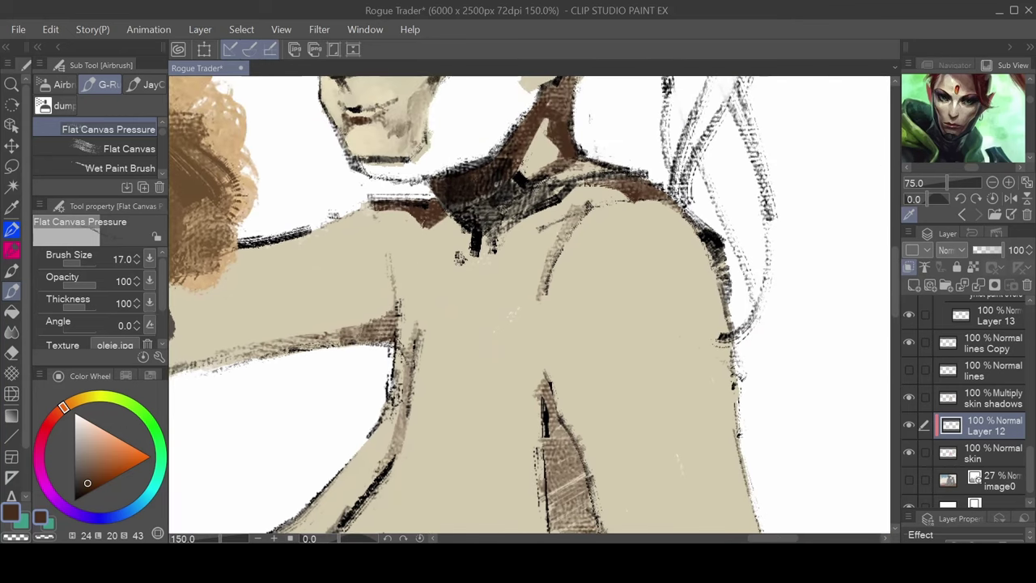
pyautogui.moveTo(624, 291); pyautogui.dragTo(515, 253)
pyautogui.moveTo(605, 232); pyautogui.dragTo(536, 142)
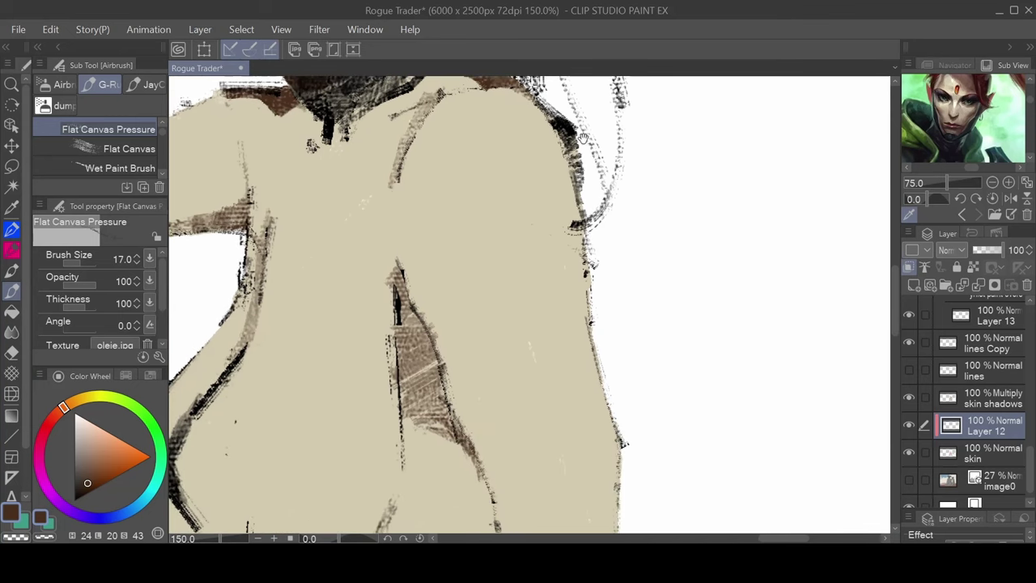
pyautogui.moveTo(457, 283); pyautogui.dragTo(527, 127)
pyautogui.moveTo(347, 320); pyautogui.dragTo(418, 294)
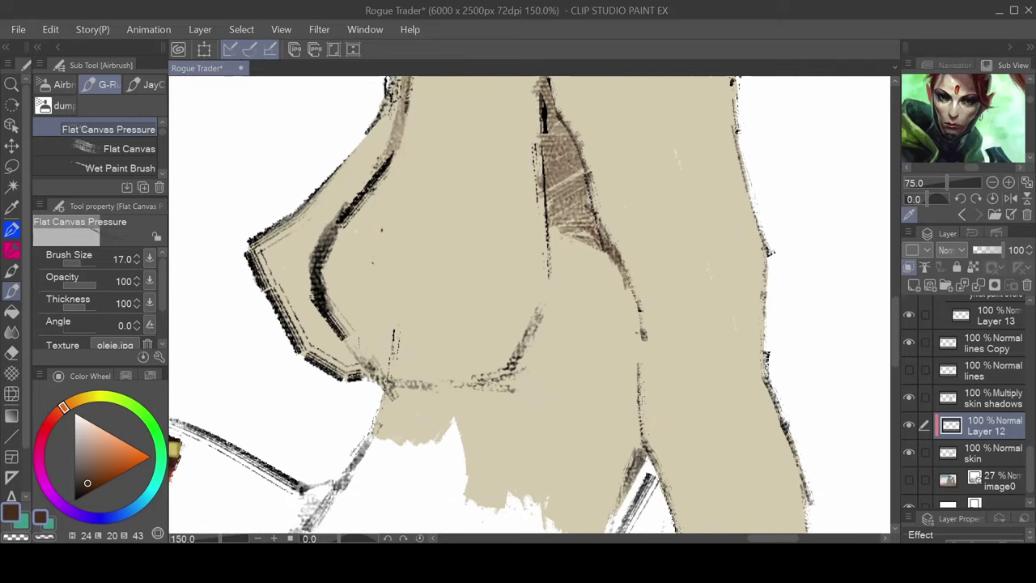
pyautogui.moveTo(341, 344)
pyautogui.mouseDown()
pyautogui.moveTo(361, 370)
pyautogui.moveTo(332, 333)
pyautogui.mouseUp()
pyautogui.moveTo(328, 366)
pyautogui.mouseDown()
pyautogui.moveTo(348, 375)
pyautogui.moveTo(324, 359)
pyautogui.mouseUp()
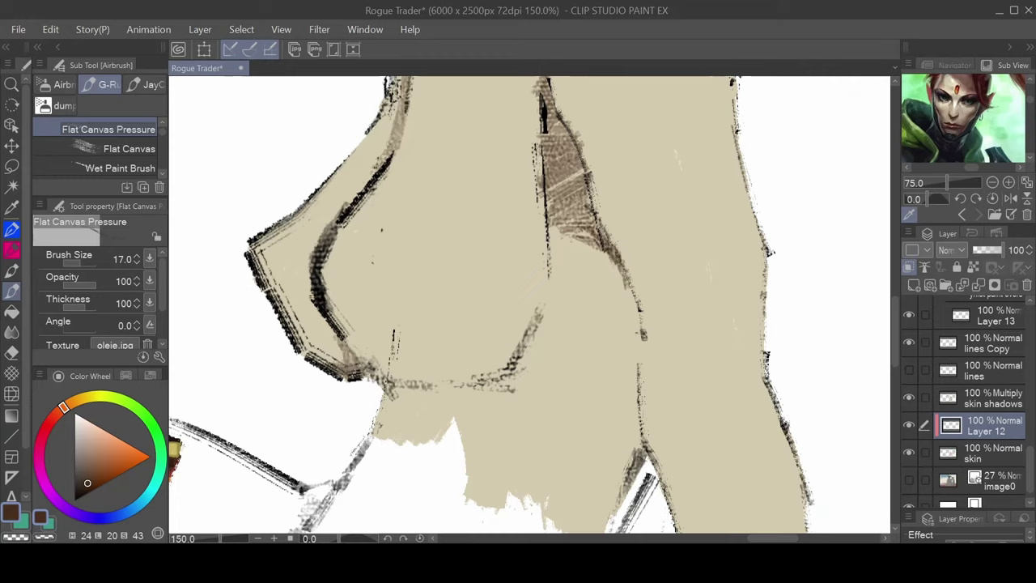
pyautogui.press('c')
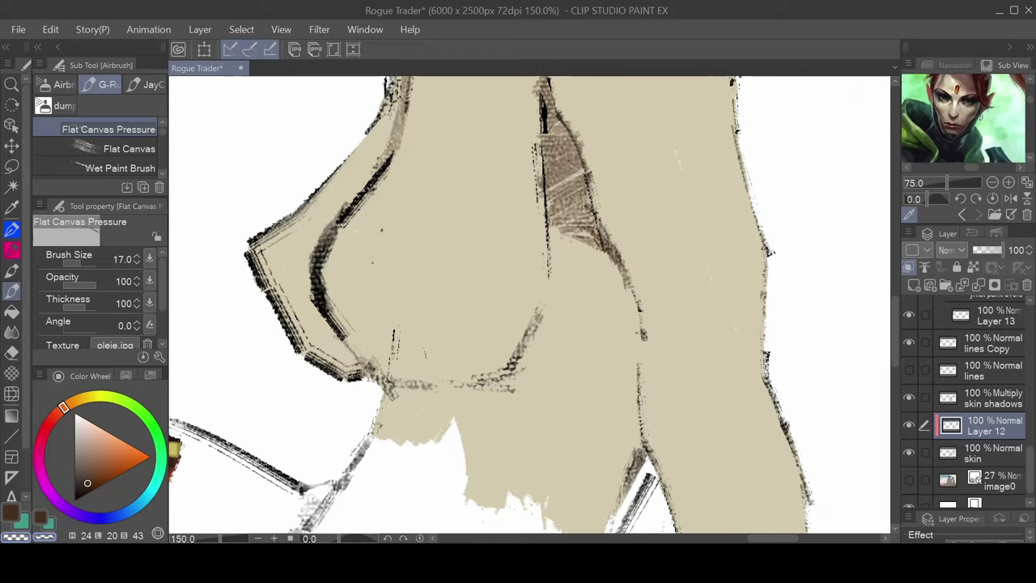
pyautogui.press('c')
# Enlarge the Flat Canvas Pressure brush to size 50
pyautogui.press(']')
pyautogui.press(']')
pyautogui.press(']')
pyautogui.press(']')
pyautogui.press(']')
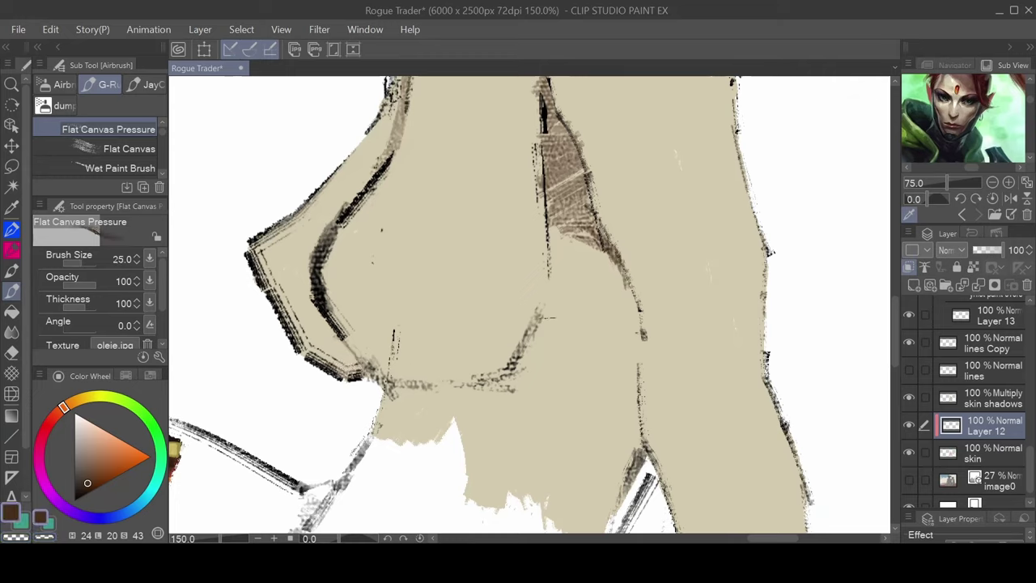
pyautogui.moveTo(548, 202)
pyautogui.mouseDown()
pyautogui.moveTo(544, 279)
pyautogui.moveTo(541, 202)
pyautogui.moveTo(567, 239)
pyautogui.moveTo(596, 231)
pyautogui.moveTo(566, 259)
pyautogui.moveTo(603, 243)
pyautogui.moveTo(567, 263)
pyautogui.moveTo(571, 142)
pyautogui.moveTo(559, 169)
pyautogui.mouseUp()
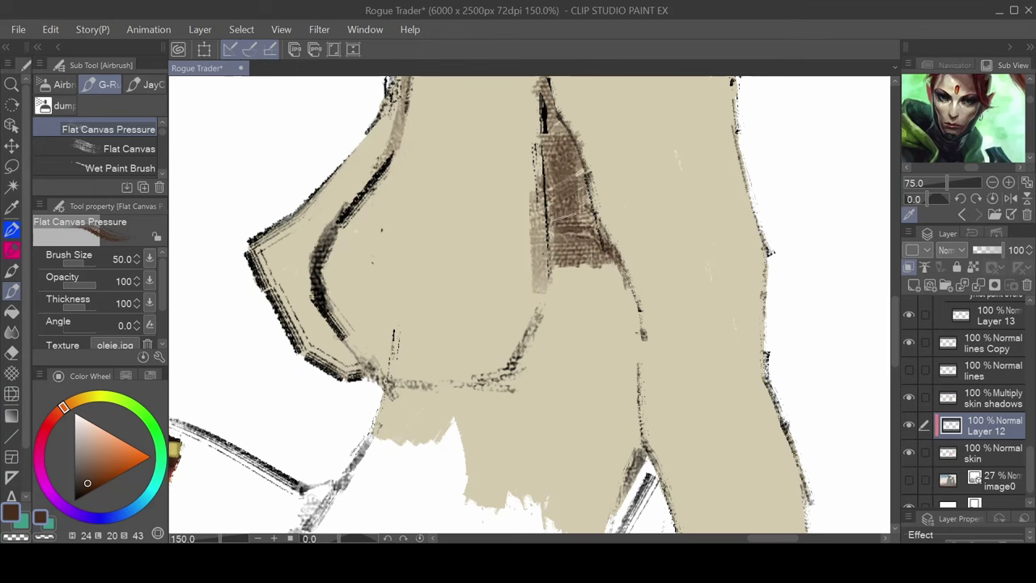
pyautogui.moveTo(591, 132); pyautogui.dragTo(559, 280)
pyautogui.hotkey('ctrl', 'z')
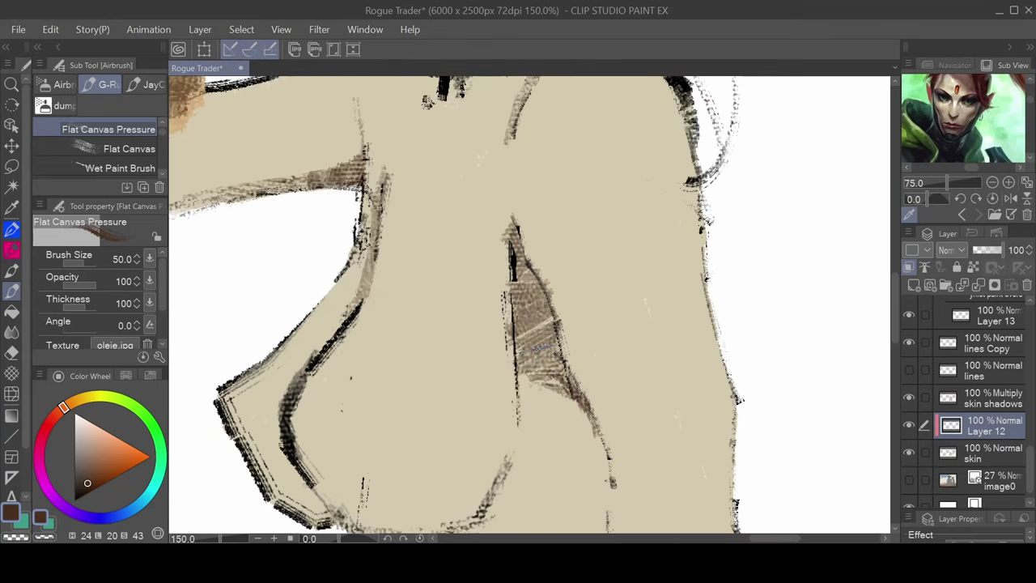
# Paint light brown shading from the gap beside the near arm down along the chest's lower curve
pyautogui.moveTo(536, 347)
pyautogui.mouseDown()
pyautogui.moveTo(530, 397)
pyautogui.moveTo(526, 381)
pyautogui.moveTo(550, 397)
pyautogui.moveTo(563, 376)
pyautogui.moveTo(494, 332)
pyautogui.moveTo(506, 389)
pyautogui.moveTo(530, 406)
pyautogui.moveTo(502, 464)
pyautogui.mouseUp()
pyautogui.moveTo(510, 422); pyautogui.dragTo(493, 494)
pyautogui.moveTo(495, 482)
pyautogui.mouseDown()
pyautogui.moveTo(565, 370)
pyautogui.moveTo(615, 255)
pyautogui.mouseUp()
pyautogui.moveTo(554, 345)
pyautogui.mouseDown()
pyautogui.moveTo(525, 394)
pyautogui.moveTo(523, 374)
pyautogui.moveTo(552, 354)
pyautogui.moveTo(479, 364)
pyautogui.mouseUp()
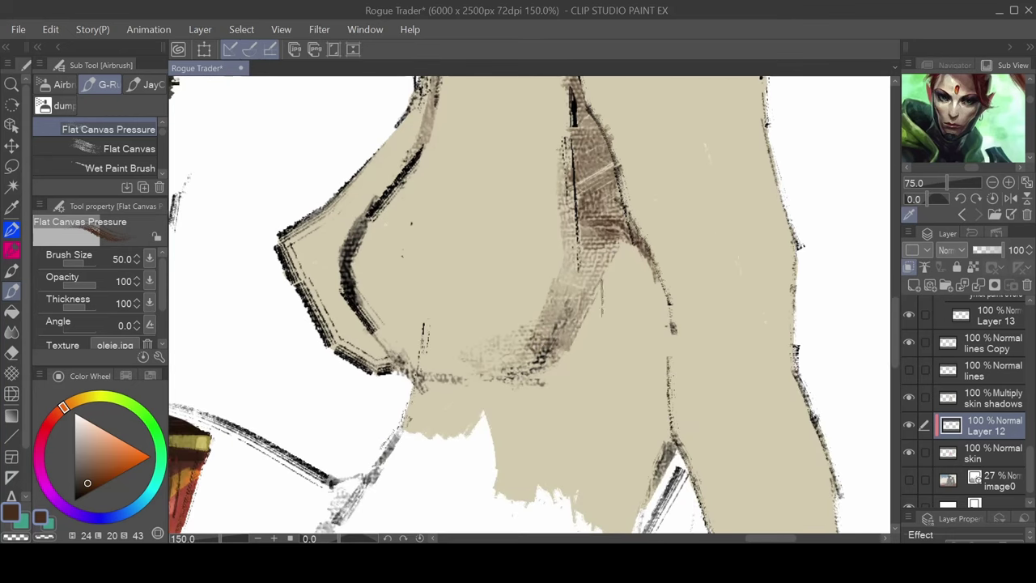
# Soften the new shading on the chest's lower curve with the Blur tool
pyautogui.press('j')
pyautogui.moveTo(496, 306)
pyautogui.mouseDown()
pyautogui.moveTo(470, 320)
pyautogui.moveTo(509, 285)
pyautogui.moveTo(486, 241)
pyautogui.moveTo(504, 228)
pyautogui.moveTo(501, 162)
pyautogui.moveTo(487, 375)
pyautogui.moveTo(537, 240)
pyautogui.moveTo(517, 323)
pyautogui.mouseUp()
pyautogui.moveTo(526, 173)
pyautogui.mouseDown()
pyautogui.moveTo(482, 267)
pyautogui.moveTo(505, 334)
pyautogui.mouseUp()
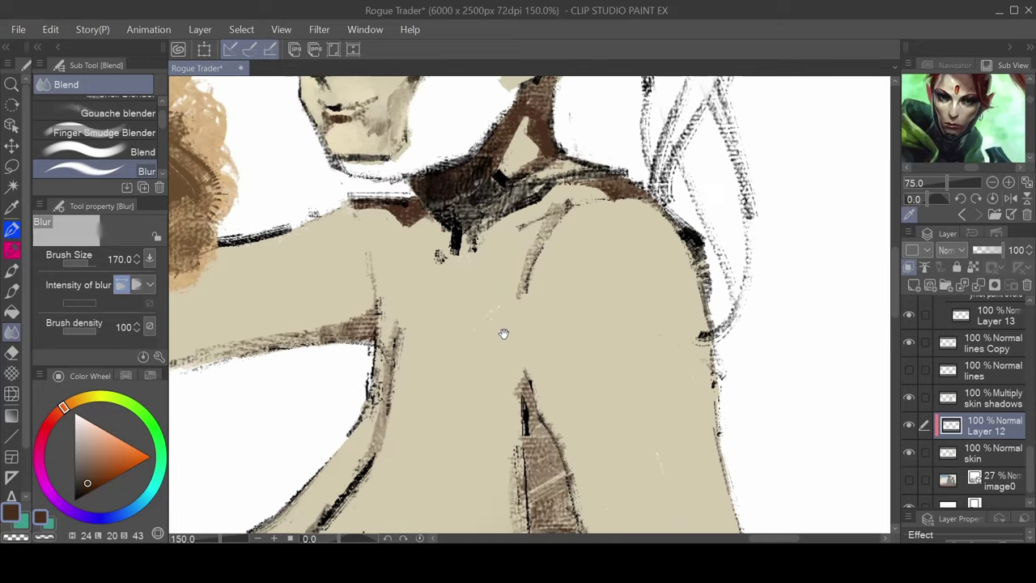
# Blur the shadow along the underside of the outstretched arm with the blur brush at size 70
pyautogui.press('[')
pyautogui.press('[')
pyautogui.press('[')
pyautogui.press('[')
pyautogui.press('[')
pyautogui.moveTo(338, 296)
pyautogui.mouseDown()
pyautogui.moveTo(309, 323)
pyautogui.moveTo(328, 314)
pyautogui.moveTo(300, 310)
pyautogui.moveTo(247, 331)
pyautogui.mouseUp()
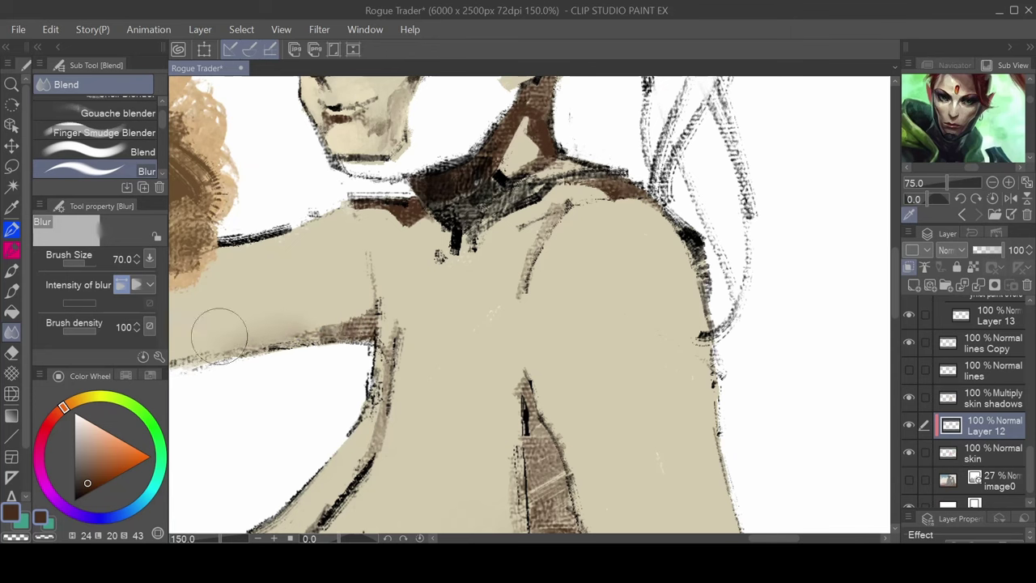
pyautogui.moveTo(418, 281); pyautogui.dragTo(525, 278)
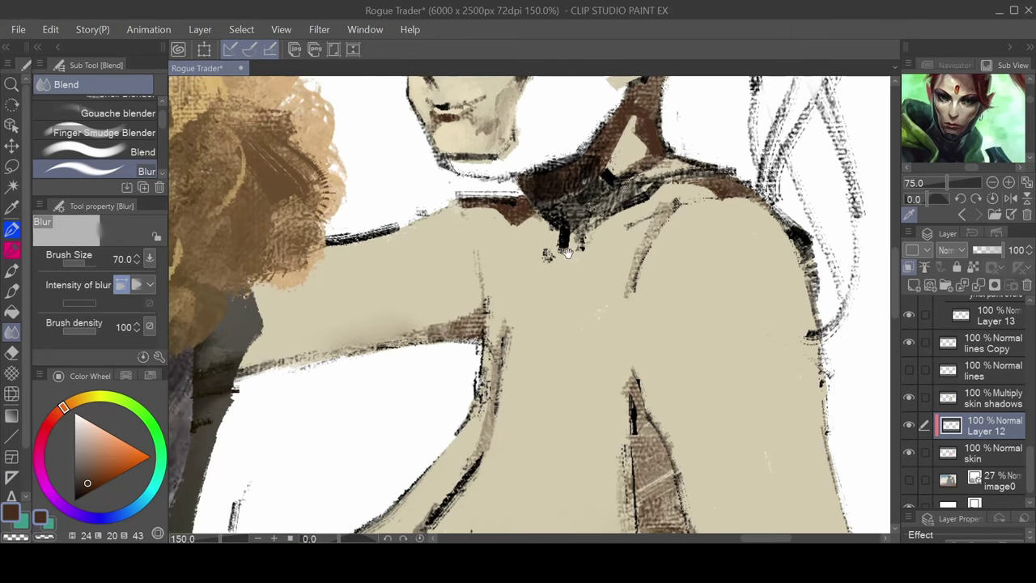
# Smooth the outstretched arm's soft shadow into the skin tone with the Blend tool at size 80
pyautogui.press(',')
pyautogui.press('[')
pyautogui.press('[')
pyautogui.press('[')
pyautogui.press('[')
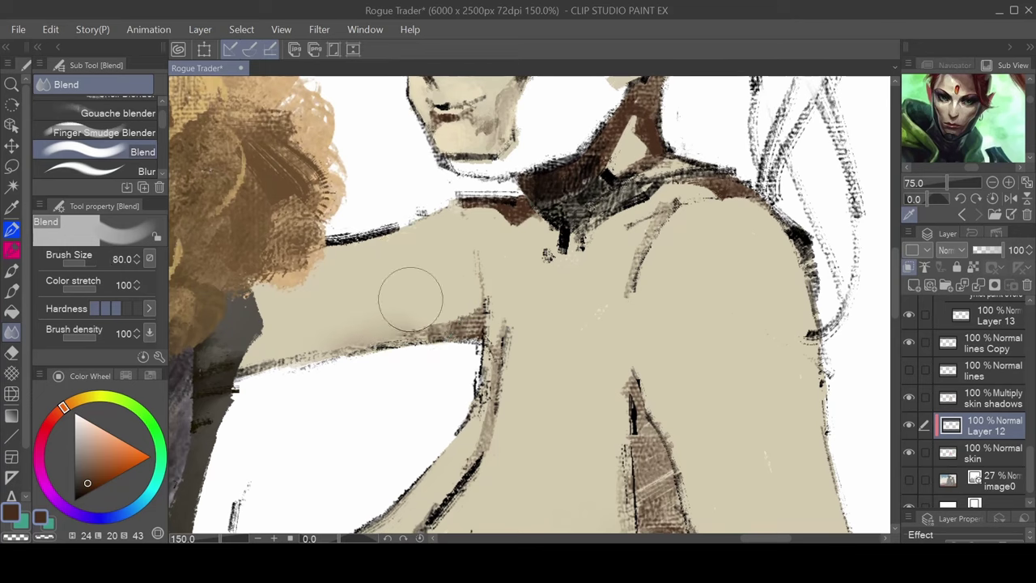
pyautogui.moveTo(419, 296); pyautogui.dragTo(336, 333)
pyautogui.moveTo(435, 319)
pyautogui.mouseDown()
pyautogui.moveTo(344, 352)
pyautogui.moveTo(288, 418)
pyautogui.moveTo(344, 356)
pyautogui.moveTo(441, 296)
pyautogui.moveTo(198, 393)
pyautogui.moveTo(530, 326)
pyautogui.mouseUp()
pyautogui.moveTo(590, 361); pyautogui.dragTo(500, 374)
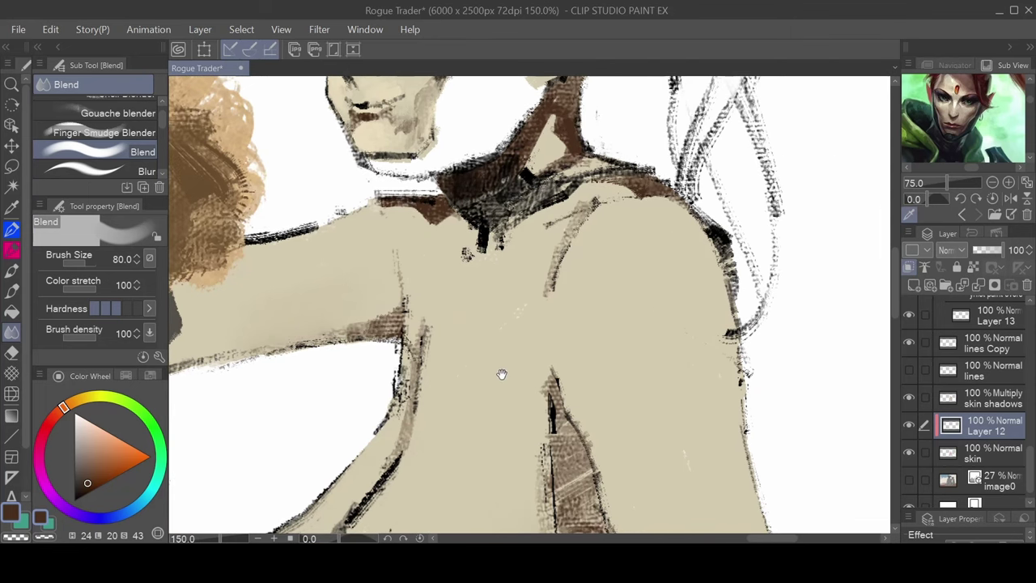
# Blend the line where the outstretched arm meets the shoulder, using the Blend tool at size 20
pyautogui.press('[')
pyautogui.press('[')
pyautogui.press('[')
pyautogui.press('[')
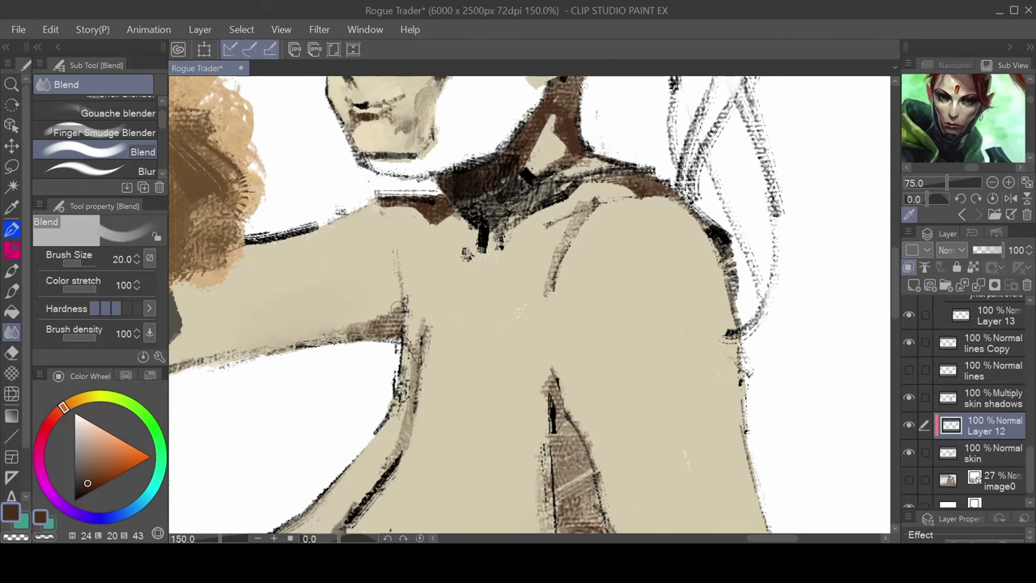
pyautogui.moveTo(403, 279)
pyautogui.mouseDown()
pyautogui.moveTo(522, 302)
pyautogui.moveTo(611, 293)
pyautogui.mouseUp()
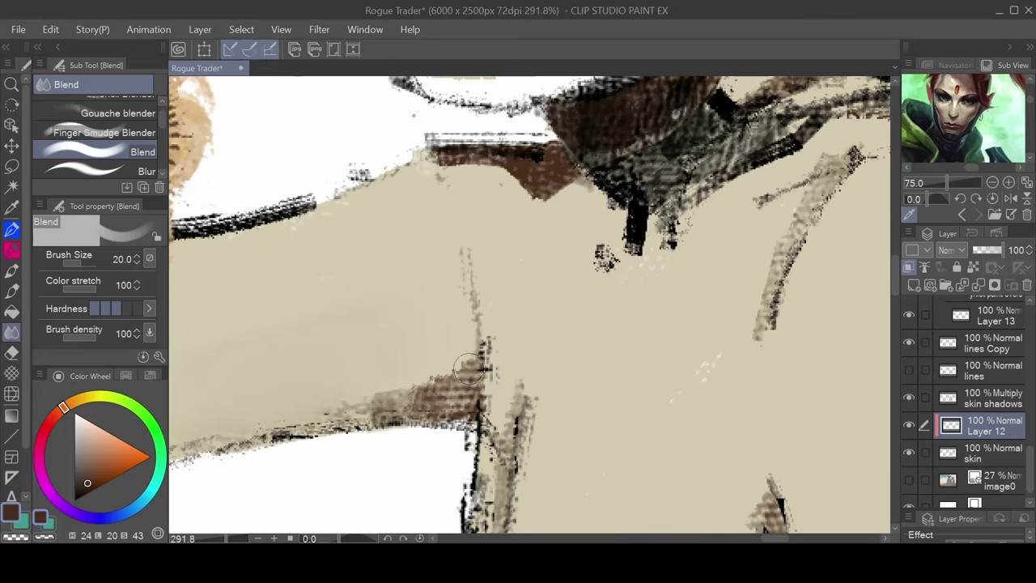
pyautogui.moveTo(466, 369); pyautogui.dragTo(459, 241)
pyautogui.hotkey('ctrl', '0')
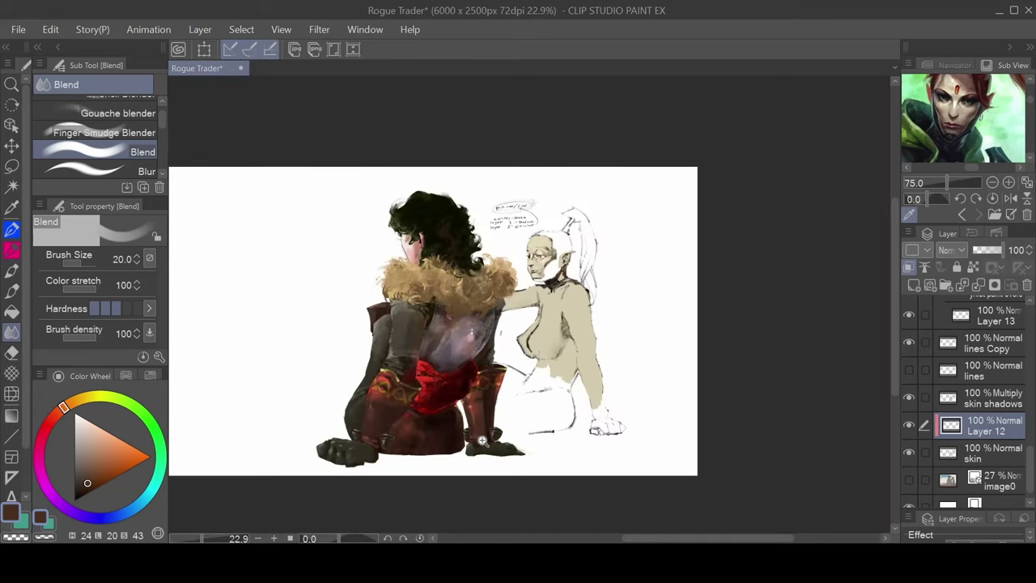
pyautogui.scroll(3, 504, 252)
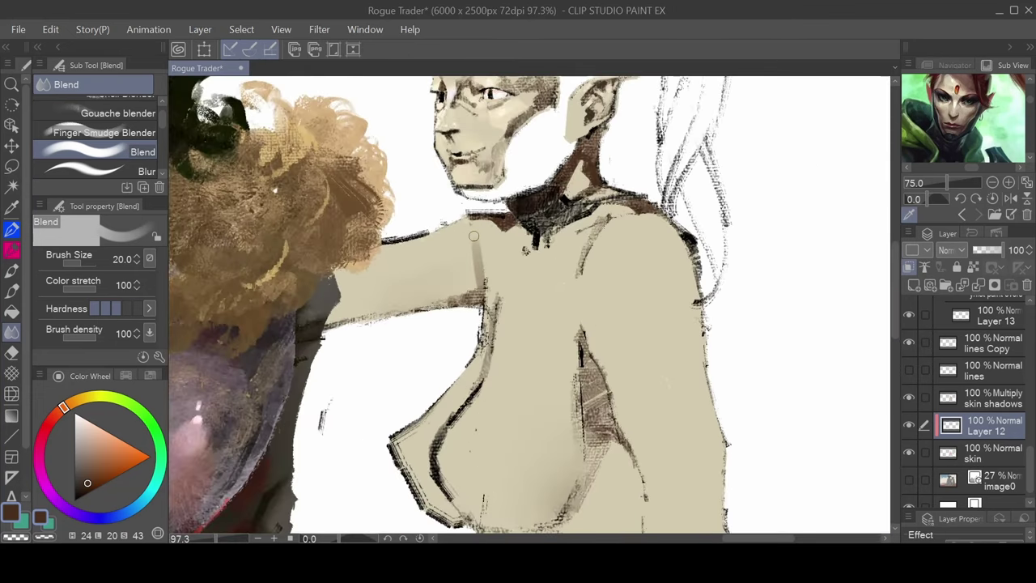
pyautogui.moveTo(473, 235); pyautogui.dragTo(488, 306)
pyautogui.moveTo(669, 339); pyautogui.dragTo(645, 280)
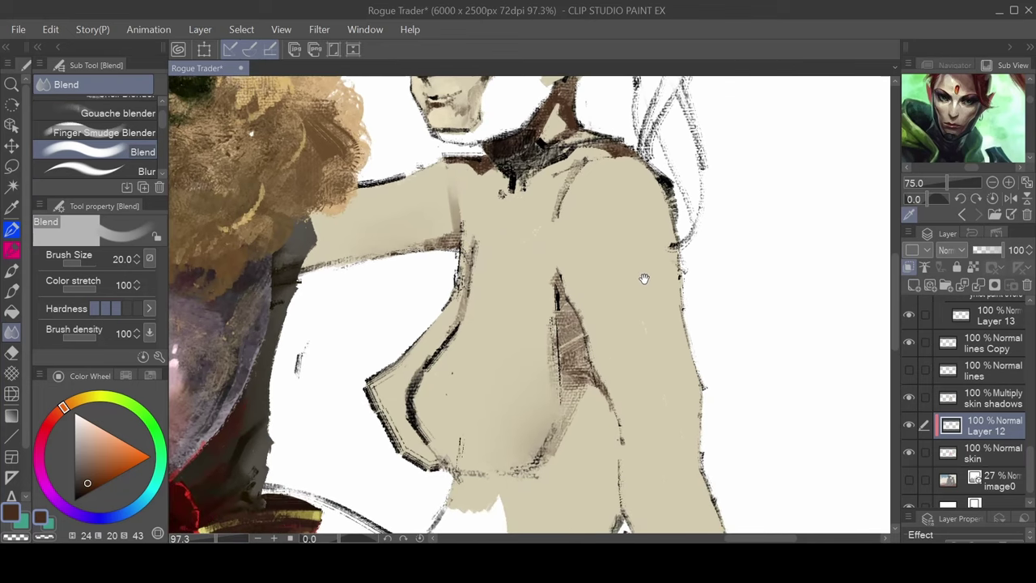
# Paint a dark brown shadow edge beneath the chest with the Flat Canvas Pressure brush at size 25
pyautogui.press('b')
pyautogui.moveTo(605, 325)
pyautogui.mouseDown()
pyautogui.moveTo(528, 319)
pyautogui.moveTo(495, 206)
pyautogui.mouseUp()
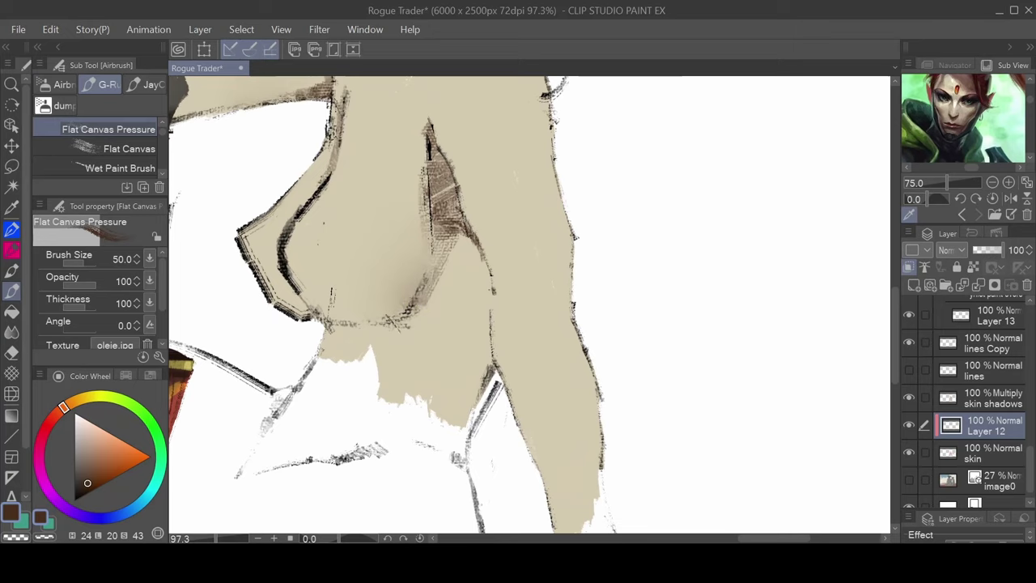
pyautogui.moveTo(477, 290); pyautogui.dragTo(496, 300)
pyautogui.press('[')
pyautogui.press('[')
pyautogui.press('[')
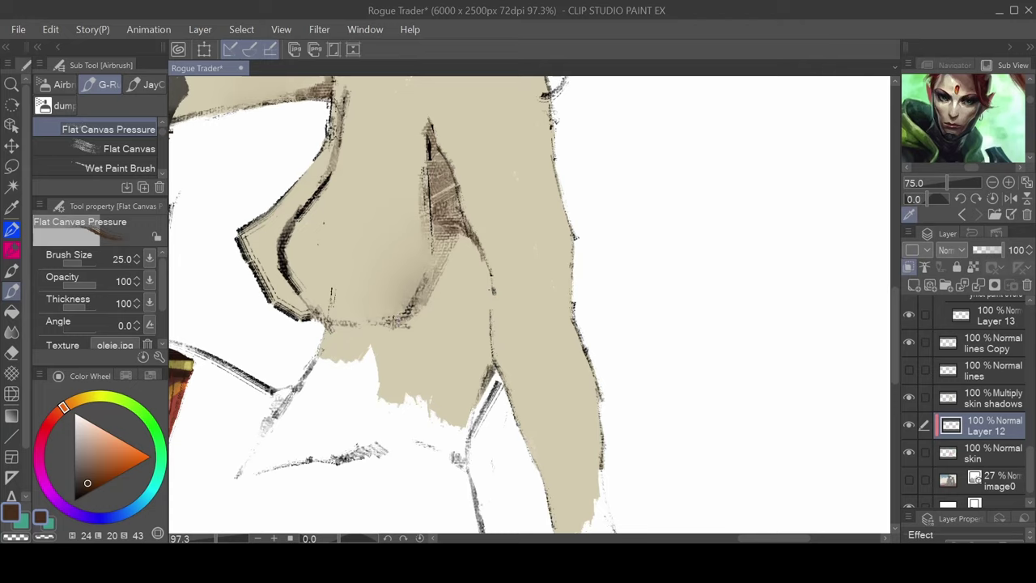
pyautogui.moveTo(368, 326)
pyautogui.mouseDown()
pyautogui.moveTo(405, 322)
pyautogui.moveTo(425, 343)
pyautogui.moveTo(453, 331)
pyautogui.mouseUp()
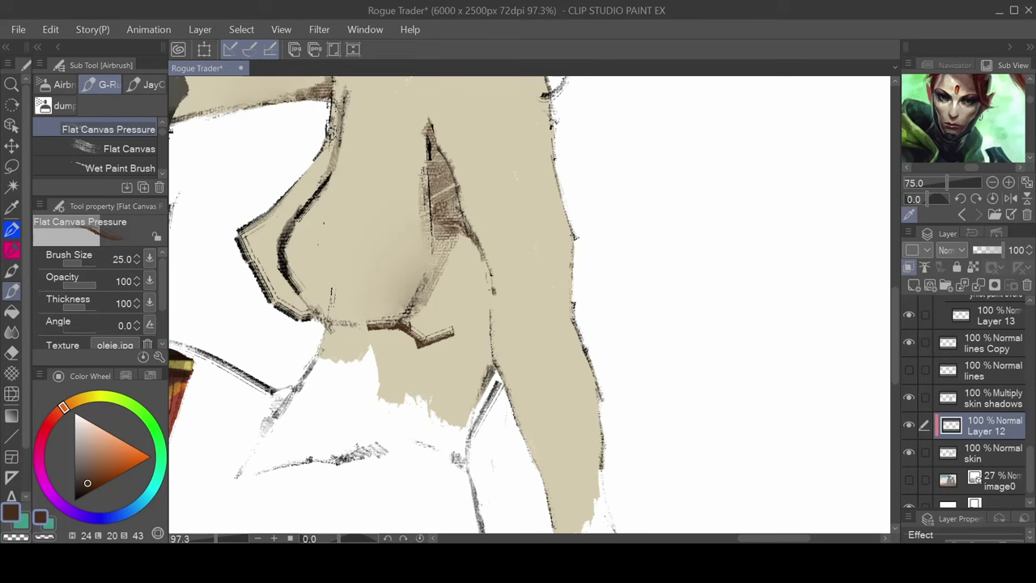
# Extend the shadow edge to the near arm and fill the enclosed side of the torso with brown hatching
pyautogui.scroll(-2, 490, 278)
pyautogui.hotkey('ctrl', '+')
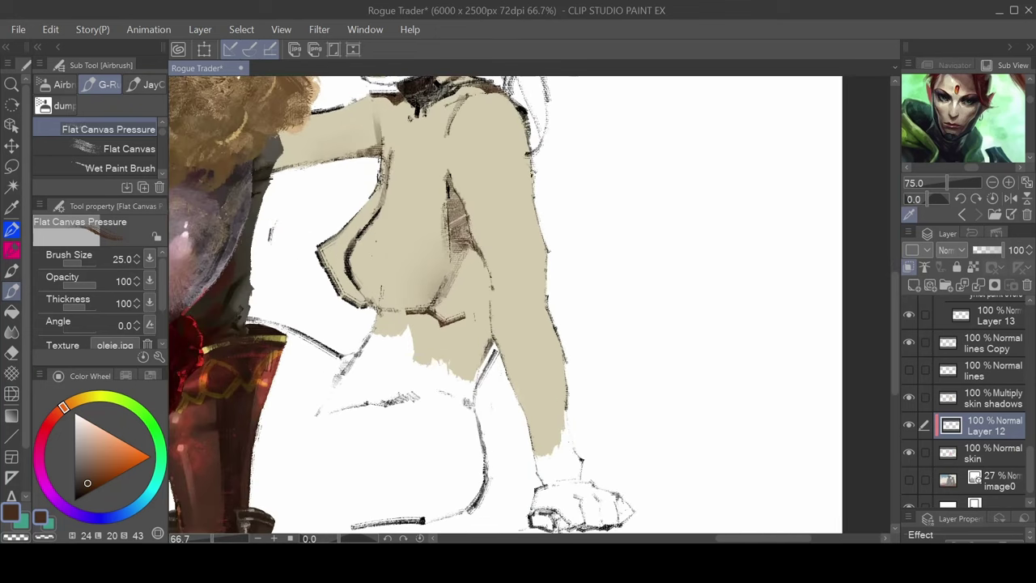
pyautogui.moveTo(464, 323); pyautogui.dragTo(491, 309)
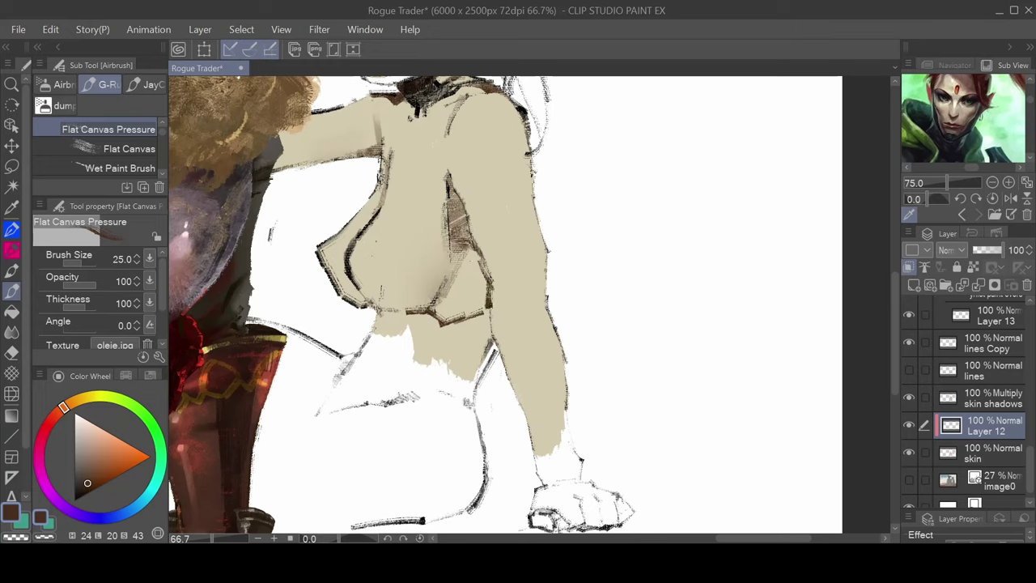
pyautogui.moveTo(457, 251)
pyautogui.mouseDown()
pyautogui.moveTo(476, 269)
pyautogui.moveTo(469, 290)
pyautogui.moveTo(489, 306)
pyautogui.moveTo(449, 324)
pyautogui.moveTo(473, 292)
pyautogui.moveTo(443, 313)
pyautogui.moveTo(458, 283)
pyautogui.moveTo(450, 262)
pyautogui.moveTo(452, 280)
pyautogui.mouseUp()
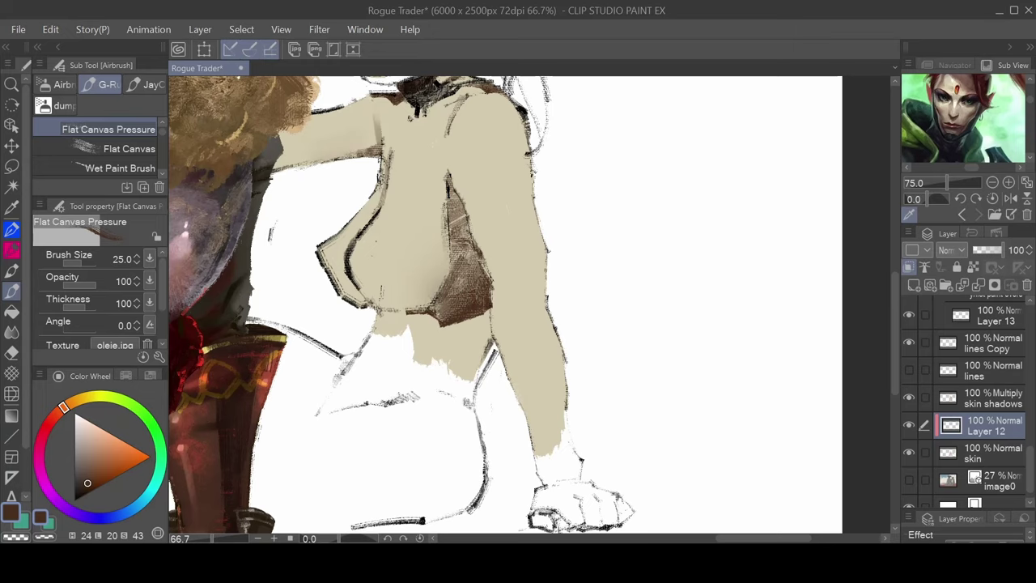
pyautogui.scroll(-2, 585, 293)
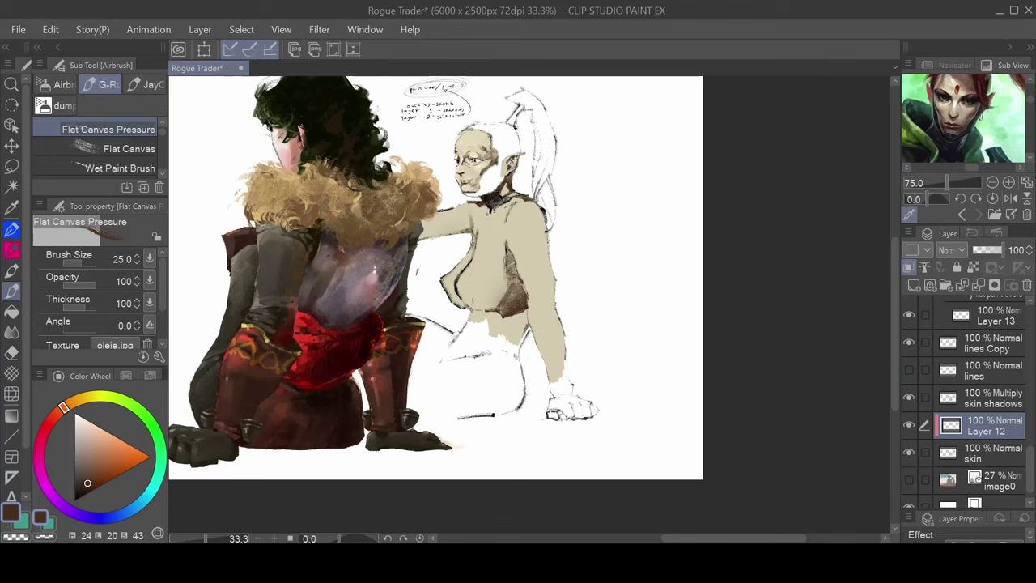
# Darken the armpit strip below the outstretched arm with brown strokes
pyautogui.scroll(5, 484, 282)
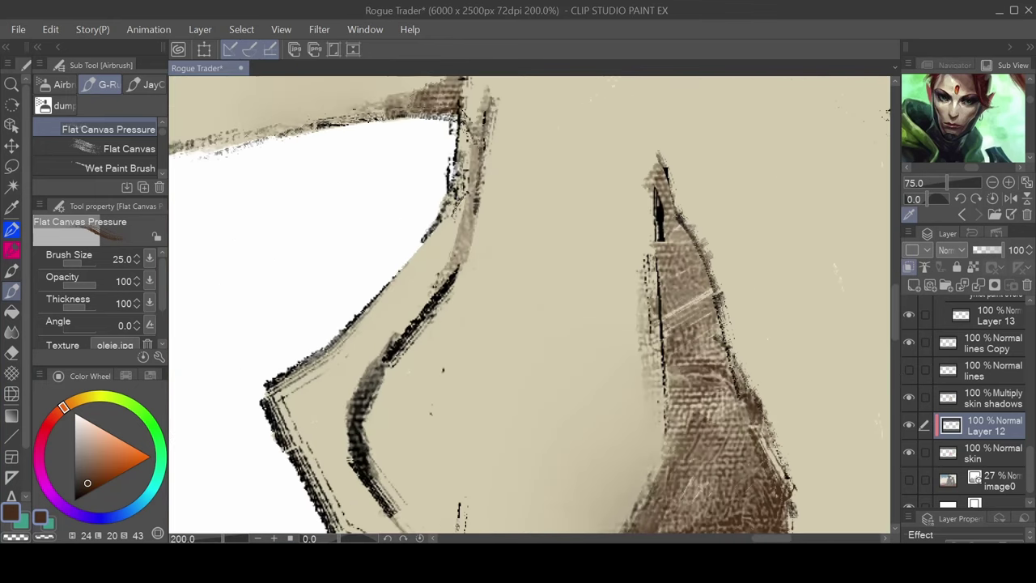
pyautogui.moveTo(455, 190)
pyautogui.mouseDown()
pyautogui.moveTo(452, 213)
pyautogui.moveTo(468, 182)
pyautogui.moveTo(473, 121)
pyautogui.mouseUp()
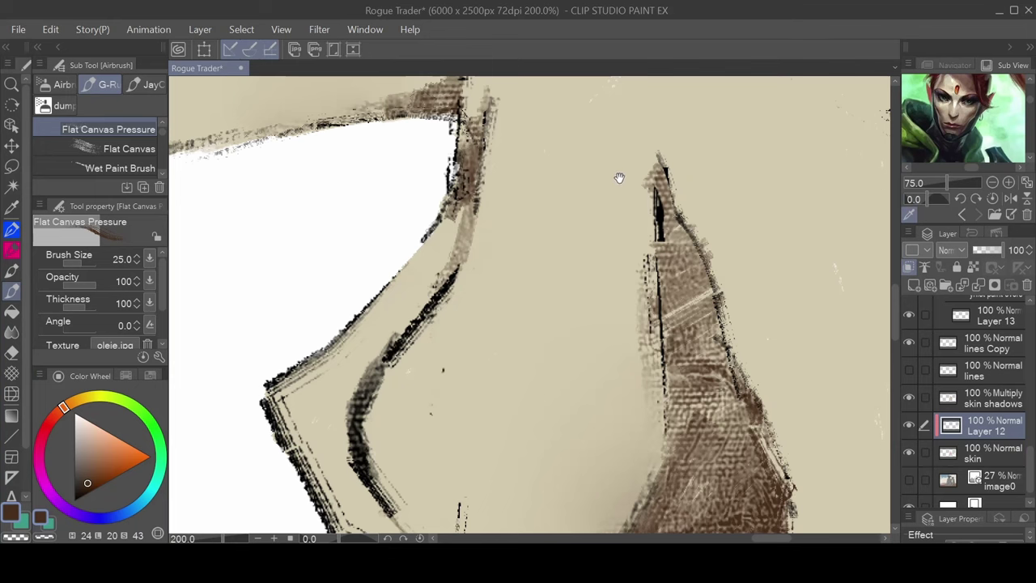
pyautogui.moveTo(619, 178); pyautogui.dragTo(496, 331)
pyautogui.moveTo(581, 208); pyautogui.dragTo(559, 265)
pyautogui.moveTo(495, 188)
pyautogui.mouseDown()
pyautogui.moveTo(571, 141)
pyautogui.moveTo(518, 172)
pyautogui.moveTo(598, 139)
pyautogui.moveTo(595, 128)
pyautogui.moveTo(639, 120)
pyautogui.mouseUp()
pyautogui.moveTo(627, 436)
pyautogui.mouseDown()
pyautogui.moveTo(546, 227)
pyautogui.moveTo(498, 372)
pyautogui.mouseUp()
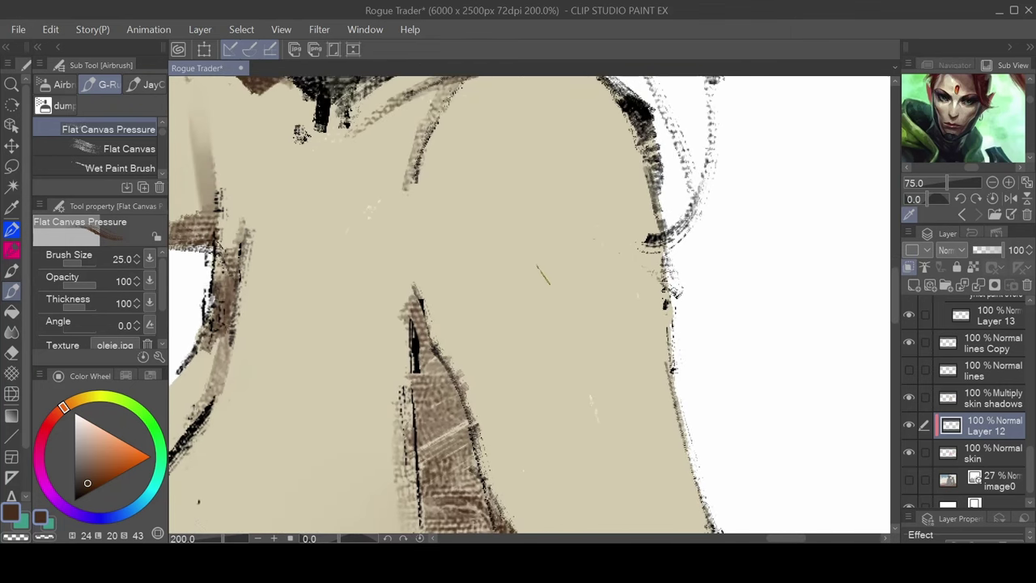
# Mirror the canvas view and paint a brown shadow across the near upper arm with the brush at size 40
pyautogui.scroll(-2, 590, 259)
pyautogui.press(']')
pyautogui.press(']')
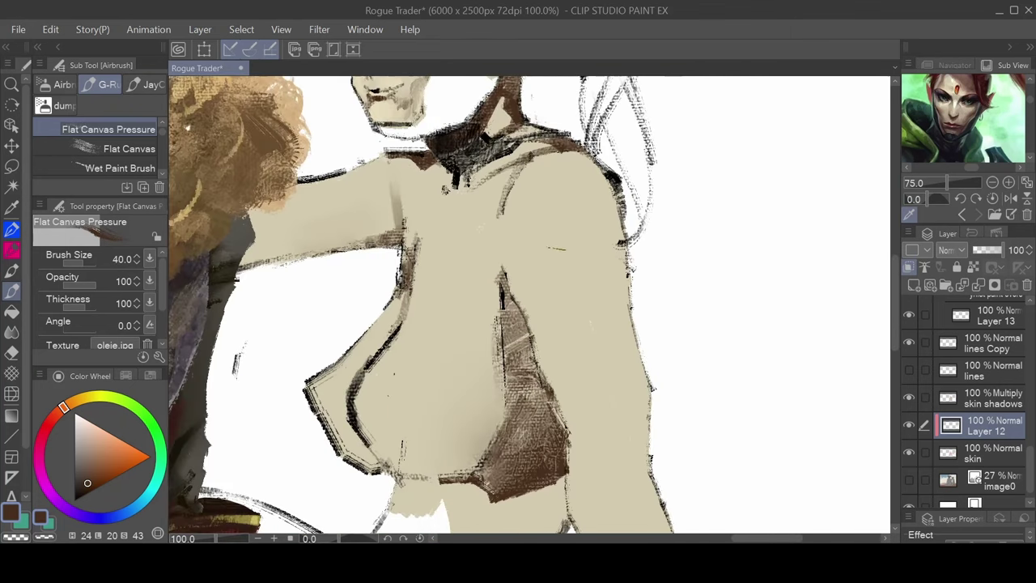
pyautogui.press('h')
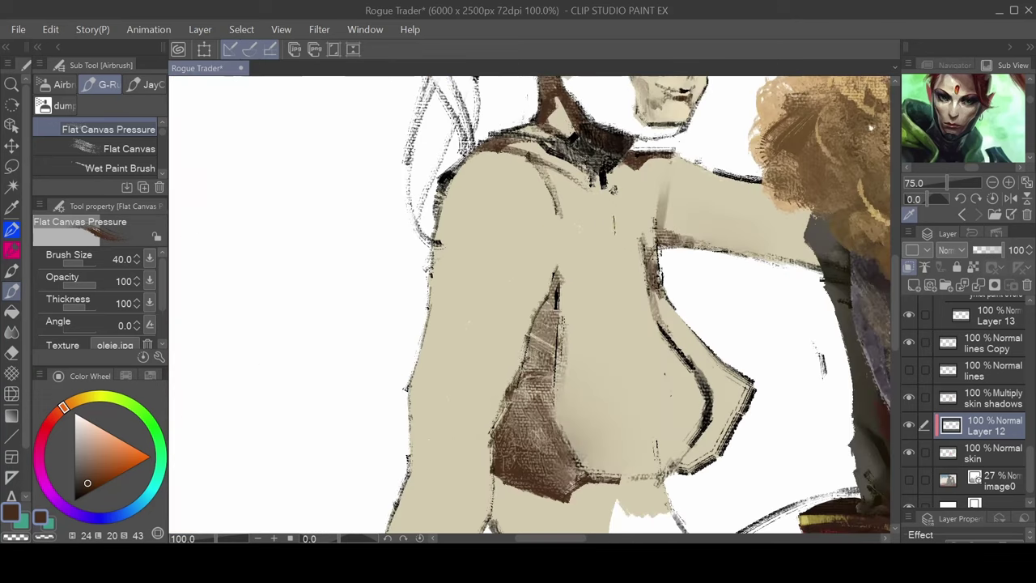
pyautogui.moveTo(479, 295)
pyautogui.mouseDown()
pyautogui.moveTo(539, 256)
pyautogui.moveTo(549, 233)
pyautogui.moveTo(539, 243)
pyautogui.mouseUp()
pyautogui.moveTo(476, 285); pyautogui.dragTo(446, 298)
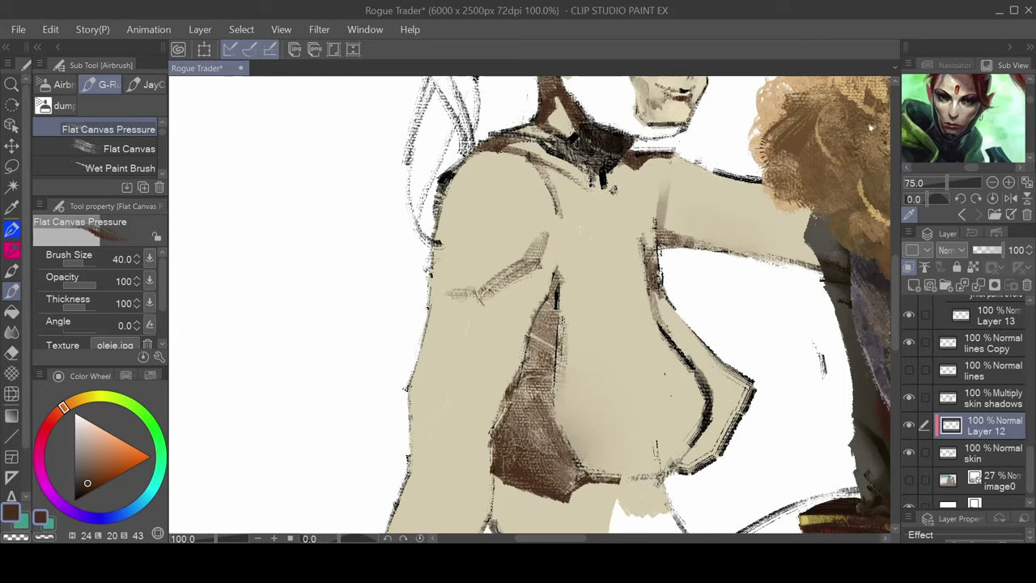
# Soften the brown shadow across the near upper arm with the Blend tool at size 80
pyautogui.press('j')
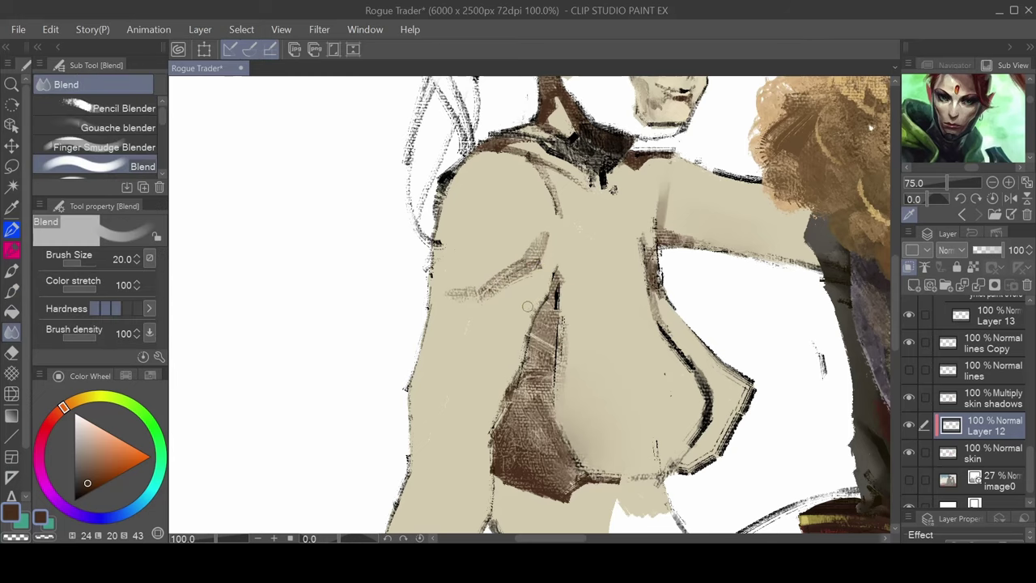
pyautogui.press(']')
pyautogui.press(']')
pyautogui.press(']')
pyautogui.press(']')
pyautogui.press(']')
pyautogui.press(']')
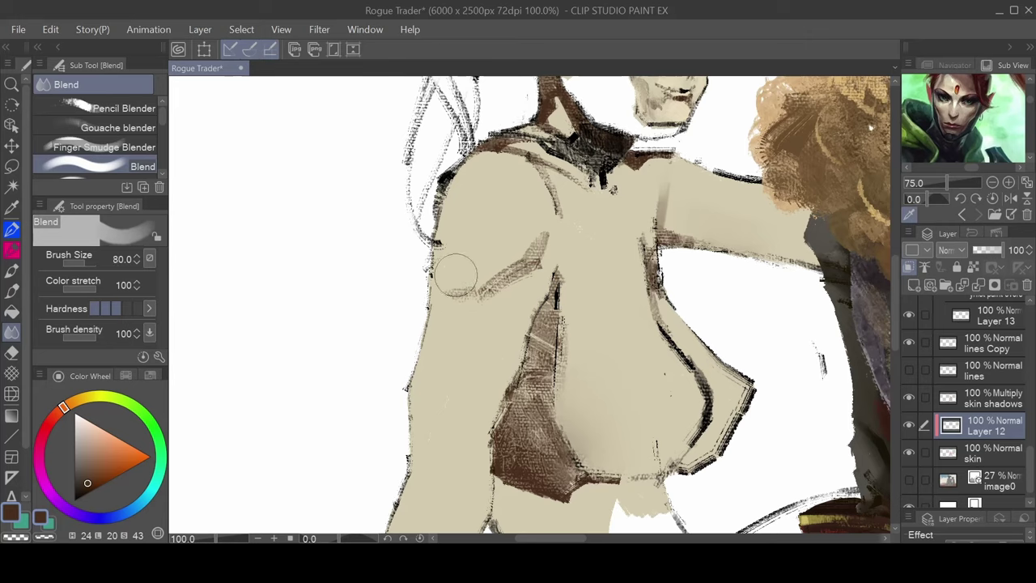
pyautogui.moveTo(458, 273)
pyautogui.mouseDown()
pyautogui.moveTo(464, 288)
pyautogui.moveTo(513, 246)
pyautogui.moveTo(509, 258)
pyautogui.mouseUp()
pyautogui.moveTo(511, 189)
pyautogui.mouseDown()
pyautogui.moveTo(524, 213)
pyautogui.moveTo(491, 280)
pyautogui.moveTo(537, 266)
pyautogui.mouseUp()
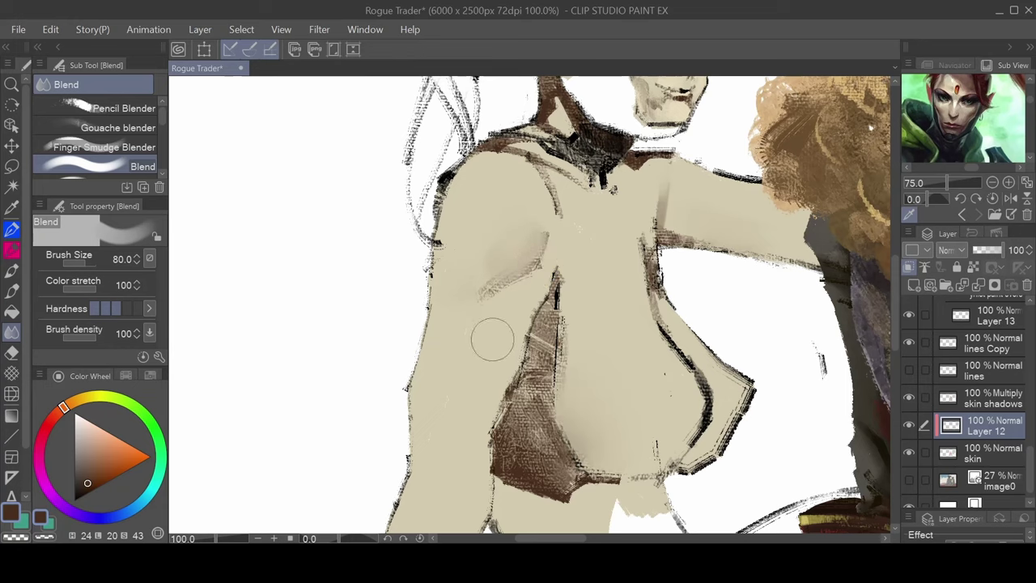
# Paint a light cream highlight on the near shoulder with skin tones sampled from the figure, and blend it into the upper arm
pyautogui.press('b')
pyautogui.keyDown('alt'); pyautogui.click(518, 305); pyautogui.keyUp('alt')
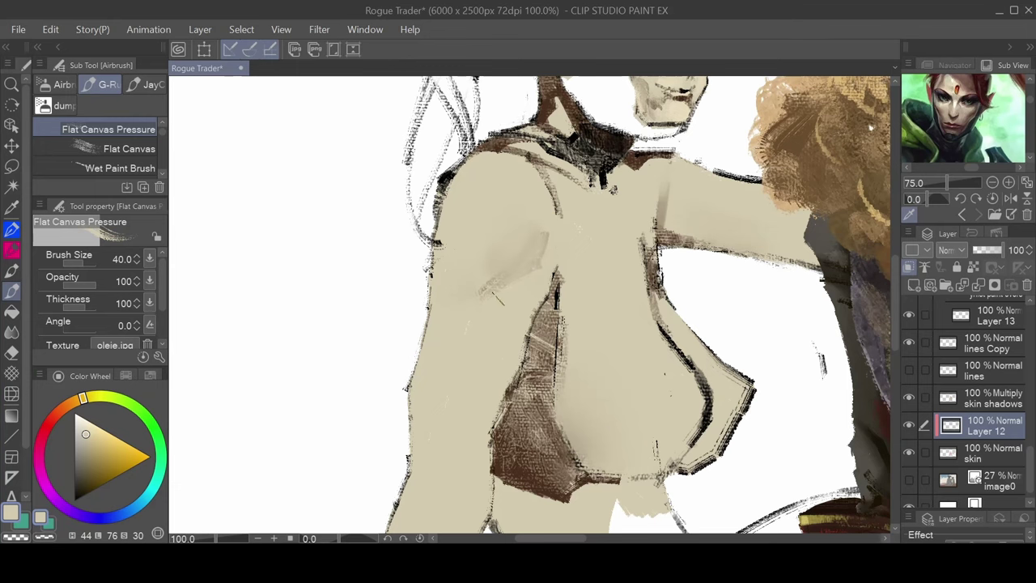
pyautogui.moveTo(609, 188); pyautogui.dragTo(537, 384)
pyautogui.keyDown('alt'); pyautogui.click(555, 244); pyautogui.keyUp('alt')
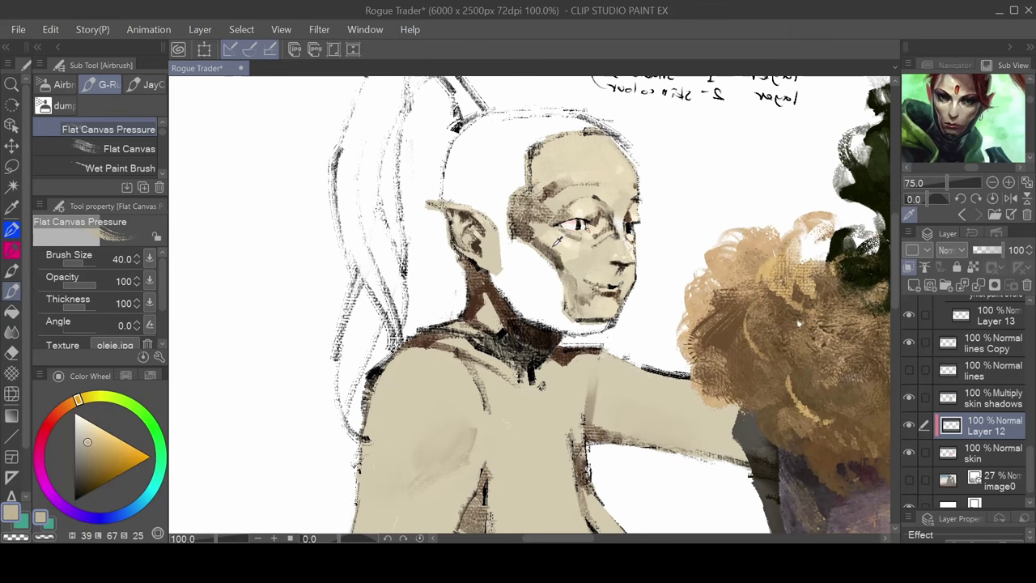
pyautogui.moveTo(436, 369)
pyautogui.mouseDown()
pyautogui.moveTo(484, 288)
pyautogui.moveTo(504, 245)
pyautogui.mouseUp()
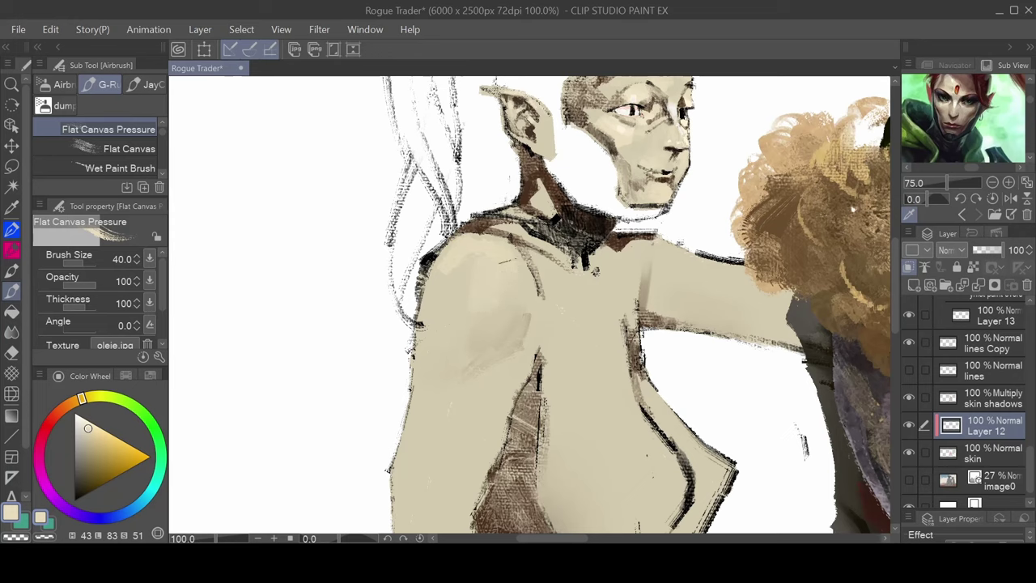
pyautogui.press('j')
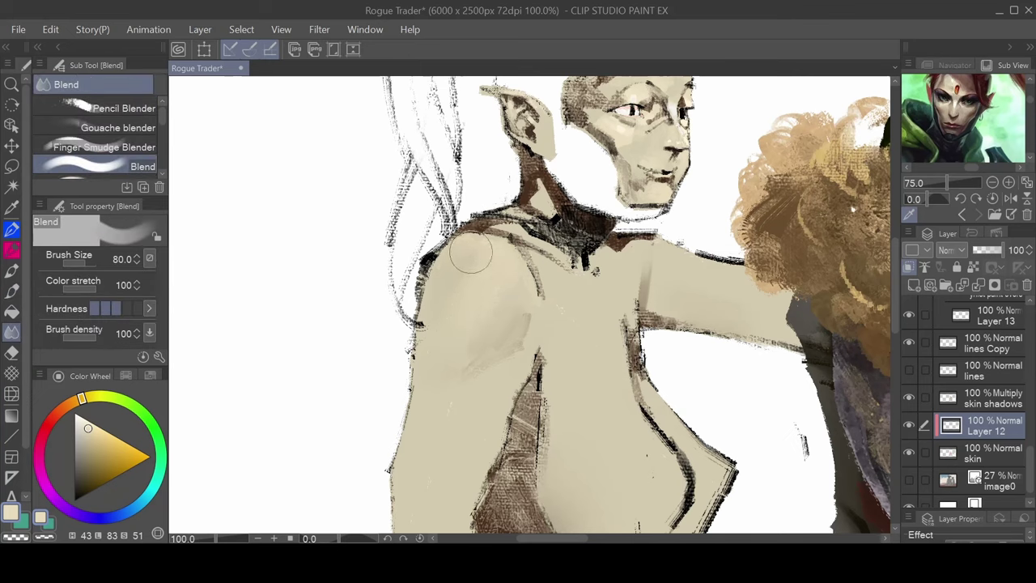
pyautogui.moveTo(488, 266); pyautogui.dragTo(455, 298)
# Paint light cream highlight strokes down the upper middle of the chest with the Flat Canvas Pressure brush at size 40
pyautogui.press('b')
pyautogui.moveTo(655, 339); pyautogui.dragTo(612, 302)
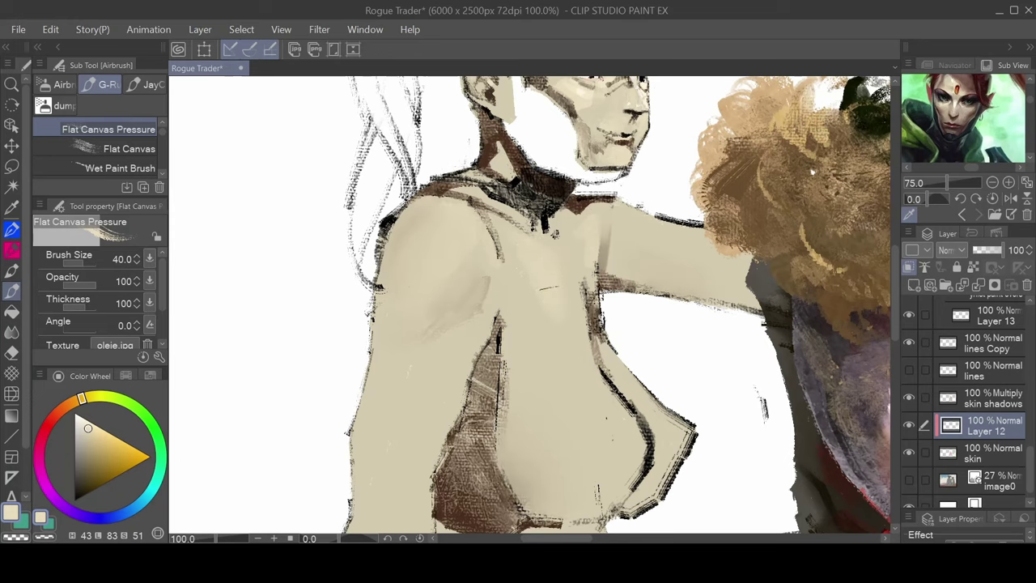
pyautogui.moveTo(629, 259); pyautogui.dragTo(523, 312)
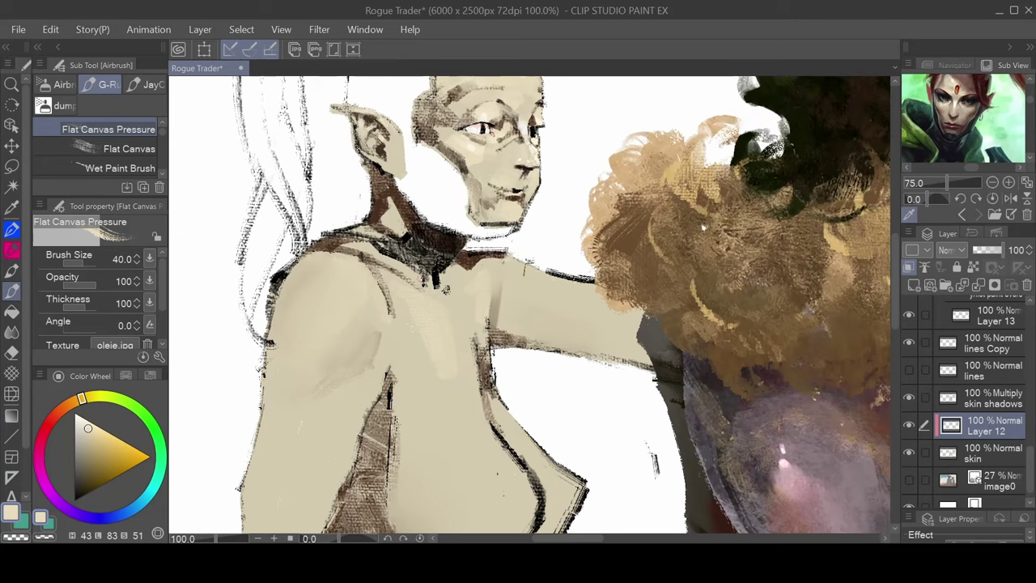
# Brush light cream highlights onto the far shoulder and along the outstretched arm
pyautogui.moveTo(519, 265); pyautogui.dragTo(541, 282)
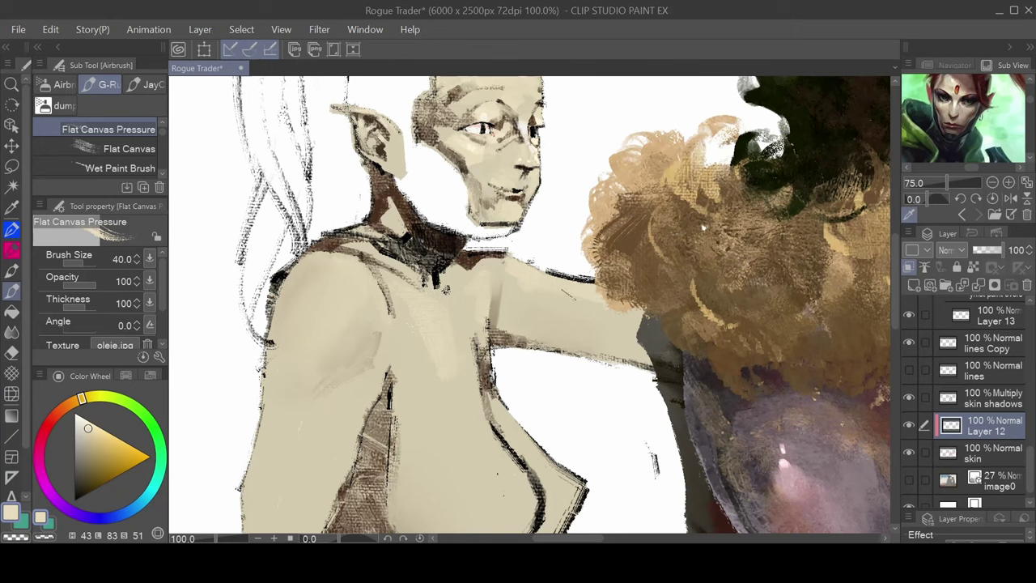
pyautogui.press(']')
pyautogui.press(']')
pyautogui.press(']')
pyautogui.press(']')
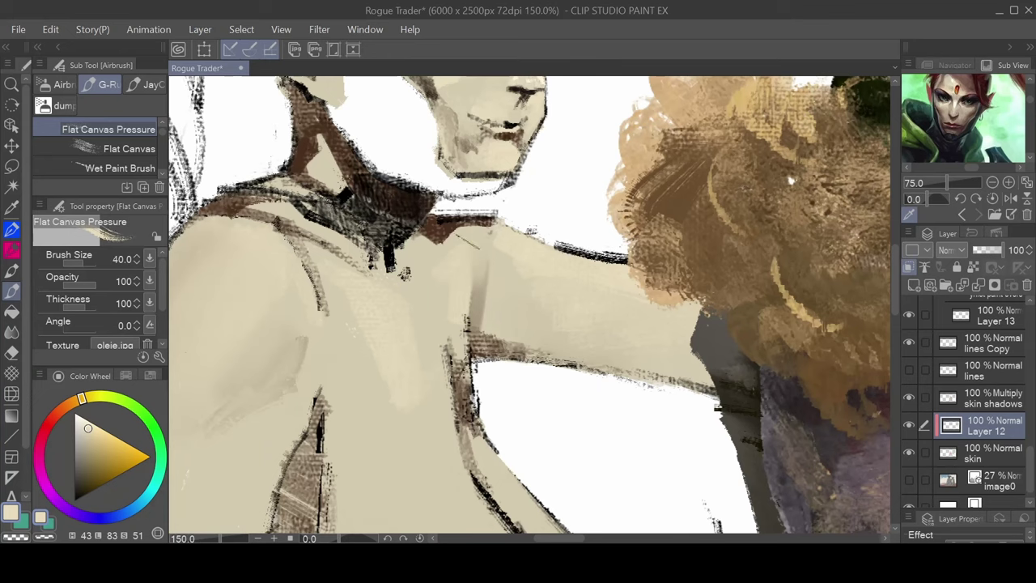
pyautogui.press('[')
pyautogui.press('[')
pyautogui.press('[')
pyautogui.press('[')
pyautogui.press('[')
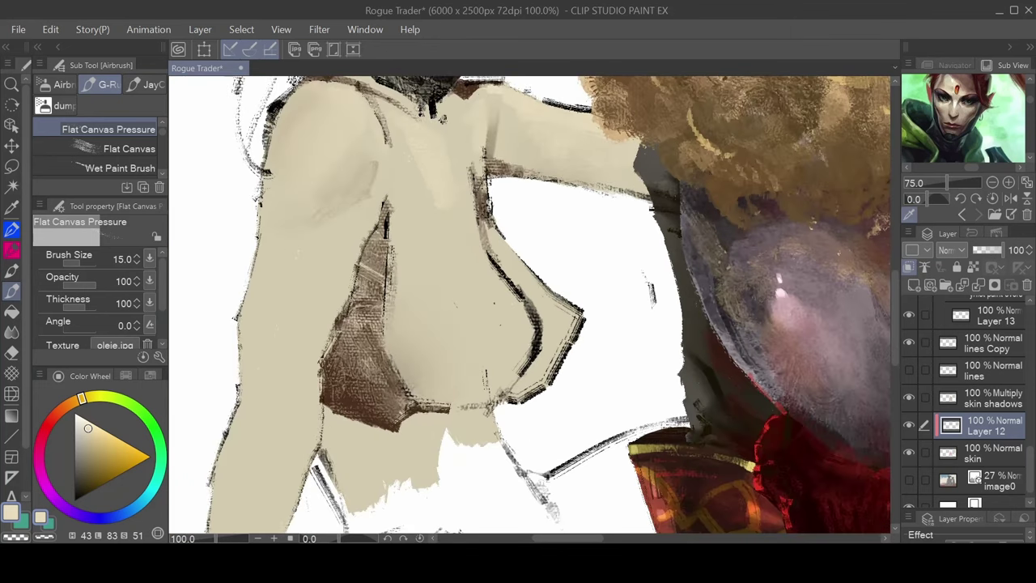
# Lighten the middle of the brown torso side shadow with light cream strokes at brush size 60
pyautogui.press(']')
pyautogui.press(']')
pyautogui.press(']')
pyautogui.press(']')
pyautogui.press(']')
pyautogui.press(']')
pyautogui.press(']')
pyautogui.press(']')
pyautogui.press(']')
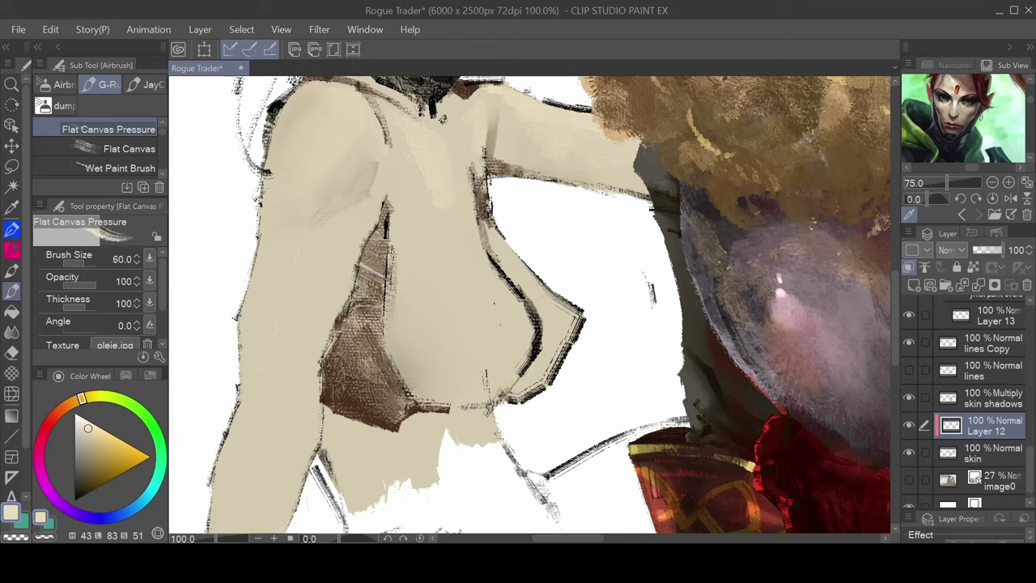
pyautogui.moveTo(369, 299)
pyautogui.mouseDown()
pyautogui.moveTo(340, 332)
pyautogui.moveTo(338, 376)
pyautogui.mouseUp()
# Sample the beige skin tone from the torso and hatch light strokes over the lower part of the brown side shadow
pyautogui.keyDown('alt'); pyautogui.click(447, 306); pyautogui.keyUp('alt')
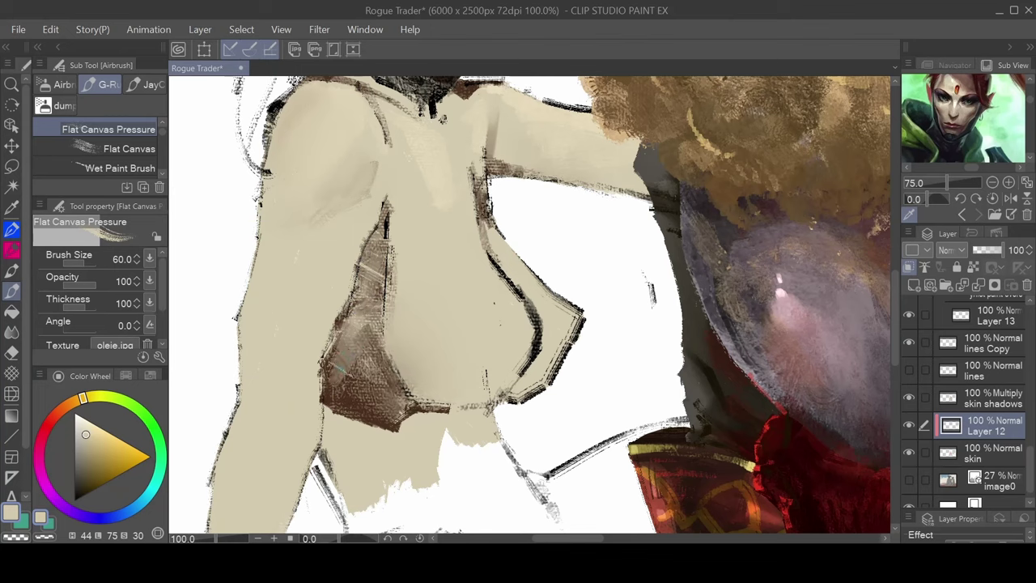
pyautogui.moveTo(378, 344)
pyautogui.mouseDown()
pyautogui.moveTo(344, 395)
pyautogui.moveTo(364, 408)
pyautogui.mouseUp()
pyautogui.moveTo(392, 383); pyautogui.dragTo(384, 415)
pyautogui.moveTo(369, 365)
pyautogui.mouseDown()
pyautogui.moveTo(343, 405)
pyautogui.moveTo(324, 397)
pyautogui.mouseUp()
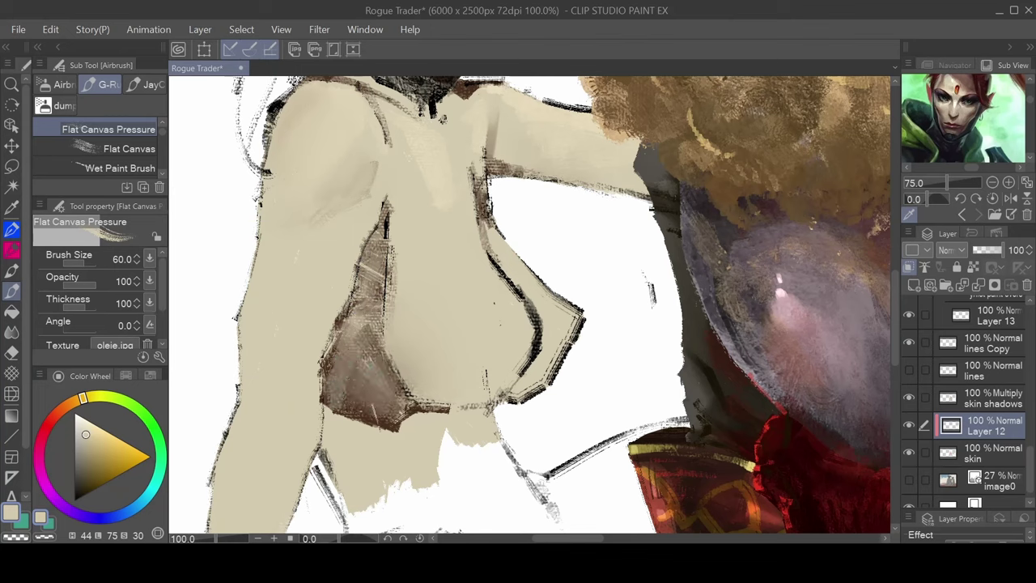
pyautogui.press('j')
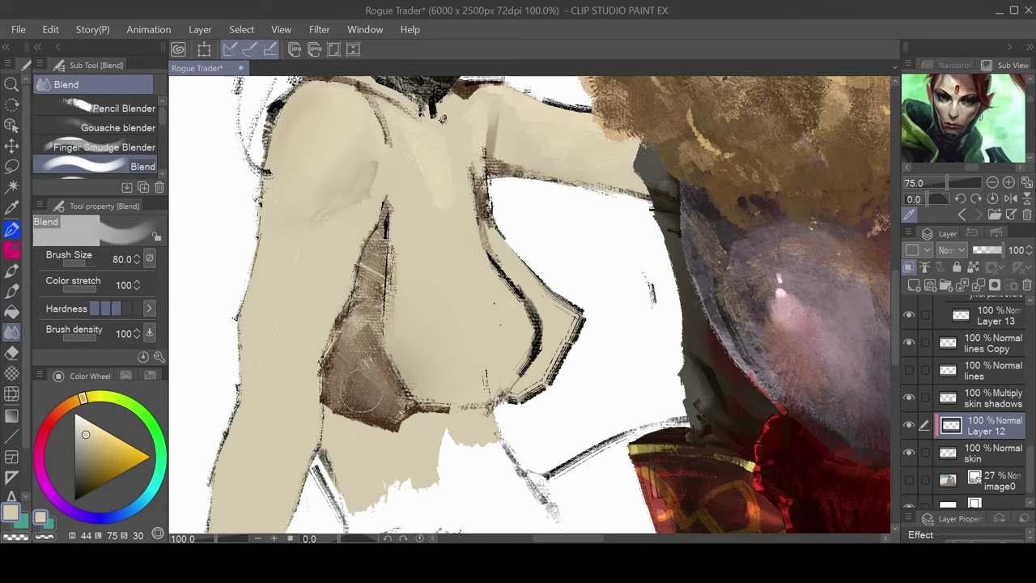
pyautogui.press('b')
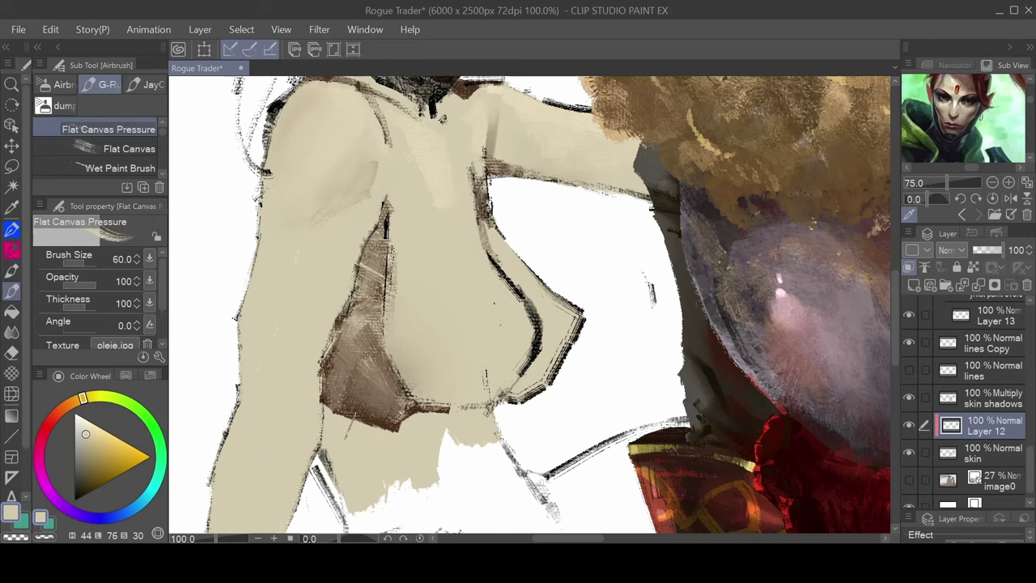
pyautogui.moveTo(328, 403)
pyautogui.mouseDown()
pyautogui.moveTo(354, 404)
pyautogui.moveTo(377, 421)
pyautogui.mouseUp()
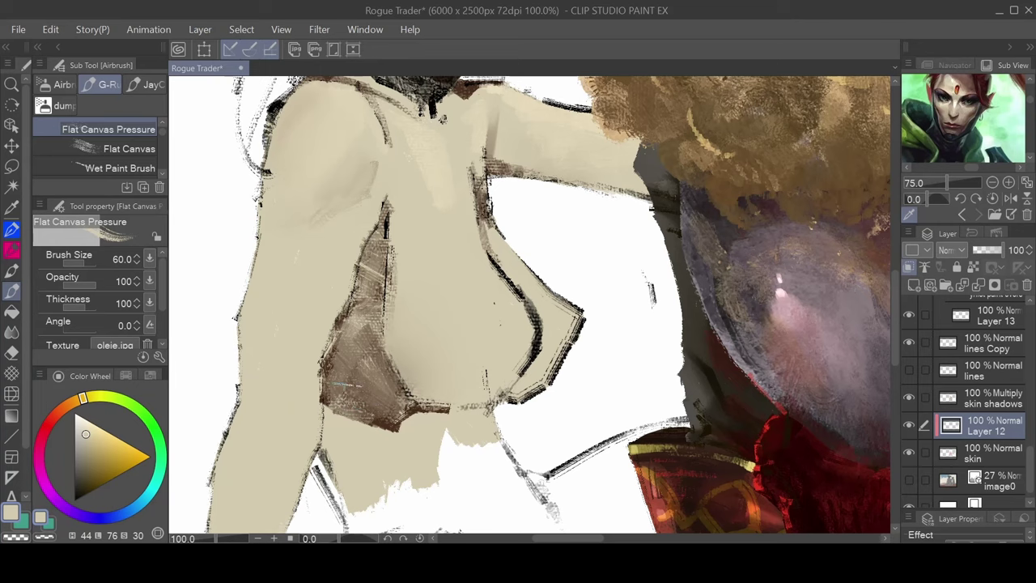
pyautogui.moveTo(348, 384)
pyautogui.mouseDown()
pyautogui.moveTo(368, 379)
pyautogui.moveTo(349, 356)
pyautogui.moveTo(344, 363)
pyautogui.mouseUp()
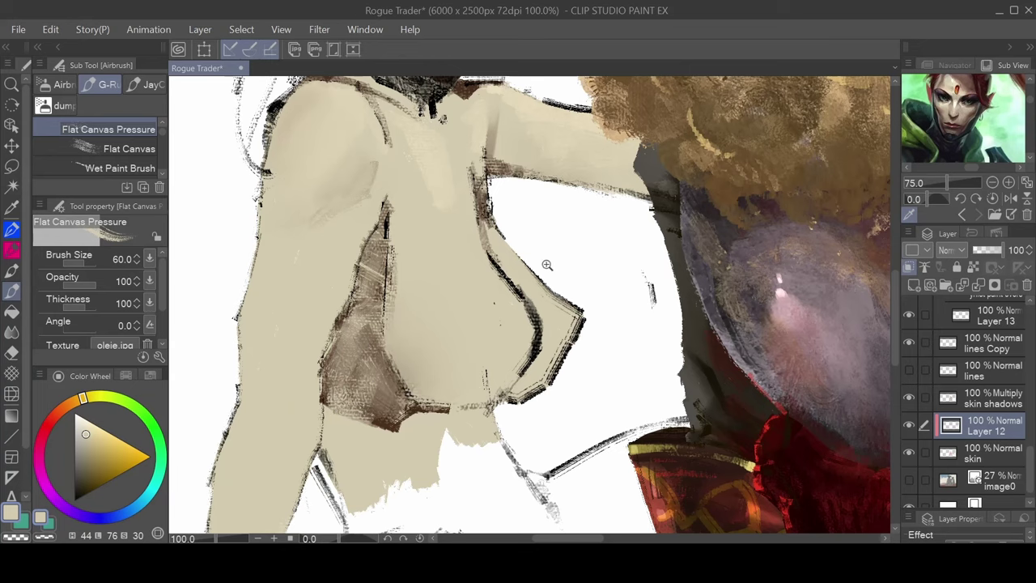
# Sample the dark brown and hatch the armpit strip and the lower arm-side edge of the shadow at brush size 17
pyautogui.scroll(-5, 546, 261)
pyautogui.scroll(5, 505, 264)
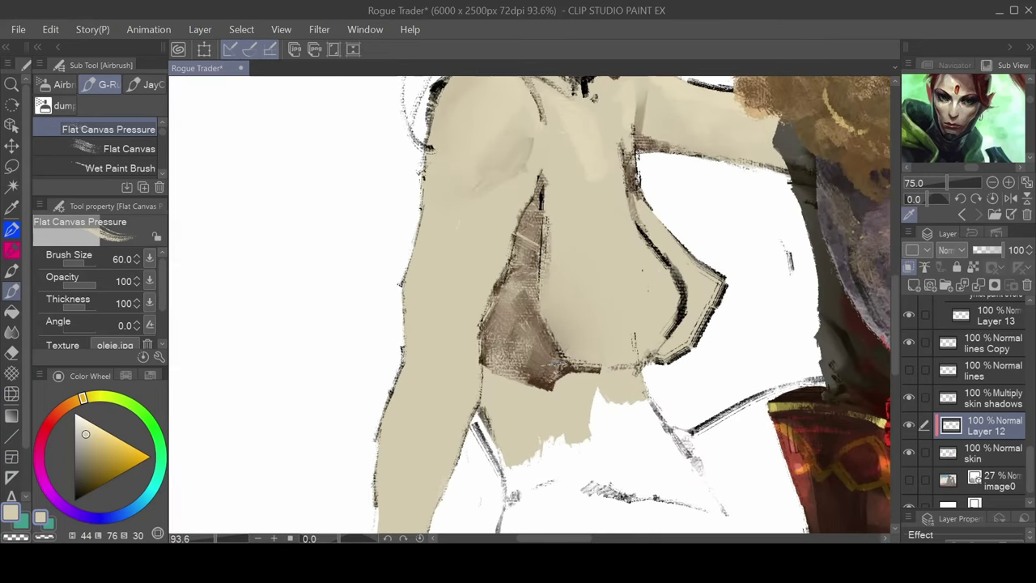
pyautogui.keyDown('alt'); pyautogui.click(547, 374); pyautogui.keyUp('alt')
pyautogui.press('[')
pyautogui.press('[')
pyautogui.press('[')
pyautogui.press('[')
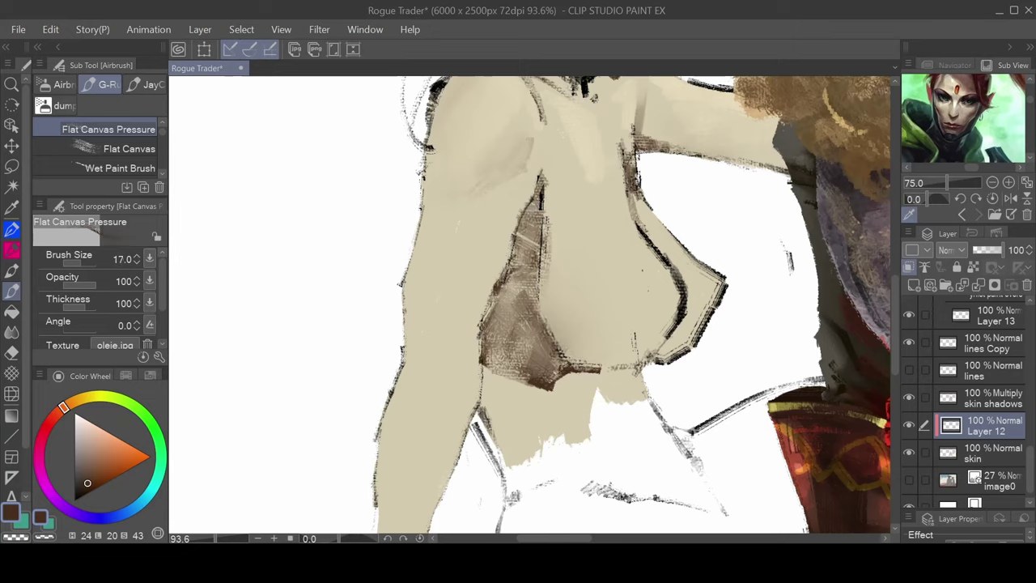
pyautogui.moveTo(542, 203)
pyautogui.mouseDown()
pyautogui.moveTo(538, 182)
pyautogui.moveTo(517, 256)
pyautogui.mouseUp()
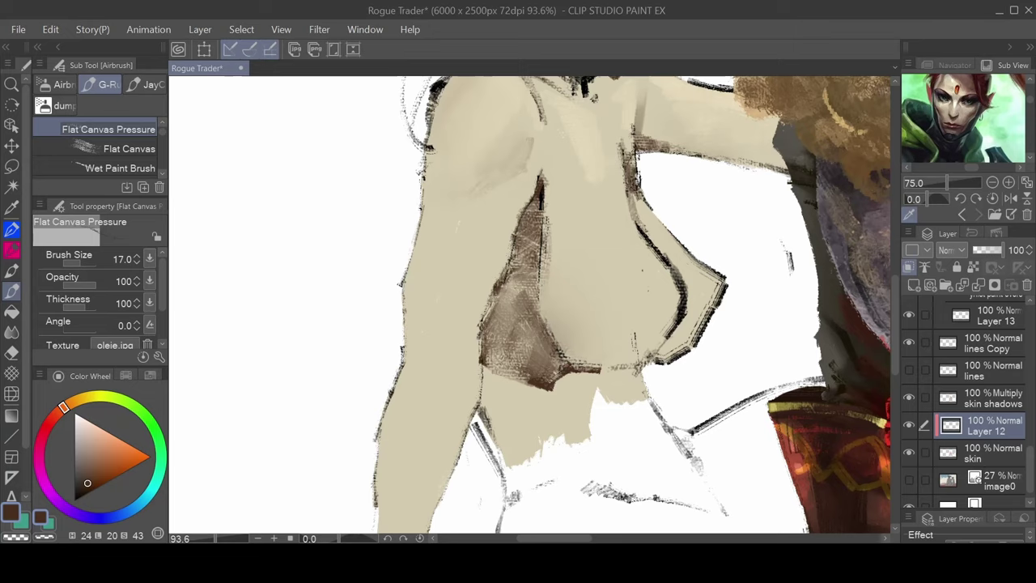
pyautogui.moveTo(486, 341); pyautogui.dragTo(504, 368)
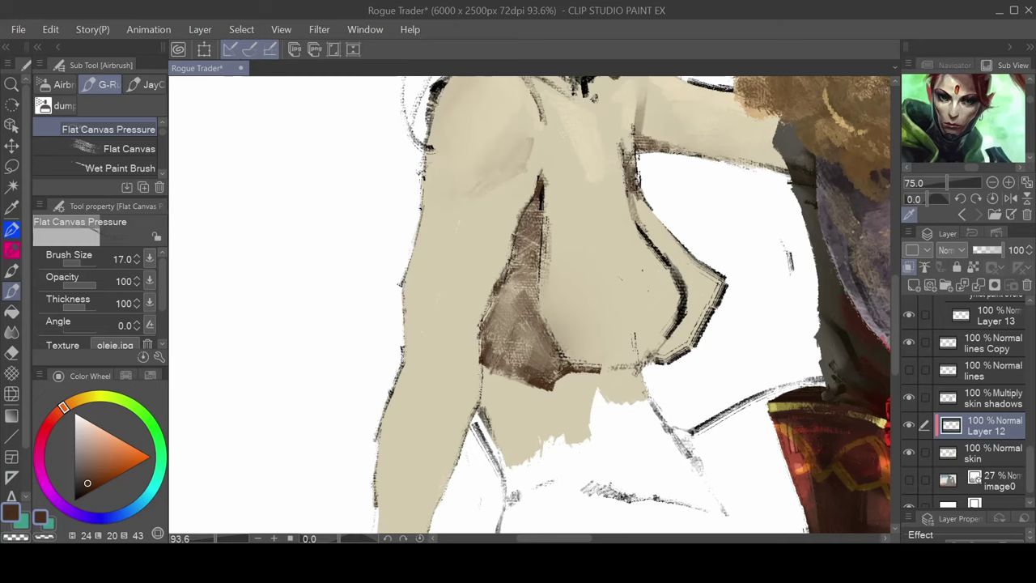
# Mirror the canvas view and shade the chest's side and underside with textured brown strokes at brush size 40
pyautogui.scroll(-2, 613, 285)
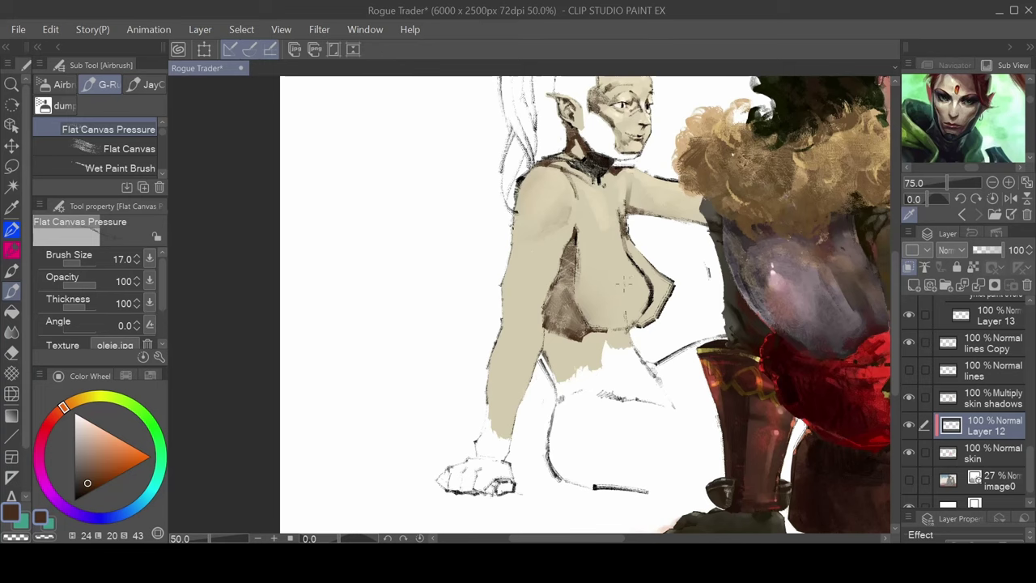
pyautogui.moveTo(628, 282); pyautogui.dragTo(515, 330)
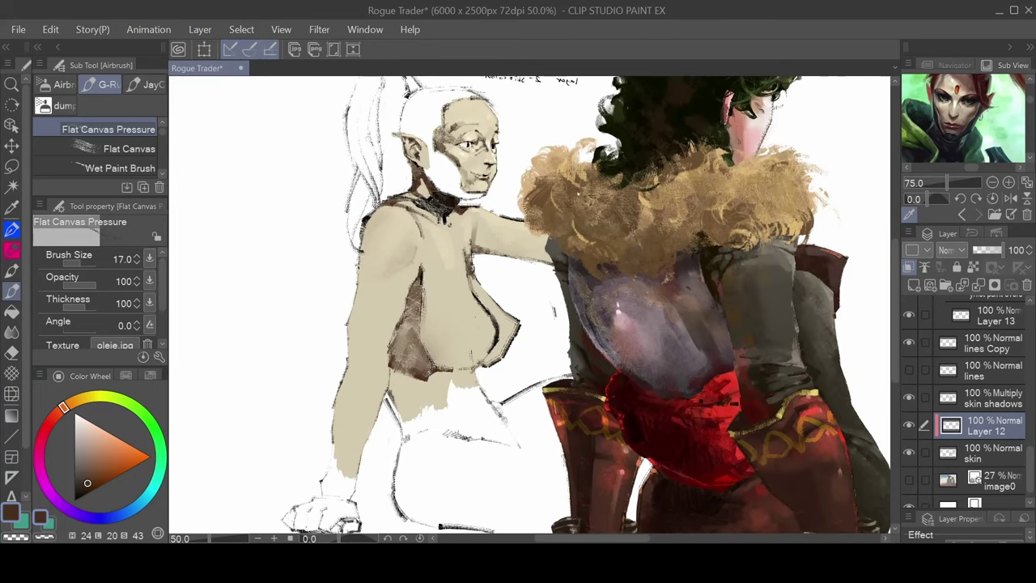
pyautogui.scroll(1, 486, 327)
pyautogui.press('h')
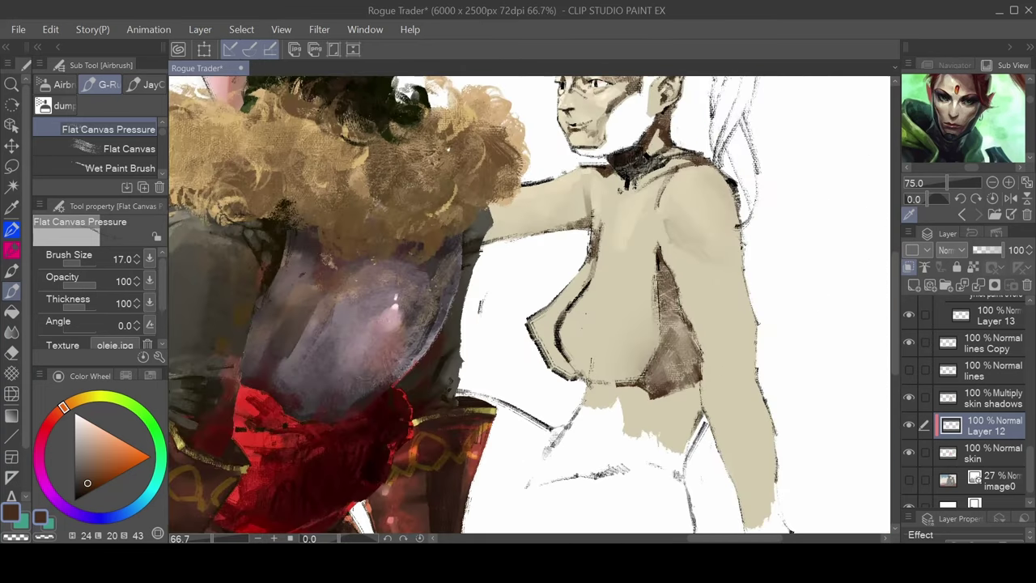
pyautogui.moveTo(626, 330)
pyautogui.mouseDown()
pyautogui.moveTo(545, 339)
pyautogui.moveTo(580, 371)
pyautogui.mouseUp()
pyautogui.scroll(1, 569, 326)
pyautogui.press(']')
pyautogui.press(']')
pyautogui.press(']')
pyautogui.moveTo(585, 333); pyautogui.dragTo(577, 377)
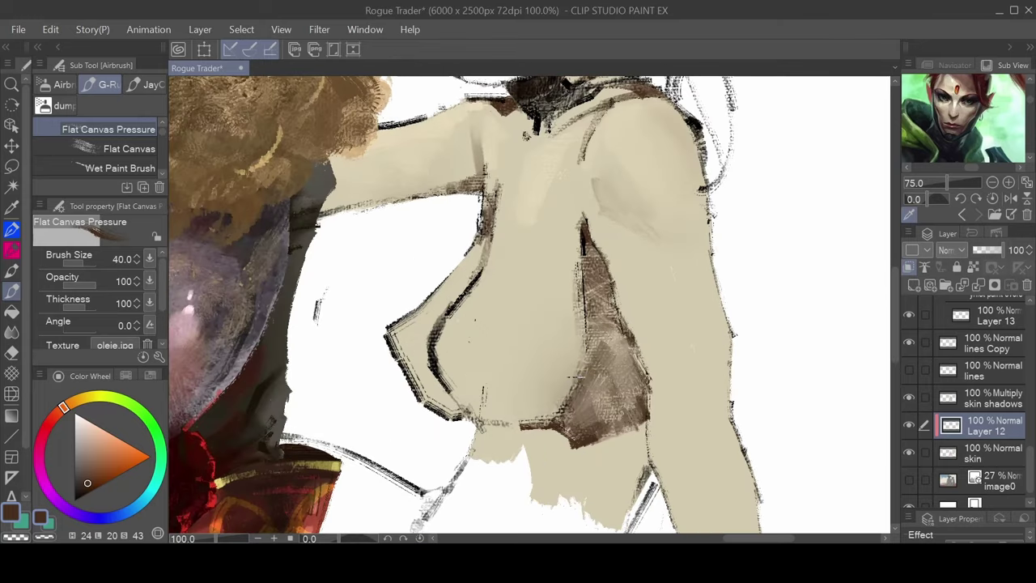
pyautogui.moveTo(580, 301)
pyautogui.mouseDown()
pyautogui.moveTo(560, 400)
pyautogui.moveTo(543, 415)
pyautogui.moveTo(496, 419)
pyautogui.moveTo(539, 423)
pyautogui.moveTo(520, 420)
pyautogui.mouseUp()
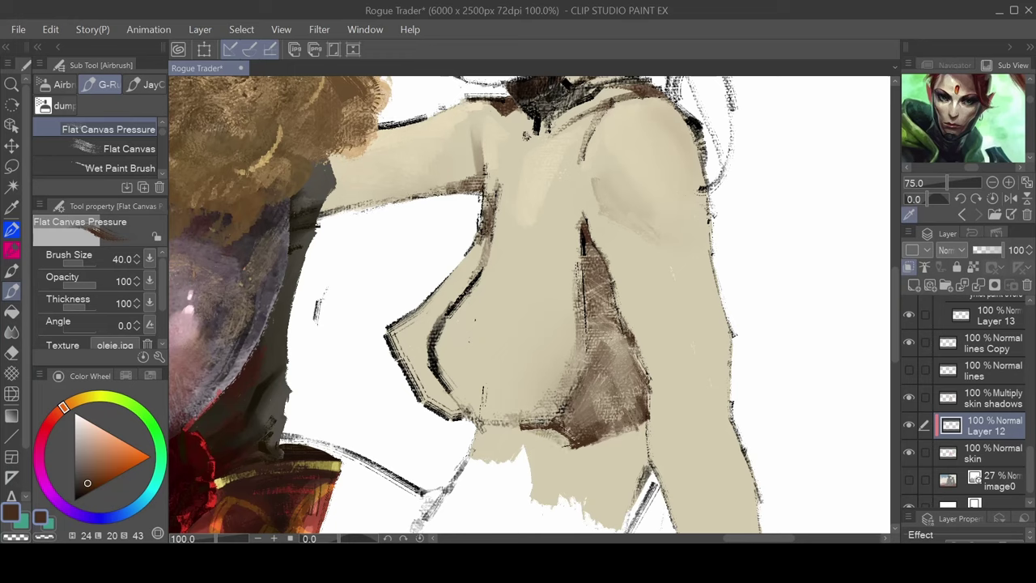
pyautogui.moveTo(566, 427)
pyautogui.mouseDown()
pyautogui.moveTo(575, 450)
pyautogui.moveTo(563, 424)
pyautogui.mouseUp()
# Add light textured brown shading to the upper chest below the collarbones
pyautogui.moveTo(584, 139); pyautogui.dragTo(534, 197)
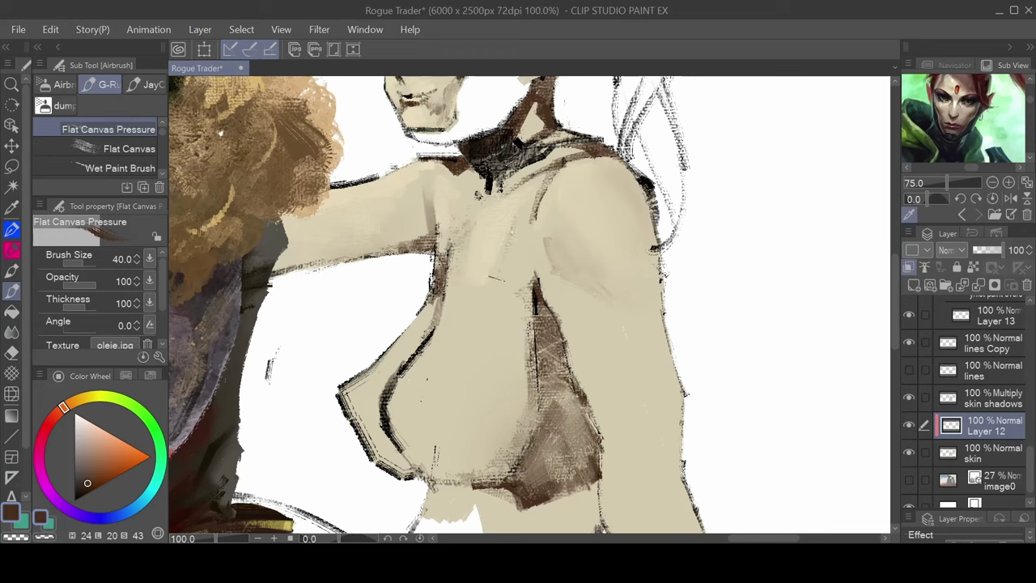
pyautogui.moveTo(518, 225)
pyautogui.mouseDown()
pyautogui.moveTo(492, 253)
pyautogui.moveTo(519, 248)
pyautogui.moveTo(506, 282)
pyautogui.mouseUp()
pyautogui.scroll(-1, 608, 243)
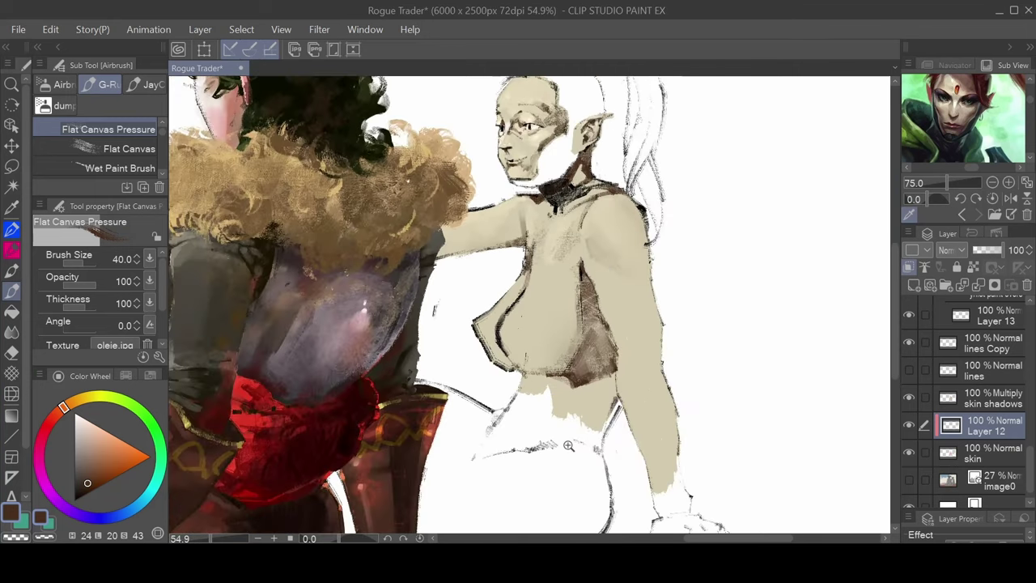
pyautogui.scroll(-1, 606, 202)
# Sample the light cream tone from the face and set the brush size to 20 for lightening the chest
pyautogui.moveTo(606, 202); pyautogui.dragTo(617, 299)
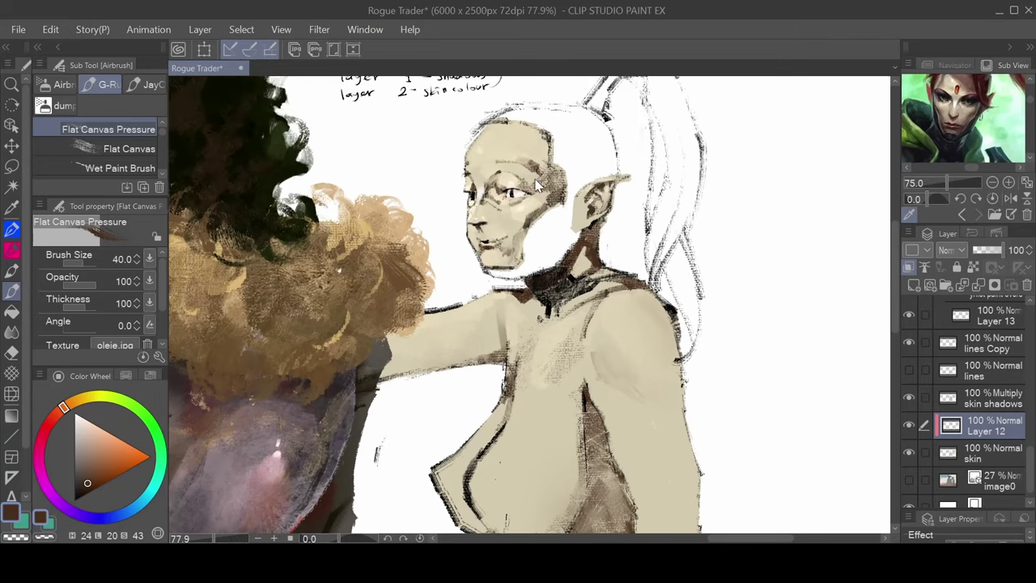
pyautogui.moveTo(542, 168); pyautogui.dragTo(587, 243)
pyautogui.keyDown('alt'); pyautogui.click(555, 279); pyautogui.keyUp('alt')
pyautogui.moveTo(613, 323); pyautogui.dragTo(618, 171)
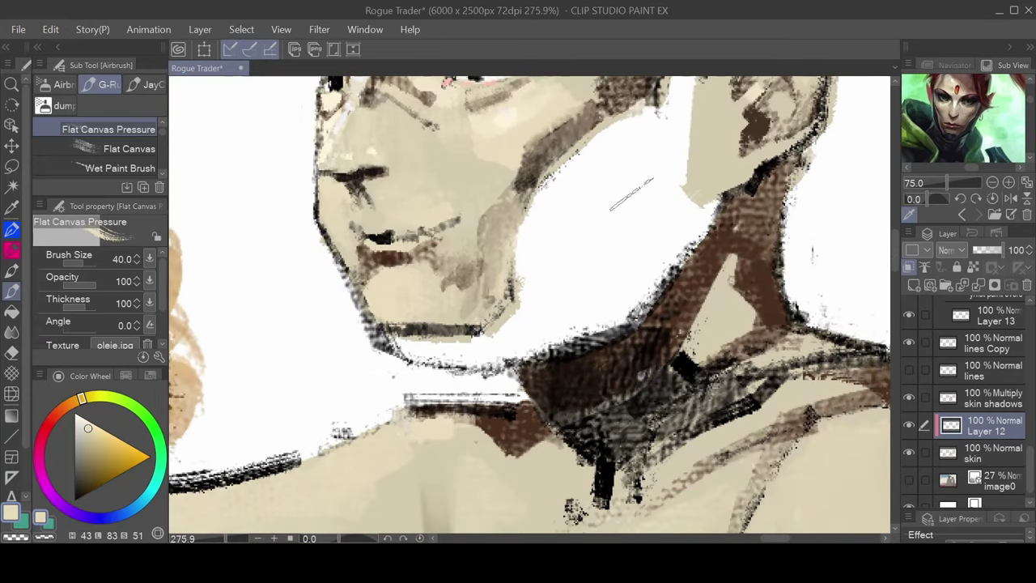
pyautogui.moveTo(604, 258); pyautogui.dragTo(566, 275)
pyautogui.moveTo(601, 341); pyautogui.dragTo(595, 171)
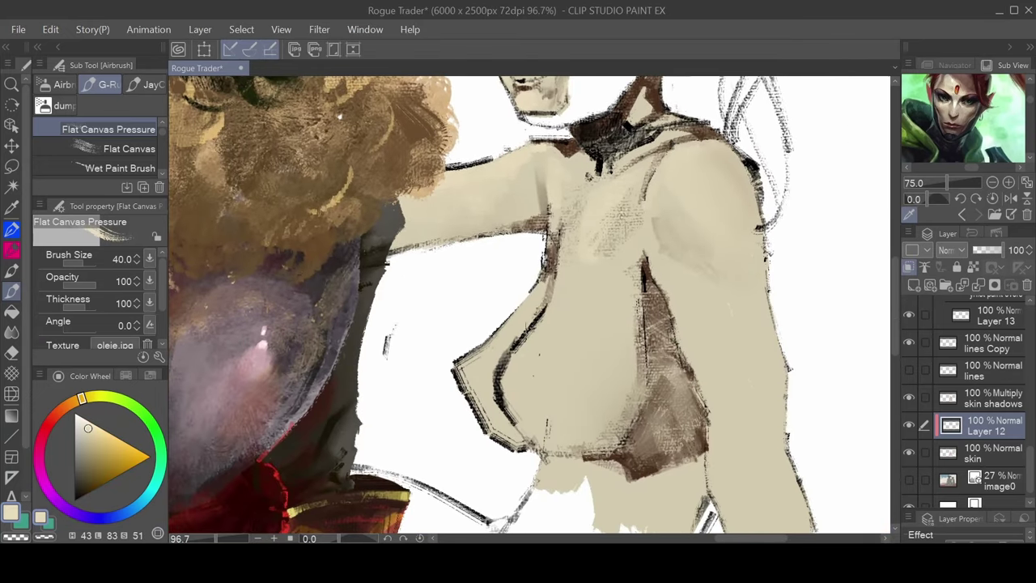
pyautogui.press('[')
pyautogui.press('[')
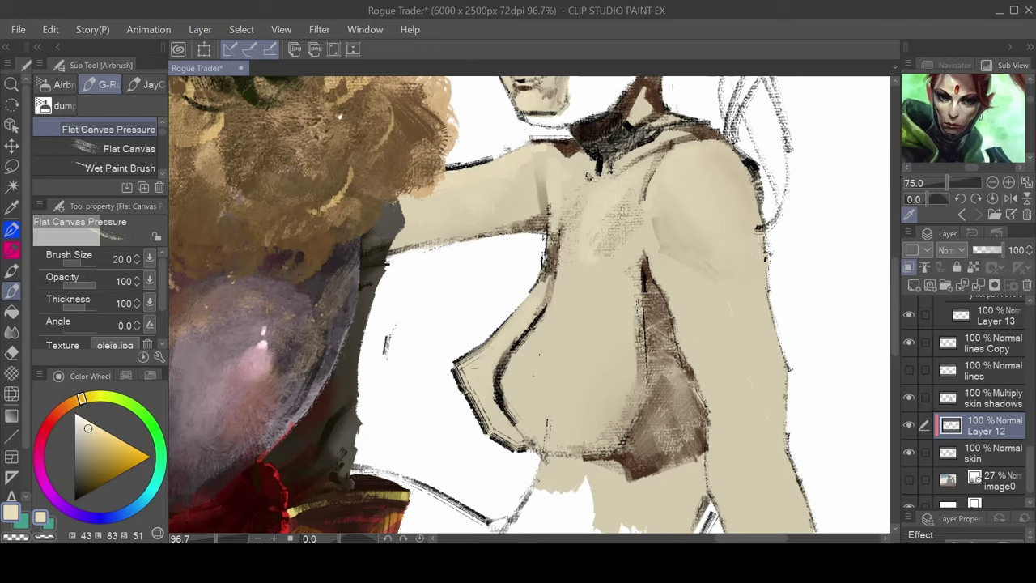
# Soften the chest shading with the Blend tool and paint cream highlights across the chest at brush size 30
pyautogui.press(']')
pyautogui.press(']')
pyautogui.press('j')
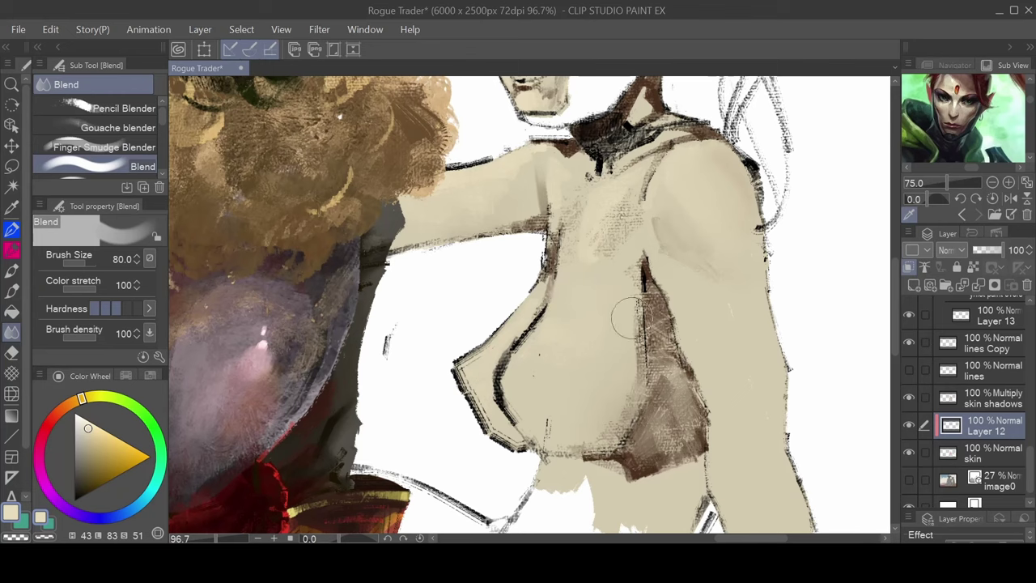
pyautogui.press('b')
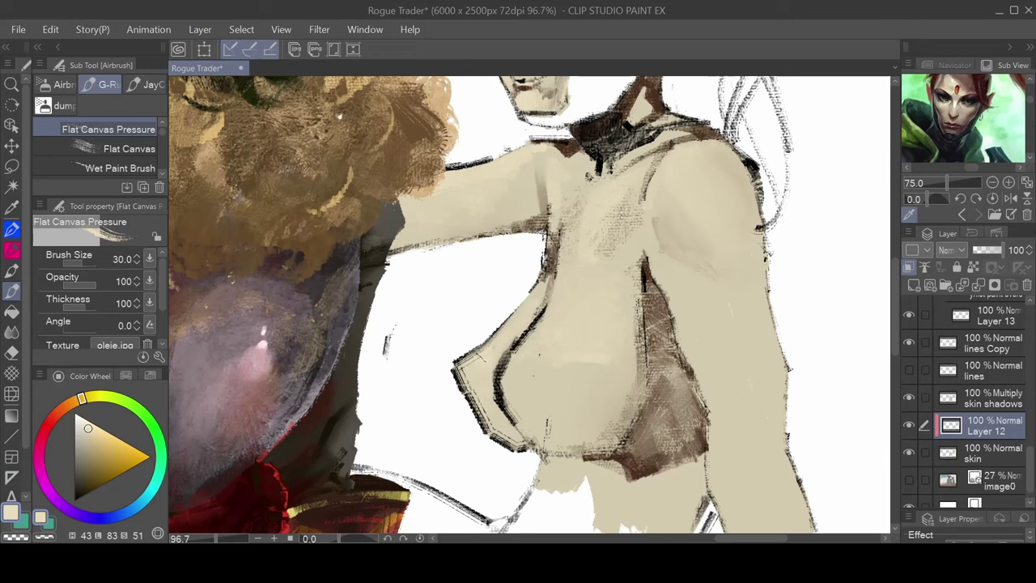
pyautogui.moveTo(494, 338); pyautogui.dragTo(478, 357)
pyautogui.scroll(5, 543, 303)
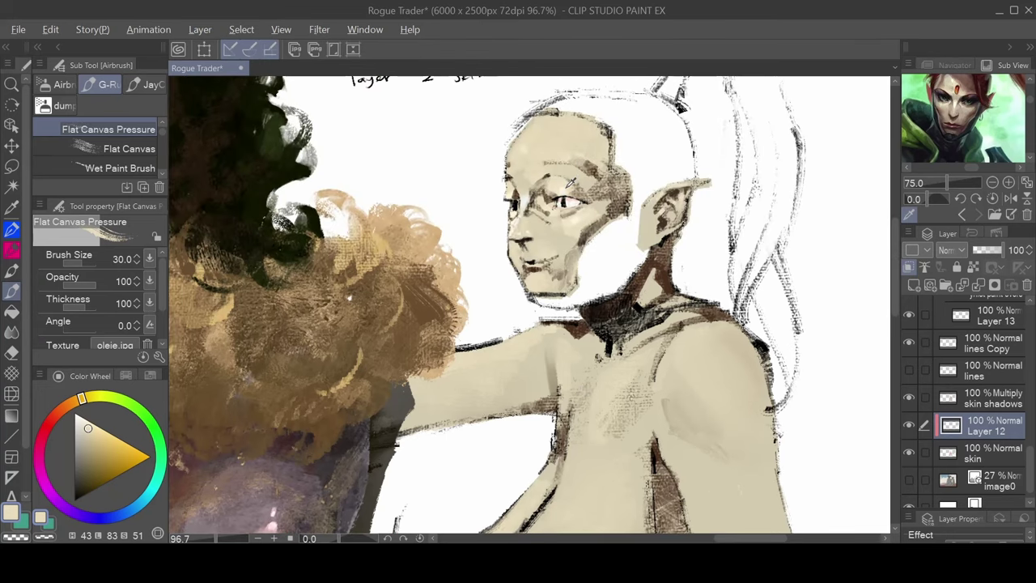
pyautogui.keyDown('alt'); pyautogui.click(564, 196); pyautogui.keyUp('alt')
pyautogui.moveTo(562, 440); pyautogui.dragTo(573, 282)
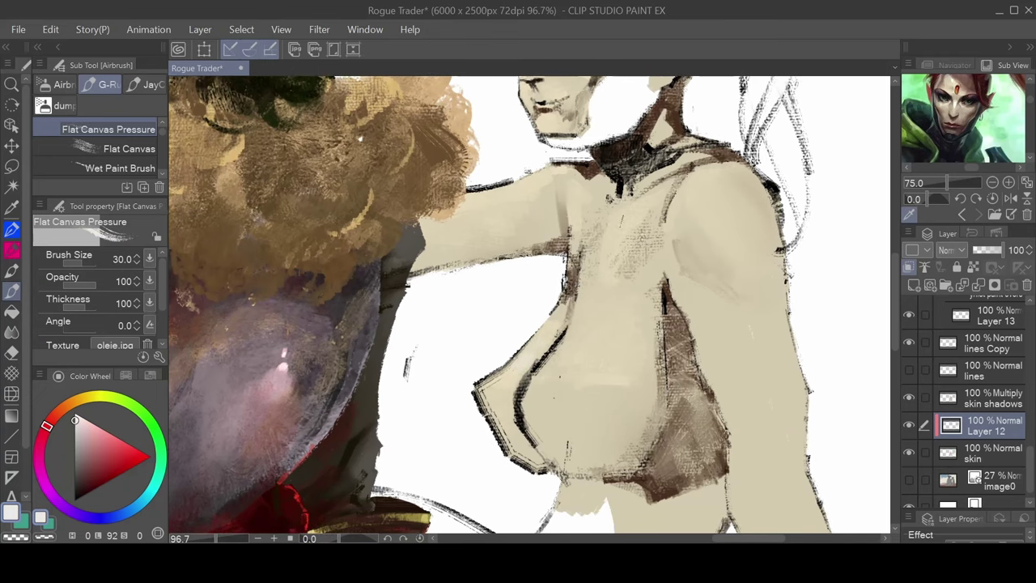
# Sample the pale cream highlight beside the eye and paint a small bright highlight on the chest, reducing the brush size to 7
pyautogui.moveTo(602, 185); pyautogui.dragTo(652, 207)
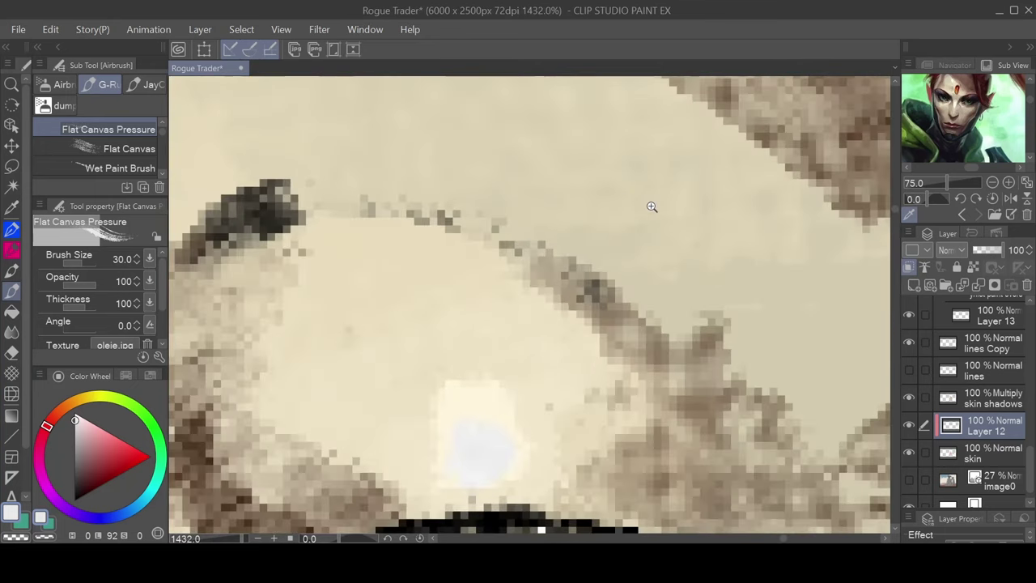
pyautogui.keyDown('alt'); pyautogui.click(461, 398); pyautogui.keyUp('alt')
pyautogui.moveTo(634, 484)
pyautogui.mouseDown()
pyautogui.moveTo(616, 306)
pyautogui.moveTo(622, 241)
pyautogui.mouseUp()
pyautogui.moveTo(648, 298); pyautogui.dragTo(594, 293)
pyautogui.moveTo(640, 429); pyautogui.dragTo(602, 264)
pyautogui.moveTo(613, 518); pyautogui.dragTo(615, 188)
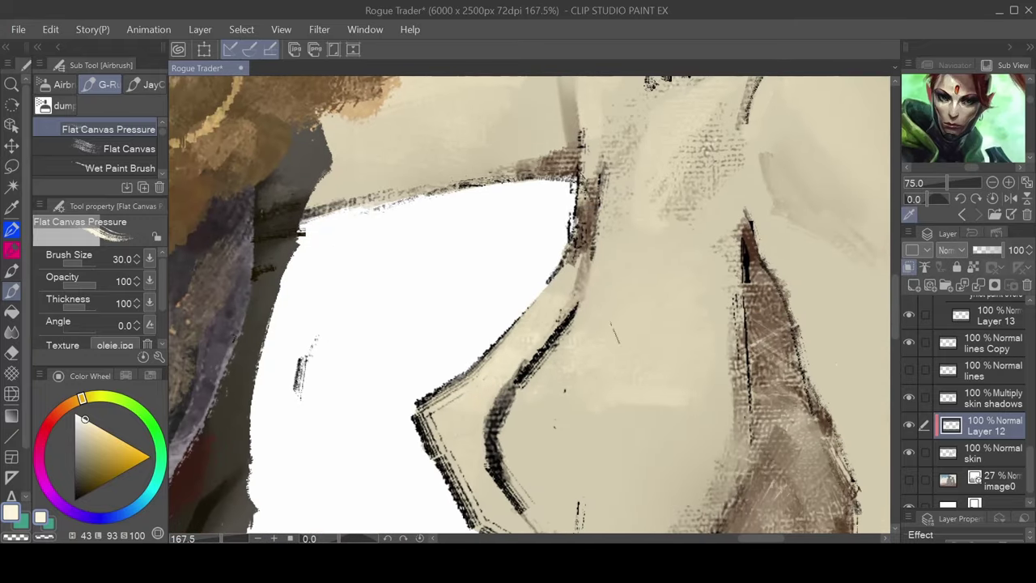
pyautogui.press('[')
pyautogui.press('[')
pyautogui.press('[')
pyautogui.moveTo(620, 392); pyautogui.dragTo(644, 404)
pyautogui.press('[')
pyautogui.press('[')
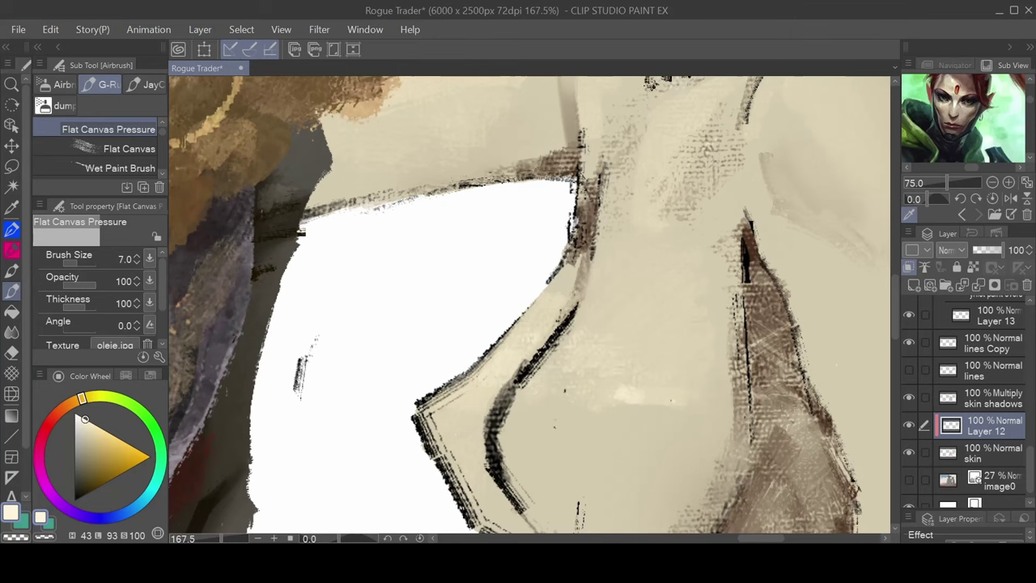
# Dab pale cream highlights on the near and far shoulders, enlarging the brush from size 7 to 17
pyautogui.moveTo(712, 198); pyautogui.dragTo(562, 373)
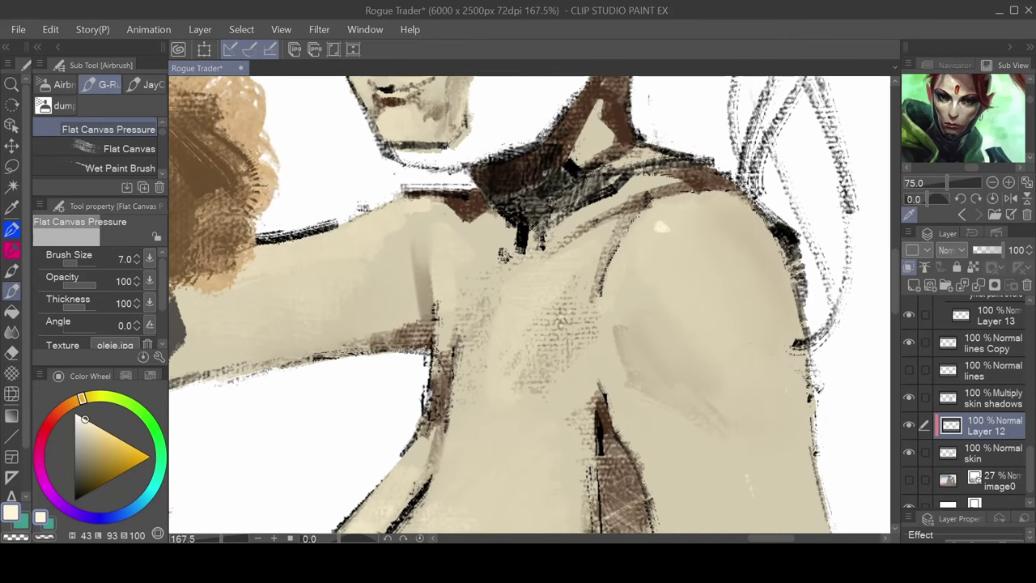
pyautogui.press(']')
pyautogui.press(']')
pyautogui.press(']')
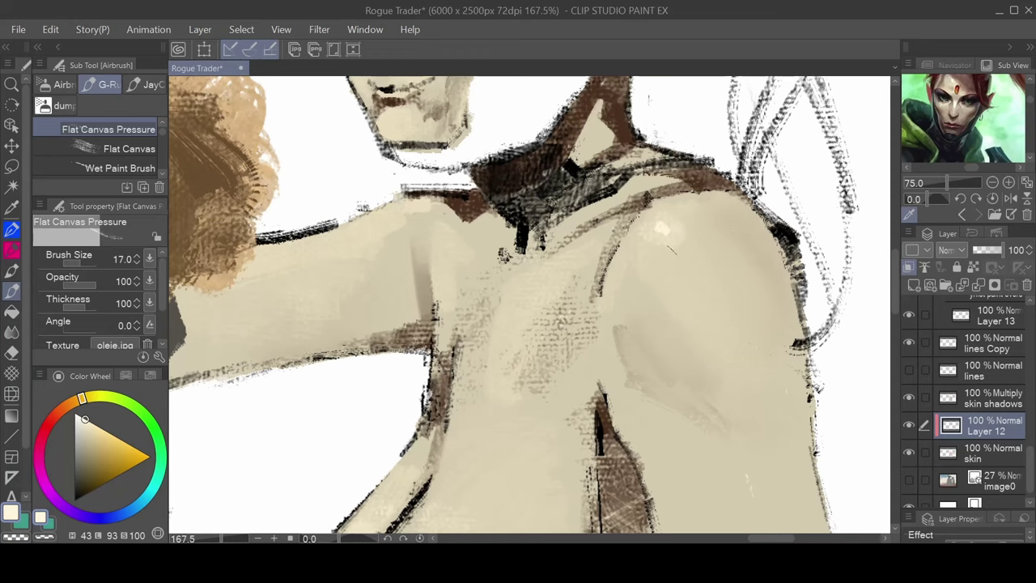
pyautogui.moveTo(506, 231); pyautogui.dragTo(635, 275)
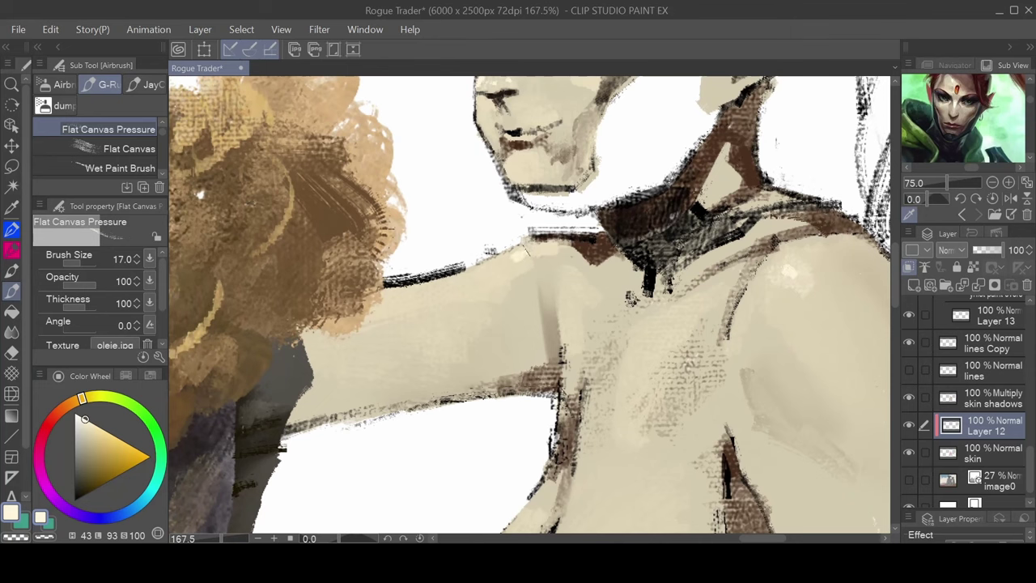
pyautogui.moveTo(535, 197); pyautogui.dragTo(501, 283)
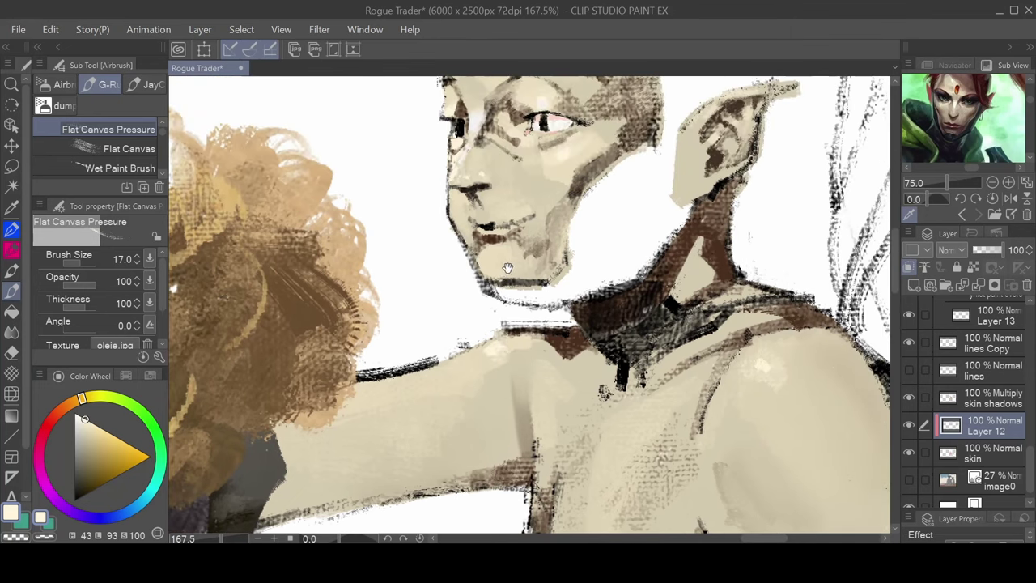
# Brush textured pale cream highlights onto the upper chest below the collarbones at brush size 40
pyautogui.moveTo(598, 393); pyautogui.dragTo(561, 269)
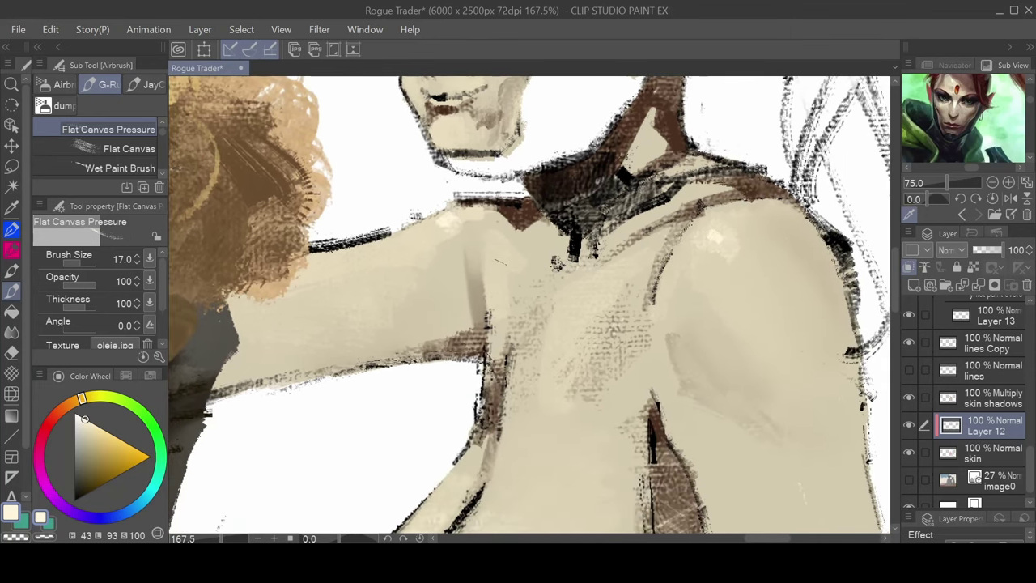
pyautogui.press(']')
pyautogui.press(']')
pyautogui.press(']')
pyautogui.press(']')
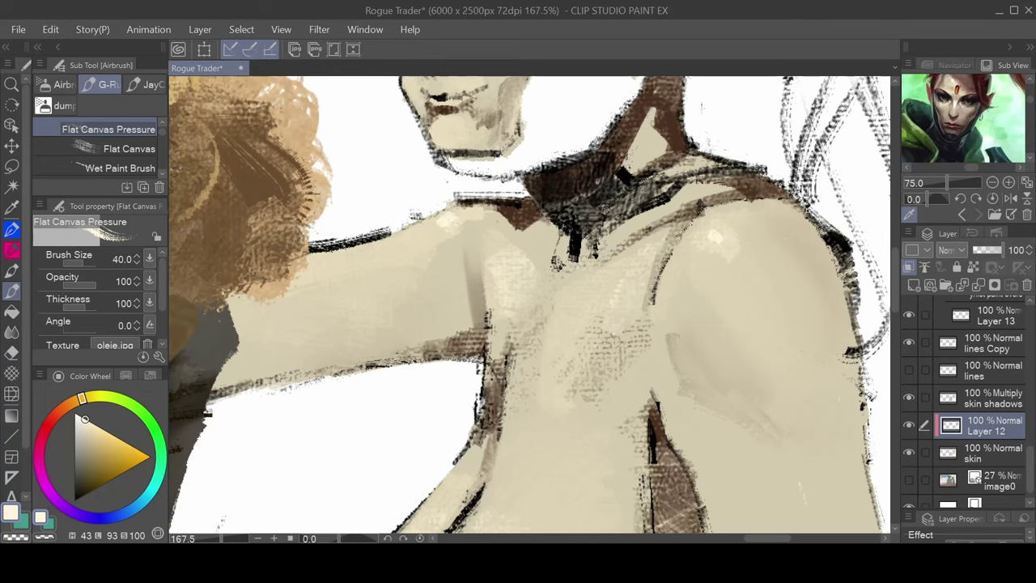
# Add thin pale cream highlights along the outstretched arm at brush size 7, undoing the unwanted strokes
pyautogui.moveTo(467, 219)
pyautogui.mouseDown()
pyautogui.moveTo(485, 244)
pyautogui.moveTo(548, 225)
pyautogui.moveTo(587, 235)
pyautogui.mouseUp()
pyautogui.scroll(-6, 559, 283)
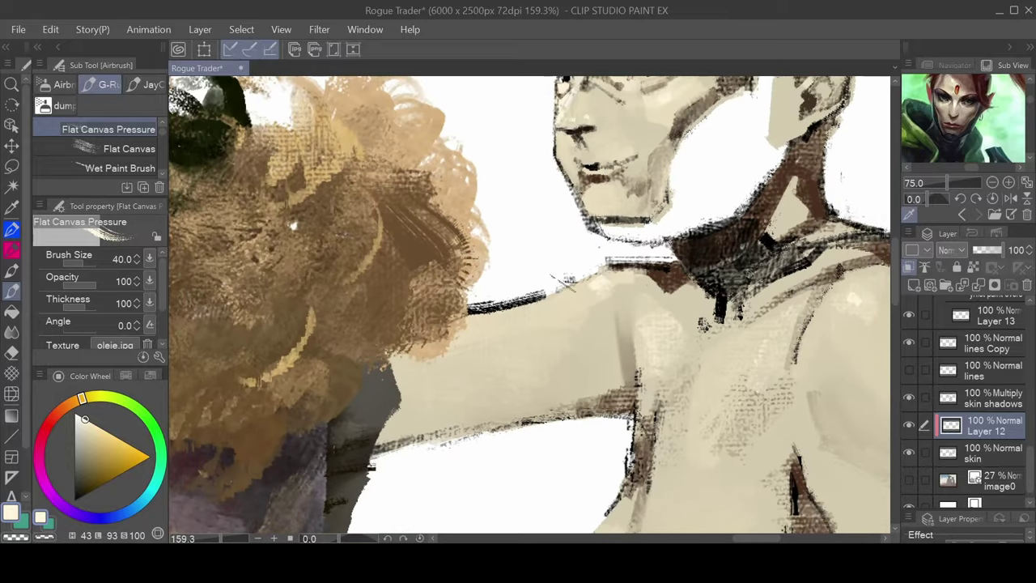
pyautogui.press('[')
pyautogui.press('[')
pyautogui.press('[')
pyautogui.press('[')
pyautogui.press('[')
pyautogui.press('[')
pyautogui.press('[')
pyautogui.press('[')
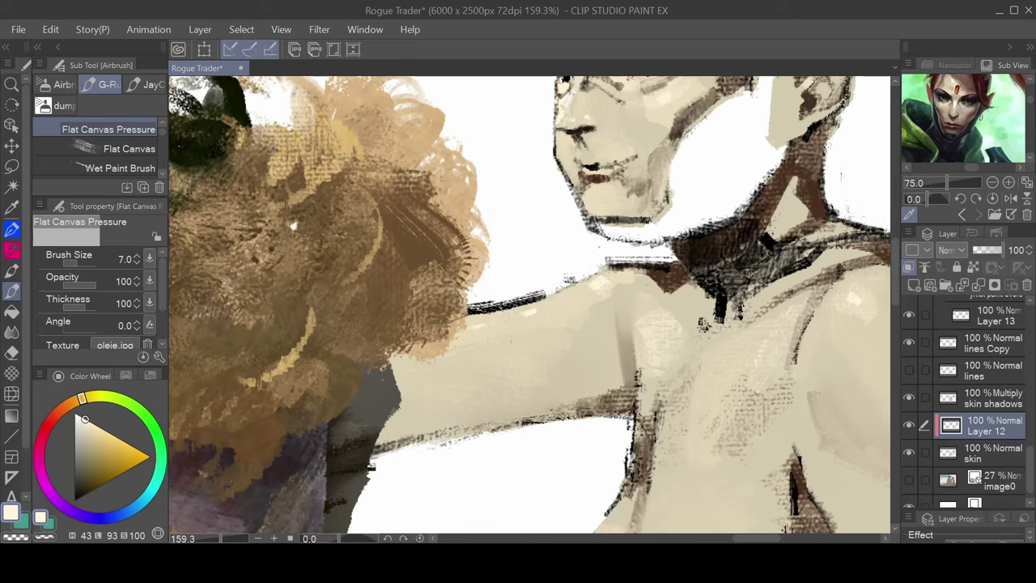
pyautogui.hotkey('ctrl', 'z')
pyautogui.hotkey('ctrl', 'z')
# Sample the near-white highlight from the face, select Layer 13 and dab a small highlight on the chin
pyautogui.moveTo(619, 302); pyautogui.dragTo(503, 356)
pyautogui.scroll(4, 494, 240)
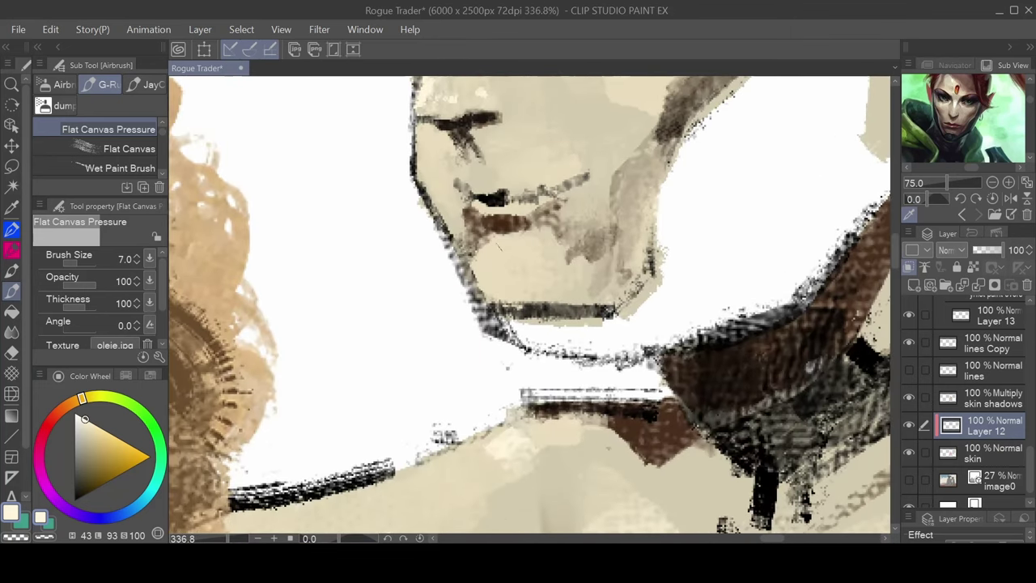
pyautogui.moveTo(561, 220); pyautogui.dragTo(511, 294)
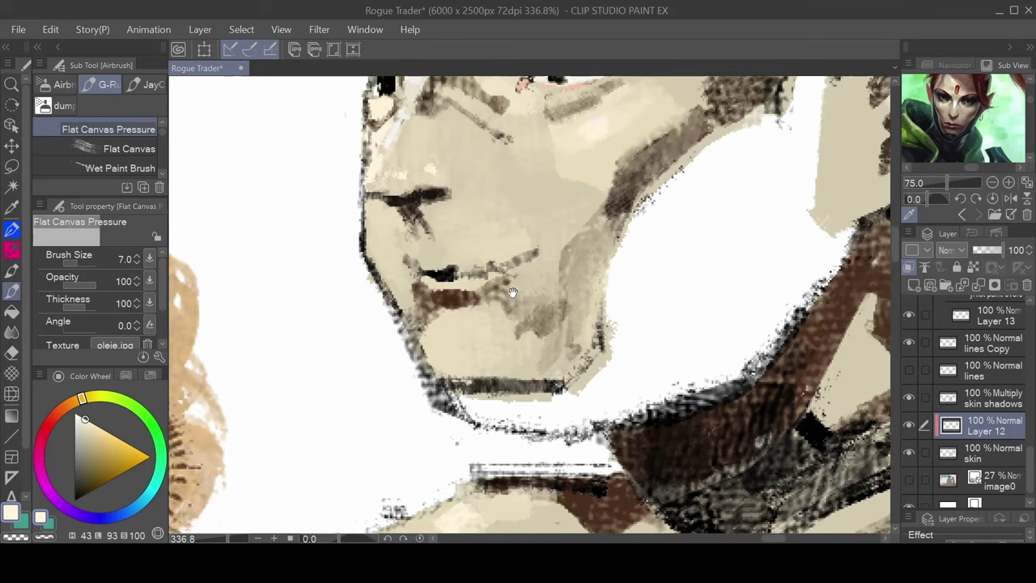
pyautogui.moveTo(551, 158); pyautogui.dragTo(504, 294)
pyautogui.keyDown('alt'); pyautogui.click(524, 213); pyautogui.keyUp('alt')
pyautogui.moveTo(426, 387); pyautogui.dragTo(524, 181)
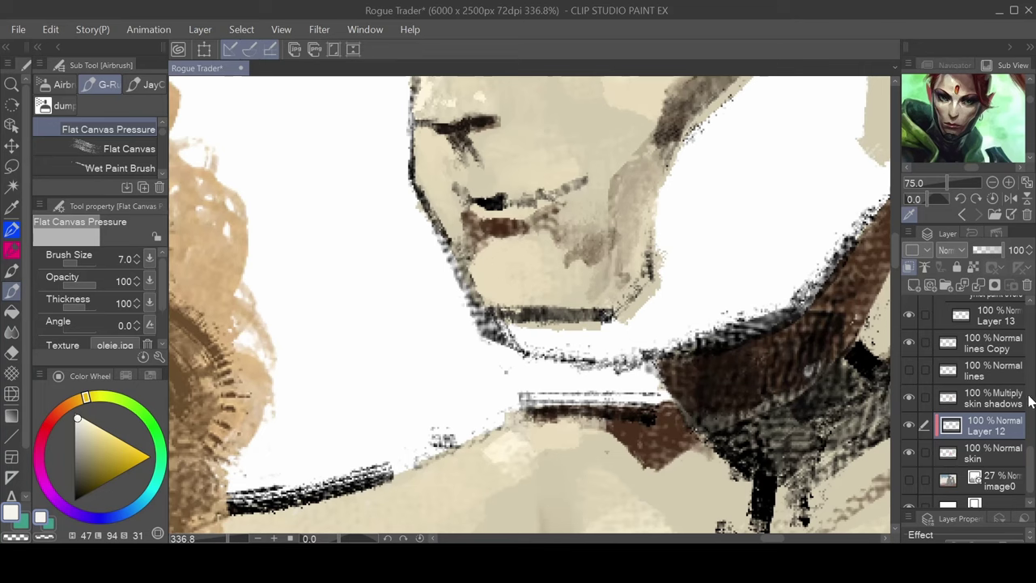
pyautogui.scroll(3, 972, 389)
pyautogui.click(964, 395)
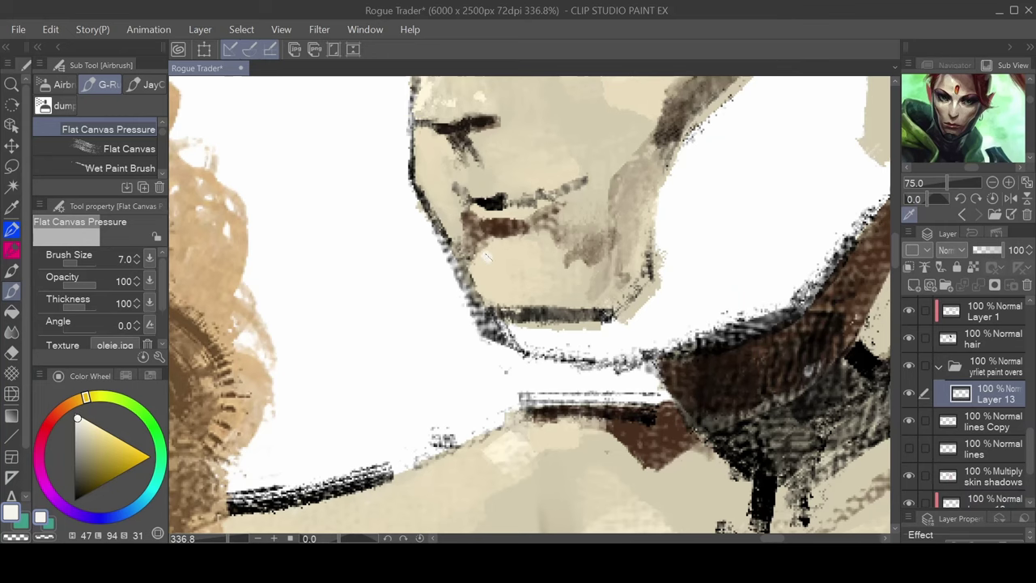
pyautogui.scroll(-5, 562, 267)
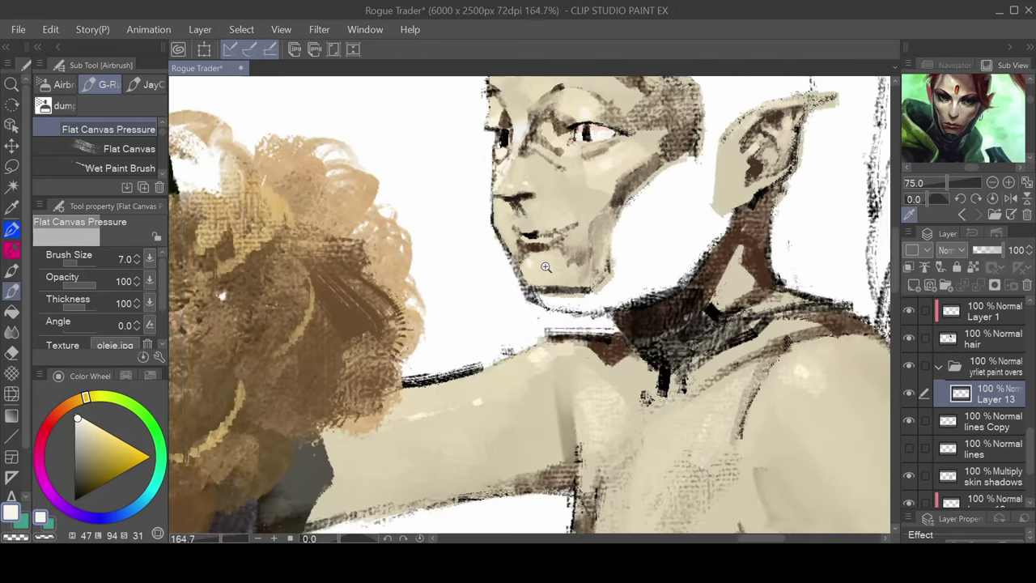
# Resample the pale cream from the arm highlight and dab small highlights on the chest and the near upper arm
pyautogui.scroll(6, 491, 387)
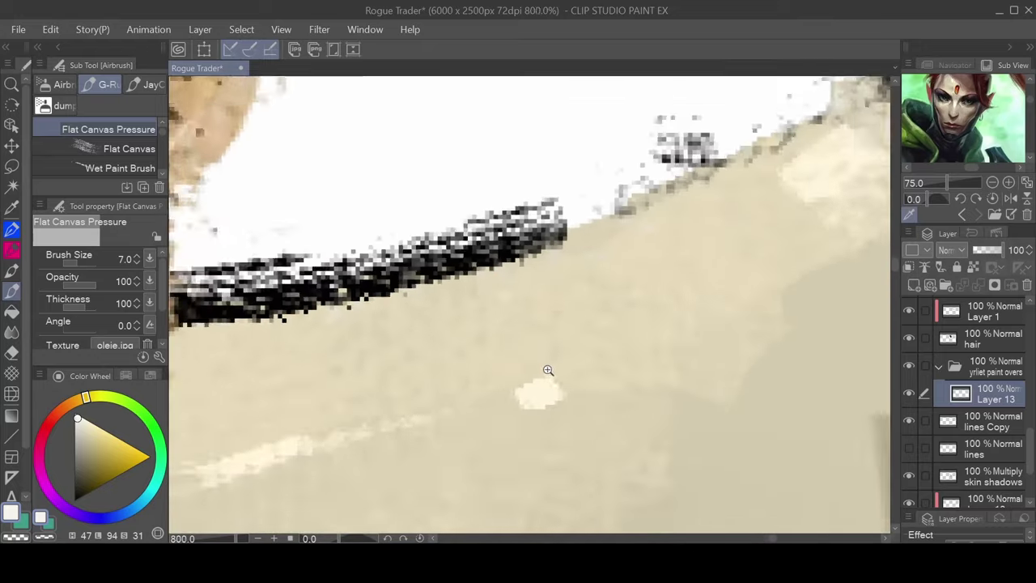
pyautogui.scroll(-8, 641, 374)
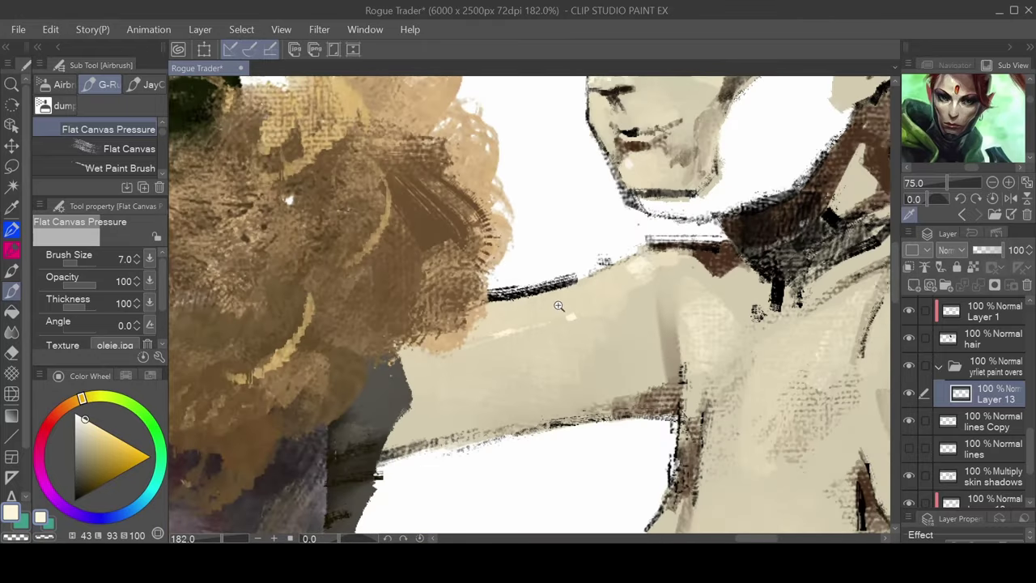
pyautogui.scroll(-3, 573, 277)
pyautogui.scroll(3, 563, 274)
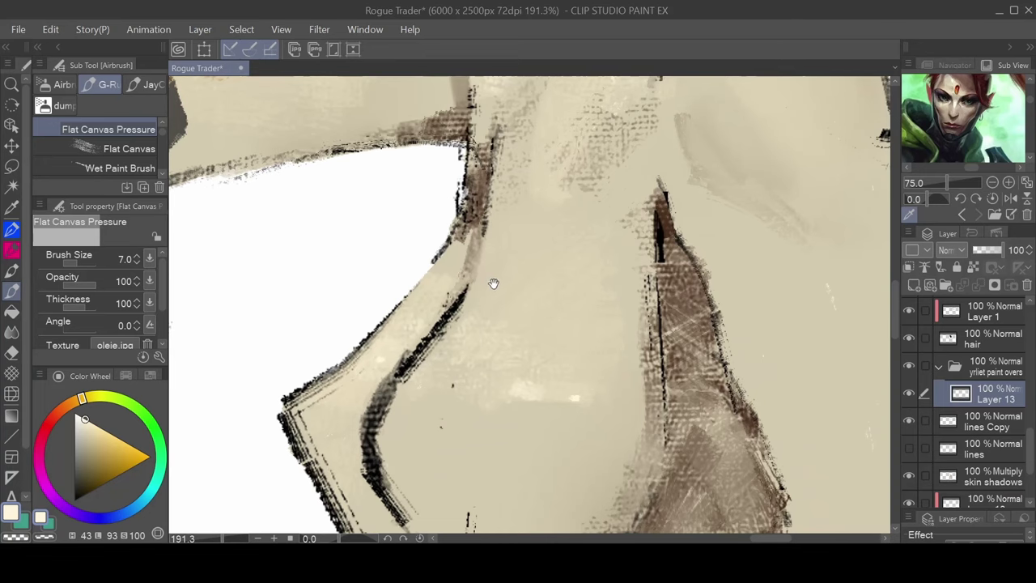
pyautogui.moveTo(491, 283); pyautogui.dragTo(316, 224)
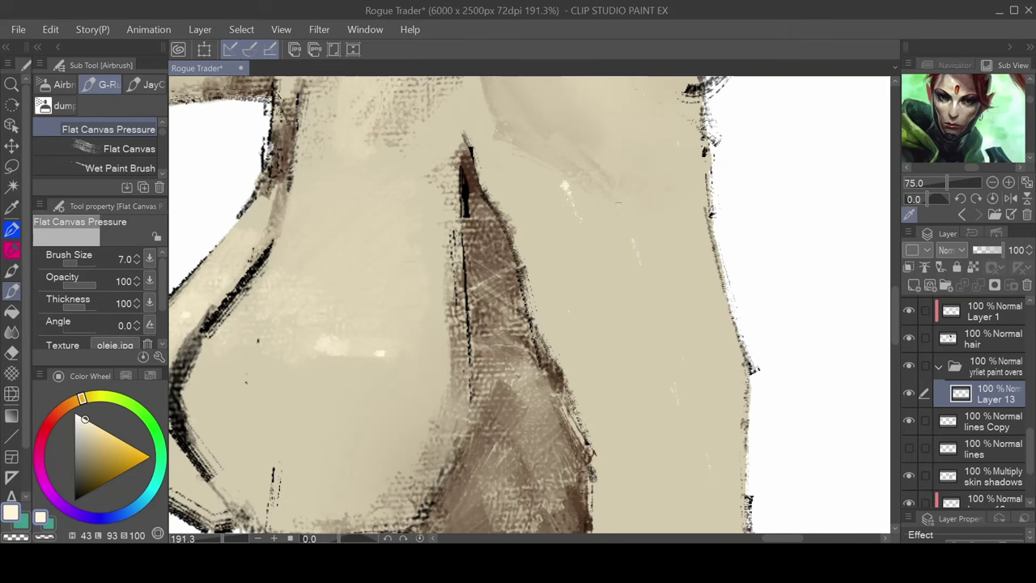
# Paint pale cream highlights along the near arm at brush size 15 with the canvas mirrored and rotated 55 degrees, then reset the view
pyautogui.press('h')
pyautogui.scroll(-6, 636, 330)
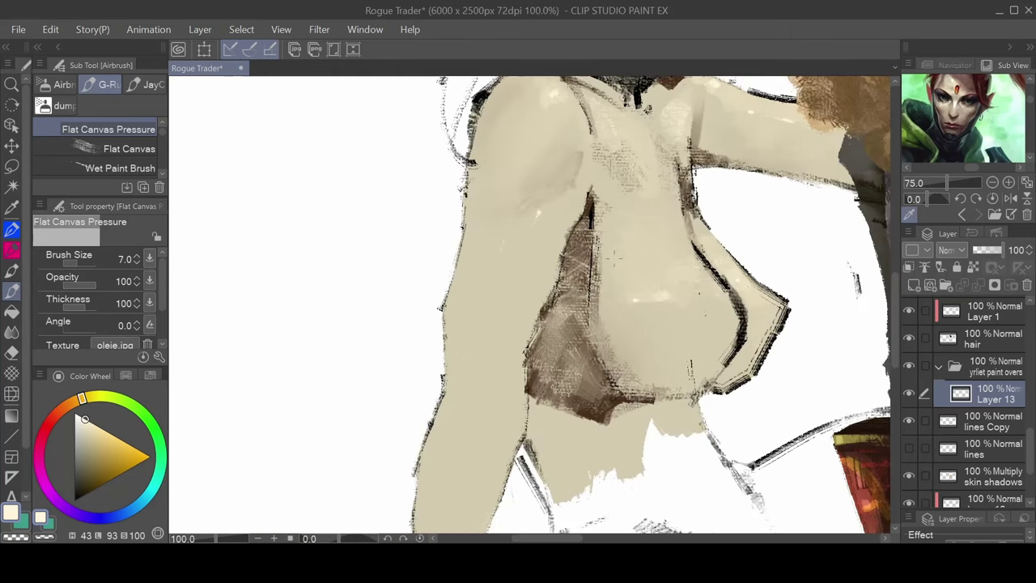
pyautogui.press('^')
pyautogui.press('^')
pyautogui.press('^')
pyautogui.press('^')
pyautogui.press('^')
pyautogui.press('^')
pyautogui.press('^')
pyautogui.press('^')
pyautogui.press('^')
pyautogui.press('^')
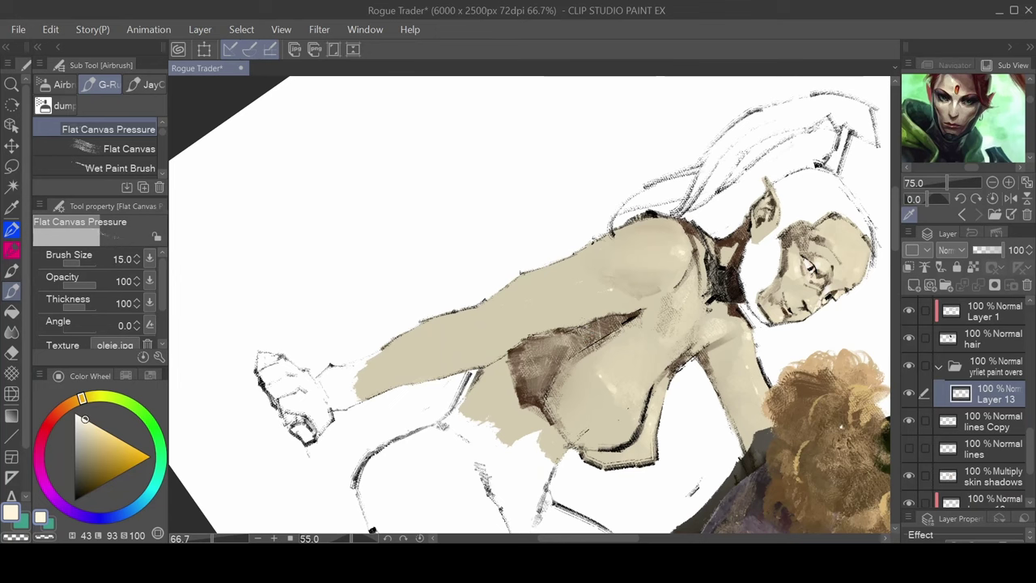
pyautogui.scroll(2, 583, 316)
pyautogui.moveTo(578, 274); pyautogui.dragTo(564, 276)
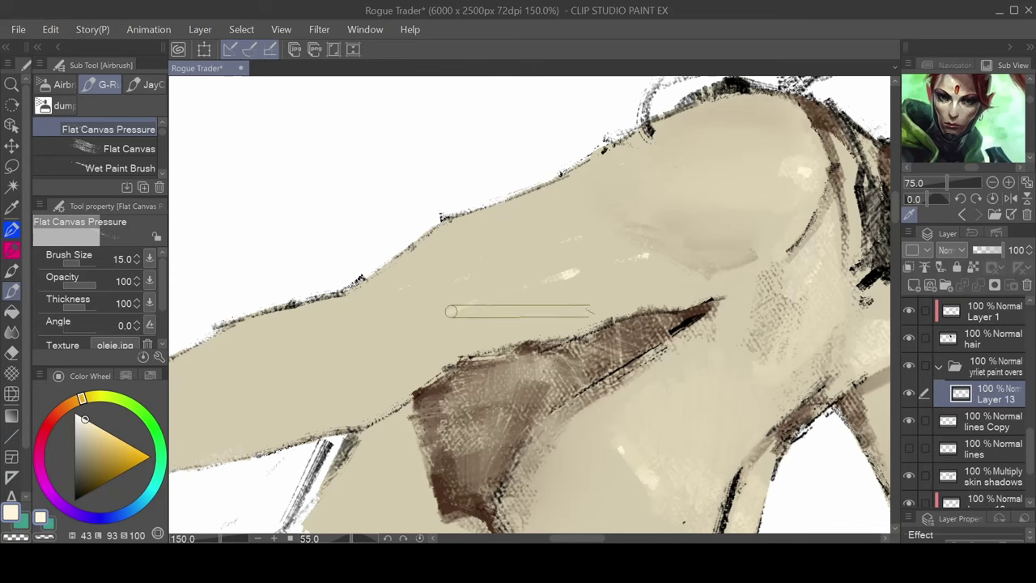
pyautogui.hotkey('ctrl', '@')
# Create a new layer above Layer 13 in the paint-over folder and save the painting
pyautogui.scroll(-3, 589, 320)
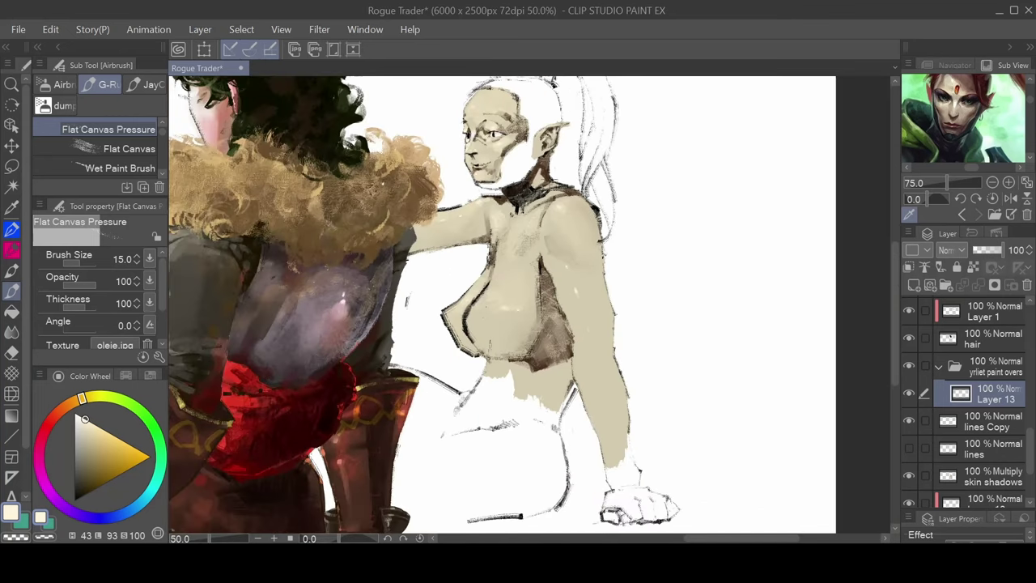
pyautogui.moveTo(526, 176); pyautogui.dragTo(582, 219)
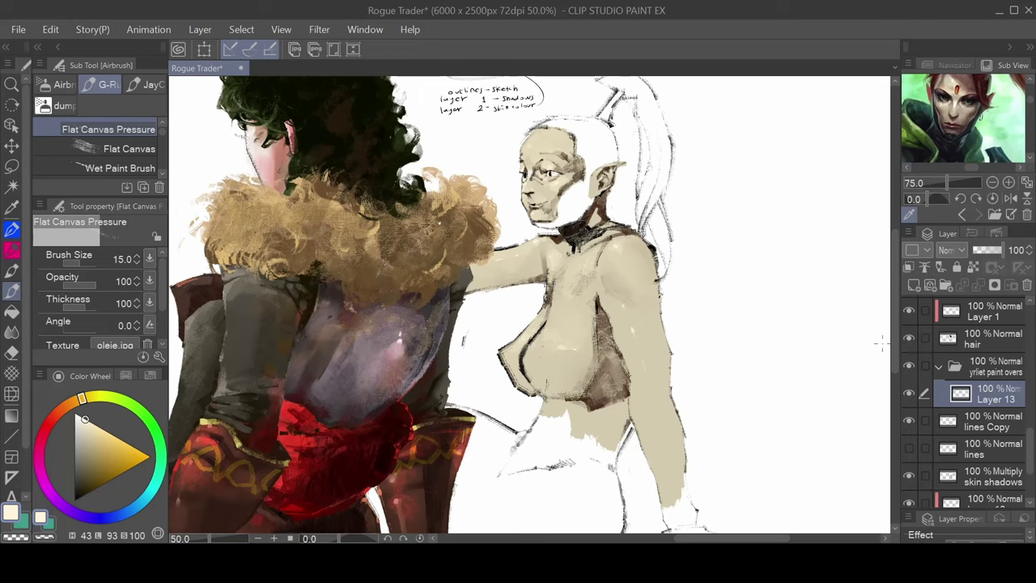
pyautogui.click(914, 285)
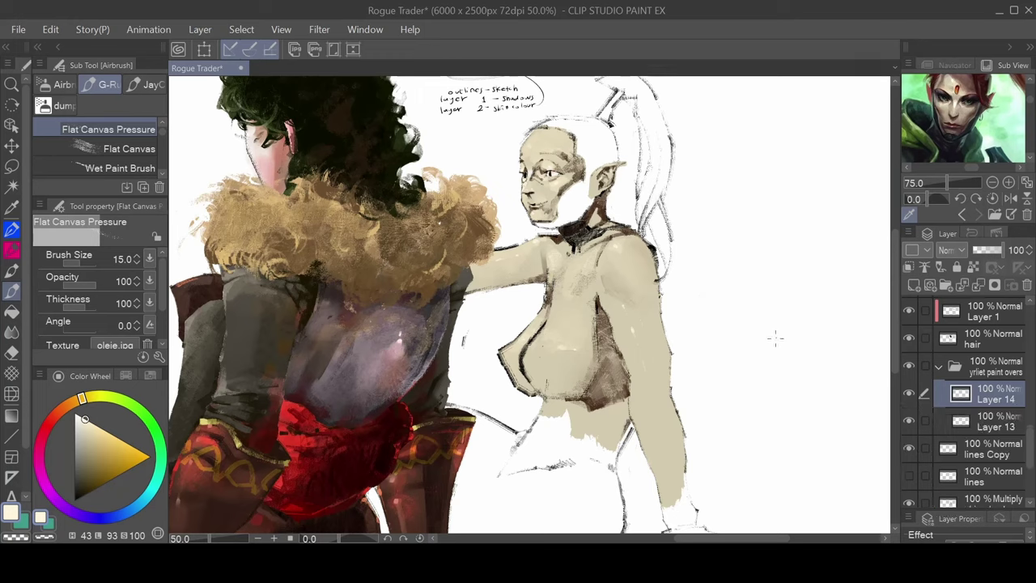
pyautogui.hotkey('ctrl', 's')
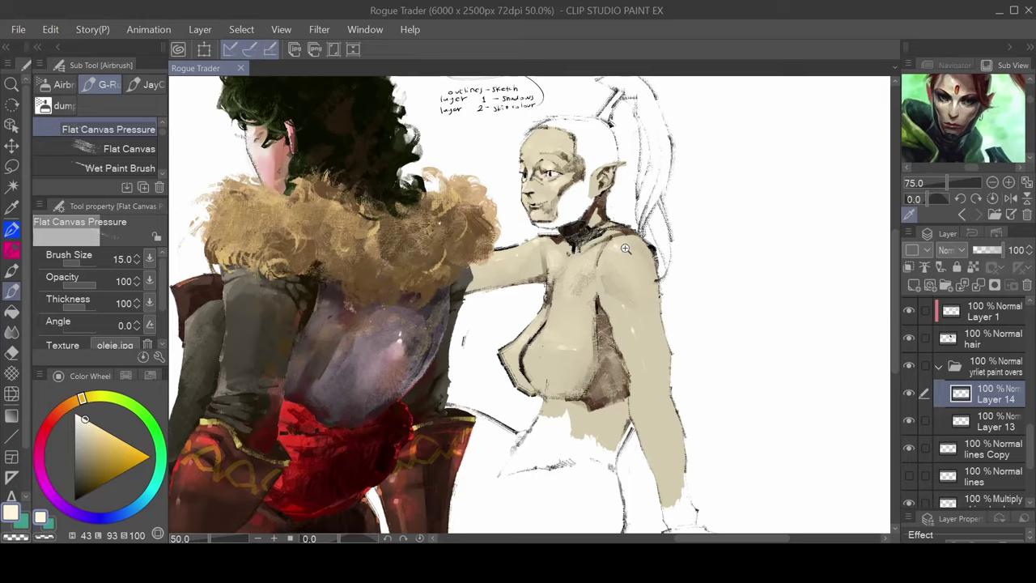
# Set the paint colour to a strong red with hue 3, luminosity 49 and saturation 64 for tinting the elf's face
pyautogui.moveTo(626, 249)
pyautogui.mouseDown()
pyautogui.moveTo(645, 243)
pyautogui.moveTo(627, 243)
pyautogui.mouseUp()
pyautogui.moveTo(625, 192); pyautogui.dragTo(618, 239)
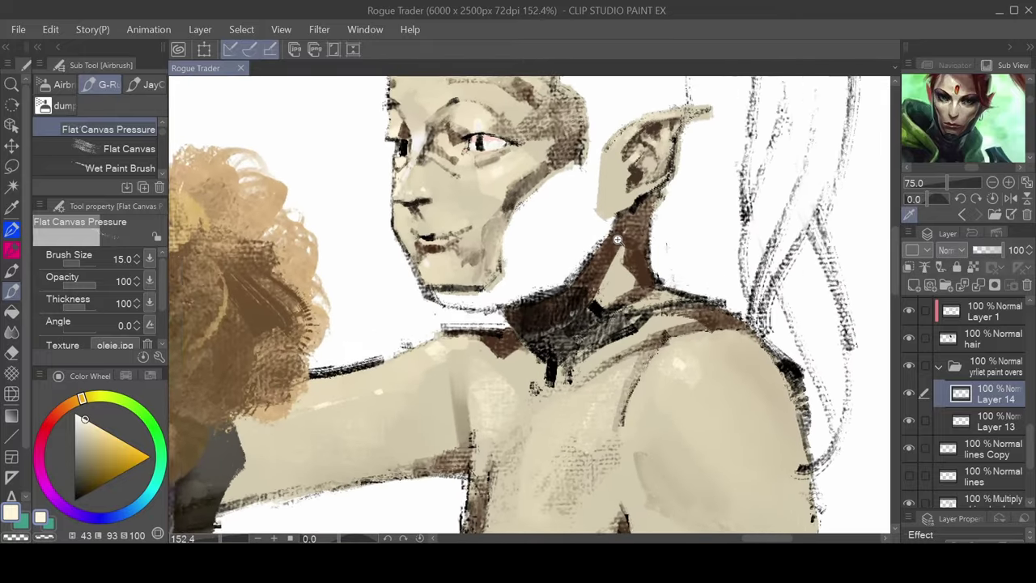
pyautogui.scroll(-5, 617, 239)
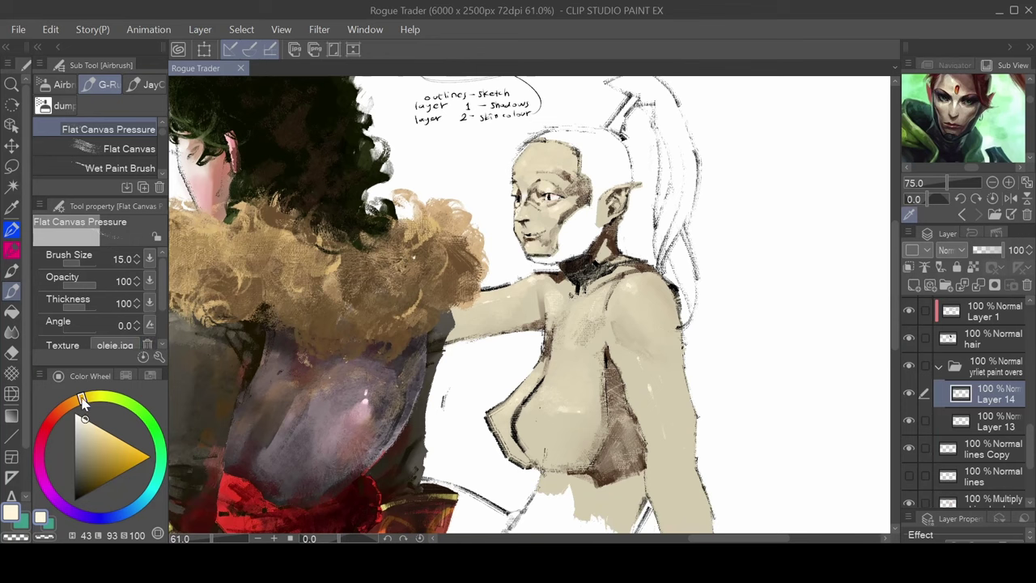
pyautogui.moveTo(83, 403); pyautogui.dragTo(65, 407)
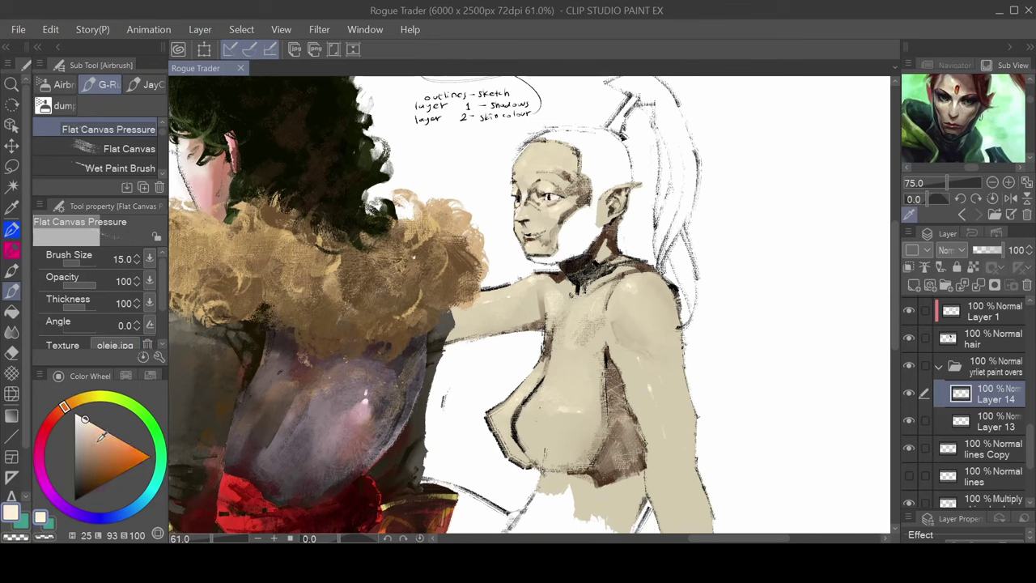
pyautogui.moveTo(98, 441)
pyautogui.mouseDown()
pyautogui.moveTo(107, 433)
pyautogui.moveTo(54, 416)
pyautogui.mouseUp()
pyautogui.moveTo(111, 437)
pyautogui.mouseDown()
pyautogui.moveTo(103, 444)
pyautogui.moveTo(74, 413)
pyautogui.moveTo(81, 409)
pyautogui.mouseUp()
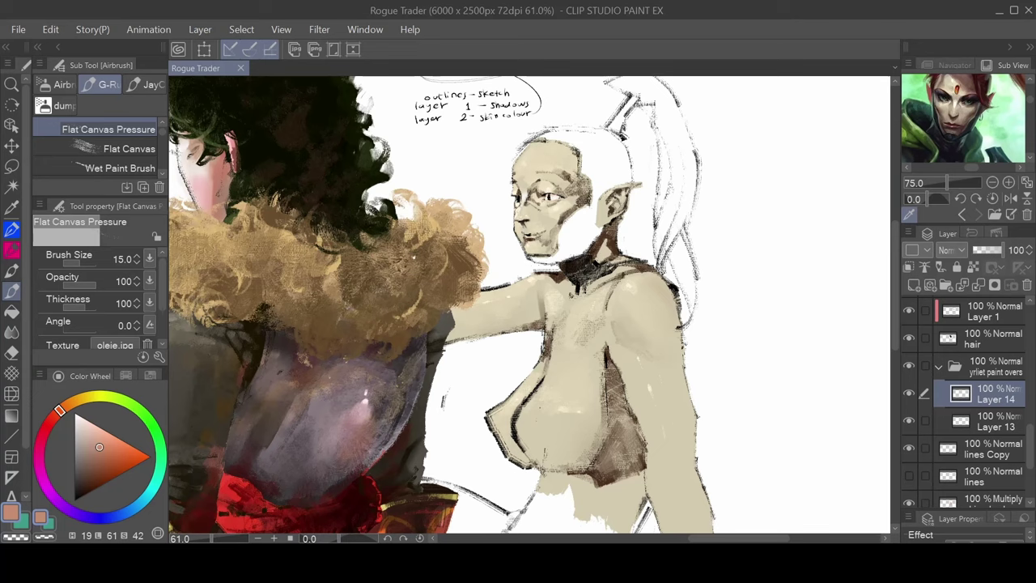
pyautogui.click(106, 446)
pyautogui.moveTo(62, 409); pyautogui.dragTo(54, 418)
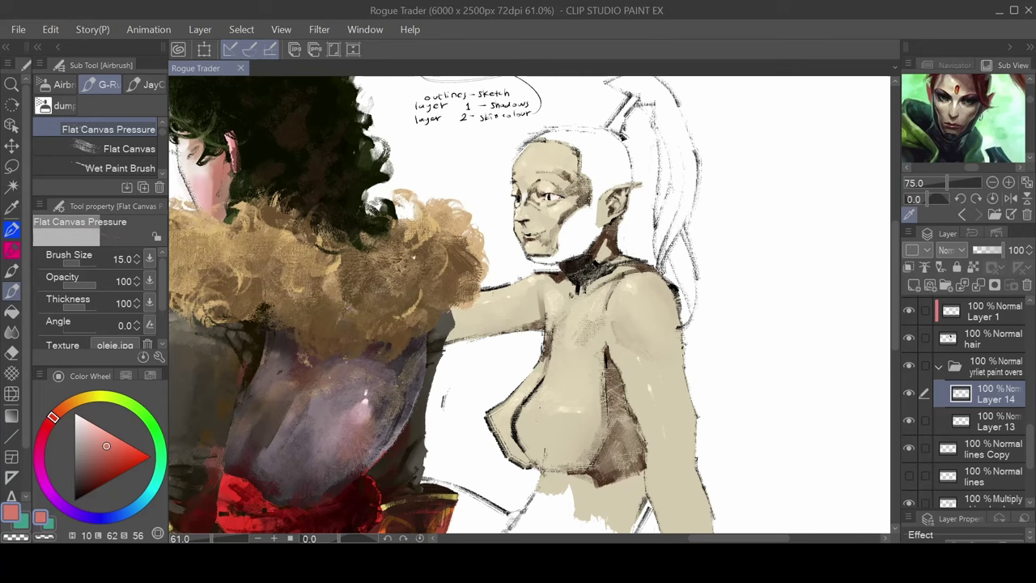
pyautogui.moveTo(435, 262)
pyautogui.mouseDown()
pyautogui.moveTo(460, 269)
pyautogui.moveTo(438, 270)
pyautogui.mouseUp()
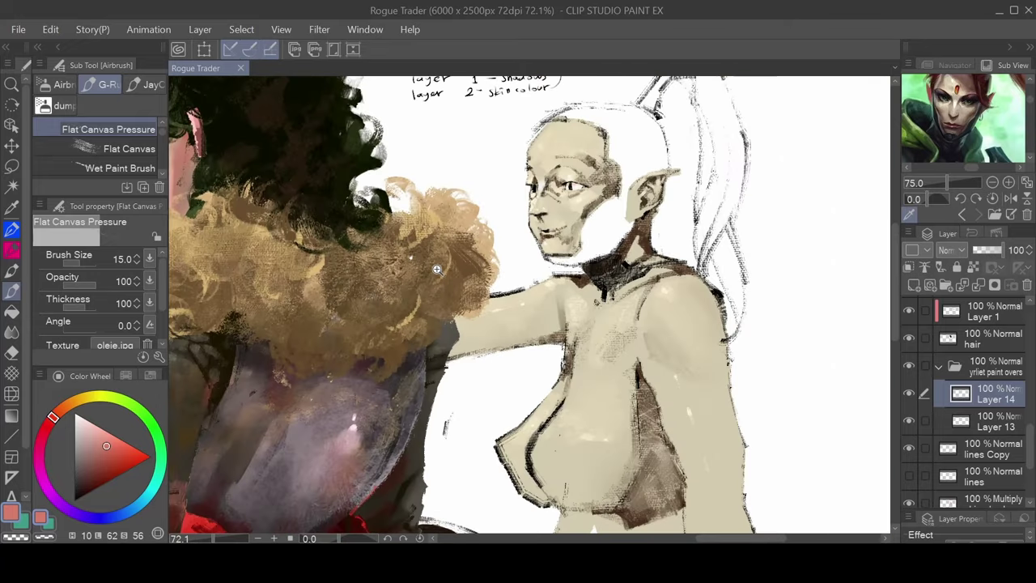
pyautogui.moveTo(572, 265); pyautogui.dragTo(523, 286)
pyautogui.scroll(4, 522, 285)
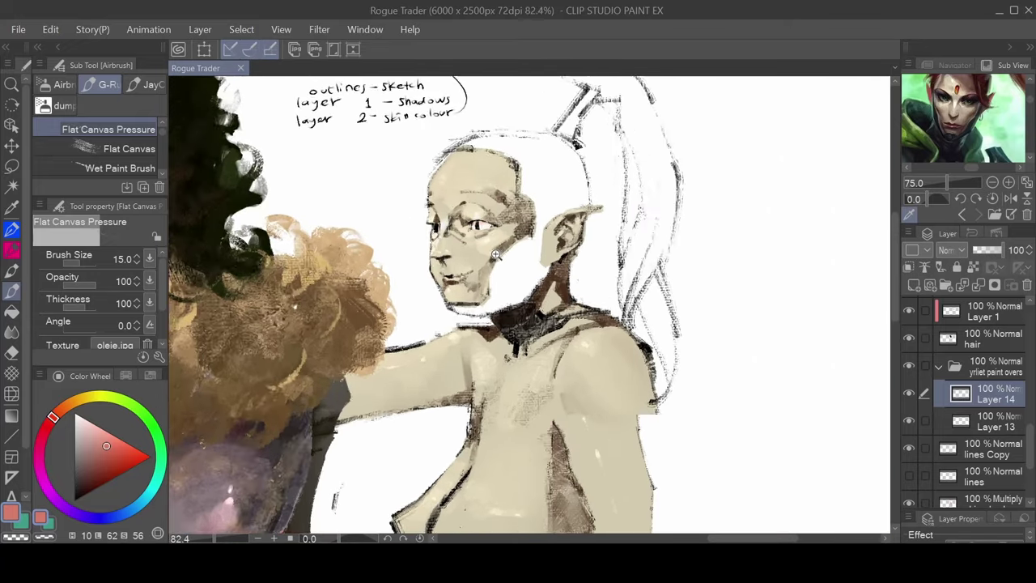
pyautogui.scroll(1, 512, 262)
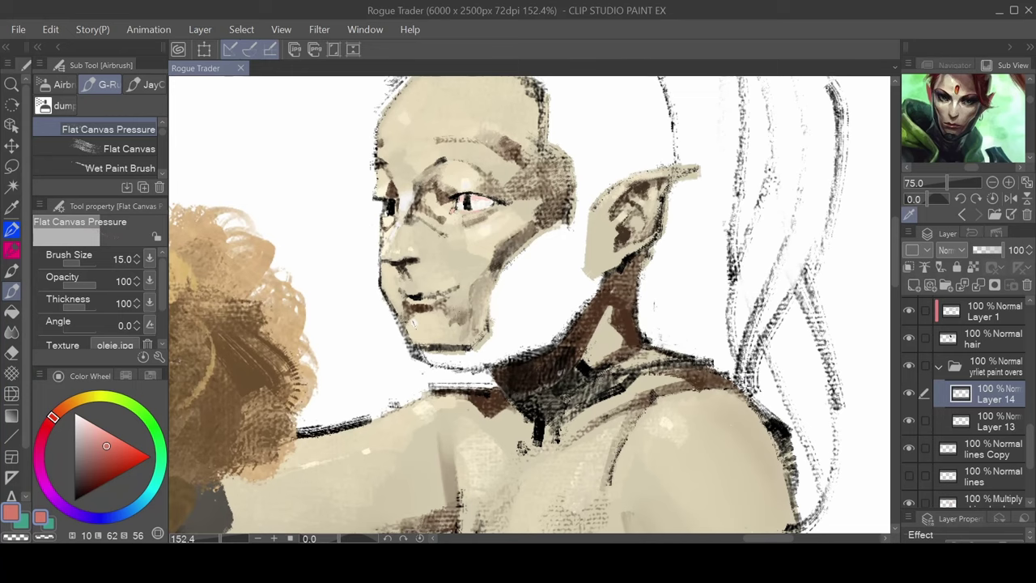
pyautogui.moveTo(57, 418); pyautogui.dragTo(51, 424)
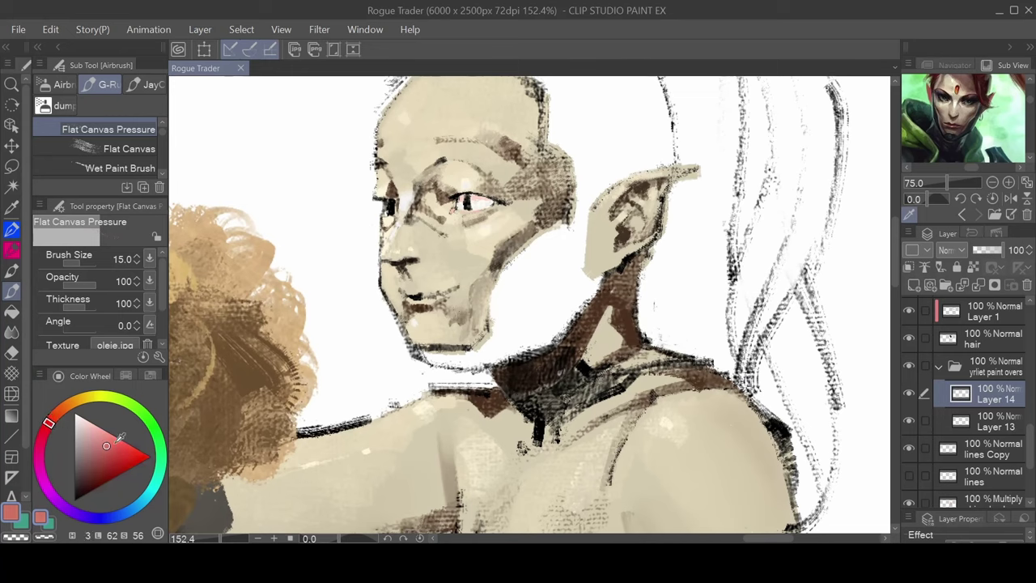
pyautogui.moveTo(114, 442); pyautogui.dragTo(124, 456)
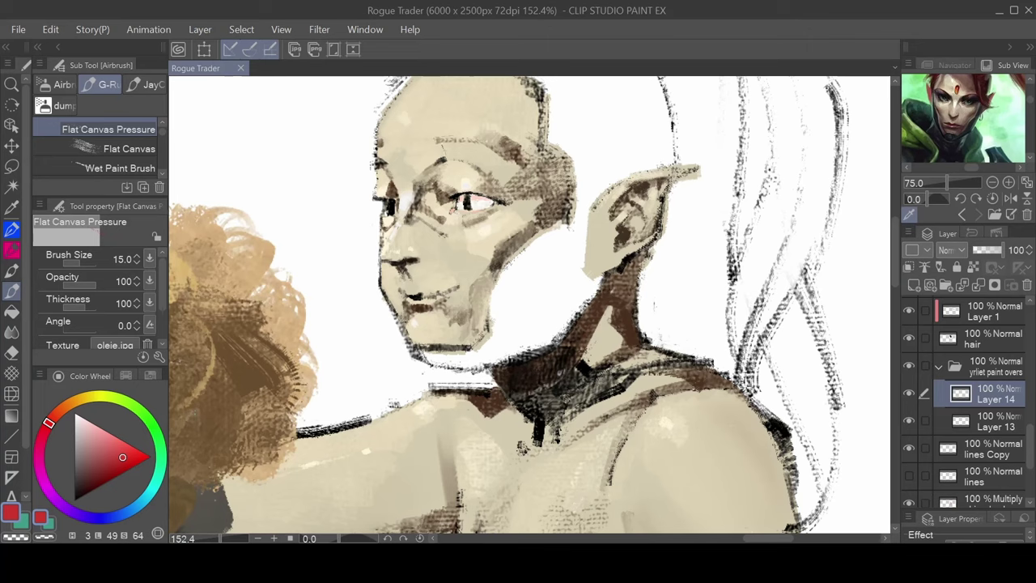
# Test the red over the brow, undo the stroke, and tint the skin around the near eye at opacity 50
pyautogui.moveTo(465, 140)
pyautogui.mouseDown()
pyautogui.moveTo(429, 166)
pyautogui.moveTo(454, 191)
pyautogui.mouseUp()
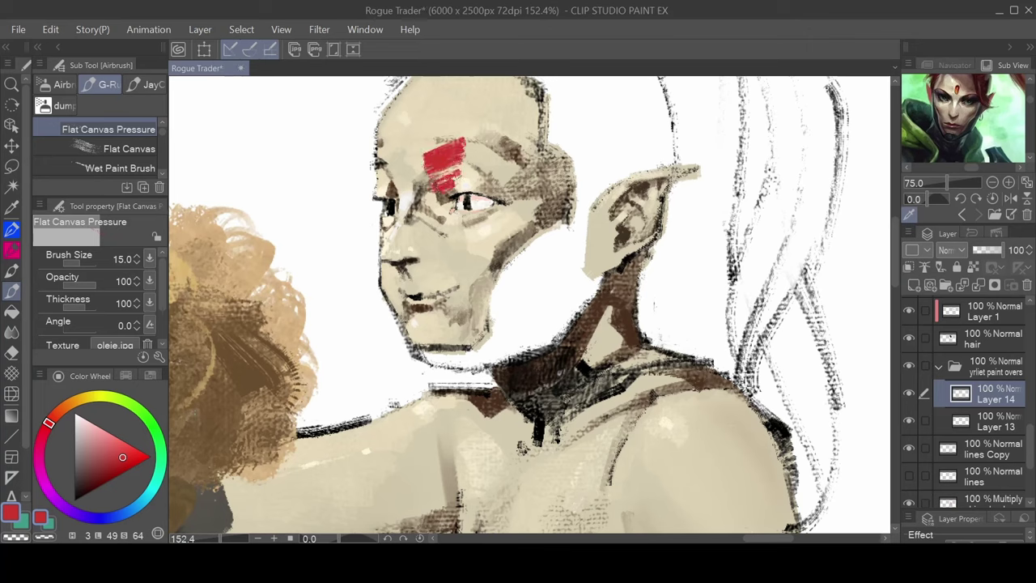
pyautogui.hotkey('ctrl', 'z')
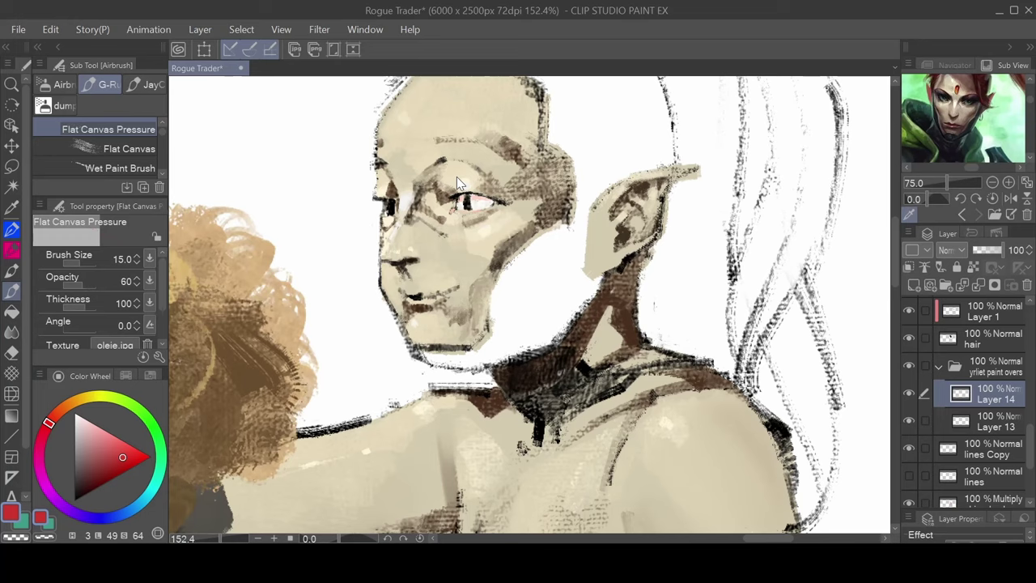
pyautogui.hotkey('ctrl', '[')
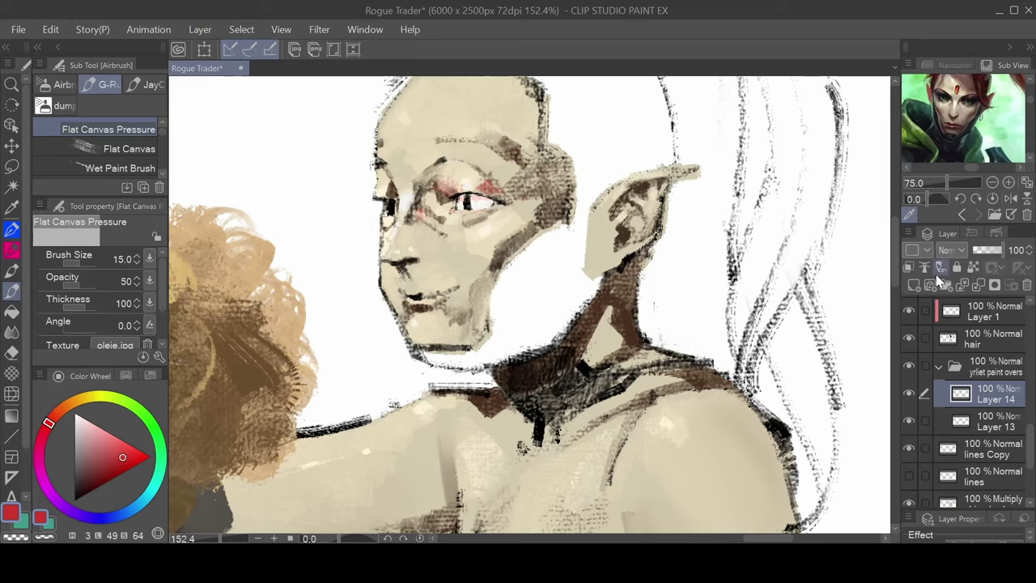
# Set Layer 14 to Multiply and redden the side of the nose with the かすれ油彩■リメイク brush at size 17
pyautogui.click(945, 257)
pyautogui.click(965, 306)
pyautogui.press('b')
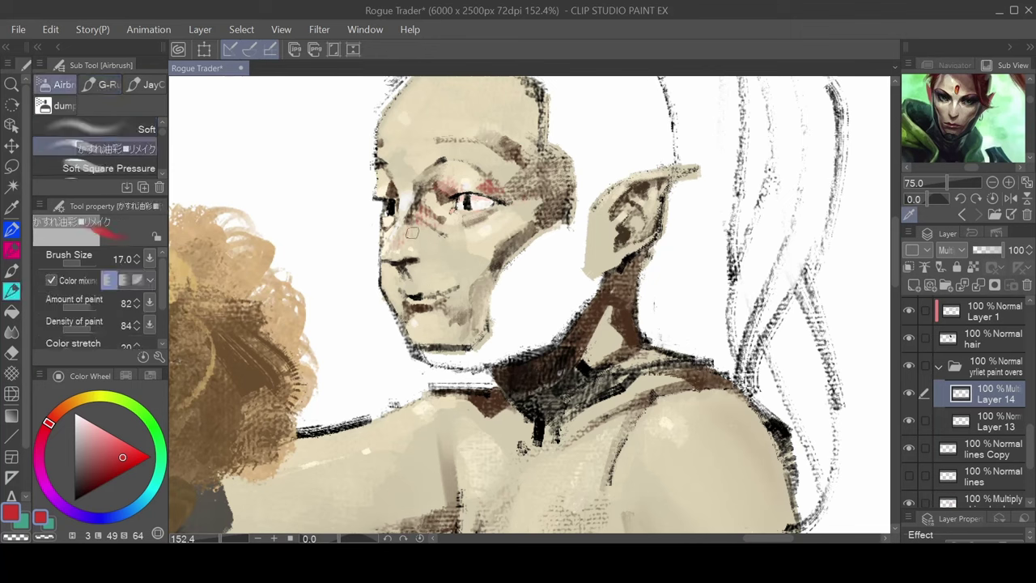
pyautogui.moveTo(411, 229)
pyautogui.mouseDown()
pyautogui.moveTo(387, 250)
pyautogui.moveTo(406, 238)
pyautogui.moveTo(394, 257)
pyautogui.moveTo(418, 241)
pyautogui.mouseUp()
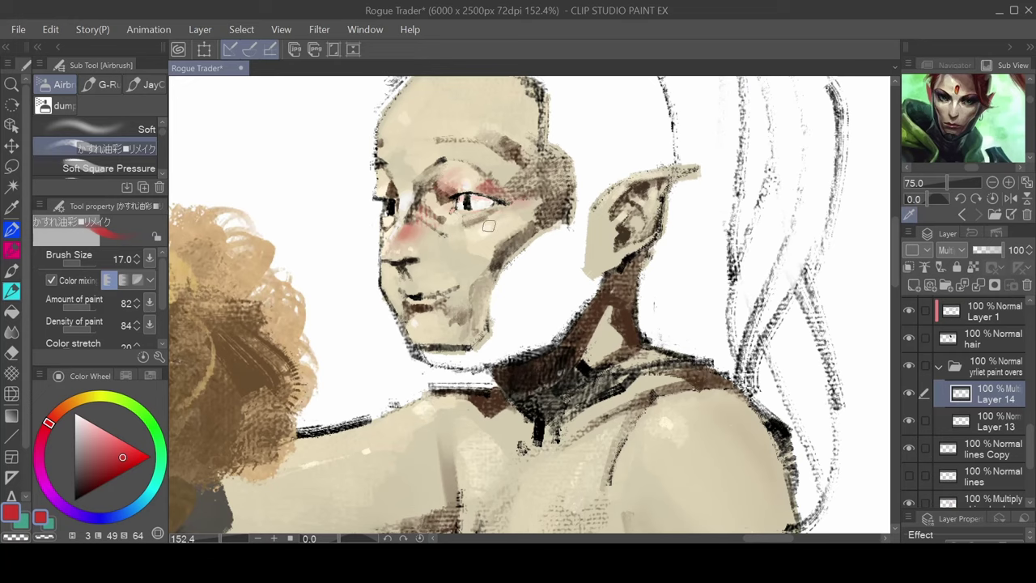
# Blush the cheek, mouth area and forehead at brush size 30, switching to a light pink (hue 3, luminosity 77, saturation 79)
pyautogui.press(']')
pyautogui.press(']')
pyautogui.press(']')
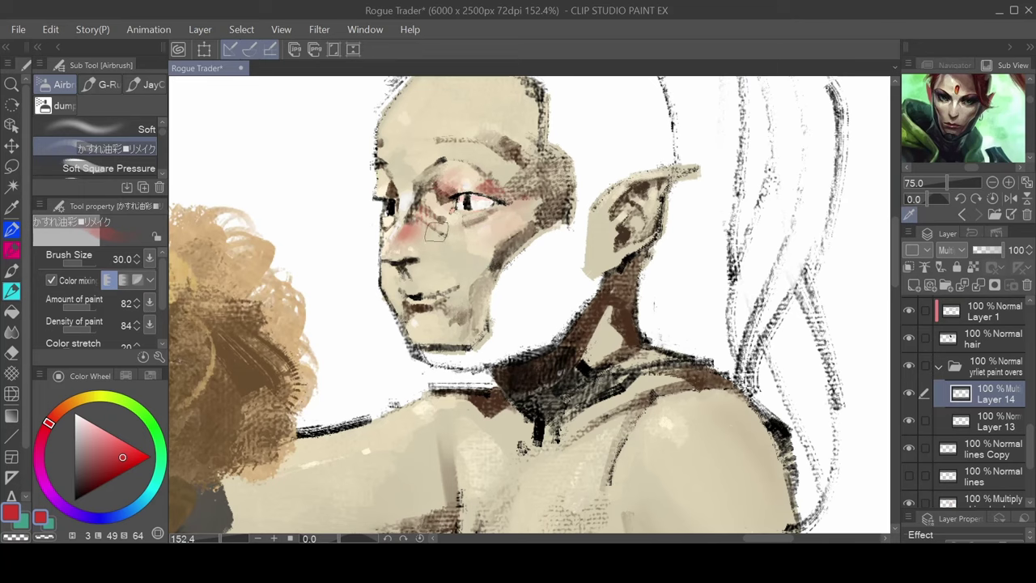
pyautogui.click(102, 433)
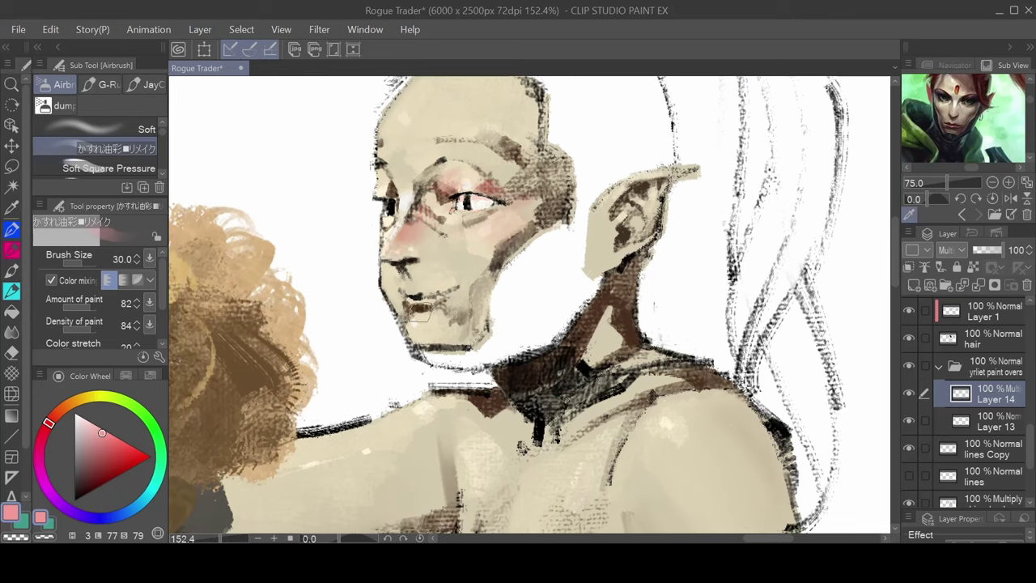
pyautogui.moveTo(448, 306); pyautogui.dragTo(456, 302)
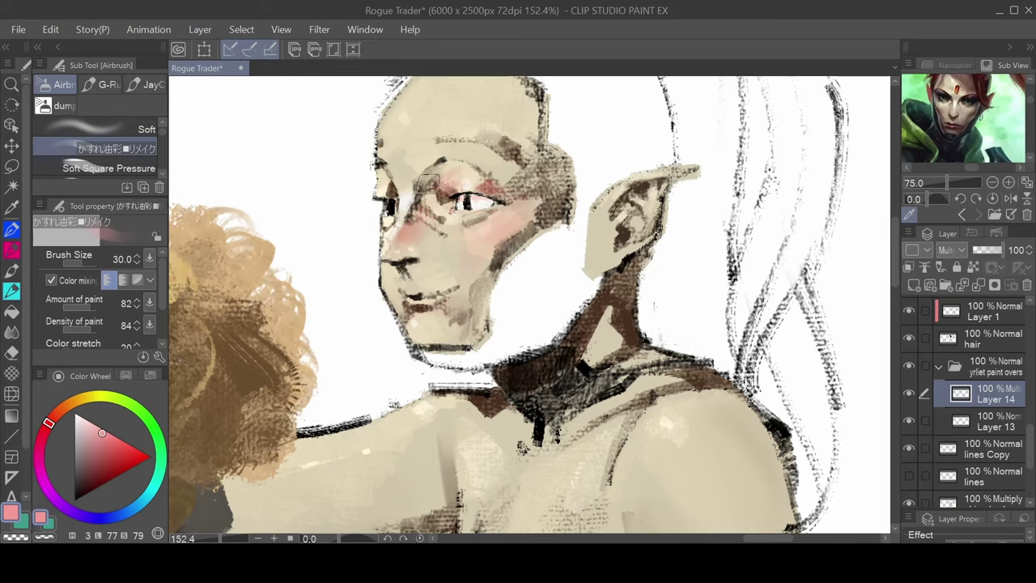
pyautogui.moveTo(466, 175); pyautogui.dragTo(435, 281)
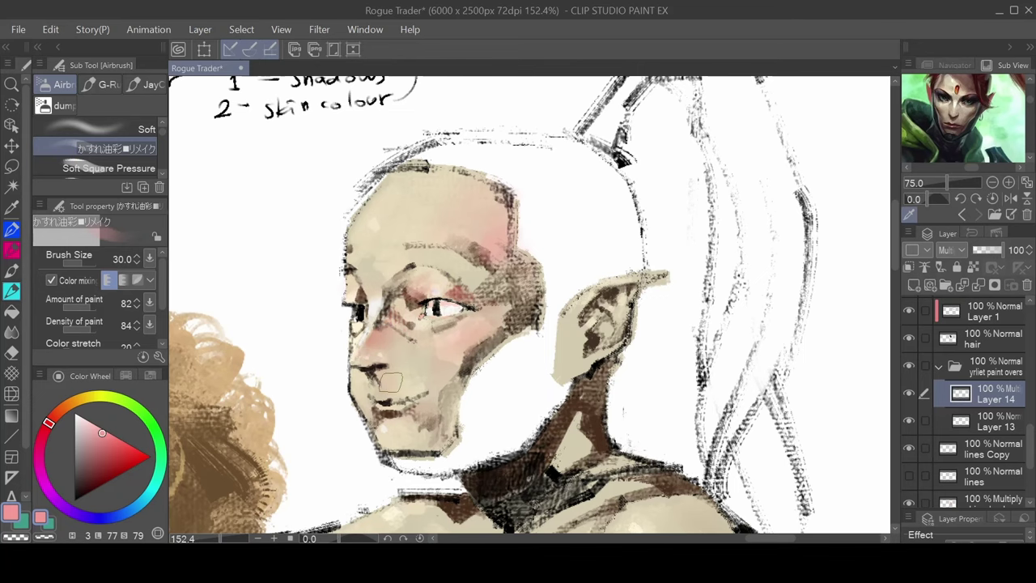
# Tint the neck, far shoulder and armpit pink, deepening the far shoulder with a darker red (hue 3, luminosity 48, saturation 54)
pyautogui.scroll(-5, 555, 320)
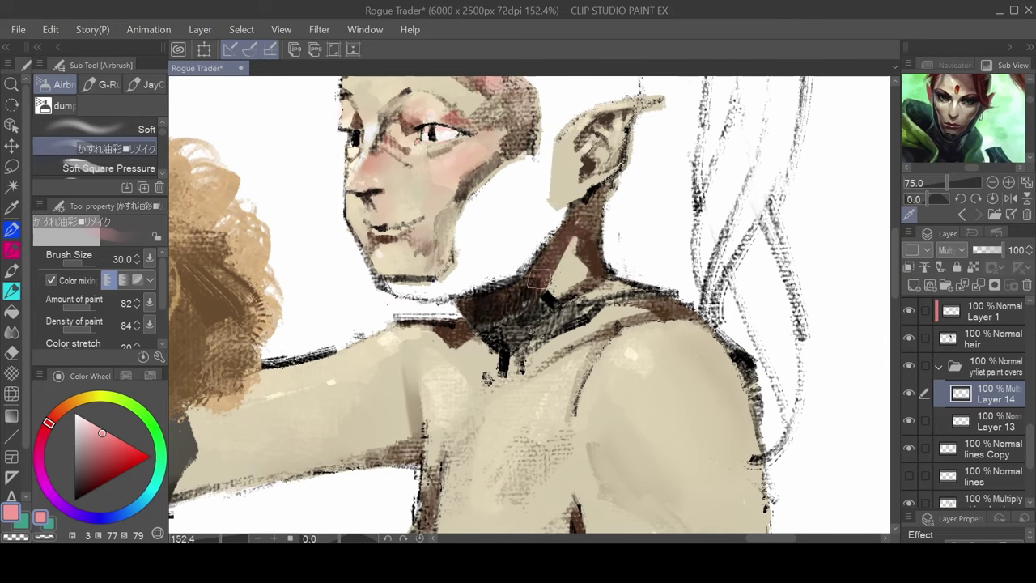
pyautogui.moveTo(535, 294)
pyautogui.mouseDown()
pyautogui.moveTo(578, 270)
pyautogui.moveTo(566, 292)
pyautogui.moveTo(542, 292)
pyautogui.moveTo(566, 258)
pyautogui.moveTo(517, 285)
pyautogui.moveTo(500, 310)
pyautogui.moveTo(559, 309)
pyautogui.mouseUp()
pyautogui.moveTo(419, 372)
pyautogui.mouseDown()
pyautogui.moveTo(443, 280)
pyautogui.moveTo(437, 350)
pyautogui.moveTo(400, 355)
pyautogui.mouseUp()
pyautogui.moveTo(408, 262)
pyautogui.mouseDown()
pyautogui.moveTo(405, 249)
pyautogui.moveTo(478, 242)
pyautogui.moveTo(397, 251)
pyautogui.mouseUp()
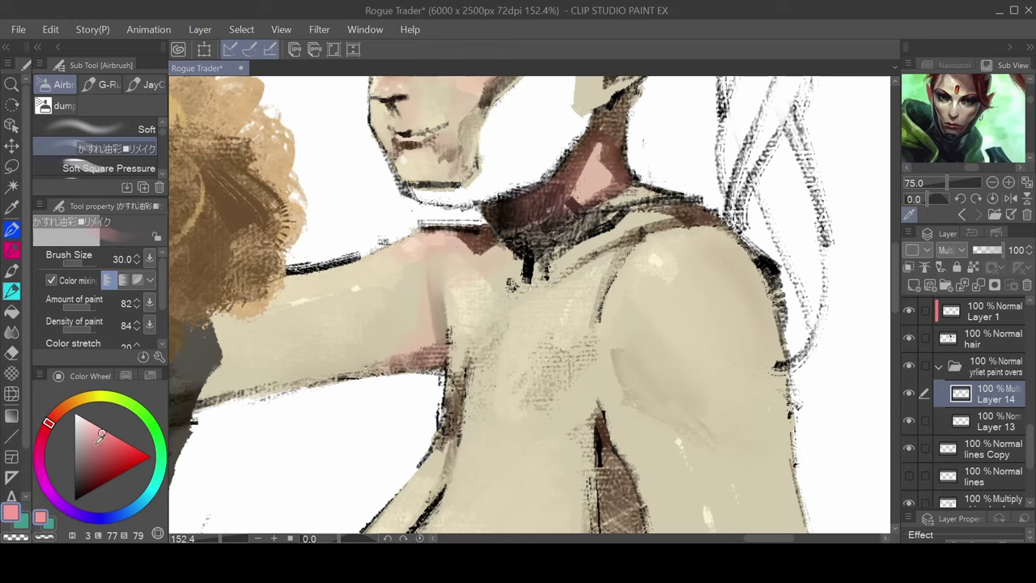
pyautogui.click(113, 459)
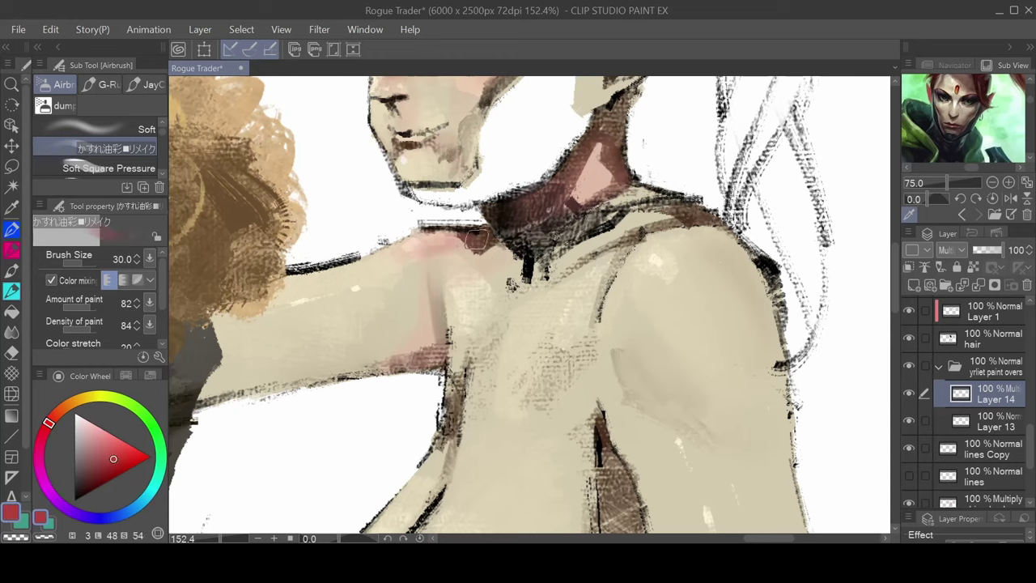
pyautogui.moveTo(482, 254)
pyautogui.mouseDown()
pyautogui.moveTo(451, 235)
pyautogui.moveTo(420, 246)
pyautogui.moveTo(467, 242)
pyautogui.moveTo(430, 262)
pyautogui.moveTo(483, 264)
pyautogui.moveTo(465, 283)
pyautogui.moveTo(496, 259)
pyautogui.mouseUp()
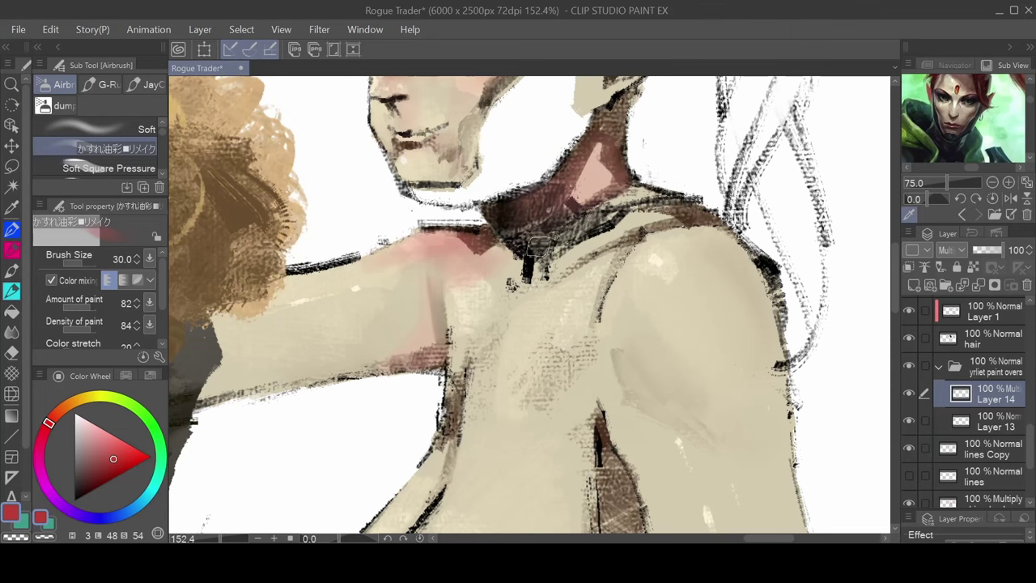
# Glaze the near shoulder and upper chest with the dark red at brush size 70
pyautogui.scroll(-2, 474, 298)
pyautogui.moveTo(583, 324); pyautogui.dragTo(398, 352)
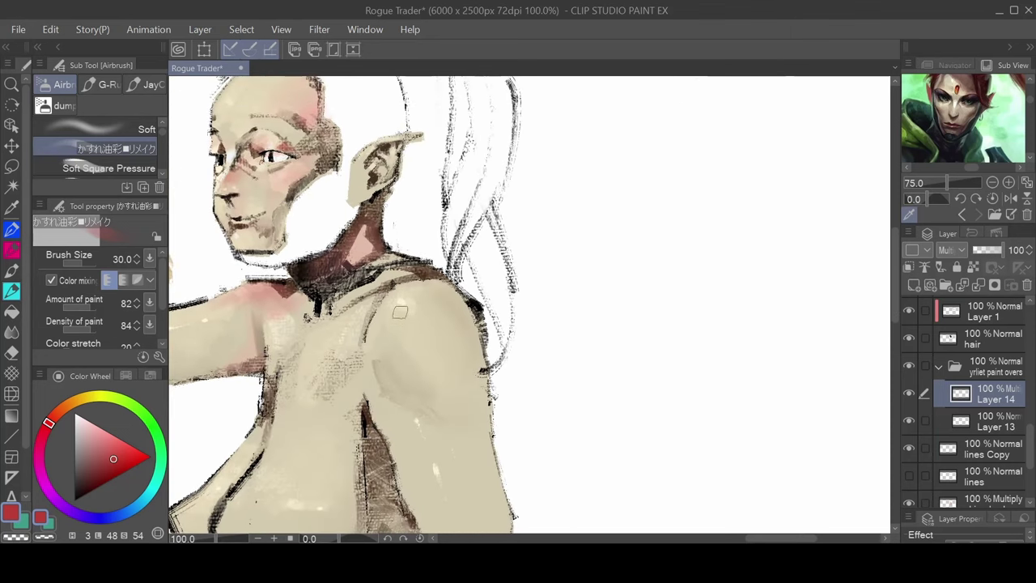
pyautogui.press(']')
pyautogui.press(']')
pyautogui.press(']')
pyautogui.press(']')
pyautogui.moveTo(408, 291)
pyautogui.mouseDown()
pyautogui.moveTo(456, 322)
pyautogui.moveTo(398, 312)
pyautogui.moveTo(417, 302)
pyautogui.moveTo(382, 320)
pyautogui.moveTo(425, 339)
pyautogui.moveTo(431, 353)
pyautogui.moveTo(448, 306)
pyautogui.moveTo(459, 343)
pyautogui.moveTo(399, 326)
pyautogui.moveTo(402, 363)
pyautogui.moveTo(456, 343)
pyautogui.moveTo(417, 390)
pyautogui.moveTo(475, 372)
pyautogui.moveTo(473, 404)
pyautogui.moveTo(454, 332)
pyautogui.moveTo(403, 363)
pyautogui.moveTo(499, 312)
pyautogui.moveTo(540, 225)
pyautogui.mouseUp()
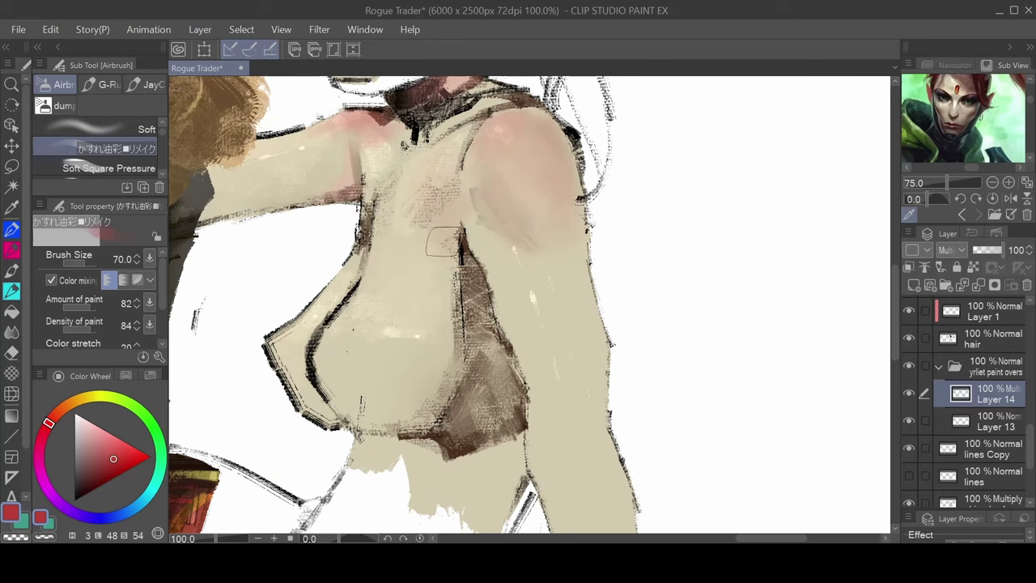
# Redden the shadow beneath the near armpit and the adjoining inner edge of the near arm
pyautogui.moveTo(502, 340); pyautogui.dragTo(475, 281)
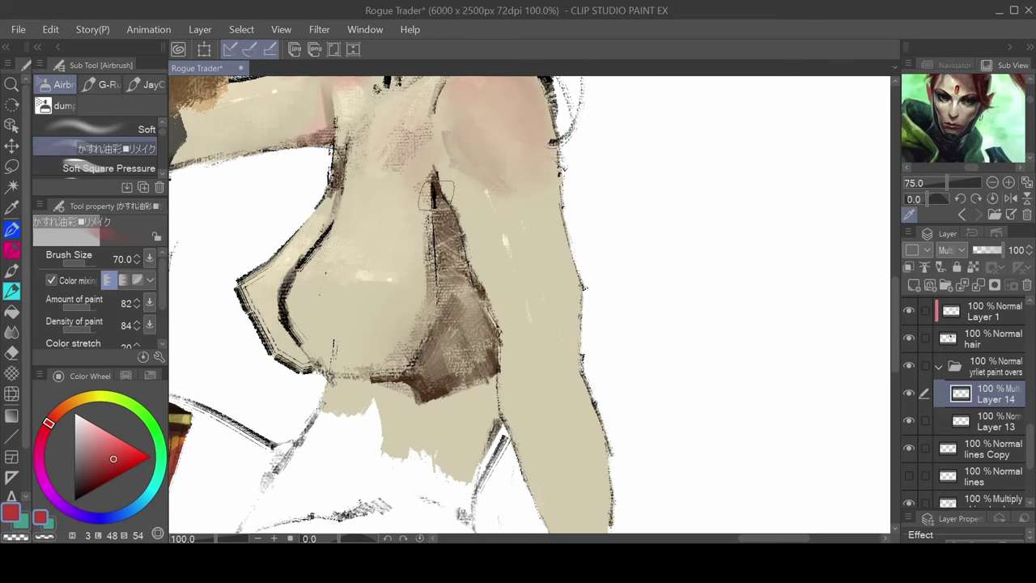
pyautogui.moveTo(443, 212)
pyautogui.mouseDown()
pyautogui.moveTo(454, 280)
pyautogui.moveTo(448, 203)
pyautogui.mouseUp()
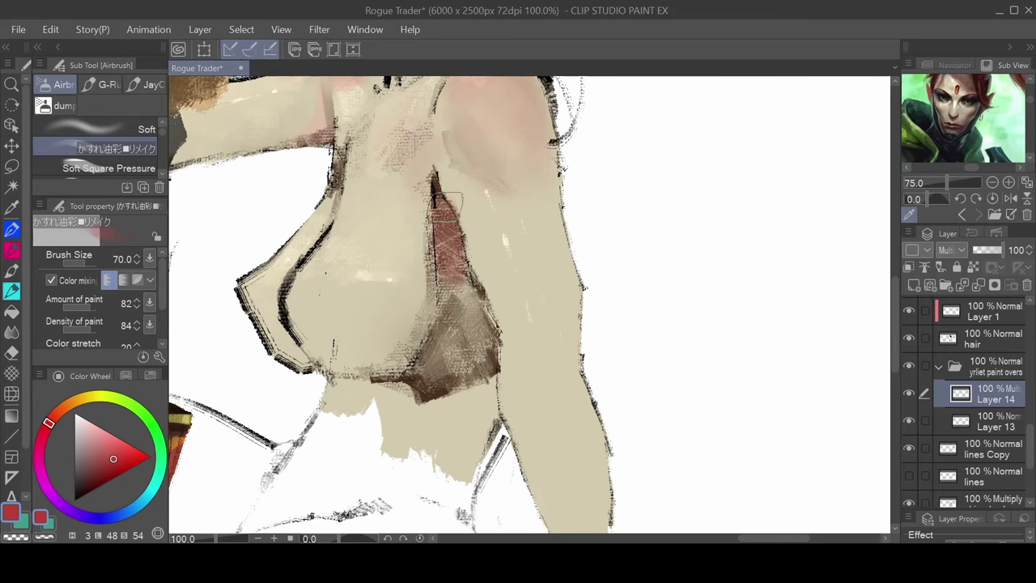
pyautogui.moveTo(451, 259)
pyautogui.mouseDown()
pyautogui.moveTo(462, 301)
pyautogui.moveTo(483, 315)
pyautogui.moveTo(486, 291)
pyautogui.moveTo(490, 315)
pyautogui.moveTo(496, 375)
pyautogui.moveTo(469, 321)
pyautogui.moveTo(431, 392)
pyautogui.moveTo(475, 370)
pyautogui.moveTo(477, 420)
pyautogui.moveTo(488, 398)
pyautogui.moveTo(465, 431)
pyautogui.mouseUp()
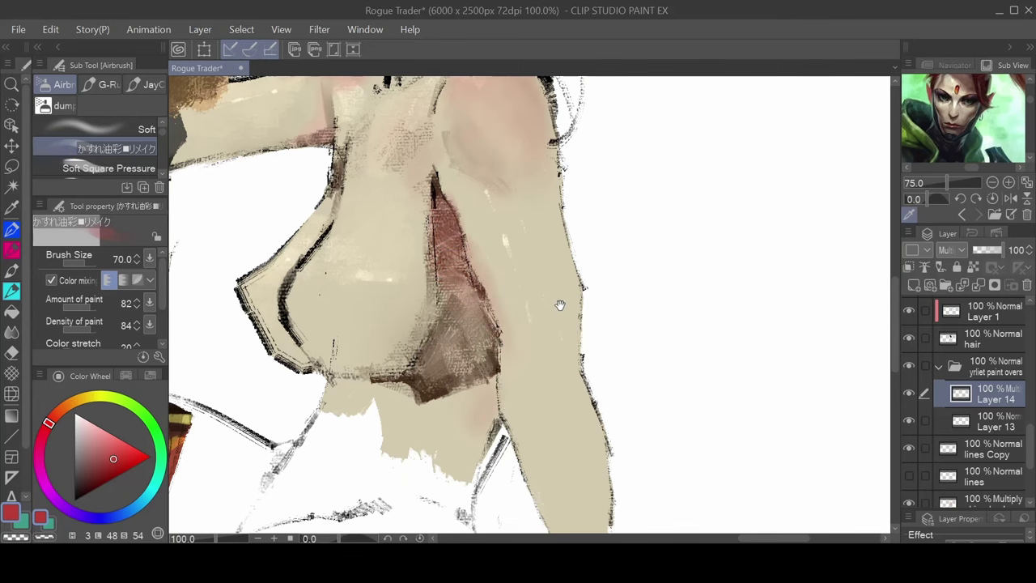
# Choose a light orange (hue 26, luminosity 65, saturation 58) and glaze the shadowed neck at brush size 25
pyautogui.moveTo(559, 302)
pyautogui.mouseDown()
pyautogui.moveTo(591, 468)
pyautogui.moveTo(610, 480)
pyautogui.mouseUp()
pyautogui.moveTo(504, 261); pyautogui.dragTo(584, 291)
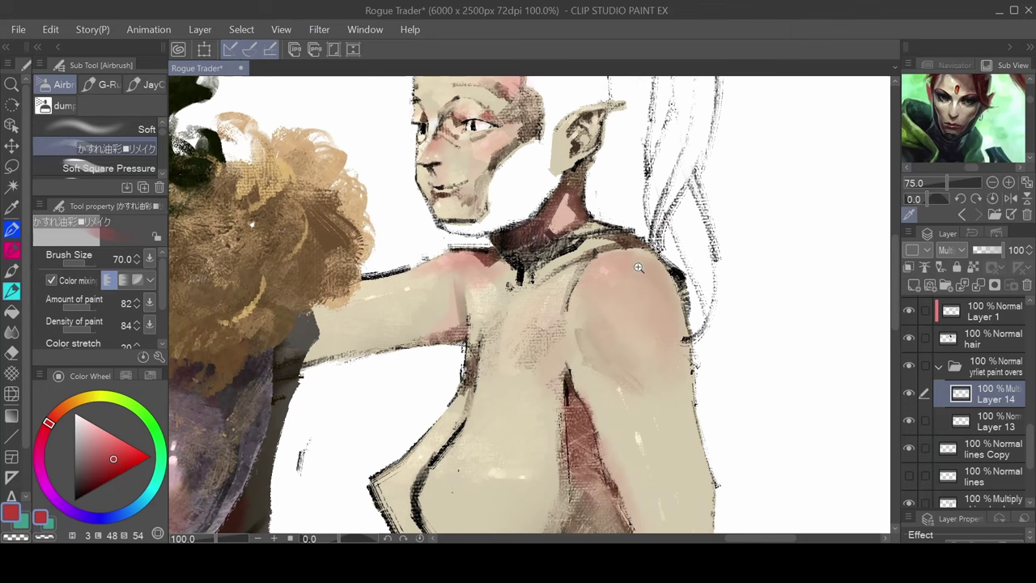
pyautogui.moveTo(639, 267); pyautogui.dragTo(612, 264)
pyautogui.scroll(-2, 613, 263)
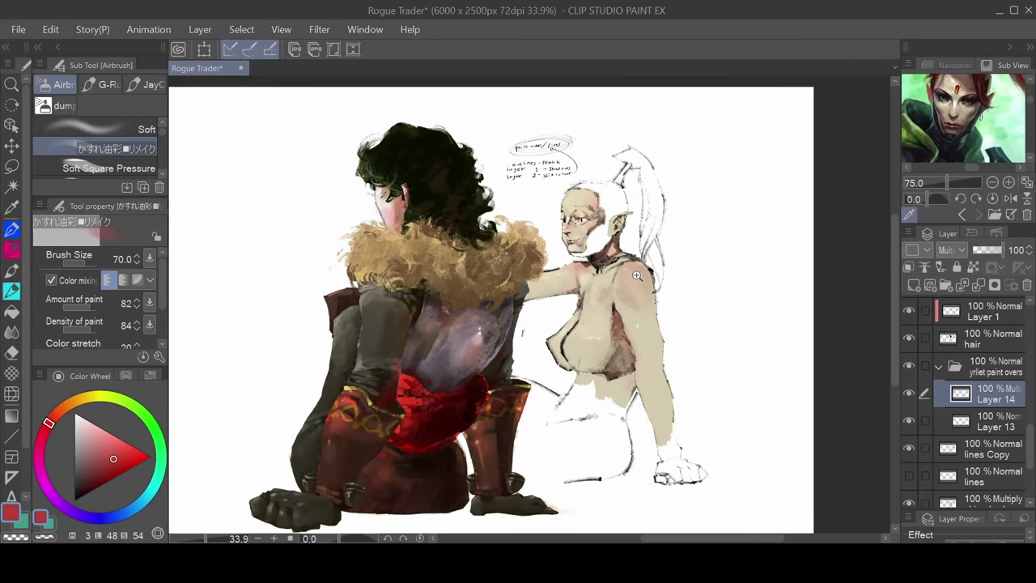
pyautogui.scroll(4, 637, 276)
pyautogui.click(60, 411)
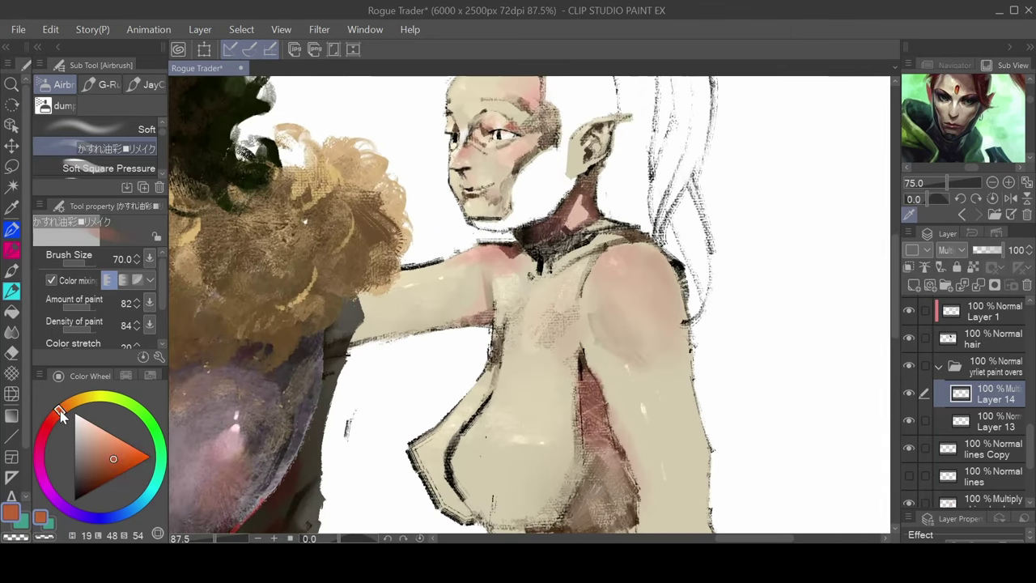
pyautogui.moveTo(61, 413); pyautogui.dragTo(68, 413)
pyautogui.moveTo(114, 458); pyautogui.dragTo(105, 443)
pyautogui.moveTo(443, 273); pyautogui.dragTo(389, 326)
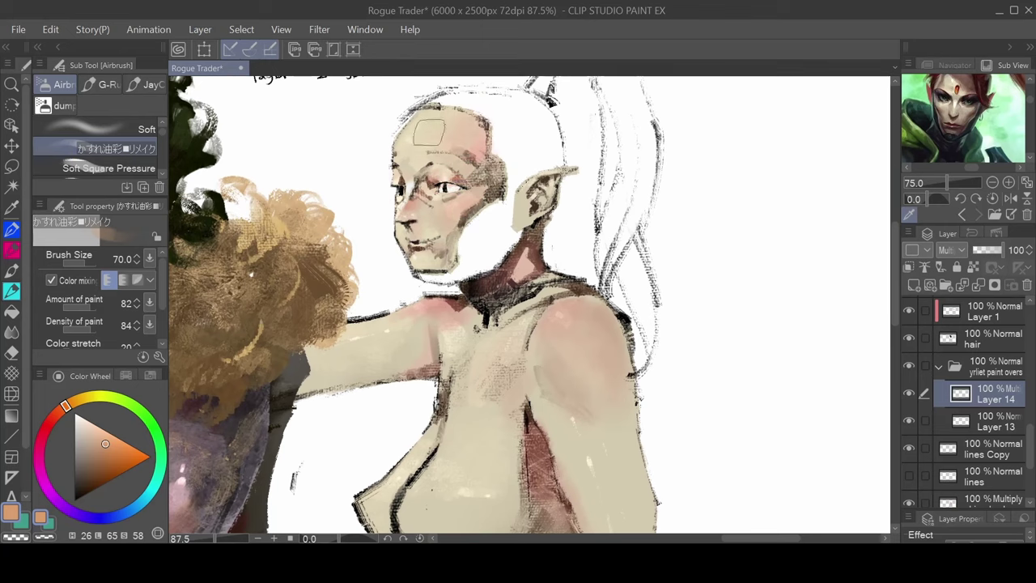
pyautogui.press('[')
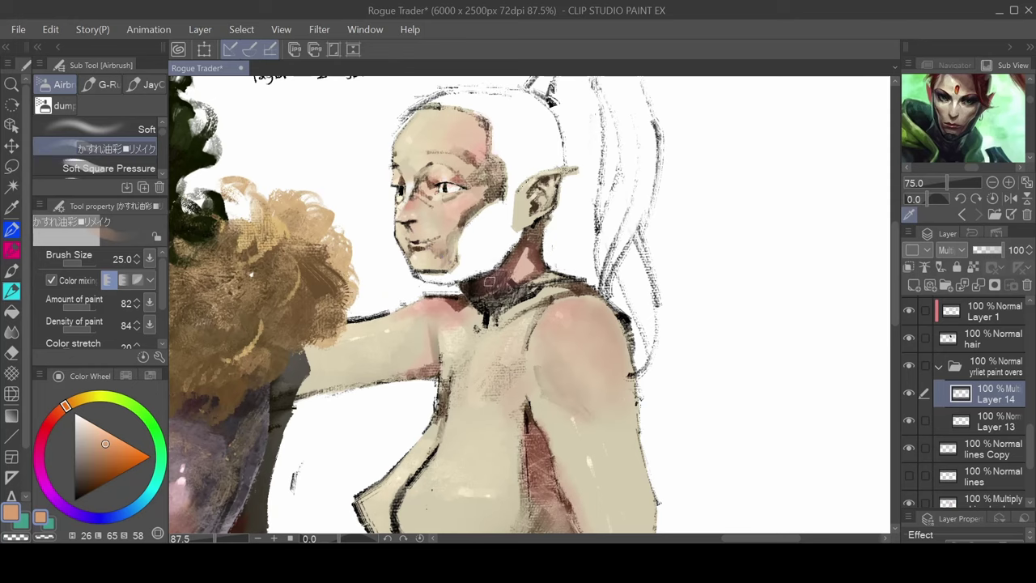
pyautogui.moveTo(490, 282); pyautogui.dragTo(513, 292)
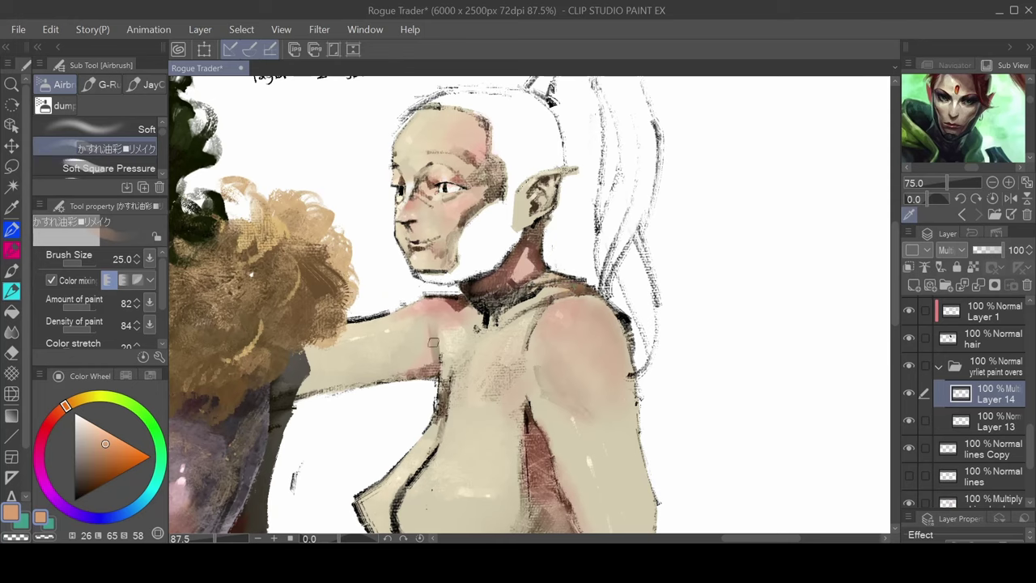
# Tint the far arm with the light orange at brush size 80
pyautogui.press(']')
pyautogui.press(']')
pyautogui.press(']')
pyautogui.press(']')
pyautogui.press(']')
pyautogui.moveTo(427, 351)
pyautogui.mouseDown()
pyautogui.moveTo(390, 367)
pyautogui.moveTo(408, 347)
pyautogui.moveTo(361, 371)
pyautogui.mouseUp()
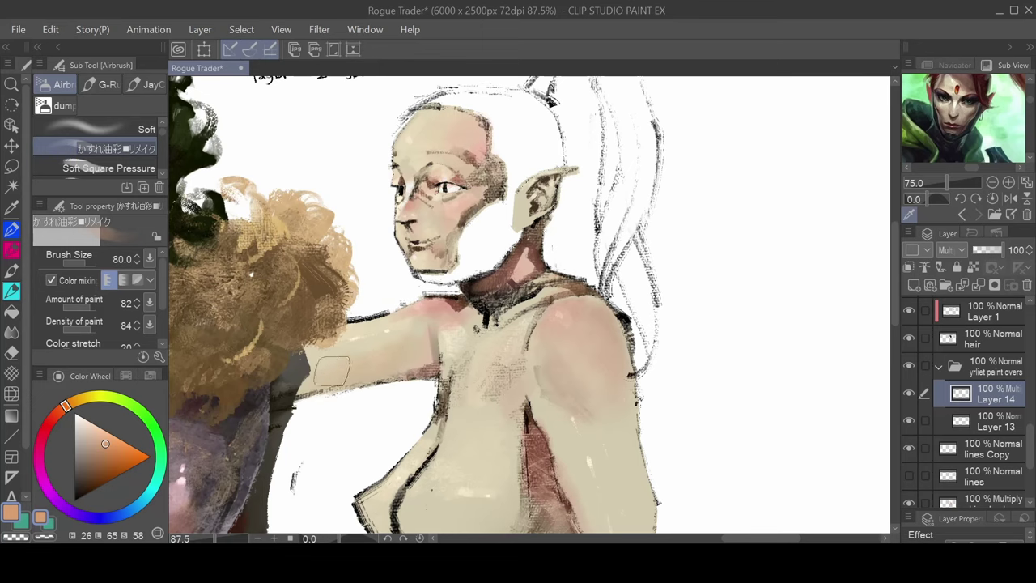
# Tint the near arm with the light orange at brush size 80, from the upper arm down past the elbow
pyautogui.moveTo(602, 333); pyautogui.dragTo(575, 324)
pyautogui.moveTo(598, 362); pyautogui.dragTo(490, 267)
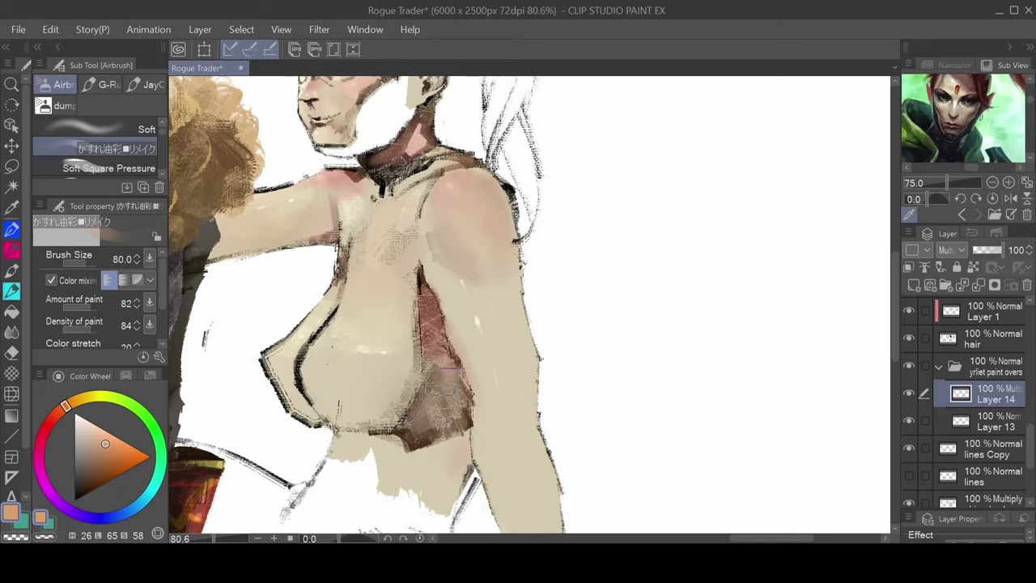
pyautogui.moveTo(538, 359); pyautogui.dragTo(447, 315)
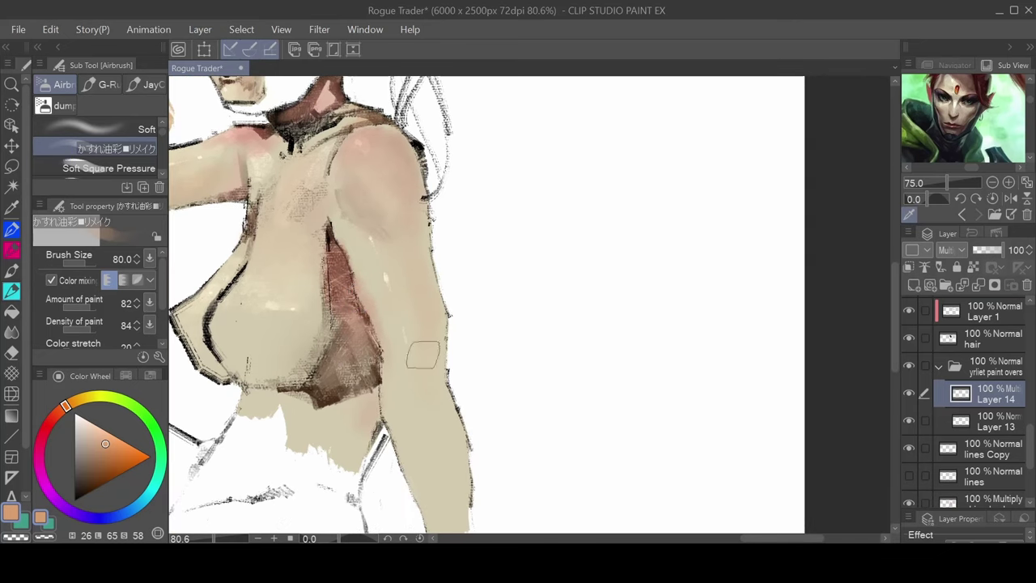
pyautogui.moveTo(537, 181); pyautogui.dragTo(643, 243)
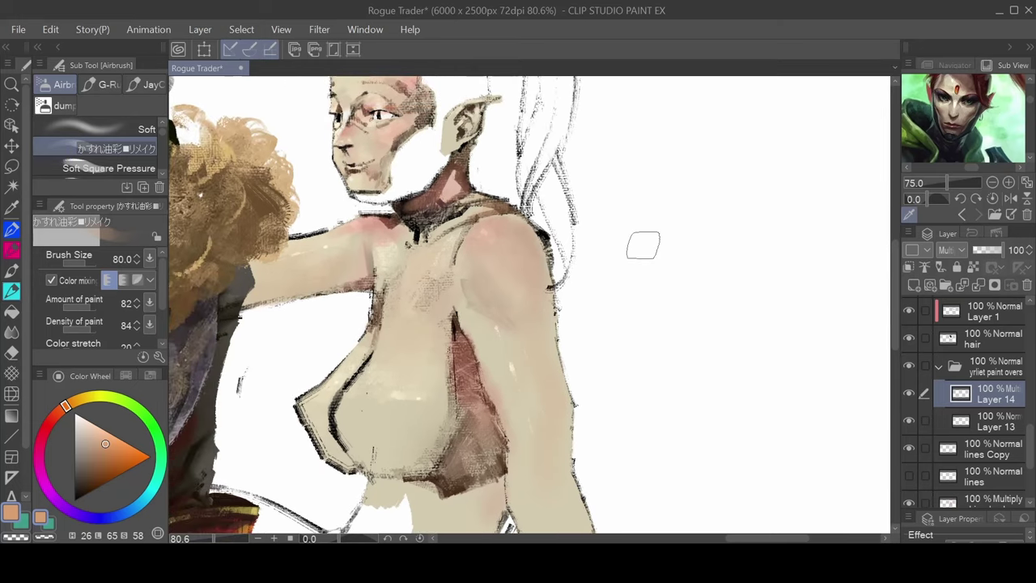
# Choose a light blue (hue 203, luminosity 87, saturation 93) and glaze the back of the neck and the temple at brush size 25
pyautogui.moveTo(54, 423)
pyautogui.mouseDown()
pyautogui.moveTo(57, 489)
pyautogui.moveTo(77, 513)
pyautogui.mouseUp()
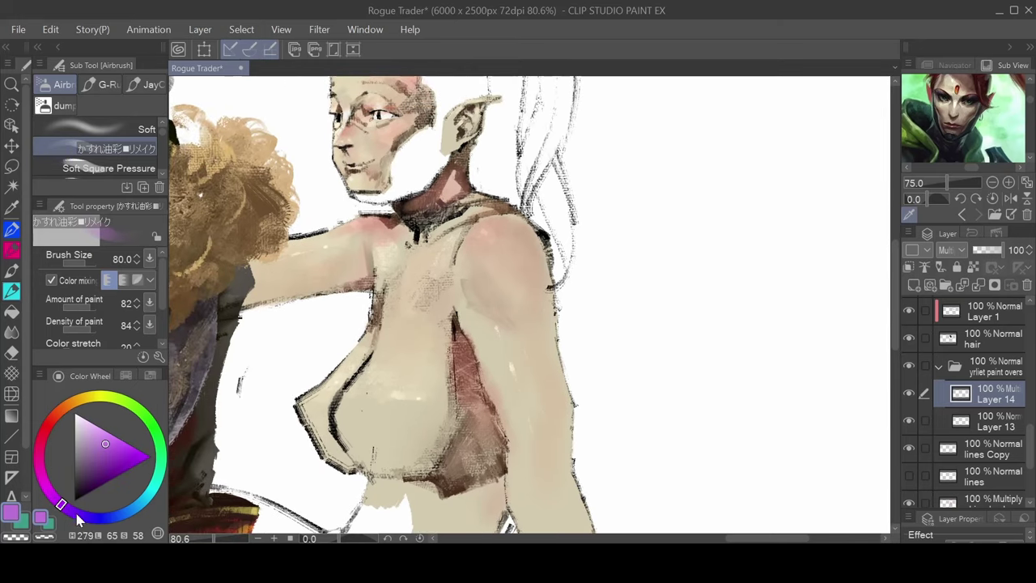
pyautogui.moveTo(144, 519); pyautogui.dragTo(139, 509)
pyautogui.moveTo(128, 456); pyautogui.dragTo(93, 425)
pyautogui.moveTo(386, 231); pyautogui.dragTo(365, 304)
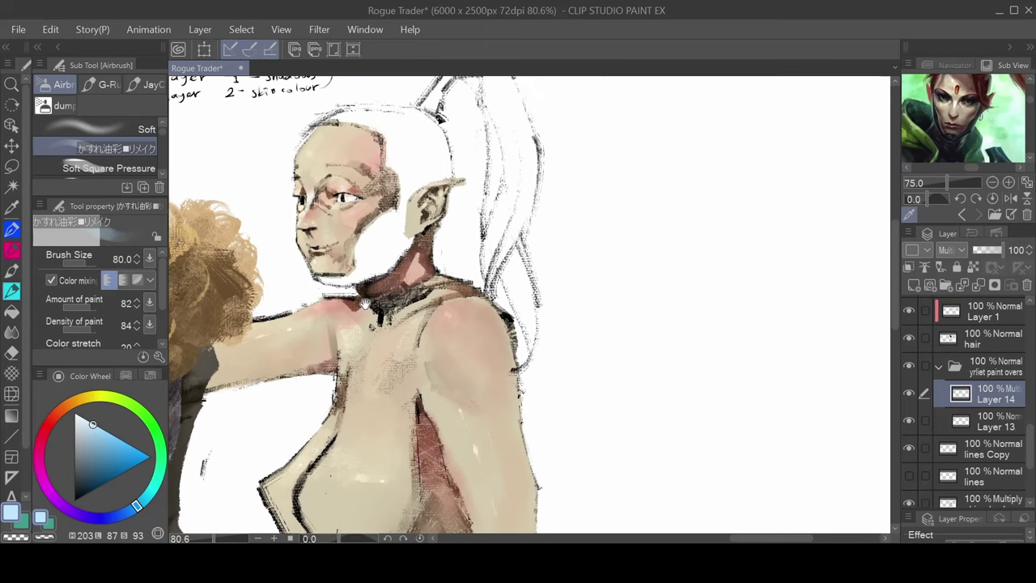
pyautogui.scroll(4, 429, 256)
pyautogui.press('[')
pyautogui.press('[')
pyautogui.press('[')
pyautogui.press('[')
pyautogui.press('[')
pyautogui.press('[')
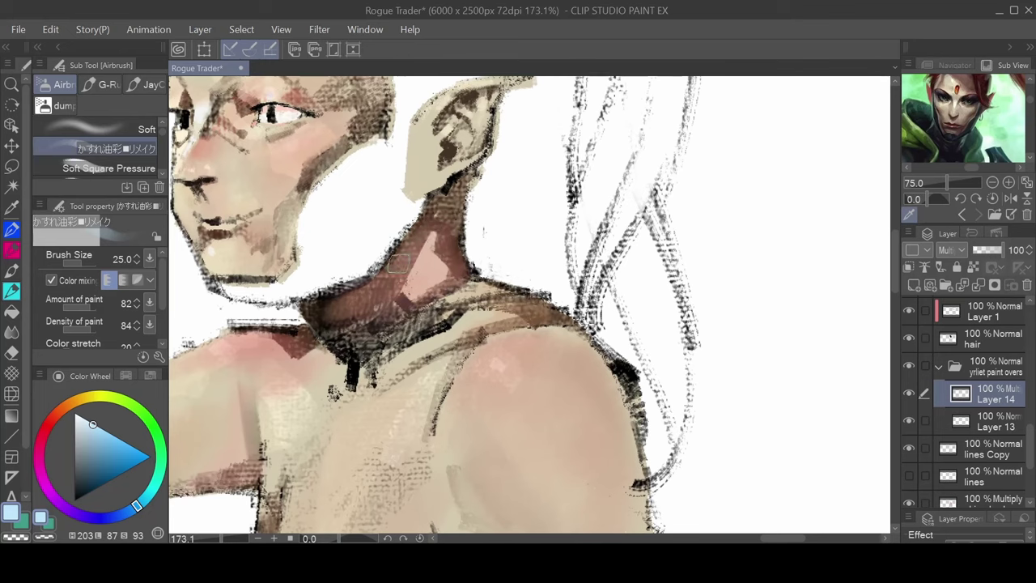
pyautogui.moveTo(433, 221)
pyautogui.mouseDown()
pyautogui.moveTo(451, 256)
pyautogui.moveTo(468, 268)
pyautogui.moveTo(445, 277)
pyautogui.moveTo(447, 252)
pyautogui.moveTo(438, 257)
pyautogui.moveTo(457, 282)
pyautogui.moveTo(478, 282)
pyautogui.moveTo(449, 278)
pyautogui.moveTo(451, 216)
pyautogui.moveTo(480, 279)
pyautogui.mouseUp()
pyautogui.moveTo(410, 207)
pyautogui.mouseDown()
pyautogui.moveTo(410, 237)
pyautogui.moveTo(399, 193)
pyautogui.moveTo(371, 201)
pyautogui.mouseUp()
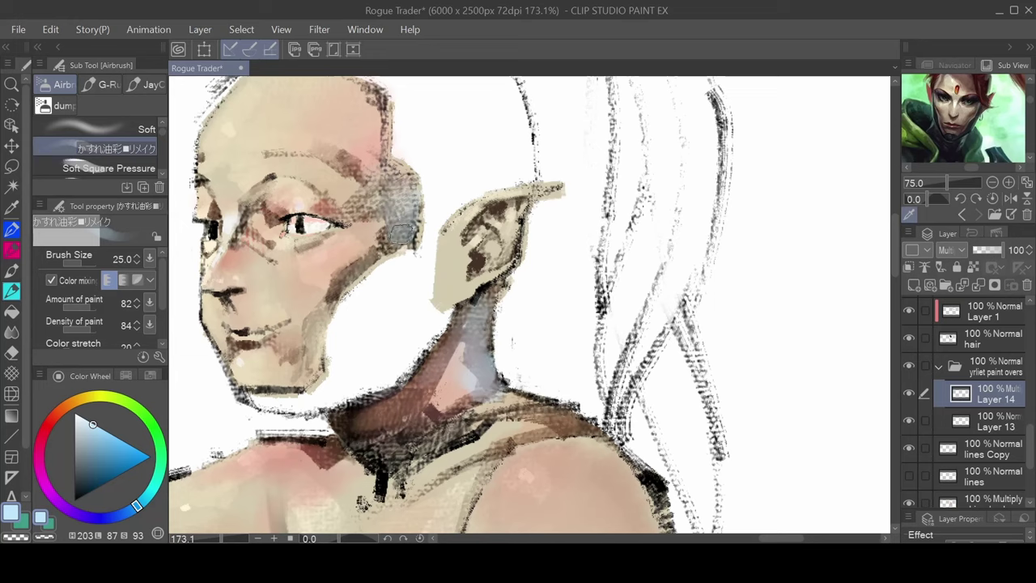
# Glaze the inner ear with crimson (hue 354, luminosity 43, saturation 49), deepening its shadows with luminosity 23 and saturation 41
pyautogui.moveTo(497, 212); pyautogui.dragTo(515, 230)
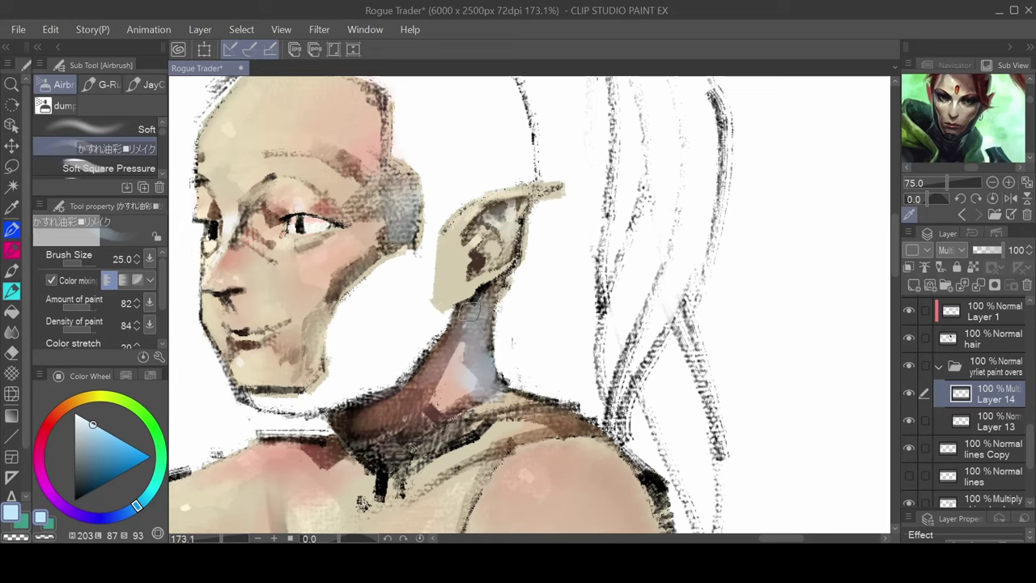
pyautogui.hotkey('ctrl', 'z')
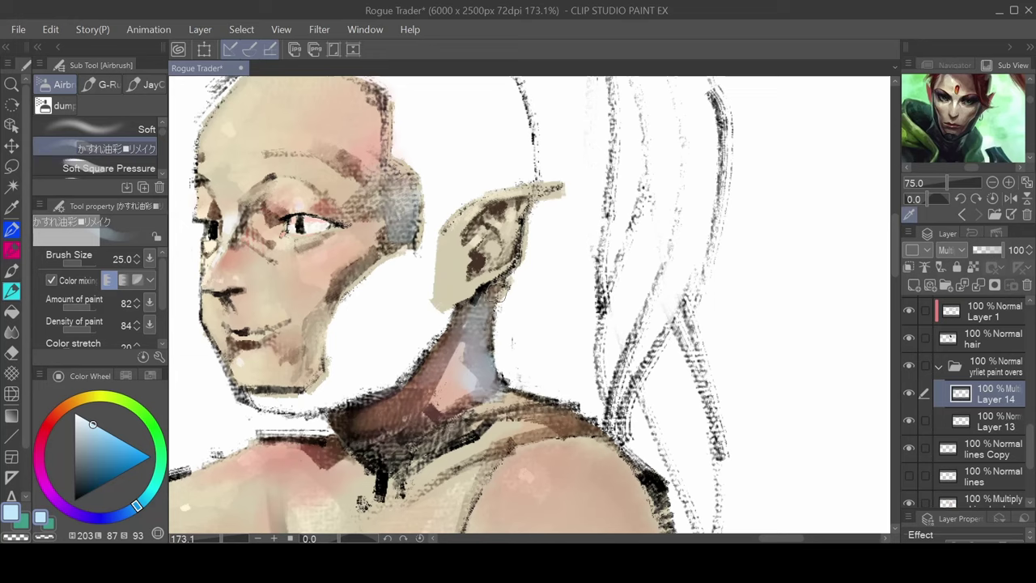
pyautogui.click(46, 428)
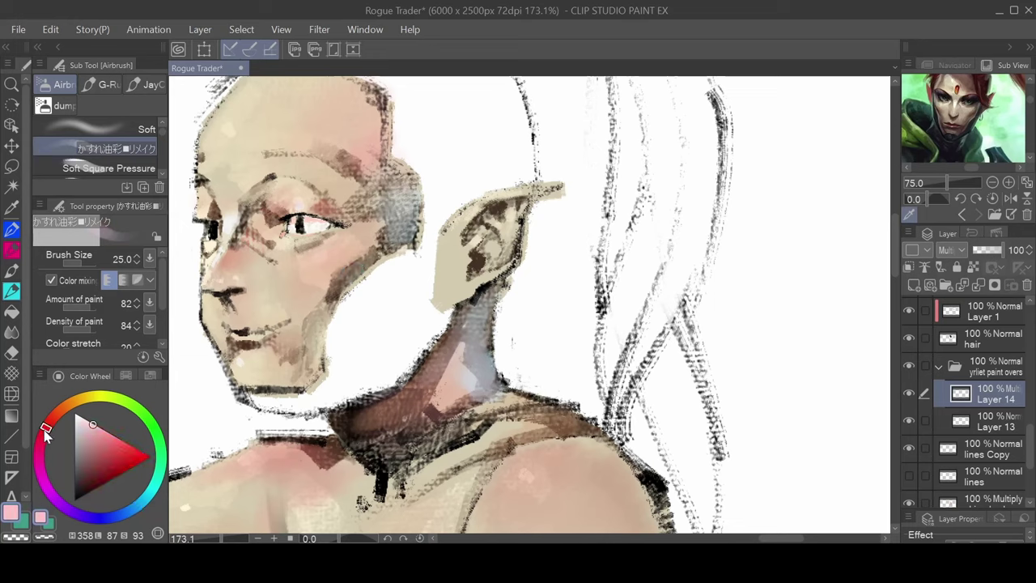
pyautogui.click(106, 463)
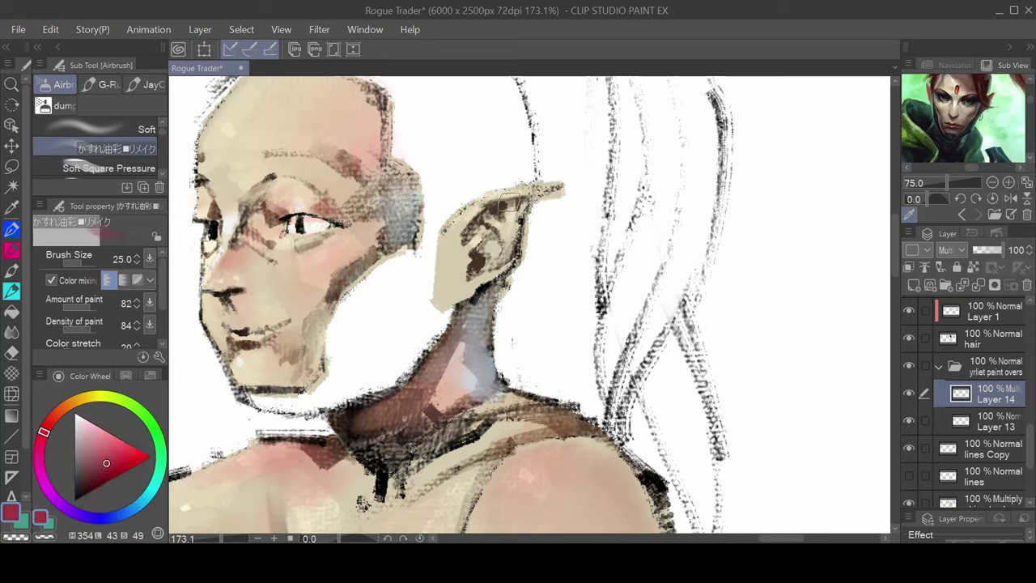
pyautogui.moveTo(502, 202)
pyautogui.mouseDown()
pyautogui.moveTo(490, 206)
pyautogui.moveTo(512, 194)
pyautogui.moveTo(490, 249)
pyautogui.mouseUp()
pyautogui.moveTo(104, 465); pyautogui.dragTo(89, 480)
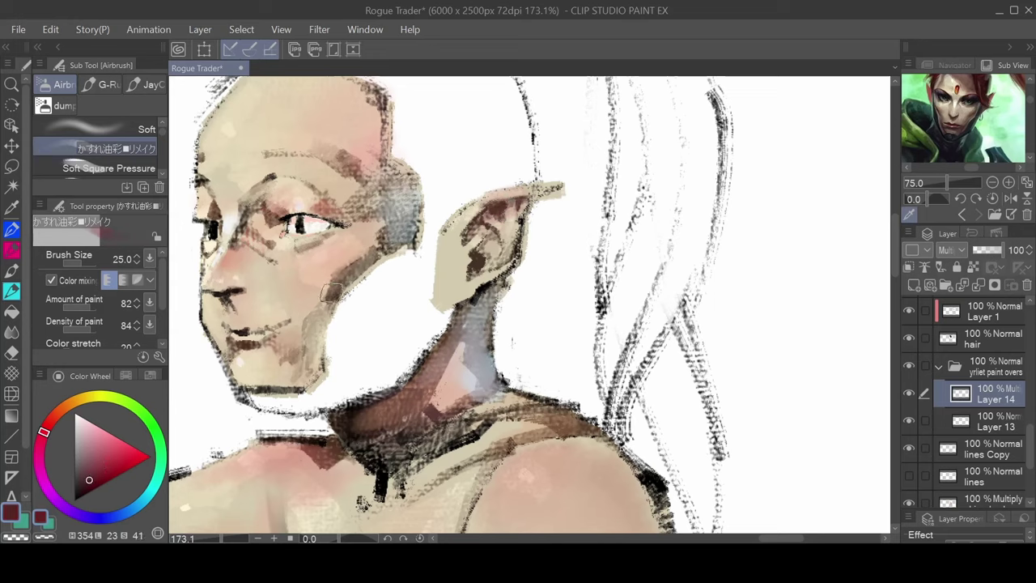
pyautogui.moveTo(476, 235)
pyautogui.mouseDown()
pyautogui.moveTo(483, 261)
pyautogui.moveTo(493, 223)
pyautogui.moveTo(516, 208)
pyautogui.moveTo(465, 279)
pyautogui.mouseUp()
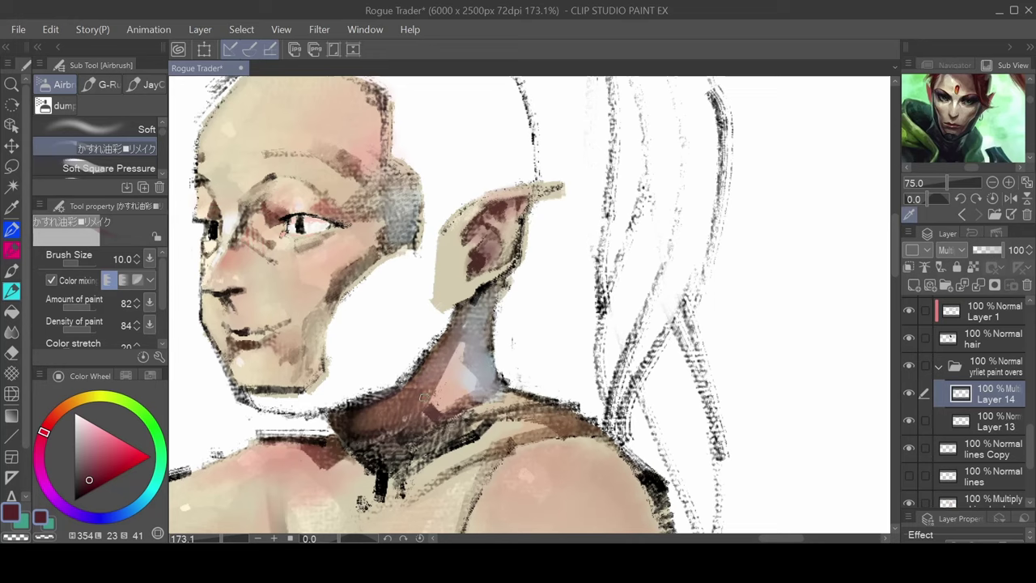
# Choose a light blue (hue 198, luminosity 88, saturation 100) and glaze the shoulder slope behind the neck at brush size 17
pyautogui.moveTo(120, 518); pyautogui.dragTo(142, 505)
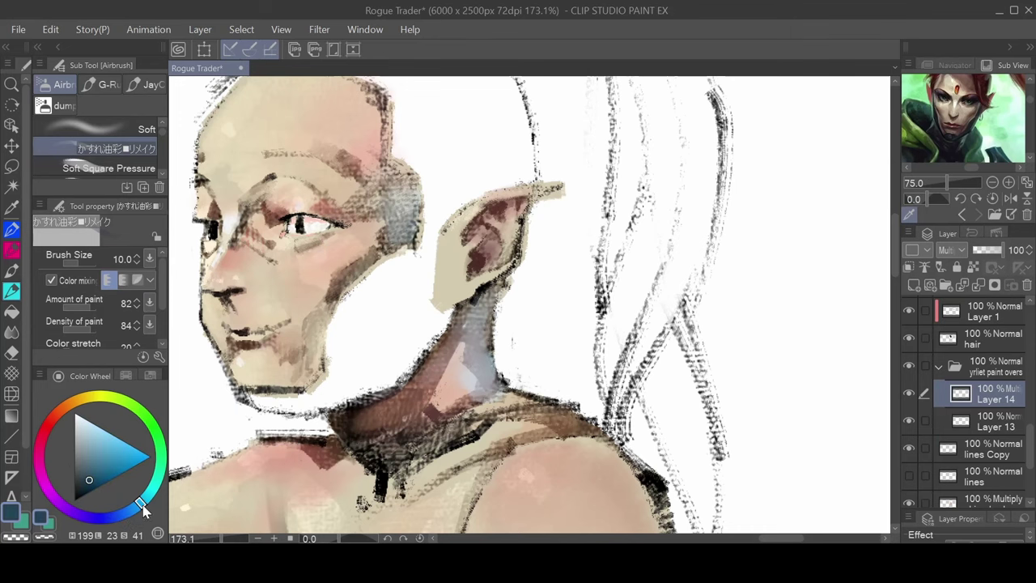
pyautogui.moveTo(98, 430); pyautogui.dragTo(93, 423)
pyautogui.moveTo(478, 406); pyautogui.dragTo(593, 261)
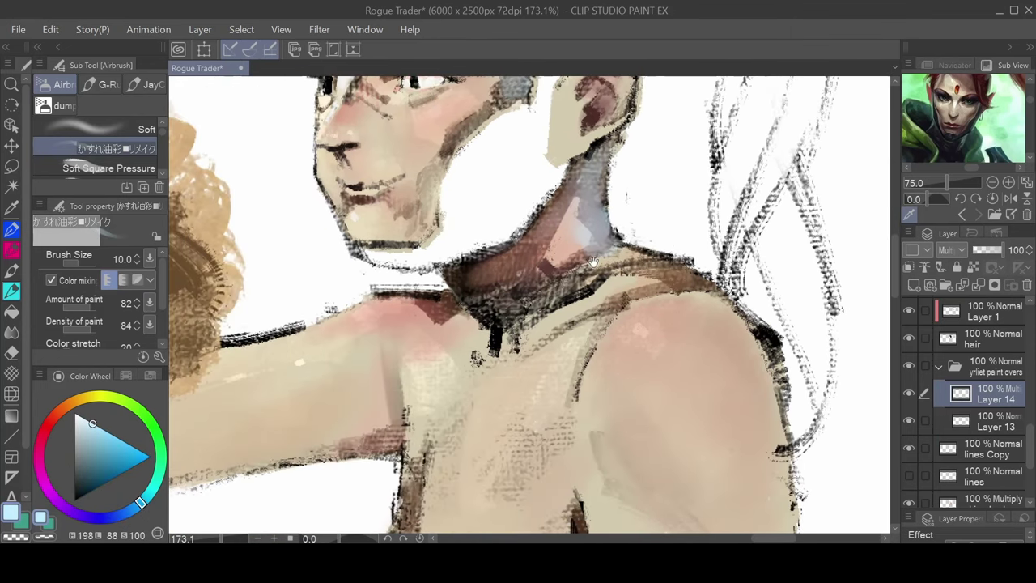
pyautogui.moveTo(686, 300)
pyautogui.mouseDown()
pyautogui.moveTo(637, 295)
pyautogui.moveTo(638, 269)
pyautogui.moveTo(657, 280)
pyautogui.moveTo(636, 265)
pyautogui.mouseUp()
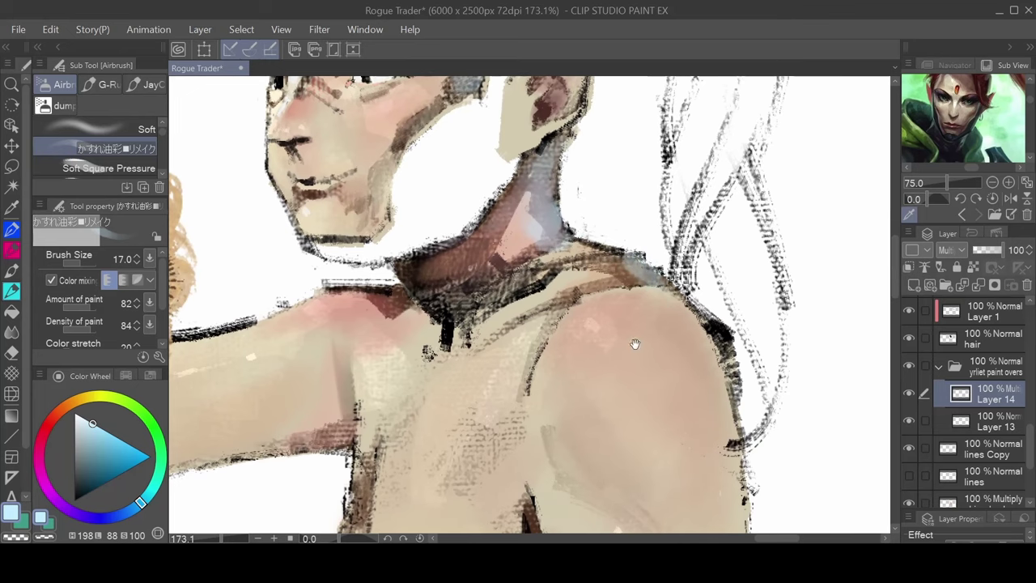
# Glaze the shadow on the side of the torso below the near armpit with the light blue at brush size 100
pyautogui.moveTo(635, 344); pyautogui.dragTo(451, 169)
pyautogui.moveTo(464, 432); pyautogui.dragTo(447, 279)
pyautogui.press(']')
pyautogui.press(']')
pyautogui.moveTo(422, 200); pyautogui.dragTo(487, 280)
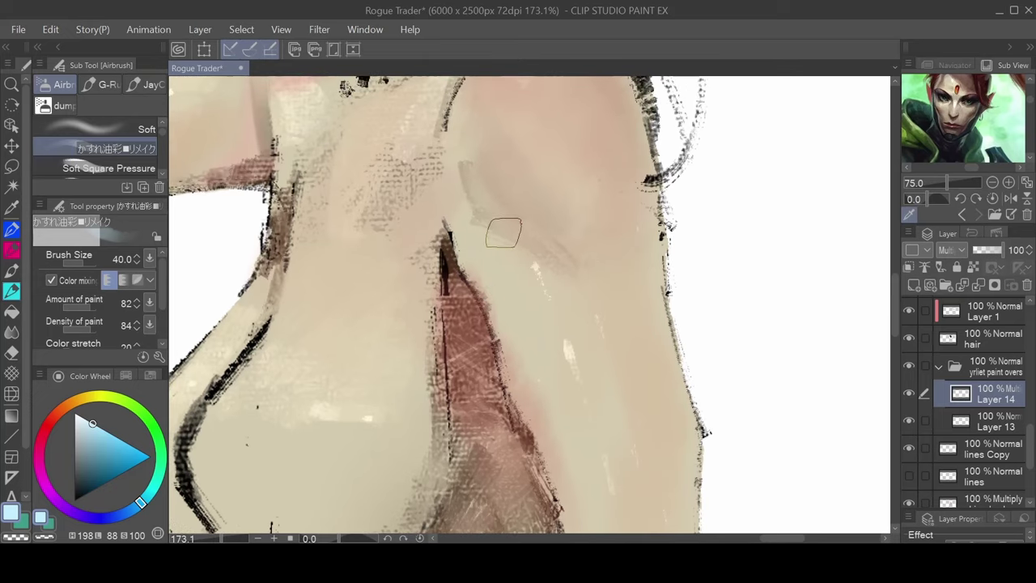
pyautogui.scroll(5, 494, 219)
pyautogui.moveTo(508, 226); pyautogui.dragTo(624, 125)
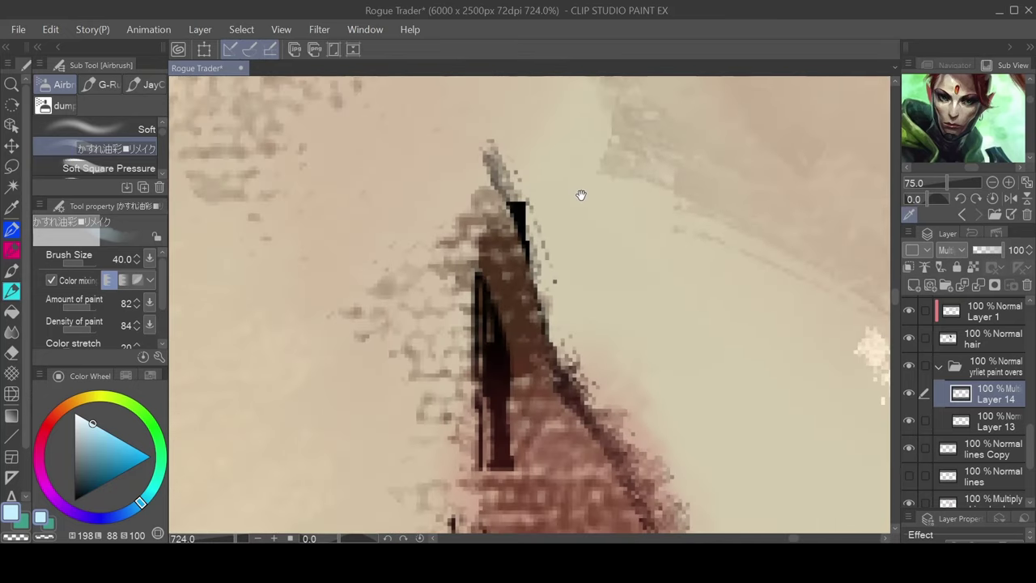
pyautogui.scroll(-5, 599, 235)
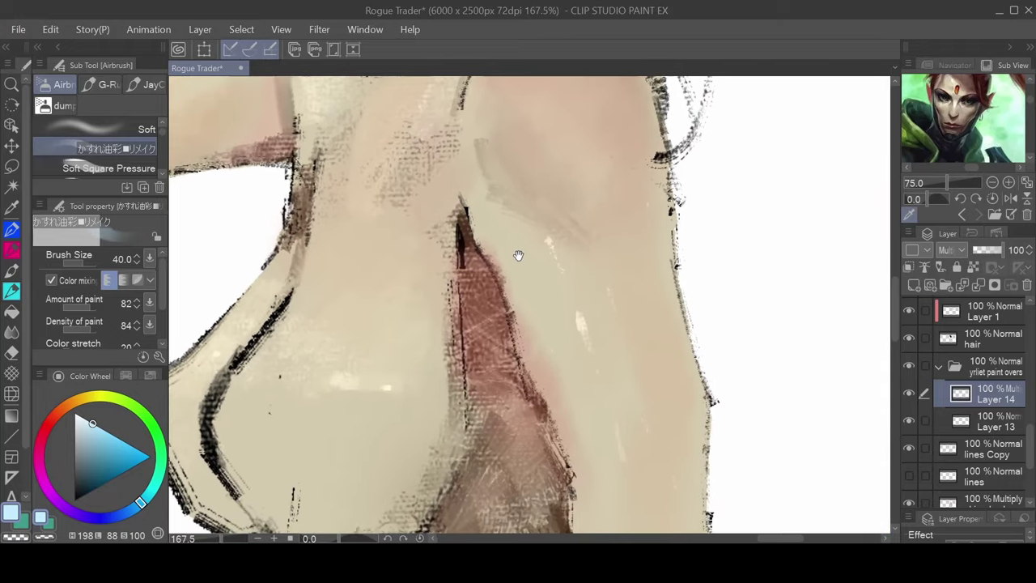
pyautogui.moveTo(518, 255); pyautogui.dragTo(519, 258)
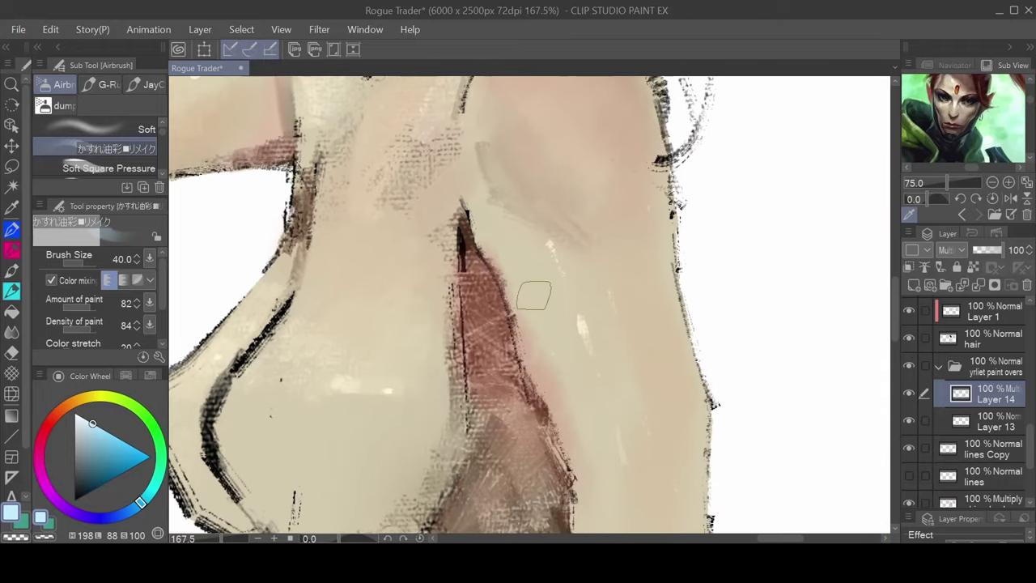
pyautogui.press(']')
pyautogui.press(']')
pyautogui.press(']')
pyautogui.press(']')
pyautogui.press(']')
pyautogui.press(']')
pyautogui.scroll(-2, 522, 323)
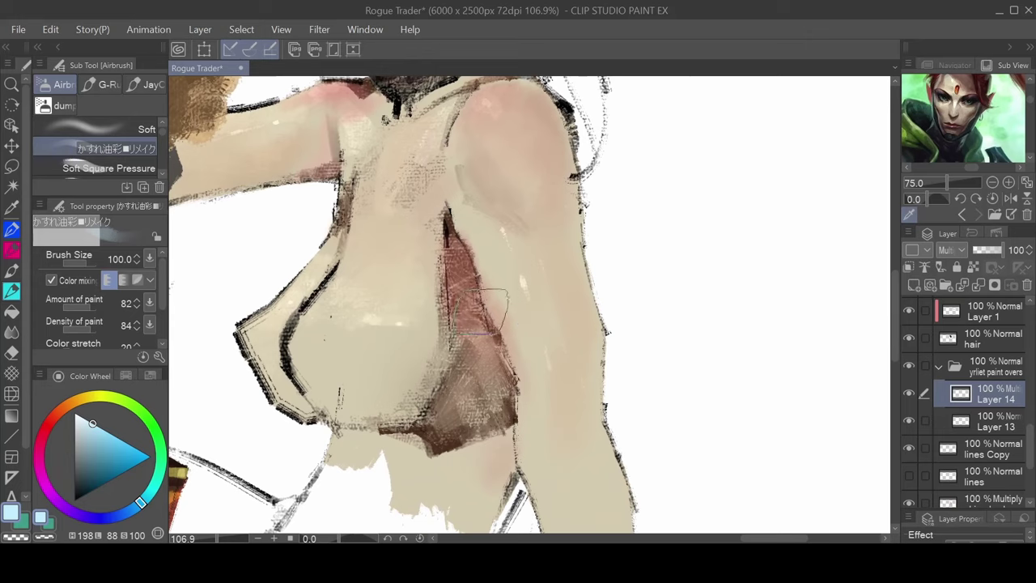
pyautogui.moveTo(481, 398)
pyautogui.mouseDown()
pyautogui.moveTo(466, 318)
pyautogui.moveTo(481, 398)
pyautogui.moveTo(469, 400)
pyautogui.moveTo(473, 423)
pyautogui.moveTo(495, 387)
pyautogui.mouseUp()
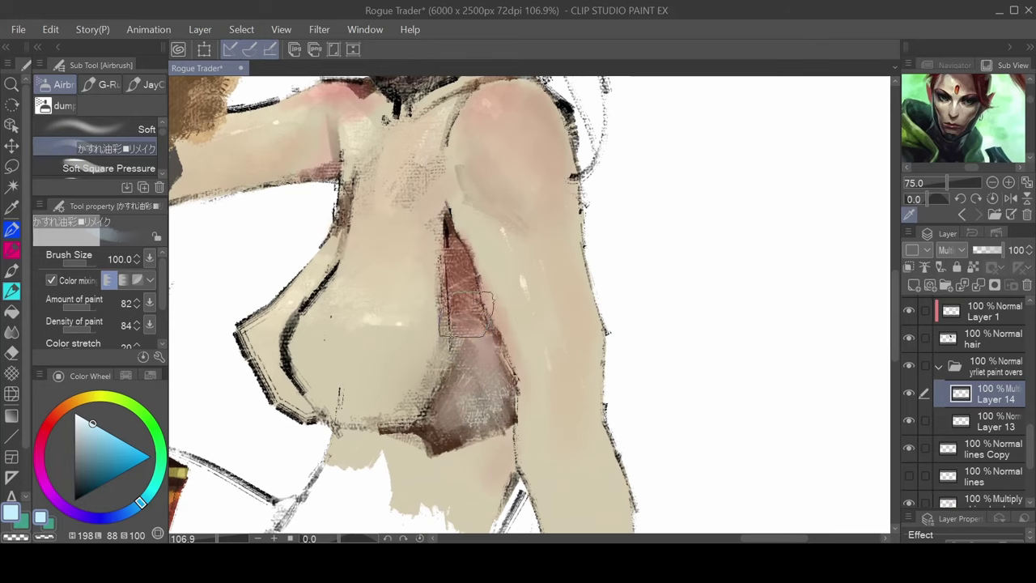
# Strengthen the light blue over the lower side-torso shadow and glaze along the near arm's outer edge
pyautogui.scroll(-4, 475, 516)
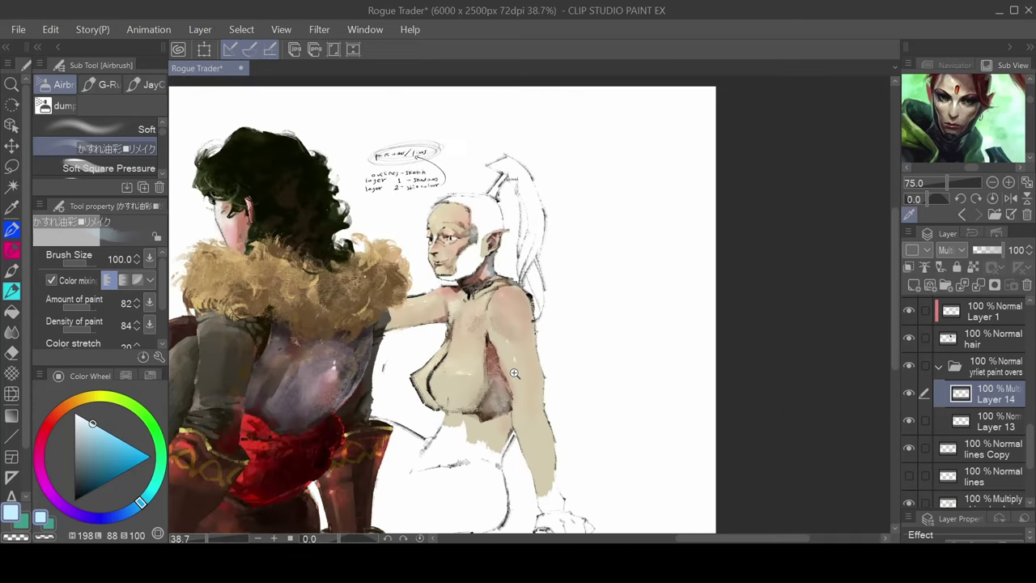
pyautogui.scroll(3, 514, 373)
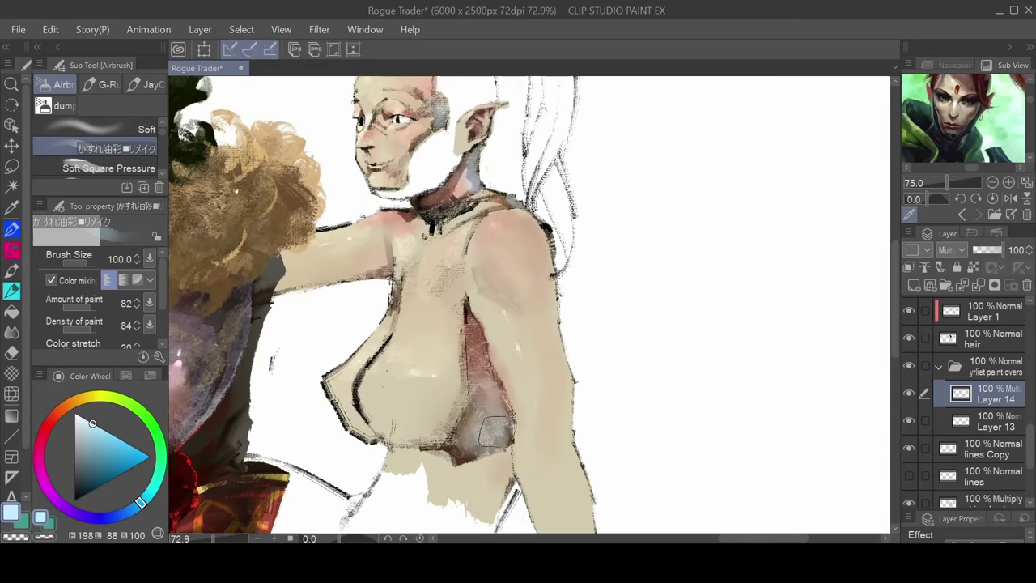
pyautogui.moveTo(495, 430)
pyautogui.mouseDown()
pyautogui.moveTo(481, 372)
pyautogui.moveTo(497, 447)
pyautogui.mouseUp()
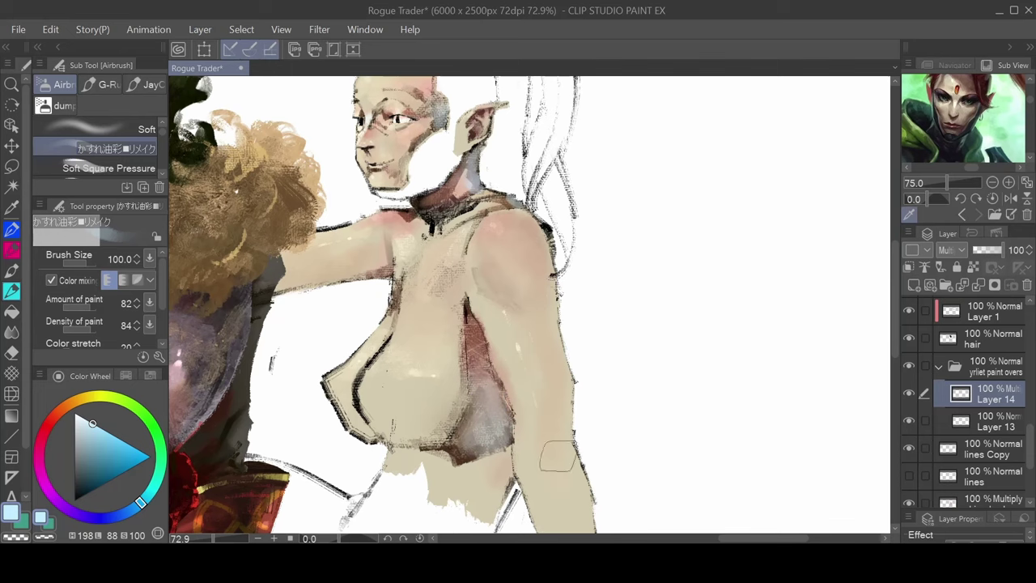
pyautogui.moveTo(489, 240); pyautogui.dragTo(504, 243)
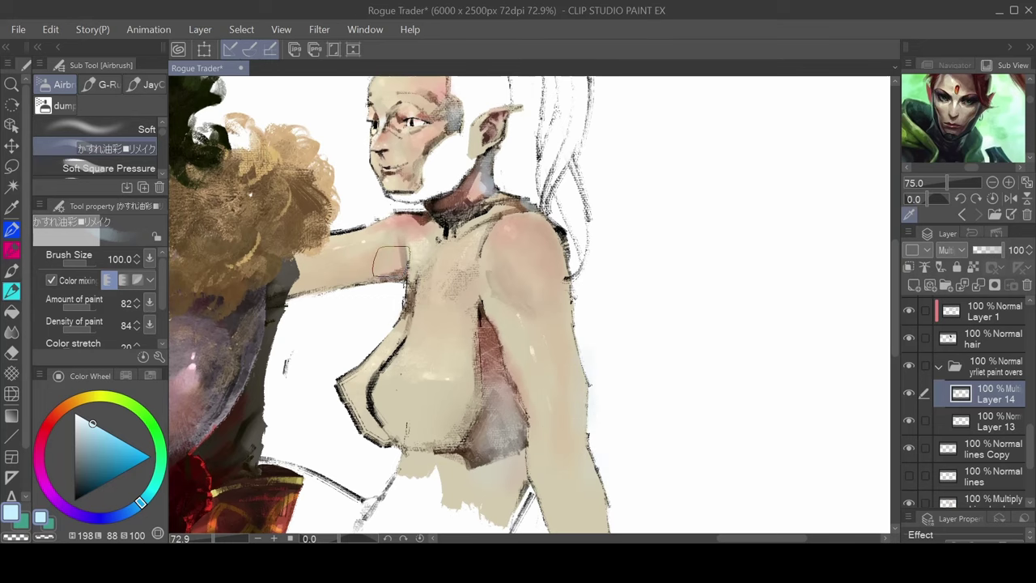
# Glaze the underside of the far arm with the light blue at brush size 40
pyautogui.press('[')
pyautogui.scroll(5, 391, 267)
pyautogui.moveTo(328, 279); pyautogui.dragTo(661, 237)
pyautogui.scroll(-2, 630, 249)
pyautogui.scroll(-1, 631, 250)
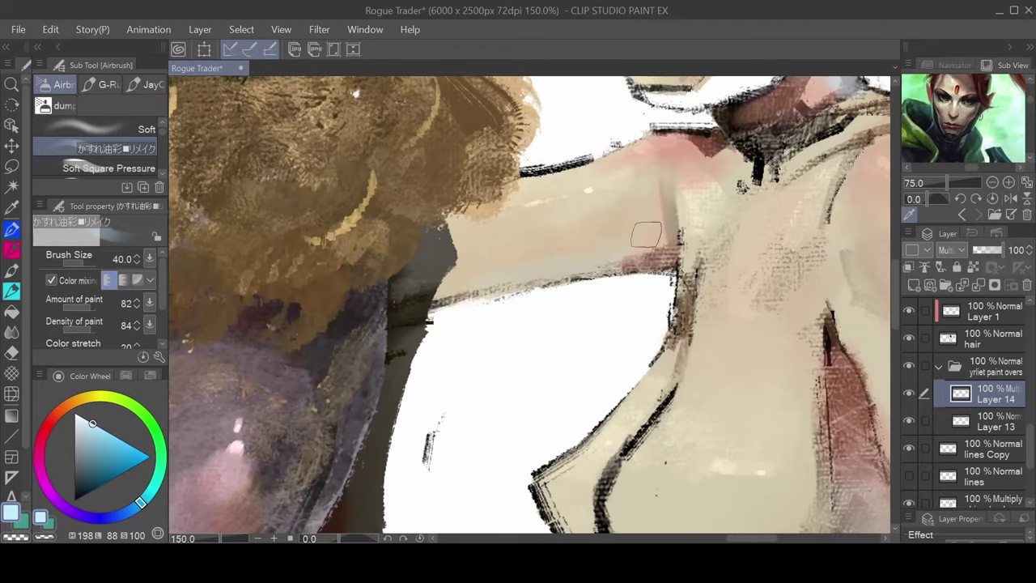
pyautogui.moveTo(749, 328); pyautogui.dragTo(611, 248)
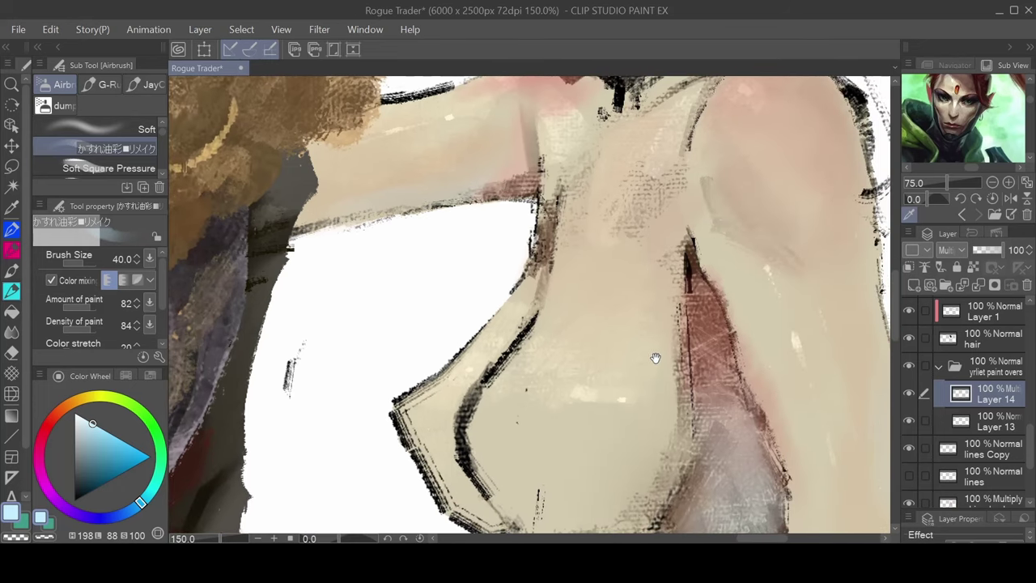
pyautogui.moveTo(656, 358)
pyautogui.mouseDown()
pyautogui.moveTo(543, 287)
pyautogui.moveTo(571, 308)
pyautogui.mouseUp()
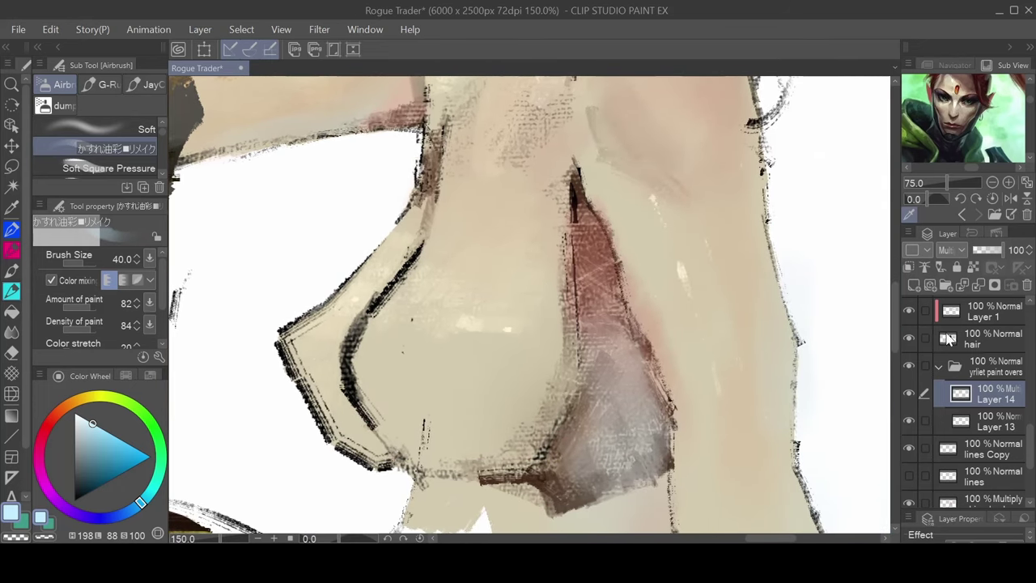
# Create a new layer above the Multiply skin layer, set its blending mode to Add, and save the painting
pyautogui.click(914, 285)
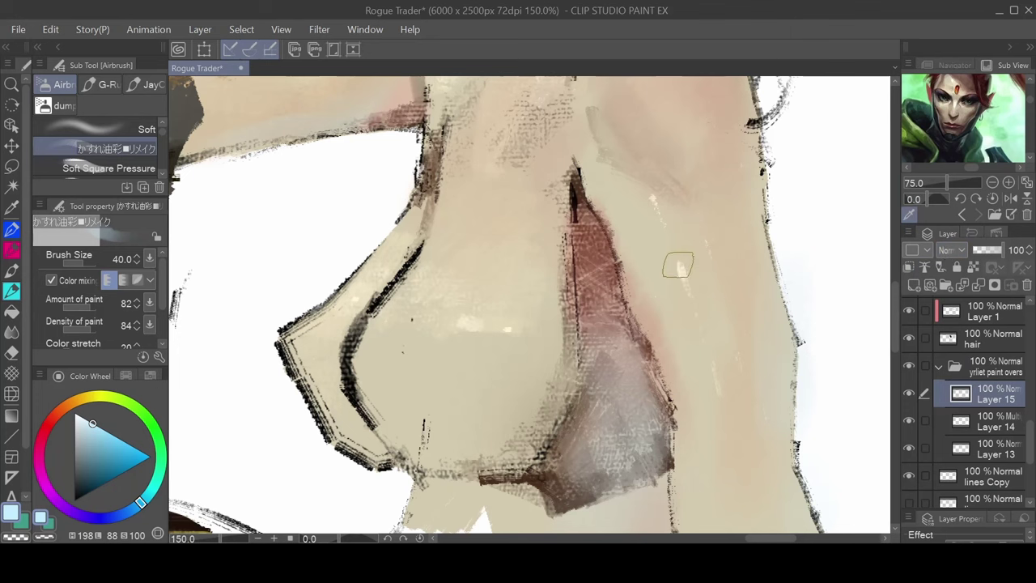
pyautogui.moveTo(702, 265); pyautogui.dragTo(661, 270)
pyautogui.moveTo(682, 220); pyautogui.dragTo(629, 273)
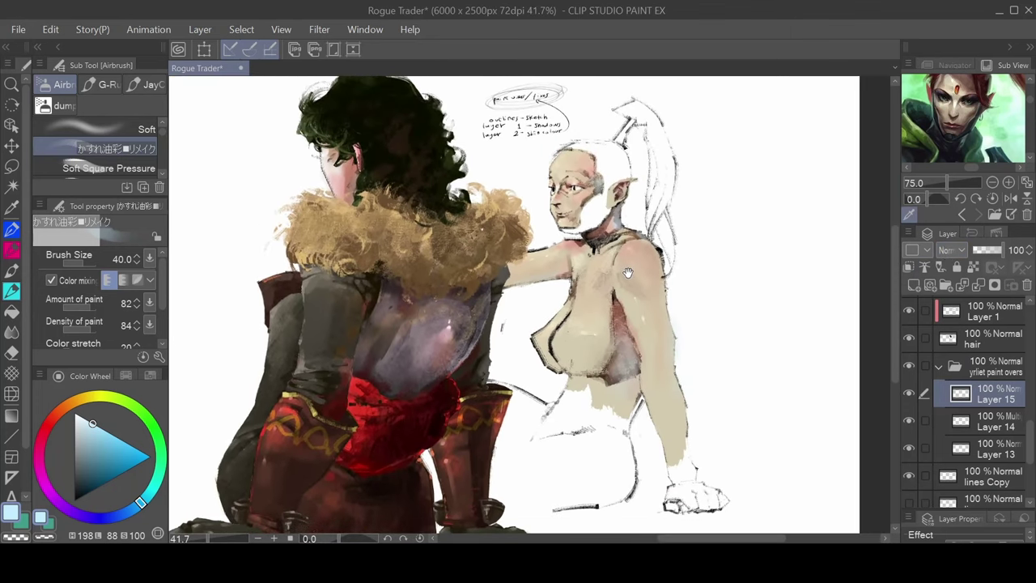
pyautogui.scroll(2, 628, 273)
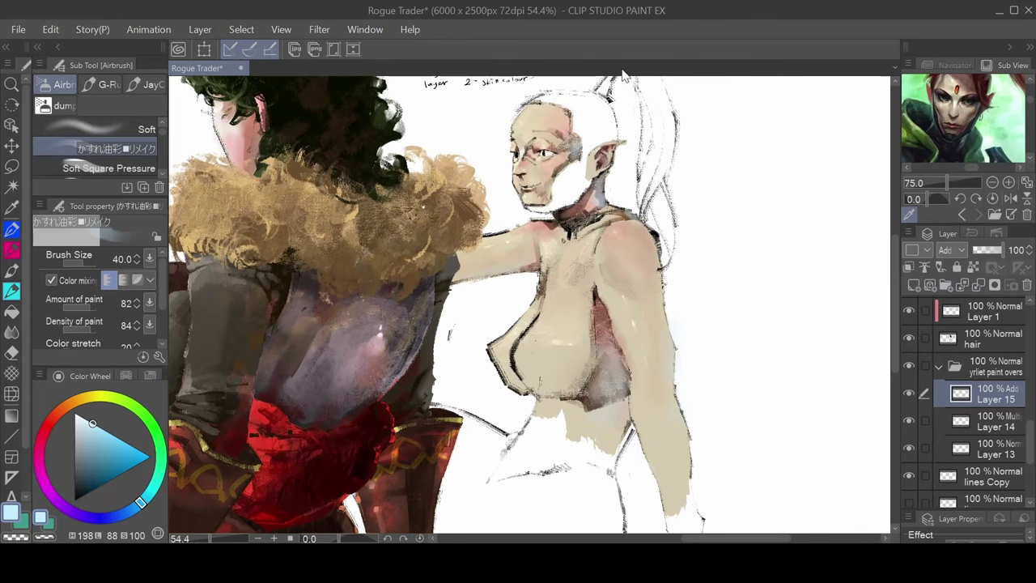
pyautogui.hotkey('ctrl', 's')
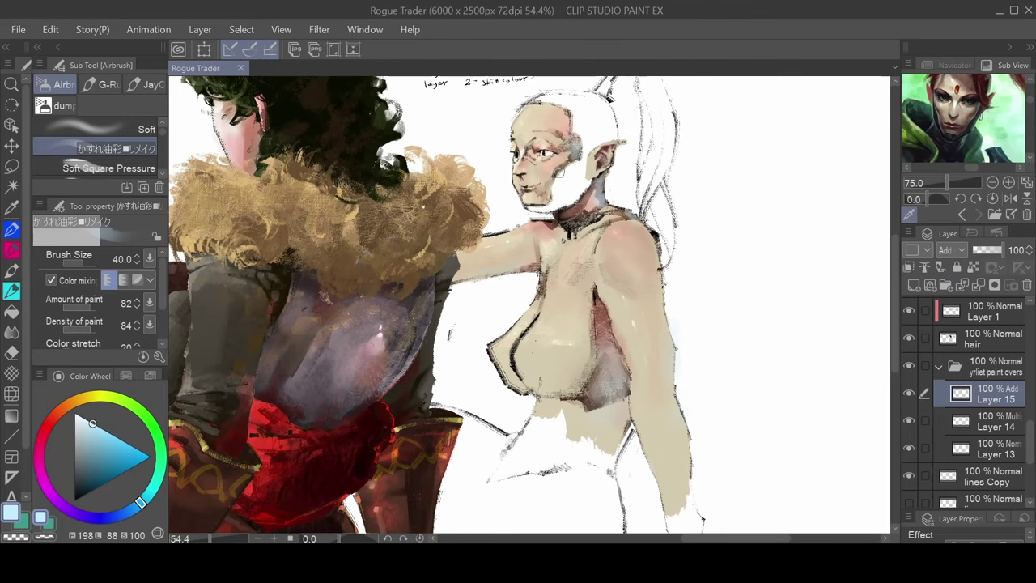
# Switch to the Soft airbrush at brush size 250 and choose a light pink with hue 6, luminosity 88 and saturation 100
pyautogui.moveTo(570, 163); pyautogui.dragTo(547, 183)
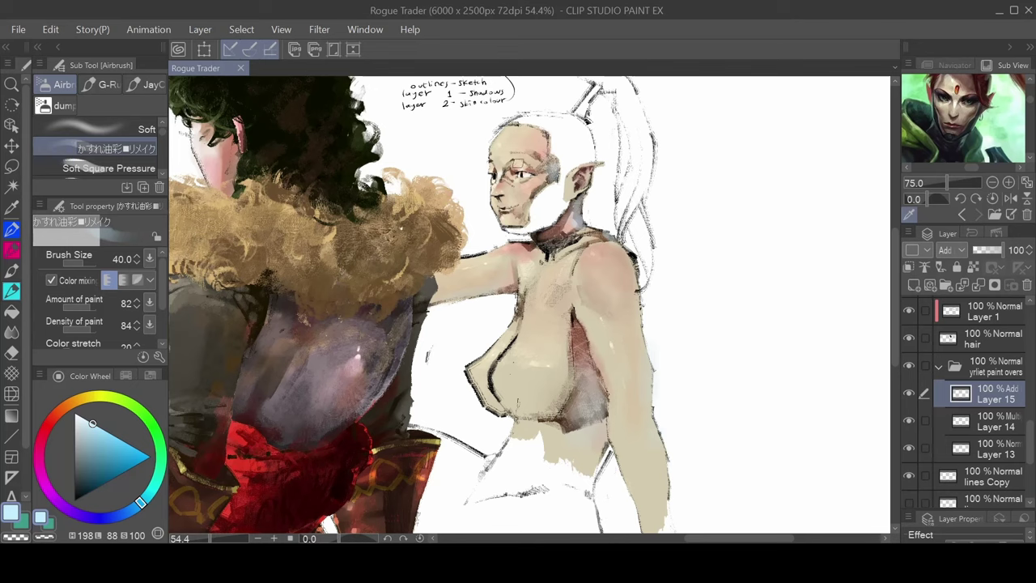
pyautogui.click(98, 128)
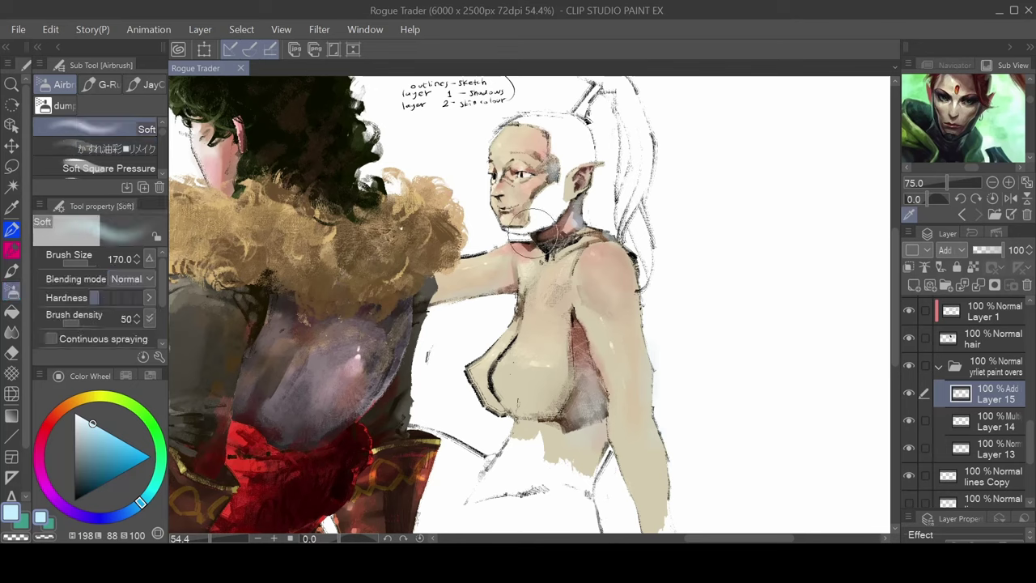
pyautogui.press(']')
pyautogui.press(']')
pyautogui.click(63, 407)
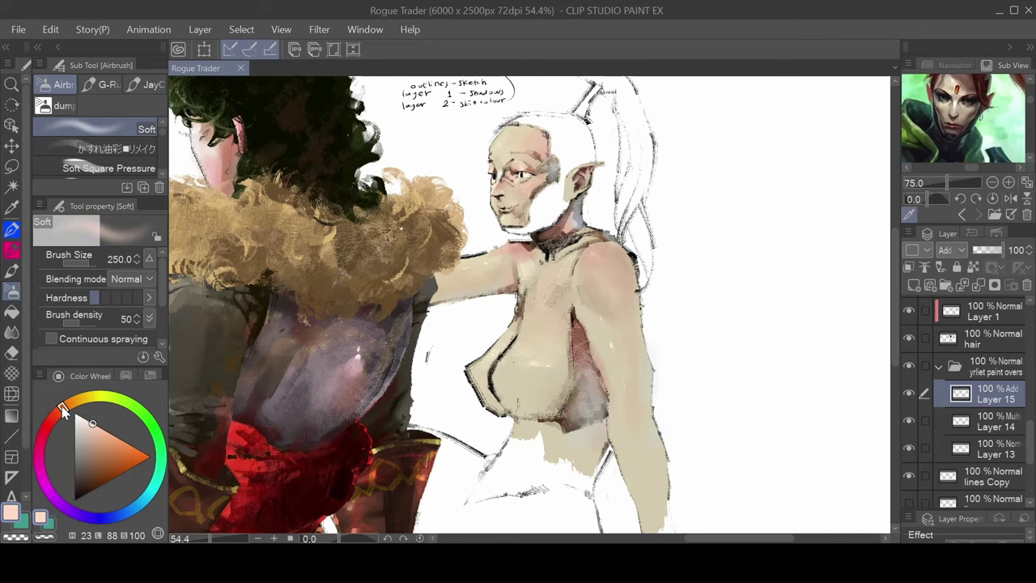
pyautogui.moveTo(65, 415); pyautogui.dragTo(50, 421)
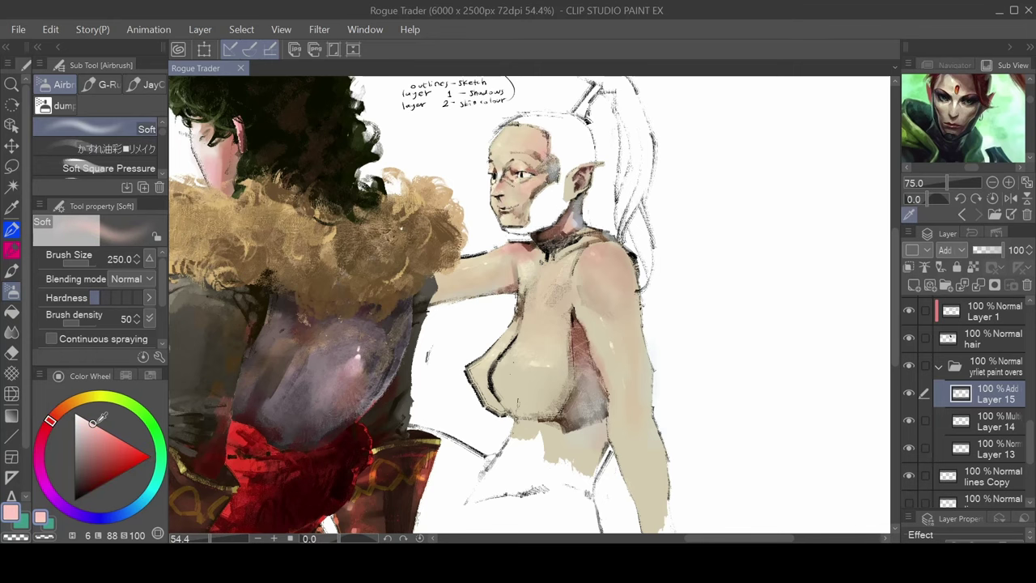
pyautogui.scroll(4, 529, 182)
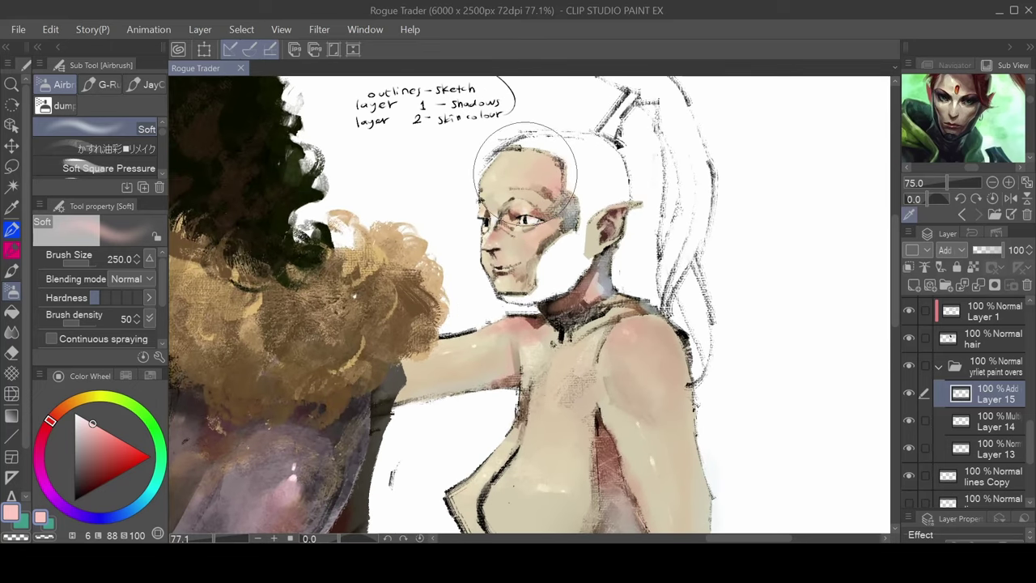
pyautogui.moveTo(511, 187); pyautogui.dragTo(518, 179)
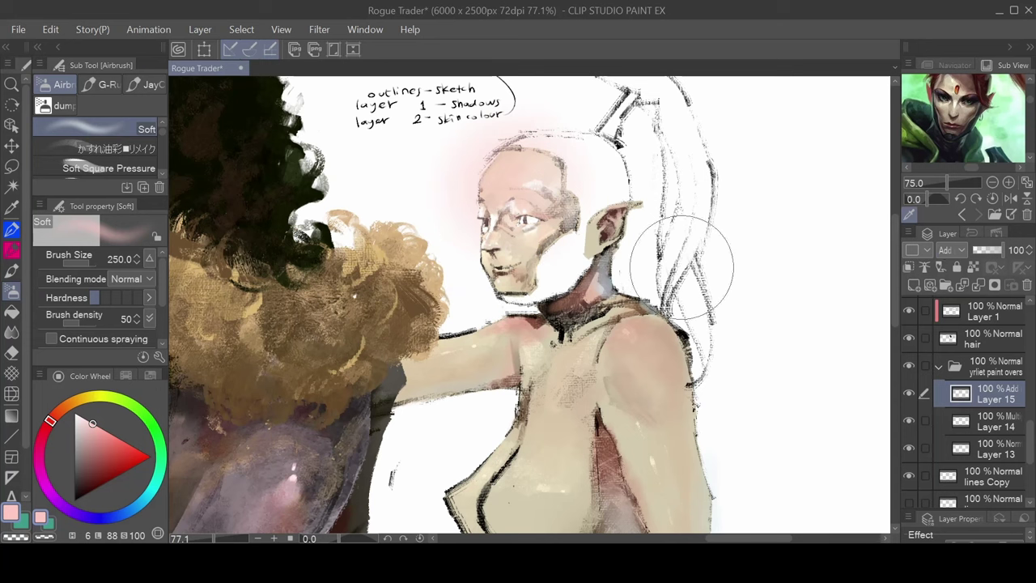
pyautogui.hotkey('ctrl', 'z')
# Lighten the pink to luminosity 95 and airbrush soft light over the forehead and front of the face at brush size 120
pyautogui.moveTo(95, 423); pyautogui.dragTo(86, 413)
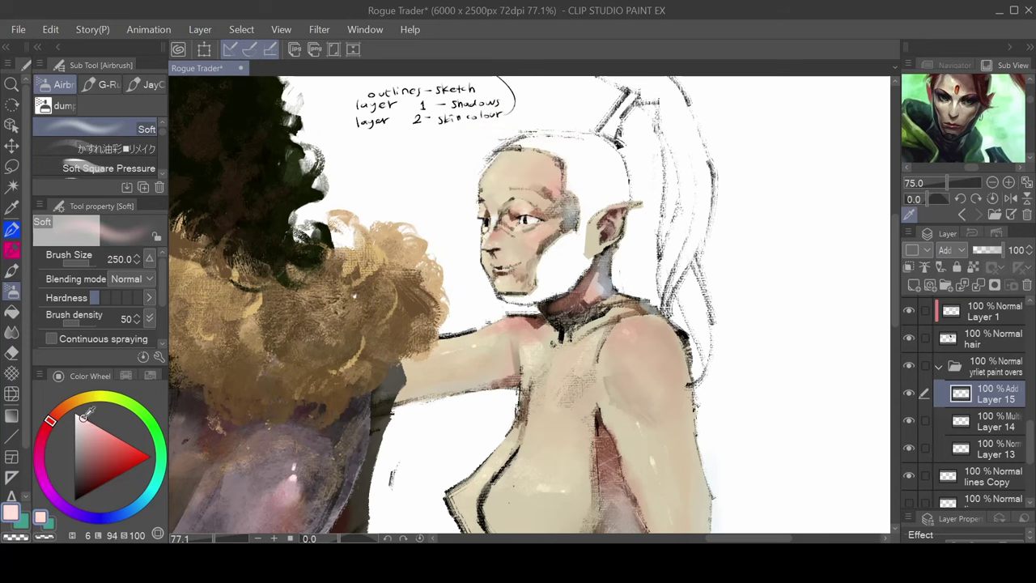
pyautogui.press('[')
pyautogui.press('[')
pyautogui.press('[')
pyautogui.press('[')
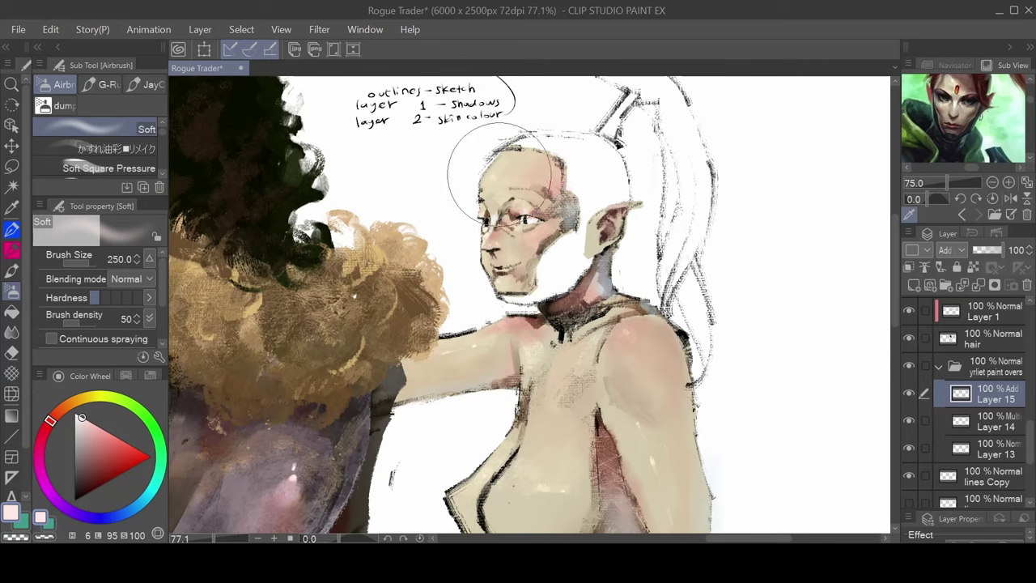
pyautogui.moveTo(499, 177)
pyautogui.mouseDown()
pyautogui.moveTo(495, 192)
pyautogui.moveTo(535, 185)
pyautogui.moveTo(503, 212)
pyautogui.moveTo(519, 214)
pyautogui.moveTo(519, 226)
pyautogui.moveTo(497, 236)
pyautogui.moveTo(502, 251)
pyautogui.mouseUp()
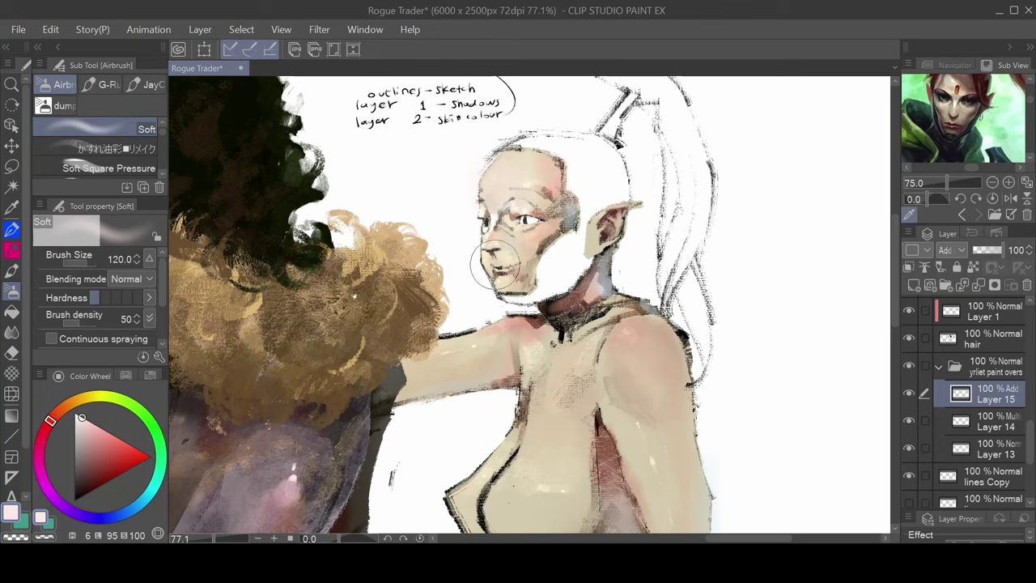
# Airbrush the pale pink light along the far upper arm and onto the upper chest
pyautogui.moveTo(528, 387); pyautogui.dragTo(581, 326)
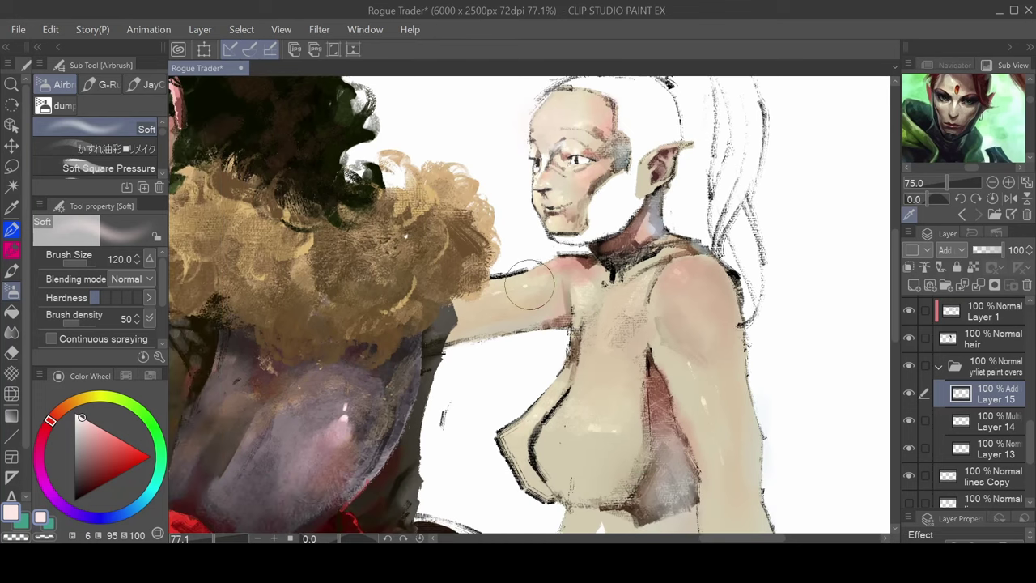
pyautogui.moveTo(529, 285)
pyautogui.mouseDown()
pyautogui.moveTo(572, 267)
pyautogui.moveTo(473, 302)
pyautogui.moveTo(607, 278)
pyautogui.moveTo(584, 281)
pyautogui.moveTo(547, 331)
pyautogui.moveTo(561, 318)
pyautogui.moveTo(529, 305)
pyautogui.moveTo(549, 281)
pyautogui.moveTo(536, 279)
pyautogui.moveTo(564, 271)
pyautogui.moveTo(477, 295)
pyautogui.mouseUp()
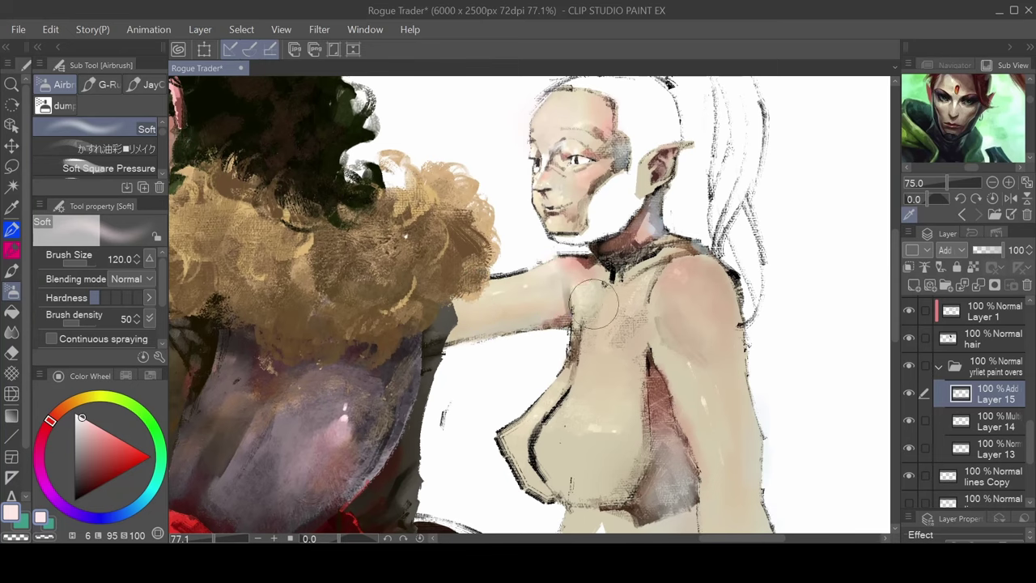
pyautogui.moveTo(596, 306)
pyautogui.mouseDown()
pyautogui.moveTo(541, 305)
pyautogui.moveTo(608, 256)
pyautogui.moveTo(589, 259)
pyautogui.moveTo(642, 257)
pyautogui.moveTo(624, 275)
pyautogui.moveTo(651, 277)
pyautogui.moveTo(582, 301)
pyautogui.moveTo(594, 211)
pyautogui.moveTo(579, 220)
pyautogui.moveTo(619, 209)
pyautogui.moveTo(578, 250)
pyautogui.mouseUp()
# Enlarge the airbrush to 250 and spread the pale pink light broadly over the middle of the chest
pyautogui.press(']')
pyautogui.press(']')
pyautogui.press(']')
pyautogui.press(']')
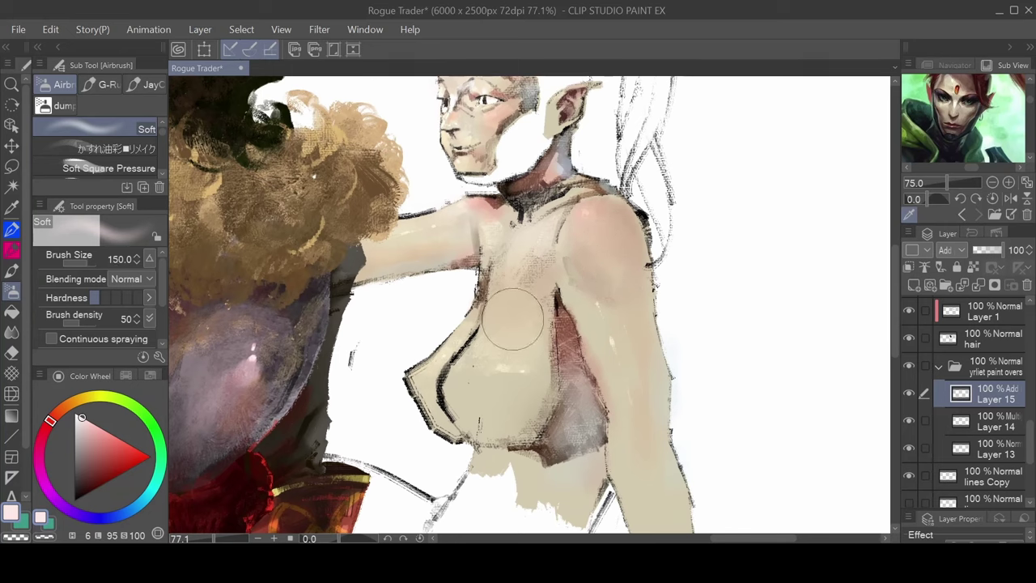
pyautogui.moveTo(516, 299)
pyautogui.mouseDown()
pyautogui.moveTo(511, 348)
pyautogui.moveTo(466, 364)
pyautogui.moveTo(429, 361)
pyautogui.moveTo(523, 361)
pyautogui.mouseUp()
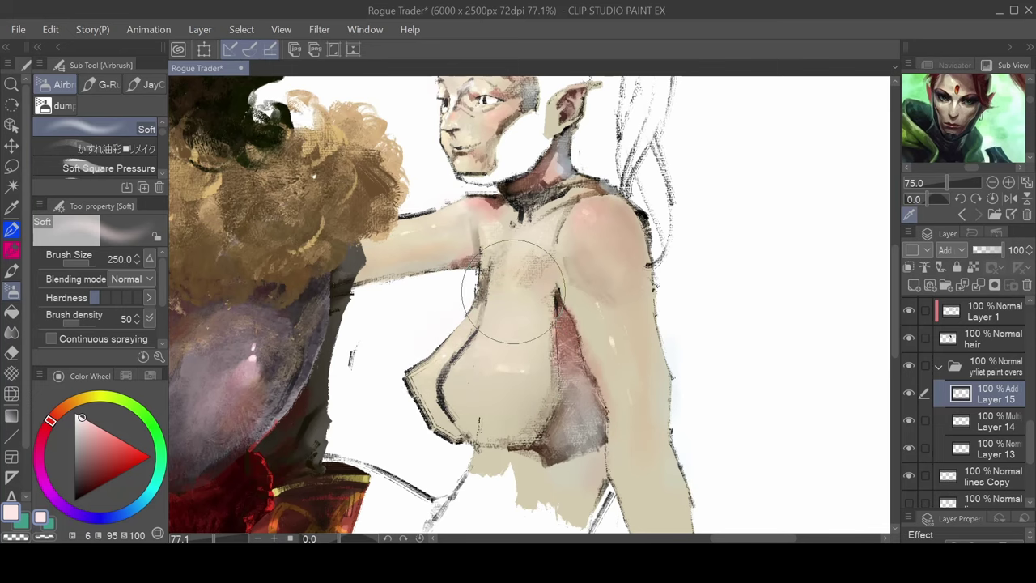
# Airbrush a soft, bright highlight on the front of the near shoulder with a smaller brush
pyautogui.moveTo(611, 329); pyautogui.dragTo(578, 234)
pyautogui.press('[')
pyautogui.press('[')
pyautogui.press('[')
pyautogui.press('[')
pyautogui.press('[')
pyautogui.press('[')
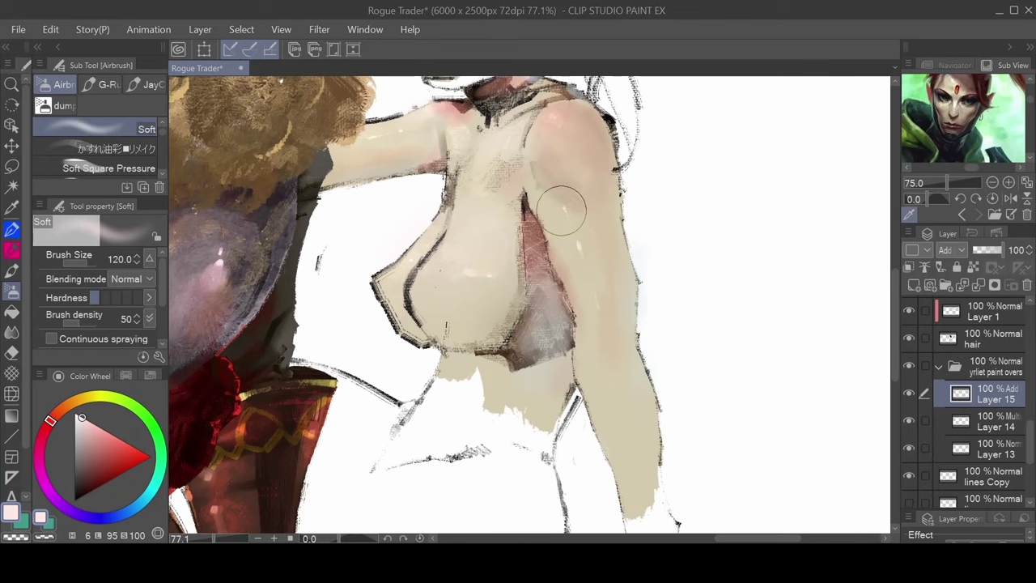
pyautogui.moveTo(555, 155)
pyautogui.mouseDown()
pyautogui.moveTo(598, 284)
pyautogui.moveTo(617, 279)
pyautogui.mouseUp()
pyautogui.scroll(4, 616, 278)
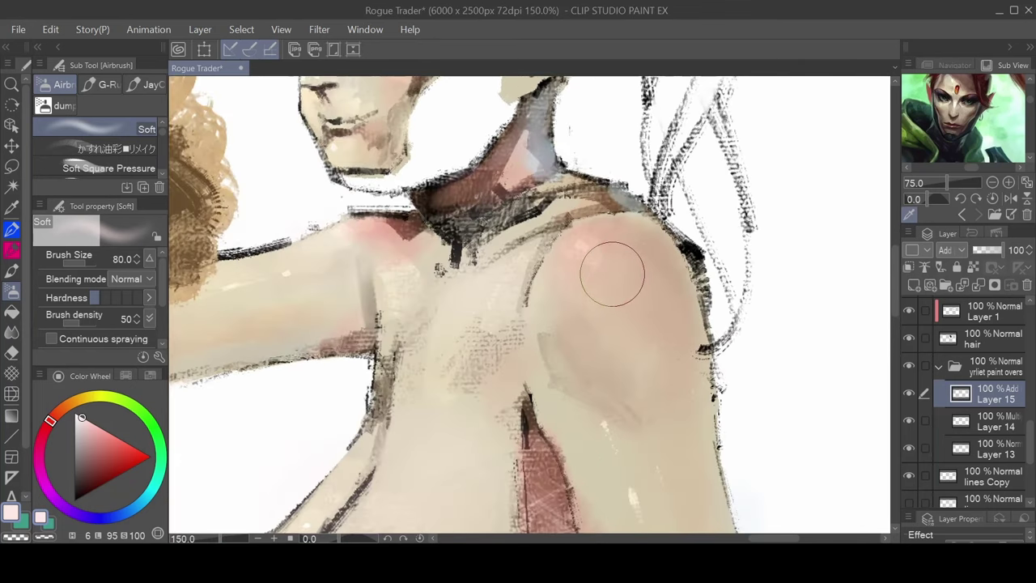
pyautogui.press('[')
pyautogui.press('[')
pyautogui.press('[')
pyautogui.moveTo(574, 231); pyautogui.dragTo(581, 240)
# Reduce the airbrush to size 10 and add a small, pale highlight on the chin
pyautogui.press('[')
pyautogui.press('[')
pyautogui.press('[')
pyautogui.press('[')
pyautogui.press('[')
pyautogui.press('[')
pyautogui.press('[')
pyautogui.press('[')
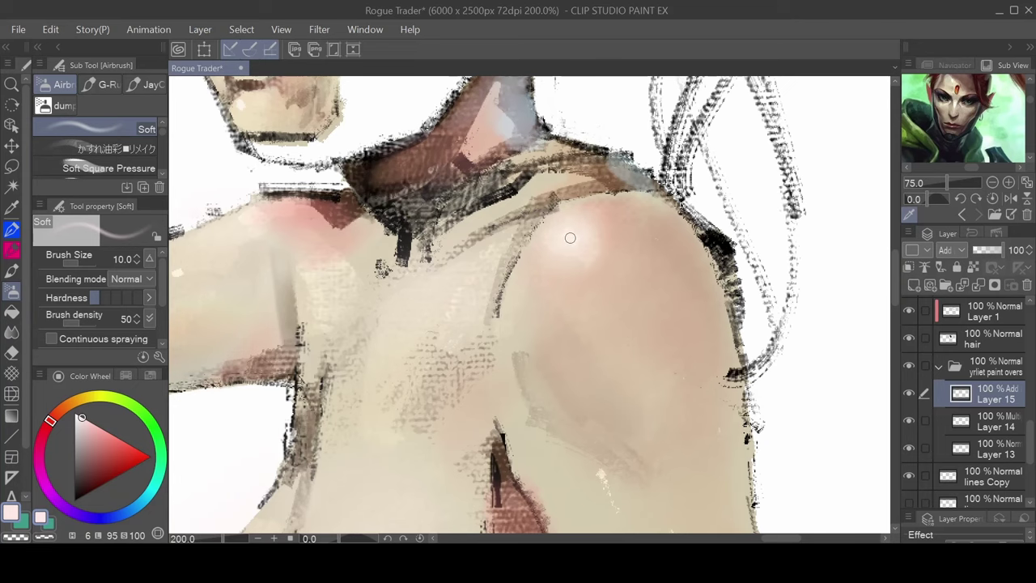
pyautogui.moveTo(362, 282); pyautogui.dragTo(399, 290)
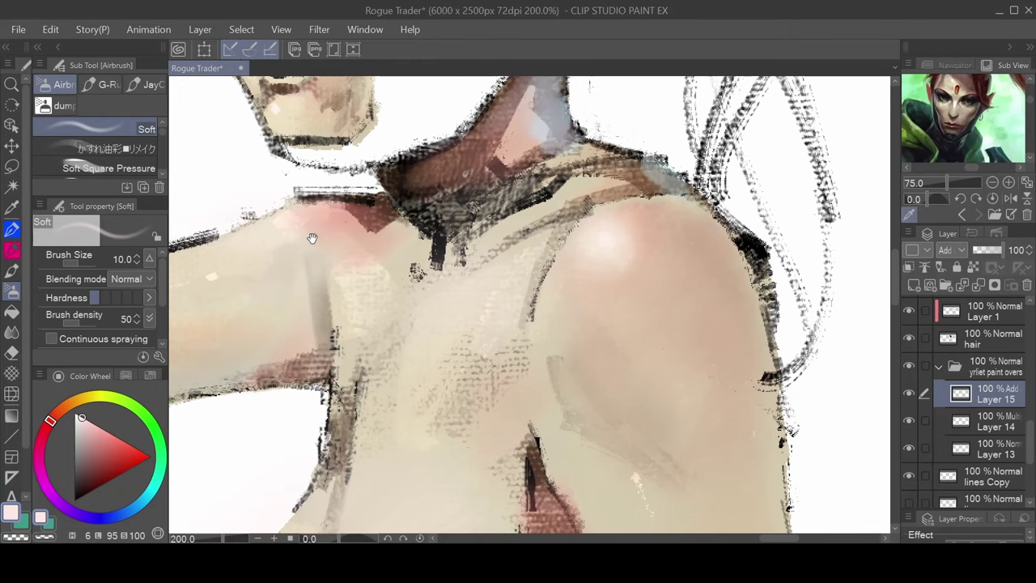
pyautogui.moveTo(311, 238); pyautogui.dragTo(522, 243)
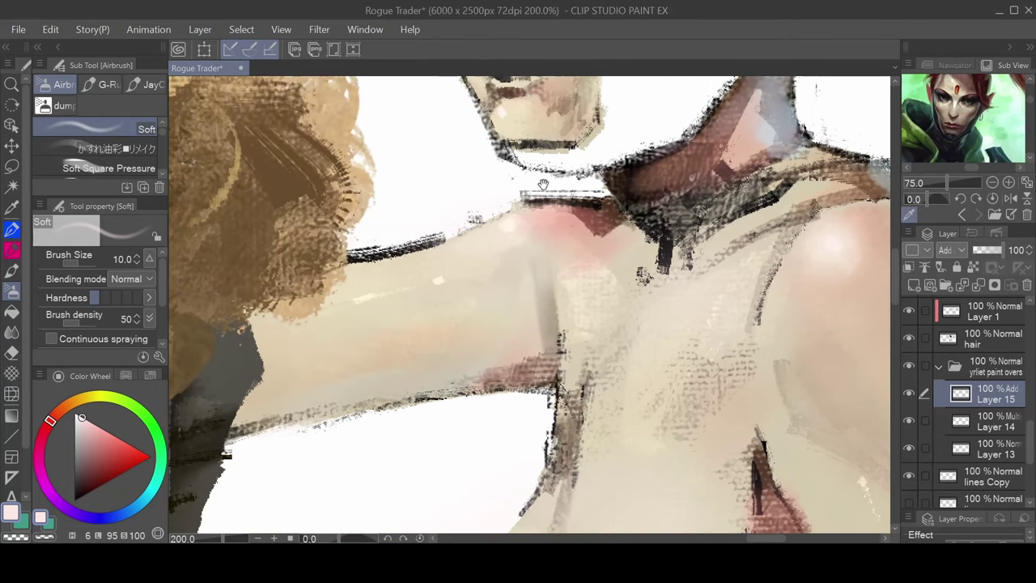
pyautogui.moveTo(543, 185); pyautogui.dragTo(492, 261)
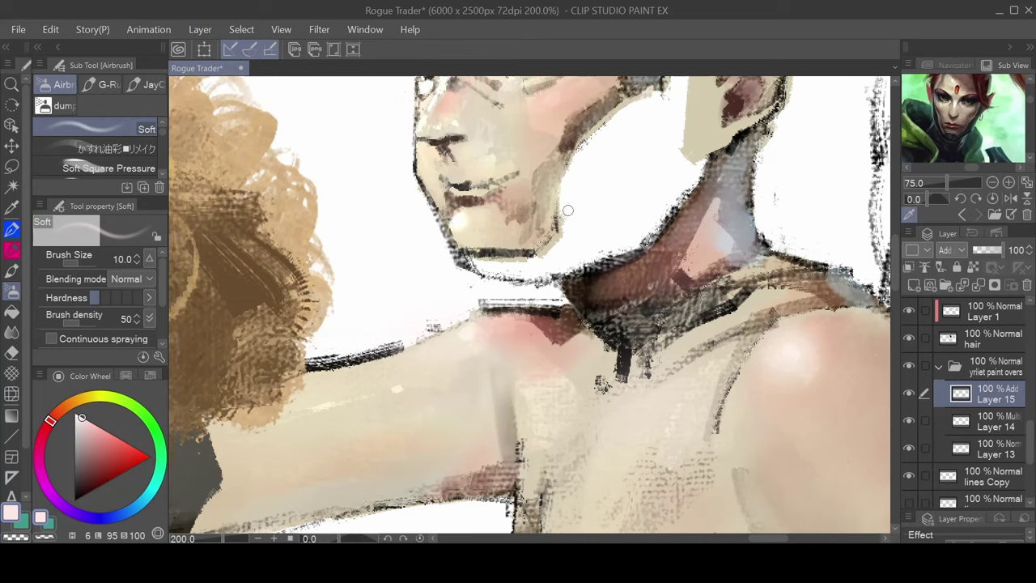
# Add fine, pale touches of light around the near eye at brush size 5
pyautogui.moveTo(568, 211); pyautogui.dragTo(554, 330)
pyautogui.press('[')
pyautogui.press('[')
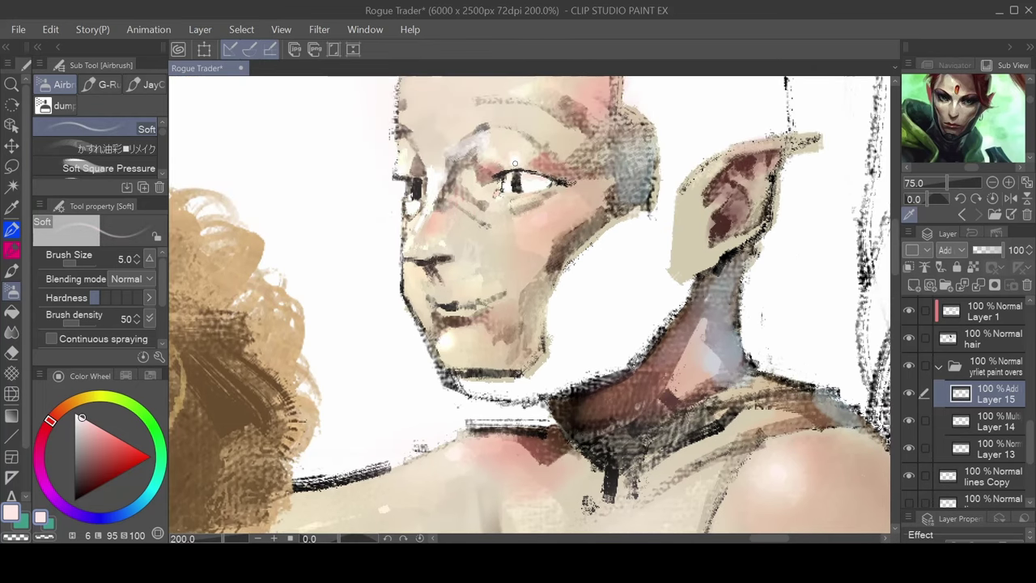
# Airbrush pale highlights over the forehead, brow, upper eyelid and nose at brush size 25
pyautogui.press(']')
pyautogui.press(']')
pyautogui.press(']')
pyautogui.press(']')
pyautogui.press(']')
pyautogui.press(']')
pyautogui.press(']')
pyautogui.press(']')
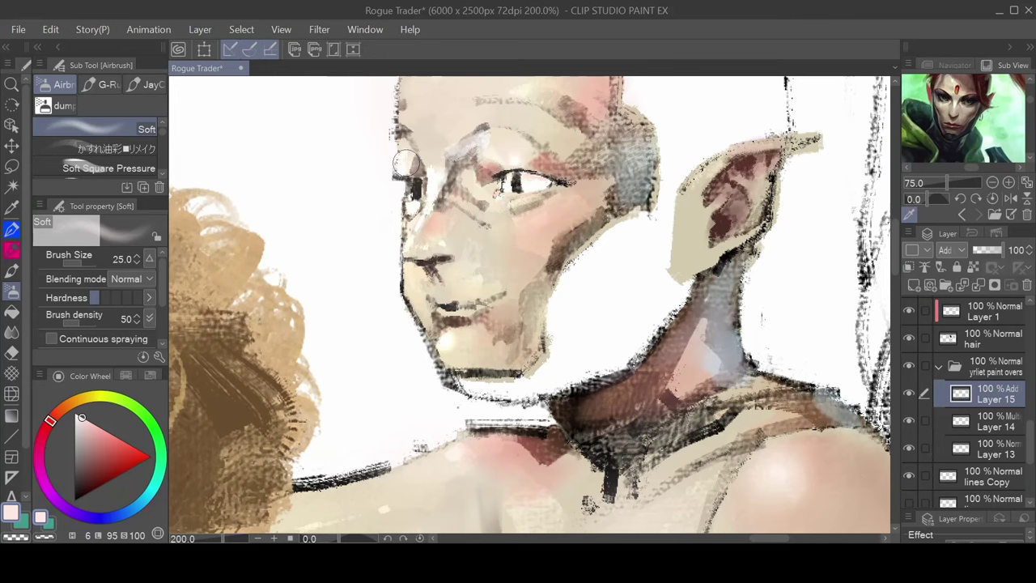
pyautogui.moveTo(464, 99); pyautogui.dragTo(456, 184)
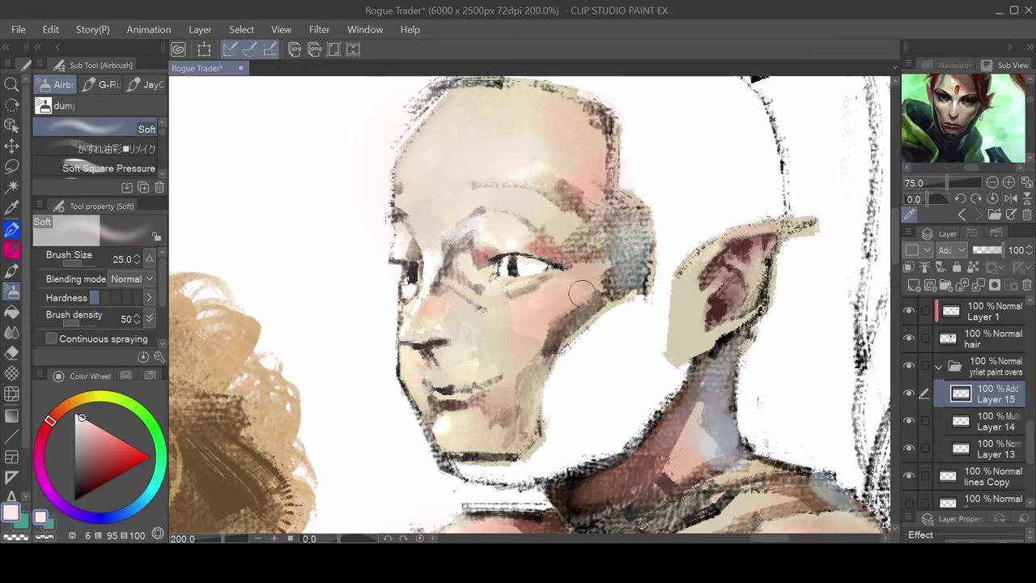
pyautogui.moveTo(497, 352); pyautogui.dragTo(528, 285)
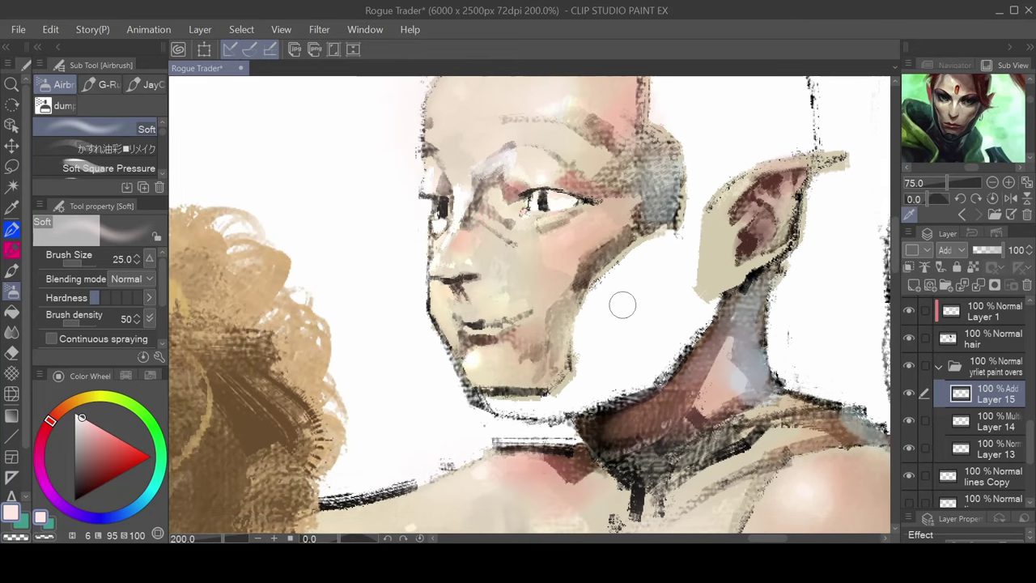
# Tint the upper edge of the ear with the stronger light pink, luminosity 88, at brush size 8
pyautogui.moveTo(708, 214)
pyautogui.mouseDown()
pyautogui.moveTo(634, 254)
pyautogui.moveTo(663, 217)
pyautogui.moveTo(737, 204)
pyautogui.moveTo(686, 211)
pyautogui.moveTo(636, 240)
pyautogui.moveTo(650, 227)
pyautogui.moveTo(616, 270)
pyautogui.mouseUp()
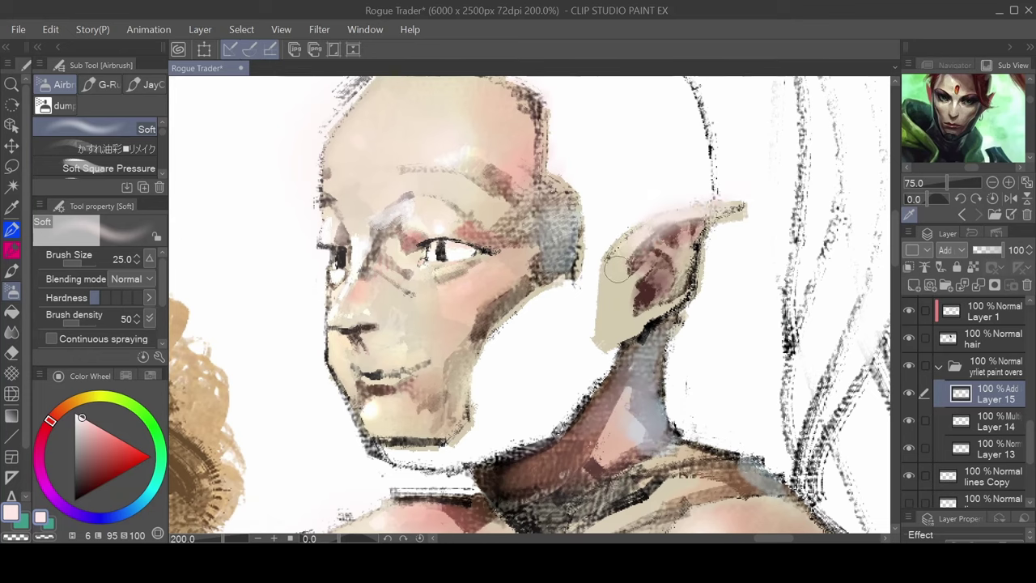
pyautogui.click(96, 421)
pyautogui.press('[')
pyautogui.press('[')
pyautogui.press('[')
pyautogui.press('[')
pyautogui.press('[')
pyautogui.press('[')
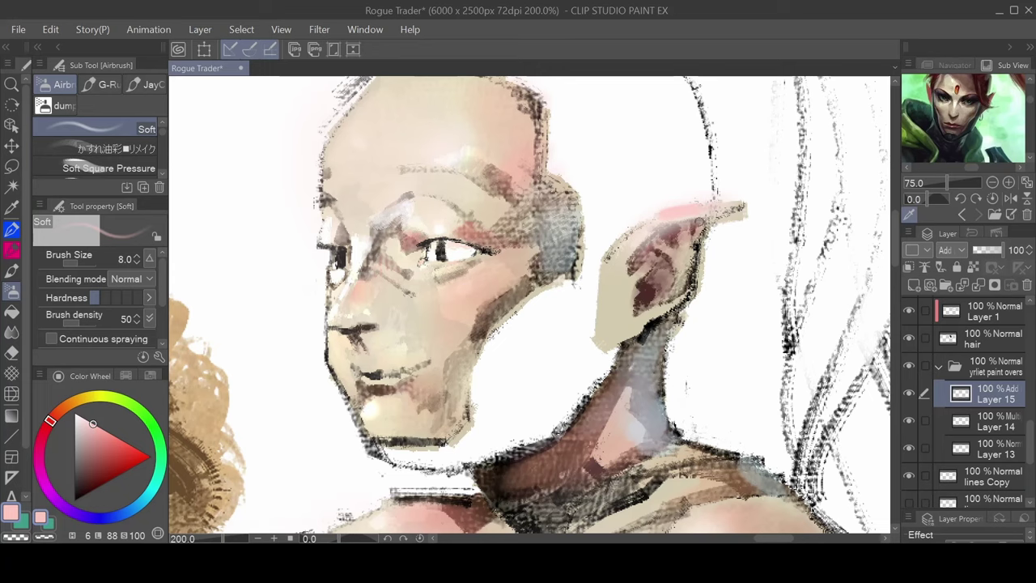
pyautogui.scroll(6, 700, 223)
pyautogui.scroll(-6, 637, 259)
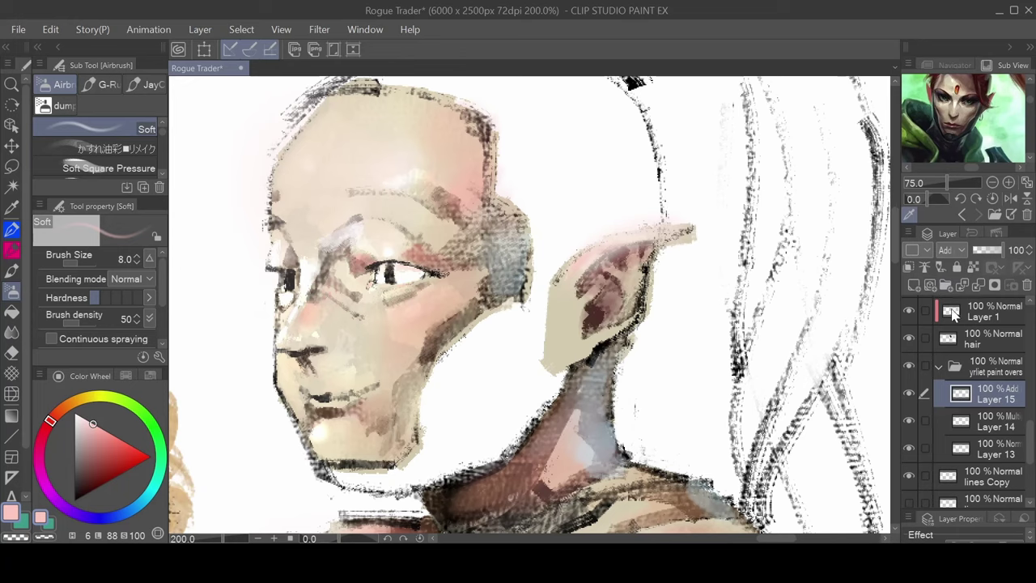
pyautogui.hotkey('ctrl', 'z')
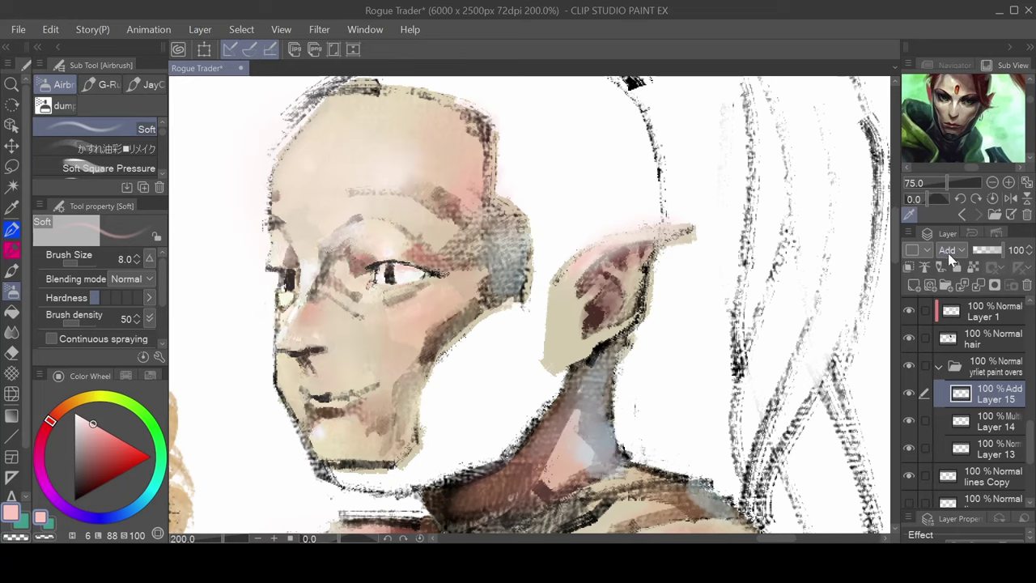
pyautogui.hotkey('ctrl', 'y')
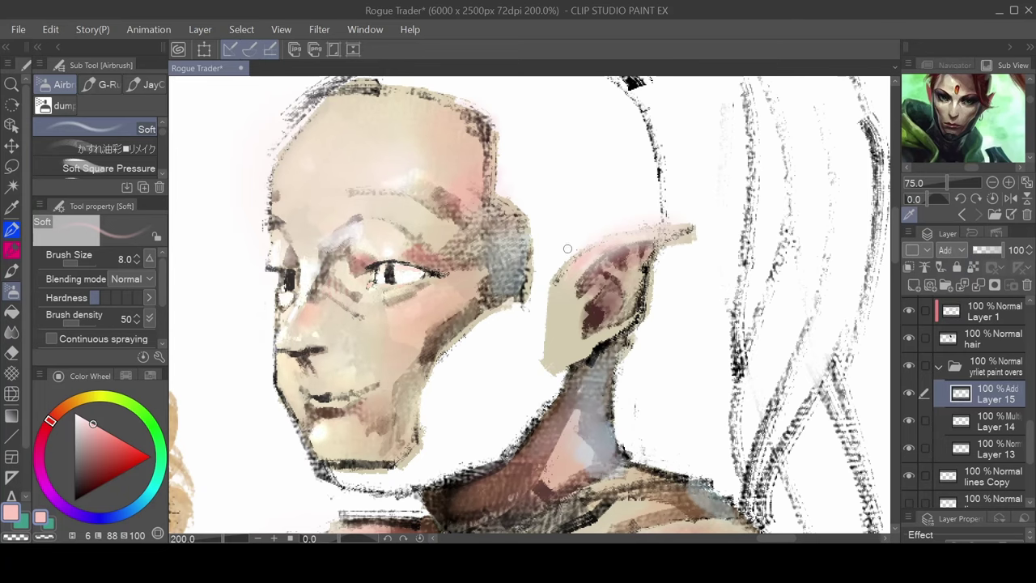
# Choose a paler pink with luminosity 92 and saturation 84, and add small highlights to the inner folds of the ear
pyautogui.scroll(-4, 567, 248)
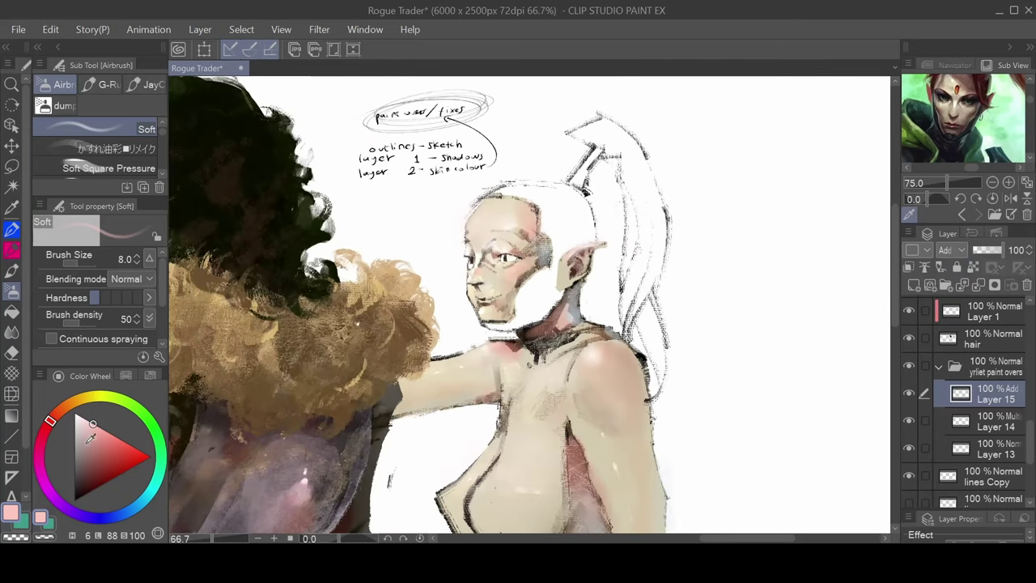
pyautogui.moveTo(91, 437)
pyautogui.mouseDown()
pyautogui.moveTo(107, 456)
pyautogui.moveTo(109, 436)
pyautogui.moveTo(87, 413)
pyautogui.mouseUp()
pyautogui.scroll(3, 585, 238)
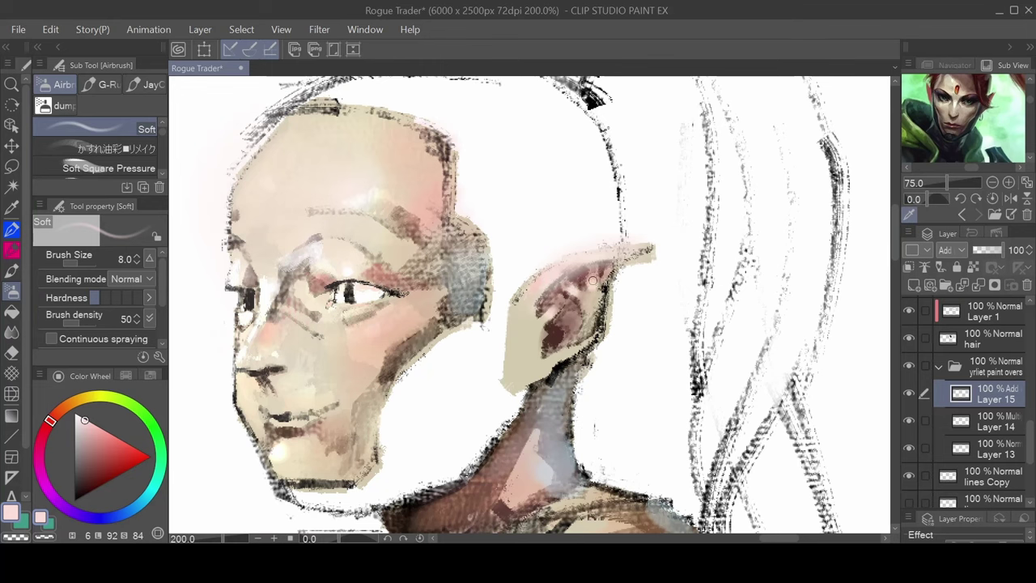
pyautogui.scroll(-2, 631, 273)
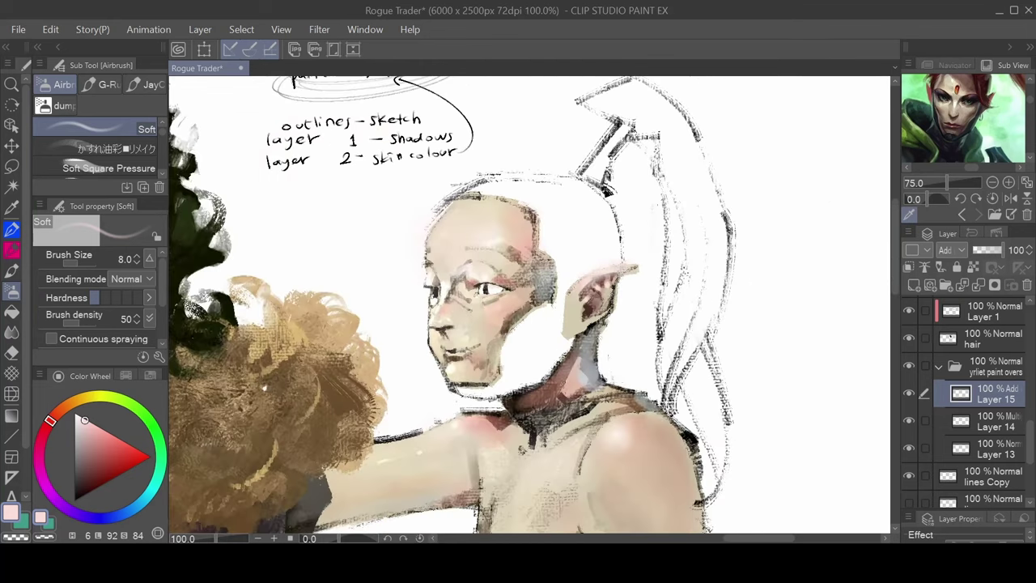
pyautogui.moveTo(537, 366); pyautogui.dragTo(523, 258)
pyautogui.press(']')
pyautogui.press(']')
pyautogui.press(']')
pyautogui.press(']')
pyautogui.press(']')
pyautogui.press(']')
pyautogui.press(']')
pyautogui.press(']')
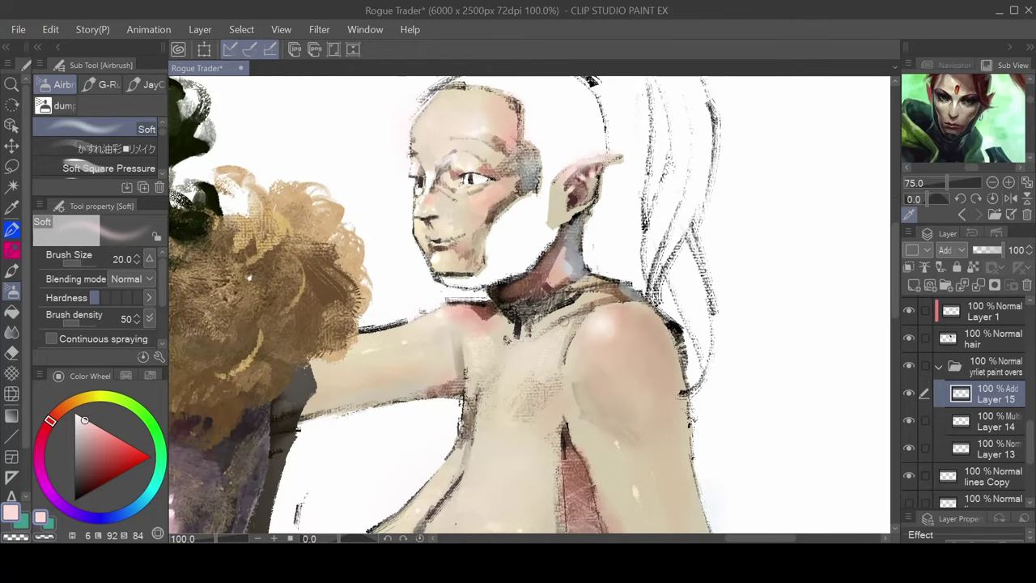
pyautogui.moveTo(570, 333)
pyautogui.mouseDown()
pyautogui.moveTo(521, 396)
pyautogui.moveTo(538, 396)
pyautogui.moveTo(559, 423)
pyautogui.moveTo(593, 404)
pyautogui.moveTo(582, 433)
pyautogui.moveTo(569, 391)
pyautogui.moveTo(544, 427)
pyautogui.moveTo(554, 389)
pyautogui.moveTo(542, 381)
pyautogui.moveTo(524, 404)
pyautogui.moveTo(559, 350)
pyautogui.moveTo(563, 397)
pyautogui.moveTo(567, 369)
pyautogui.moveTo(553, 361)
pyautogui.moveTo(539, 398)
pyautogui.mouseUp()
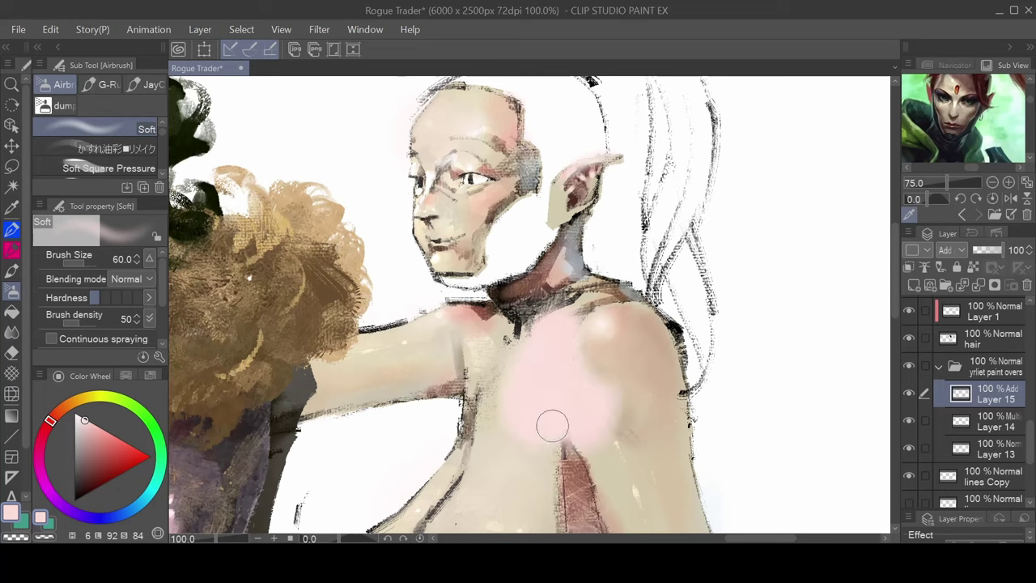
pyautogui.hotkey('ctrl', 'z')
pyautogui.press(']')
pyautogui.press(']')
pyautogui.press(']')
pyautogui.press(']')
pyautogui.press(']')
pyautogui.press(']')
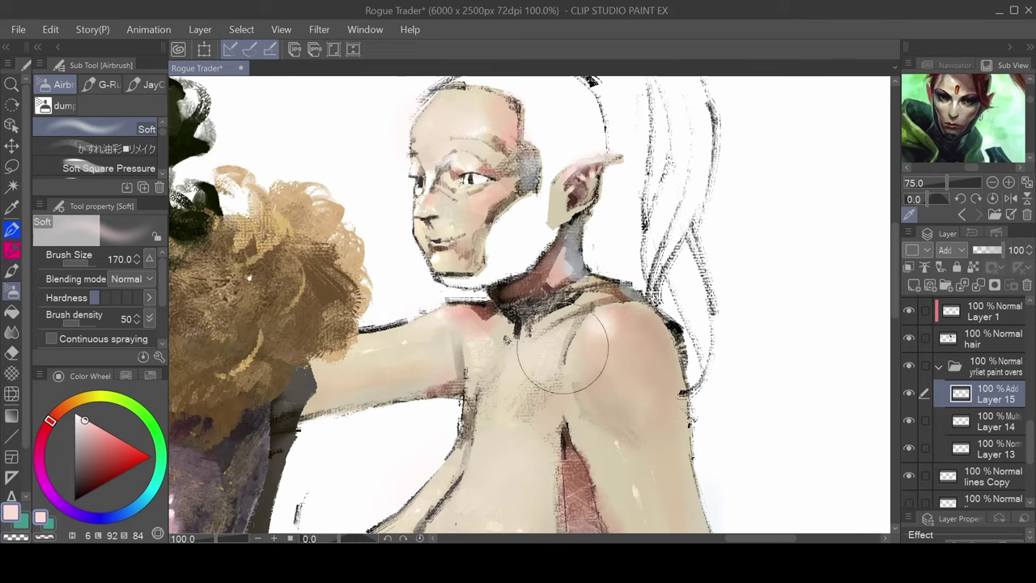
pyautogui.moveTo(553, 351)
pyautogui.mouseDown()
pyautogui.moveTo(540, 360)
pyautogui.moveTo(558, 345)
pyautogui.mouseUp()
pyautogui.hotkey('ctrl', 'z')
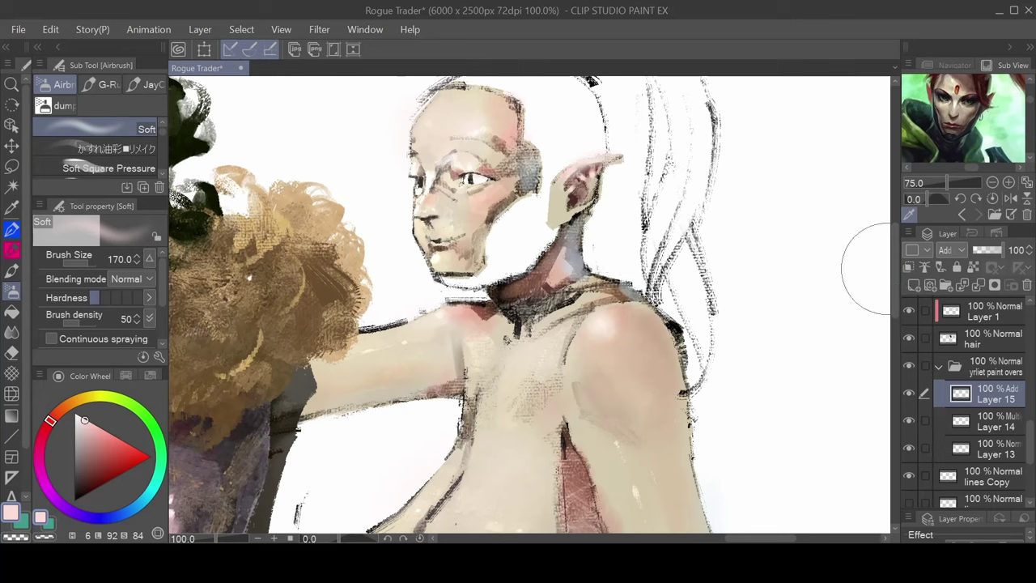
# Change the blending mode of Layer 15 from Add to Glow dodge
pyautogui.press('b')
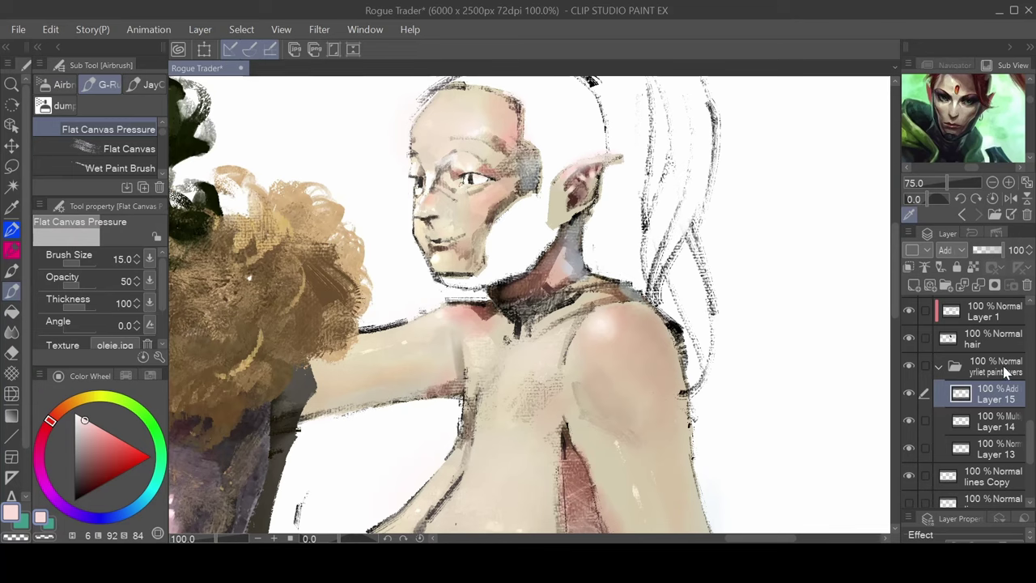
pyautogui.click(975, 343)
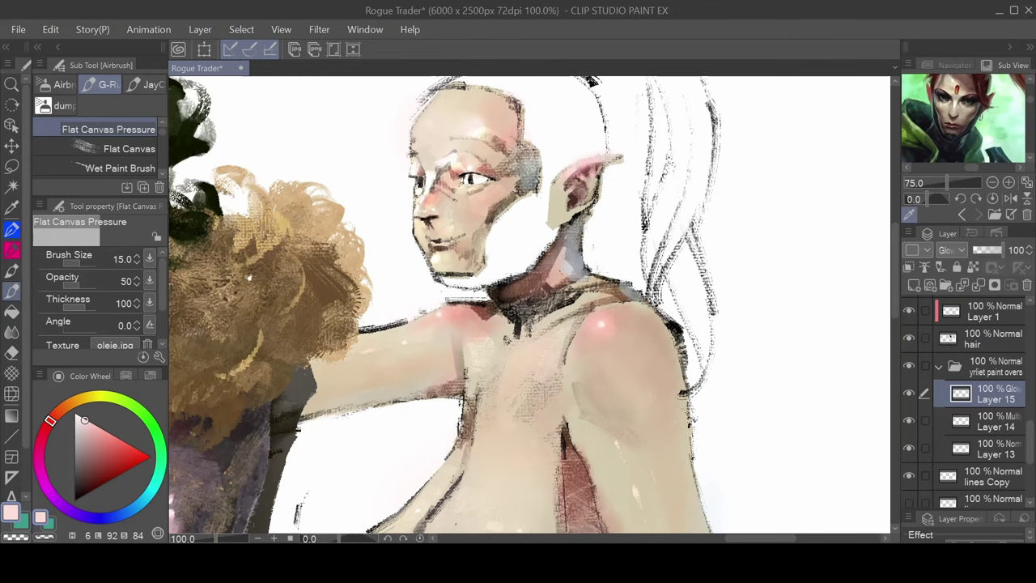
pyautogui.moveTo(587, 269); pyautogui.dragTo(510, 399)
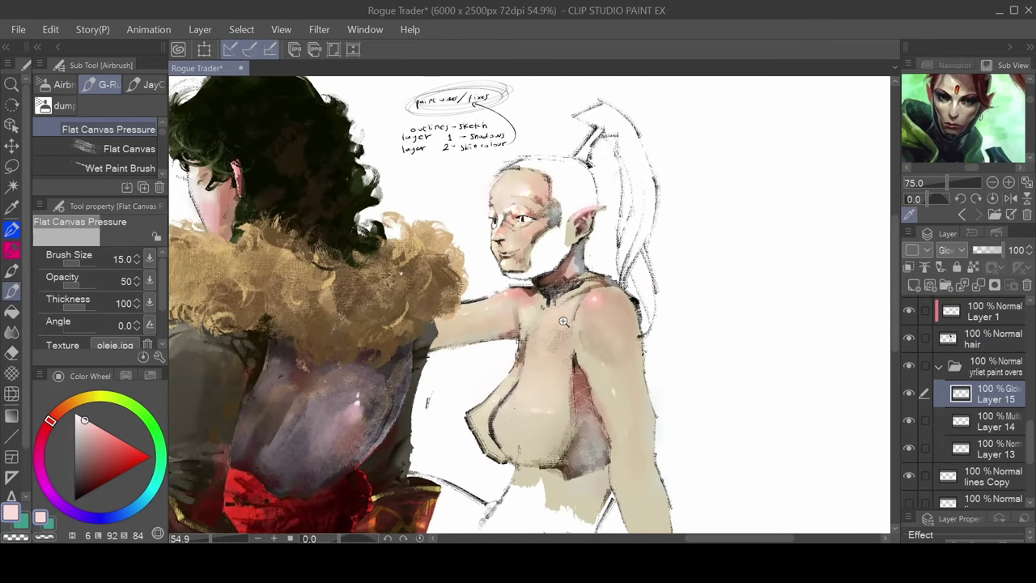
# Airbrush a broad, soft pale pink glow over the elf's face with the Soft airbrush at brush size 300
pyautogui.press('b')
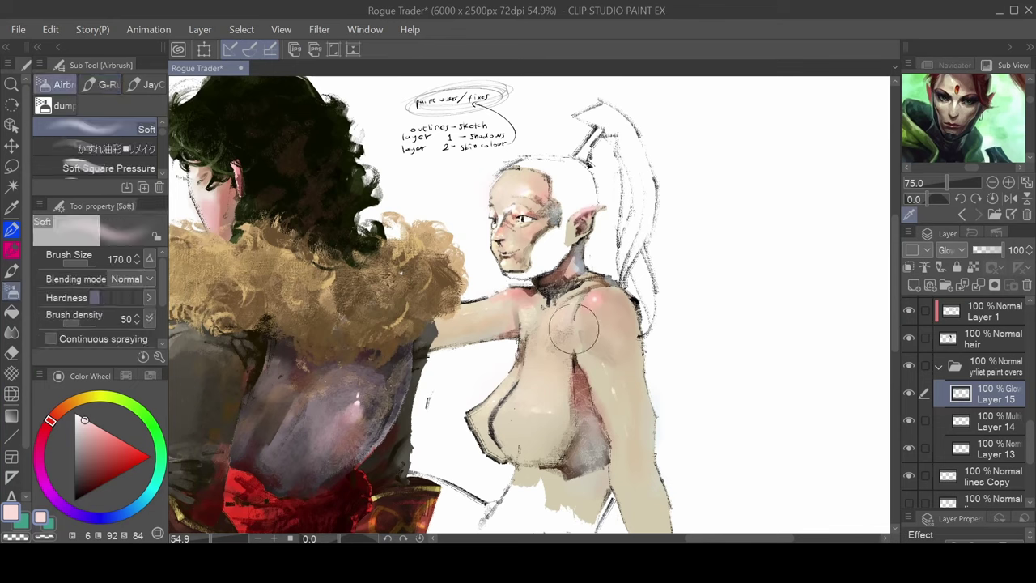
pyautogui.press(']')
pyautogui.press(']')
pyautogui.press(']')
pyautogui.moveTo(520, 202); pyautogui.dragTo(509, 221)
pyautogui.scroll(1, 518, 265)
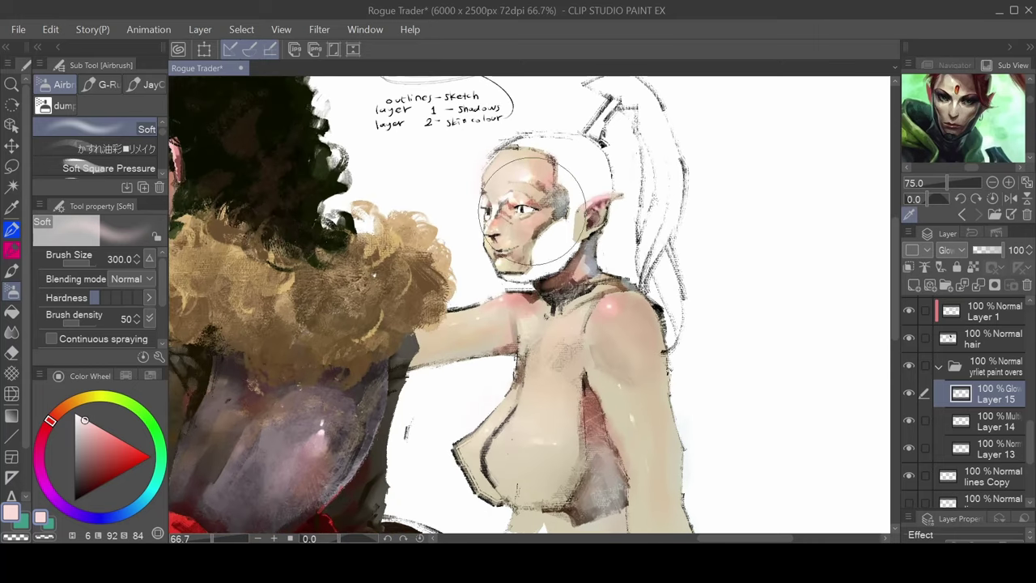
pyautogui.scroll(2, 521, 199)
# Build up the pink glow on the forehead and the near shoulder at brush size 150
pyautogui.press('[')
pyautogui.press('[')
pyautogui.press('[')
pyautogui.press('[')
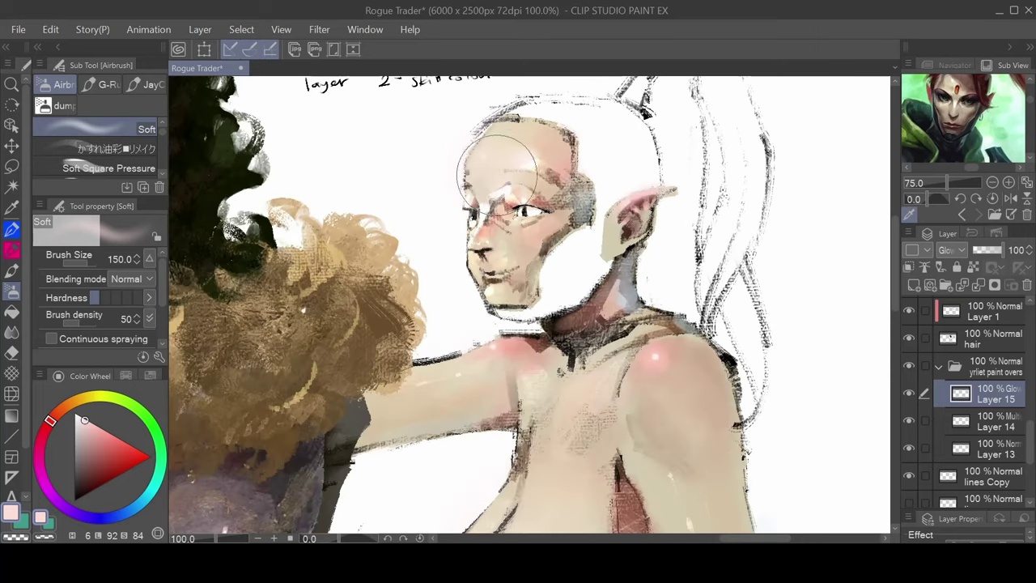
pyautogui.moveTo(554, 370); pyautogui.dragTo(540, 333)
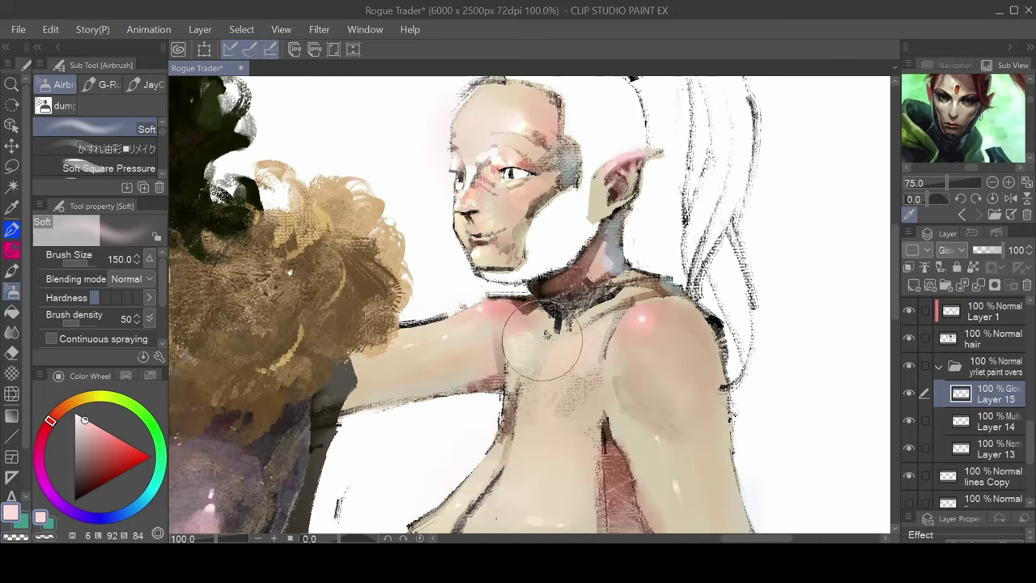
pyautogui.hotkey('ctrl', 'z')
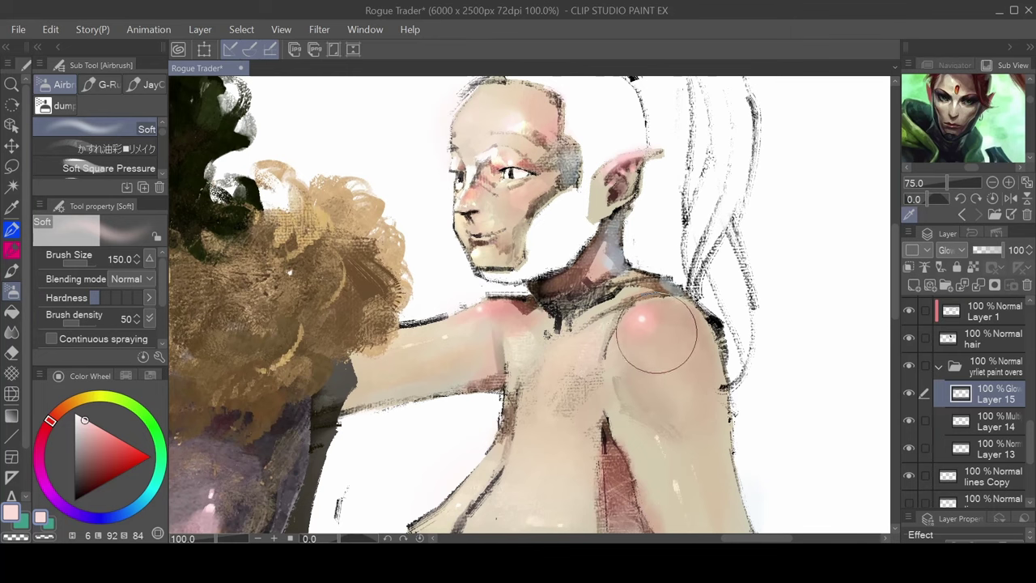
pyautogui.moveTo(647, 328)
pyautogui.mouseDown()
pyautogui.moveTo(658, 334)
pyautogui.moveTo(651, 324)
pyautogui.mouseUp()
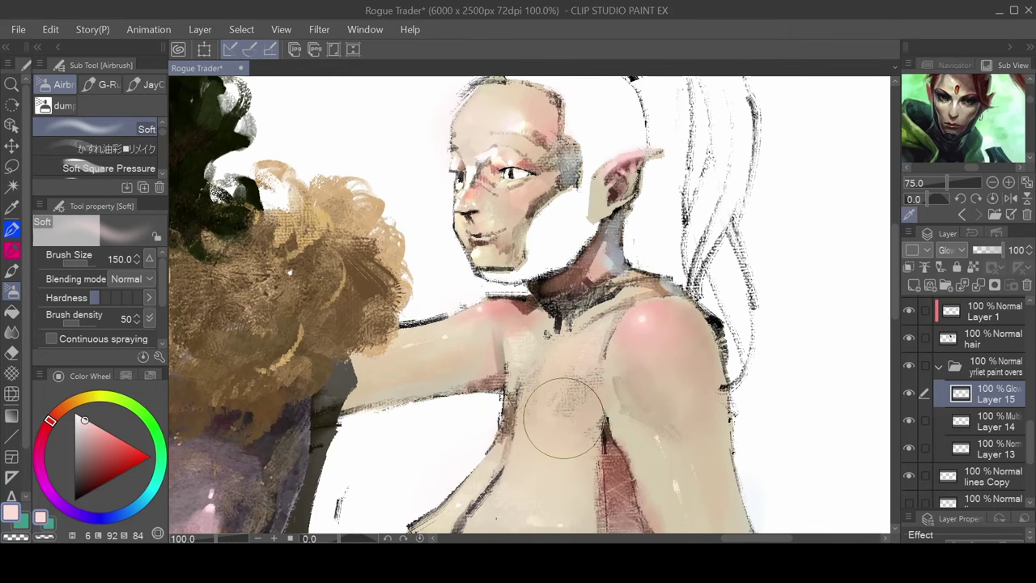
# Airbrush a smaller pink glow onto the far shoulder at brush size 70
pyautogui.scroll(-2, 606, 290)
pyautogui.scroll(2, 603, 293)
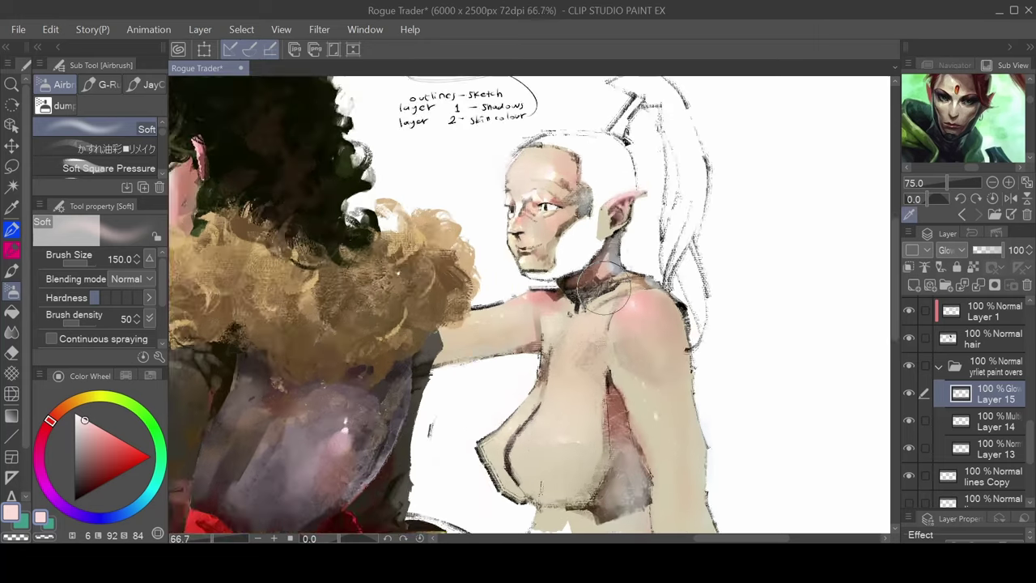
pyautogui.press('[')
pyautogui.press('[')
pyautogui.press('[')
pyautogui.press('[')
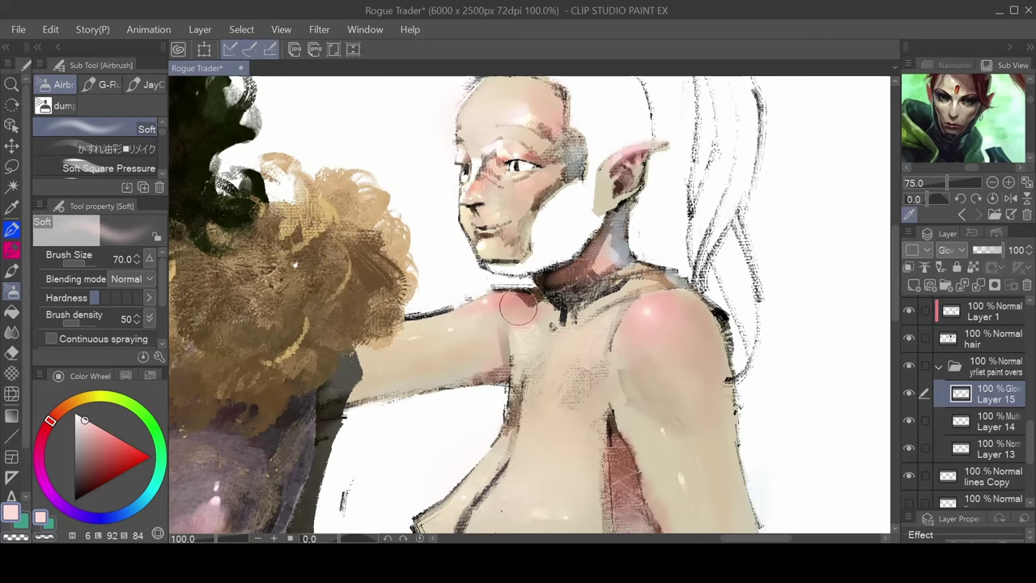
pyautogui.moveTo(487, 301); pyautogui.dragTo(484, 306)
# Spray a soft pink glow around the highlight on the near upper arm at brush size 120
pyautogui.moveTo(562, 374); pyautogui.dragTo(595, 317)
pyautogui.press('[')
pyautogui.press('[')
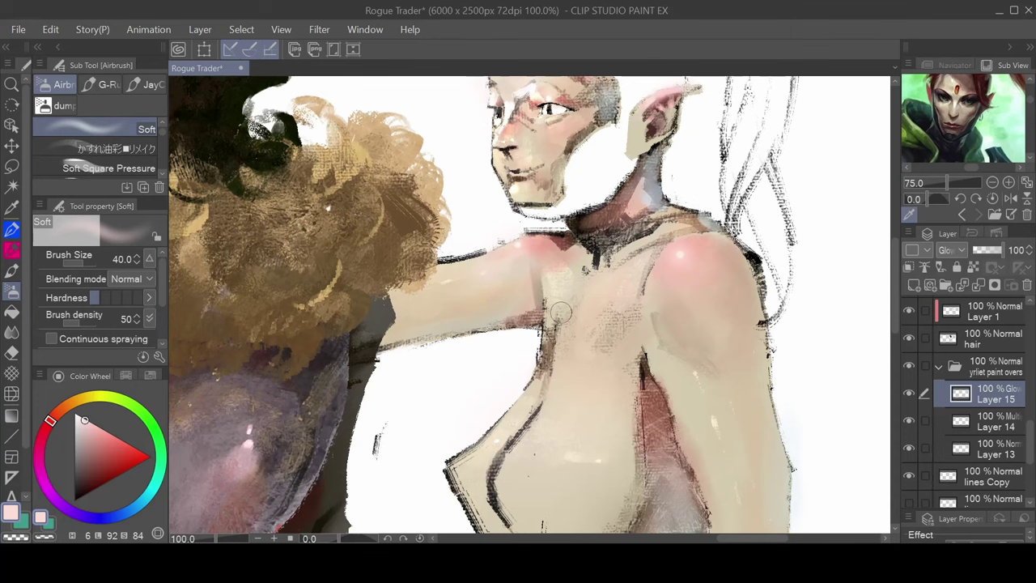
pyautogui.moveTo(632, 380)
pyautogui.mouseDown()
pyautogui.moveTo(540, 317)
pyautogui.moveTo(523, 279)
pyautogui.mouseUp()
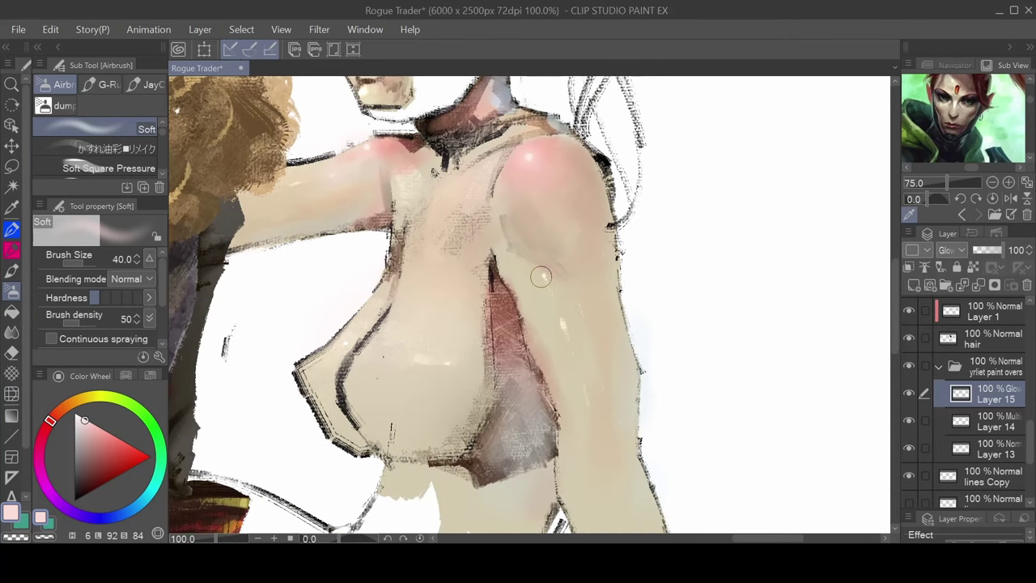
pyautogui.press(']')
pyautogui.press(']')
pyautogui.press(']')
pyautogui.press(']')
pyautogui.press(']')
pyautogui.click(544, 275)
# Brighten the small highlights down the near arm with fine pale touches at brush size 17
pyautogui.press('[')
pyautogui.press('[')
pyautogui.press('[')
pyautogui.press('[')
pyautogui.press('[')
pyautogui.press('[')
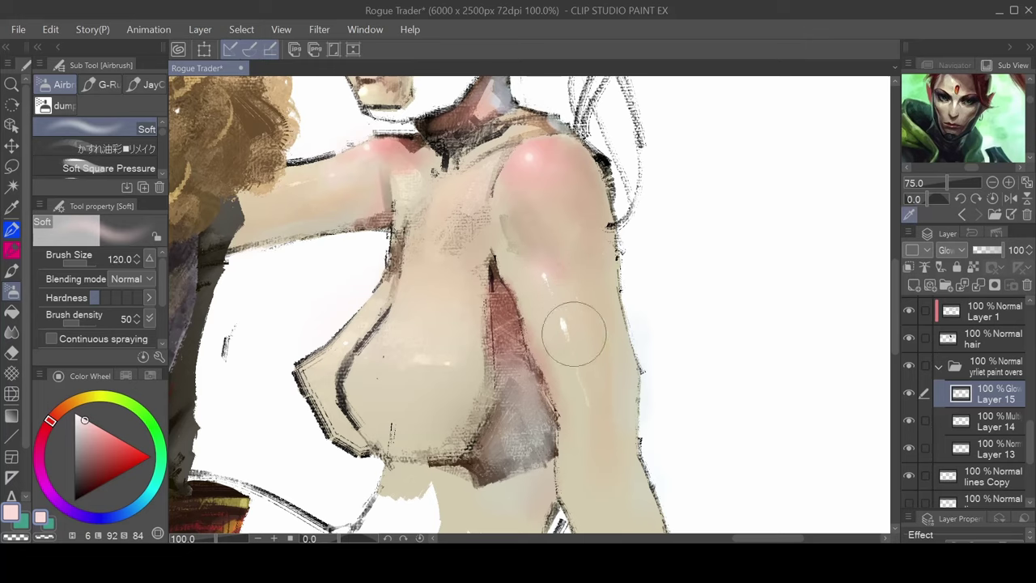
pyautogui.press('[')
pyautogui.press('[')
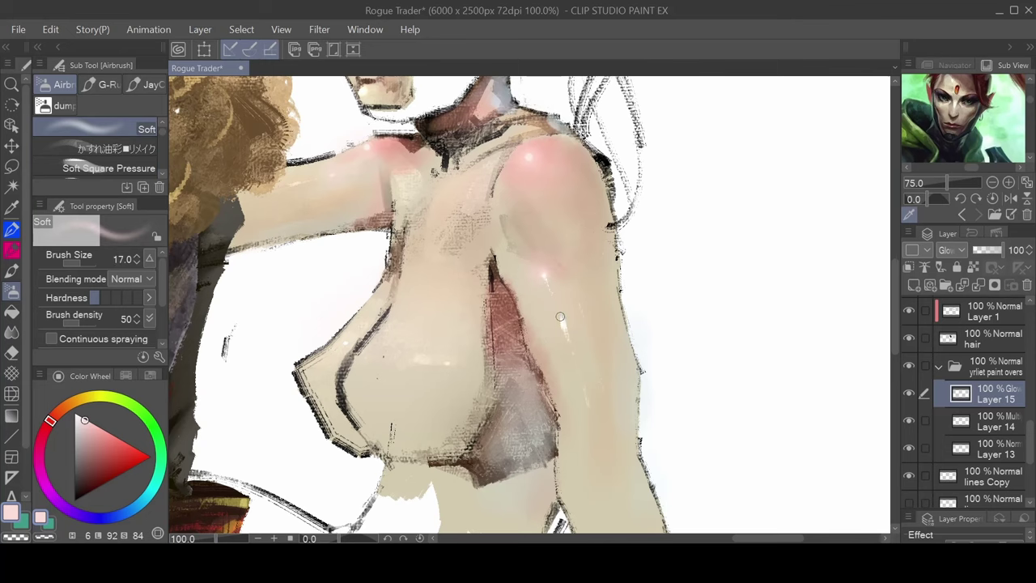
pyautogui.scroll(-2, 609, 392)
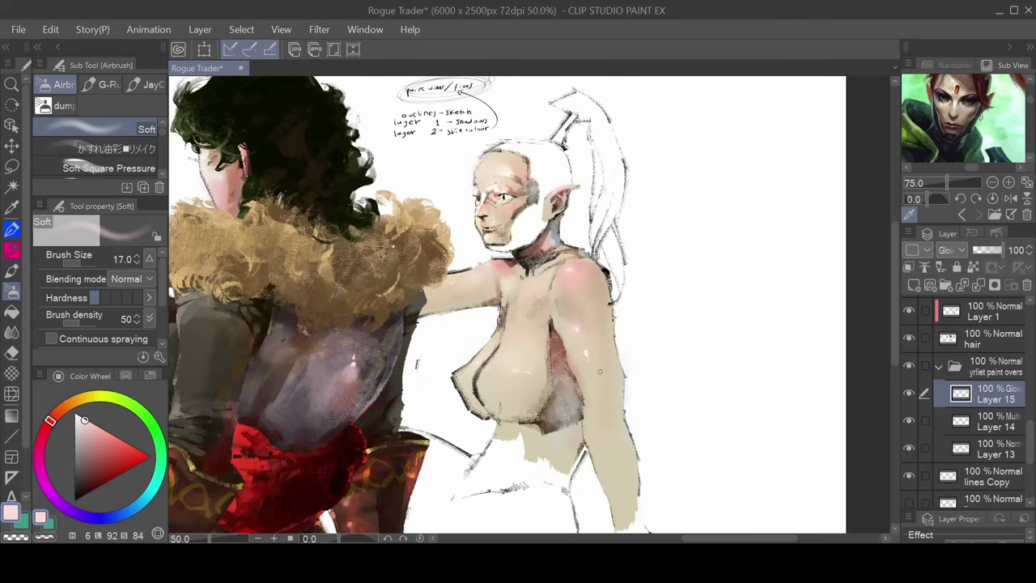
pyautogui.scroll(2, 528, 296)
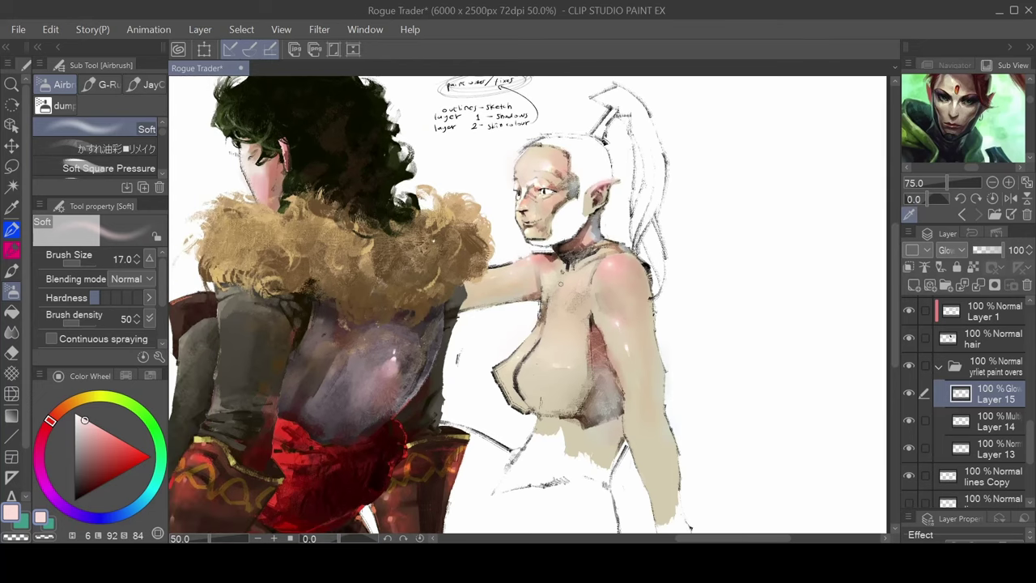
# Airbrush a soft pink blush on the cheek below the near eye at brush size 80, and undo the last strokes
pyautogui.press(']')
pyautogui.press(']')
pyautogui.press(']')
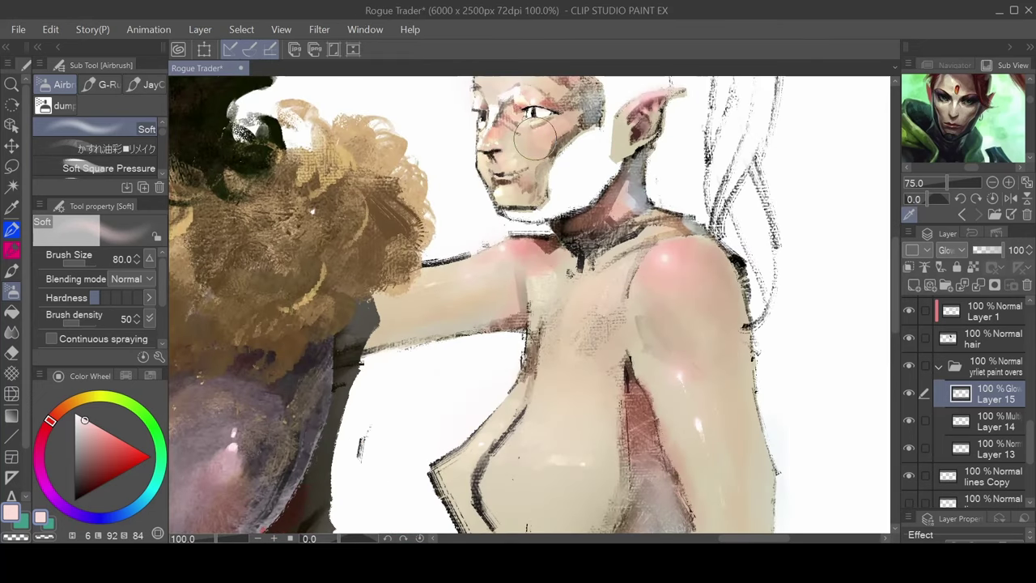
pyautogui.moveTo(536, 138); pyautogui.dragTo(527, 149)
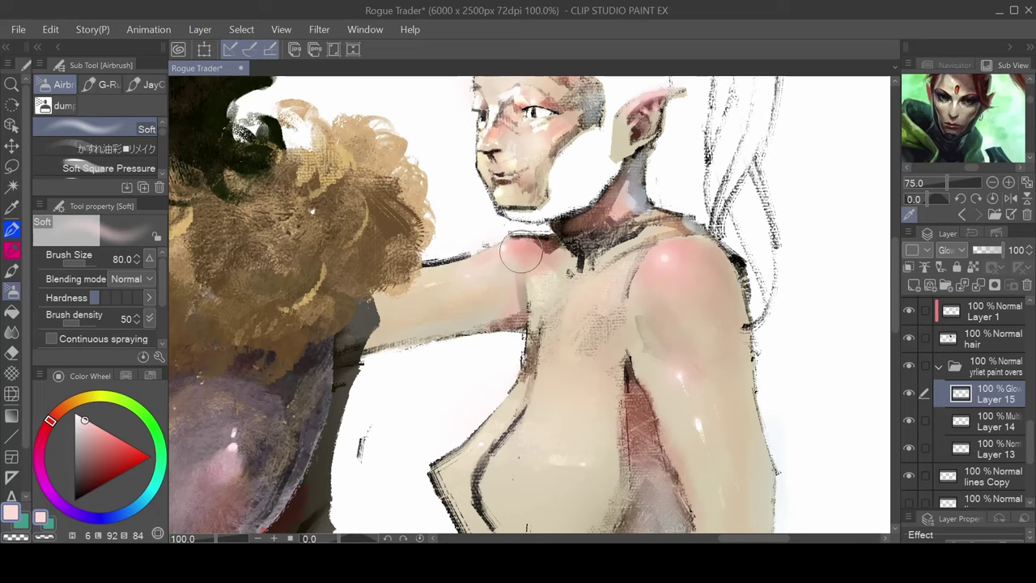
pyautogui.press('^')
pyautogui.hotkey('ctrl', 'z')
pyautogui.hotkey('ctrl', 'z')
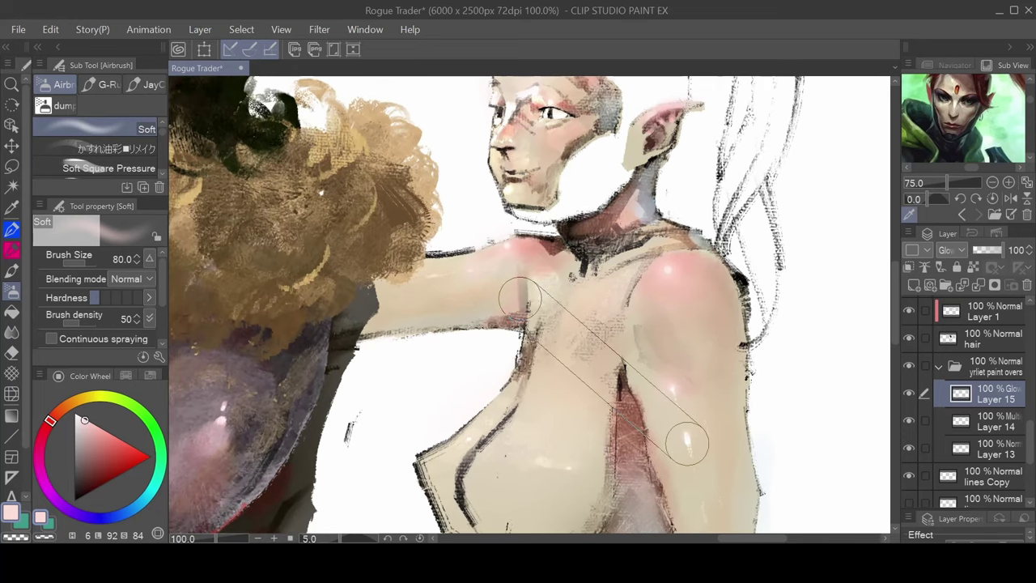
# Touch up the near arm's highlight, and airbrush a broad, soft pink light over the chest at brush size 300
pyautogui.moveTo(688, 442); pyautogui.dragTo(701, 430)
pyautogui.moveTo(589, 378)
pyautogui.mouseDown()
pyautogui.moveTo(563, 243)
pyautogui.moveTo(537, 254)
pyautogui.moveTo(537, 214)
pyautogui.moveTo(498, 291)
pyautogui.moveTo(511, 281)
pyautogui.moveTo(506, 290)
pyautogui.moveTo(537, 306)
pyautogui.moveTo(552, 298)
pyautogui.moveTo(532, 216)
pyautogui.moveTo(577, 295)
pyautogui.moveTo(558, 322)
pyautogui.moveTo(461, 303)
pyautogui.moveTo(444, 318)
pyautogui.moveTo(521, 332)
pyautogui.moveTo(495, 330)
pyautogui.moveTo(476, 355)
pyautogui.mouseUp()
pyautogui.press(']')
pyautogui.press(']')
pyautogui.press(']')
pyautogui.press(']')
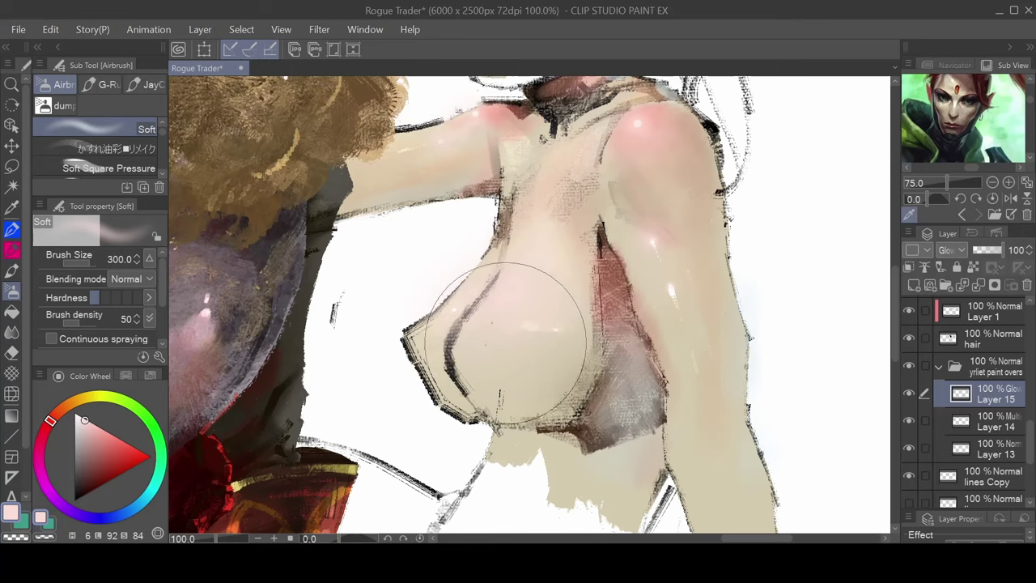
pyautogui.moveTo(506, 344)
pyautogui.mouseDown()
pyautogui.moveTo(515, 358)
pyautogui.moveTo(512, 337)
pyautogui.moveTo(437, 337)
pyautogui.mouseUp()
pyautogui.scroll(-2, 671, 300)
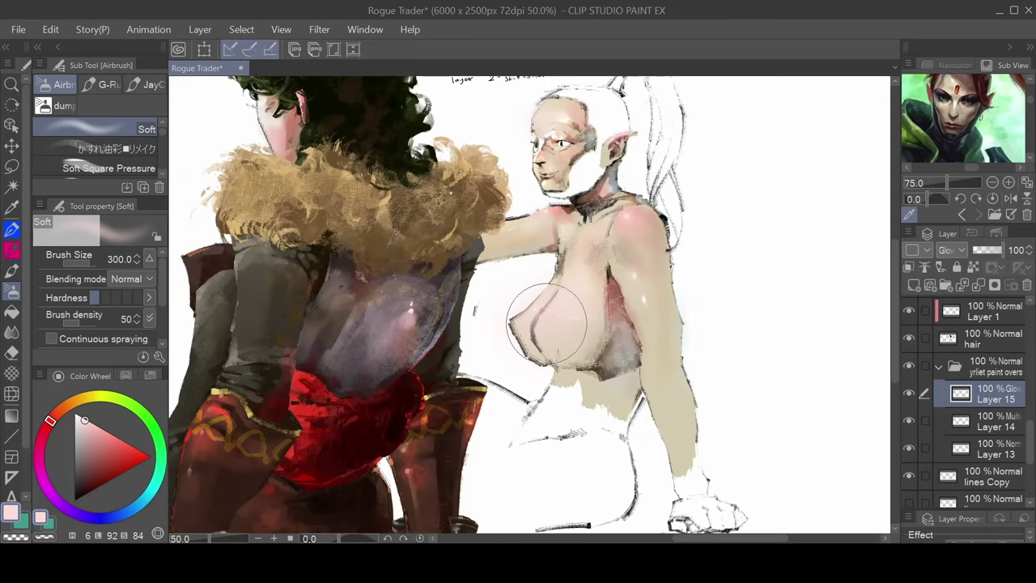
# Soften the chest highlight with transparent colour, using the Flat Canvas Pressure brush and the Soft airbrush at size 100
pyautogui.press('b')
pyautogui.scroll(2, 561, 314)
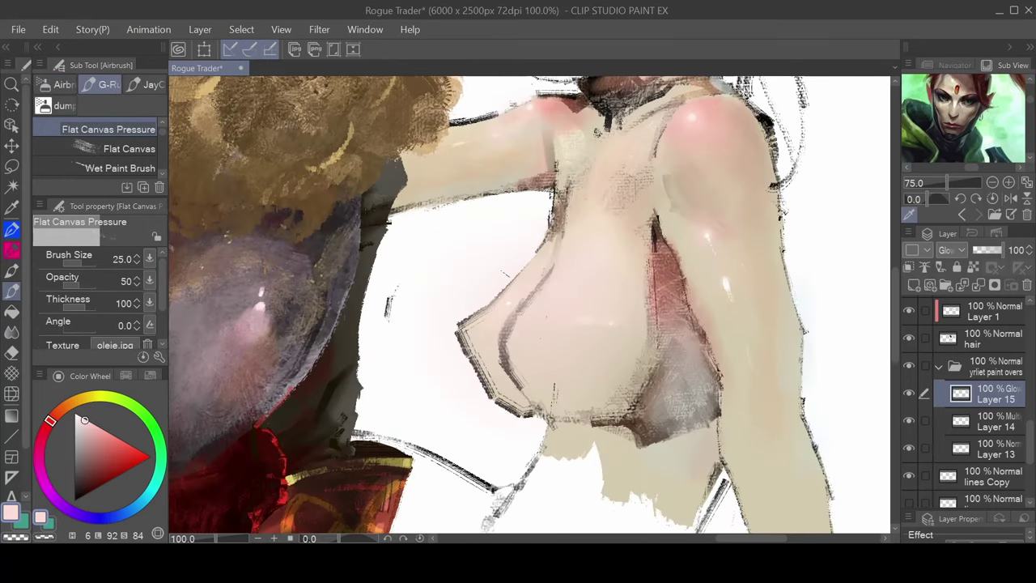
pyautogui.press('c')
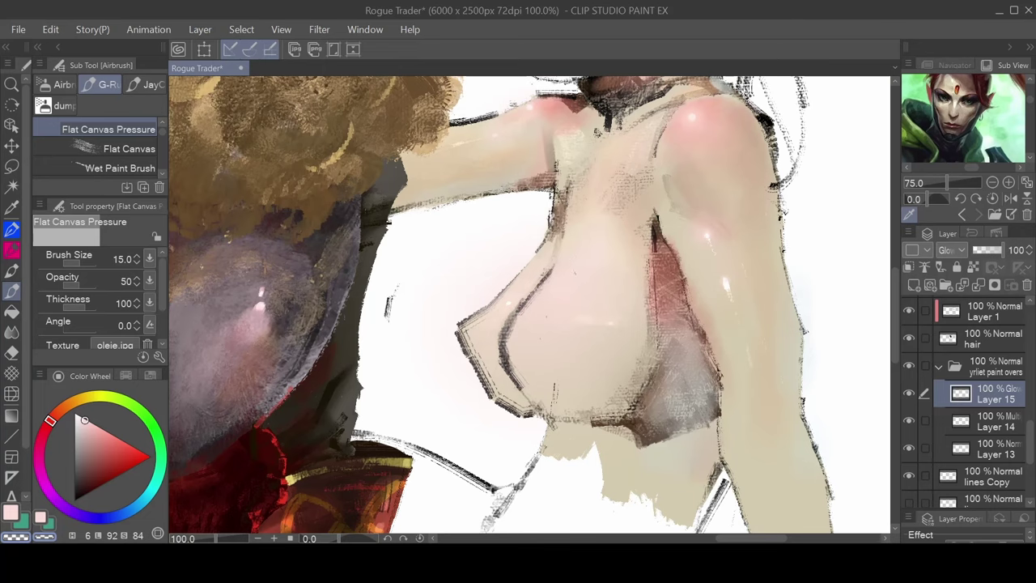
pyautogui.press('b')
pyautogui.scroll(1, 580, 320)
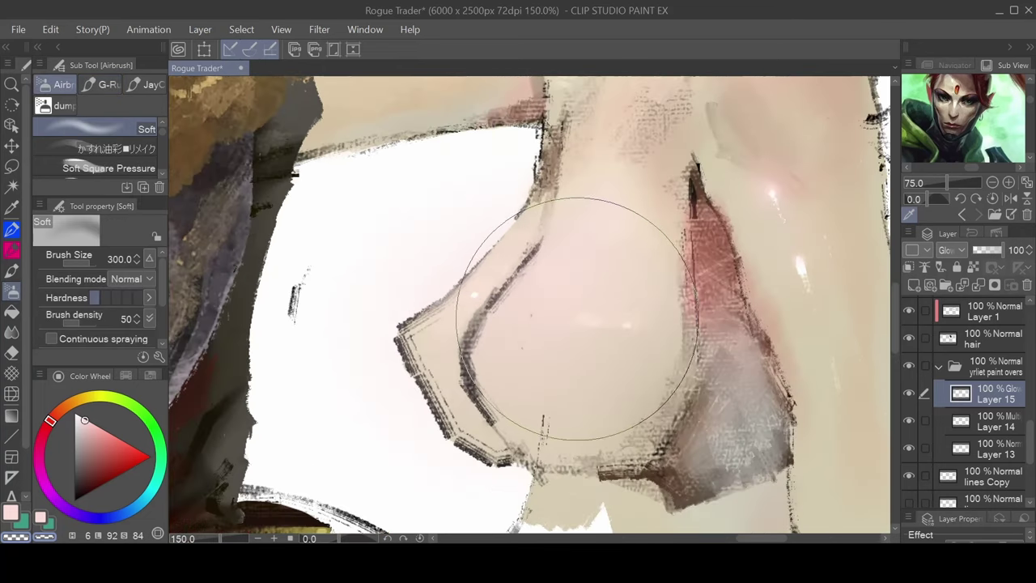
pyautogui.press('[')
pyautogui.press('[')
pyautogui.press('[')
pyautogui.press('[')
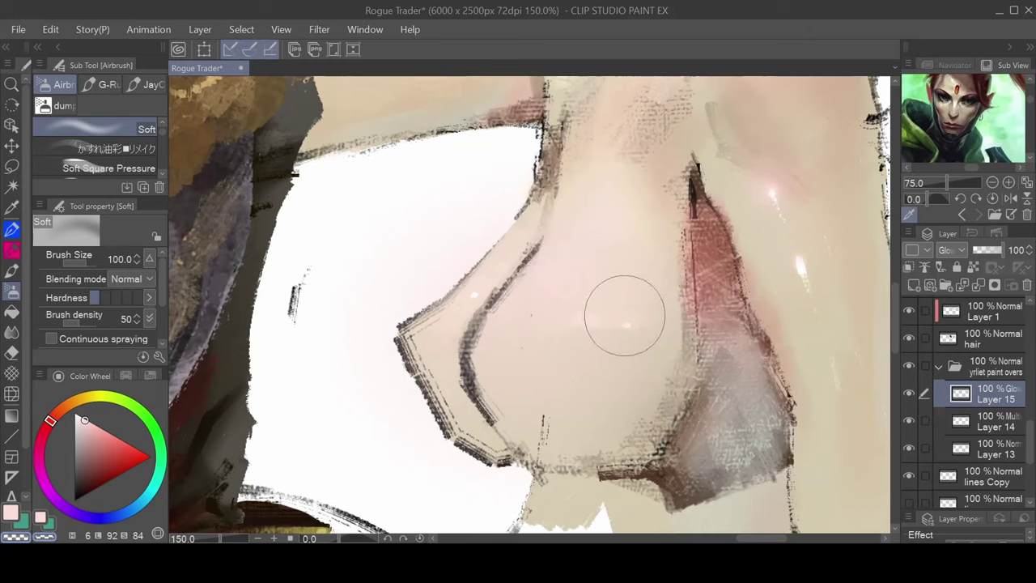
# Reshape the chest highlight with the textured oil brush at size 20, using transparent colour and the pale pink
pyautogui.press('.')
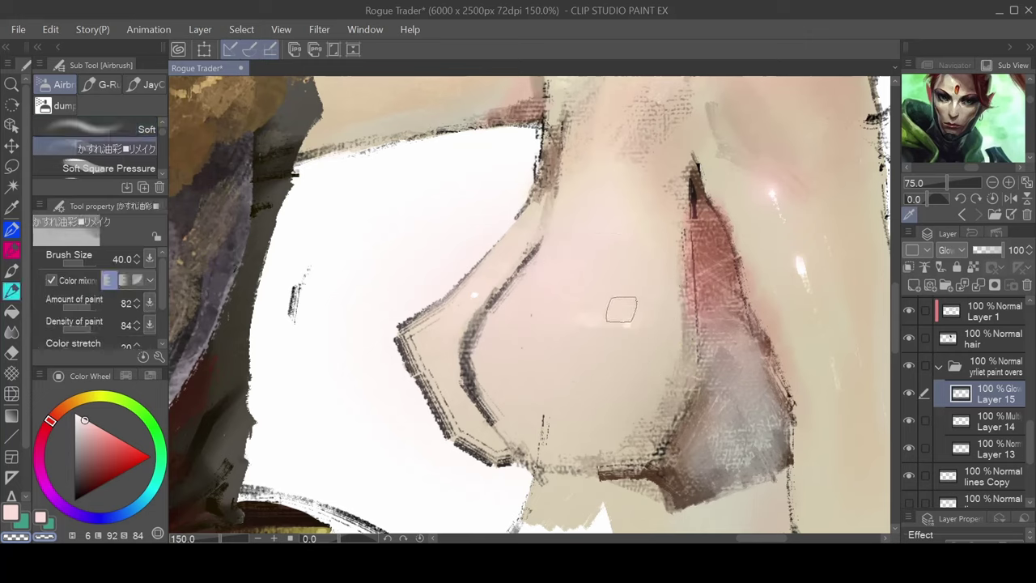
pyautogui.press(']')
pyautogui.press(']')
pyautogui.press('[')
pyautogui.press('[')
pyautogui.press('[')
pyautogui.press('[')
pyautogui.press('[')
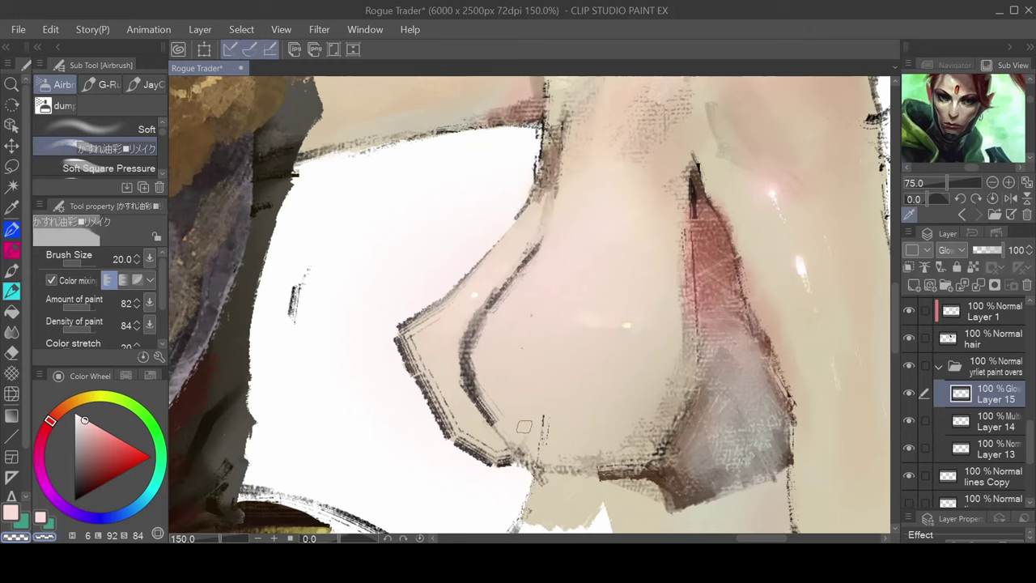
pyautogui.keyDown('alt'); pyautogui.click(557, 369); pyautogui.keyUp('alt')
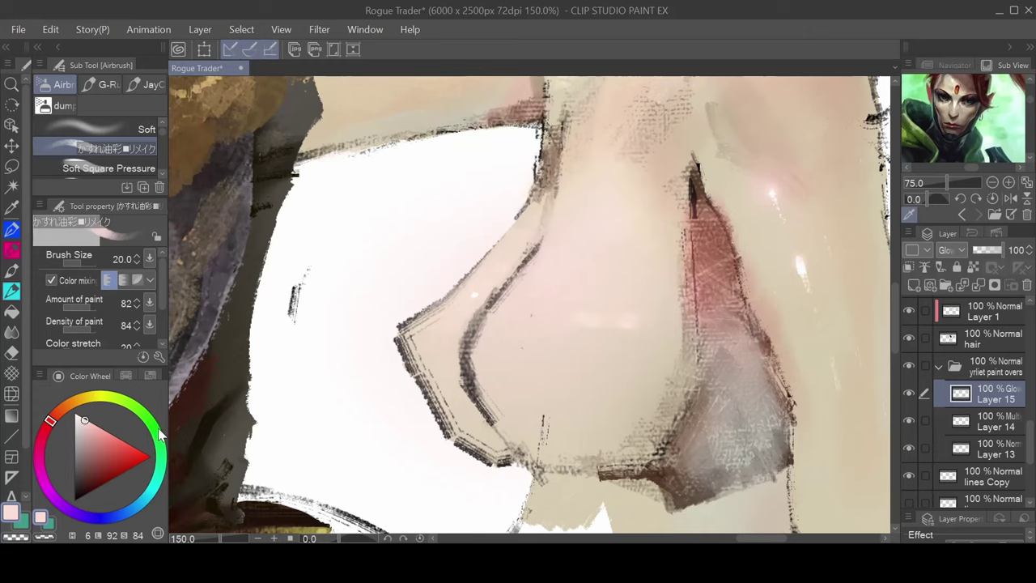
# Try blending the chest highlight with broader pale pink strokes of the textured oil brush, up to size 120
pyautogui.press(']')
pyautogui.press(']')
pyautogui.press(']')
pyautogui.press(']')
pyautogui.press(']')
pyautogui.press(']')
pyautogui.press(']')
pyautogui.press(']')
pyautogui.press(']')
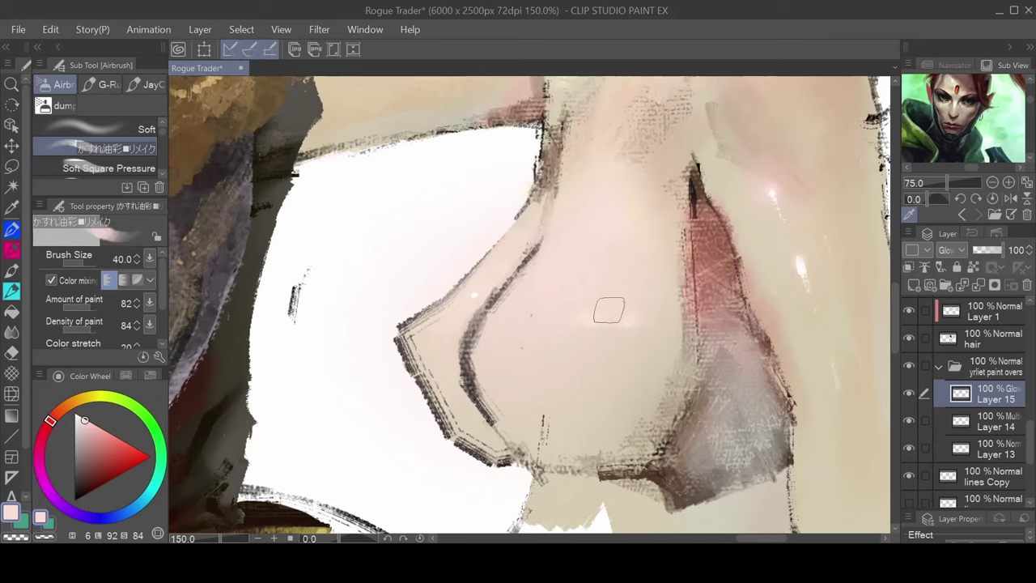
pyautogui.moveTo(610, 214)
pyautogui.mouseDown()
pyautogui.moveTo(597, 222)
pyautogui.moveTo(622, 225)
pyautogui.moveTo(680, 173)
pyautogui.moveTo(658, 212)
pyautogui.mouseUp()
pyautogui.hotkey('ctrl', 'z')
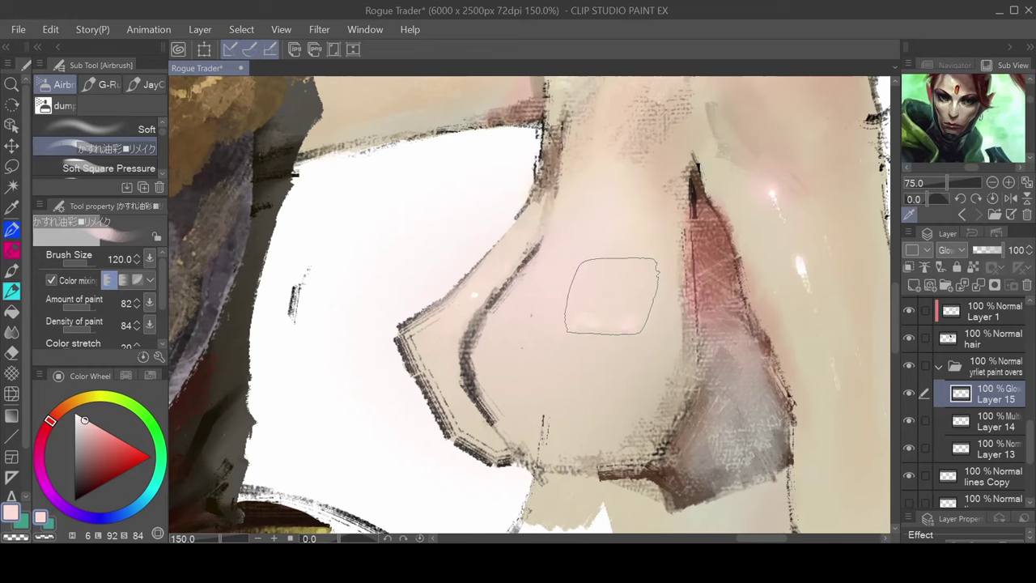
# Try airbrushing broad pale pink light over the chest and inner arm with the Soft airbrush at size 100
pyautogui.press(',')
pyautogui.moveTo(631, 313)
pyautogui.mouseDown()
pyautogui.moveTo(708, 280)
pyautogui.moveTo(736, 282)
pyautogui.moveTo(624, 218)
pyautogui.moveTo(496, 217)
pyautogui.moveTo(488, 381)
pyautogui.moveTo(663, 375)
pyautogui.moveTo(648, 515)
pyautogui.moveTo(769, 403)
pyautogui.moveTo(574, 332)
pyautogui.moveTo(467, 255)
pyautogui.moveTo(709, 155)
pyautogui.moveTo(682, 120)
pyautogui.moveTo(755, 406)
pyautogui.moveTo(740, 426)
pyautogui.moveTo(652, 330)
pyautogui.moveTo(748, 490)
pyautogui.moveTo(786, 467)
pyautogui.moveTo(743, 320)
pyautogui.moveTo(621, 262)
pyautogui.moveTo(737, 251)
pyautogui.moveTo(759, 263)
pyautogui.moveTo(748, 171)
pyautogui.mouseUp()
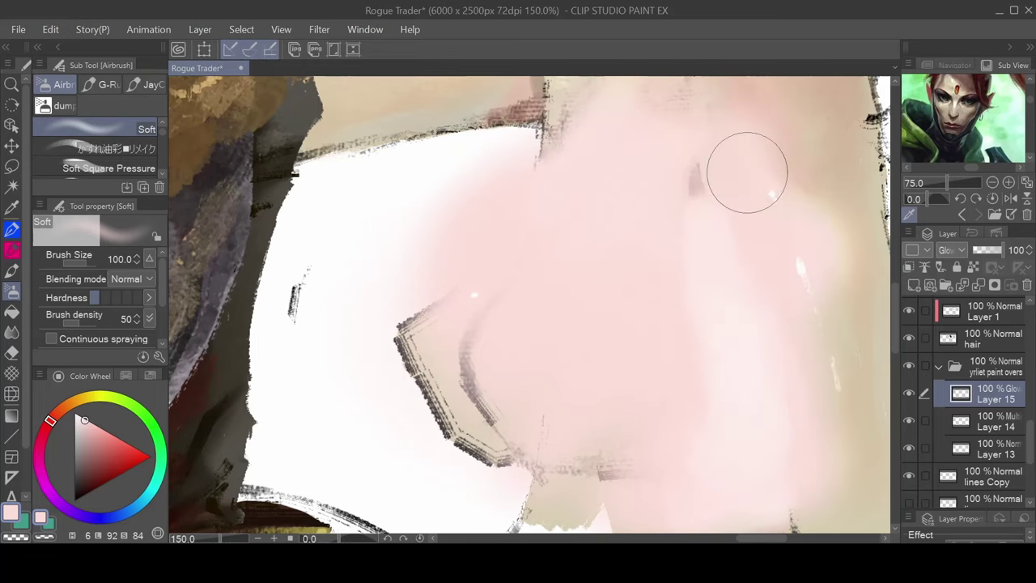
pyautogui.moveTo(570, 180); pyautogui.dragTo(505, 211)
pyautogui.moveTo(638, 185); pyautogui.dragTo(511, 382)
pyautogui.moveTo(451, 338)
pyautogui.mouseDown()
pyautogui.moveTo(419, 235)
pyautogui.moveTo(272, 245)
pyautogui.moveTo(292, 201)
pyautogui.moveTo(421, 296)
pyautogui.moveTo(439, 343)
pyautogui.mouseUp()
pyautogui.hotkey('ctrl', 'z')
pyautogui.hotkey('ctrl', 'z')
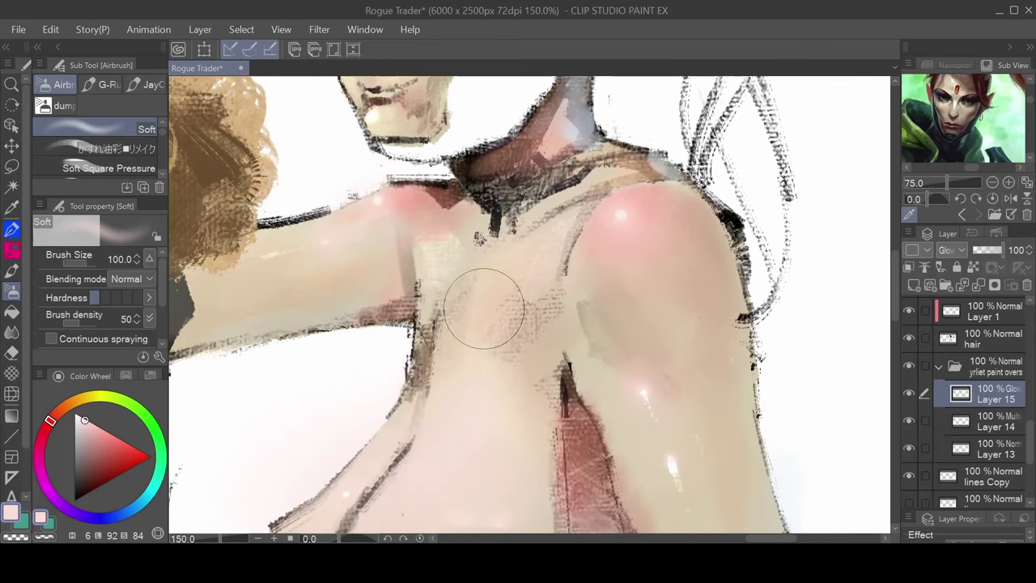
pyautogui.scroll(-5, 567, 243)
pyautogui.moveTo(556, 278)
pyautogui.mouseDown()
pyautogui.moveTo(565, 312)
pyautogui.moveTo(586, 297)
pyautogui.moveTo(592, 308)
pyautogui.mouseUp()
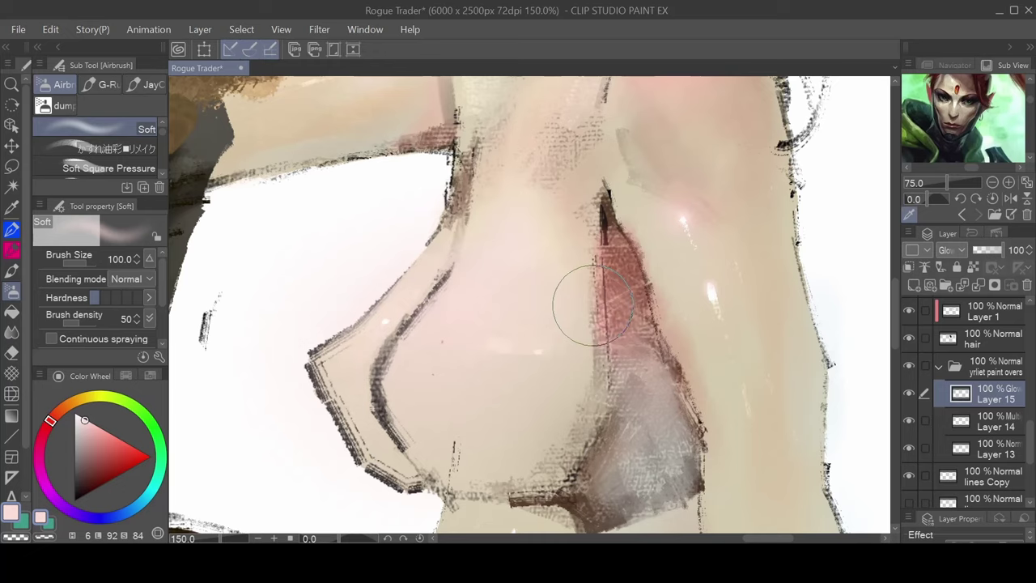
pyautogui.hotkey('ctrl', 'z')
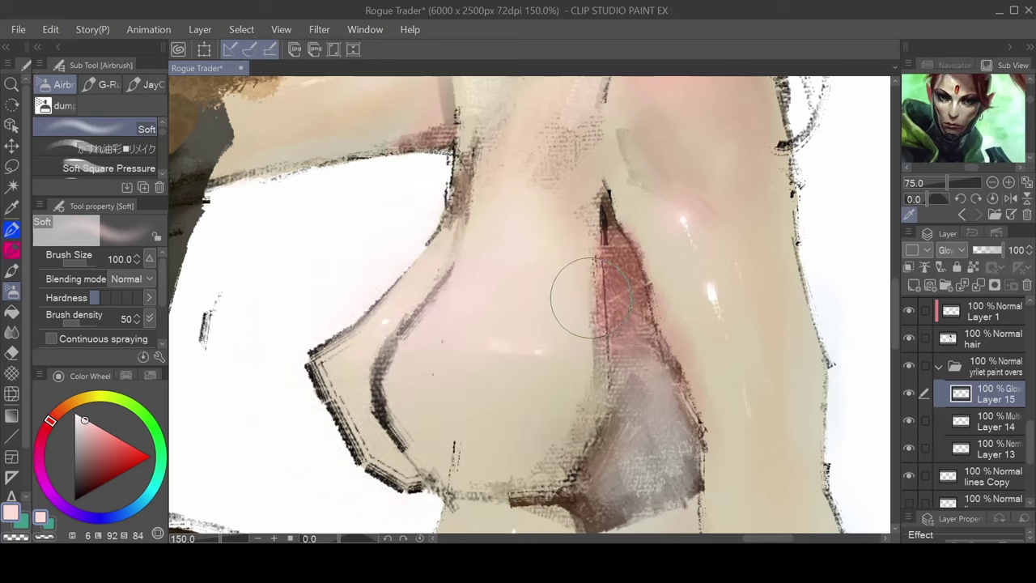
# Undo the broad pink airbrushing over the chest and compare the skin with and without Layer 15
pyautogui.hotkey('ctrl', 'z')
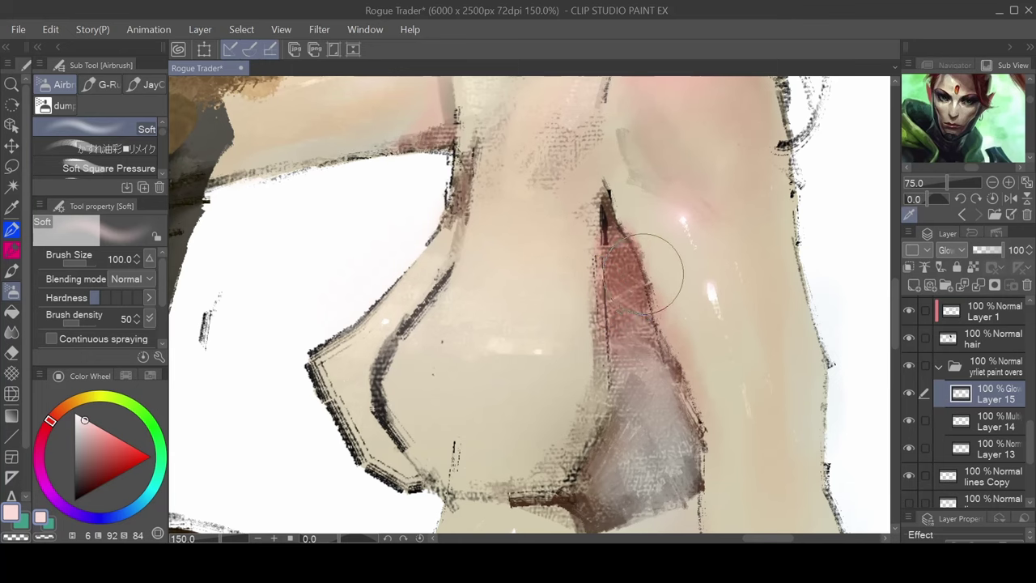
pyautogui.scroll(-4, 643, 292)
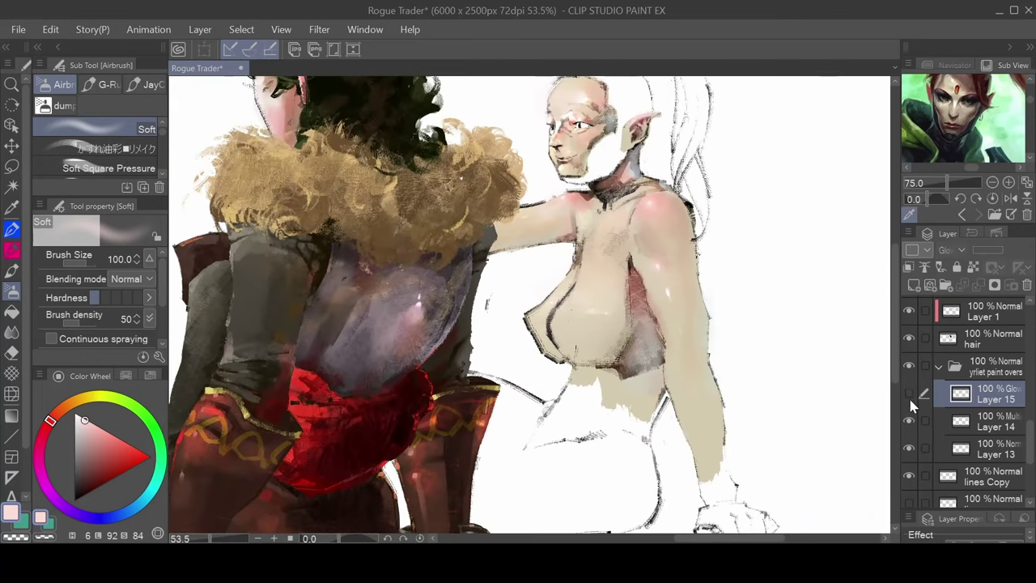
pyautogui.click(910, 395)
# Try airbrushing light over the chest on Layer 15 with the Soft airbrush at size 100, switching to white
pyautogui.moveTo(604, 270)
pyautogui.mouseDown()
pyautogui.moveTo(588, 297)
pyautogui.moveTo(595, 328)
pyautogui.moveTo(602, 319)
pyautogui.mouseUp()
pyautogui.hotkey('ctrl', 'z')
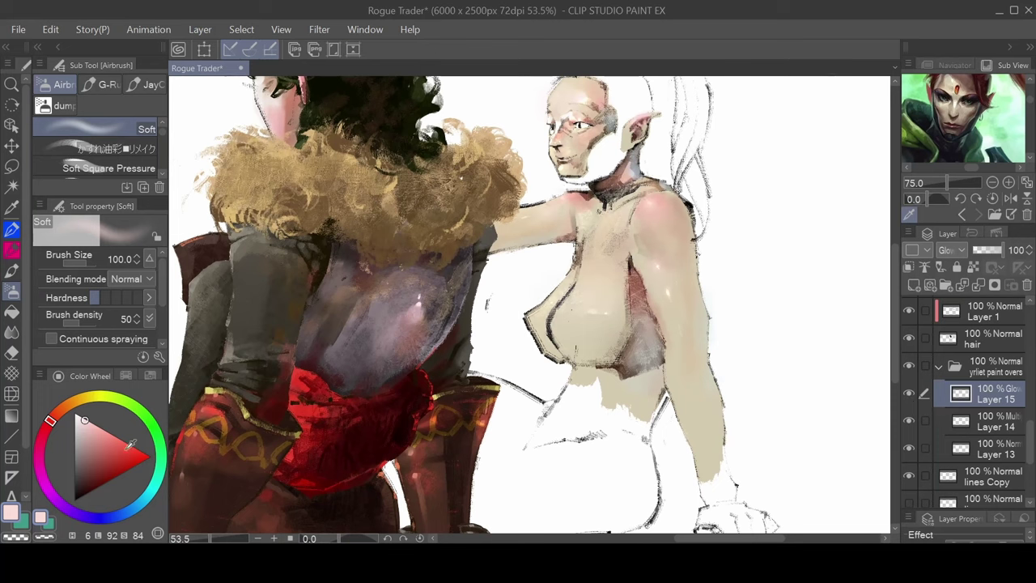
pyautogui.moveTo(94, 428); pyautogui.dragTo(50, 376)
pyautogui.moveTo(617, 256)
pyautogui.mouseDown()
pyautogui.moveTo(609, 297)
pyautogui.moveTo(601, 272)
pyautogui.moveTo(583, 299)
pyautogui.mouseUp()
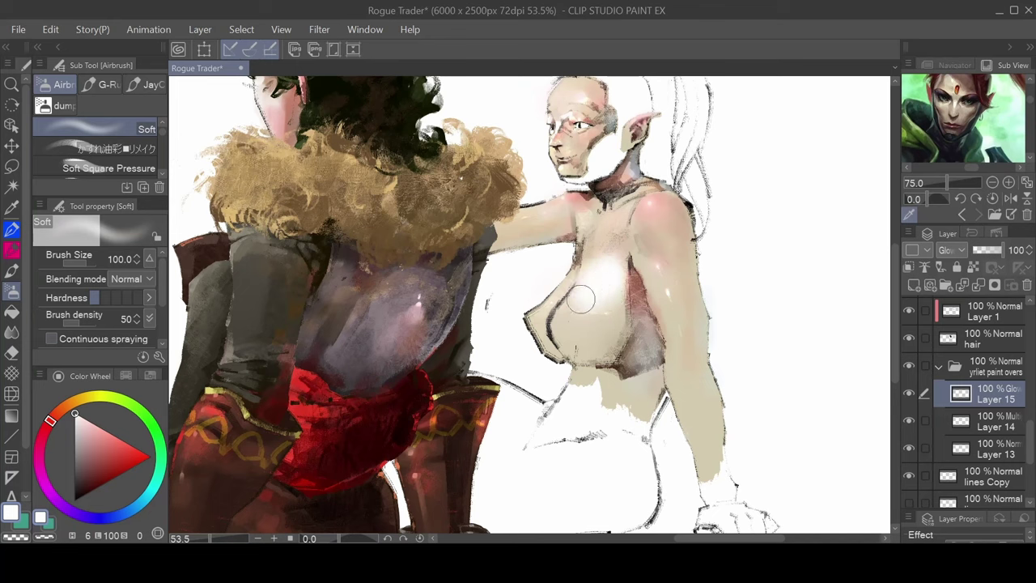
pyautogui.hotkey('ctrl', 'z')
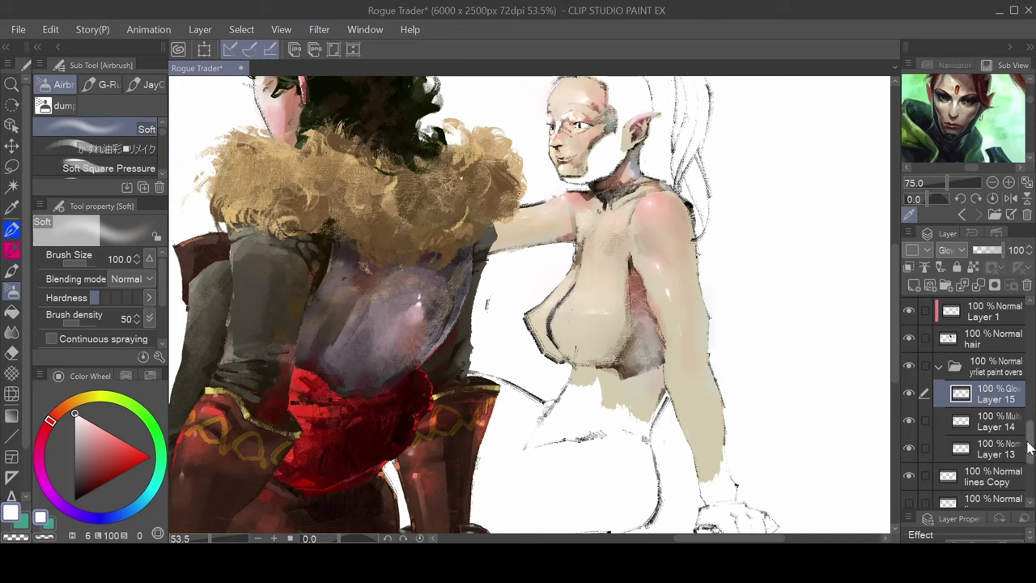
# Add a layer in Glow dodge mode above the stuff layer and enlarge the Soft airbrush to size 200
pyautogui.moveTo(1030, 438); pyautogui.dragTo(1033, 348)
pyautogui.click(923, 311)
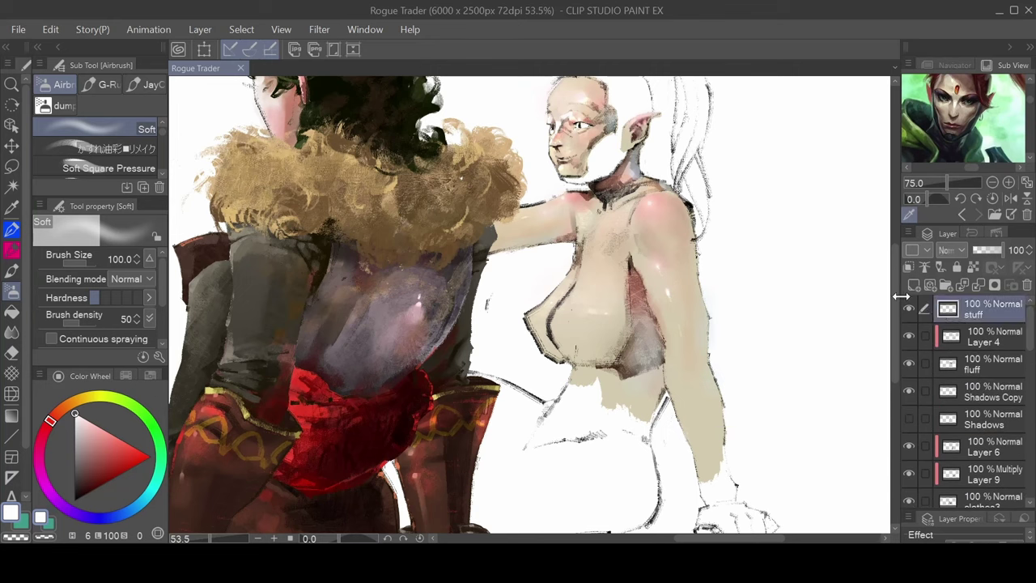
pyautogui.click(914, 287)
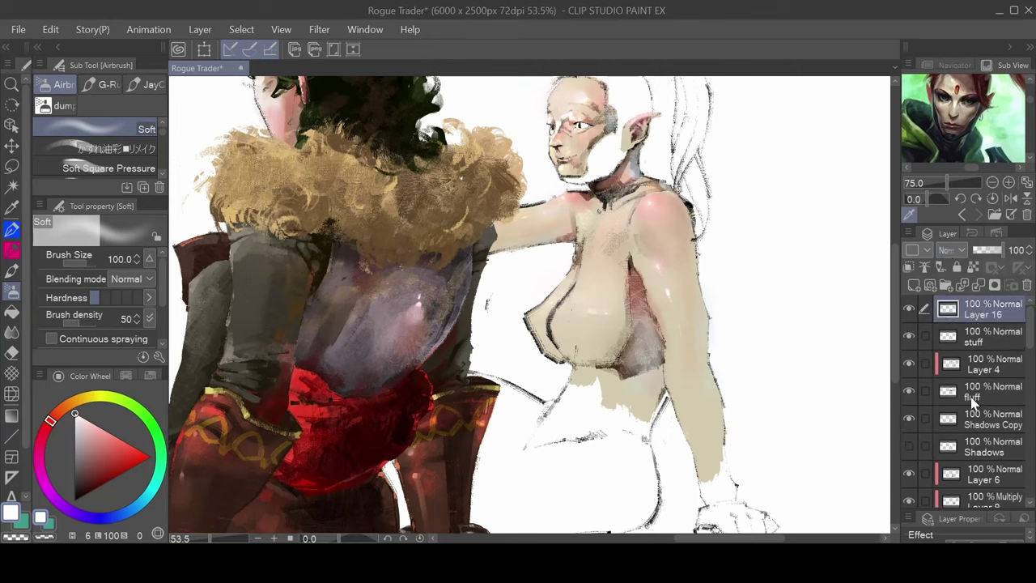
pyautogui.click(970, 426)
pyautogui.press(']')
pyautogui.press(']')
pyautogui.press(']')
pyautogui.press(']')
# Try airbrushing broad white light down the chest on the new Glow dodge layer at size 200
pyautogui.click(599, 294)
pyautogui.hotkey('ctrl', 'z')
pyautogui.moveTo(602, 254); pyautogui.dragTo(583, 293)
pyautogui.moveTo(589, 210)
pyautogui.mouseDown()
pyautogui.moveTo(657, 209)
pyautogui.moveTo(608, 234)
pyautogui.moveTo(624, 220)
pyautogui.moveTo(588, 288)
pyautogui.mouseUp()
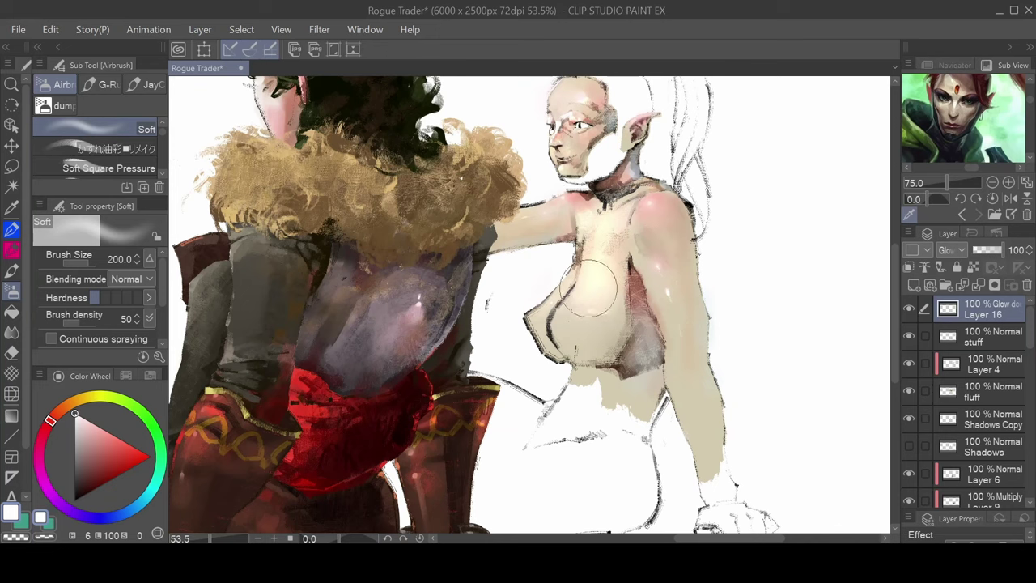
pyautogui.hotkey('ctrl', 'z')
pyautogui.hotkey('ctrl', 'z')
pyautogui.hotkey('ctrl', 'z')
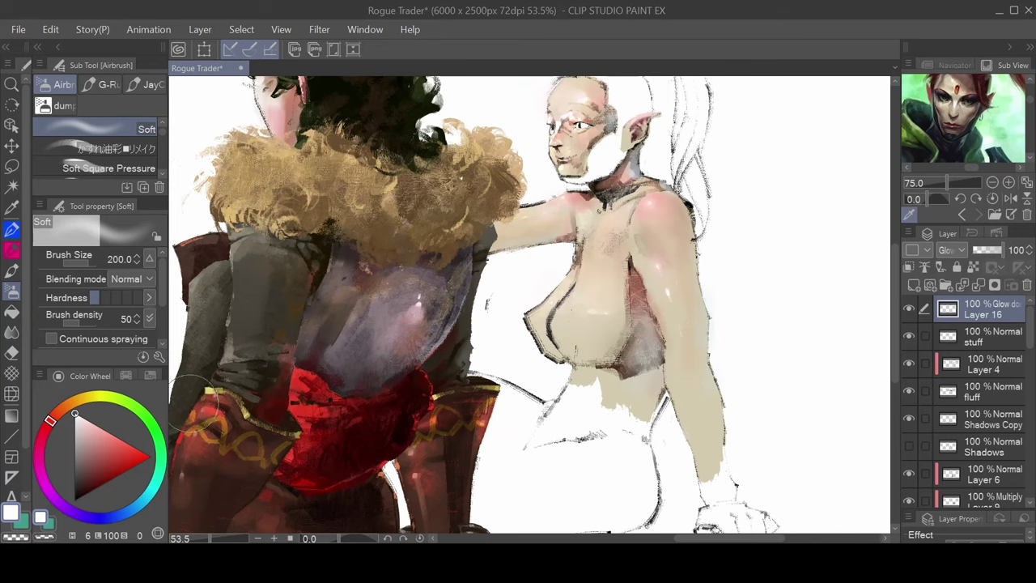
pyautogui.hotkey('ctrl', 'y')
pyautogui.hotkey('ctrl', 'y')
pyautogui.hotkey('ctrl', 'z')
pyautogui.hotkey('ctrl', 'z')
pyautogui.hotkey('ctrl', 'z')
# Airbrush light pink glow over the chest and shoulders on the new Glow dodge layer, reducing the brush from size 200 to 80
pyautogui.click(90, 426)
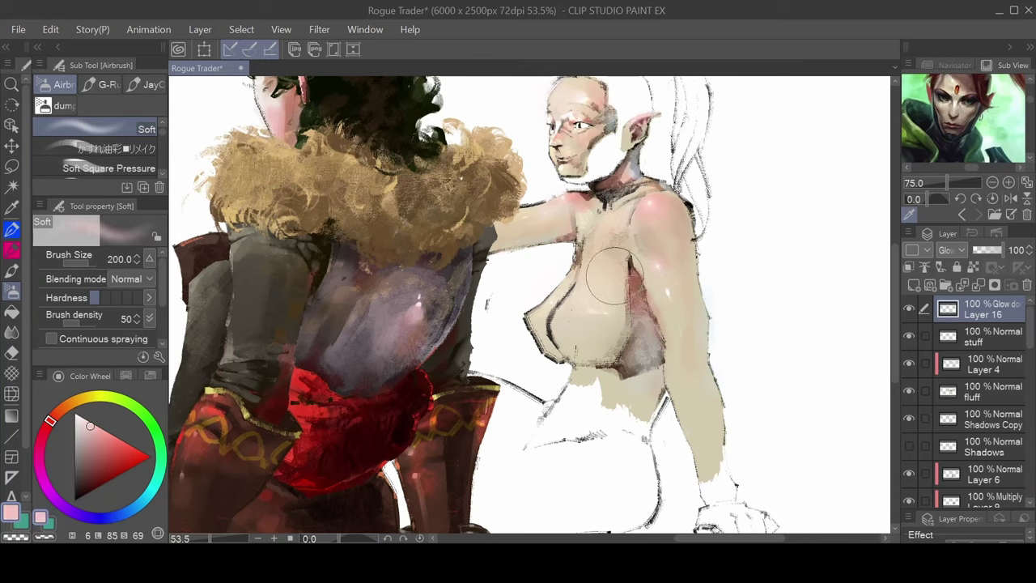
pyautogui.moveTo(619, 285)
pyautogui.mouseDown()
pyautogui.moveTo(603, 253)
pyautogui.moveTo(595, 280)
pyautogui.moveTo(559, 306)
pyautogui.moveTo(595, 288)
pyautogui.moveTo(613, 301)
pyautogui.moveTo(643, 261)
pyautogui.moveTo(665, 256)
pyautogui.moveTo(651, 212)
pyautogui.mouseUp()
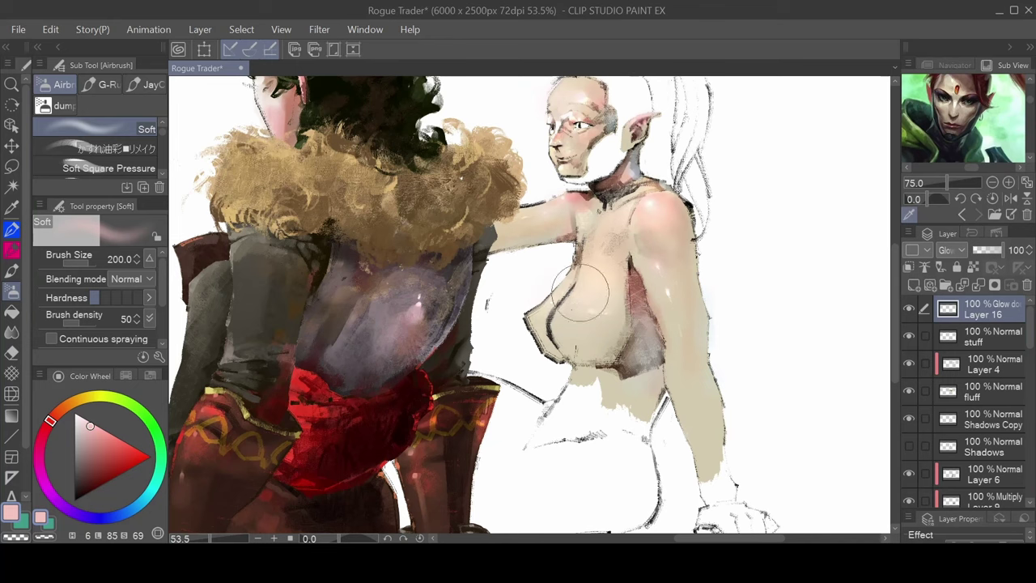
pyautogui.press('[')
pyautogui.press('[')
pyautogui.press('[')
pyautogui.press('[')
pyautogui.press('[')
pyautogui.moveTo(571, 204)
pyautogui.mouseDown()
pyautogui.moveTo(584, 204)
pyautogui.moveTo(593, 224)
pyautogui.mouseUp()
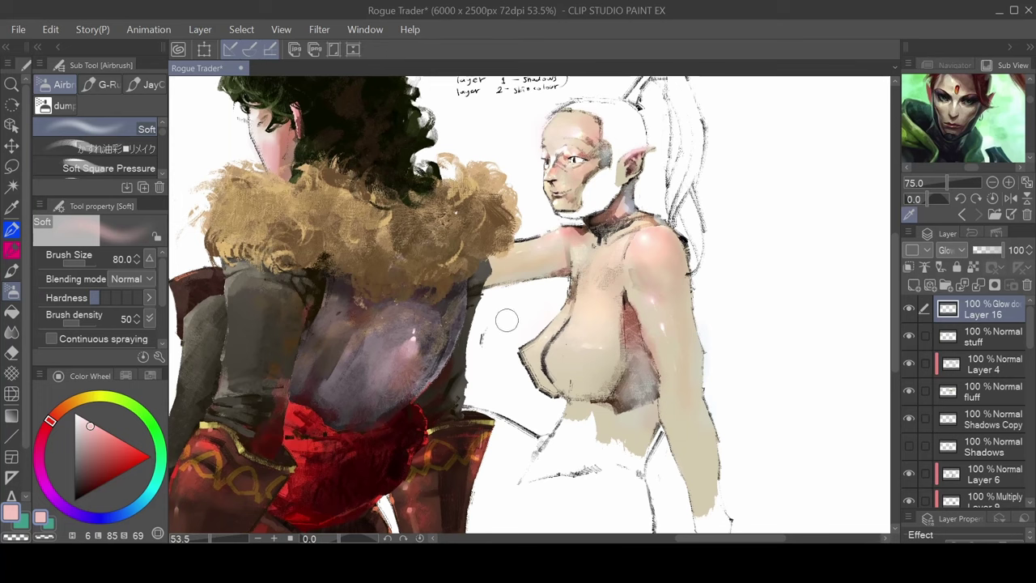
# Airbrush pink glow onto the cheek below the near eye and into its iris, reducing the brush size to 8
pyautogui.scroll(5, 579, 172)
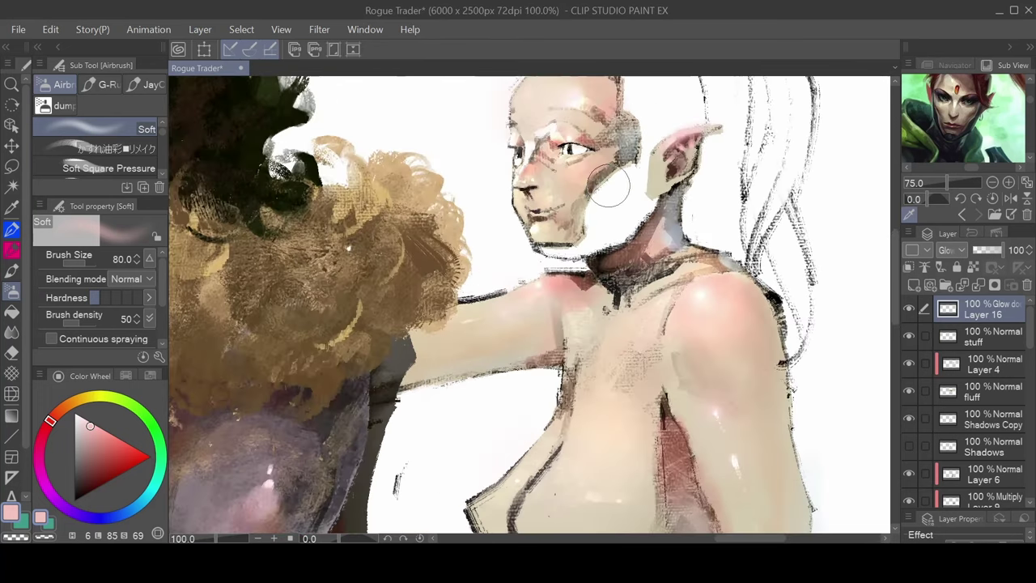
pyautogui.scroll(4, 579, 173)
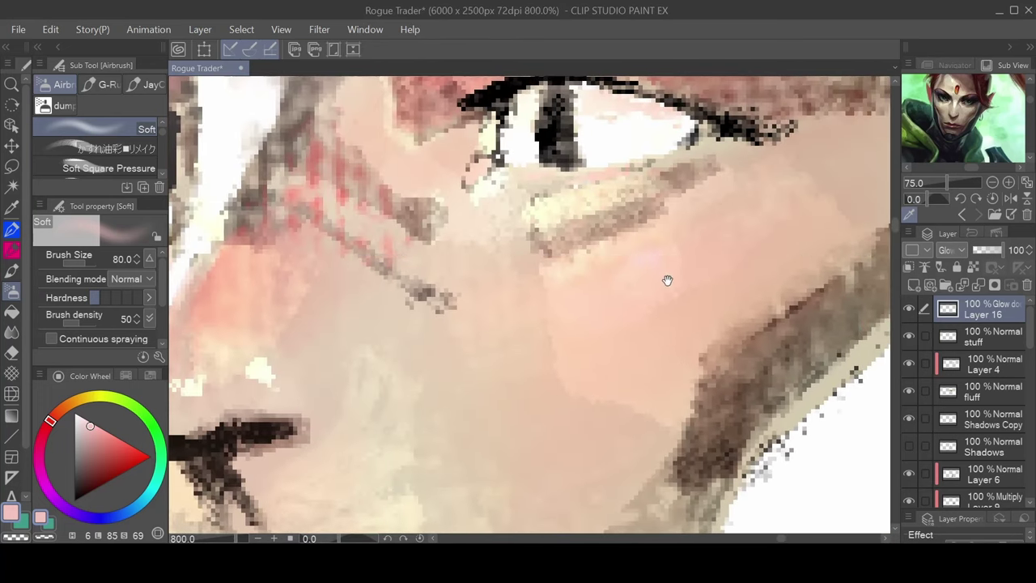
pyautogui.scroll(-5, 646, 271)
pyautogui.press('[')
pyautogui.press('[')
pyautogui.press('[')
pyautogui.press('[')
pyautogui.press('[')
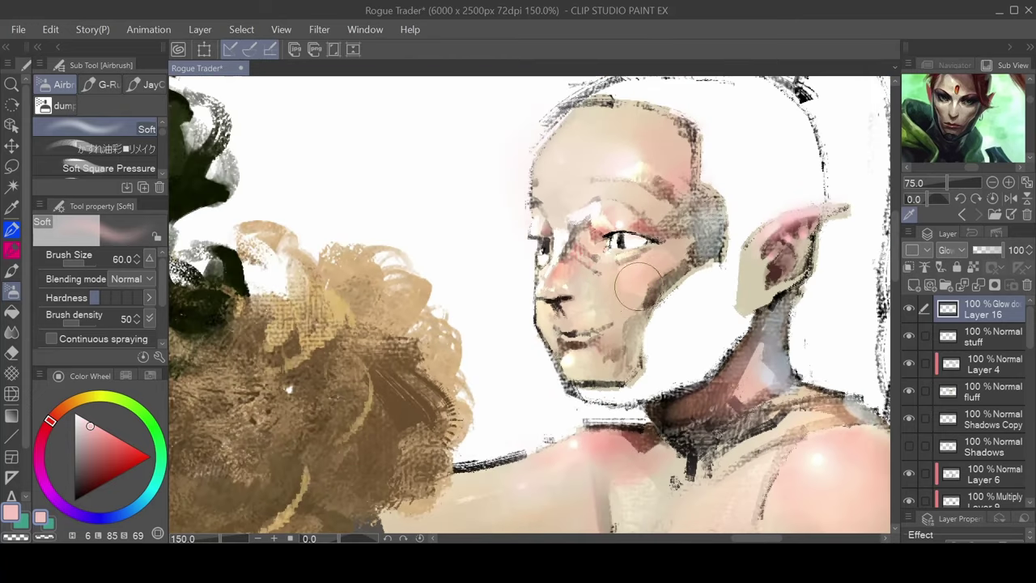
pyautogui.press('[')
pyautogui.press('[')
pyautogui.press('[')
pyautogui.press('[')
pyautogui.press('[')
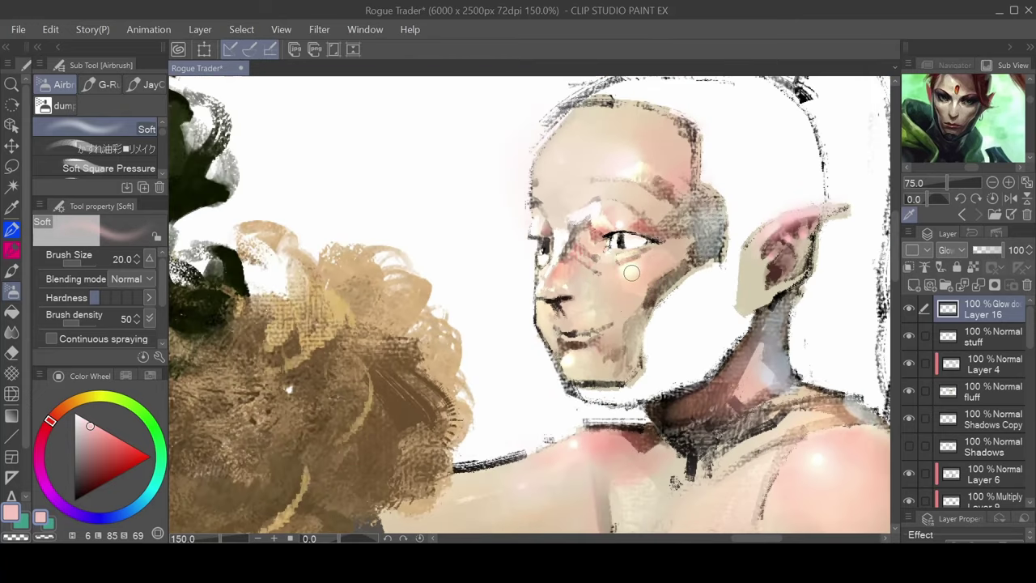
pyautogui.press('[')
pyautogui.press('[')
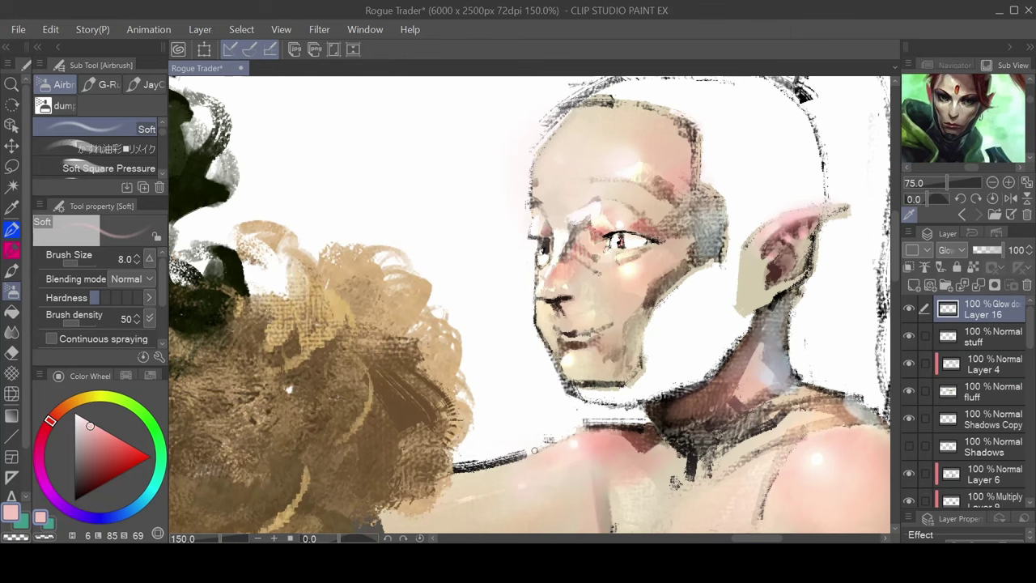
# Try adding a pink glow to the far eye's iris with the Soft airbrush at size 8
pyautogui.scroll(-1, 536, 443)
pyautogui.scroll(6, 533, 353)
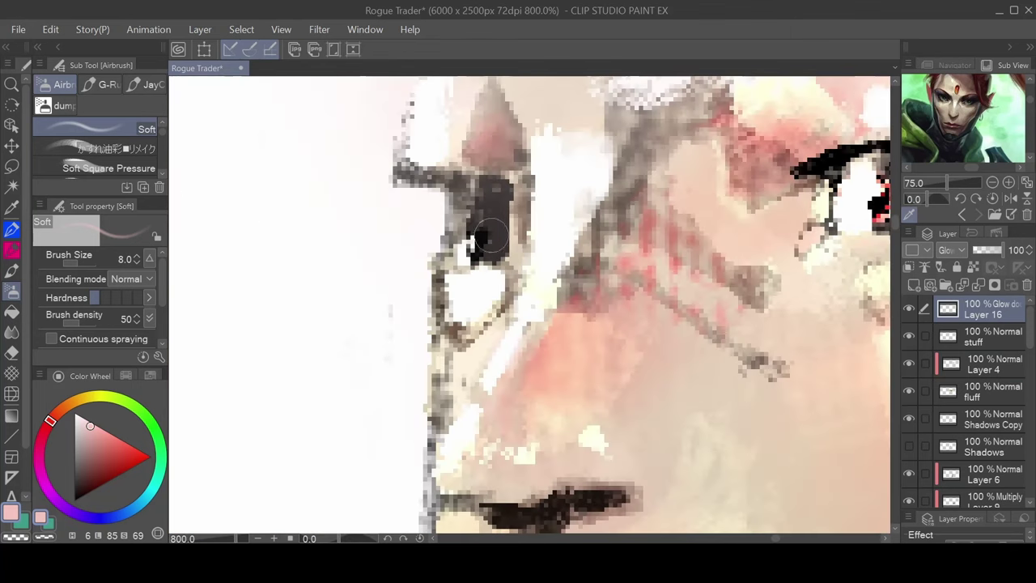
pyautogui.moveTo(479, 234); pyautogui.dragTo(477, 243)
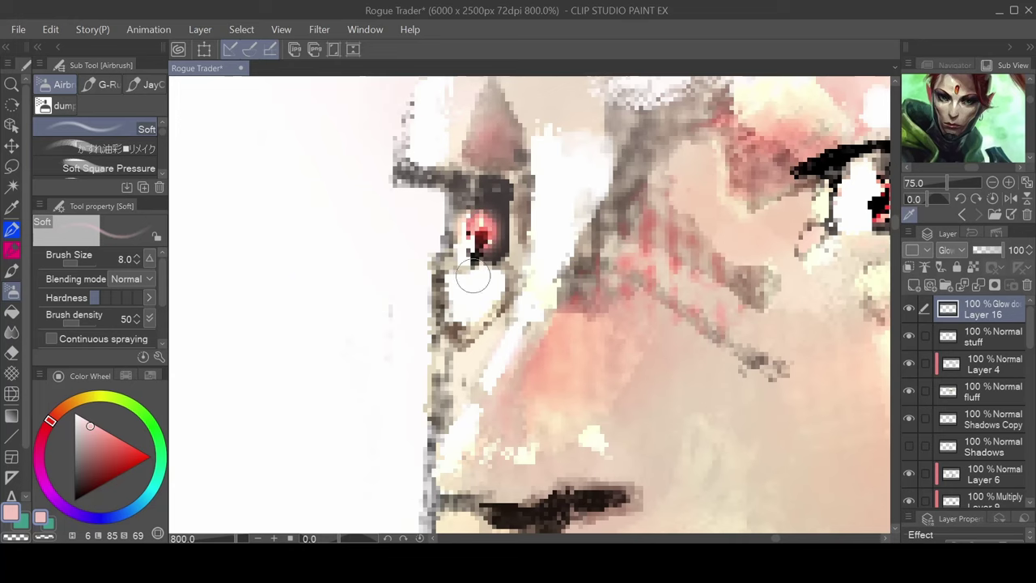
pyautogui.scroll(-6, 536, 386)
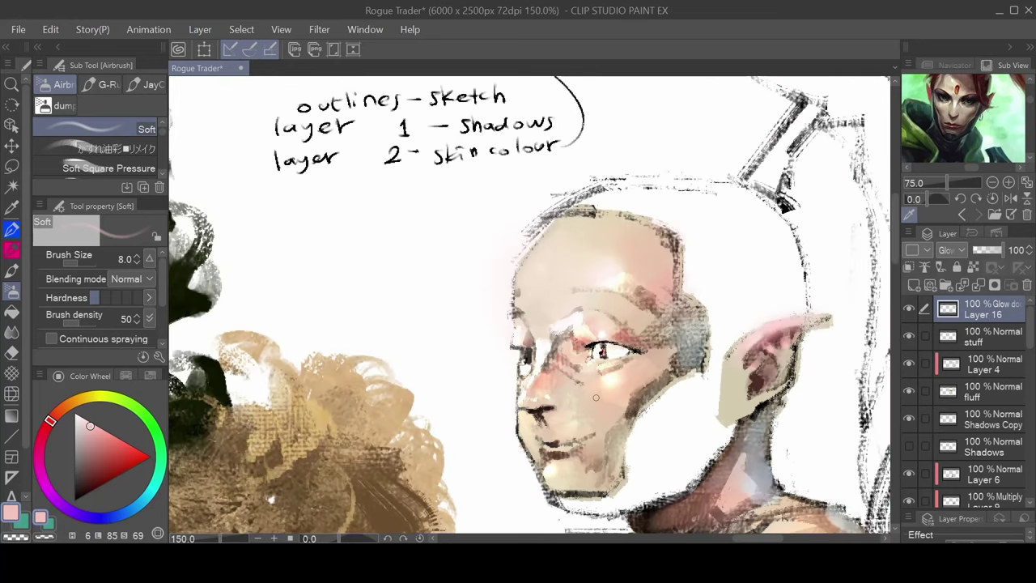
pyautogui.press('b')
pyautogui.scroll(4, 542, 405)
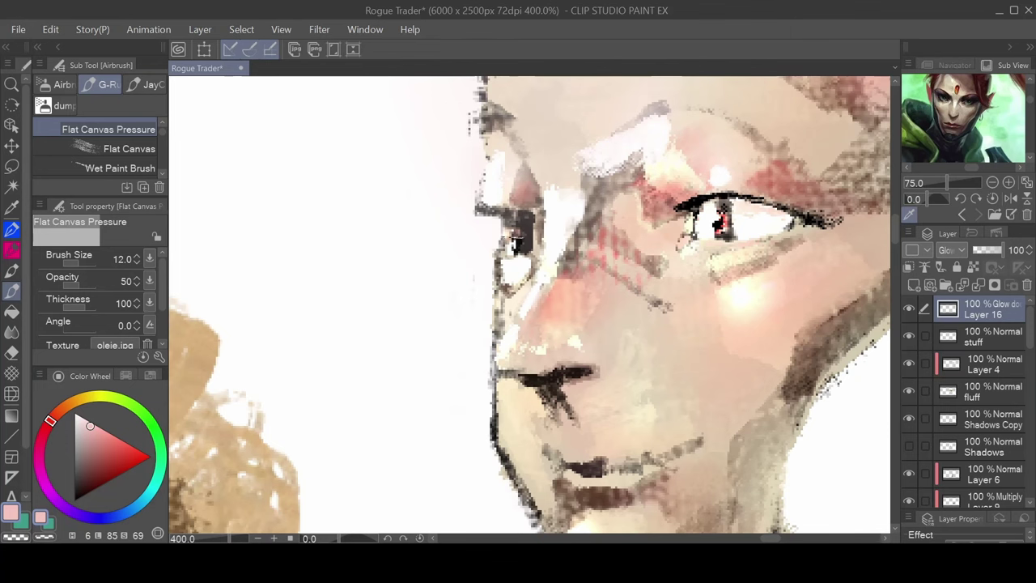
pyautogui.scroll(-4, 542, 369)
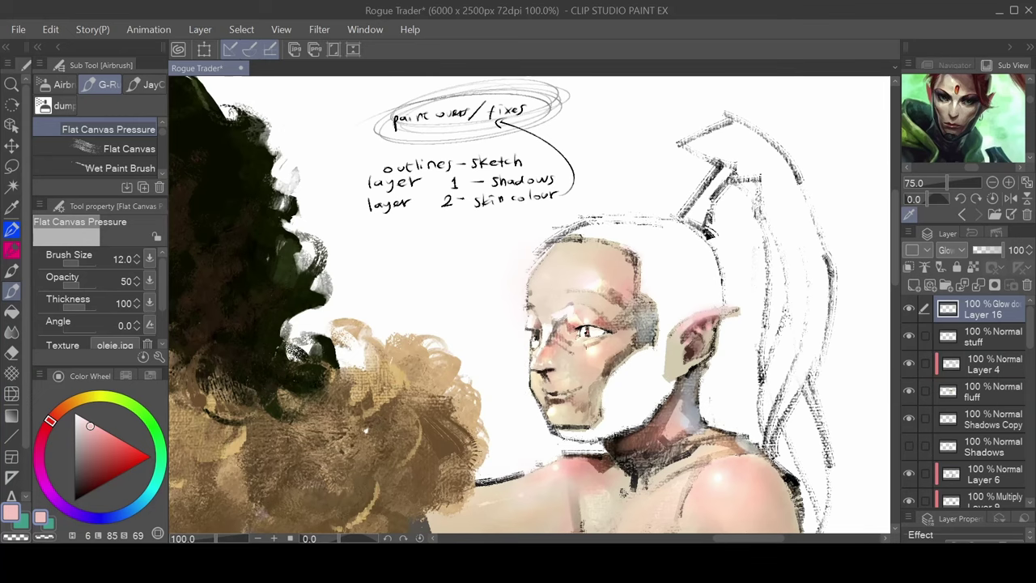
# Choose white, shrink the Soft airbrush to size 2.5 and try a tiny highlight in the far eye's iris
pyautogui.moveTo(119, 435); pyautogui.dragTo(57, 376)
pyautogui.scroll(6, 490, 332)
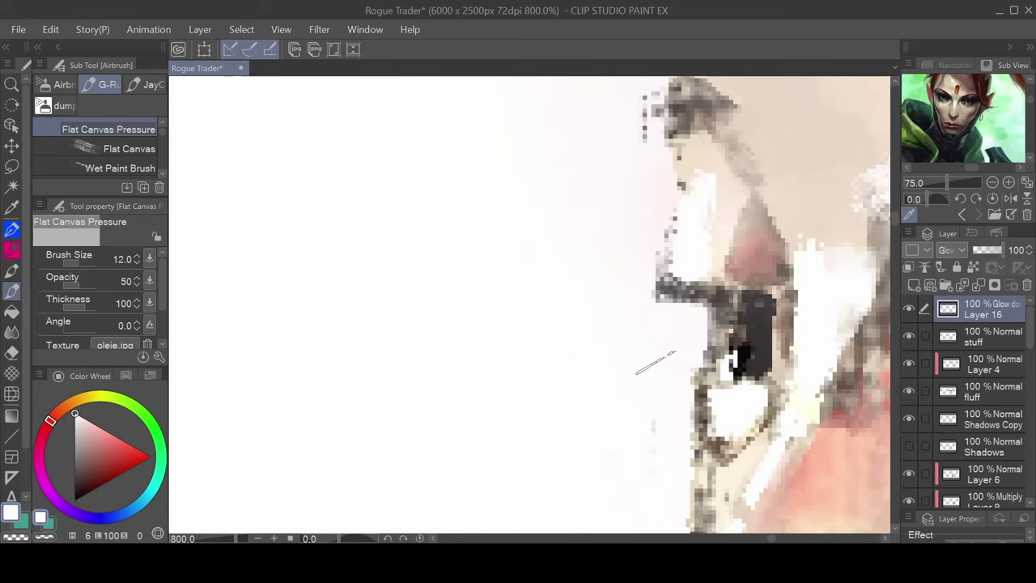
pyautogui.press('b')
pyautogui.press('[')
pyautogui.press('[')
pyautogui.press('[')
pyautogui.press('[')
pyautogui.press('[')
pyautogui.press('[')
pyautogui.press('[')
pyautogui.press('[')
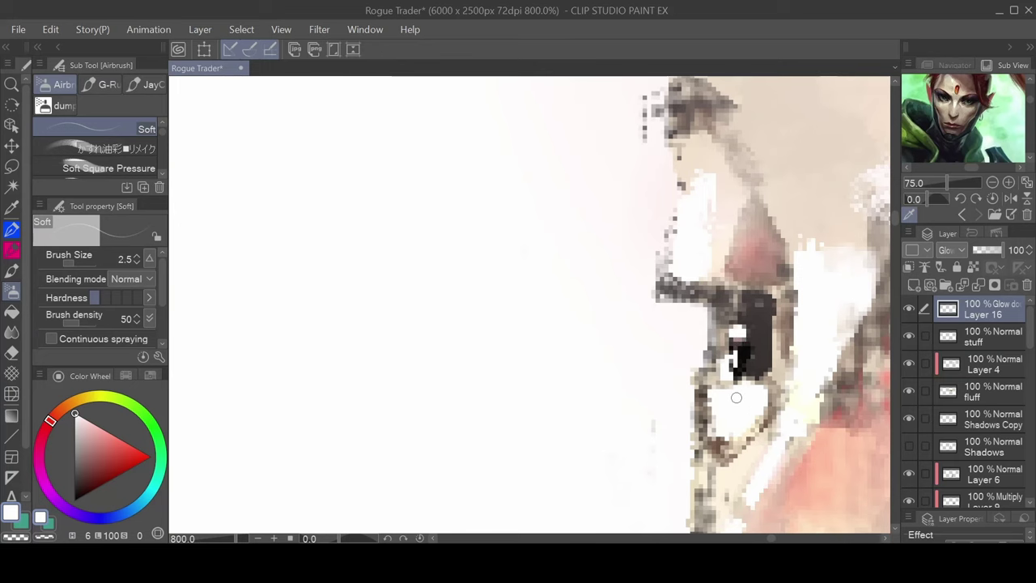
pyautogui.scroll(-5, 735, 397)
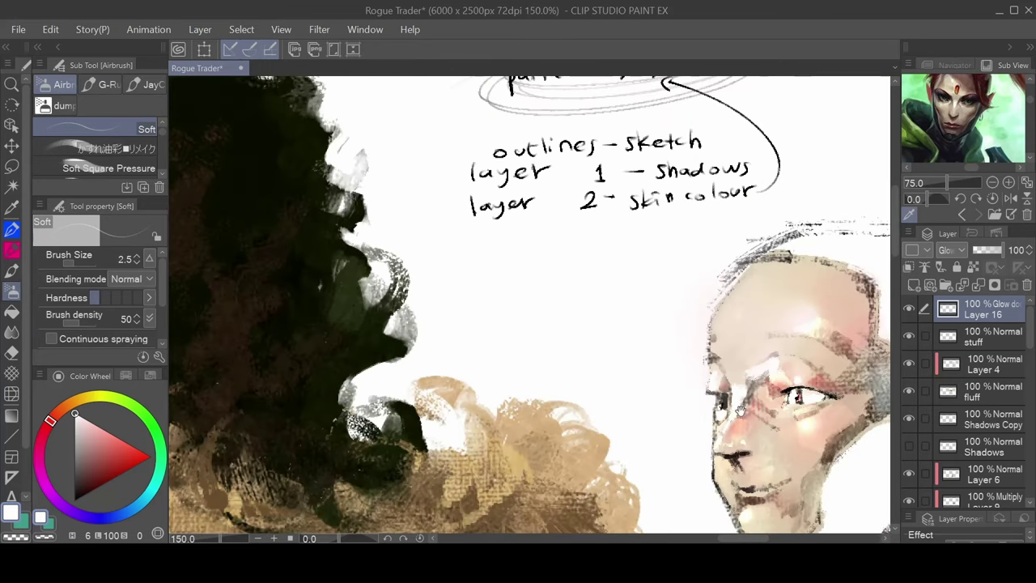
# Paint a tiny white highlight on the edge of the near eye's iris with the Soft airbrush at size 2.5
pyautogui.scroll(5, 740, 412)
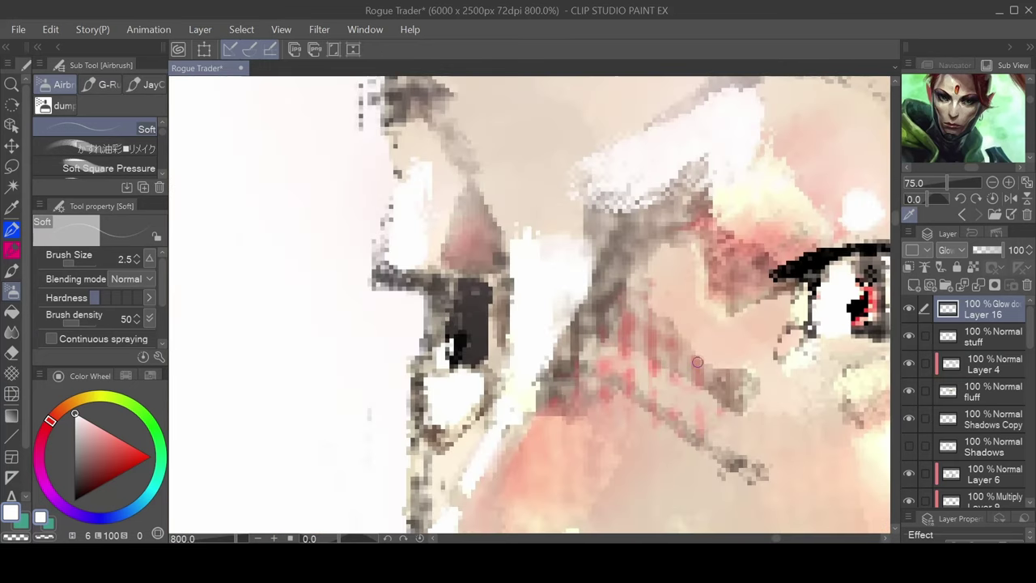
pyautogui.moveTo(765, 347); pyautogui.dragTo(716, 319)
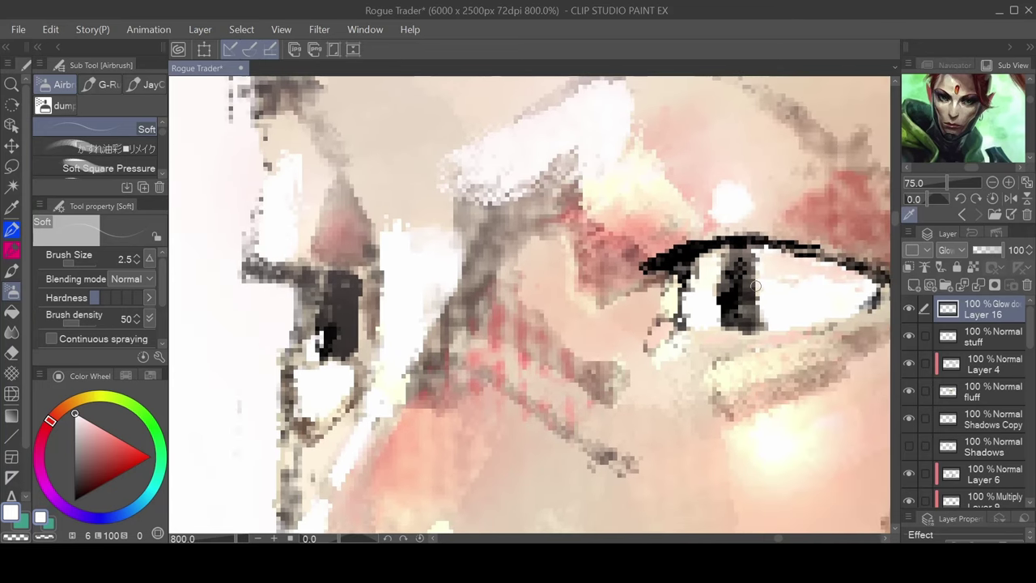
pyautogui.moveTo(756, 285); pyautogui.dragTo(743, 288)
pyautogui.scroll(-5, 582, 391)
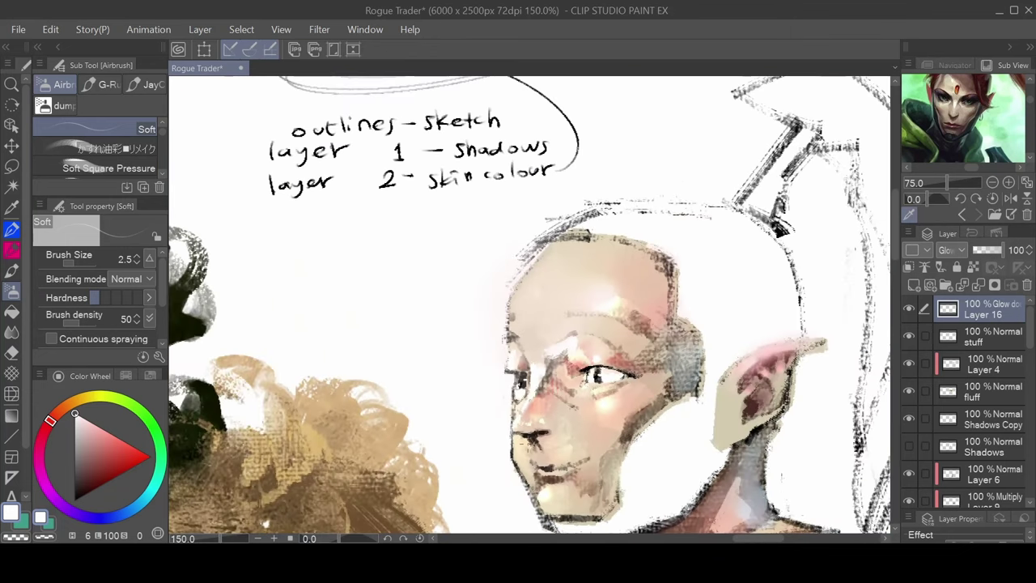
# Paint a matching tiny white highlight on the edge of the far eye's iris at size 2.5
pyautogui.scroll(5, 526, 376)
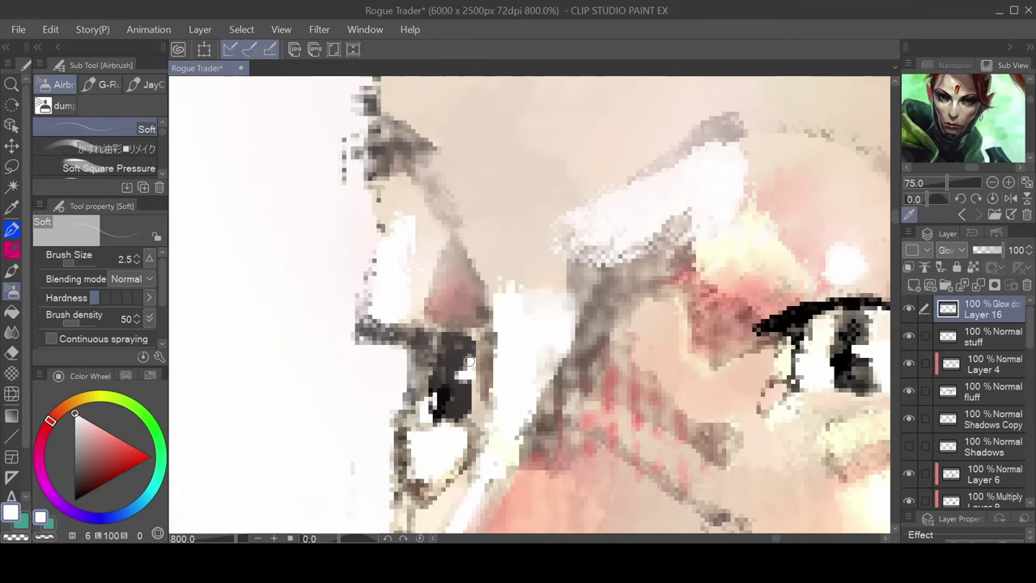
pyautogui.scroll(-4, 469, 358)
pyautogui.scroll(-1, 520, 405)
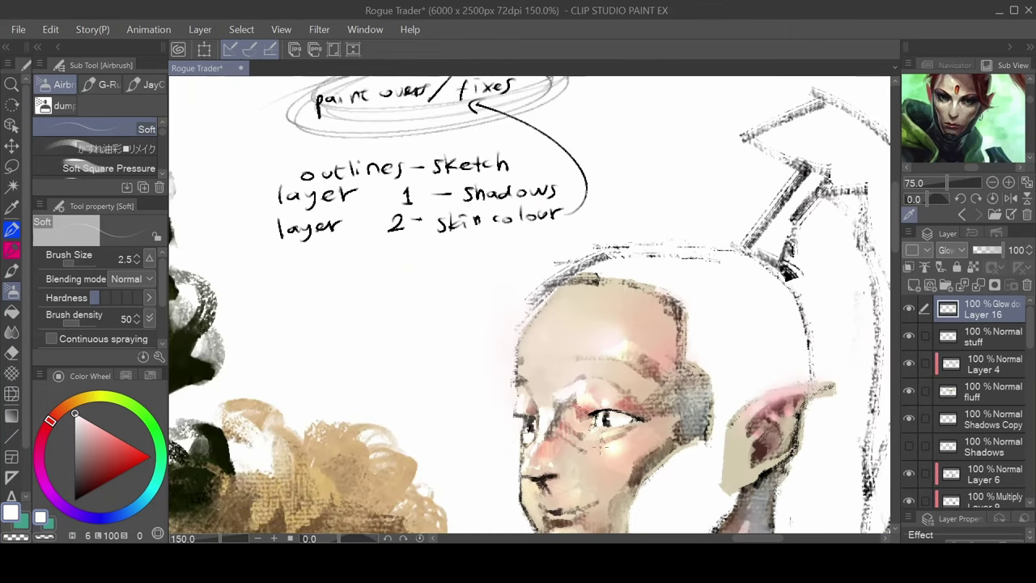
pyautogui.scroll(5, 519, 405)
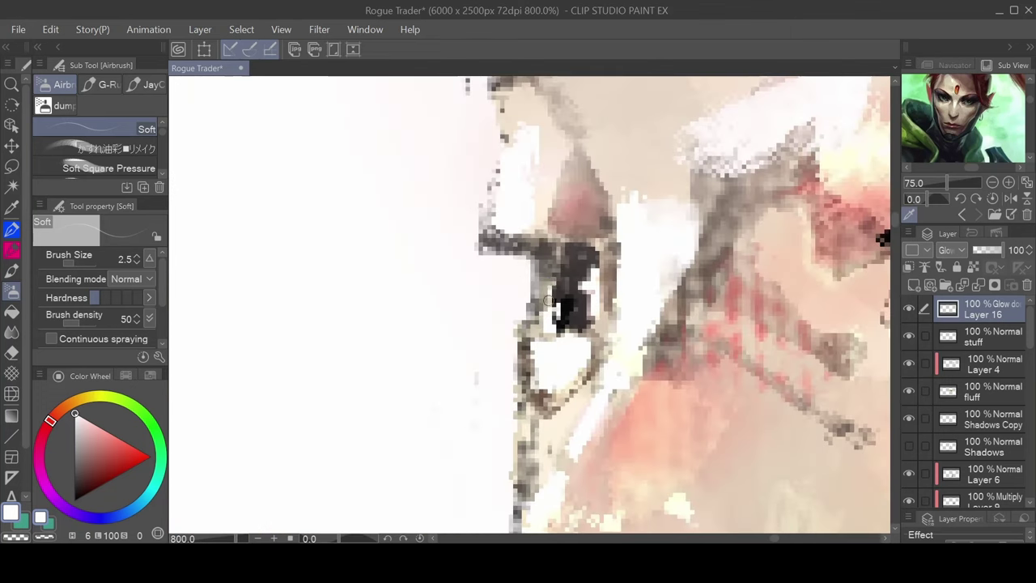
pyautogui.scroll(-5, 550, 308)
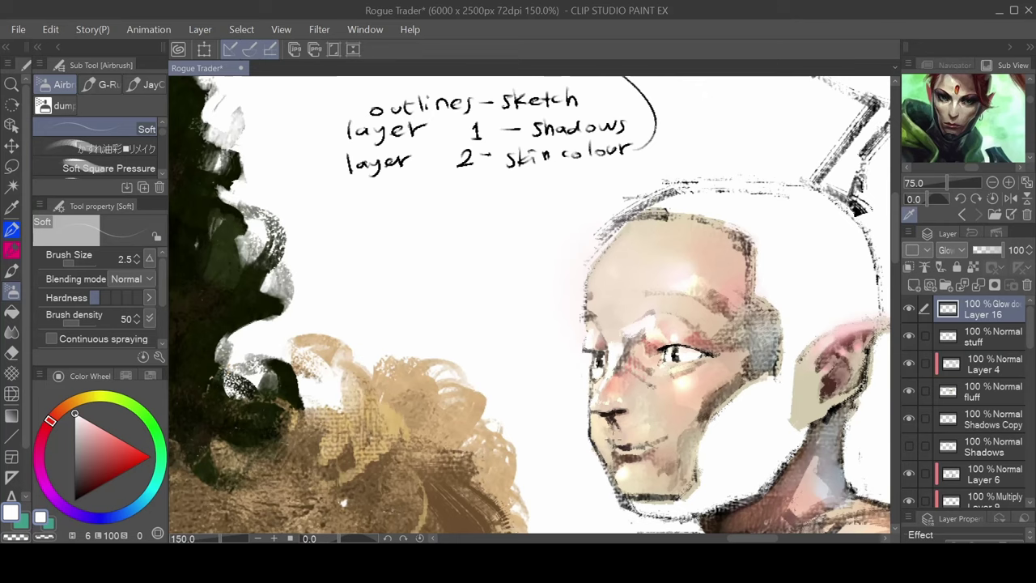
pyautogui.moveTo(613, 438); pyautogui.dragTo(524, 271)
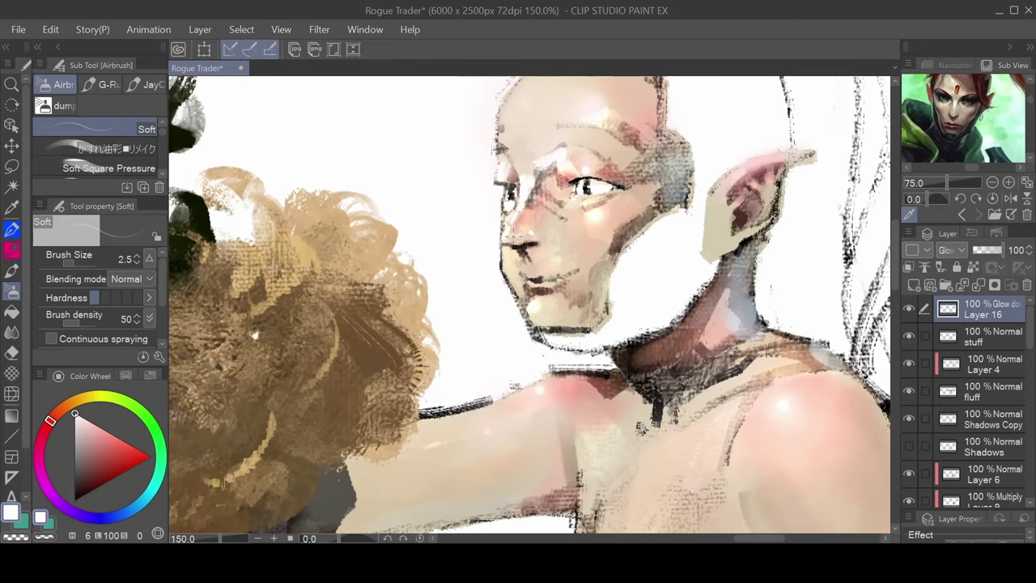
pyautogui.moveTo(588, 356); pyautogui.dragTo(472, 411)
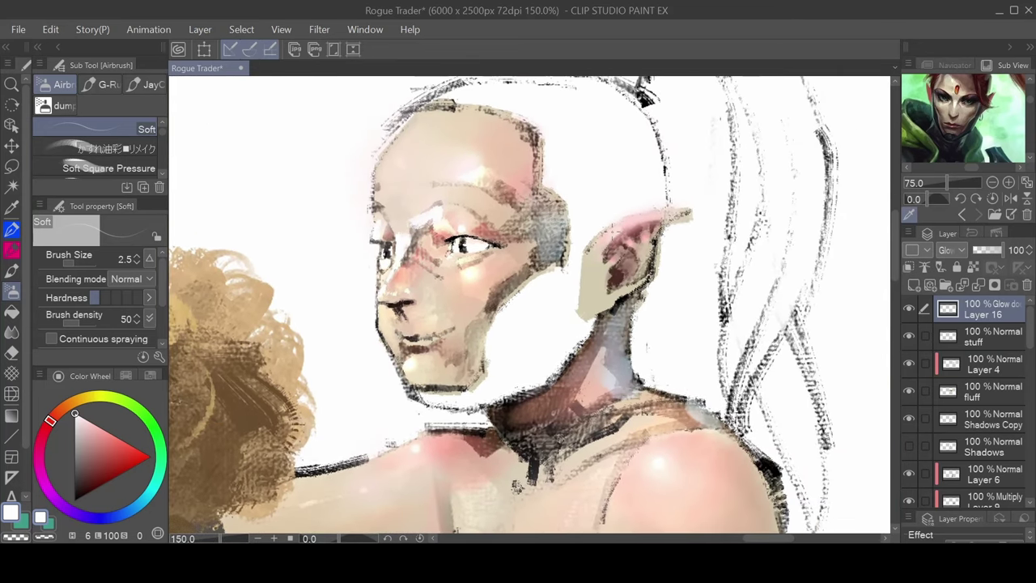
pyautogui.moveTo(489, 478); pyautogui.dragTo(516, 203)
pyautogui.moveTo(561, 279); pyautogui.dragTo(539, 239)
pyautogui.scroll(1, 552, 342)
pyautogui.scroll(-2, 550, 341)
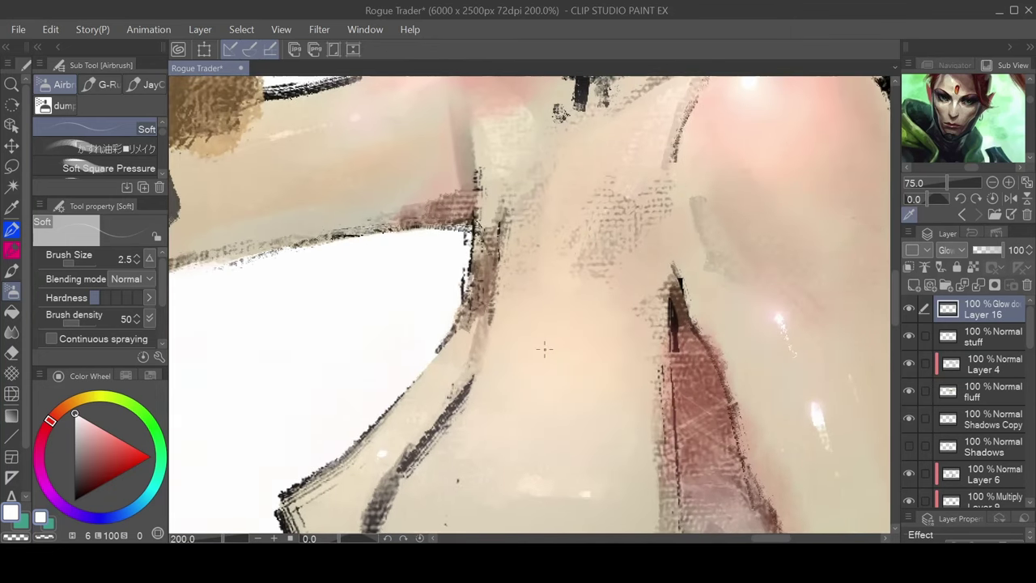
# Choose a muted red and enlarge the Soft airbrush to 250 for broad light on the elf's chest
pyautogui.press(']')
pyautogui.press(']')
pyautogui.press(']')
pyautogui.press(']')
pyautogui.press(']')
pyautogui.press(']')
pyautogui.press(']')
pyautogui.press(']')
pyautogui.press(']')
pyautogui.press(']')
pyautogui.press(']')
pyautogui.press(']')
pyautogui.press(']')
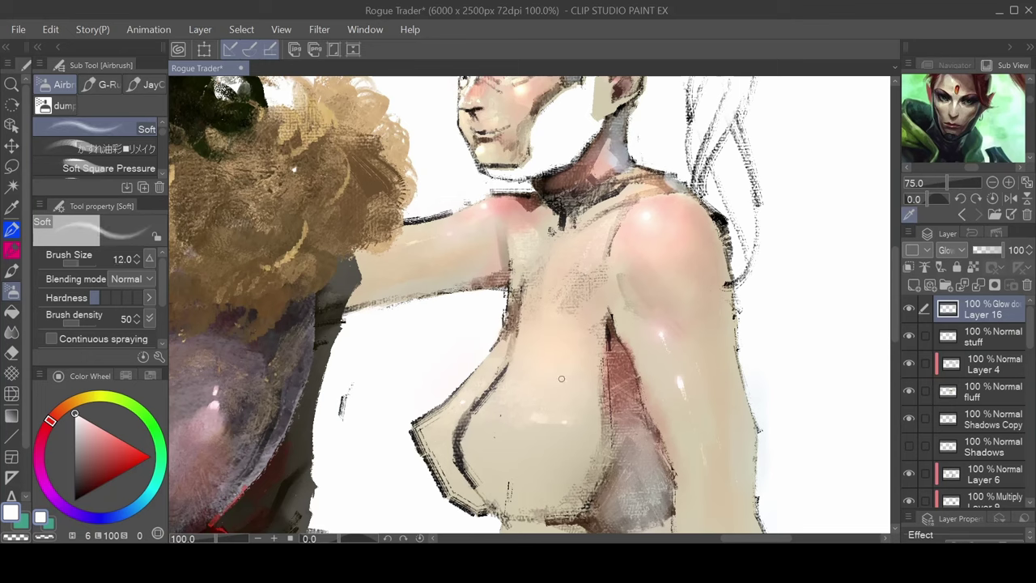
pyautogui.press(']')
pyautogui.press(']')
pyautogui.press(']')
pyautogui.press(']')
pyautogui.press(']')
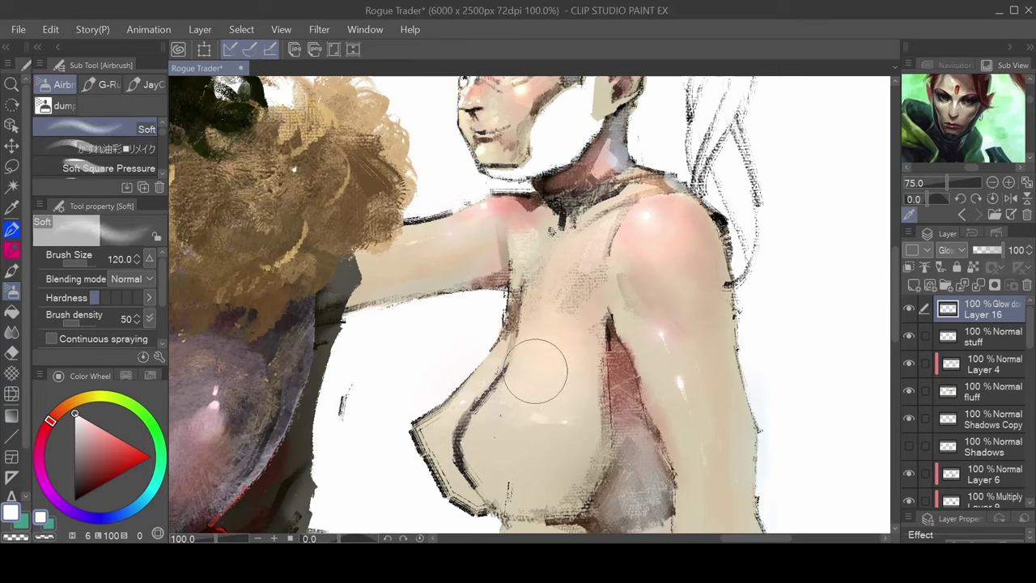
pyautogui.moveTo(97, 427)
pyautogui.mouseDown()
pyautogui.moveTo(96, 441)
pyautogui.moveTo(103, 439)
pyautogui.mouseUp()
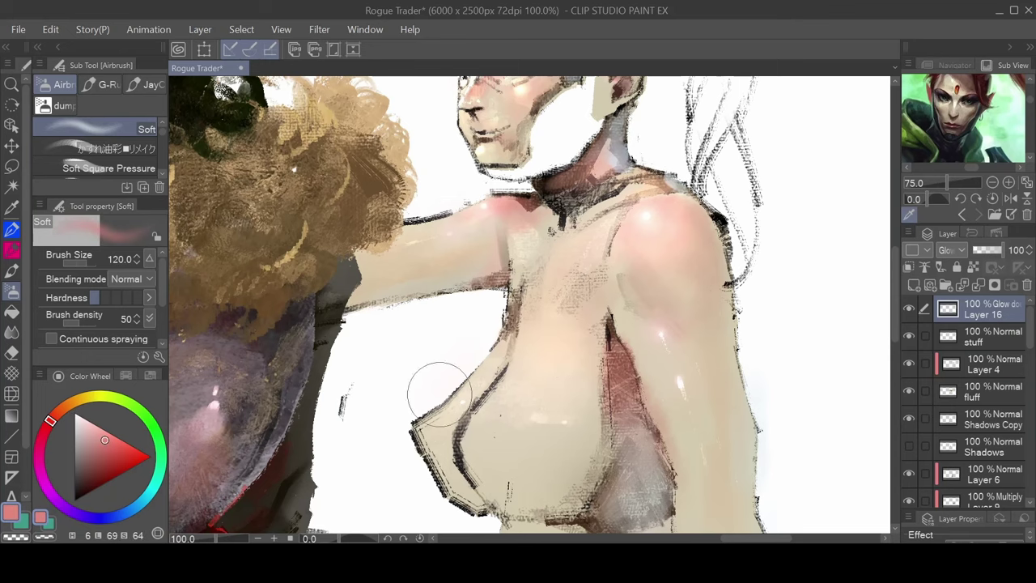
pyautogui.press(']')
pyautogui.press(']')
pyautogui.press(']')
pyautogui.press(']')
pyautogui.press(']')
pyautogui.press(']')
pyautogui.press(']')
pyautogui.press(']')
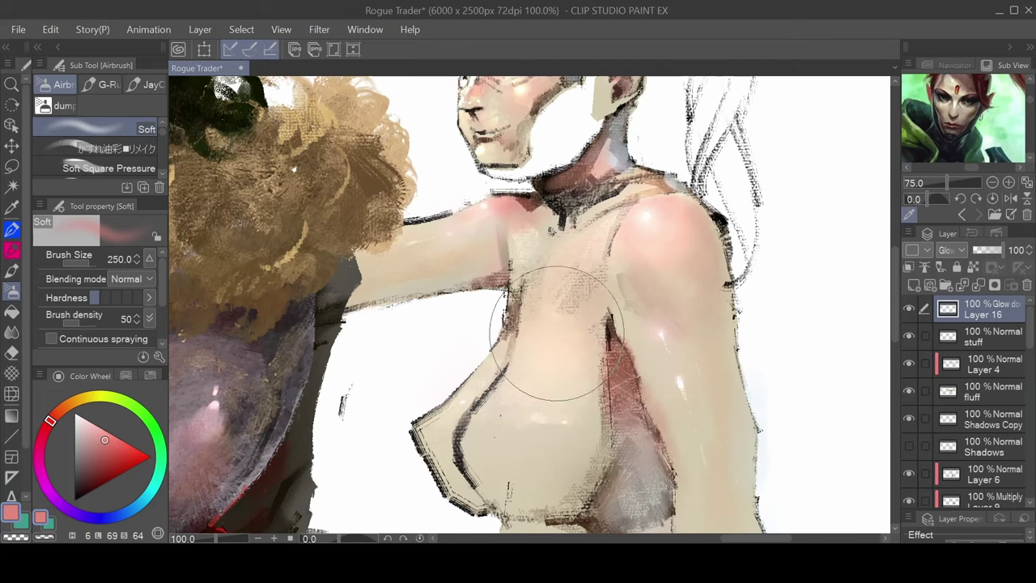
# Choose a pale pinkish violet and try a broad glow on the chest with the large Soft airbrush
pyautogui.moveTo(117, 507)
pyautogui.mouseDown()
pyautogui.moveTo(132, 508)
pyautogui.moveTo(83, 517)
pyautogui.moveTo(46, 487)
pyautogui.mouseUp()
pyautogui.moveTo(105, 437); pyautogui.dragTo(85, 429)
pyautogui.press(']')
pyautogui.moveTo(568, 336)
pyautogui.mouseDown()
pyautogui.moveTo(540, 403)
pyautogui.moveTo(564, 374)
pyautogui.moveTo(565, 355)
pyautogui.moveTo(549, 404)
pyautogui.moveTo(493, 407)
pyautogui.moveTo(576, 362)
pyautogui.mouseUp()
pyautogui.hotkey('ctrl', 'z')
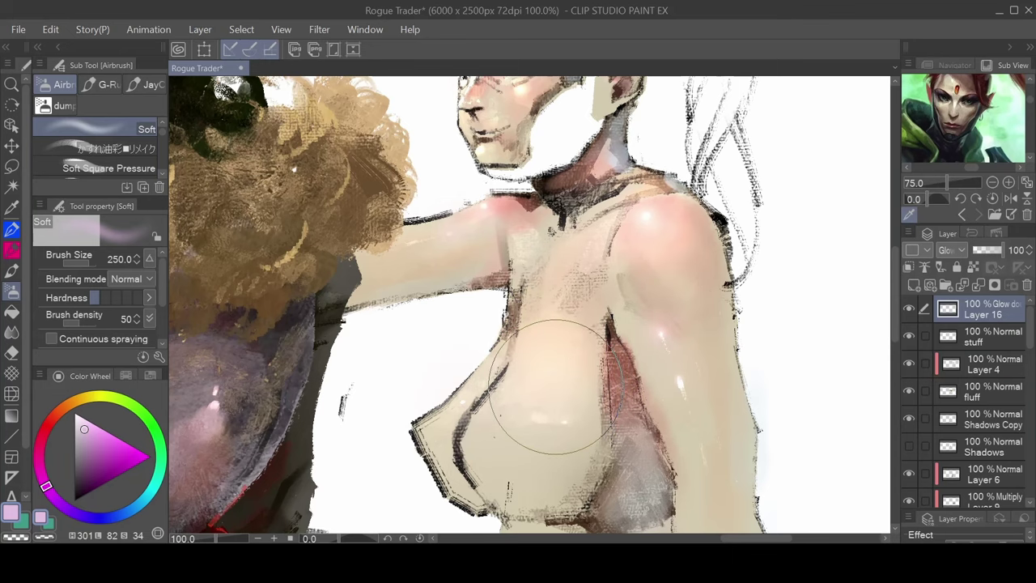
# Shrink the Soft airbrush to 70 and add a soft glow around the near breast's highlight
pyautogui.scroll(1, 572, 391)
pyautogui.moveTo(594, 433); pyautogui.dragTo(597, 262)
pyautogui.scroll(1, 597, 261)
pyautogui.press('[')
pyautogui.press('[')
pyautogui.press('[')
pyautogui.press('[')
pyautogui.press('[')
pyautogui.press('[')
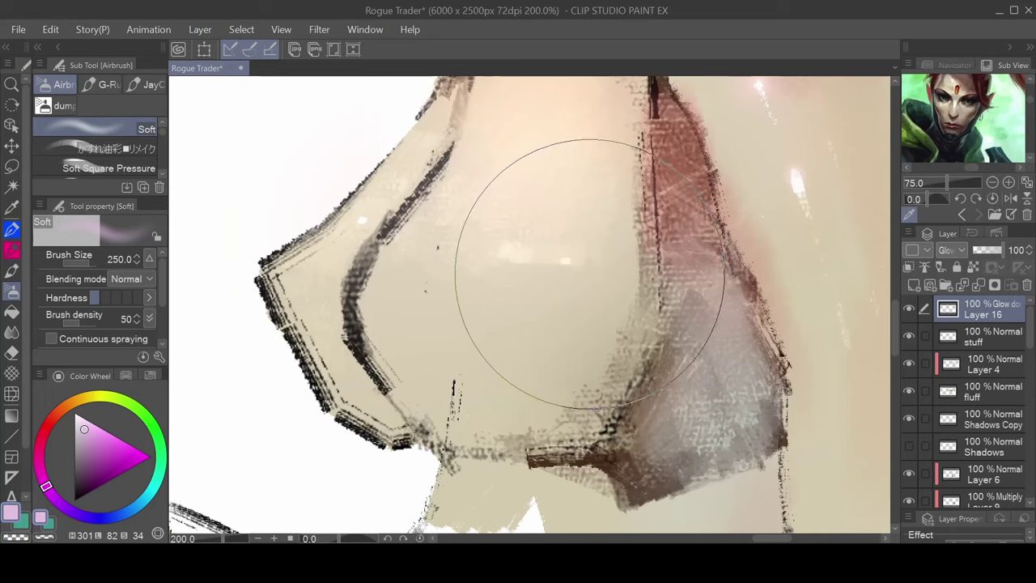
pyautogui.press('[')
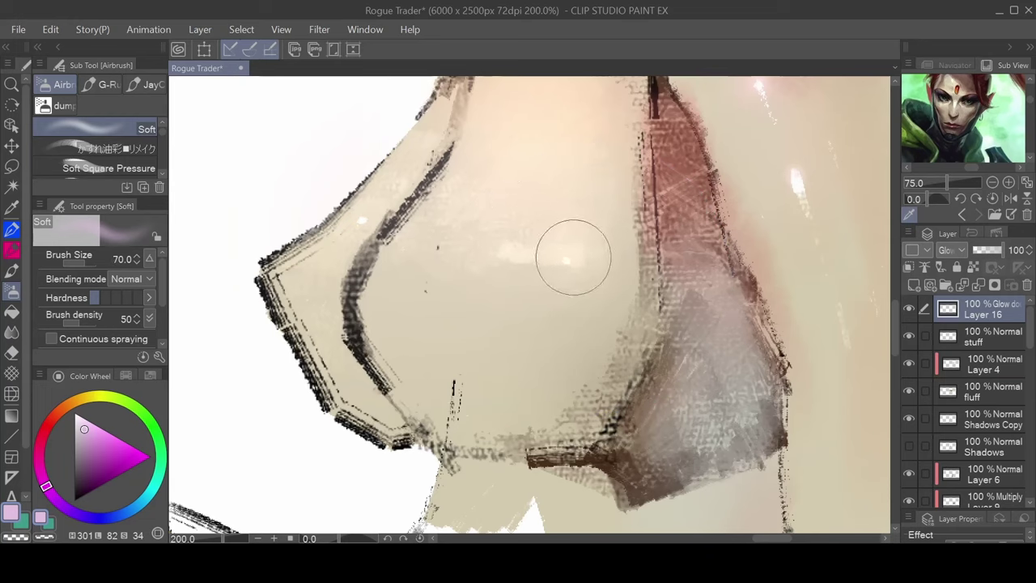
# Brighten the small highlights on the near breast with the Soft airbrush, reducing its size to 20 and finally 8
pyautogui.press('[')
pyautogui.press('[')
pyautogui.press('[')
pyautogui.press('[')
pyautogui.press('[')
pyautogui.press('[')
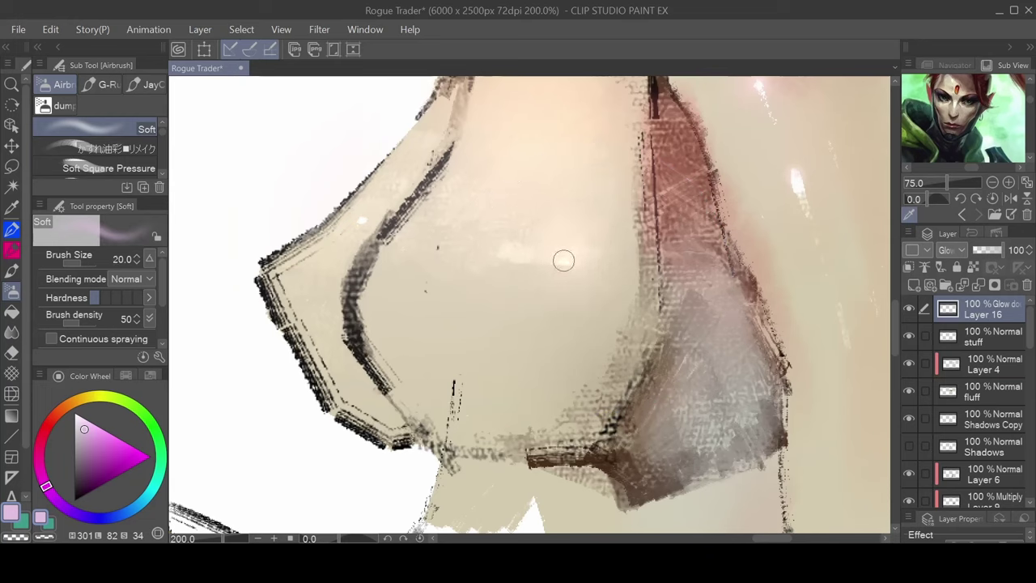
pyautogui.press('[')
pyautogui.press('[')
pyautogui.press('[')
pyautogui.press('[')
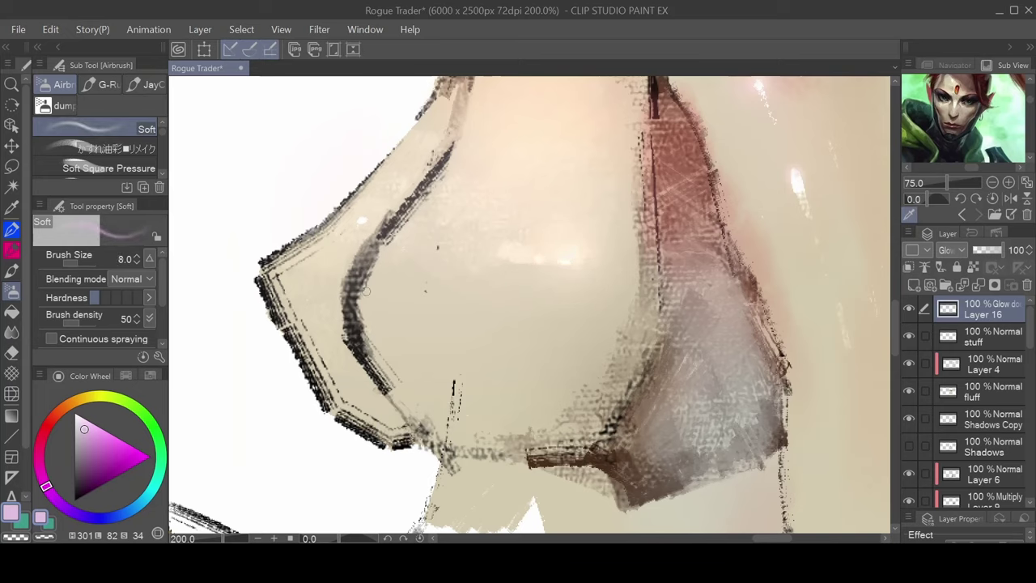
# Touch up the tiny highlight on the far breast with the Soft airbrush at size 8
pyautogui.hotkey('ctrl', '-')
pyautogui.hotkey('ctrl', '-')
pyautogui.hotkey('ctrl', '-')
pyautogui.hotkey('ctrl', '-')
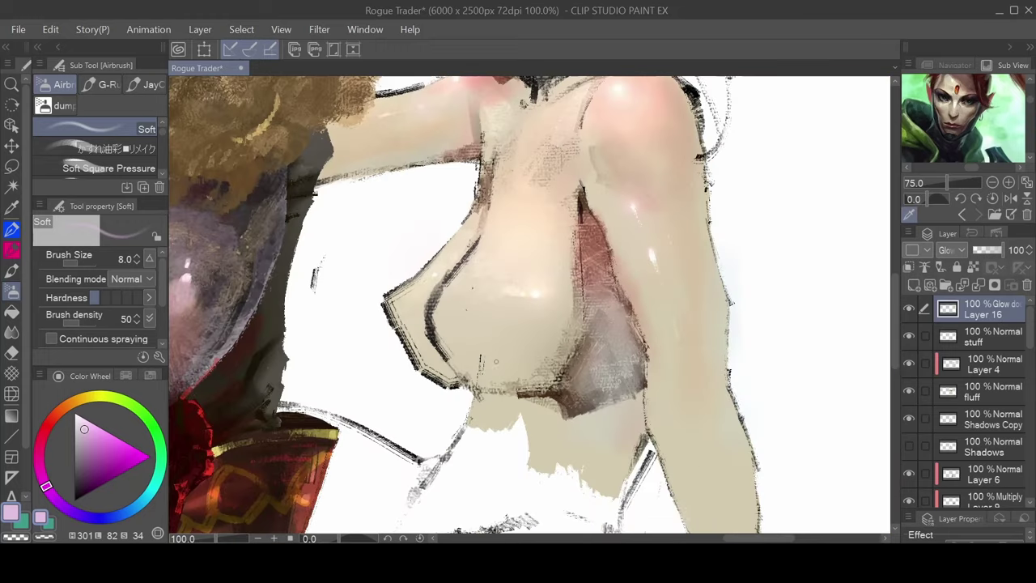
pyautogui.hotkey('ctrl', '+')
pyautogui.hotkey('ctrl', '+')
pyautogui.hotkey('ctrl', '+')
pyautogui.hotkey('ctrl', '+')
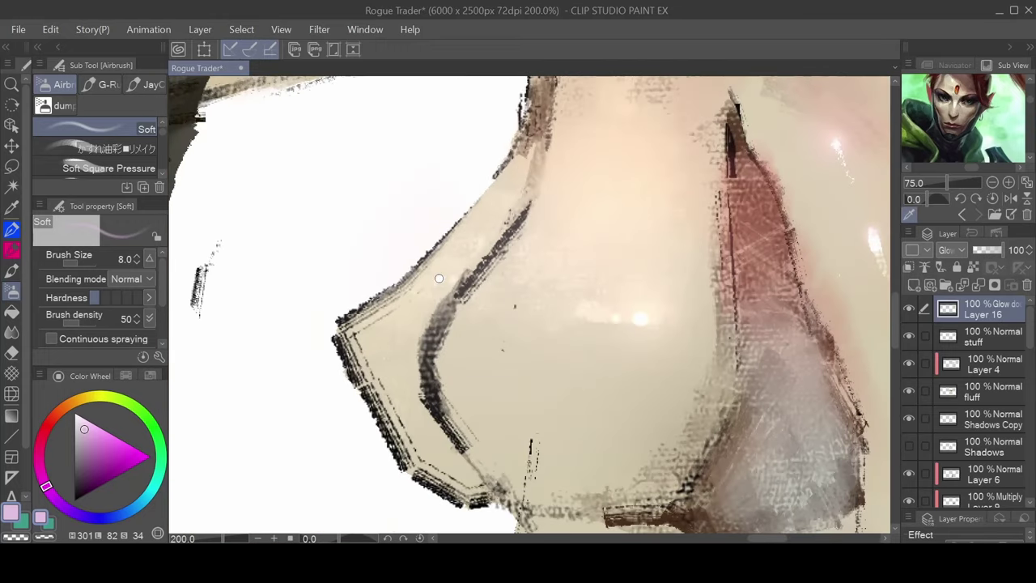
pyautogui.hotkey('ctrl', '-')
pyautogui.hotkey('ctrl', '-')
pyautogui.hotkey('ctrl', '-')
pyautogui.hotkey('ctrl', '-')
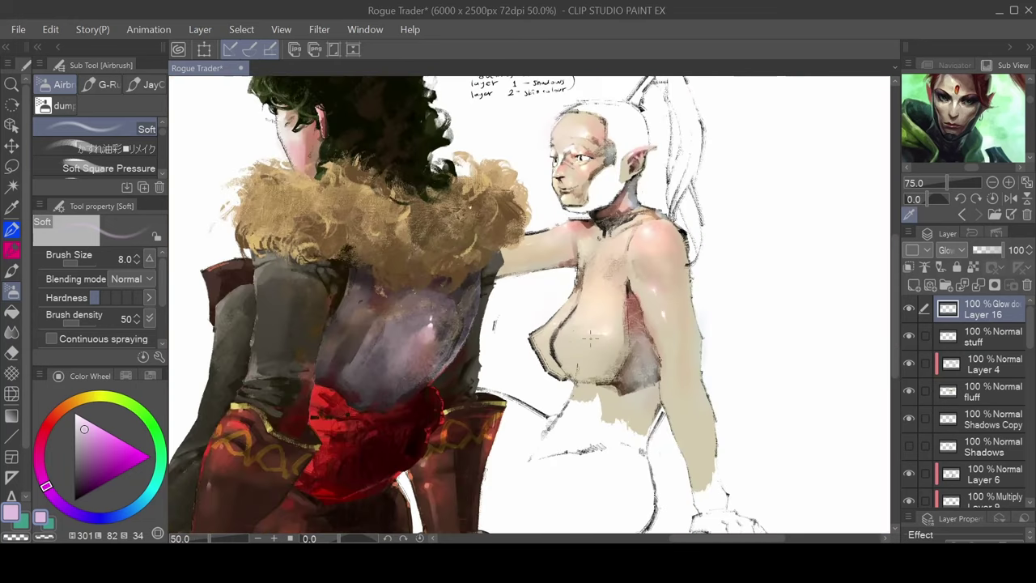
# Enlarge the Soft airbrush to 60, then 170, and spread a soft pale glow over the near breast's highlight
pyautogui.press(']')
pyautogui.press(']')
pyautogui.press(']')
pyautogui.press(']')
pyautogui.press(']')
pyautogui.press(']')
pyautogui.press(']')
pyautogui.press(']')
pyautogui.press(']')
pyautogui.press(']')
pyautogui.press(']')
pyautogui.press(']')
pyautogui.press(']')
pyautogui.press(']')
pyautogui.press(']')
pyautogui.press(']')
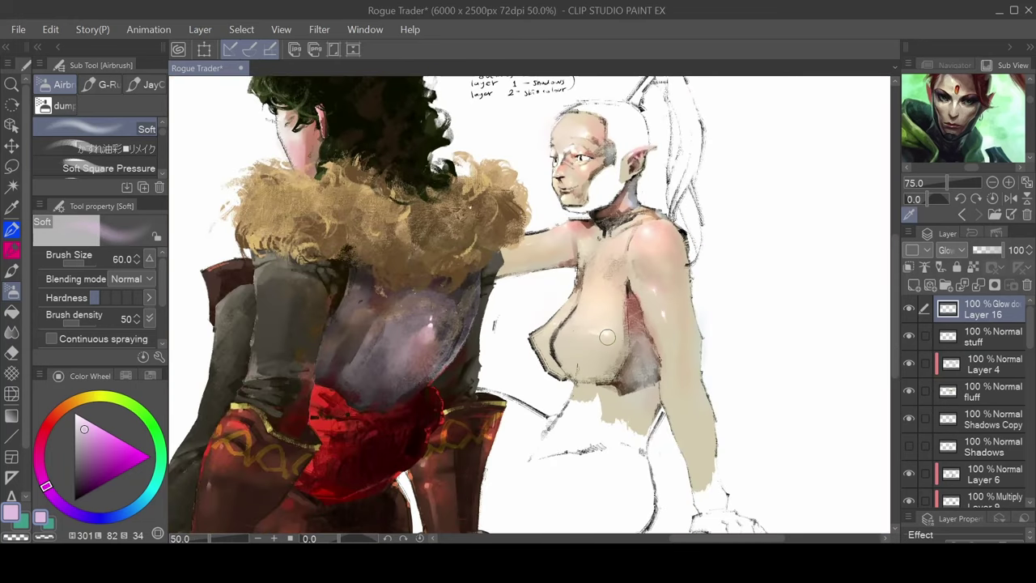
pyautogui.moveTo(609, 334); pyautogui.dragTo(602, 336)
pyautogui.moveTo(570, 380); pyautogui.dragTo(483, 407)
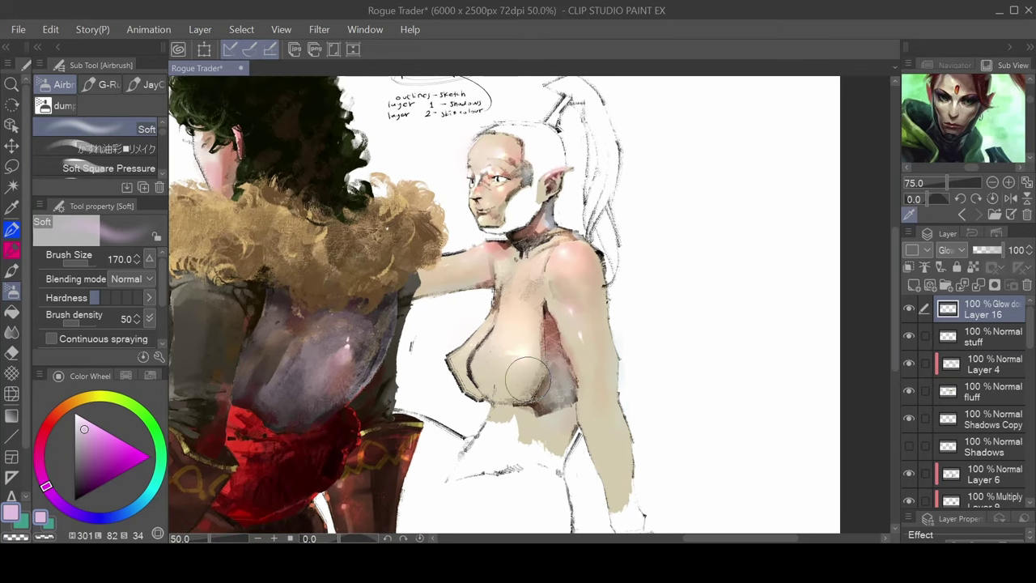
# Tone down the glow on the near breast using the Flat Canvas Pressure brush at size 70 with transparent colour
pyautogui.press('b')
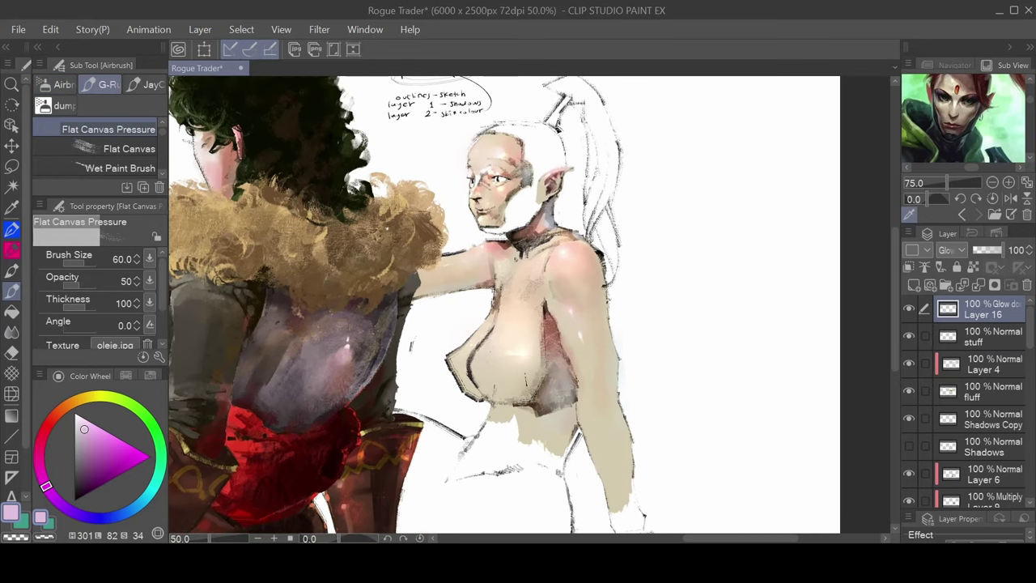
pyautogui.press('c')
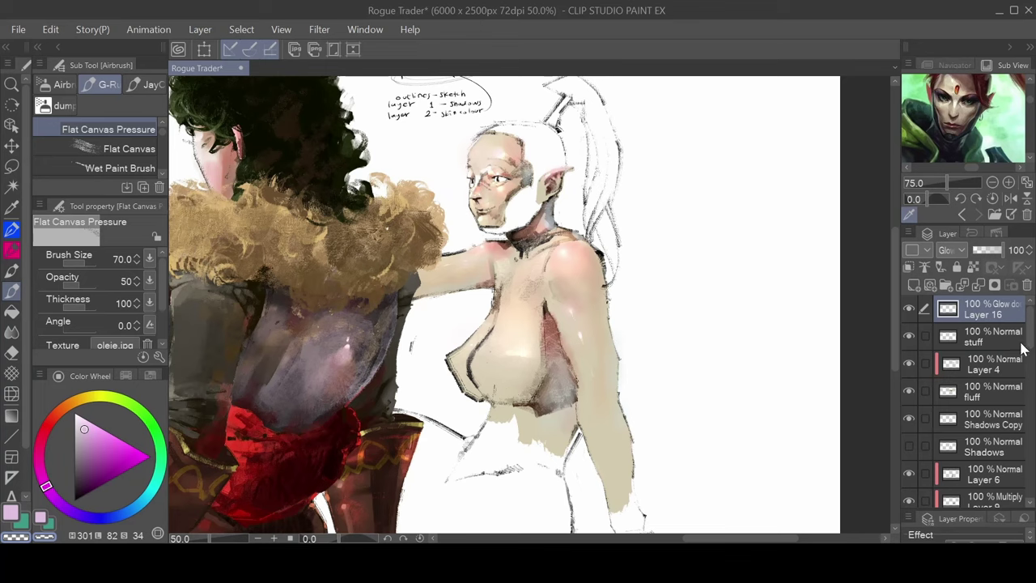
# Make Layer 15, the Glow dodge layer in the paint overs folder, active and save the painting
pyautogui.moveTo(1028, 348); pyautogui.dragTo(1028, 457)
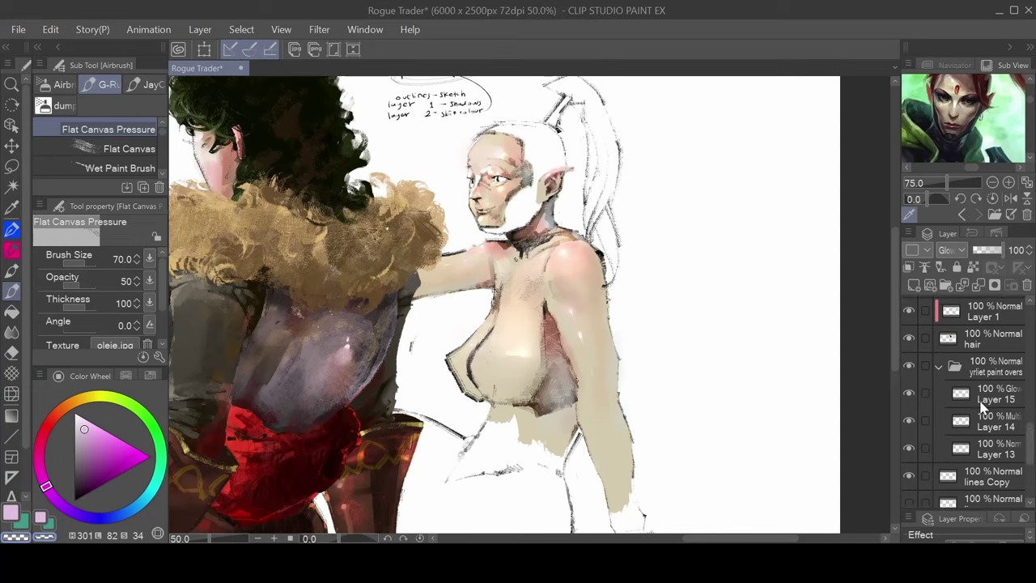
pyautogui.click(977, 397)
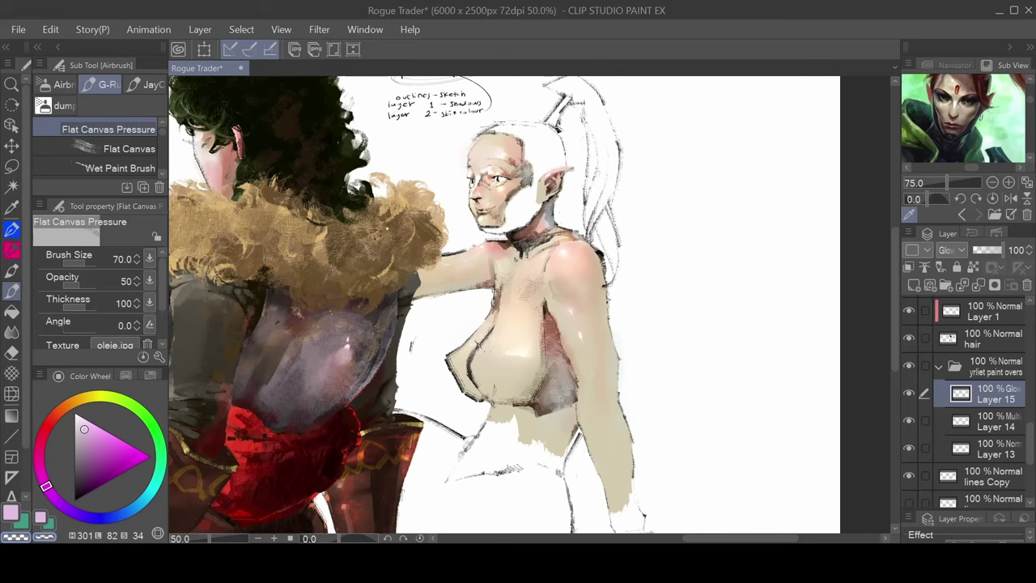
pyautogui.moveTo(572, 186); pyautogui.dragTo(600, 203)
pyautogui.scroll(-1, 595, 208)
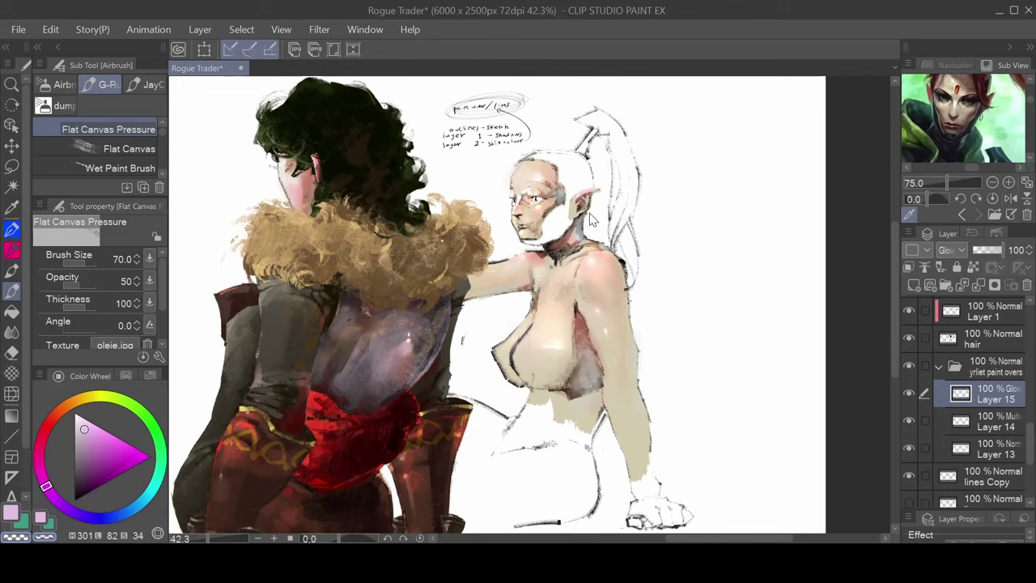
pyautogui.hotkey('ctrl', 's')
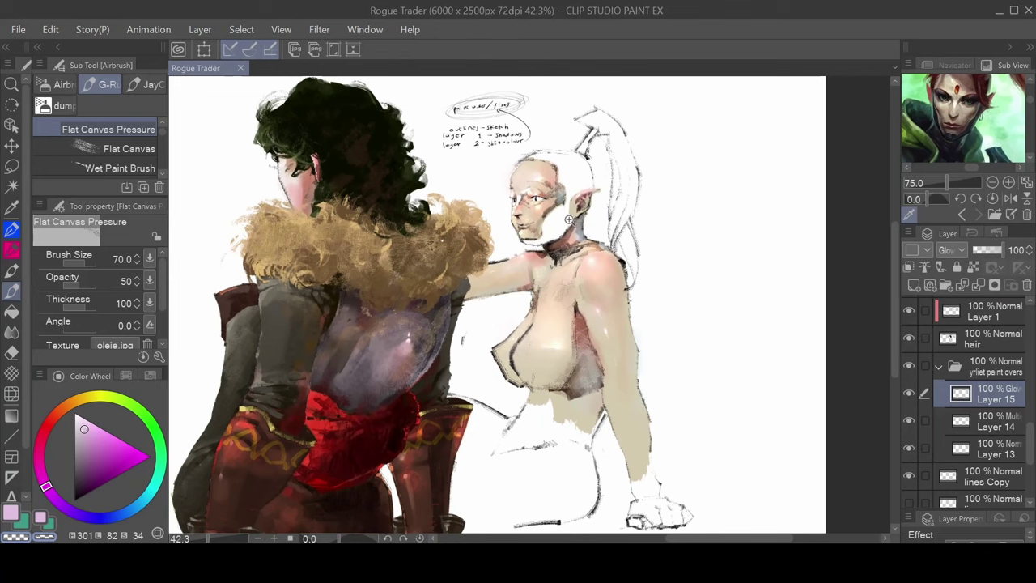
# Examine the elf's face, neck, shoulders and chest shading up close and within the whole composition
pyautogui.scroll(2, 579, 224)
pyautogui.scroll(1, 579, 223)
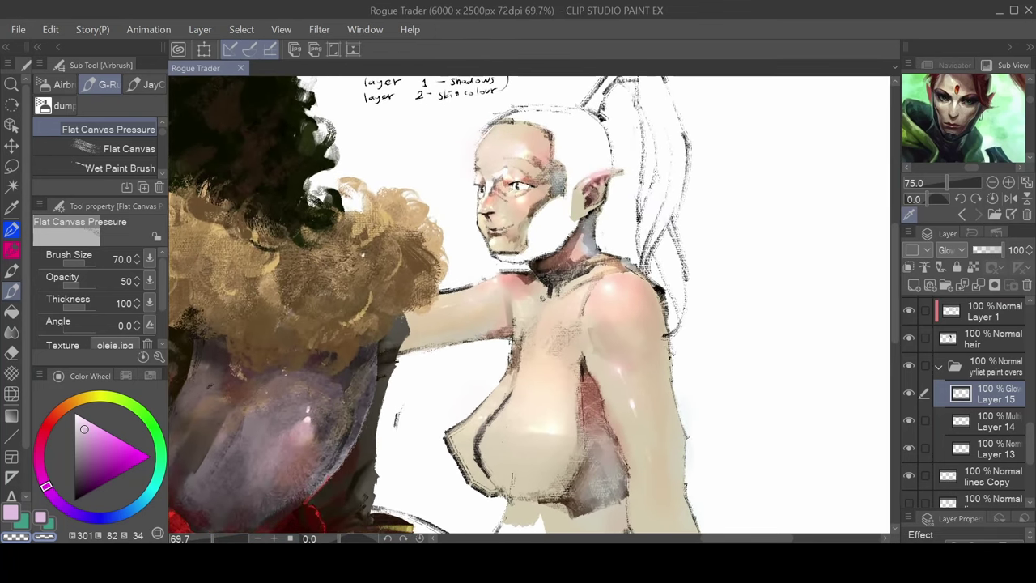
pyautogui.moveTo(602, 227); pyautogui.dragTo(638, 266)
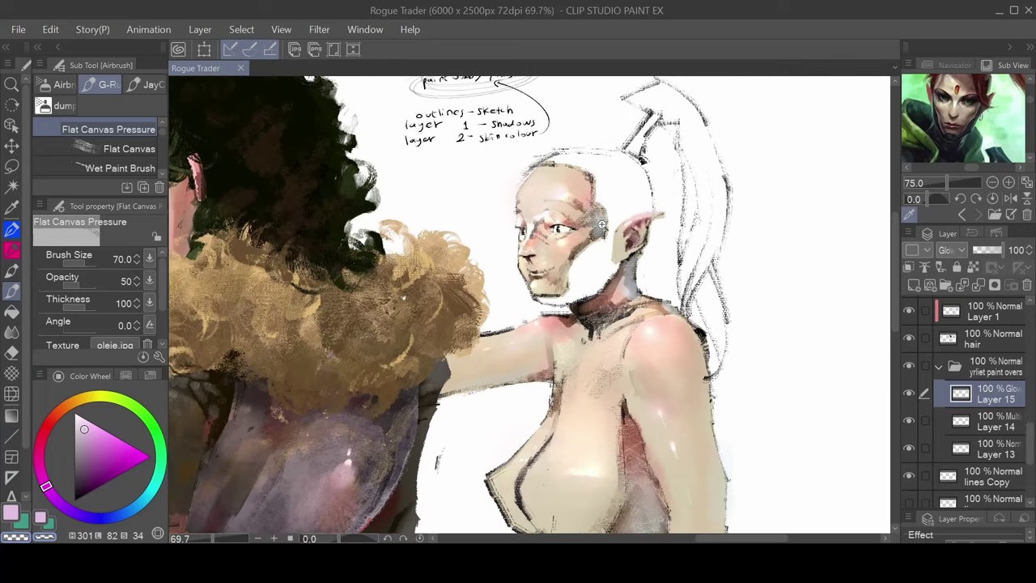
pyautogui.scroll(5, 602, 224)
pyautogui.scroll(-1, 555, 234)
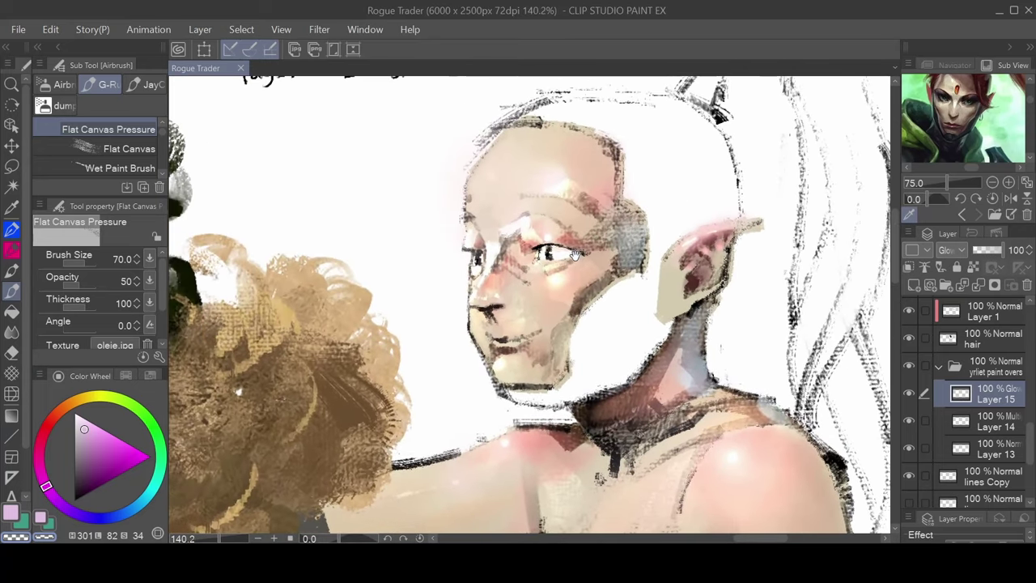
pyautogui.scroll(-1, 671, 233)
pyautogui.scroll(-1, 677, 266)
pyautogui.scroll(-3, 677, 265)
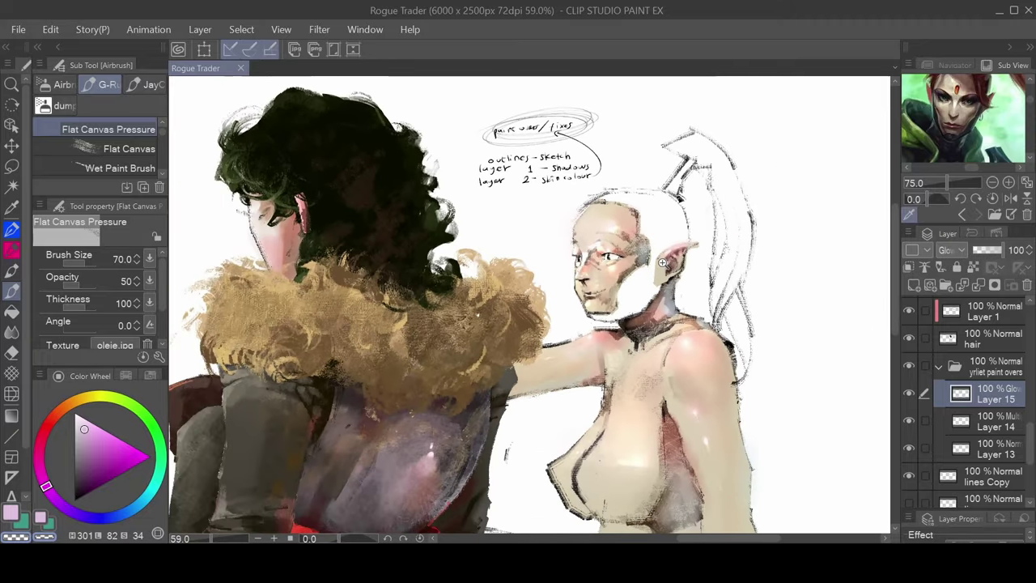
pyautogui.scroll(-3, 669, 266)
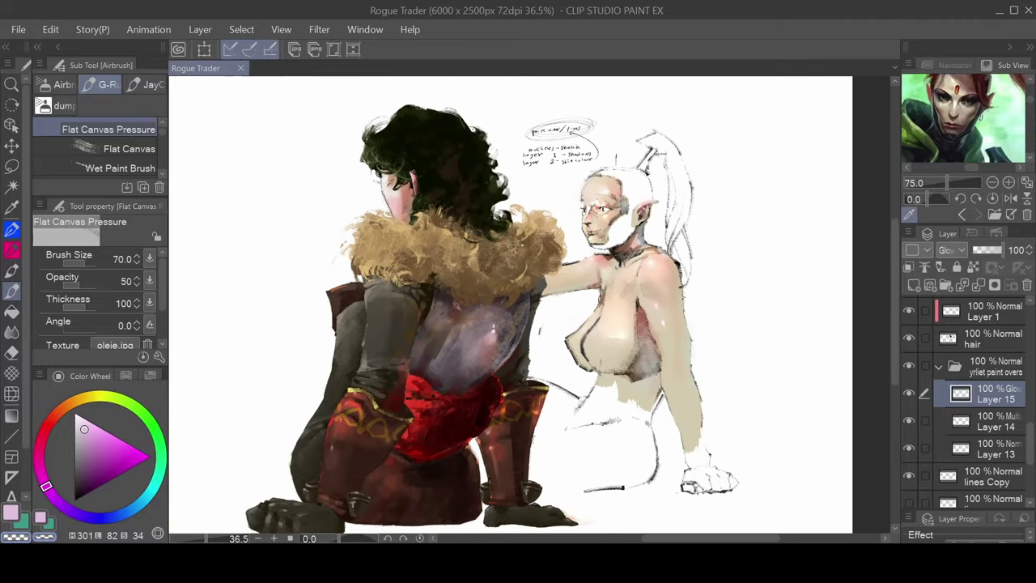
pyautogui.scroll(9, 613, 197)
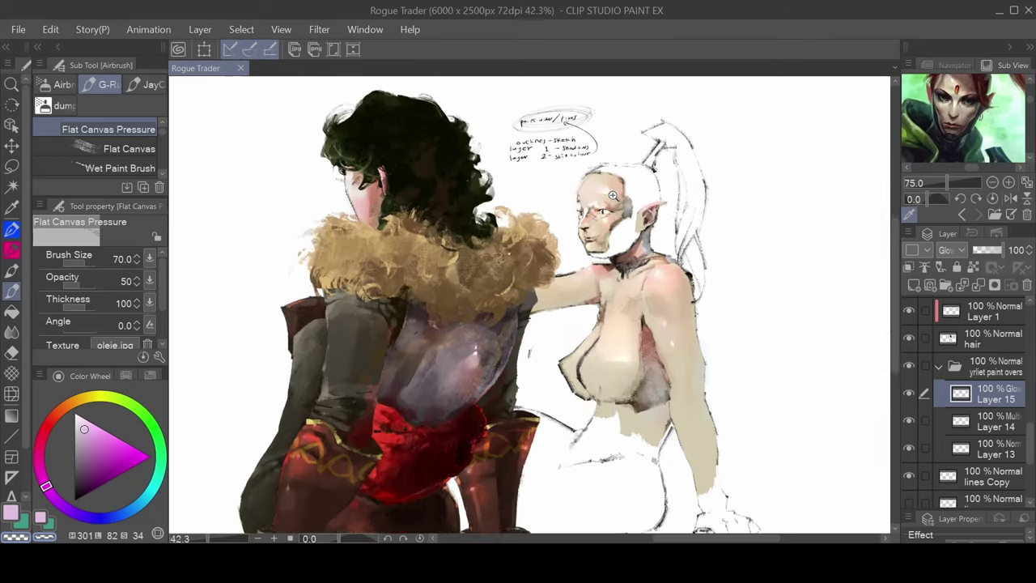
pyautogui.scroll(-3, 617, 220)
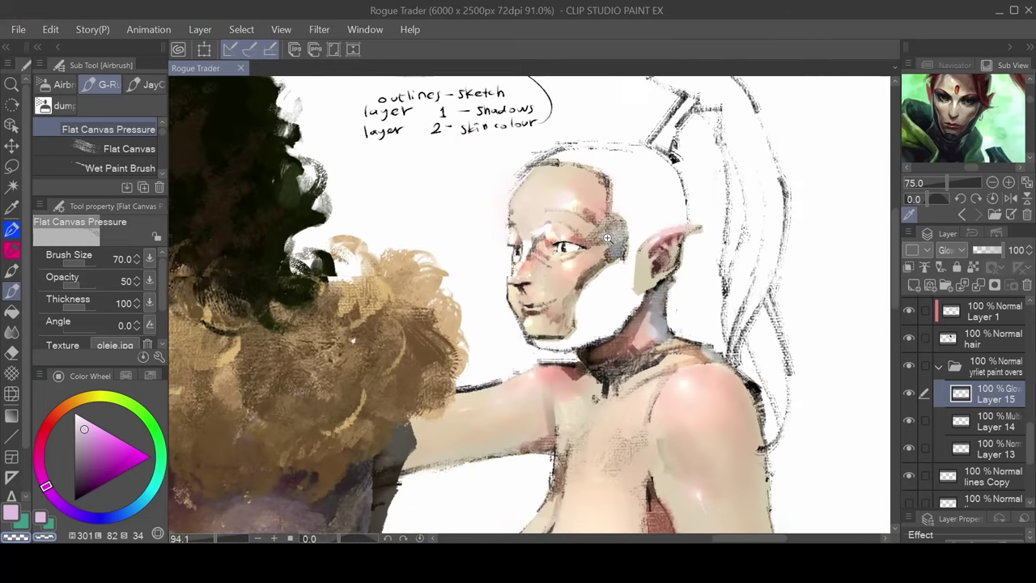
pyautogui.moveTo(633, 240); pyautogui.dragTo(546, 240)
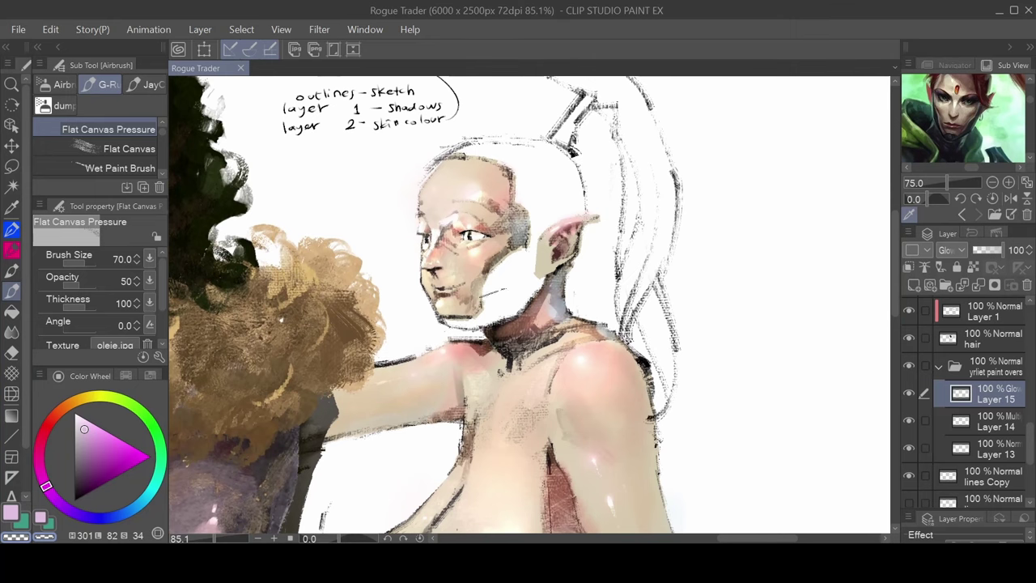
pyautogui.moveTo(554, 359); pyautogui.dragTo(515, 333)
pyautogui.moveTo(527, 191); pyautogui.dragTo(502, 200)
pyautogui.moveTo(503, 346); pyautogui.dragTo(502, 213)
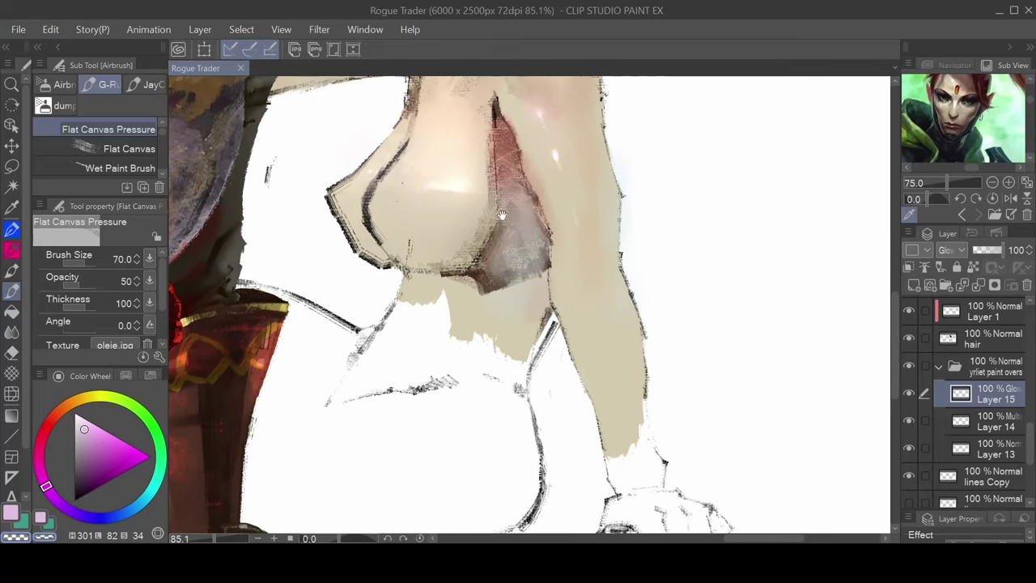
pyautogui.moveTo(537, 275); pyautogui.dragTo(559, 273)
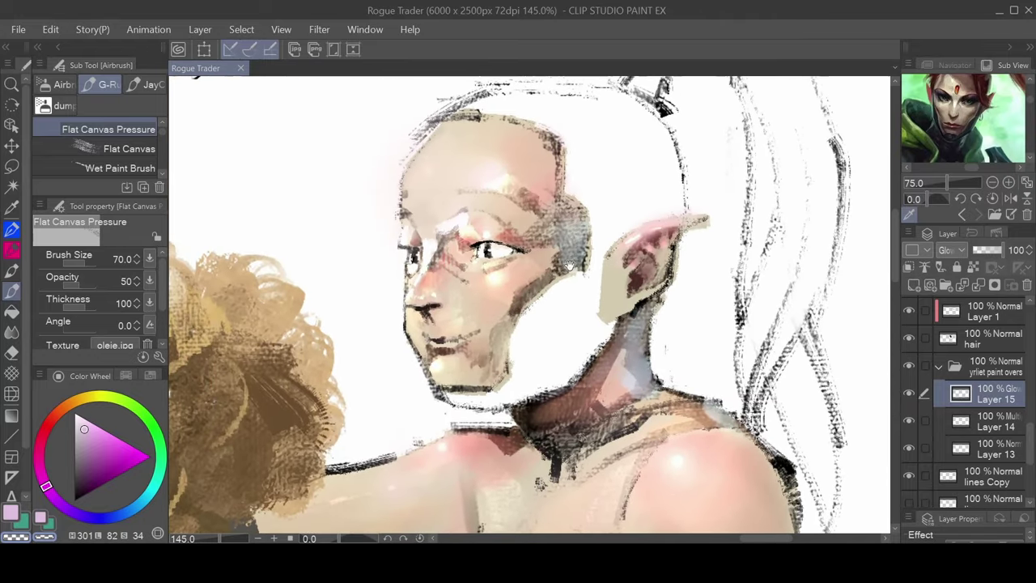
pyautogui.moveTo(573, 326); pyautogui.dragTo(497, 144)
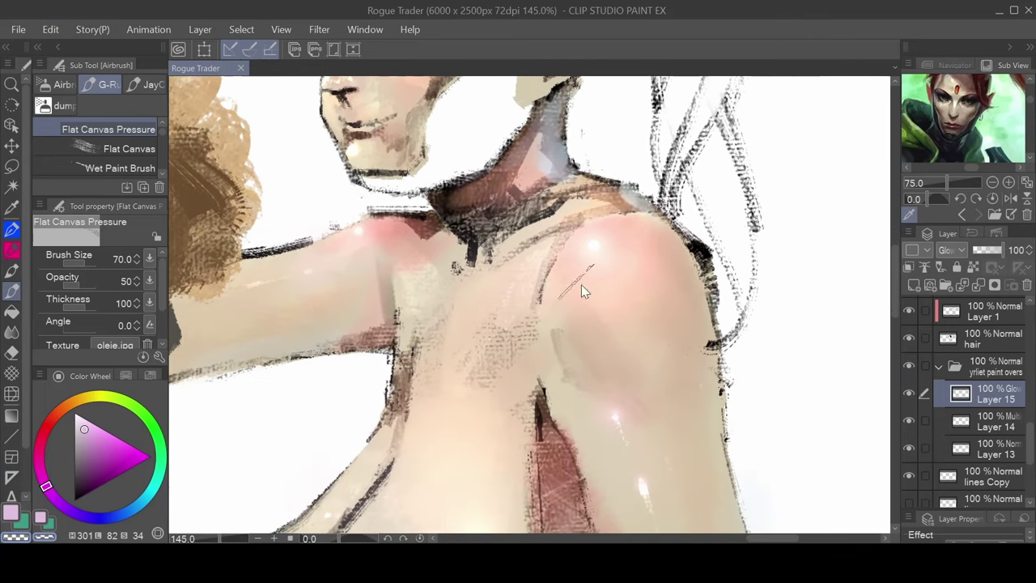
pyautogui.moveTo(582, 284); pyautogui.dragTo(553, 281)
pyautogui.scroll(-1, 553, 280)
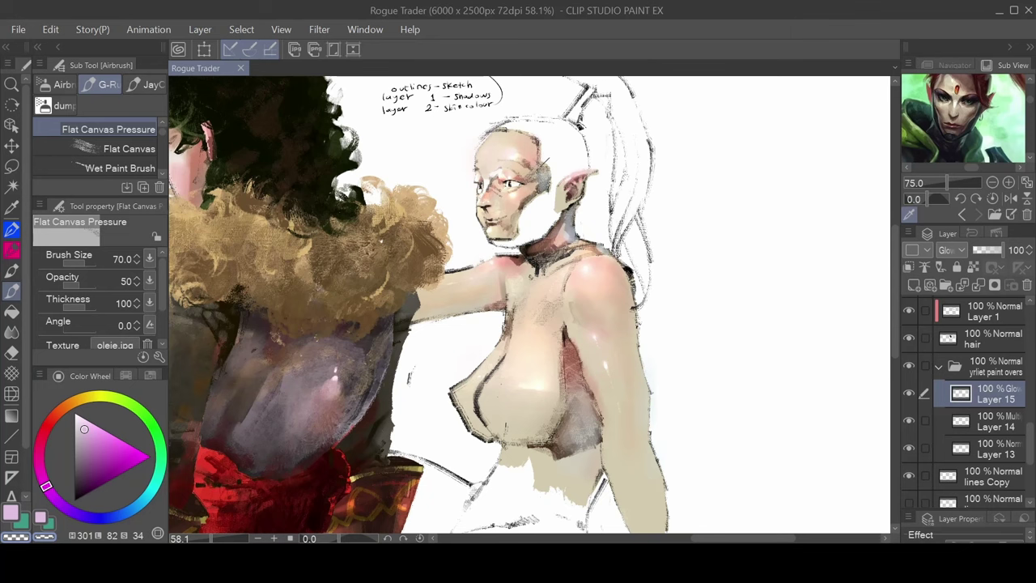
pyautogui.scroll(5, 515, 167)
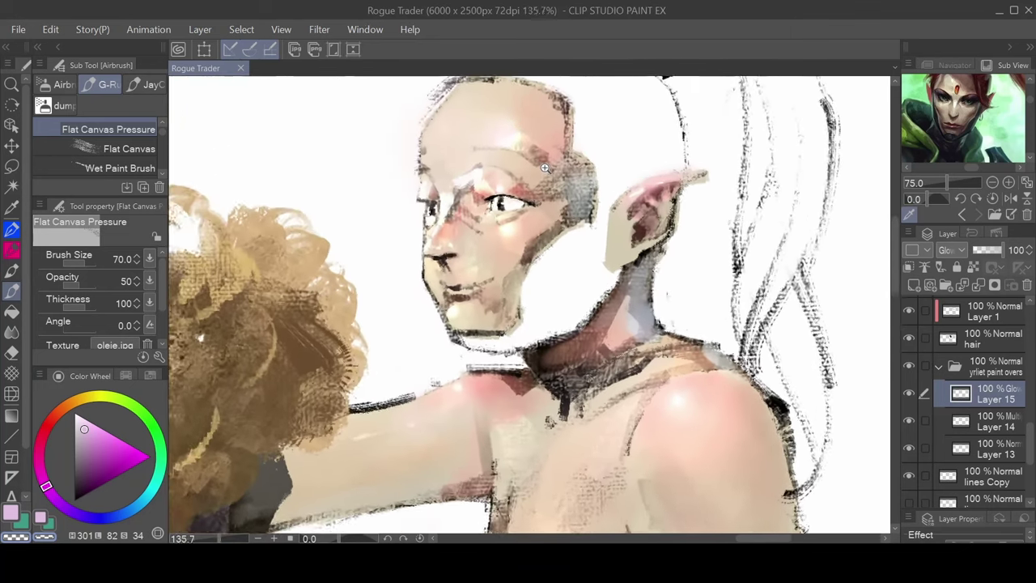
pyautogui.moveTo(507, 154); pyautogui.dragTo(556, 167)
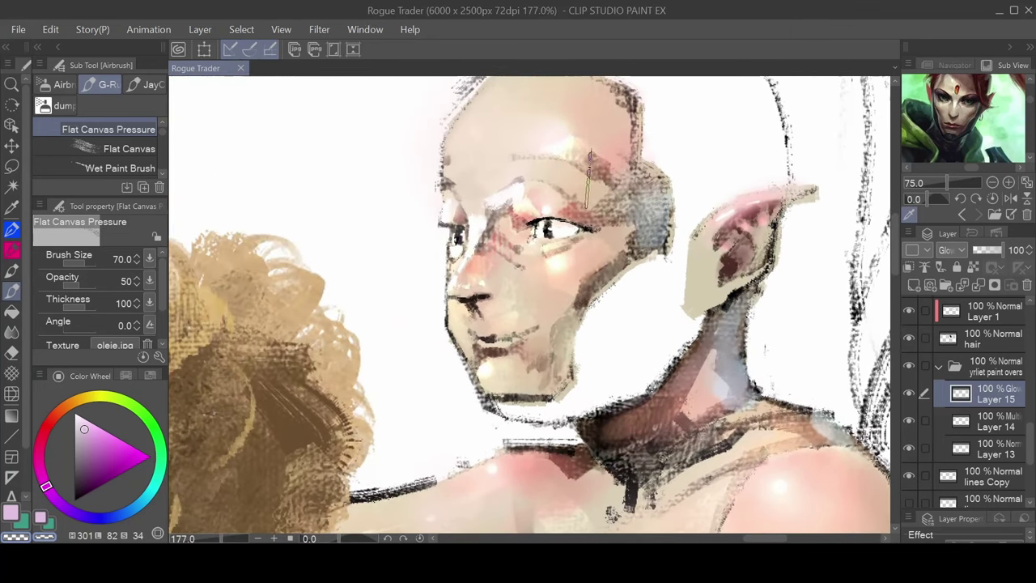
pyautogui.scroll(-4, 557, 178)
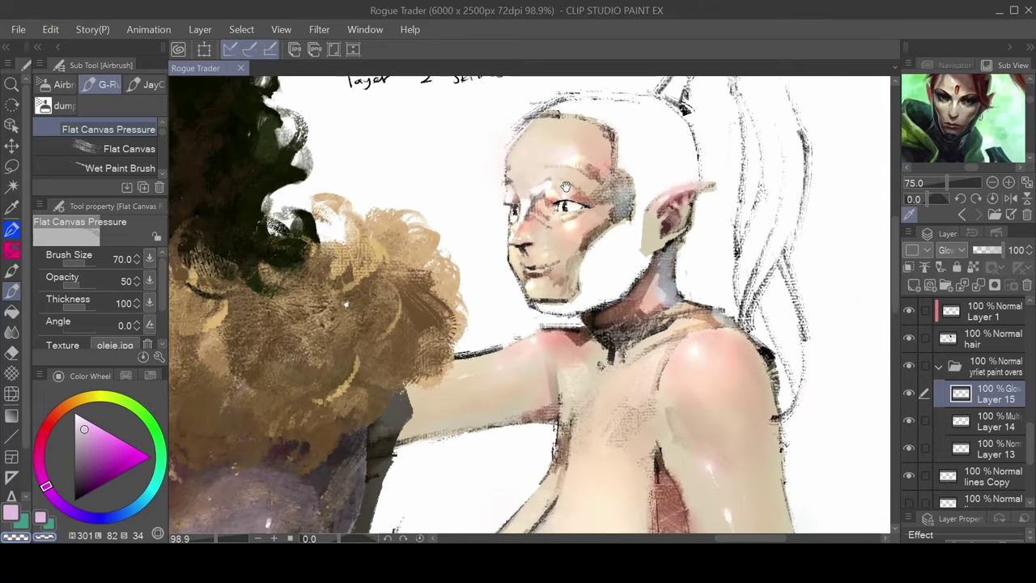
# Examine the elf's face shading up close and from further out together with the neck, shoulder and chest
pyautogui.scroll(5, 566, 187)
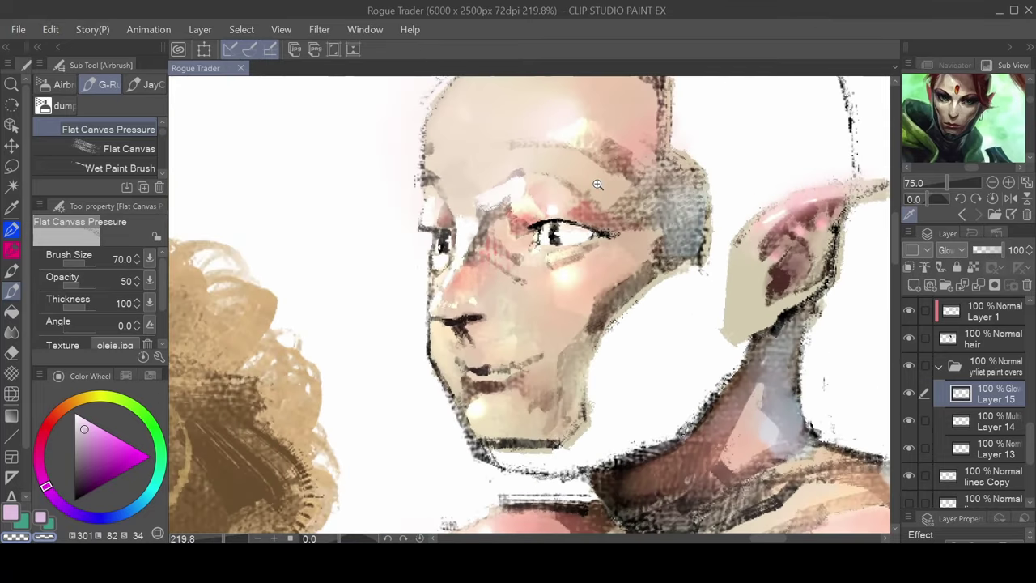
pyautogui.scroll(-5, 597, 185)
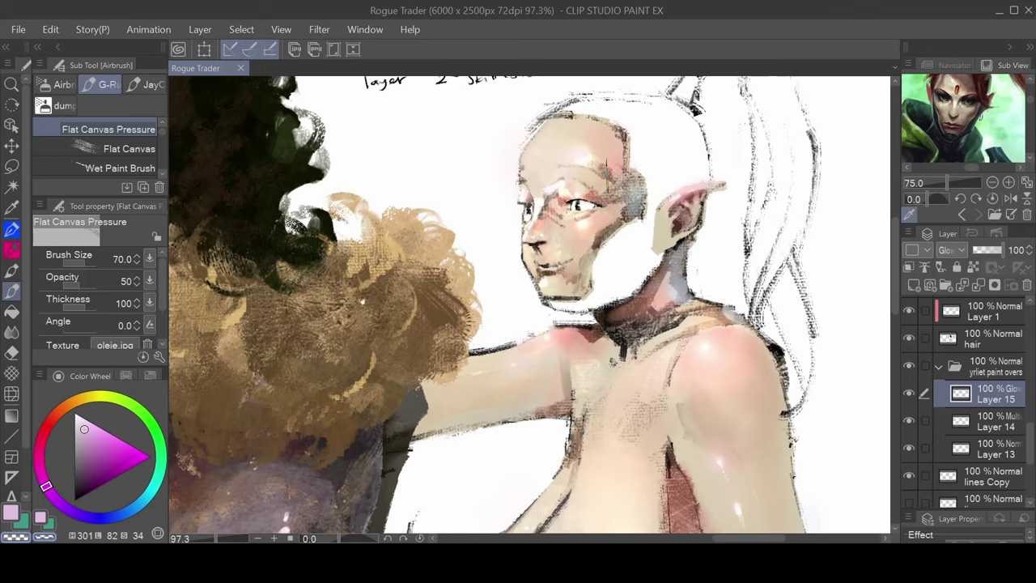
pyautogui.scroll(-2, 608, 185)
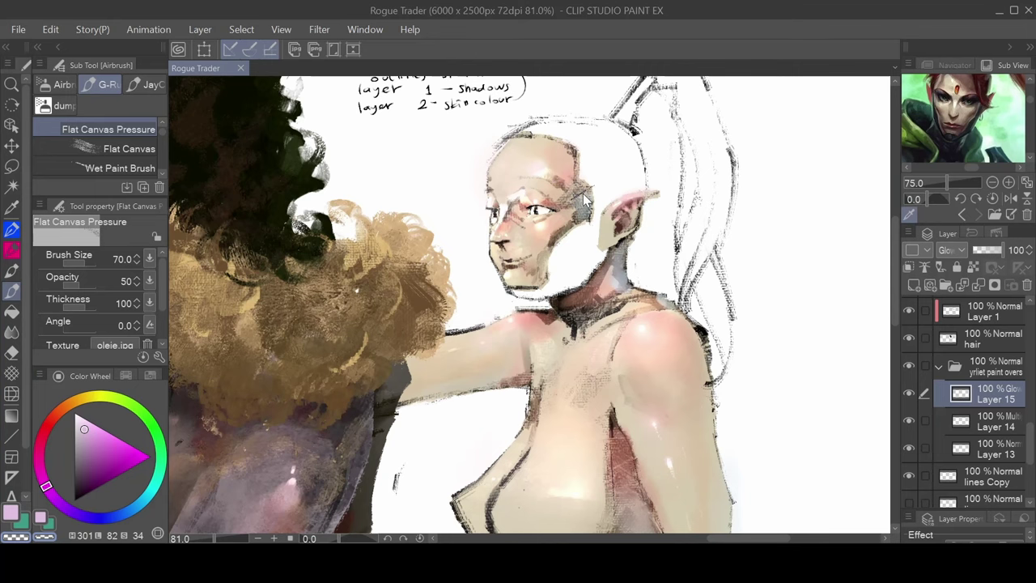
pyautogui.scroll(-2, 583, 202)
pyautogui.moveTo(585, 265); pyautogui.dragTo(557, 237)
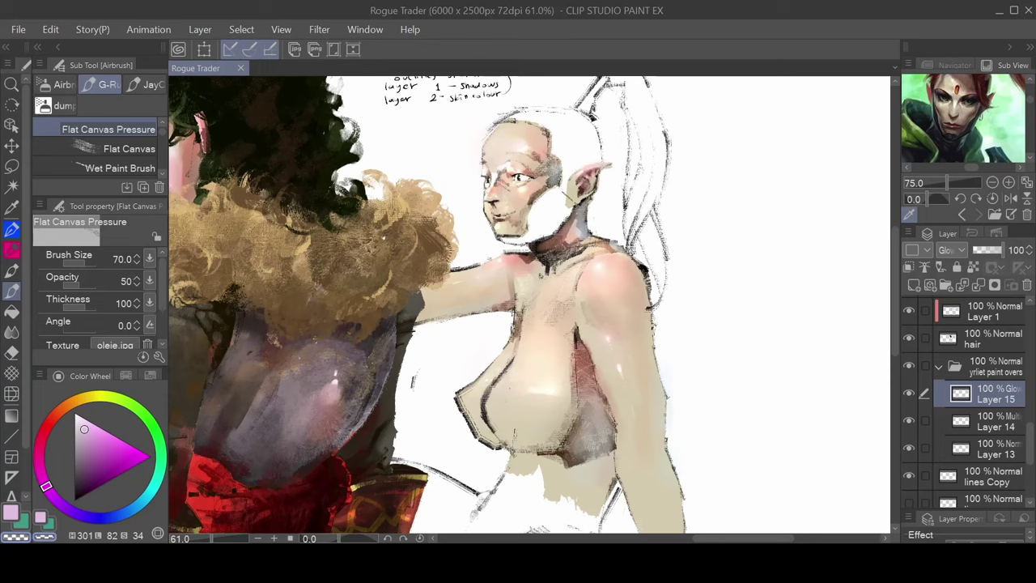
pyautogui.moveTo(547, 233); pyautogui.dragTo(576, 210)
pyautogui.moveTo(575, 154); pyautogui.dragTo(571, 166)
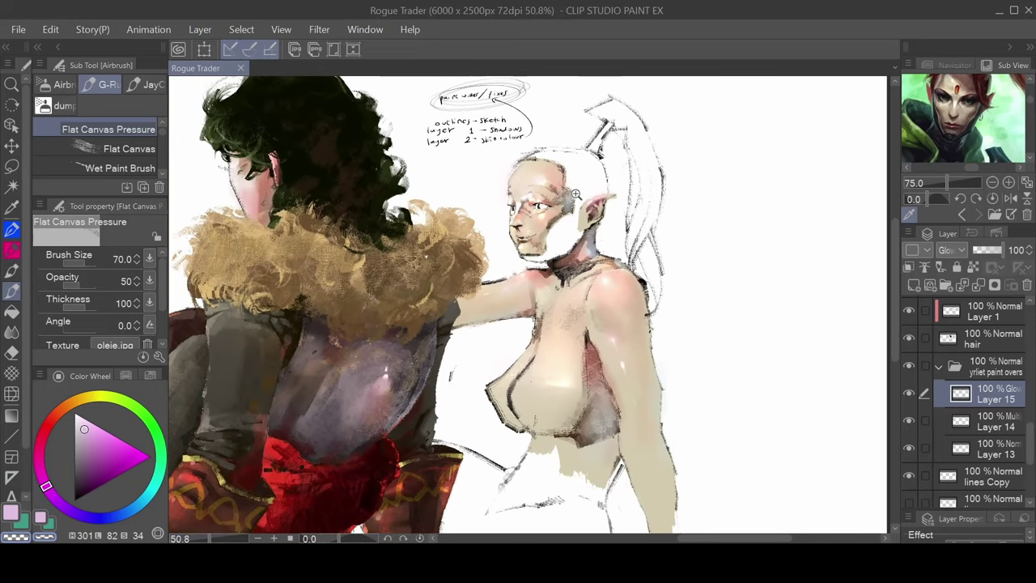
pyautogui.hotkey('ctrl', 'z')
pyautogui.moveTo(626, 308); pyautogui.dragTo(617, 259)
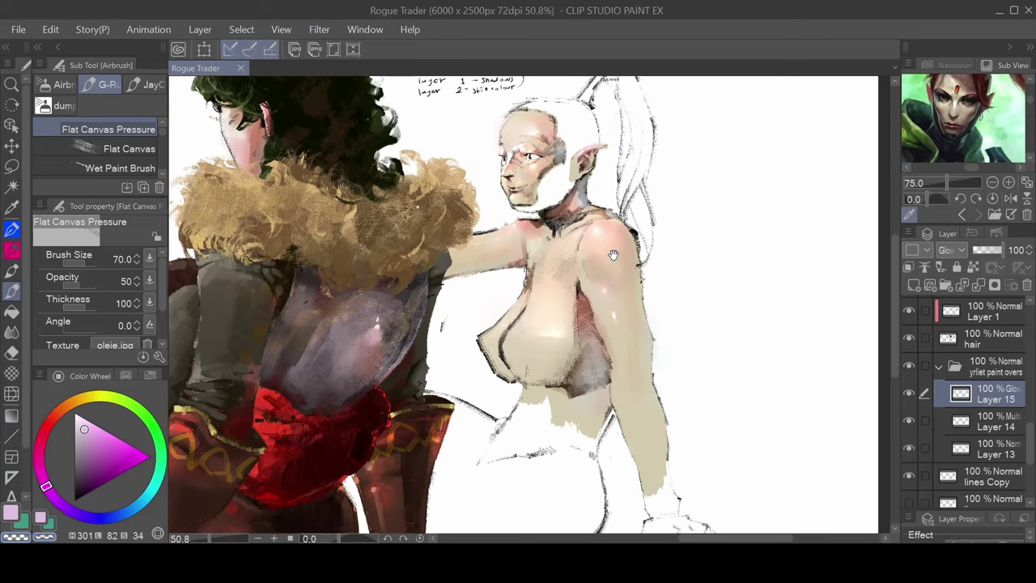
pyautogui.moveTo(536, 169)
pyautogui.mouseDown()
pyautogui.moveTo(556, 172)
pyautogui.moveTo(544, 175)
pyautogui.mouseUp()
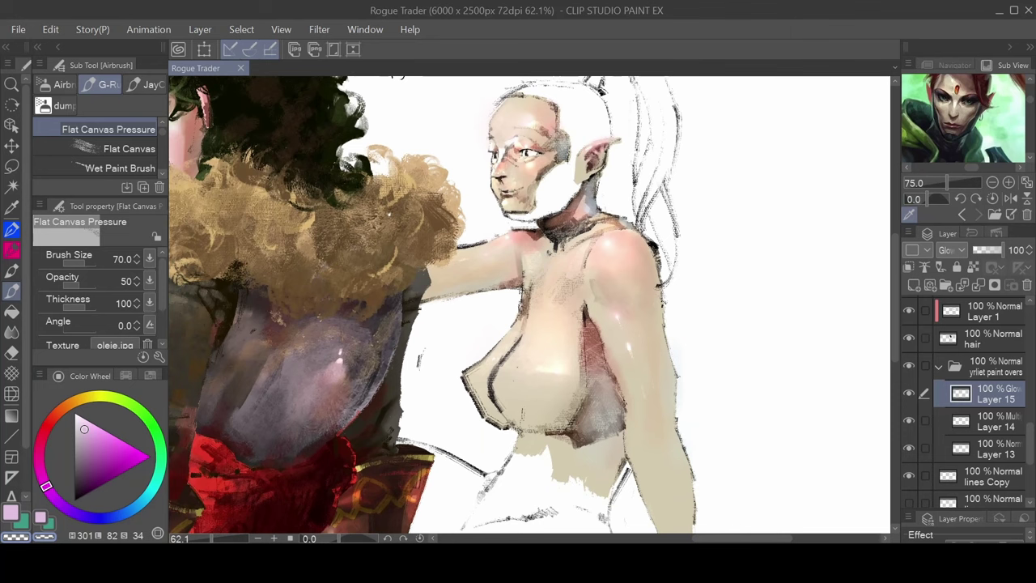
pyautogui.moveTo(605, 166); pyautogui.dragTo(601, 212)
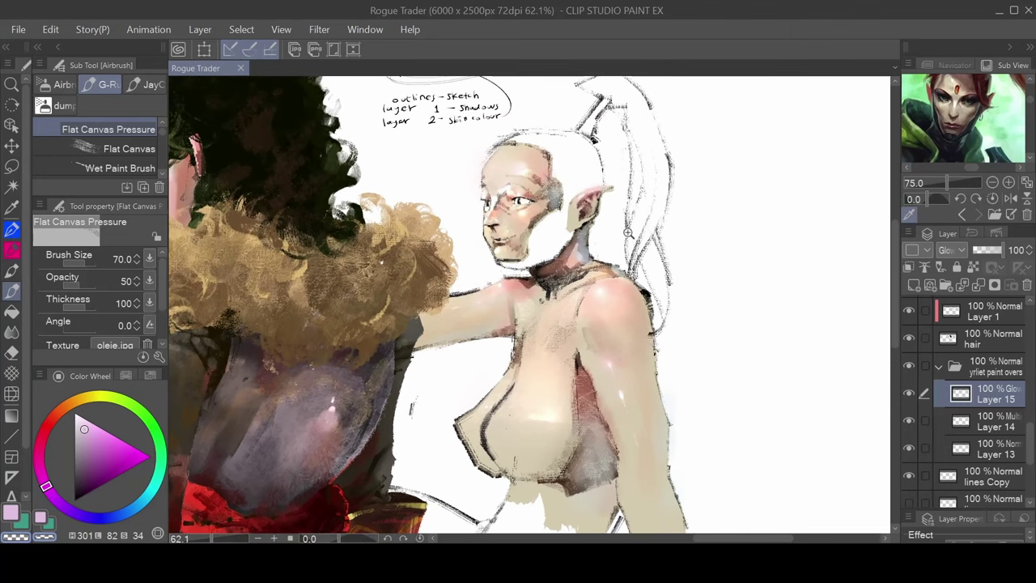
# Review the elf's skin rendering beside the finished dark-haired figure at several magnifications of the composition
pyautogui.scroll(-3, 615, 232)
pyautogui.scroll(-1, 615, 232)
pyautogui.scroll(5, 611, 235)
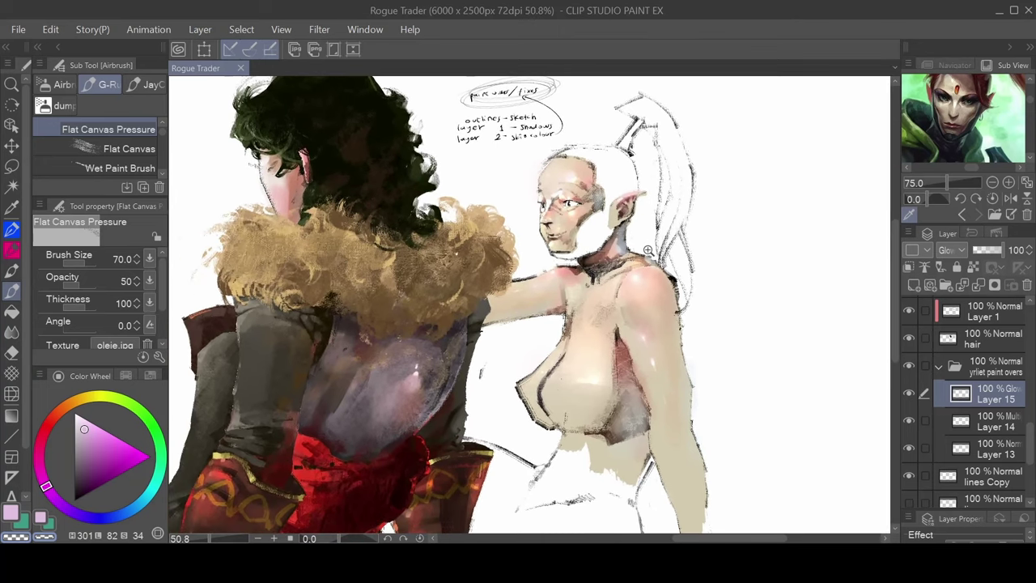
pyautogui.scroll(-2, 648, 251)
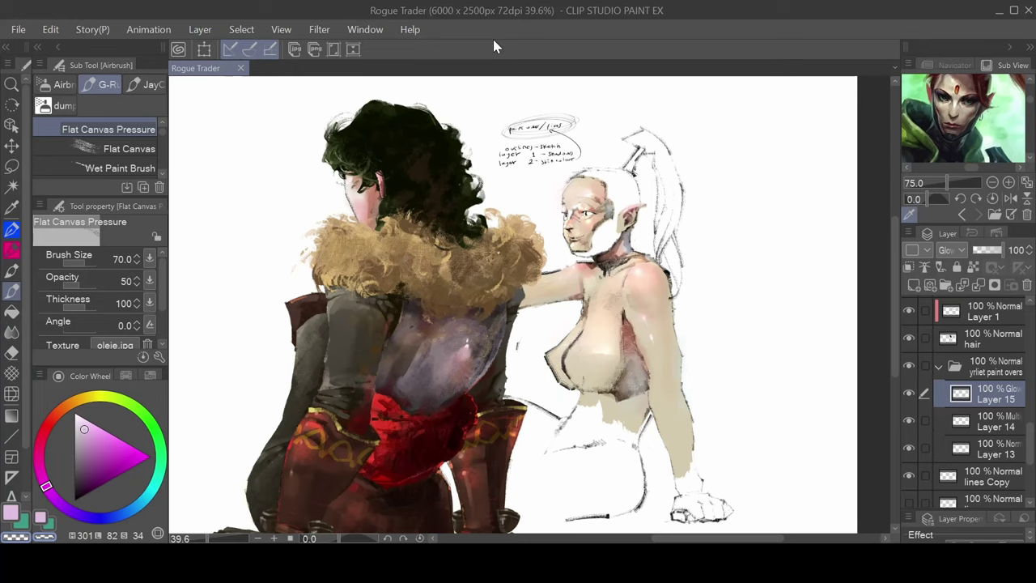
pyautogui.scroll(-2, 662, 313)
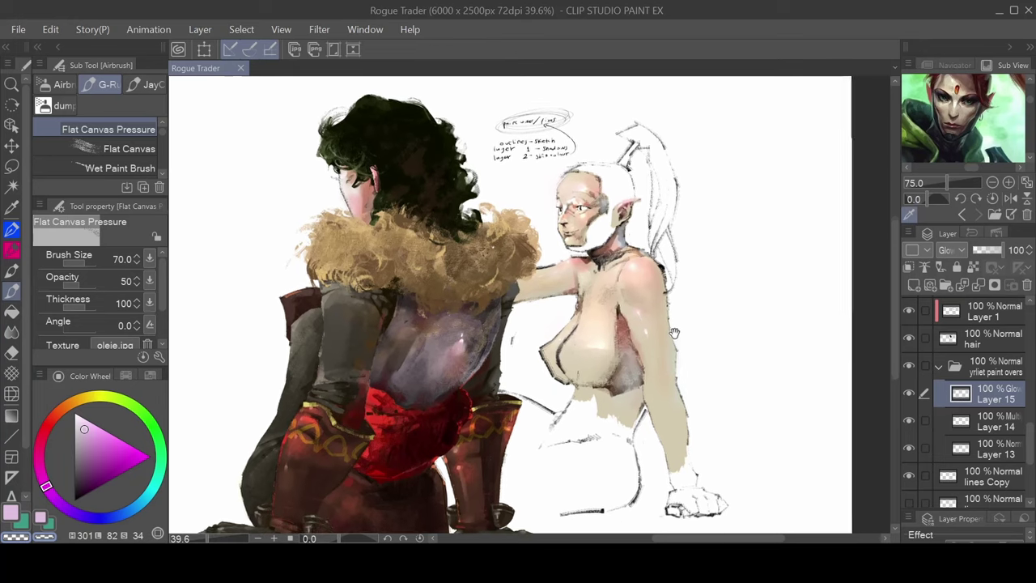
pyautogui.scroll(4, 658, 303)
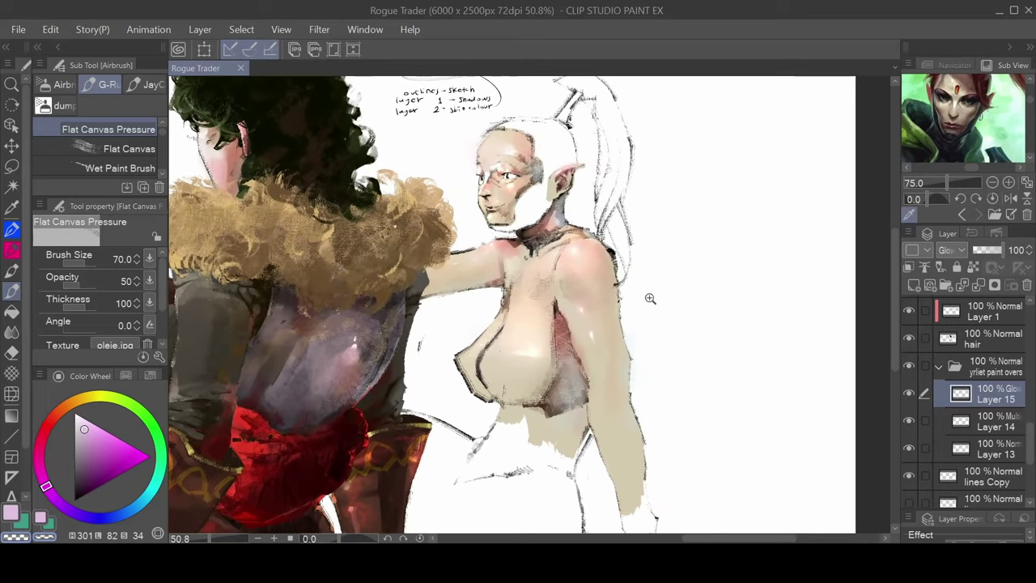
pyautogui.scroll(-3, 650, 299)
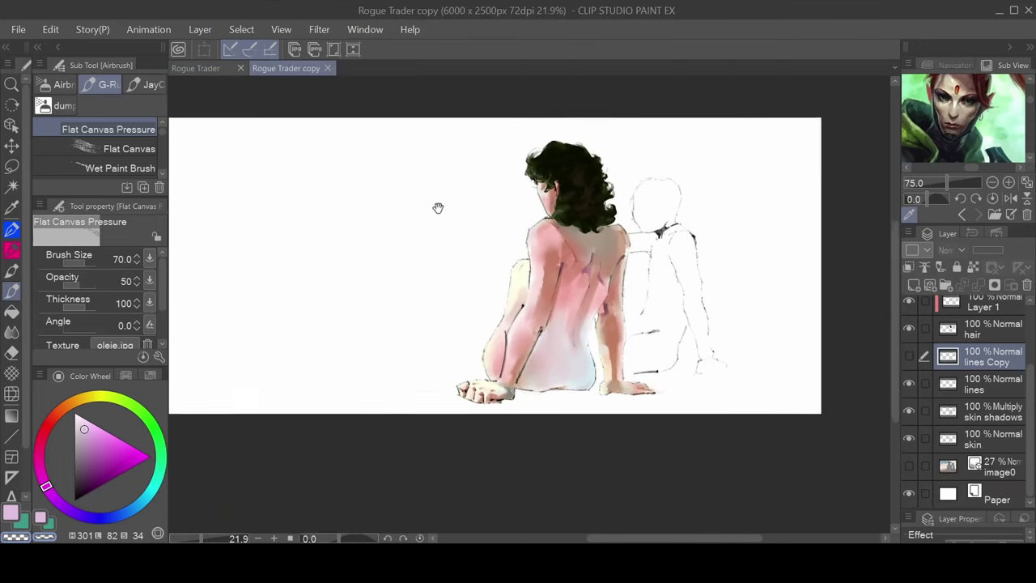
# Inspect the dark-haired figure's bare back shading in the Rogue Trader copy document and compare it with the elf's skin in Rogue Trader
pyautogui.moveTo(438, 208); pyautogui.dragTo(383, 204)
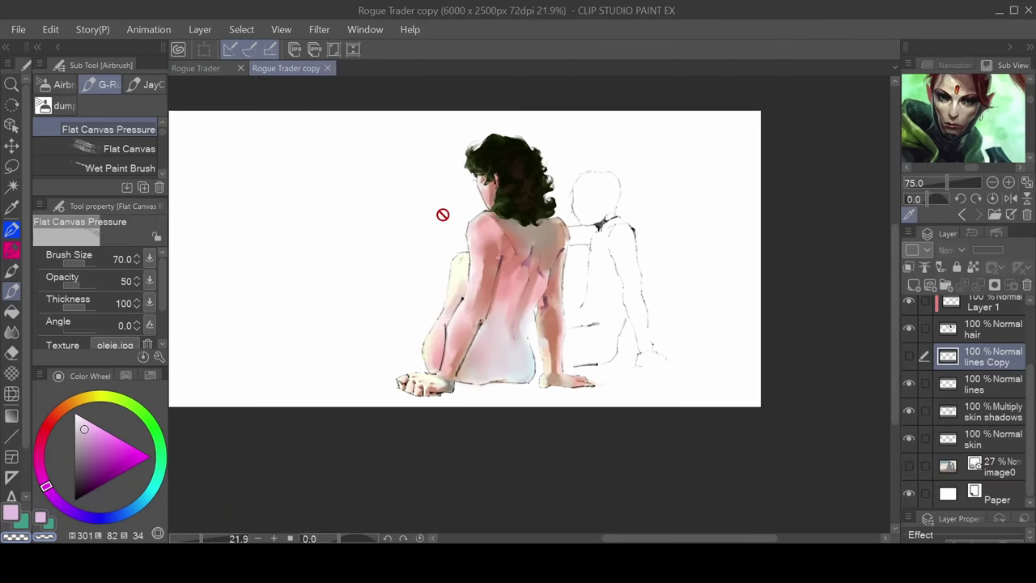
pyautogui.moveTo(481, 226); pyautogui.dragTo(496, 254)
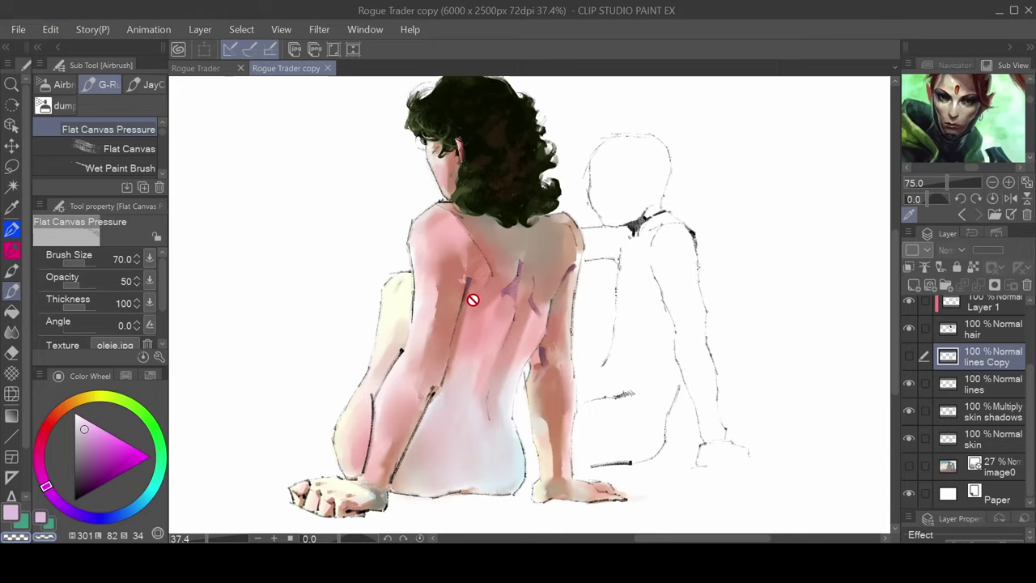
pyautogui.click(204, 69)
pyautogui.scroll(4, 557, 212)
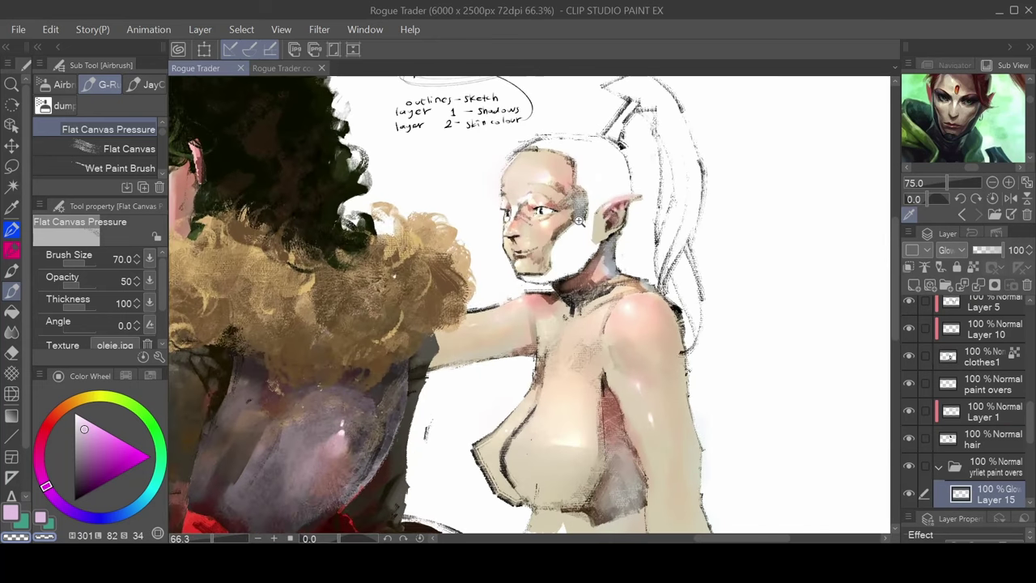
pyautogui.click(281, 69)
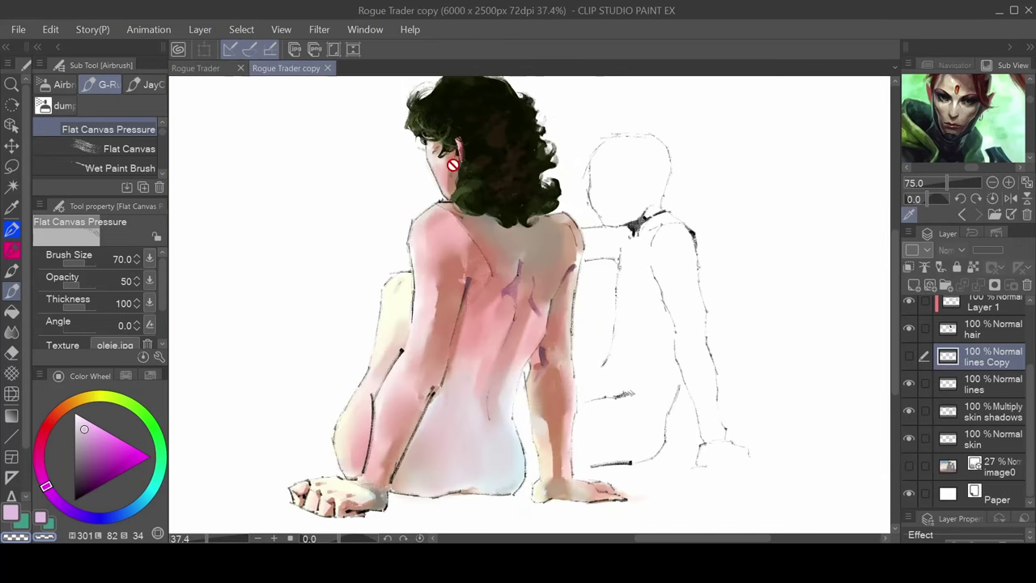
pyautogui.click(212, 69)
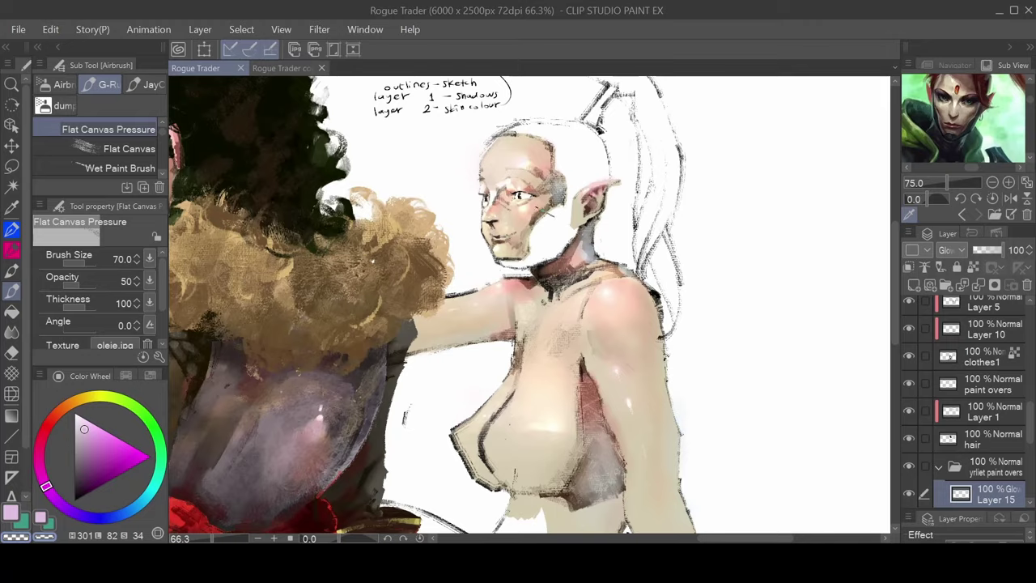
pyautogui.scroll(3, 593, 245)
pyautogui.scroll(-5, 575, 239)
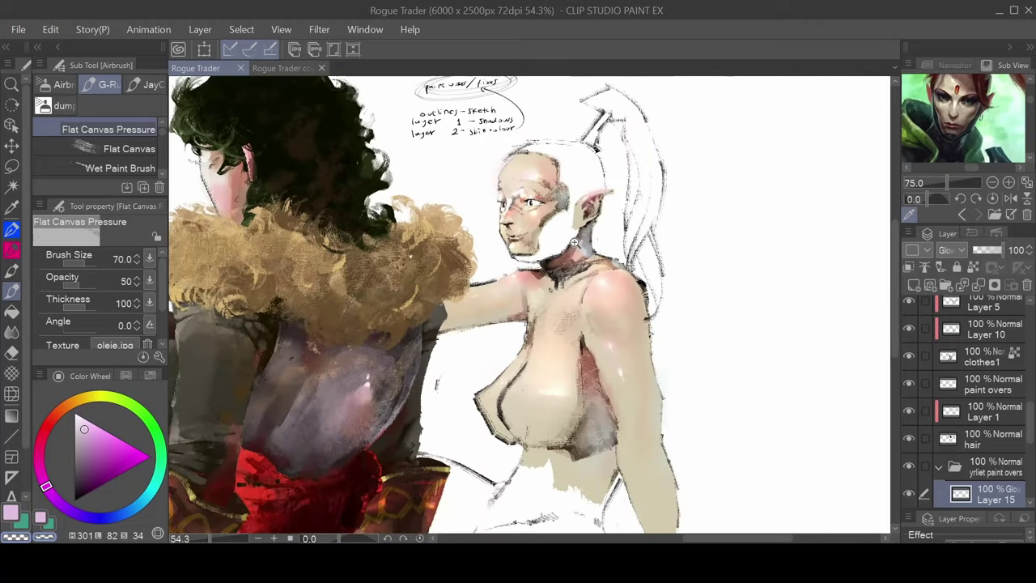
pyautogui.hotkey('ctrl', 'Tab')
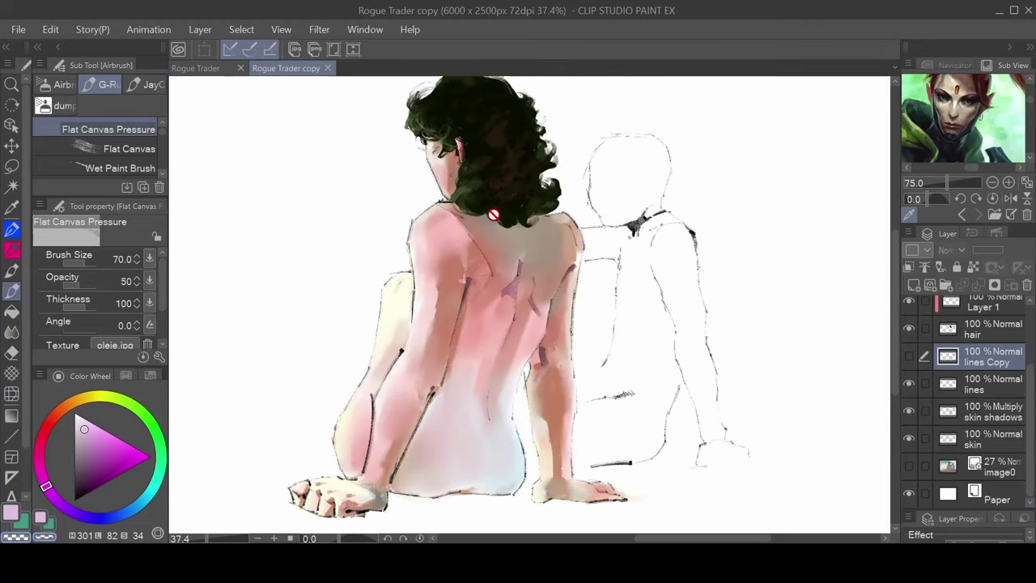
pyautogui.scroll(2, 496, 221)
pyautogui.scroll(-4, 495, 221)
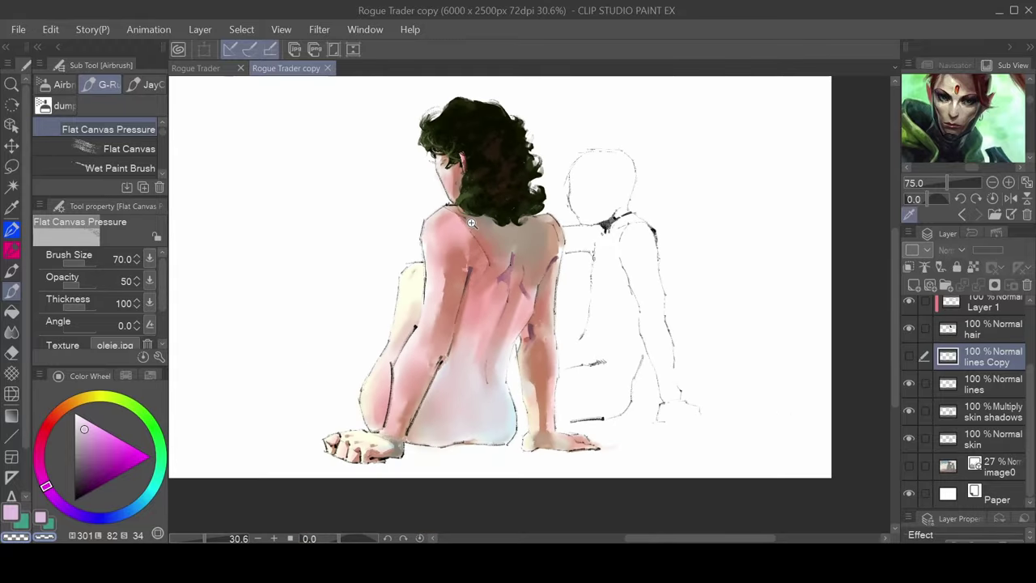
# Alternate between the Rogue Trader painting and its copy to compare both figures' skin colours and shadows, finishing on Rogue Trader
pyautogui.click(196, 68)
pyautogui.click(269, 69)
pyautogui.click(186, 72)
pyautogui.click(307, 71)
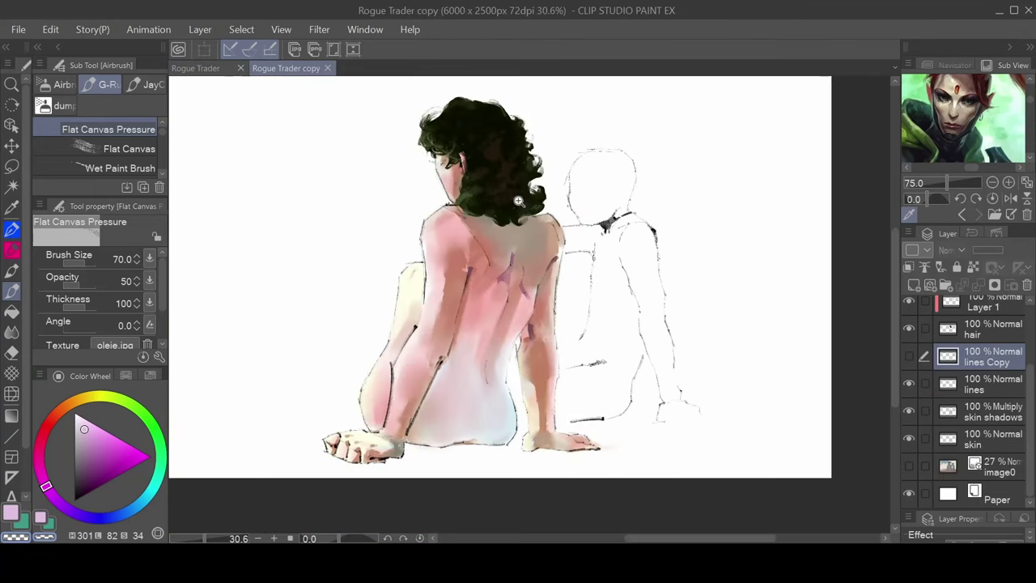
pyautogui.click(199, 70)
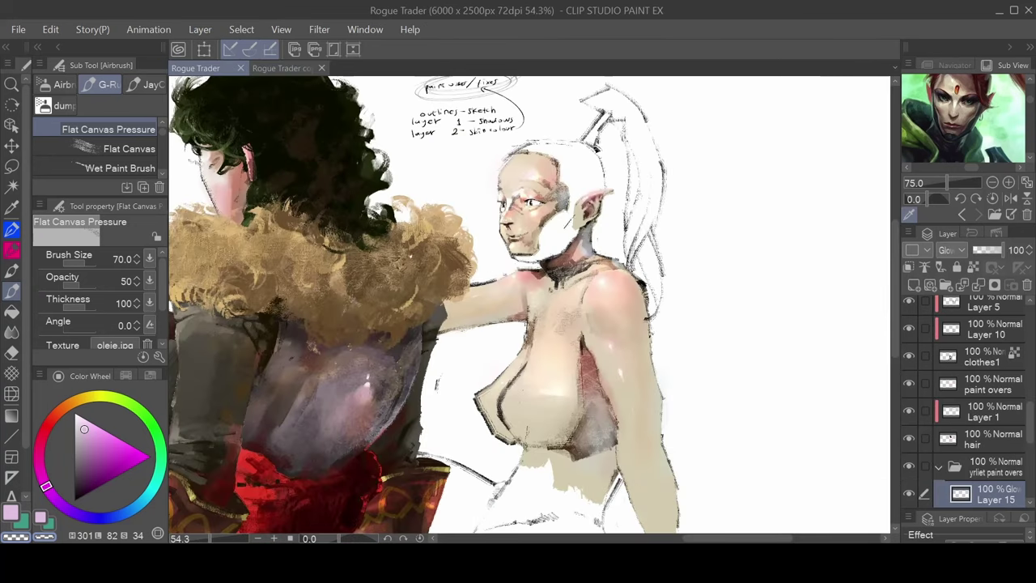
pyautogui.moveTo(594, 263); pyautogui.dragTo(593, 240)
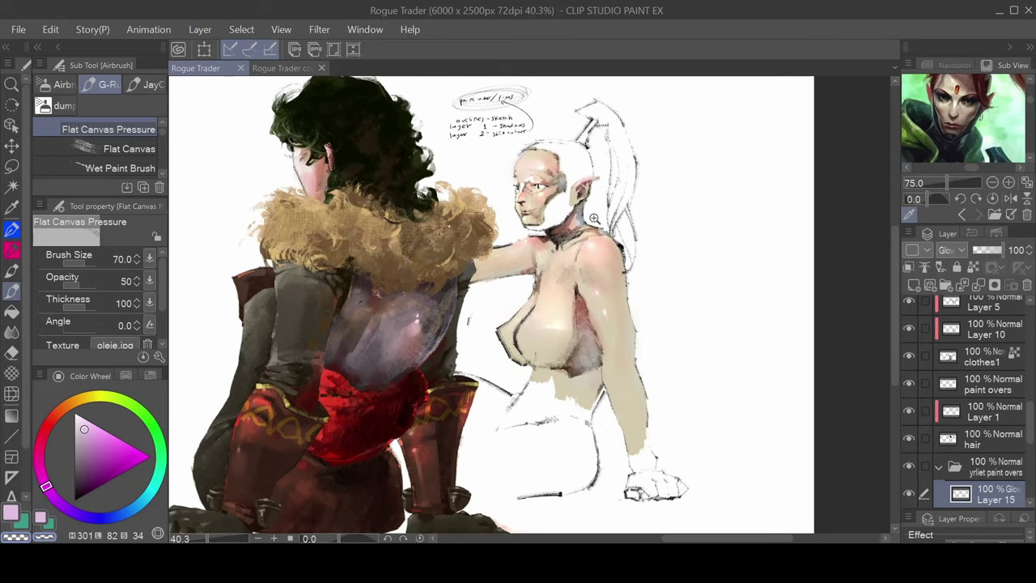
pyautogui.click(279, 68)
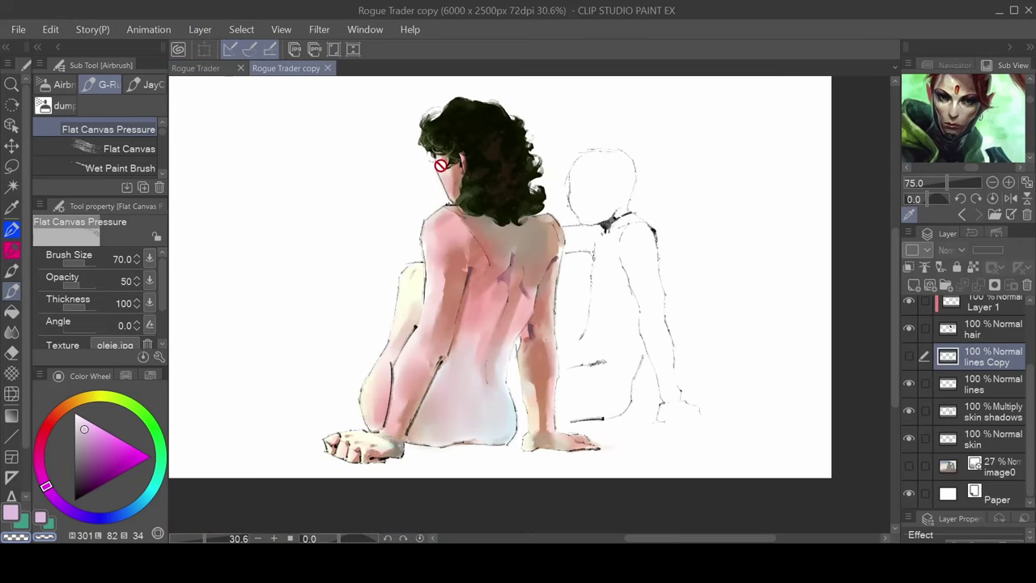
pyautogui.moveTo(516, 226); pyautogui.dragTo(518, 224)
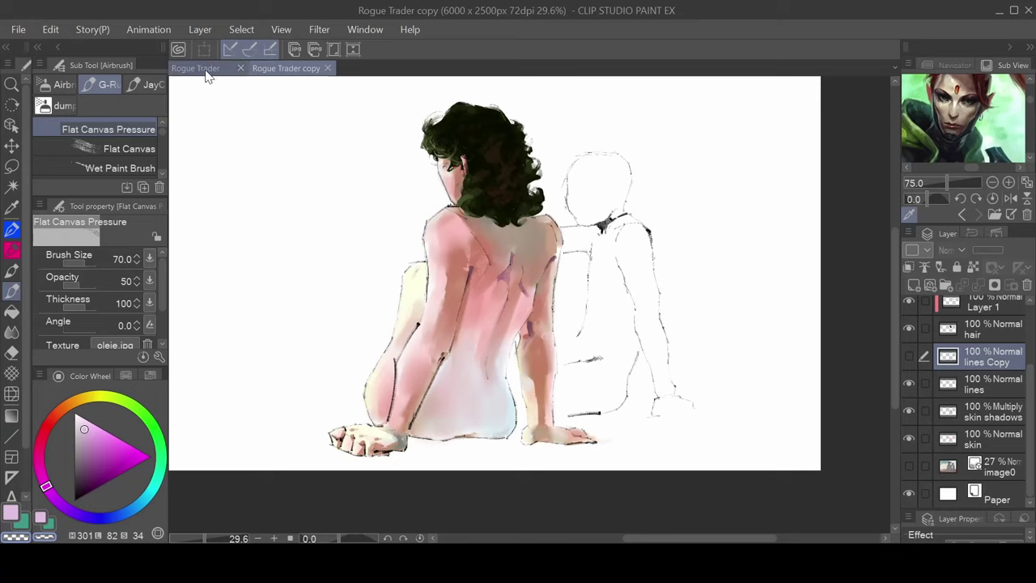
pyautogui.moveTo(511, 231); pyautogui.dragTo(512, 232)
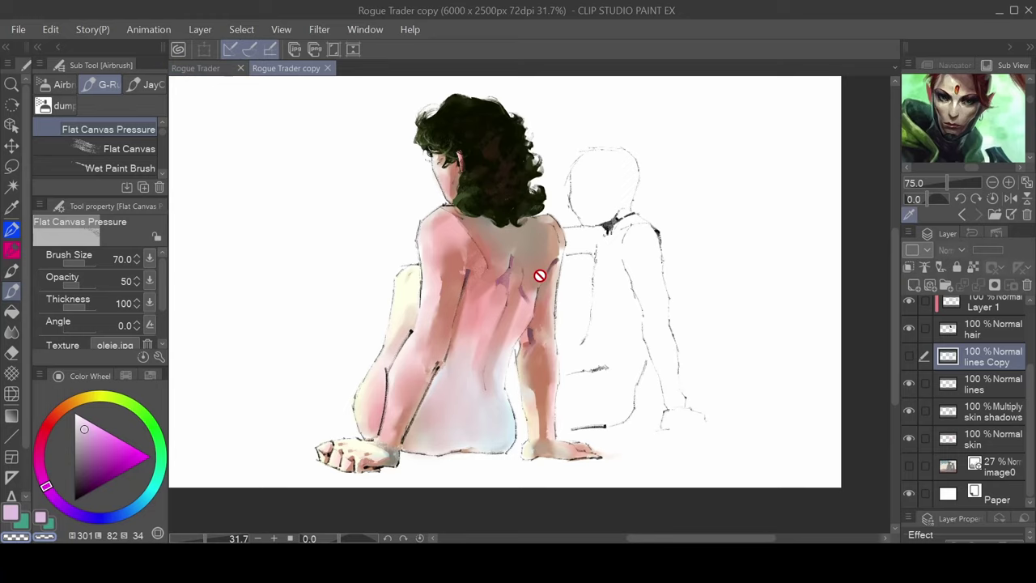
pyautogui.scroll(-2, 544, 280)
pyautogui.scroll(2, 534, 279)
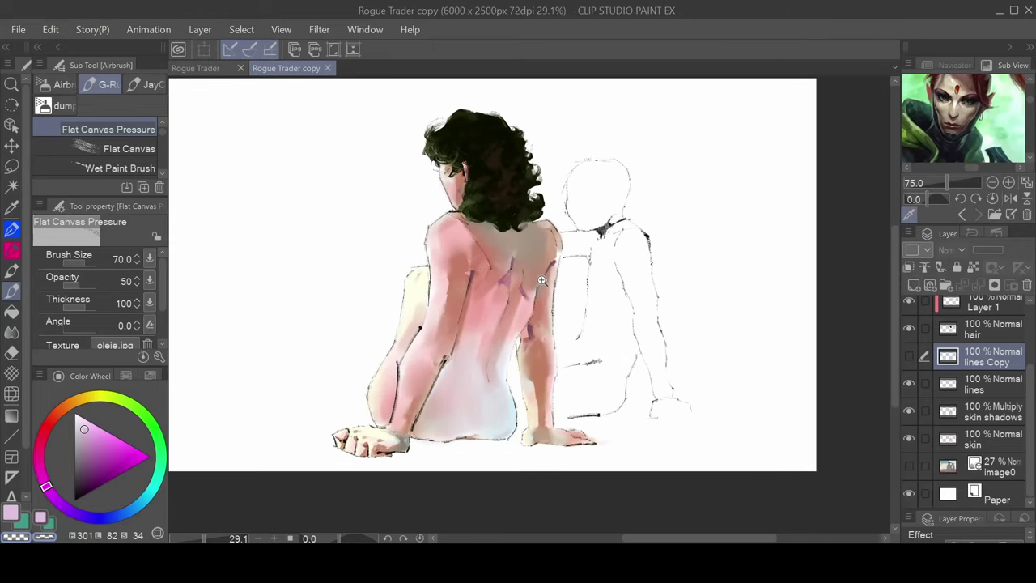
pyautogui.click(203, 68)
pyautogui.click(283, 70)
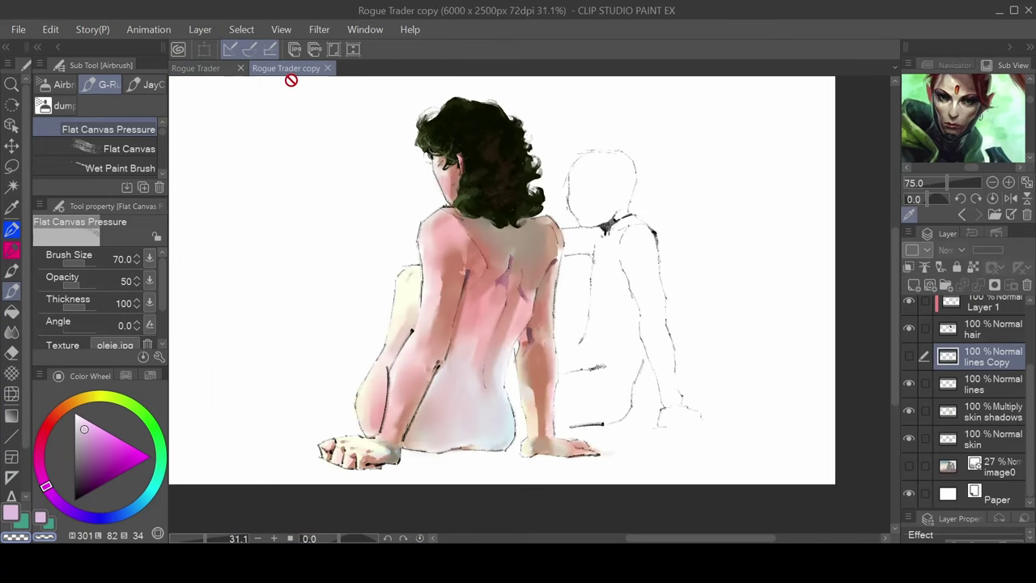
pyautogui.click(210, 70)
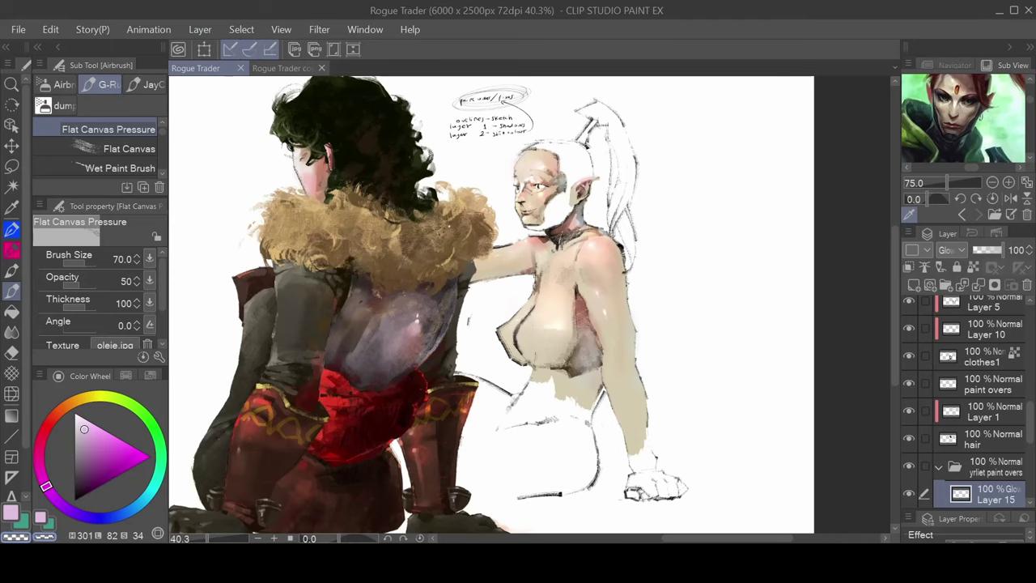
# Review both figures together in Rogue Trader and read the handwritten notes on outlines, shadows, skin colour and paint overs above the elf
pyautogui.moveTo(562, 236)
pyautogui.mouseDown()
pyautogui.moveTo(593, 252)
pyautogui.moveTo(576, 241)
pyautogui.mouseUp()
pyautogui.moveTo(475, 238); pyautogui.dragTo(567, 249)
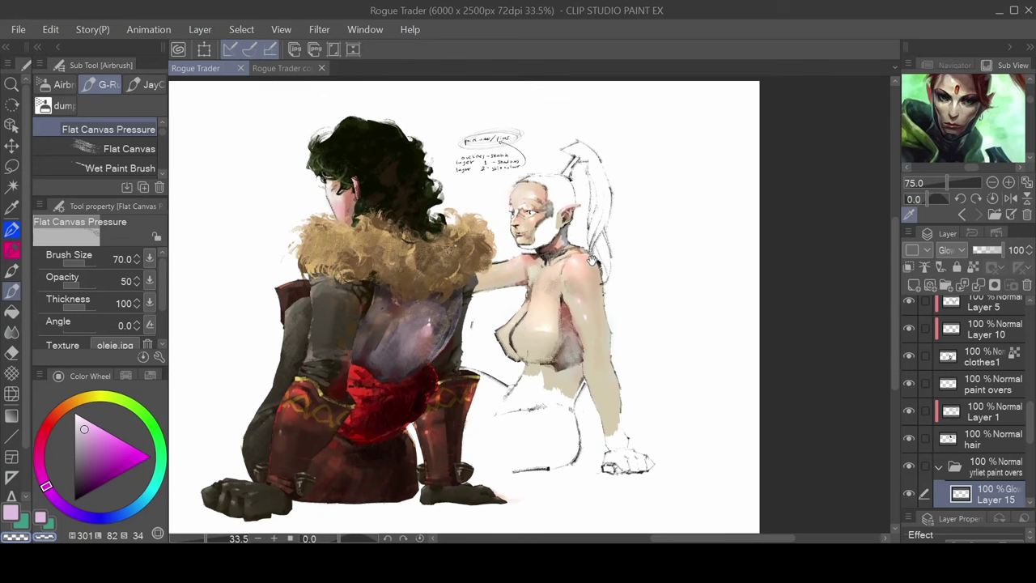
pyautogui.moveTo(592, 259); pyautogui.dragTo(674, 256)
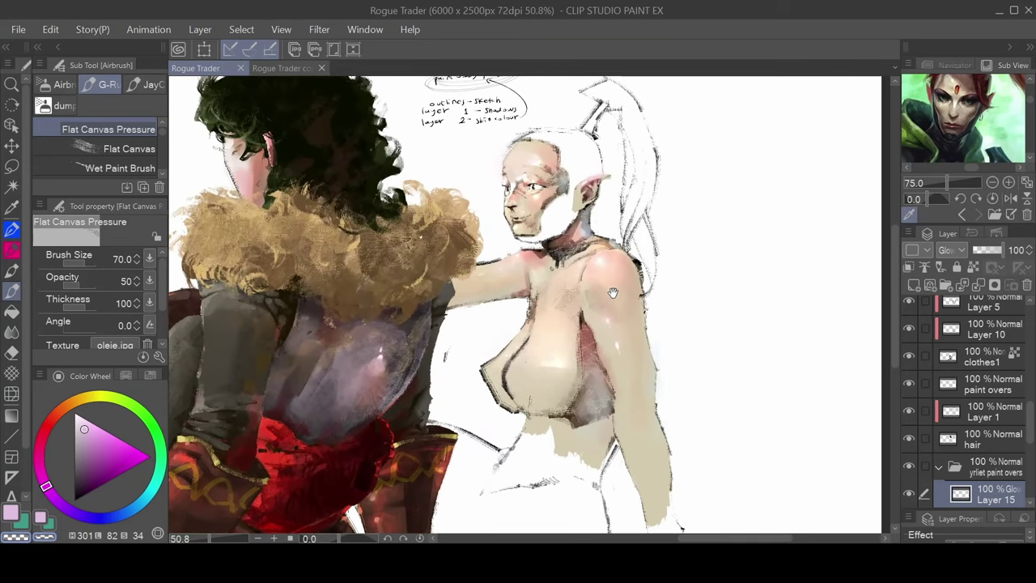
pyautogui.moveTo(613, 292); pyautogui.dragTo(653, 297)
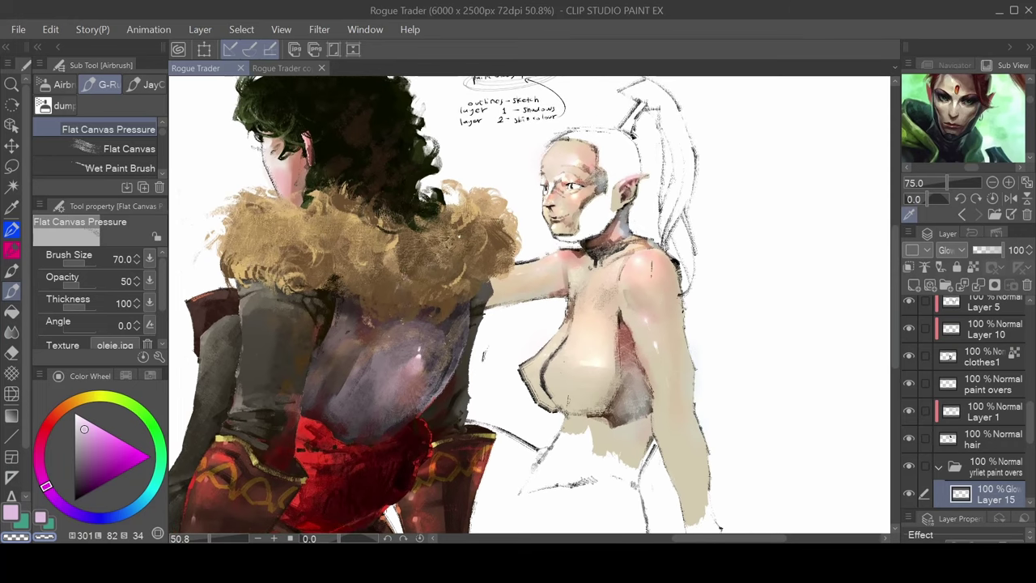
pyautogui.moveTo(523, 131); pyautogui.dragTo(557, 171)
pyautogui.scroll(-3, 506, 144)
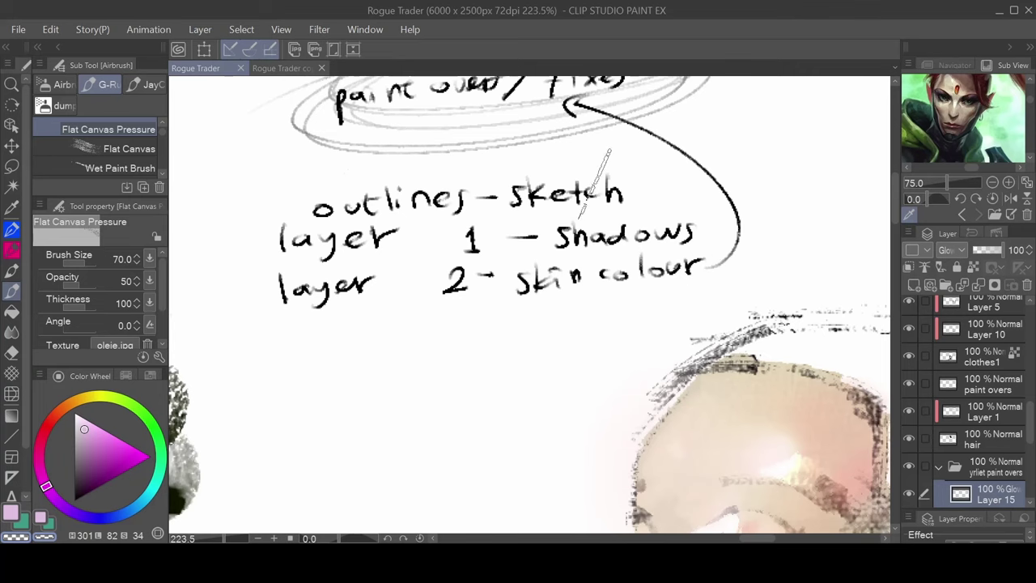
pyautogui.moveTo(572, 132); pyautogui.dragTo(570, 196)
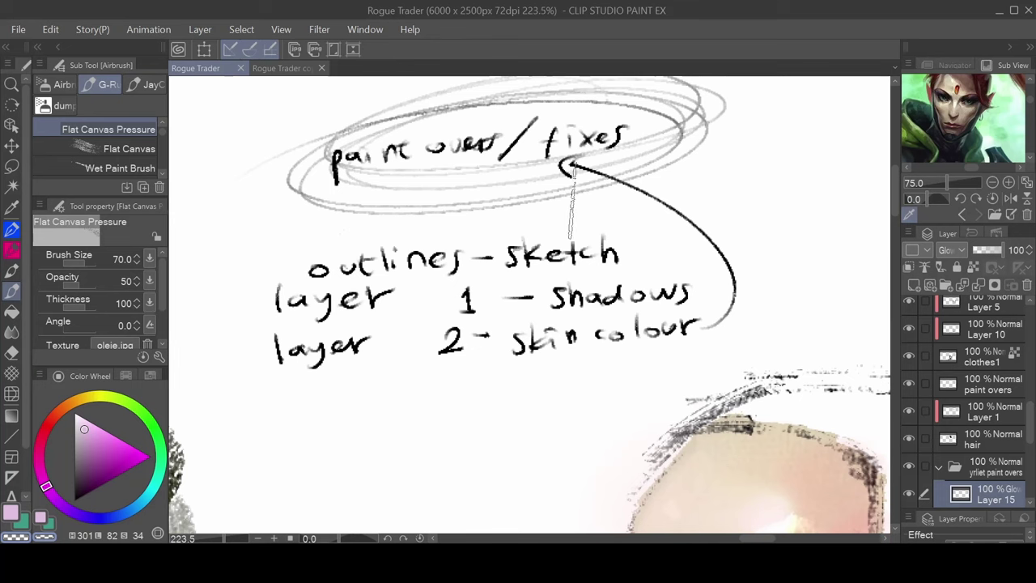
# Examine the elf's painted face and check the contribution of glow dodge Layer 16 by hiding and reshowing it
pyautogui.moveTo(626, 346)
pyautogui.mouseDown()
pyautogui.moveTo(505, 218)
pyautogui.moveTo(463, 154)
pyautogui.mouseUp()
pyautogui.moveTo(573, 296); pyautogui.dragTo(539, 170)
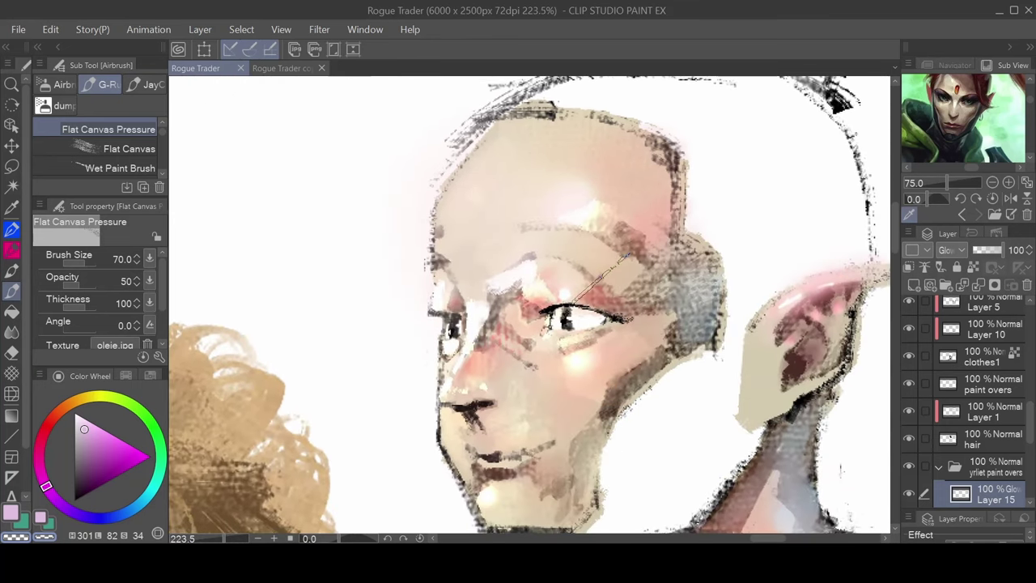
pyautogui.moveTo(602, 277)
pyautogui.mouseDown()
pyautogui.moveTo(559, 276)
pyautogui.moveTo(609, 270)
pyautogui.mouseUp()
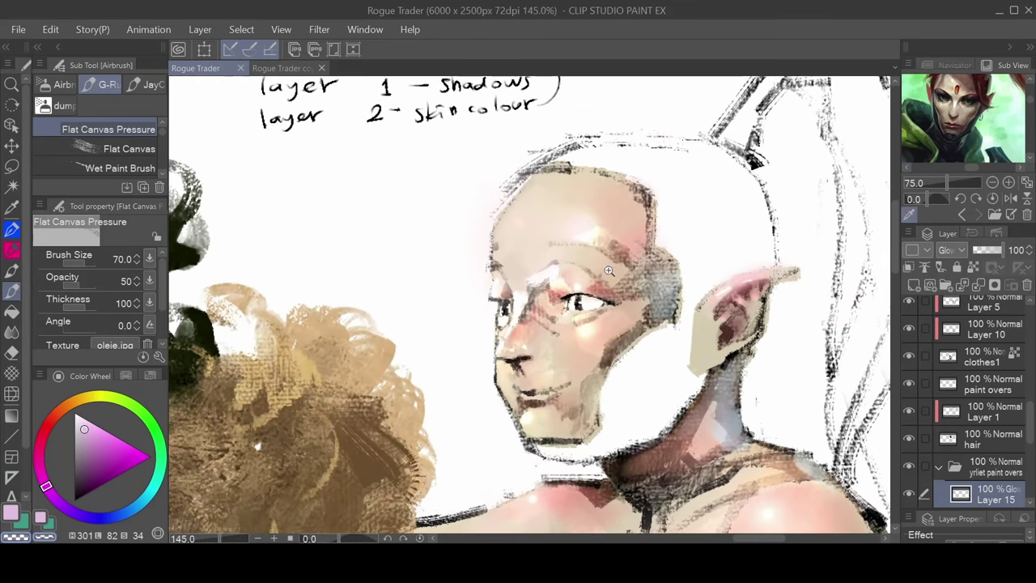
pyautogui.scroll(5, 987, 423)
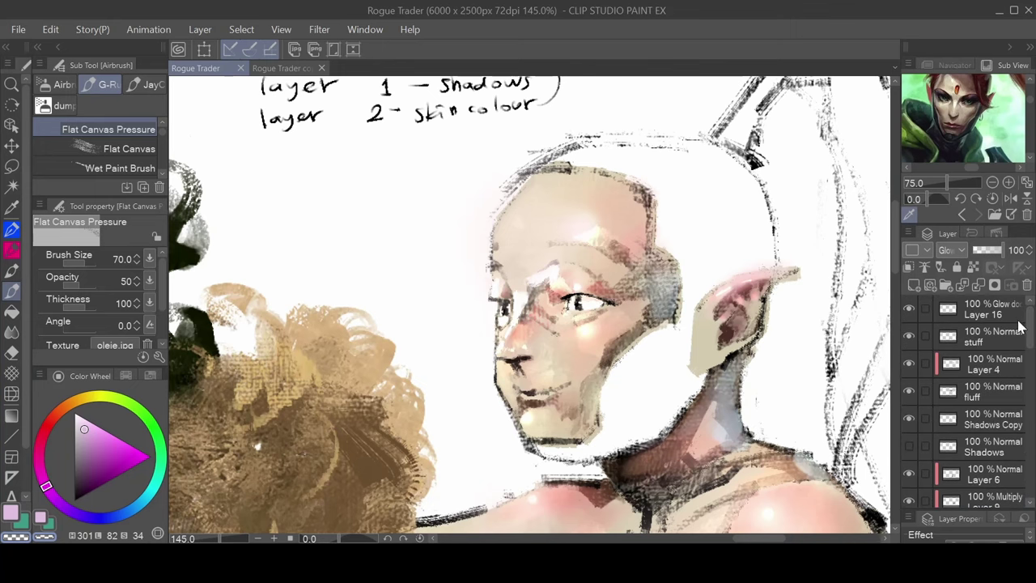
pyautogui.click(954, 308)
pyautogui.click(909, 308)
pyautogui.click(909, 307)
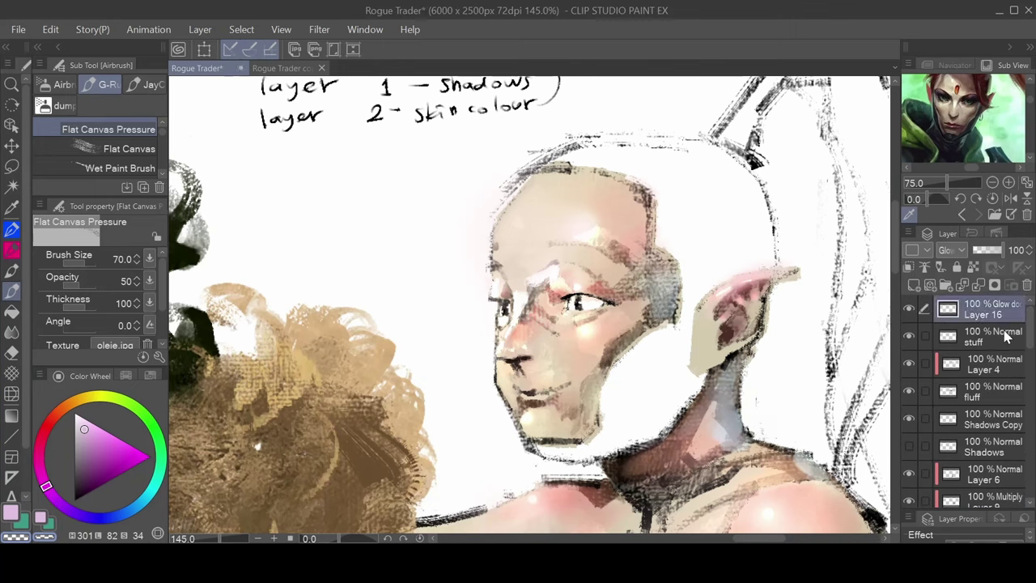
# Make Layer 15 in the paint overs folder active and set the Flat Canvas Pressure brush to size 15 and opacity 100
pyautogui.moveTo(1031, 329); pyautogui.dragTo(1027, 451)
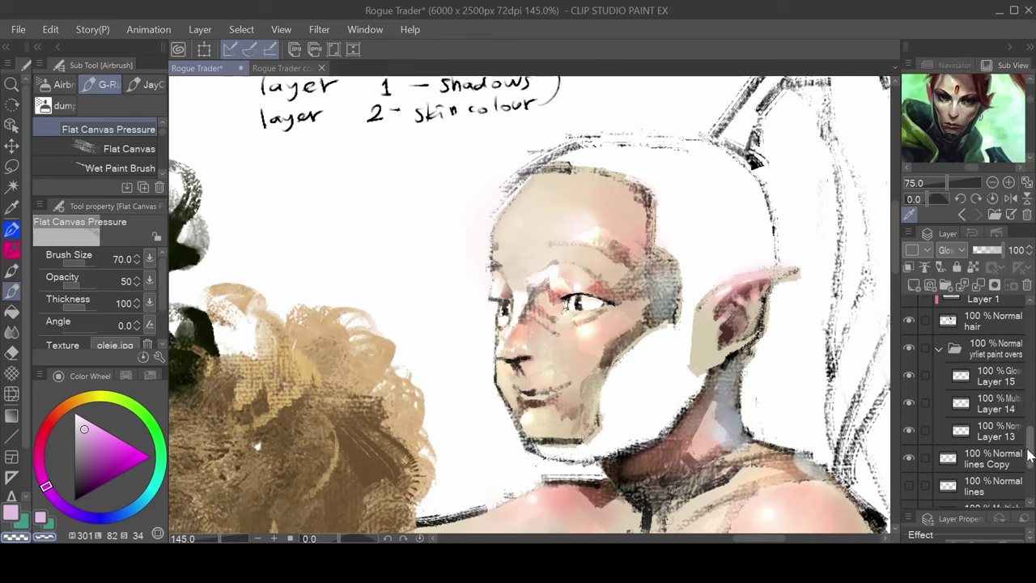
pyautogui.click(990, 379)
pyautogui.moveTo(622, 274); pyautogui.dragTo(479, 212)
pyautogui.scroll(2, 420, 194)
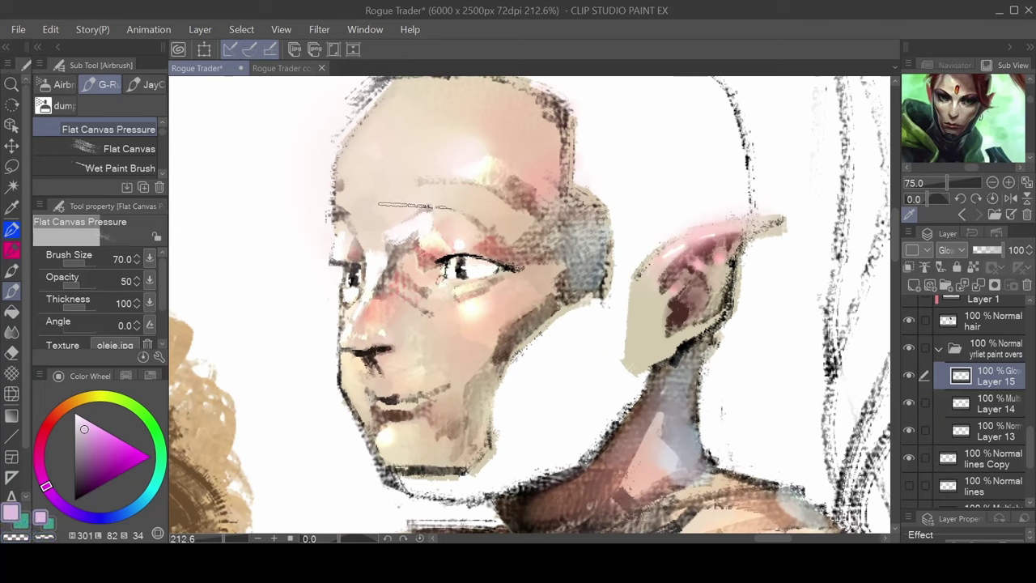
pyautogui.press('[')
pyautogui.press('[')
pyautogui.press('[')
pyautogui.press('[')
pyautogui.press('[')
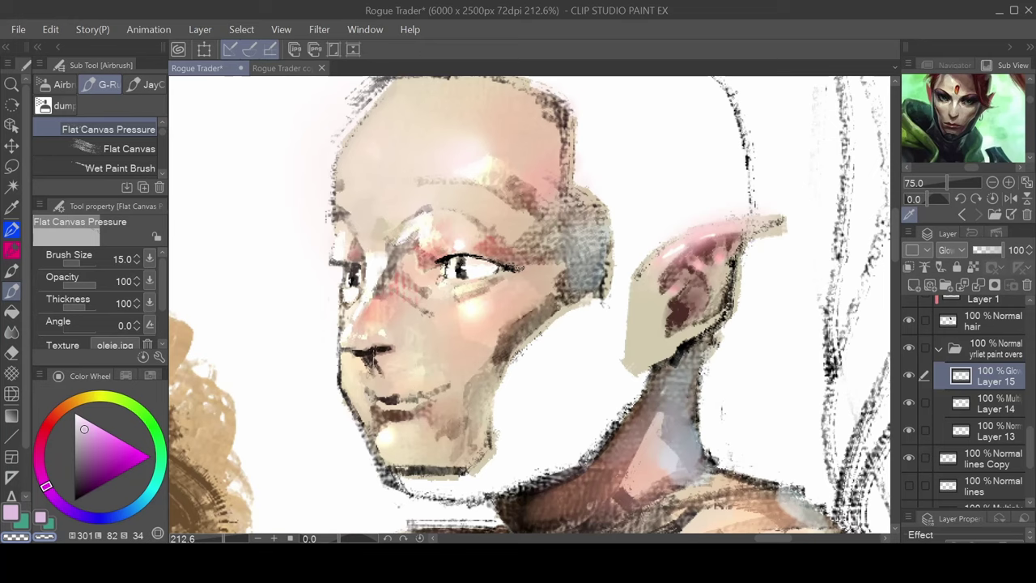
# Check the elf's skin against the whole composition and save the Rogue Trader painting
pyautogui.moveTo(521, 405); pyautogui.dragTo(492, 113)
pyautogui.moveTo(510, 289); pyautogui.dragTo(585, 263)
pyautogui.scroll(-6, 583, 294)
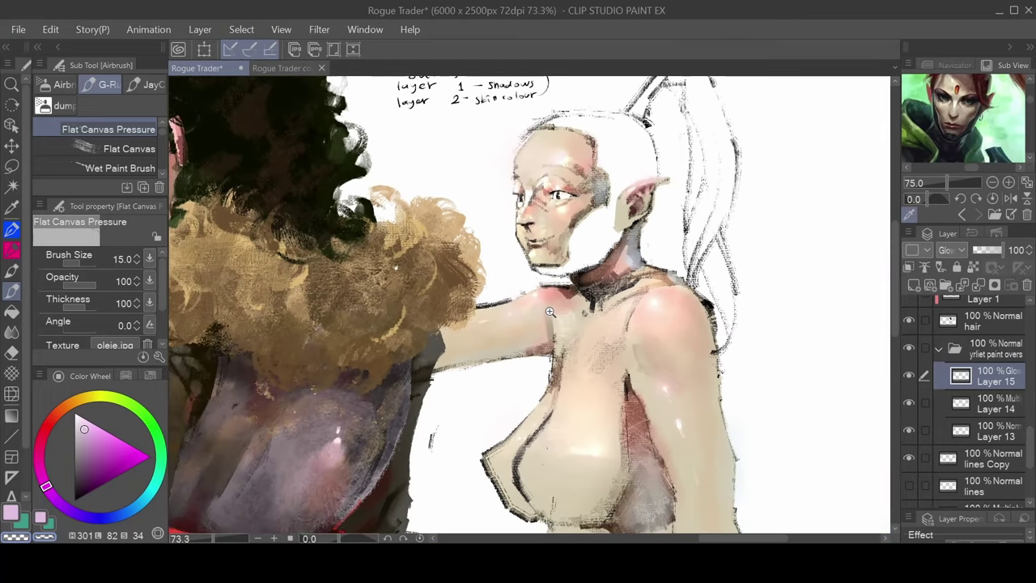
pyautogui.scroll(-4, 583, 353)
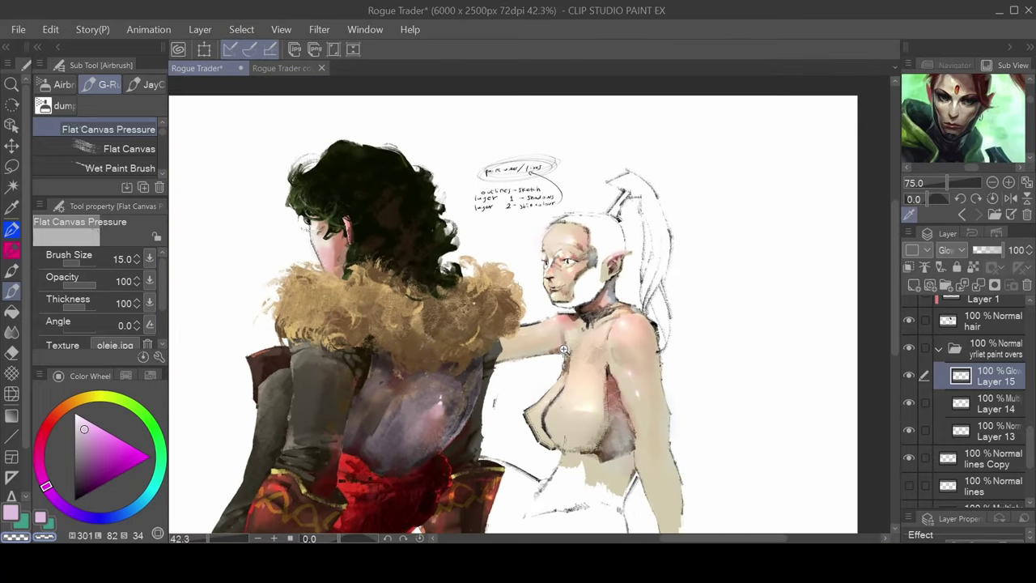
pyautogui.moveTo(576, 363); pyautogui.dragTo(563, 298)
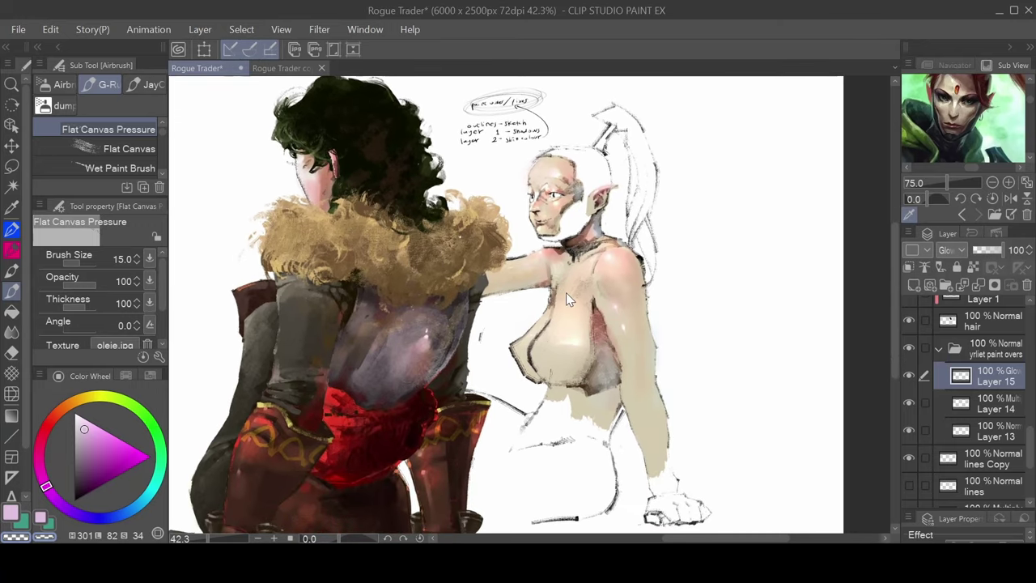
pyautogui.hotkey('ctrl', 's')
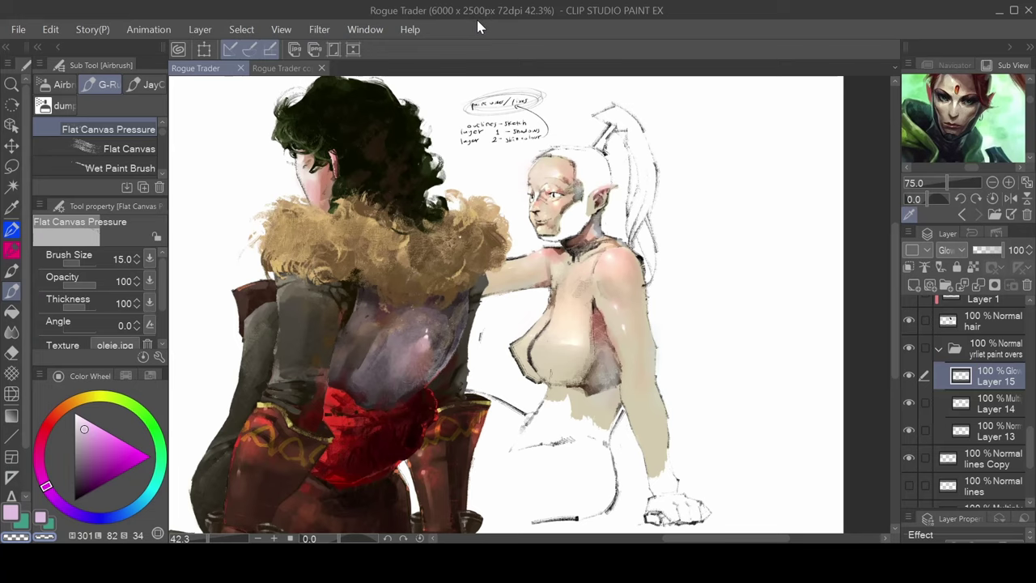
# Inspect the dark-haired figure's bare back in Rogue Trader copy and return to the Rogue Trader painting
pyautogui.click(277, 68)
pyautogui.click(209, 70)
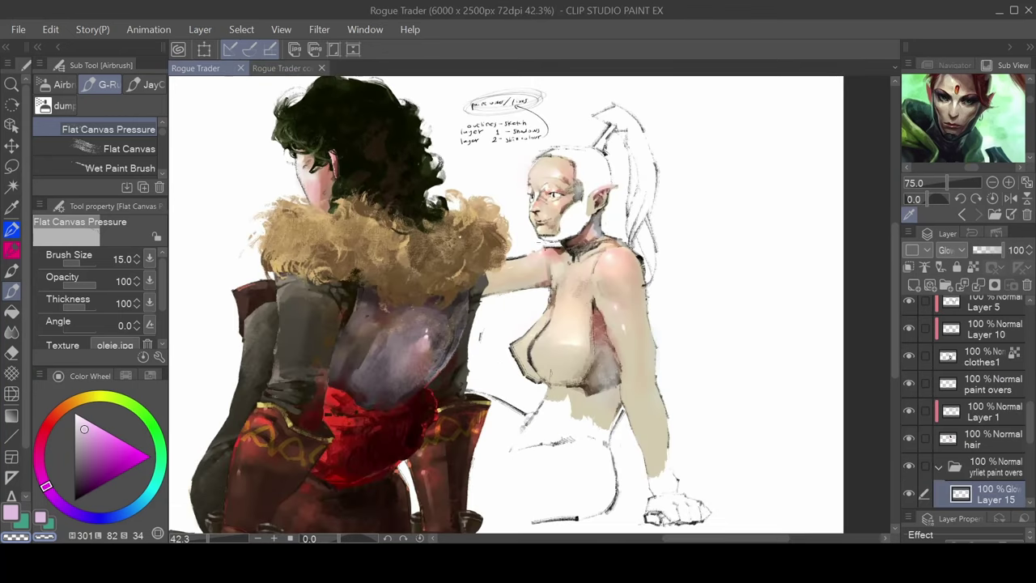
pyautogui.click(274, 70)
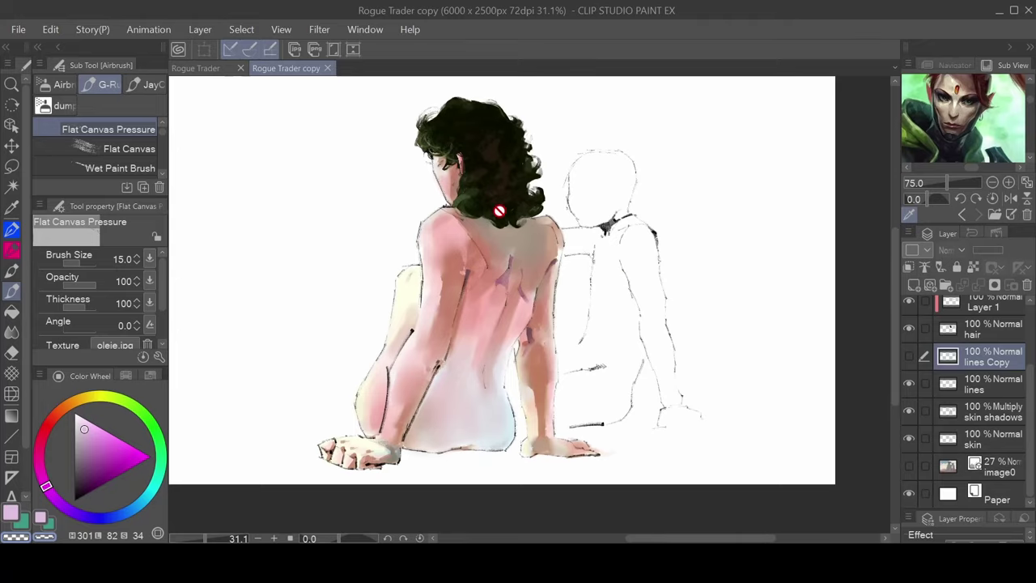
pyautogui.moveTo(504, 234)
pyautogui.mouseDown()
pyautogui.moveTo(567, 244)
pyautogui.moveTo(501, 239)
pyautogui.mouseUp()
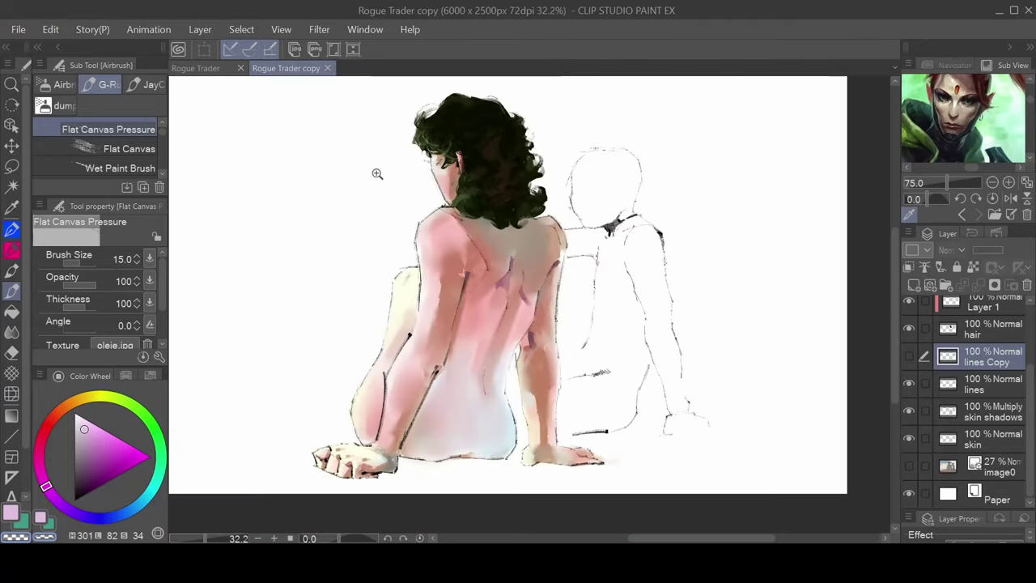
pyautogui.click(201, 69)
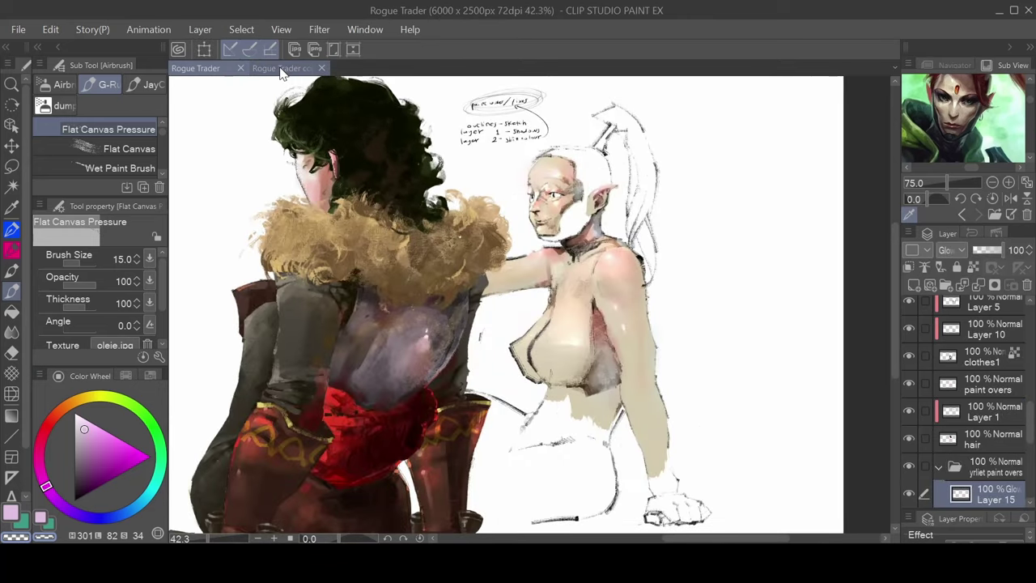
# Examine the elf's face and torso shading, compare it once more with Rogue Trader copy, and review both figures together in Rogue Trader
pyautogui.scroll(-3, 344, 174)
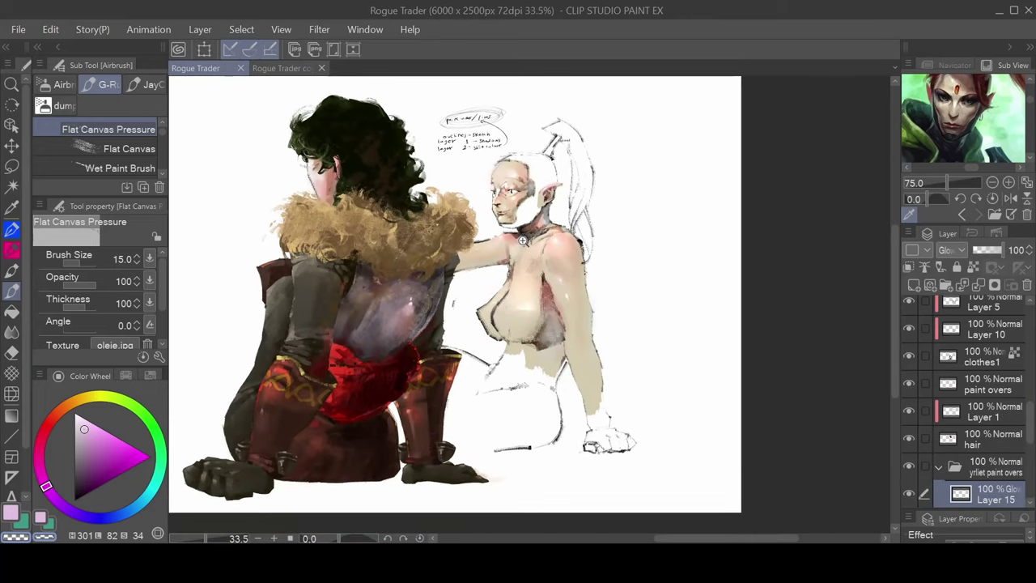
pyautogui.scroll(4, 523, 240)
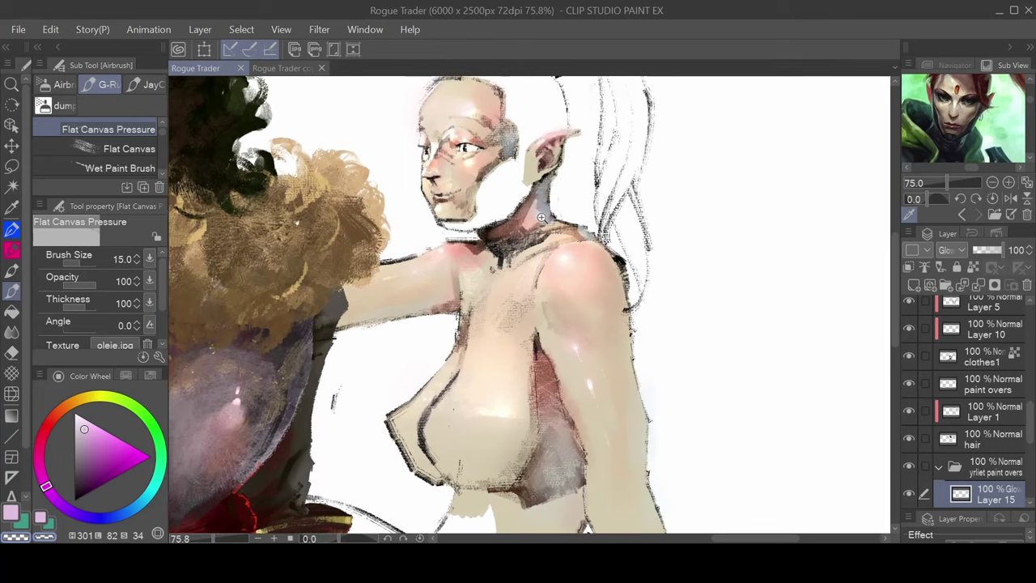
pyautogui.scroll(-3, 541, 217)
pyautogui.click(285, 68)
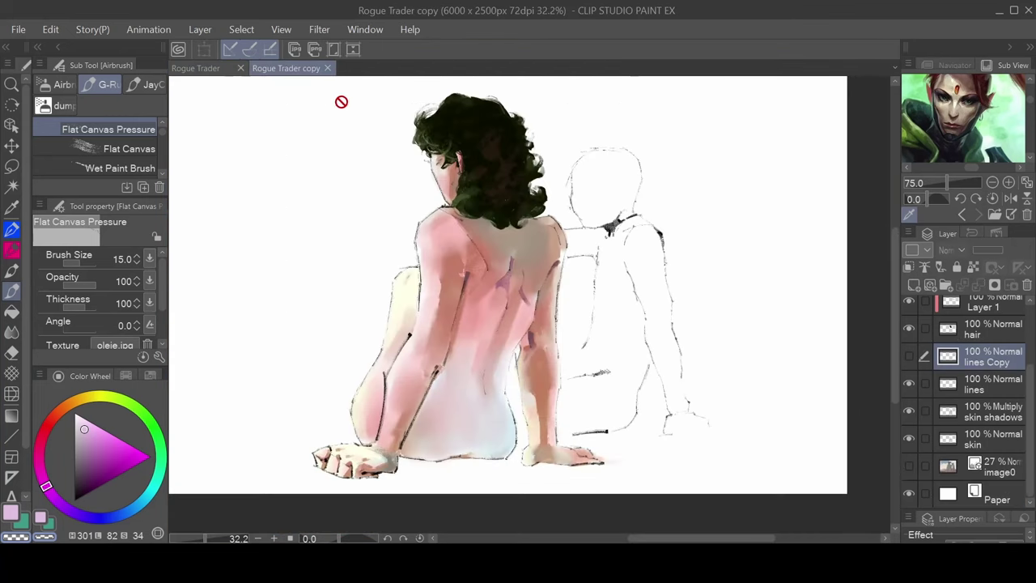
pyautogui.click(198, 69)
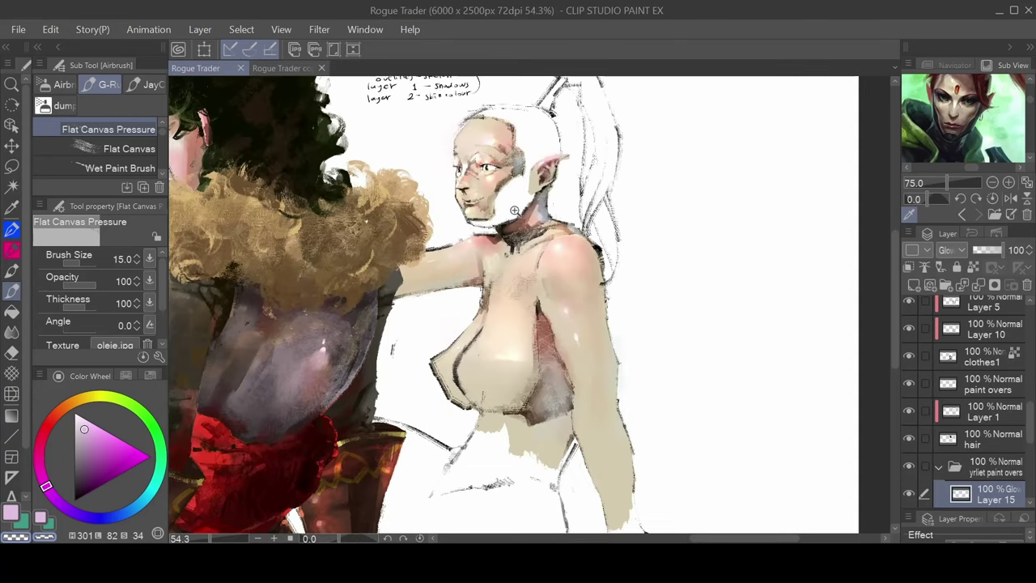
pyautogui.scroll(-1, 513, 210)
pyautogui.moveTo(500, 209); pyautogui.dragTo(617, 233)
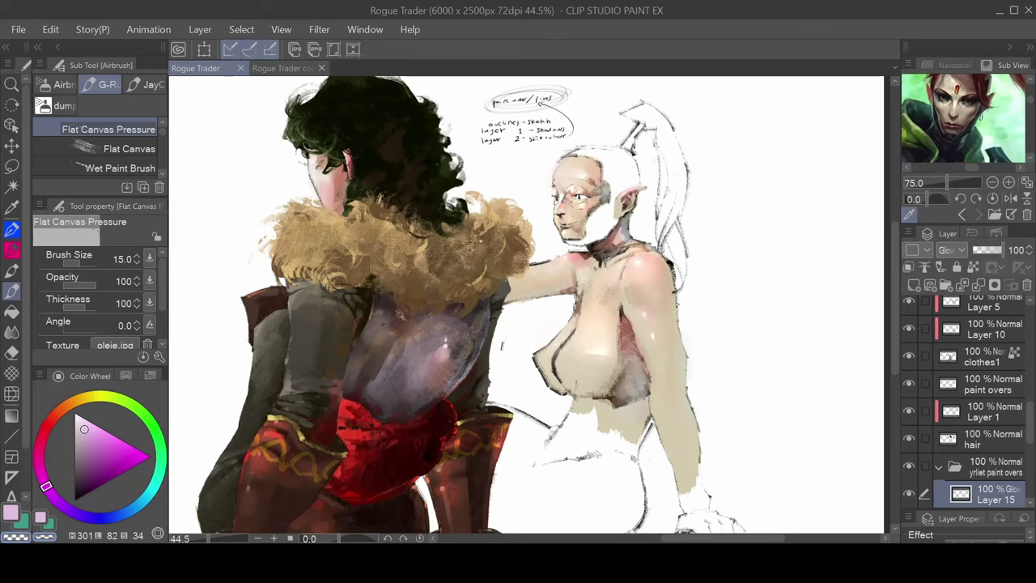
pyautogui.moveTo(600, 216); pyautogui.dragTo(573, 229)
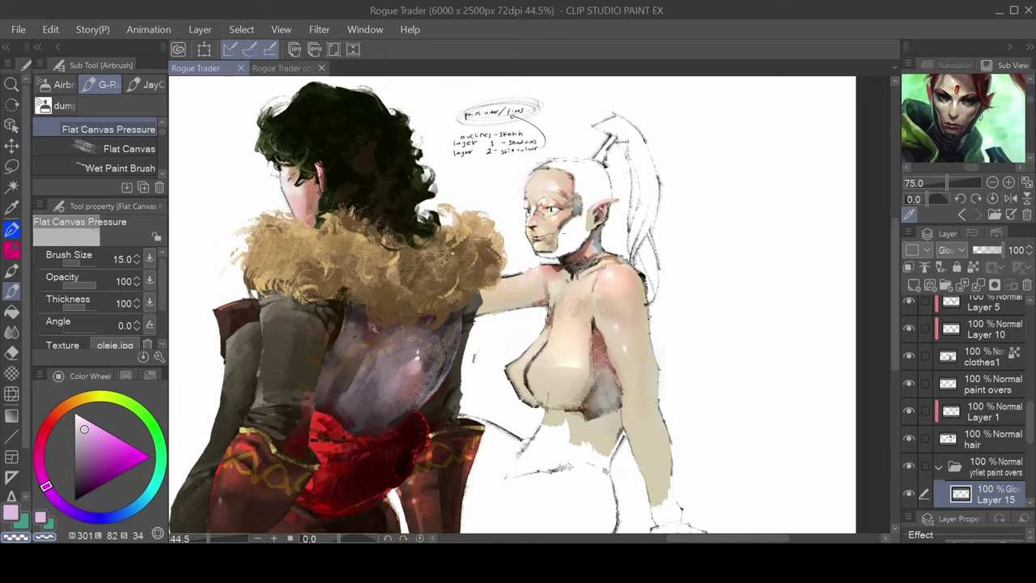